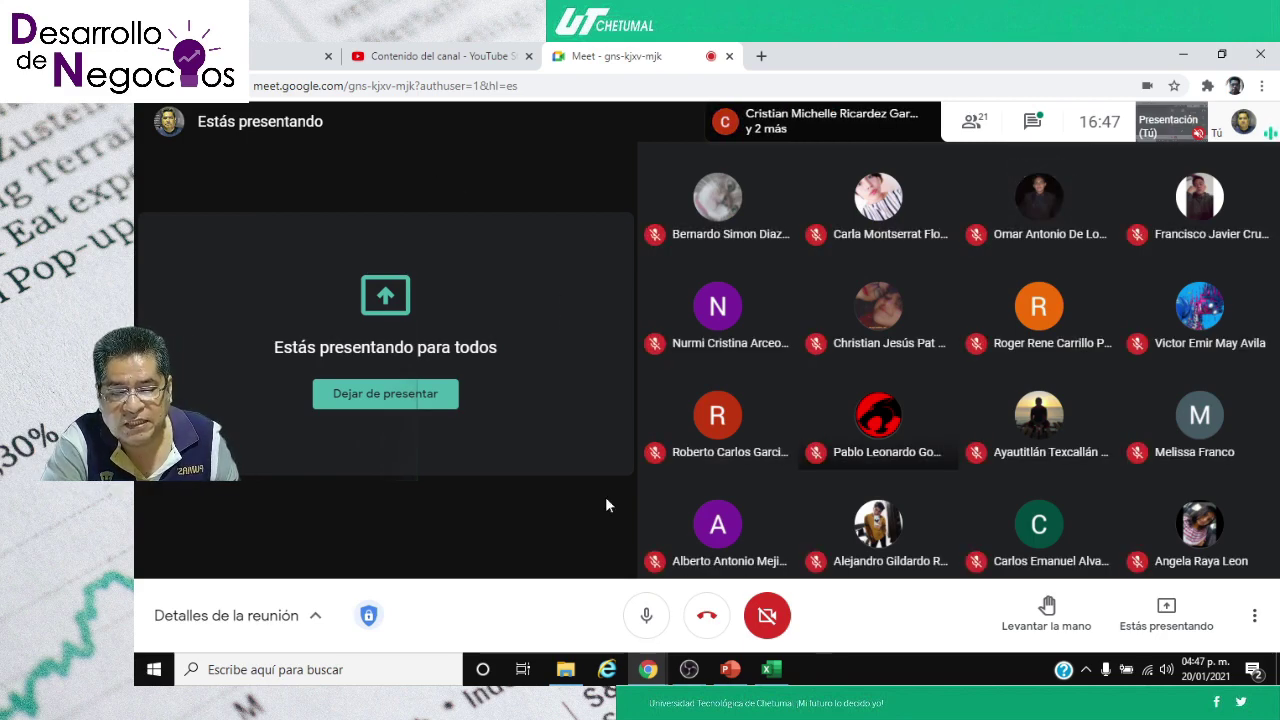
# - Switch from the video call to the Analisis de tendencias.xlsx workbook in Excel and dismiss the presentation notification
pyautogui.moveTo(727, 680)
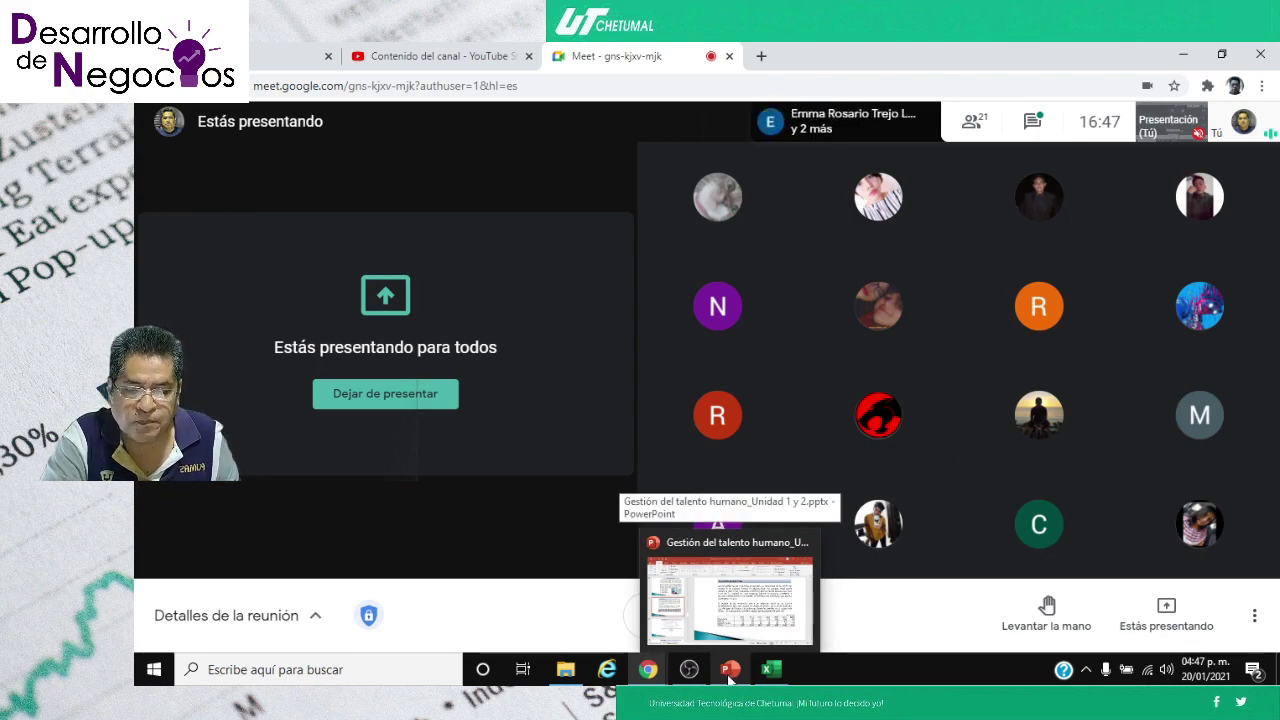
pyautogui.click(729, 678)
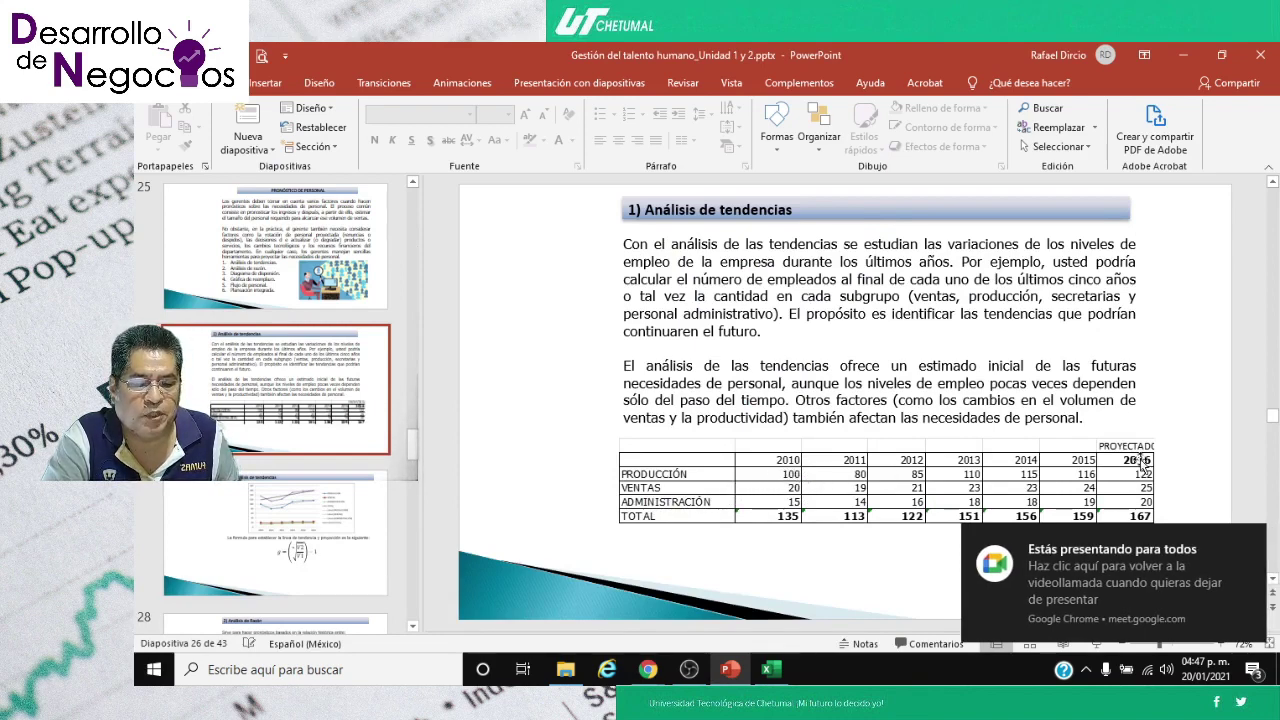
pyautogui.click(770, 670)
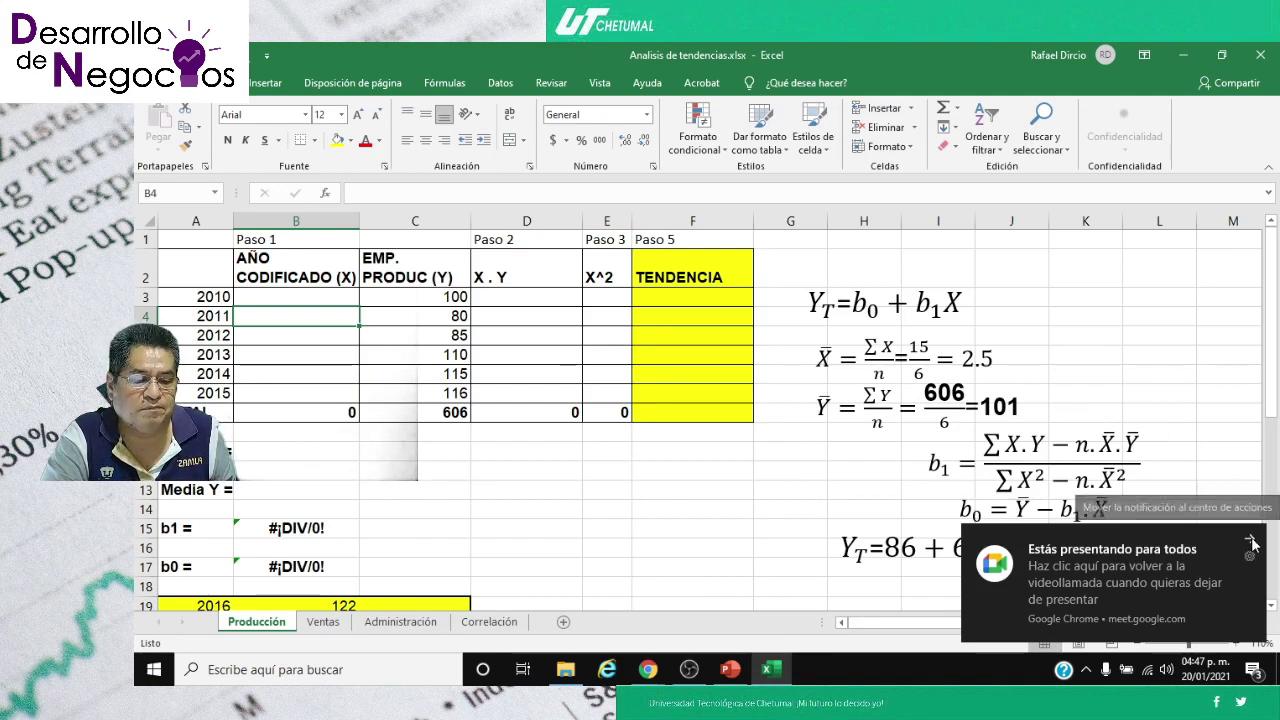
pyautogui.click(1255, 545)
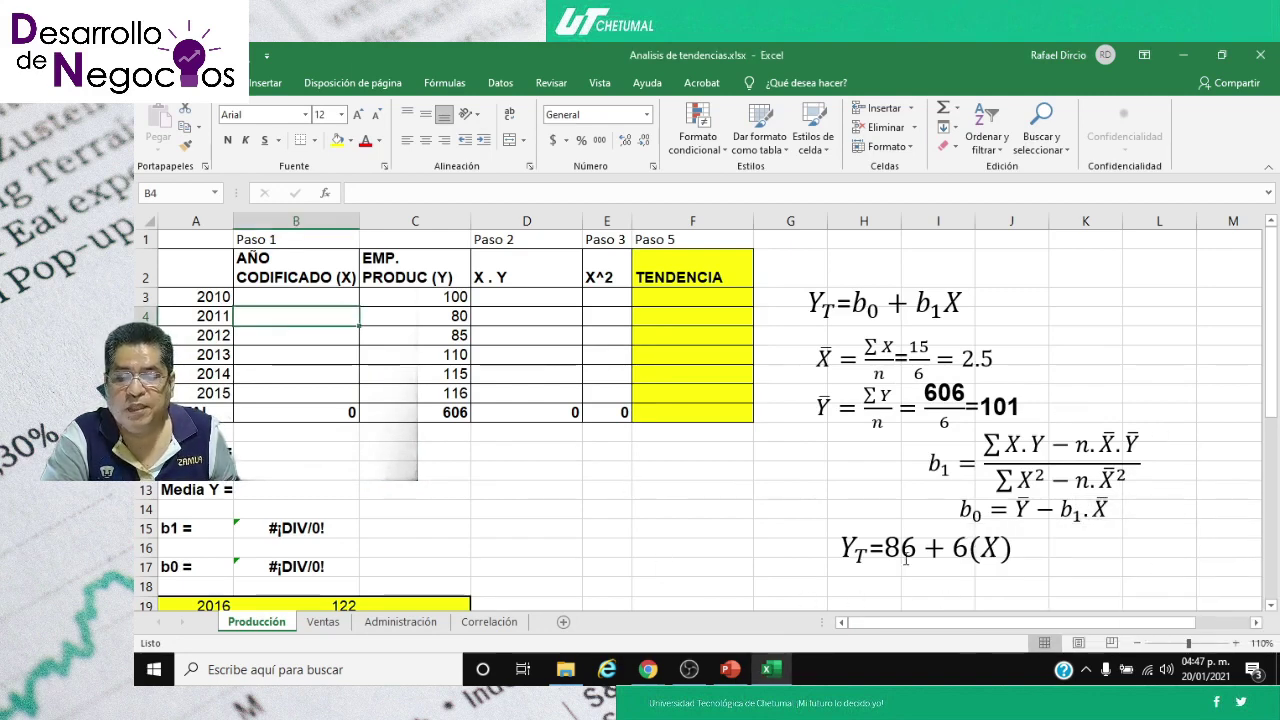
# - Move the trend equation and the block of mean formulas on the Producción sheet farther away from the data table
pyautogui.click(1236, 643)
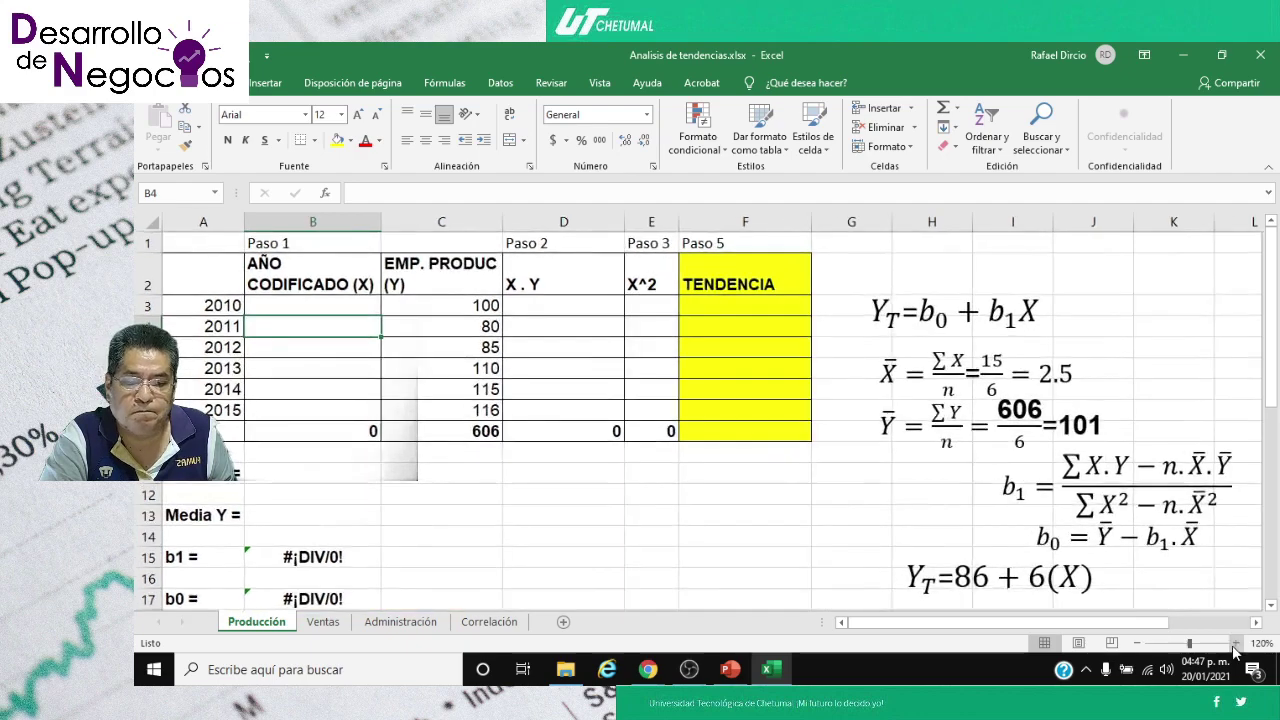
pyautogui.click(1236, 643)
pyautogui.click(1236, 643)
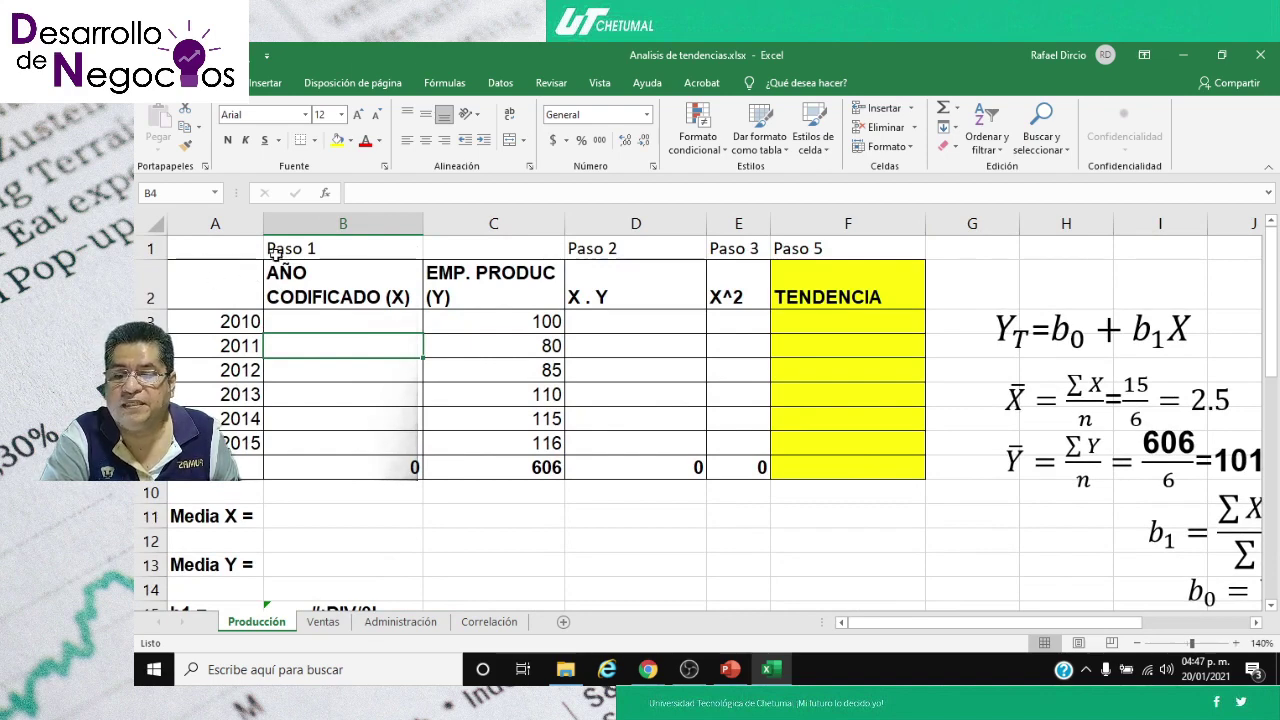
pyautogui.click(1035, 325)
pyautogui.moveTo(1032, 300); pyautogui.dragTo(1158, 300)
pyautogui.click(1074, 388)
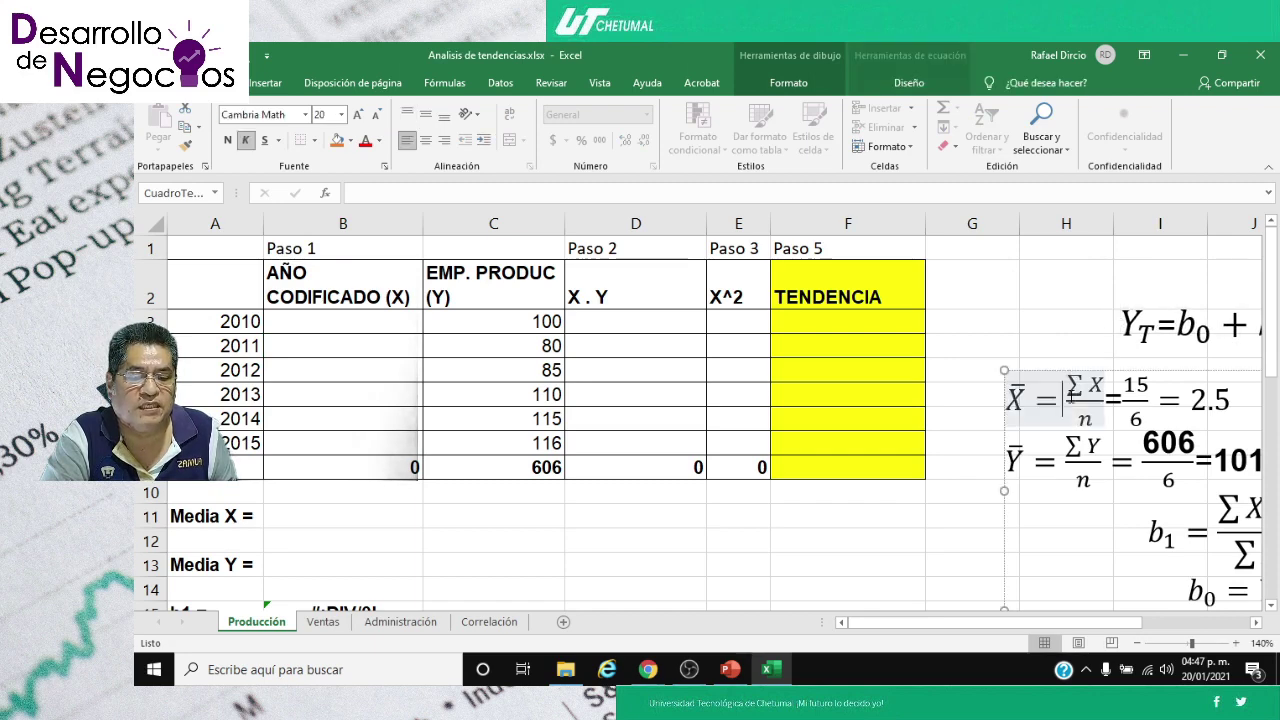
pyautogui.moveTo(1063, 369); pyautogui.dragTo(1181, 353)
pyautogui.click(1035, 397)
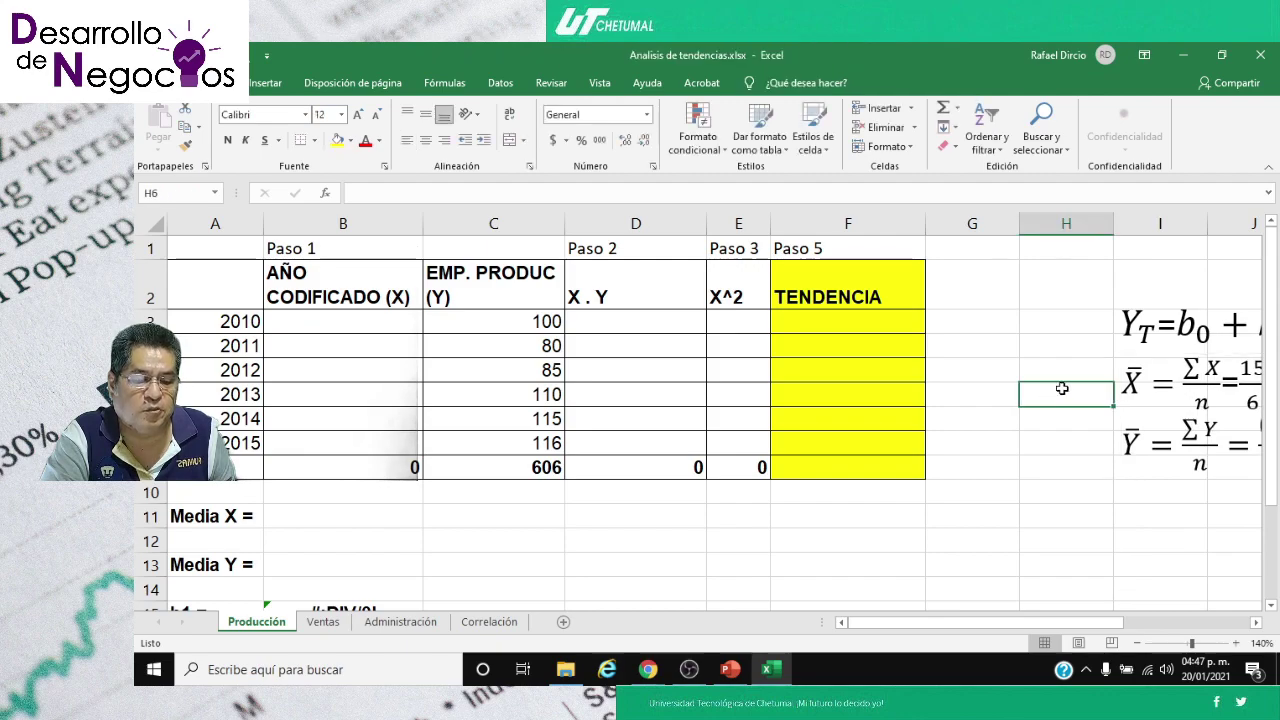
# - Review each year from 2010 to 2015 together with its production employee count in the enlarged table
pyautogui.click(1237, 643)
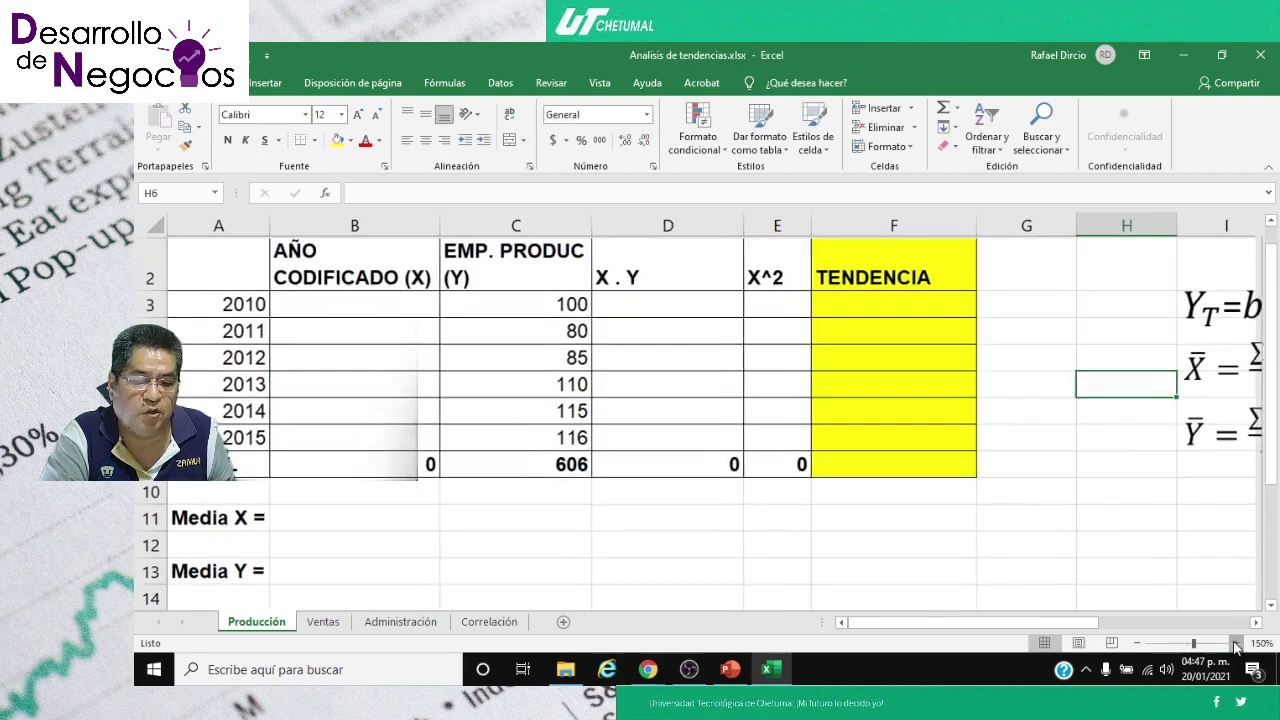
pyautogui.scroll(1, 1068, 474)
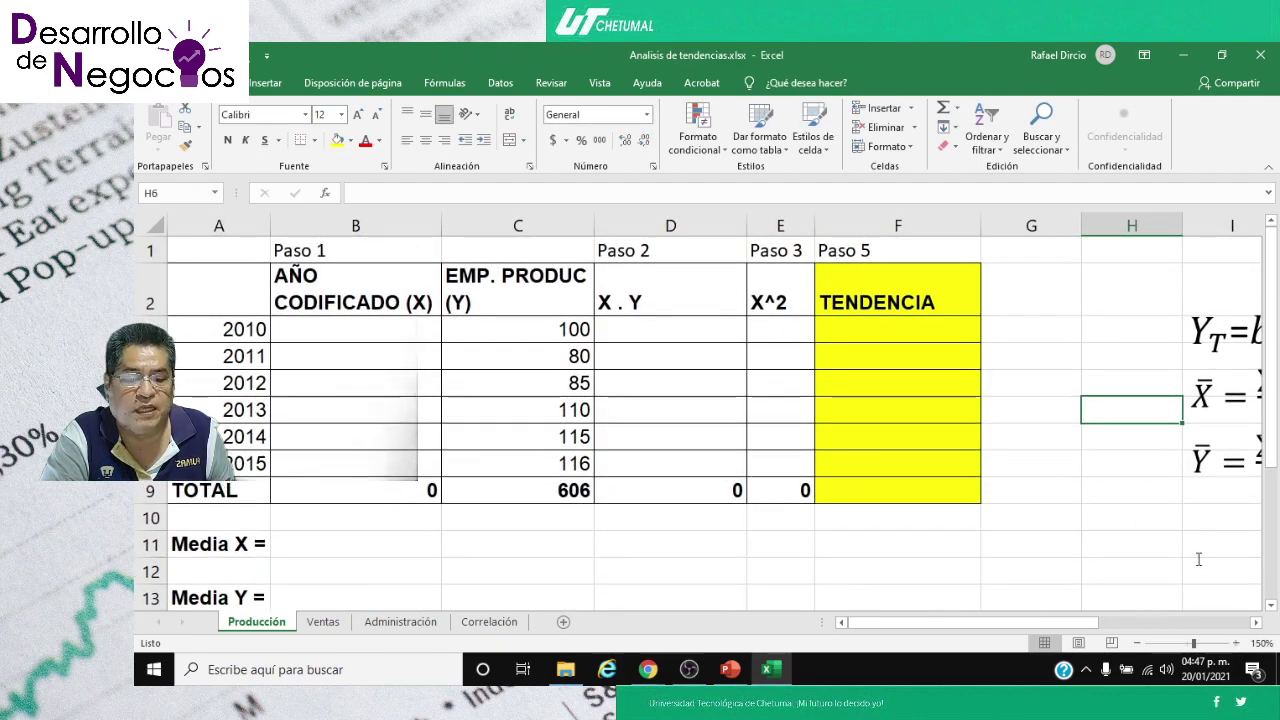
pyautogui.click(1237, 643)
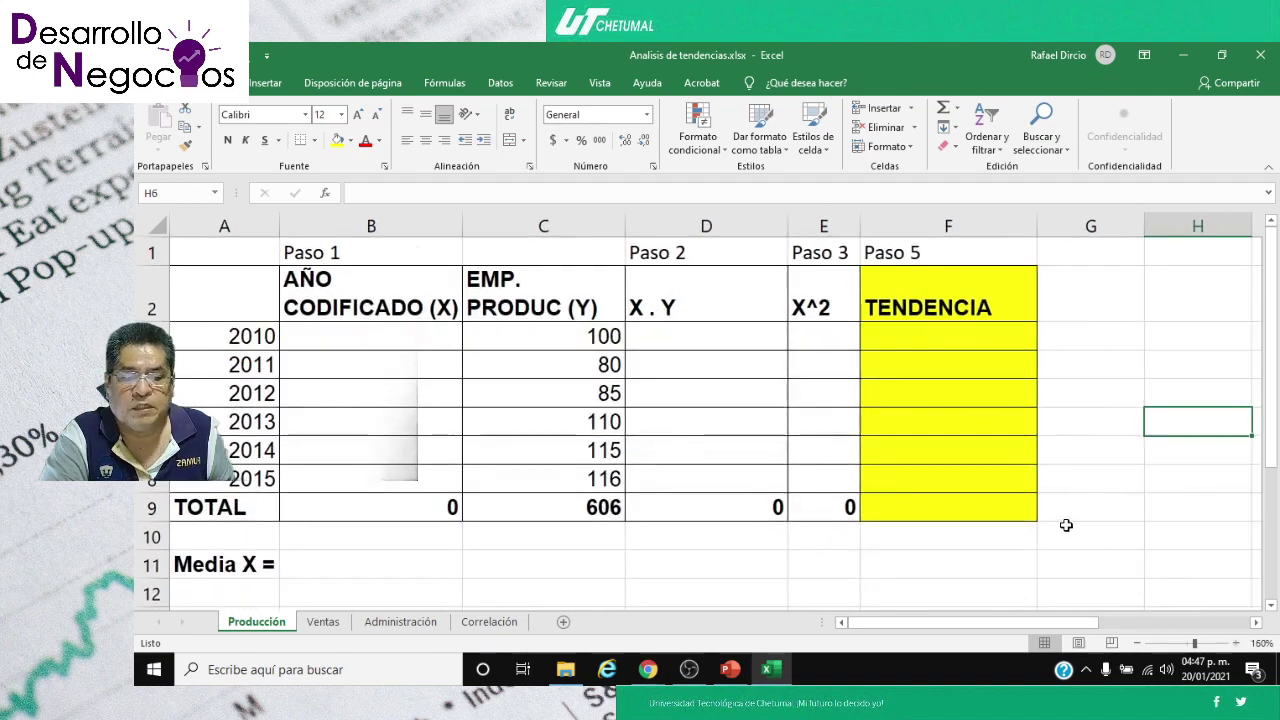
pyautogui.click(217, 328)
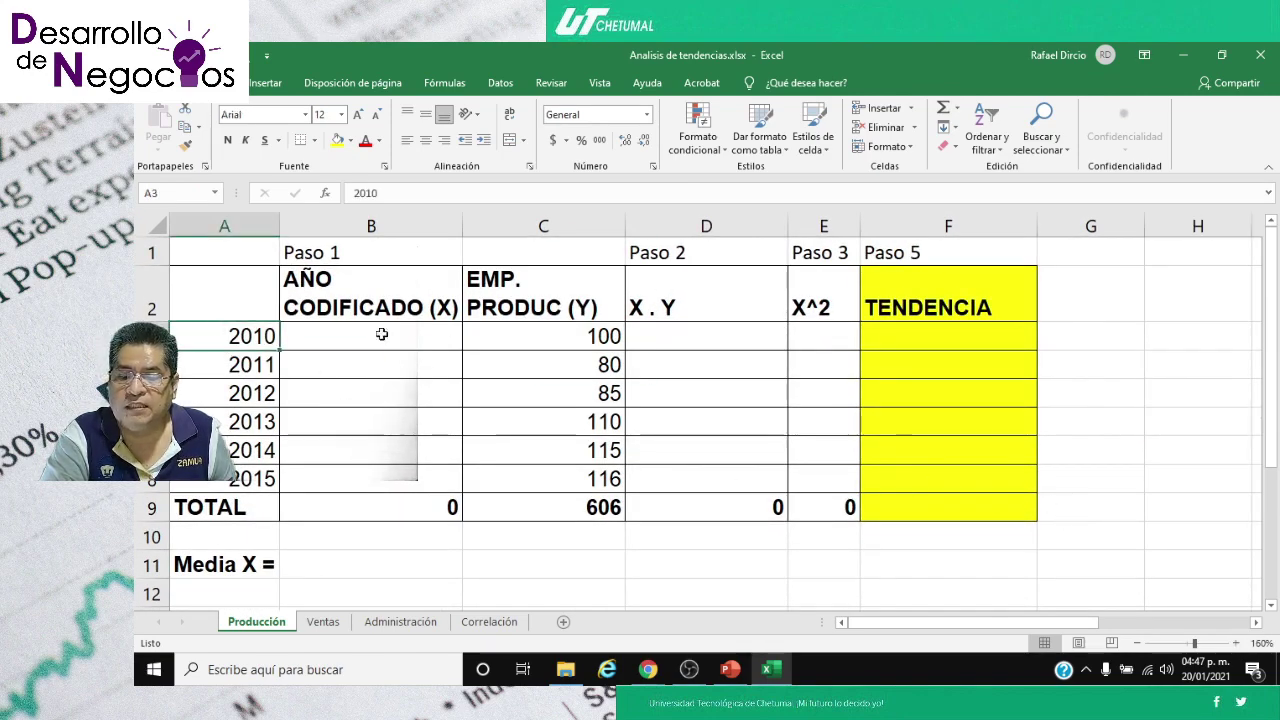
pyautogui.click(516, 343)
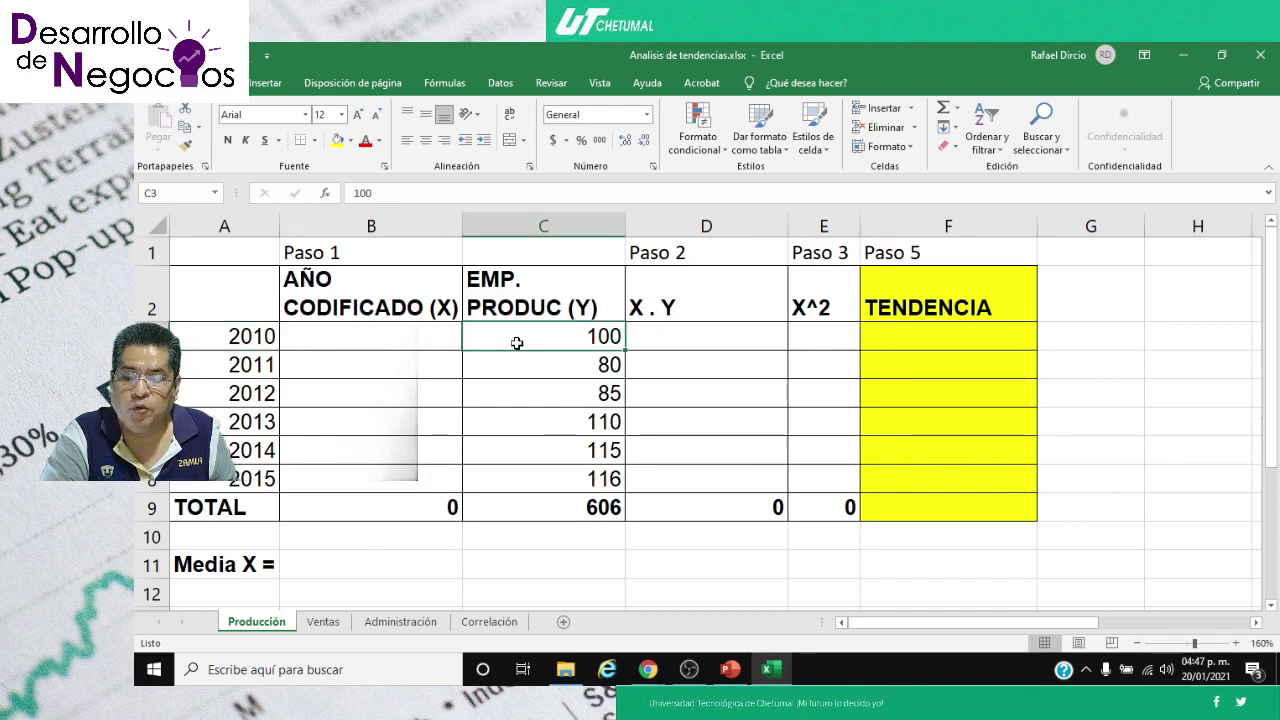
pyautogui.click(236, 366)
pyautogui.click(544, 369)
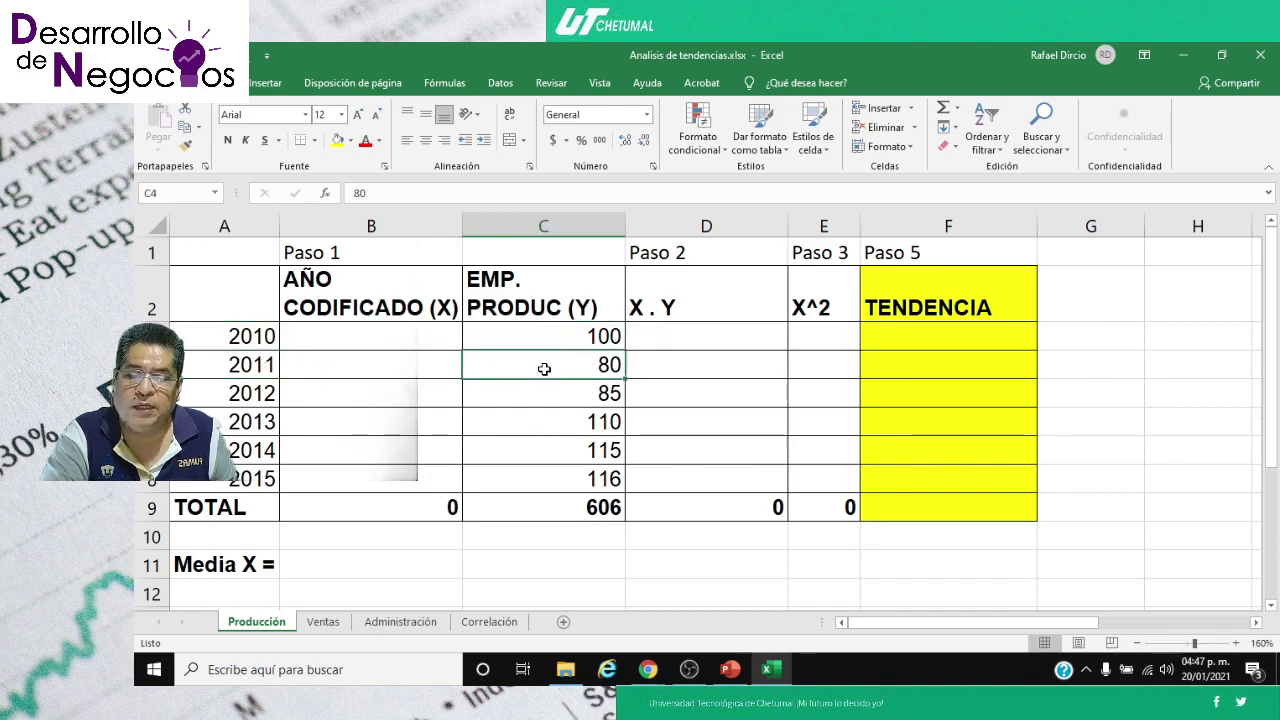
pyautogui.click(260, 400)
pyautogui.click(549, 397)
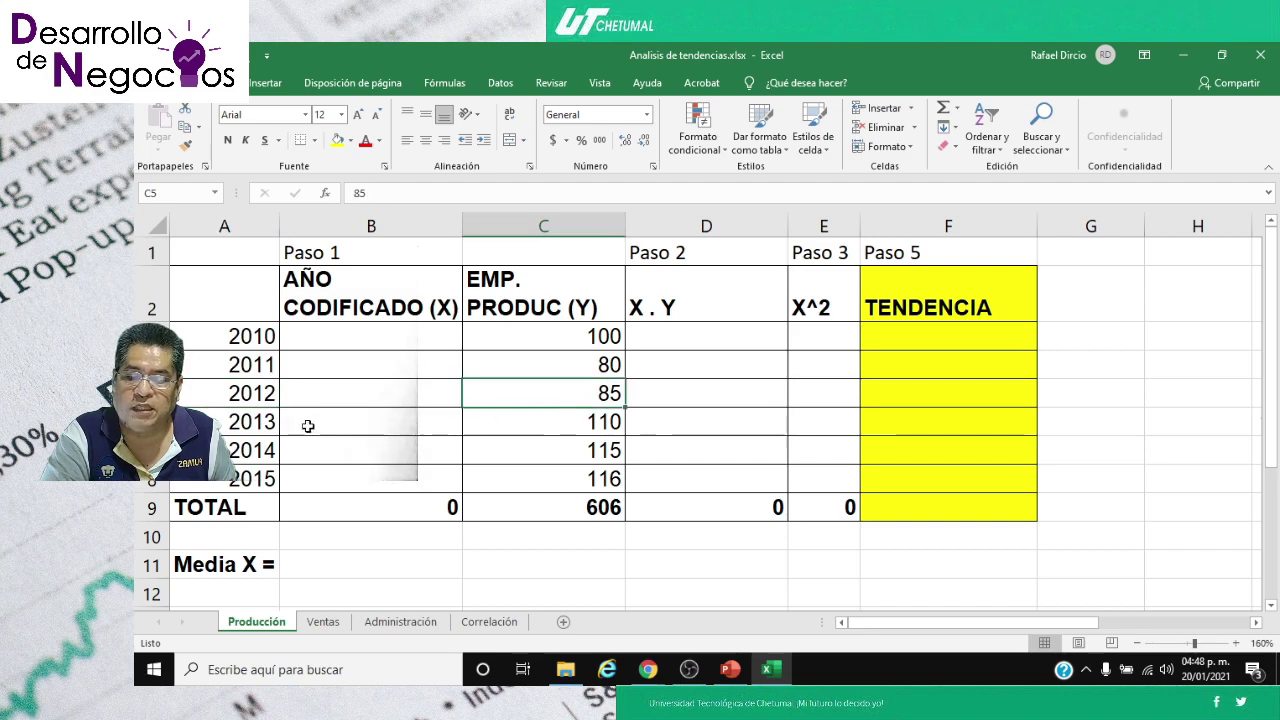
pyautogui.click(266, 423)
pyautogui.click(541, 424)
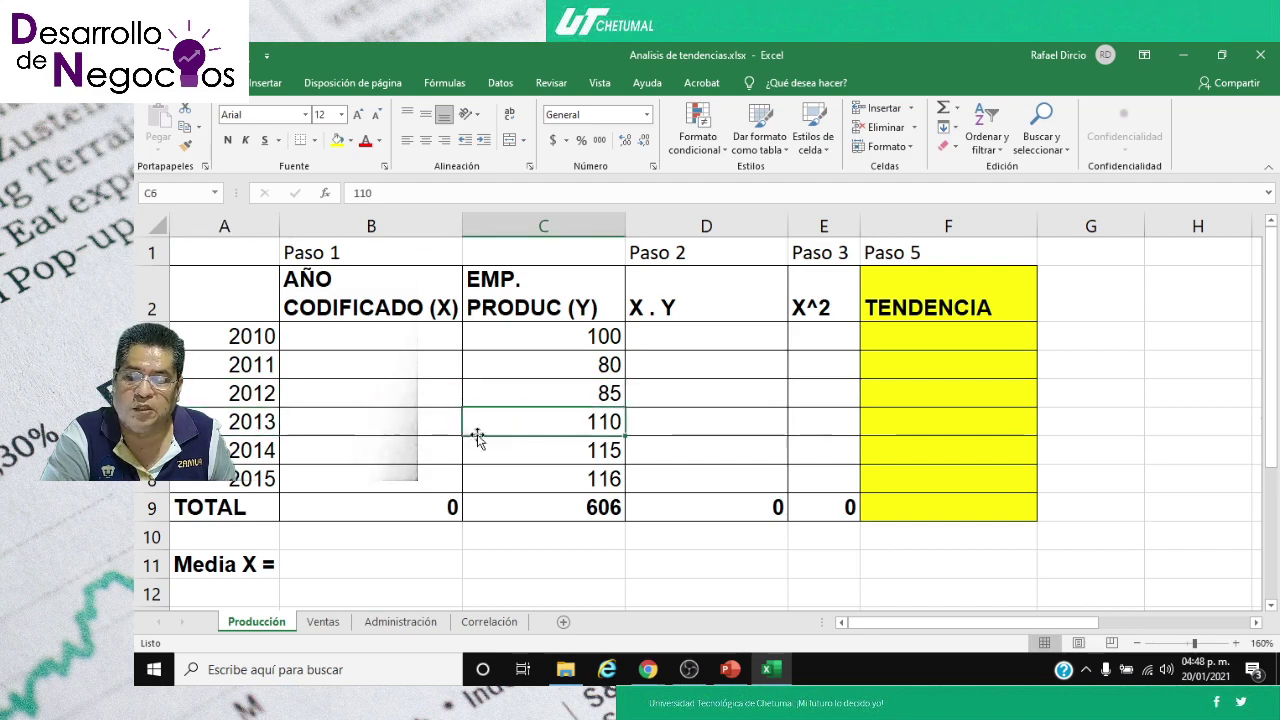
pyautogui.click(268, 450)
pyautogui.click(546, 447)
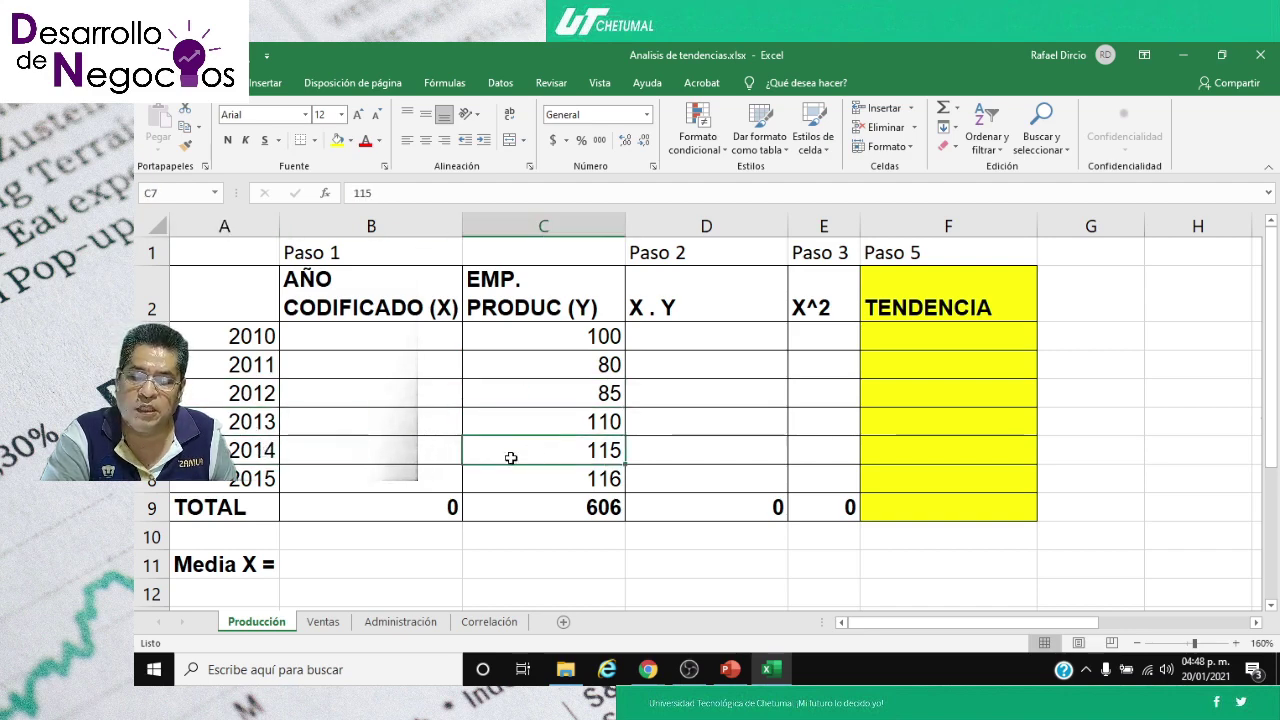
pyautogui.click(268, 478)
pyautogui.click(533, 476)
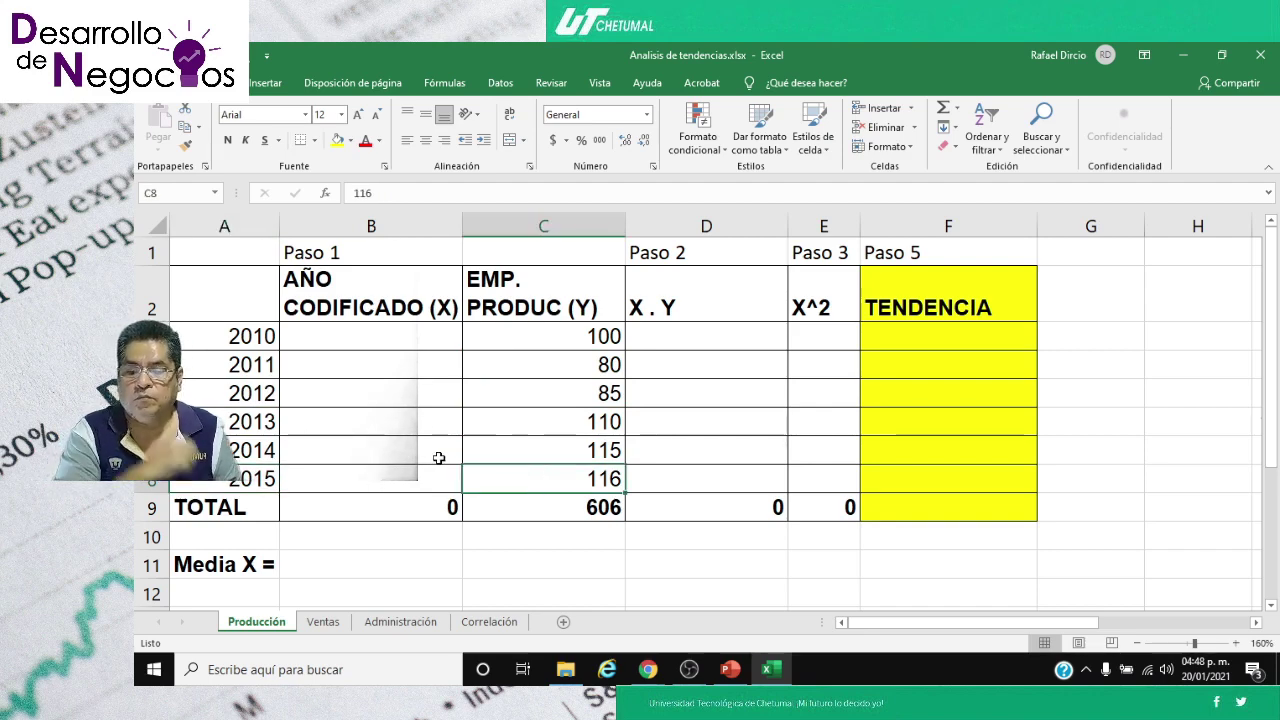
# - Examine the coded year heading and the Media X, Media Y, b1 and b0 rows below the table
pyautogui.click(358, 301)
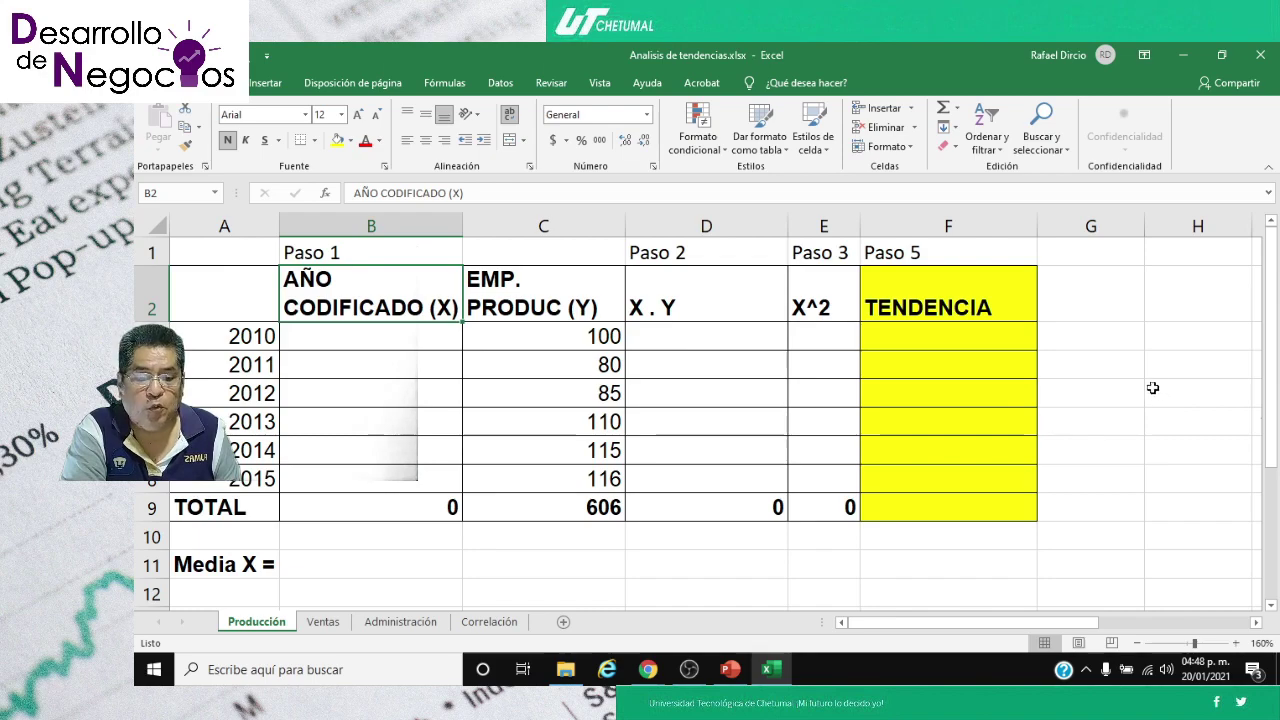
pyautogui.scroll(-1, 1034, 483)
pyautogui.scroll(-1, 654, 503)
pyautogui.scroll(-1, 370, 533)
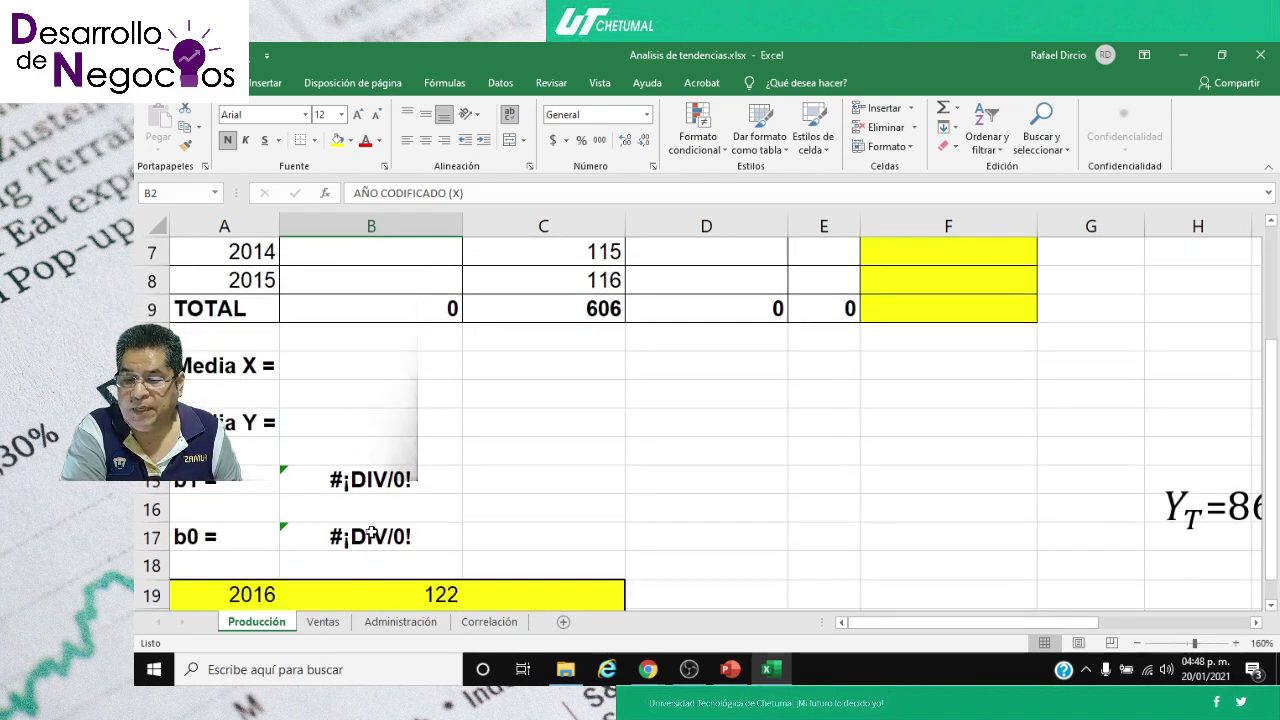
pyautogui.scroll(2, 510, 521)
pyautogui.scroll(-1, 510, 521)
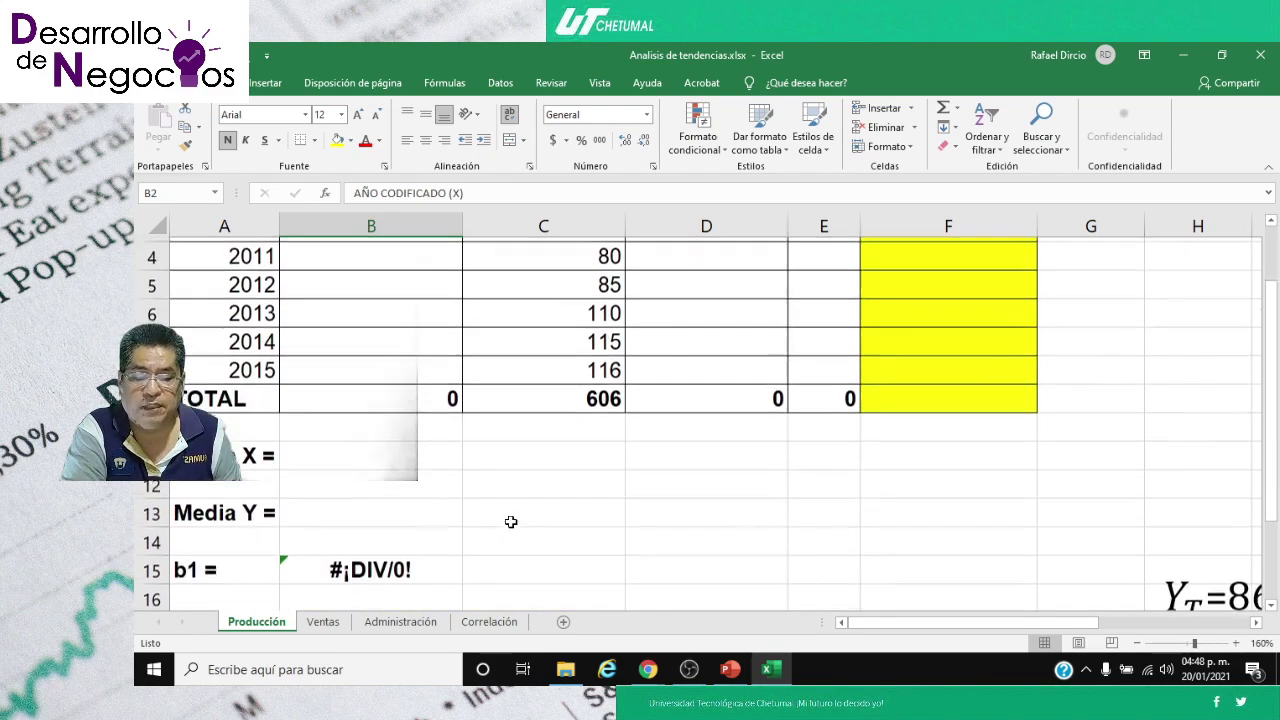
pyautogui.scroll(1, 510, 521)
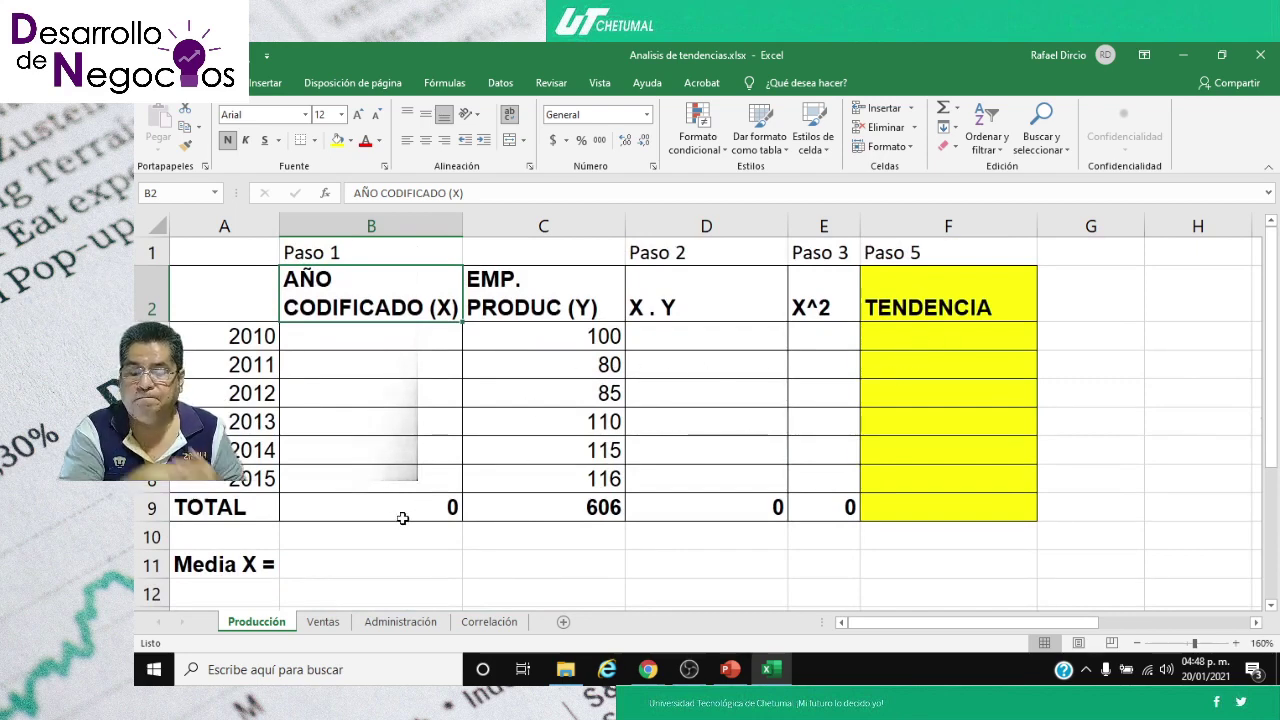
# - Go through the TOTAL row and inspect the sum formula of the coded year column in B9
pyautogui.press('Down')
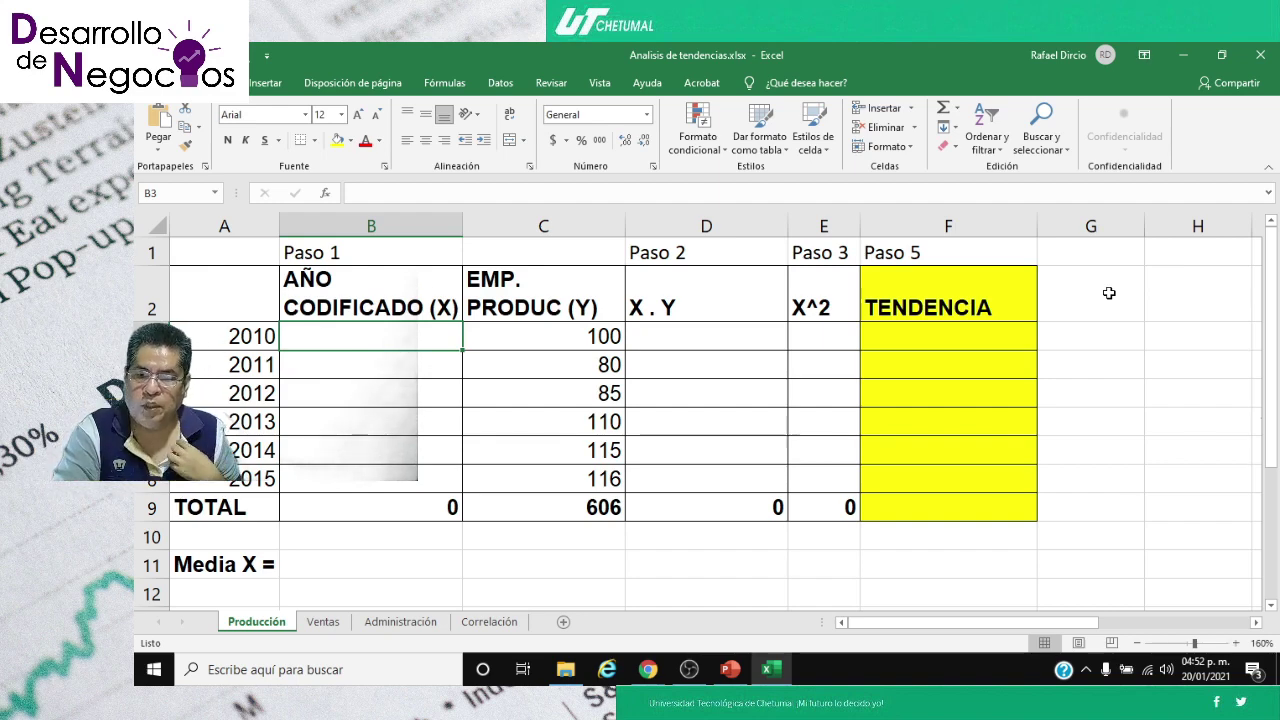
pyautogui.press('Down')
pyautogui.press('Down')
pyautogui.press('Down')
pyautogui.press('Down')
pyautogui.press('Down')
pyautogui.press('Down')
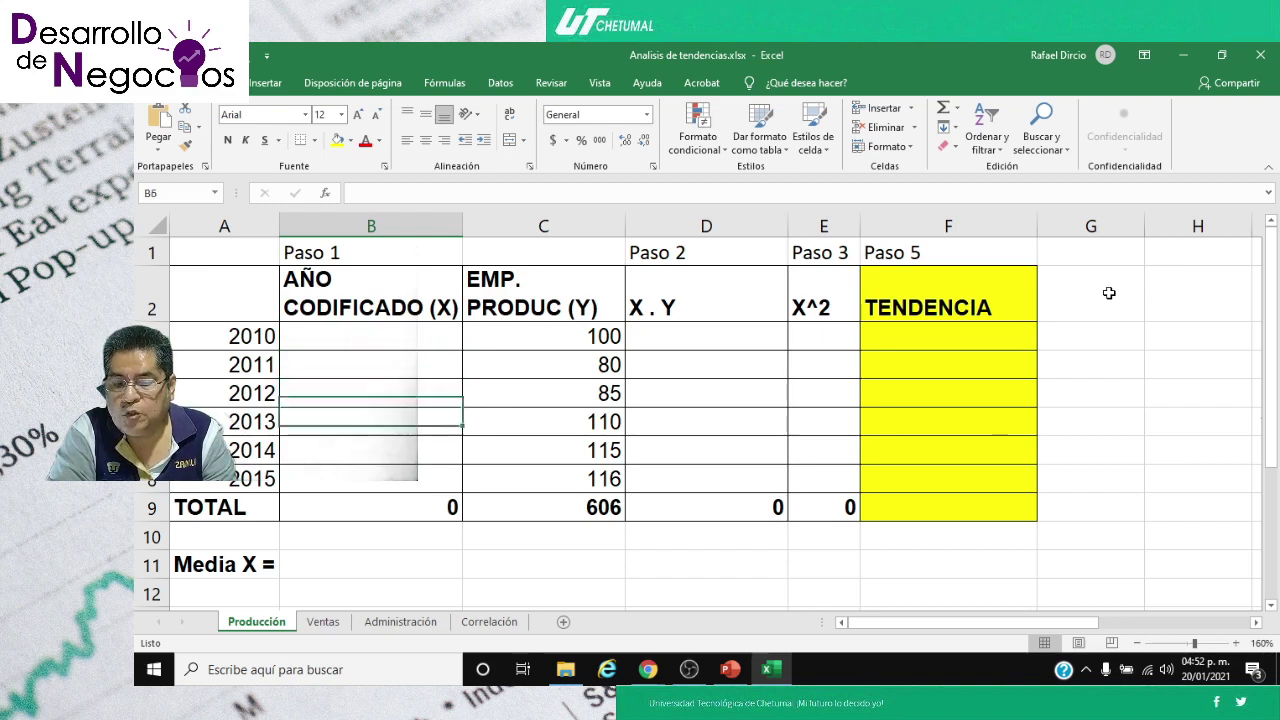
pyautogui.press('Right')
pyautogui.press('Right')
pyautogui.press('Right')
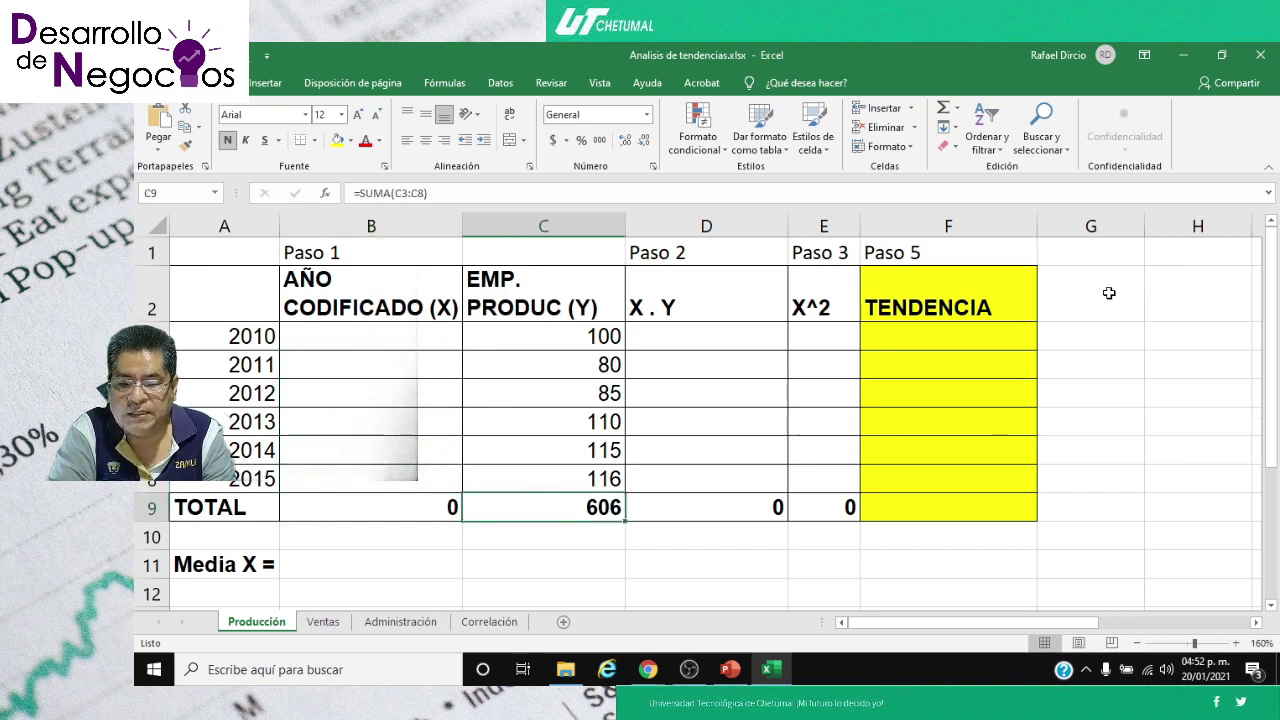
pyautogui.press('Left')
pyautogui.press('Left')
pyautogui.press('Left')
pyautogui.press('Left')
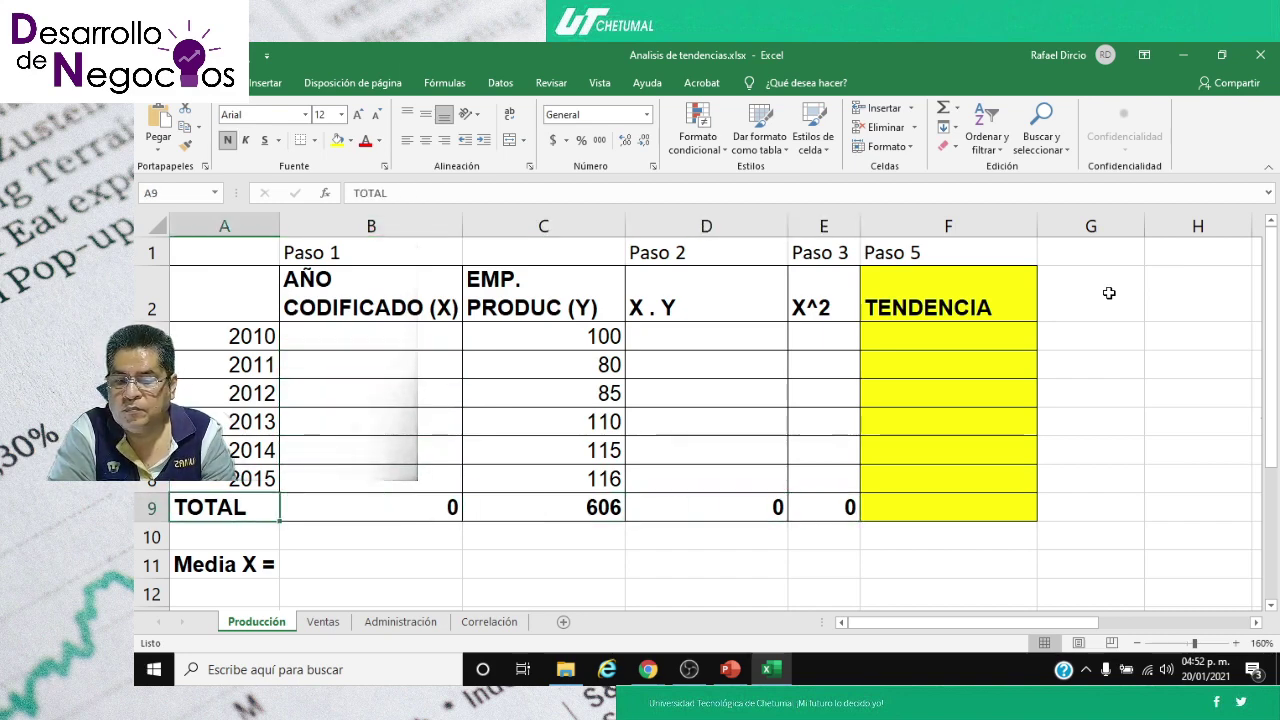
pyautogui.press('Right')
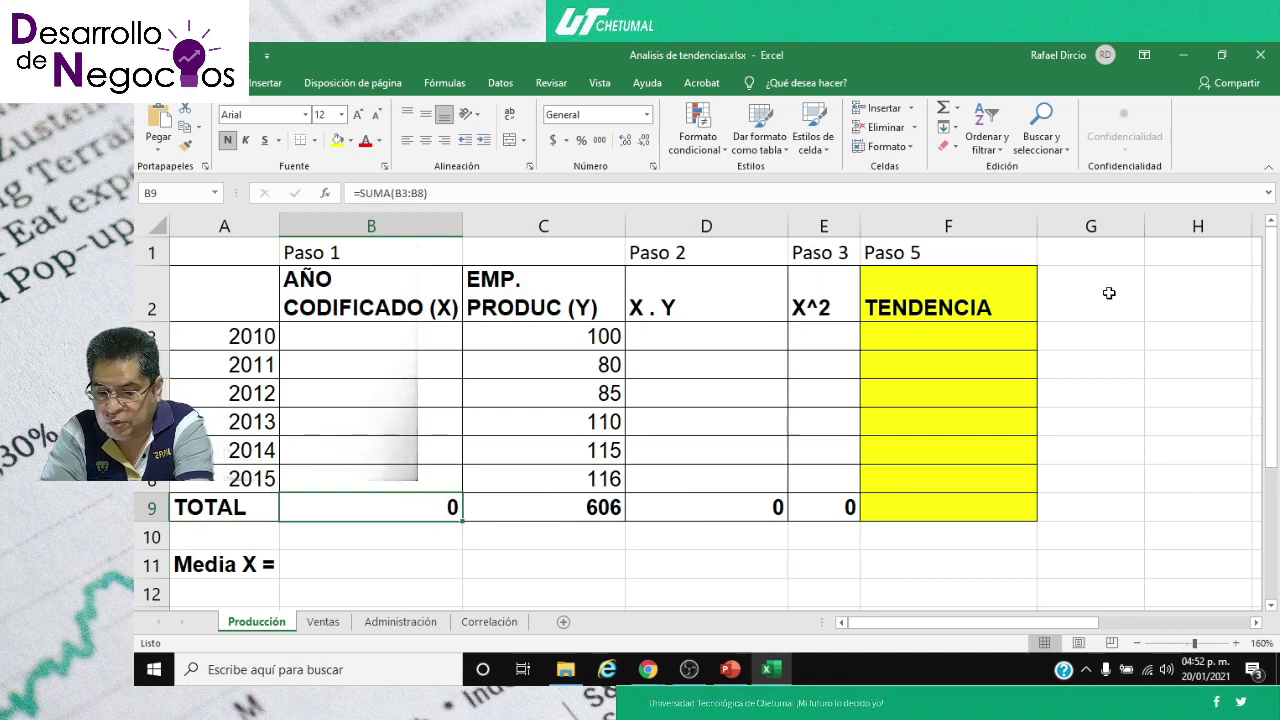
pyautogui.press('F2')
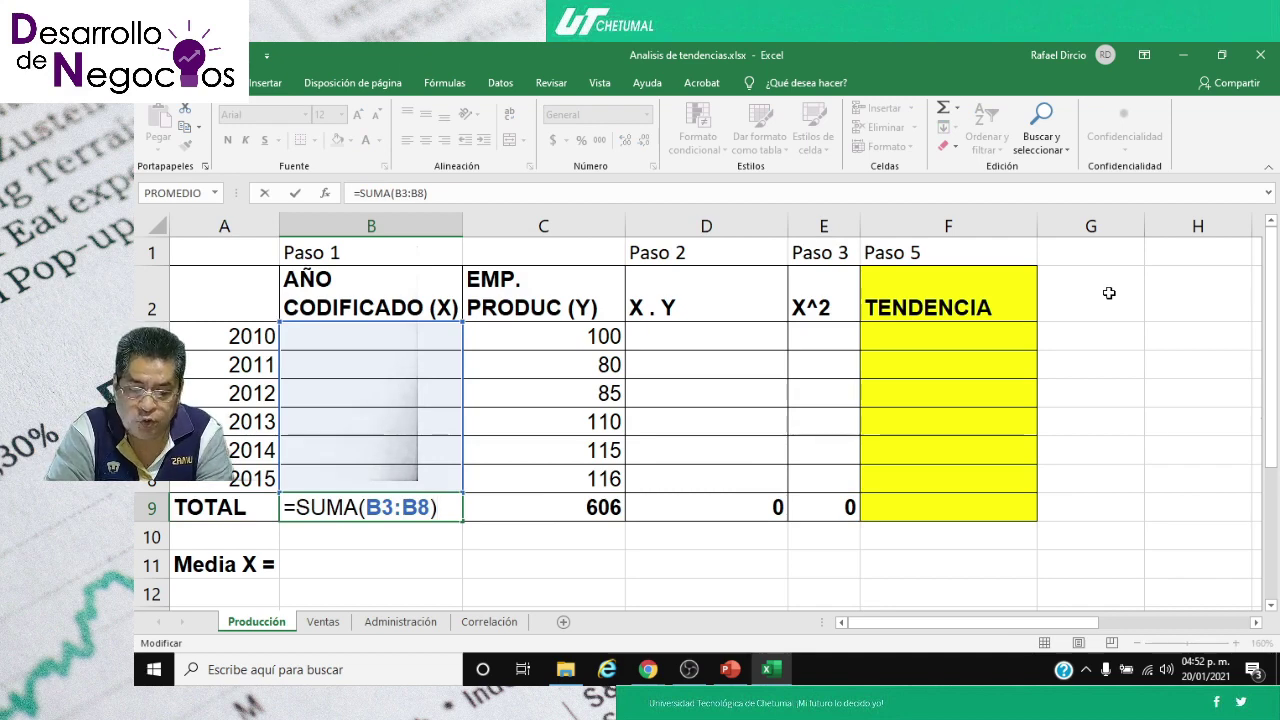
pyautogui.press('Return')
# - Inspect the total formulas of the production employees and X . Y columns in C9 and D9
pyautogui.press('Up')
pyautogui.press('Right')
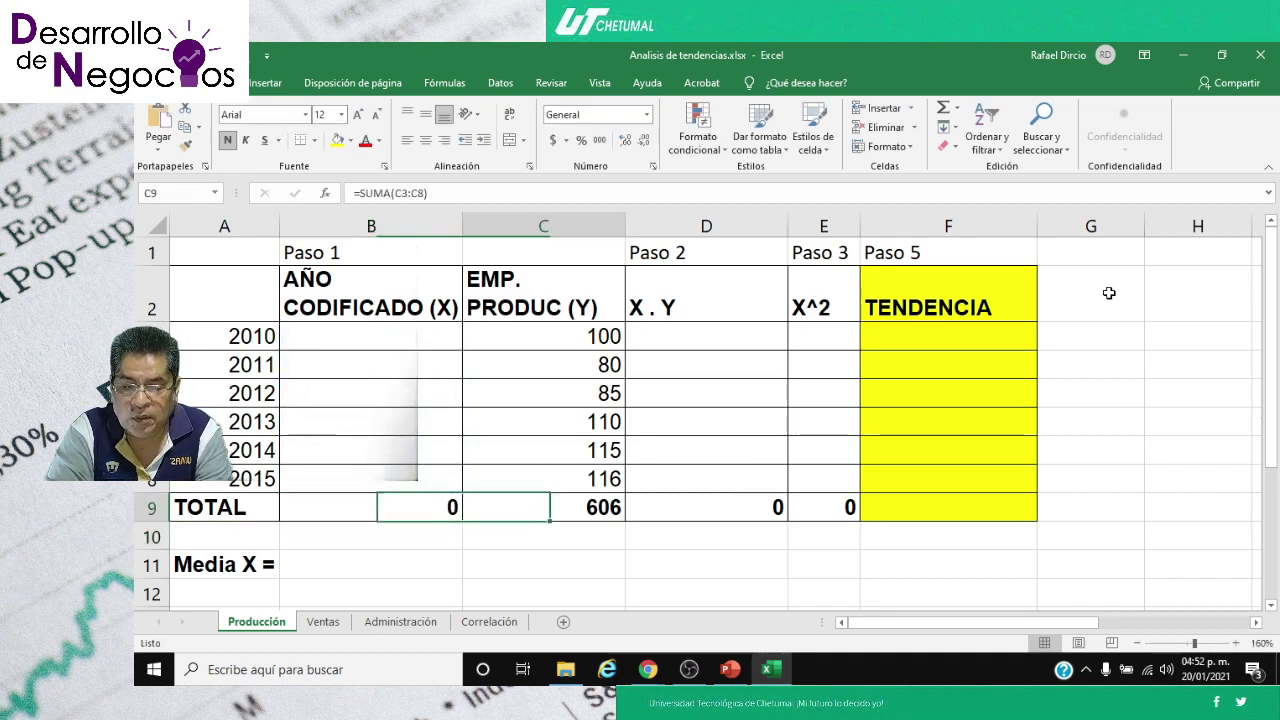
pyautogui.press('F2')
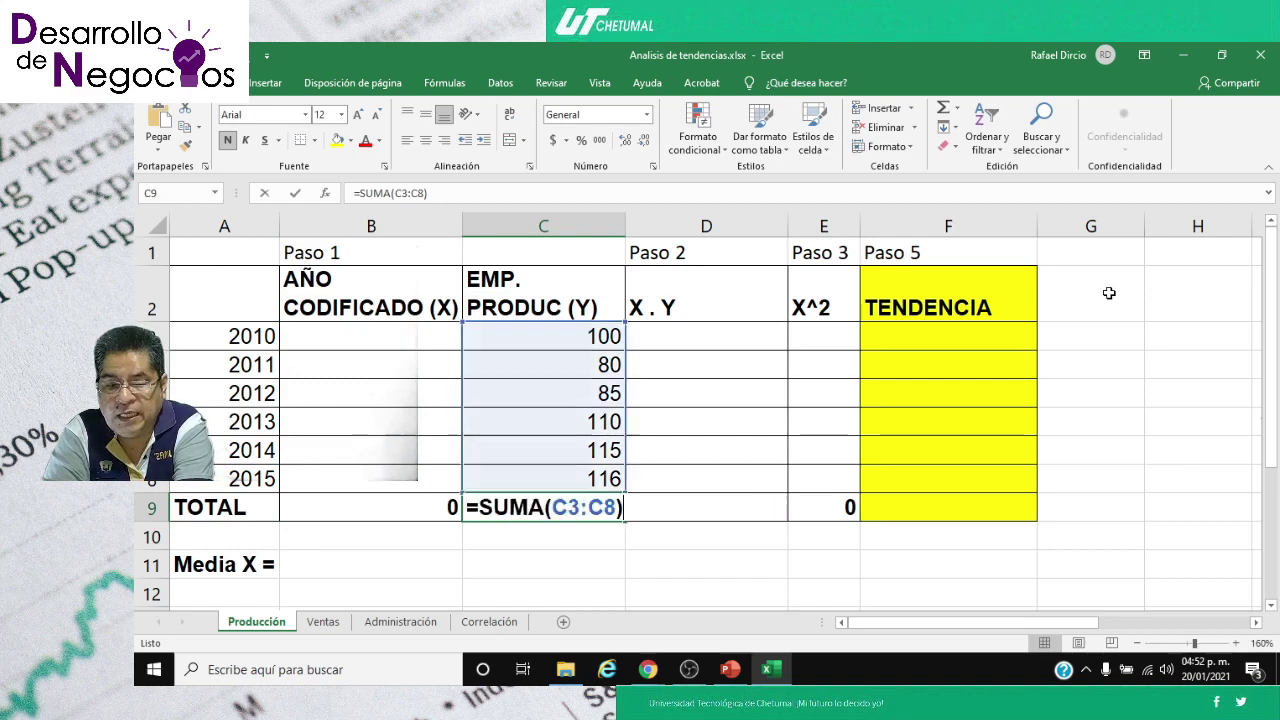
pyautogui.press('Return')
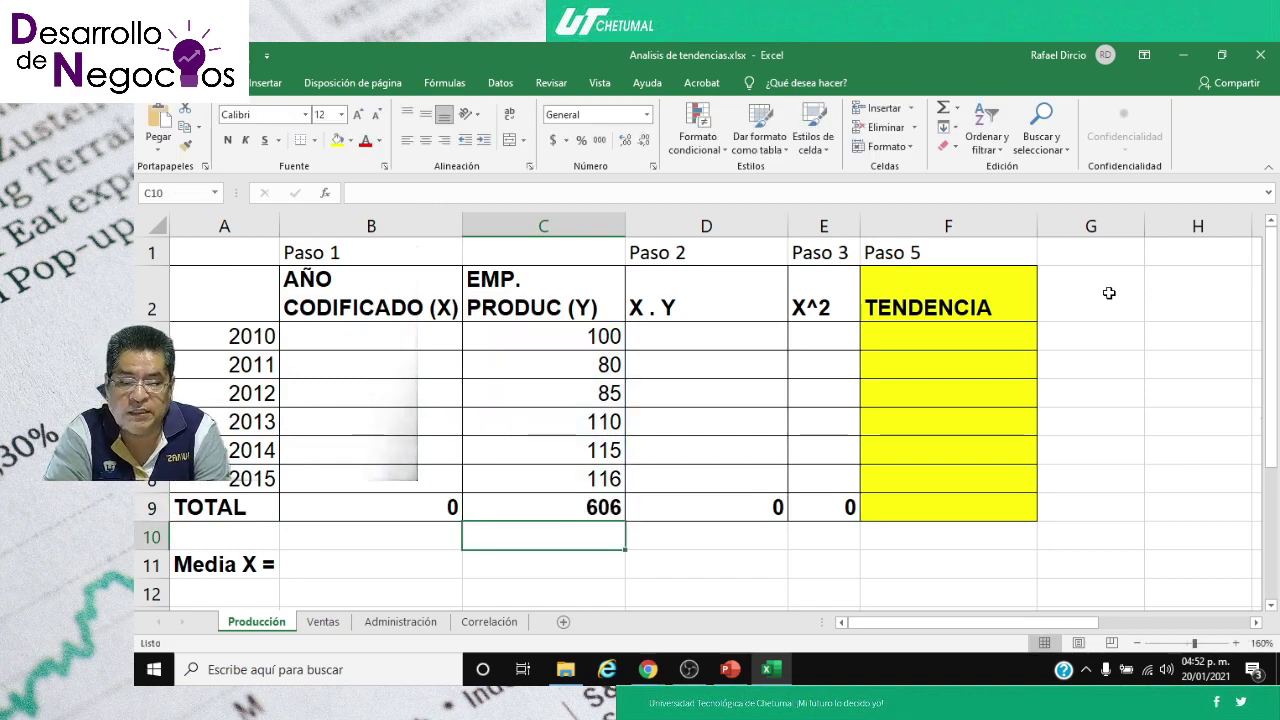
pyautogui.press('Down')
pyautogui.press('Up')
pyautogui.press('Up')
pyautogui.press('Right')
pyautogui.press('Right')
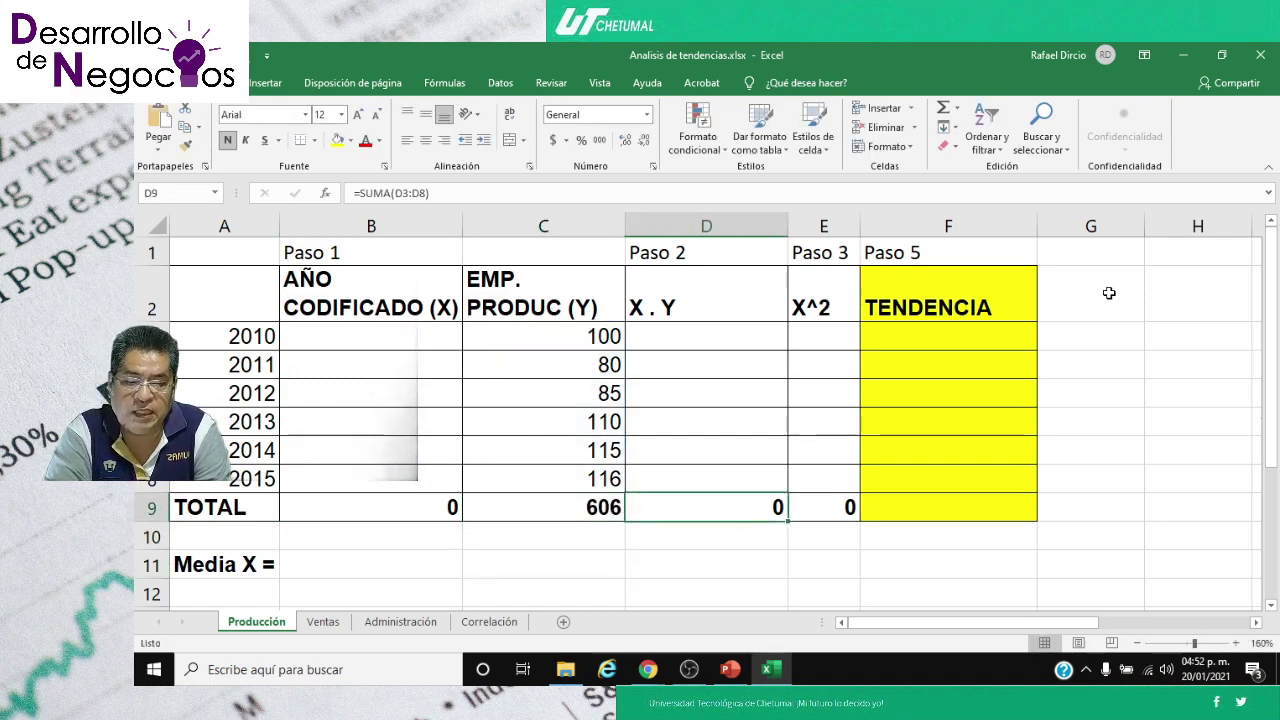
# - Enter the coded years 1 through 6 in B3:B8 for the years 2010 to 2015
pyautogui.press('Up')
pyautogui.press('Up')
pyautogui.press('Up')
pyautogui.press('Up')
pyautogui.press('Up')
pyautogui.press('Up')
pyautogui.press('Left')
pyautogui.press('Left')
pyautogui.press('Left')
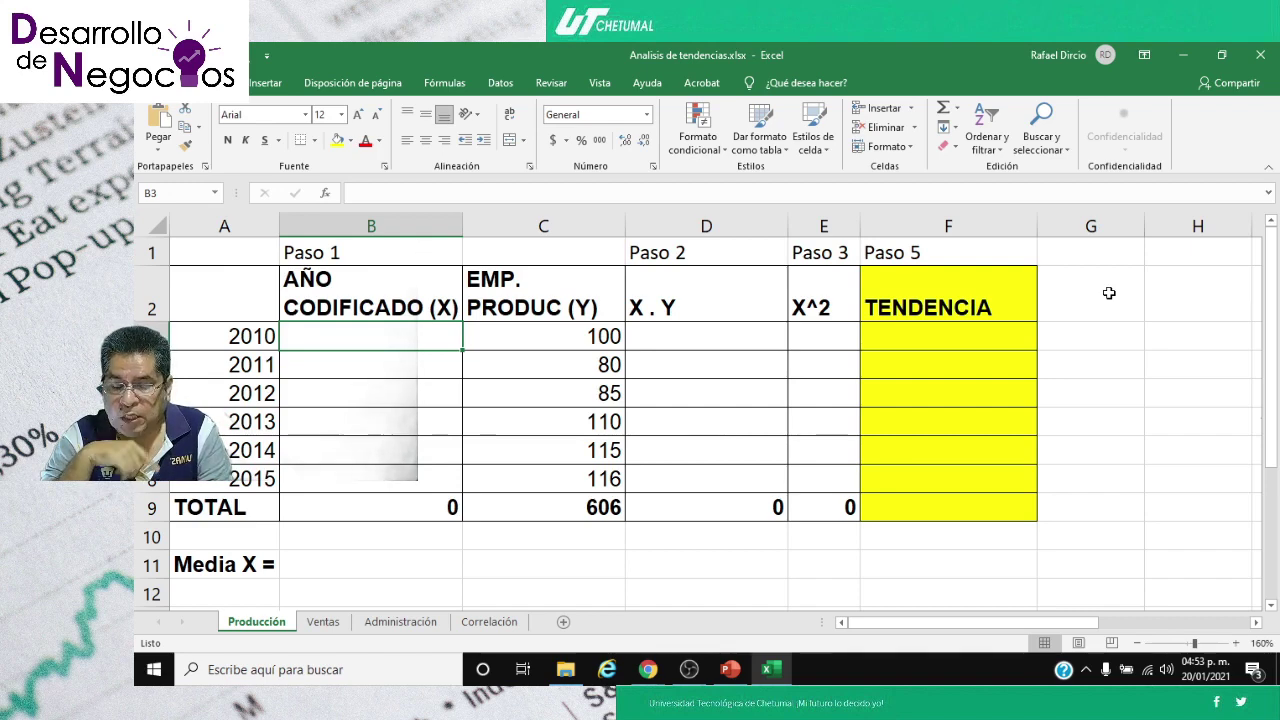
pyautogui.write('1')
pyautogui.press('Return')
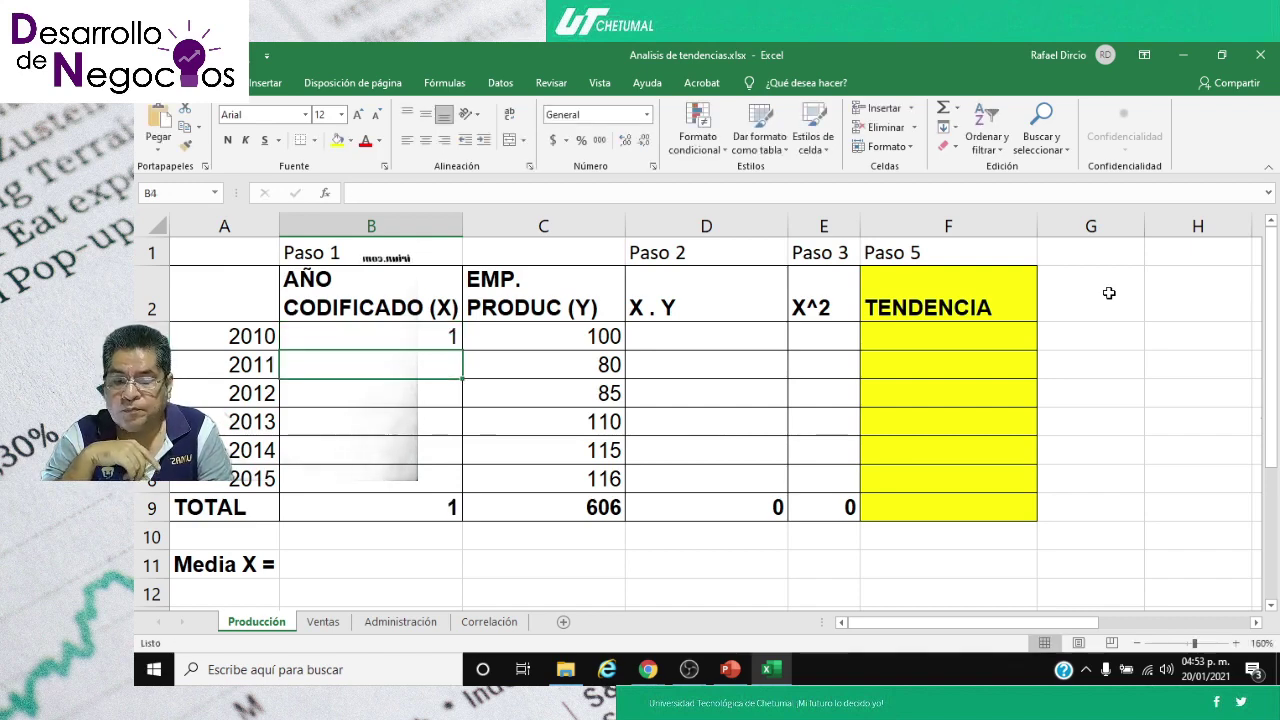
pyautogui.write('2')
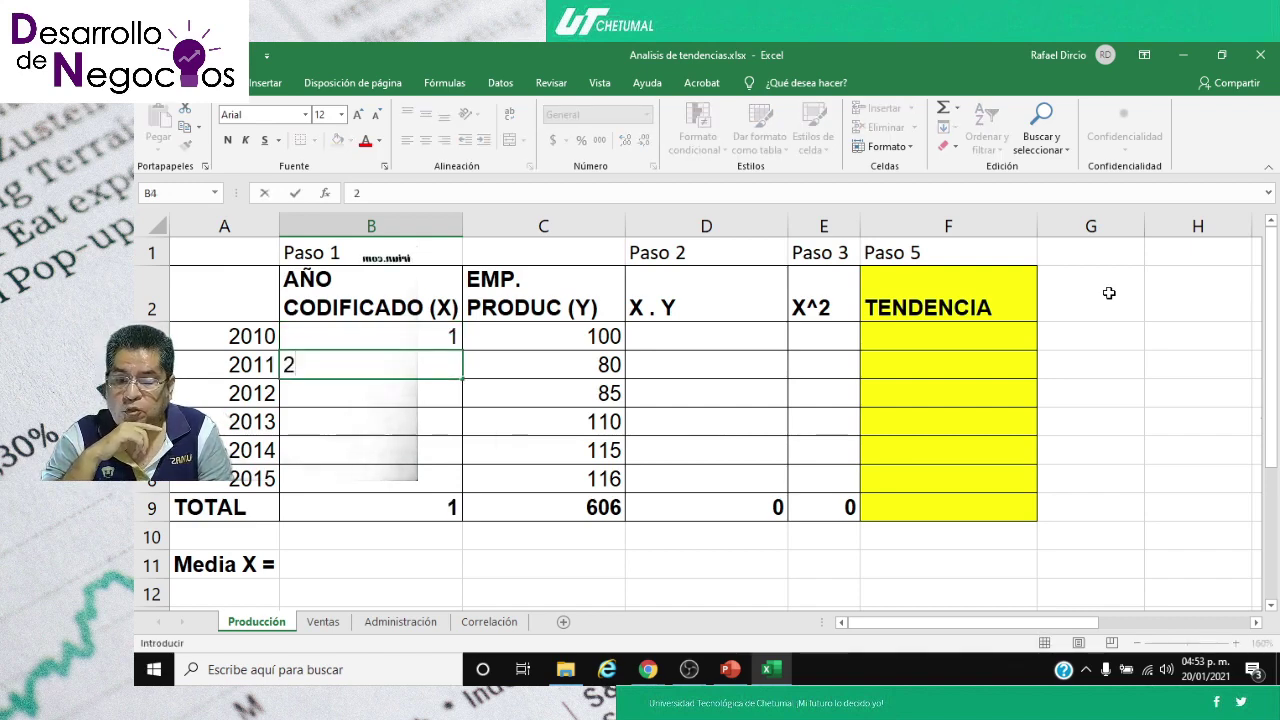
pyautogui.press('Return')
pyautogui.write('3')
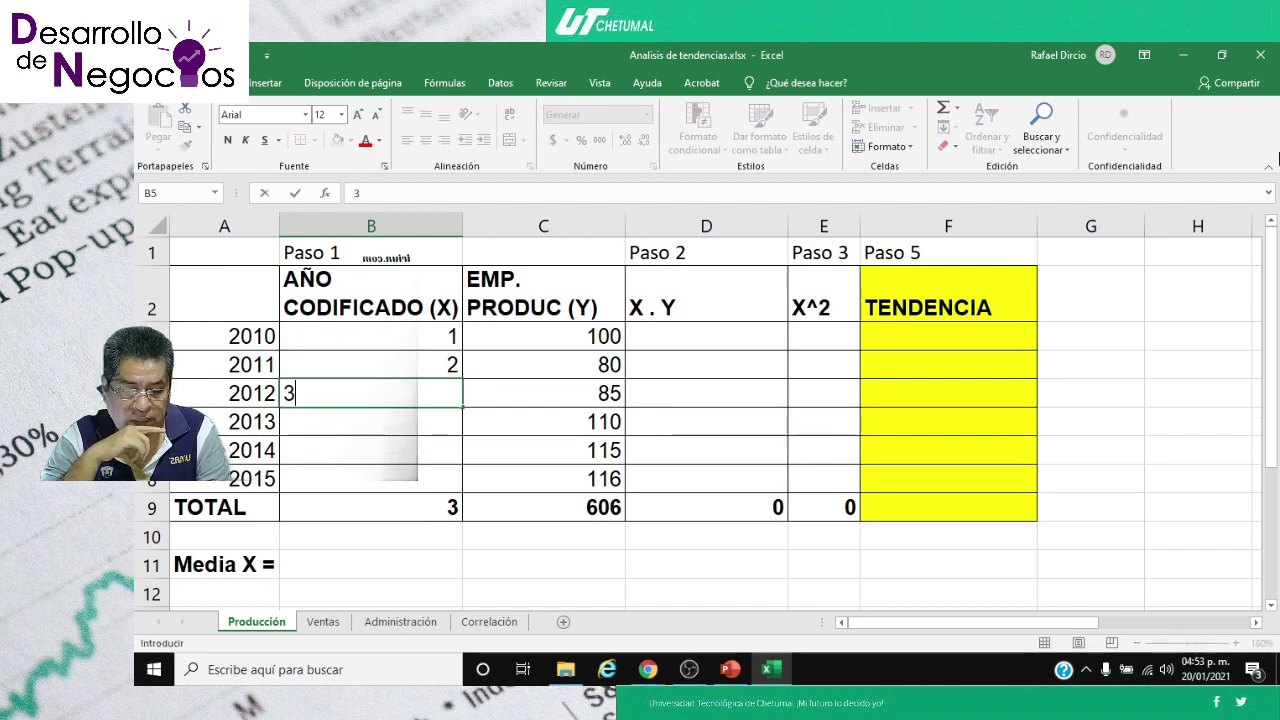
pyautogui.press('Return')
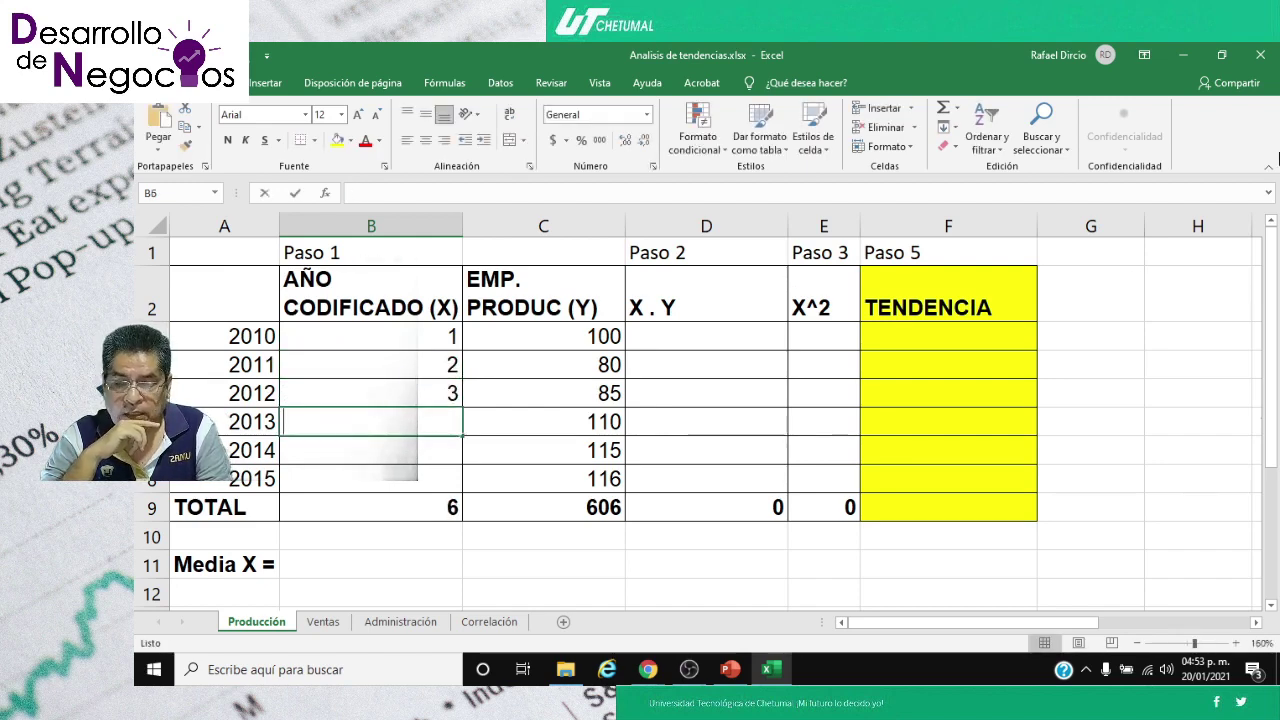
pyautogui.write('4')
pyautogui.press('Return')
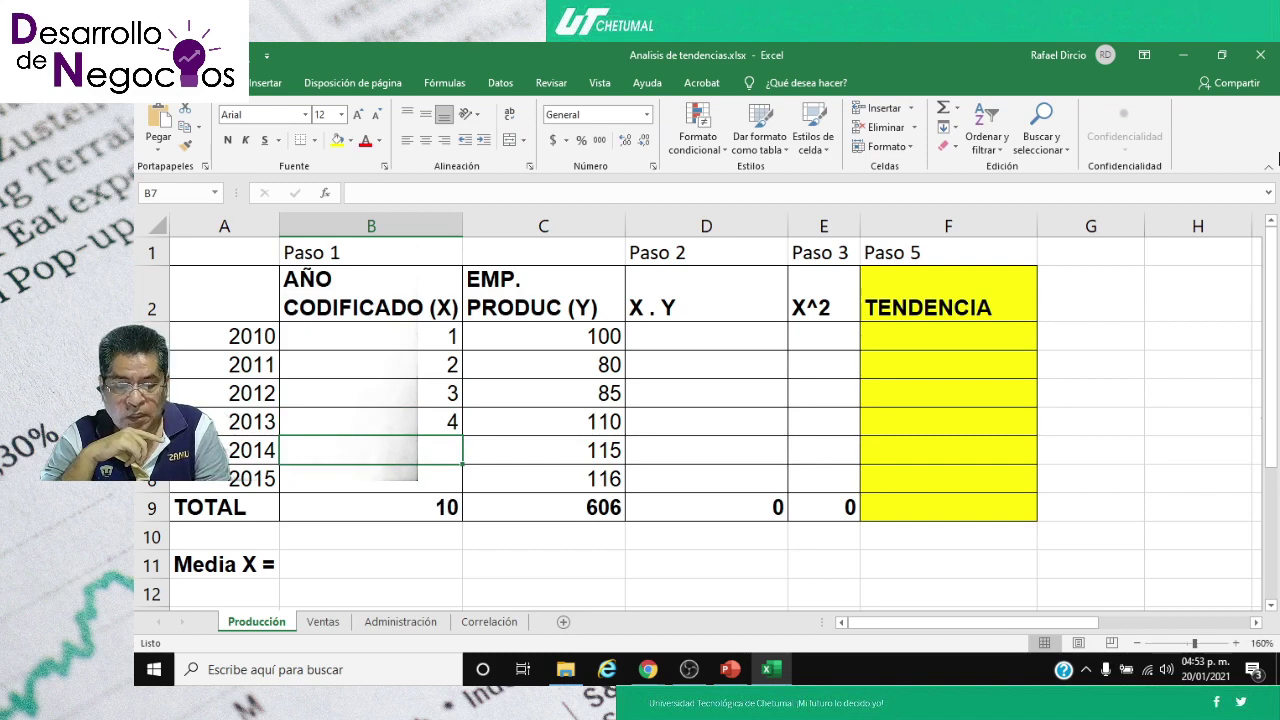
pyautogui.write('5')
pyautogui.press('Return')
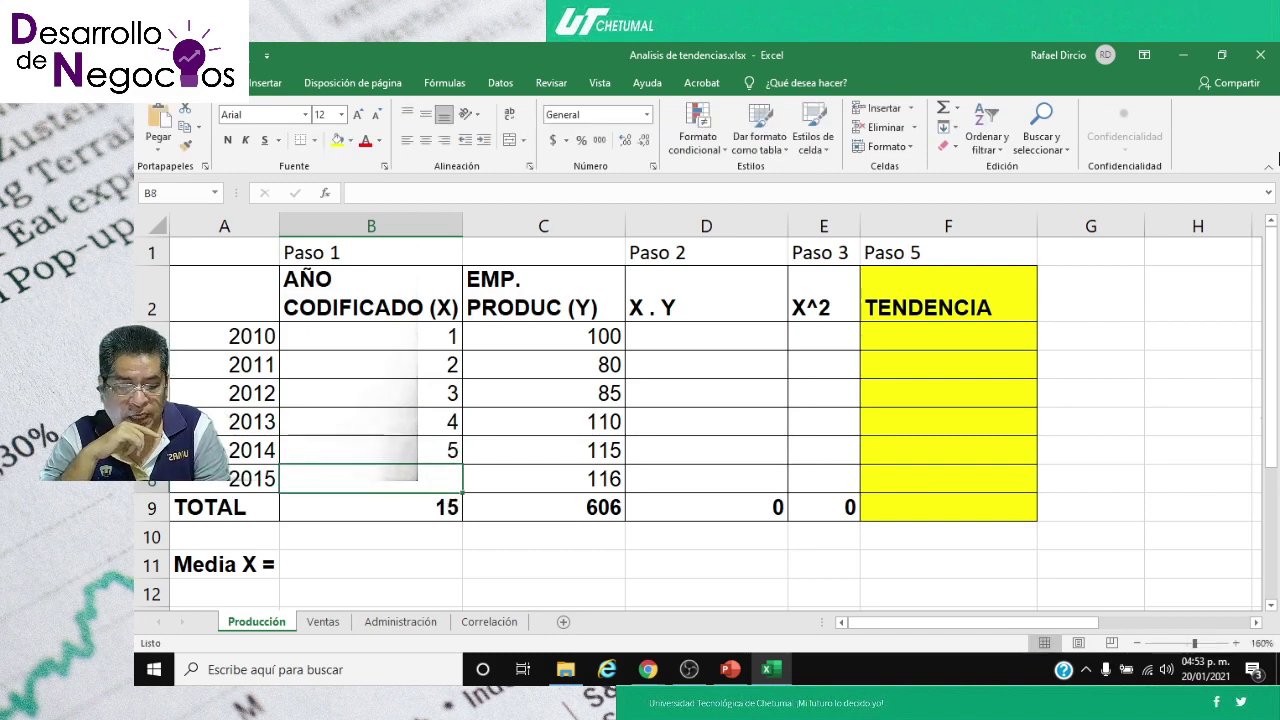
pyautogui.write('6')
pyautogui.press('Return')
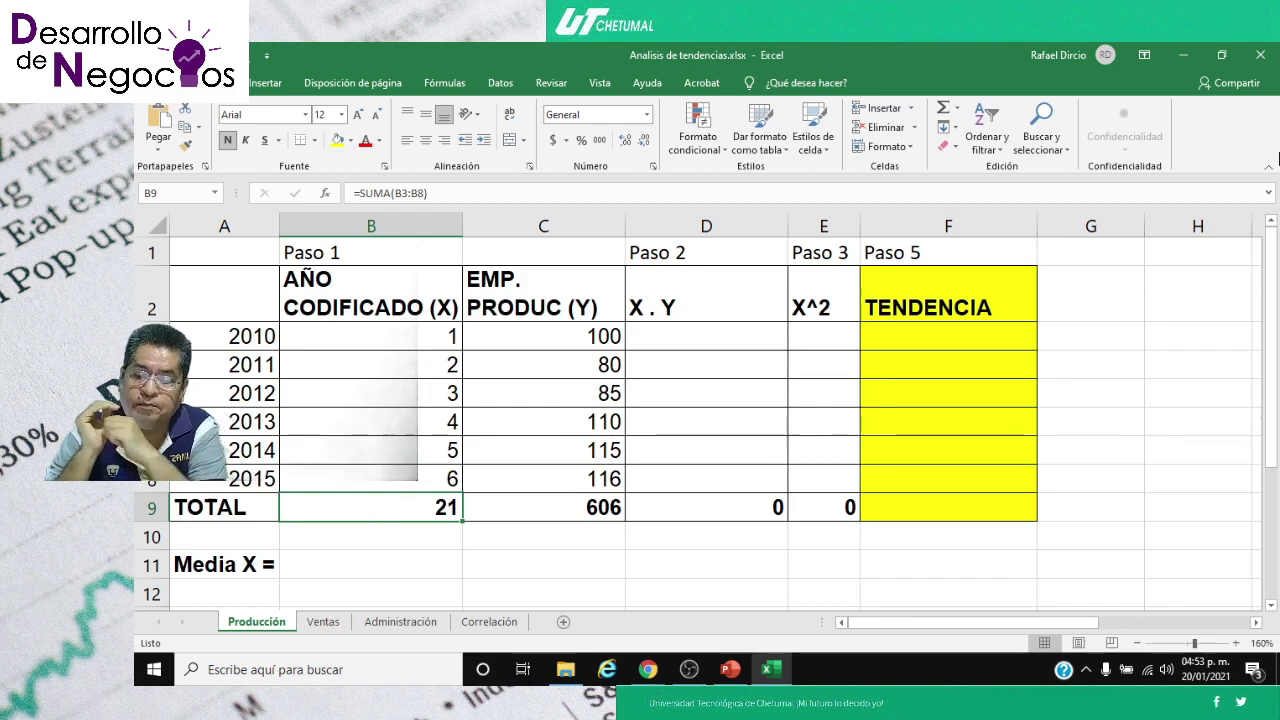
# - Calculate X . Y for 2010 in D3 with the formula =B3*C3
pyautogui.press('Right')
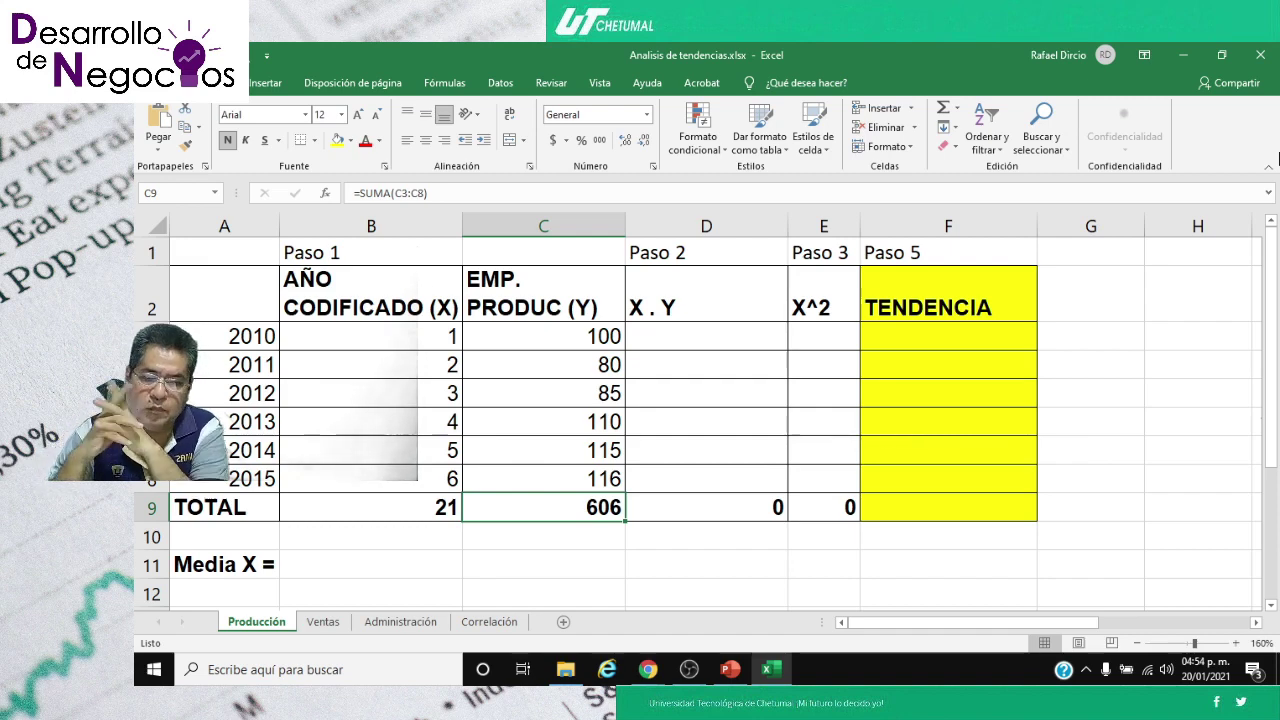
pyautogui.press('Right')
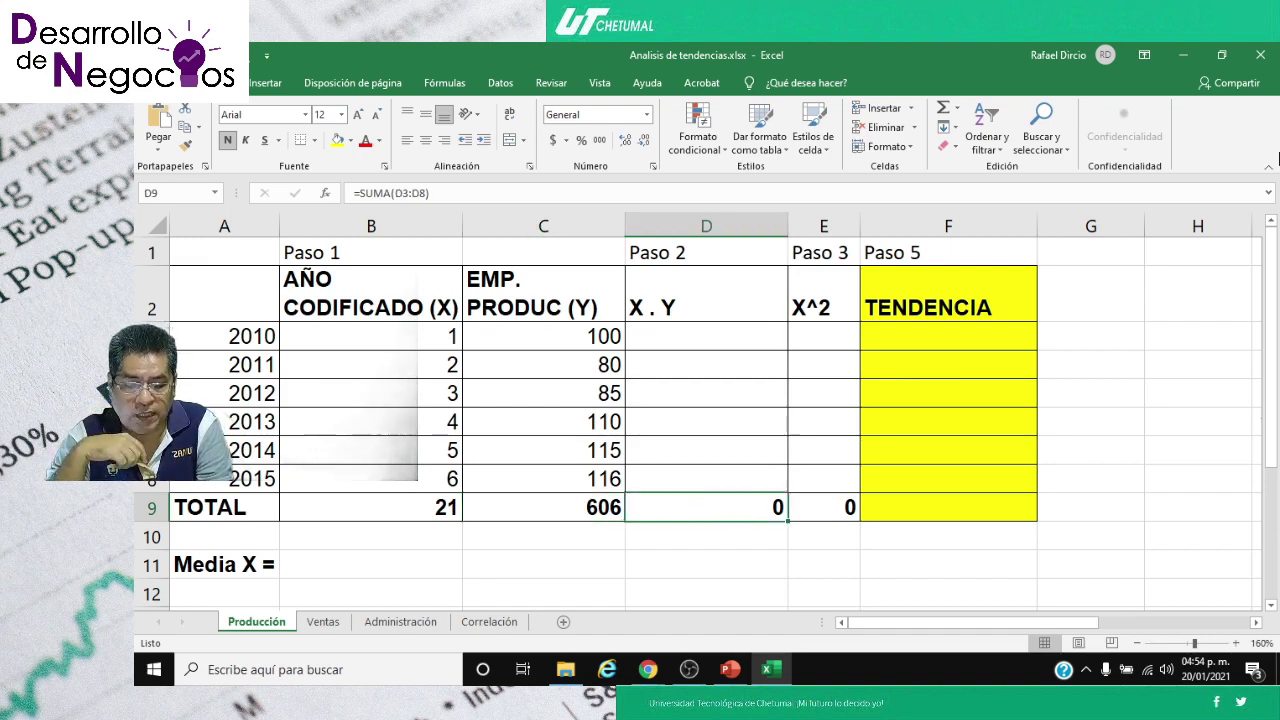
pyautogui.press('Up')
pyautogui.press('Up')
pyautogui.press('Up')
pyautogui.press('Up')
pyautogui.press('Up')
pyautogui.press('Up')
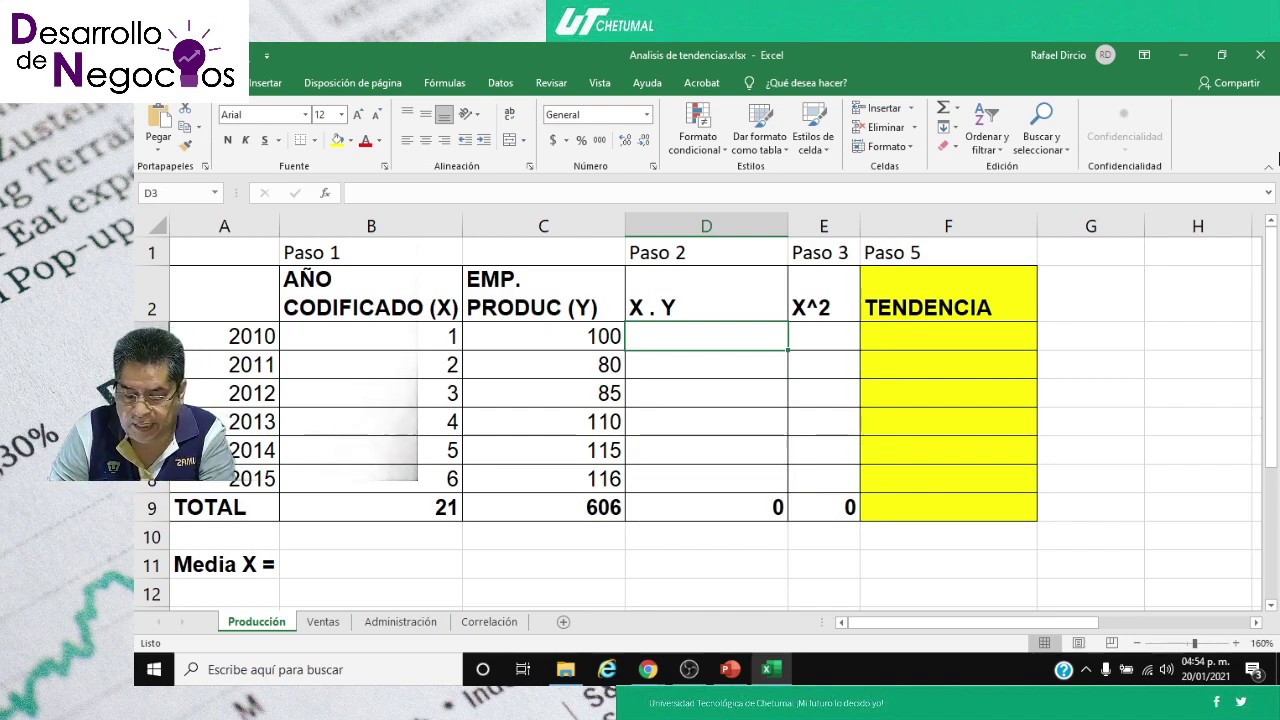
pyautogui.write('=')
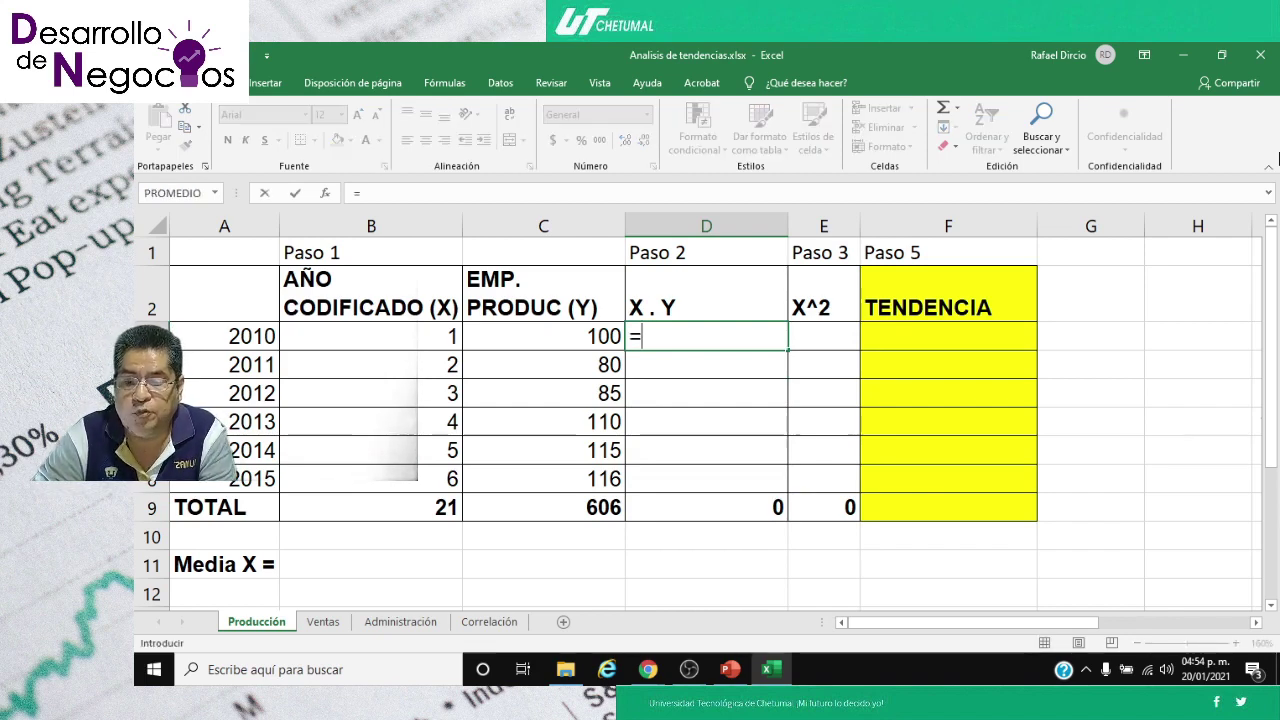
pyautogui.click(543, 336)
pyautogui.click(371, 336)
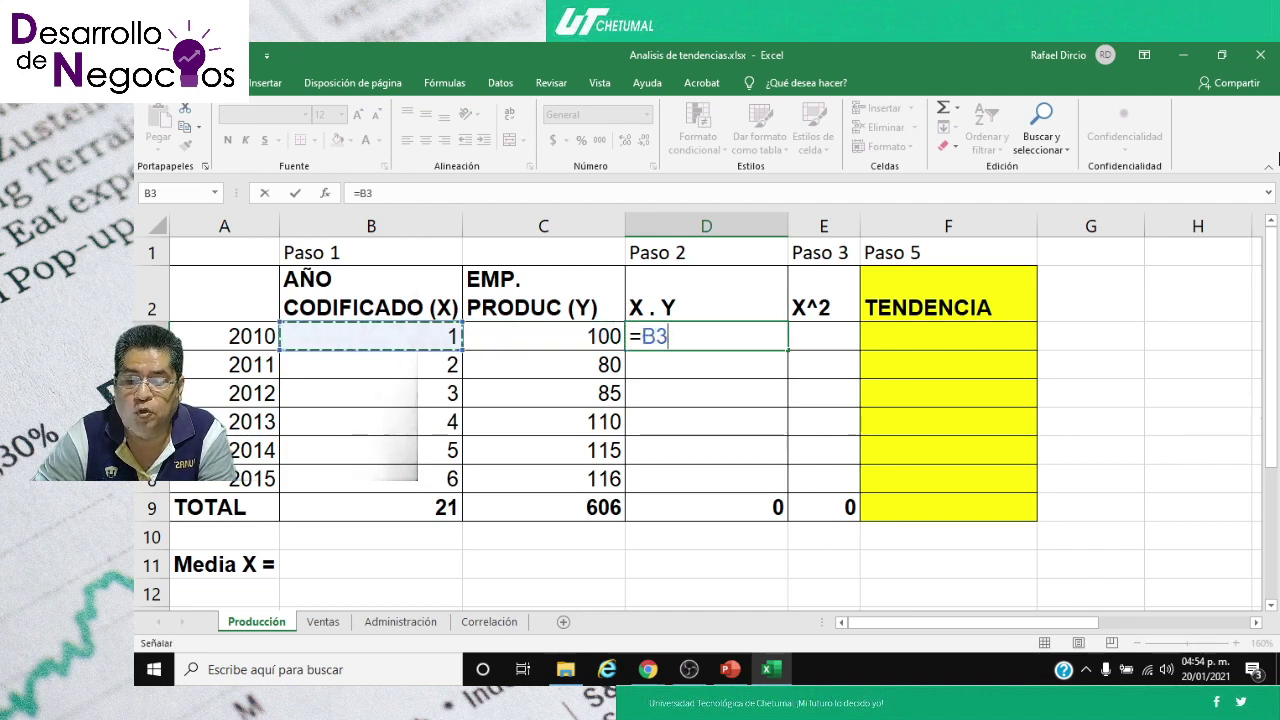
pyautogui.write('*')
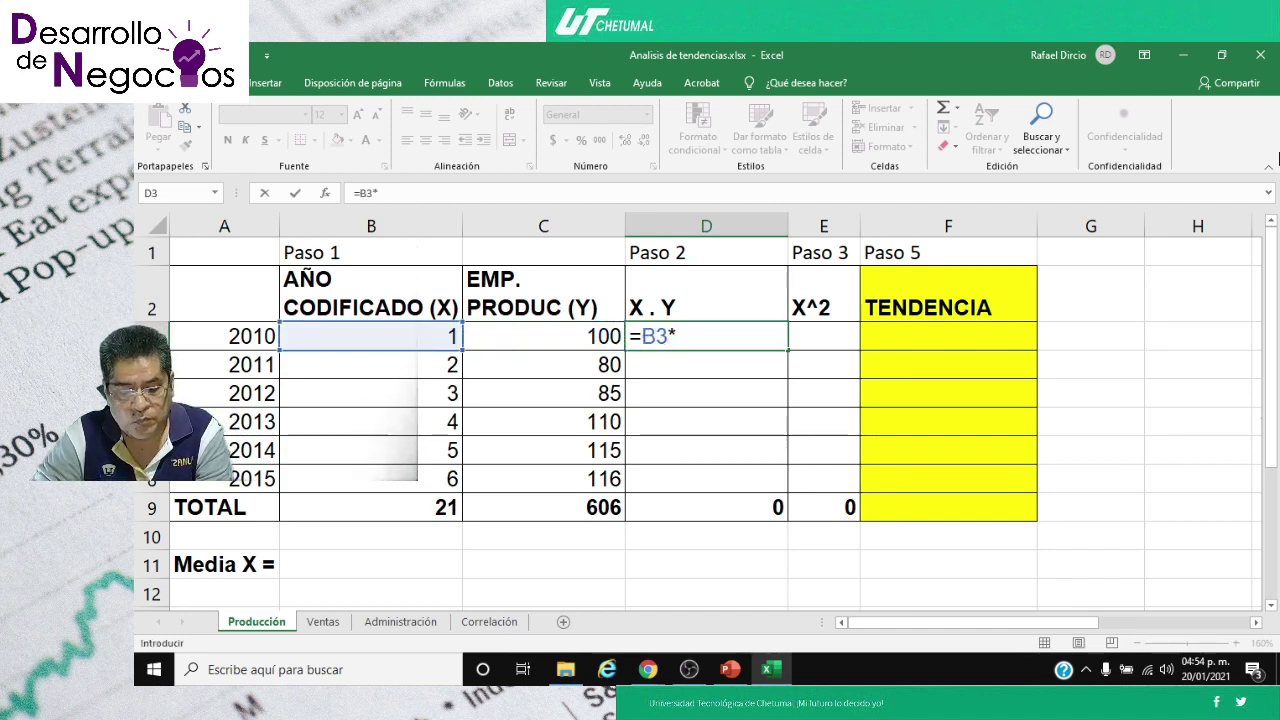
pyautogui.click(543, 336)
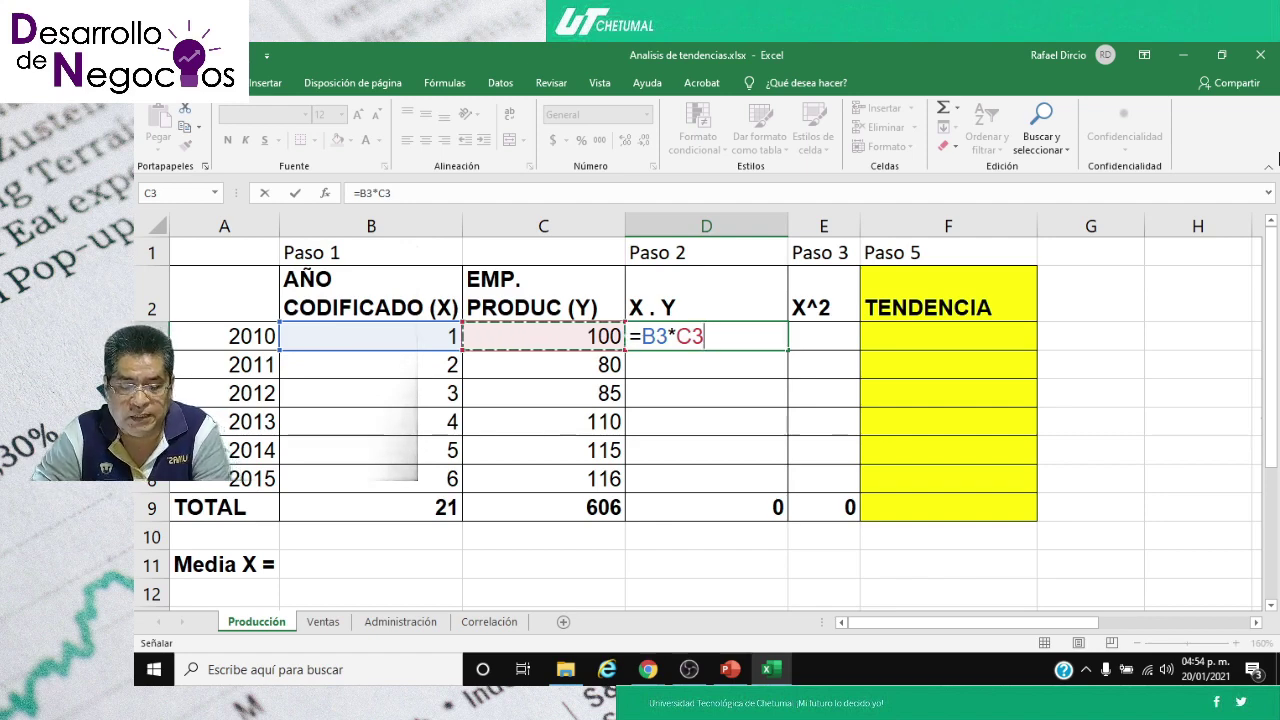
pyautogui.press('Return')
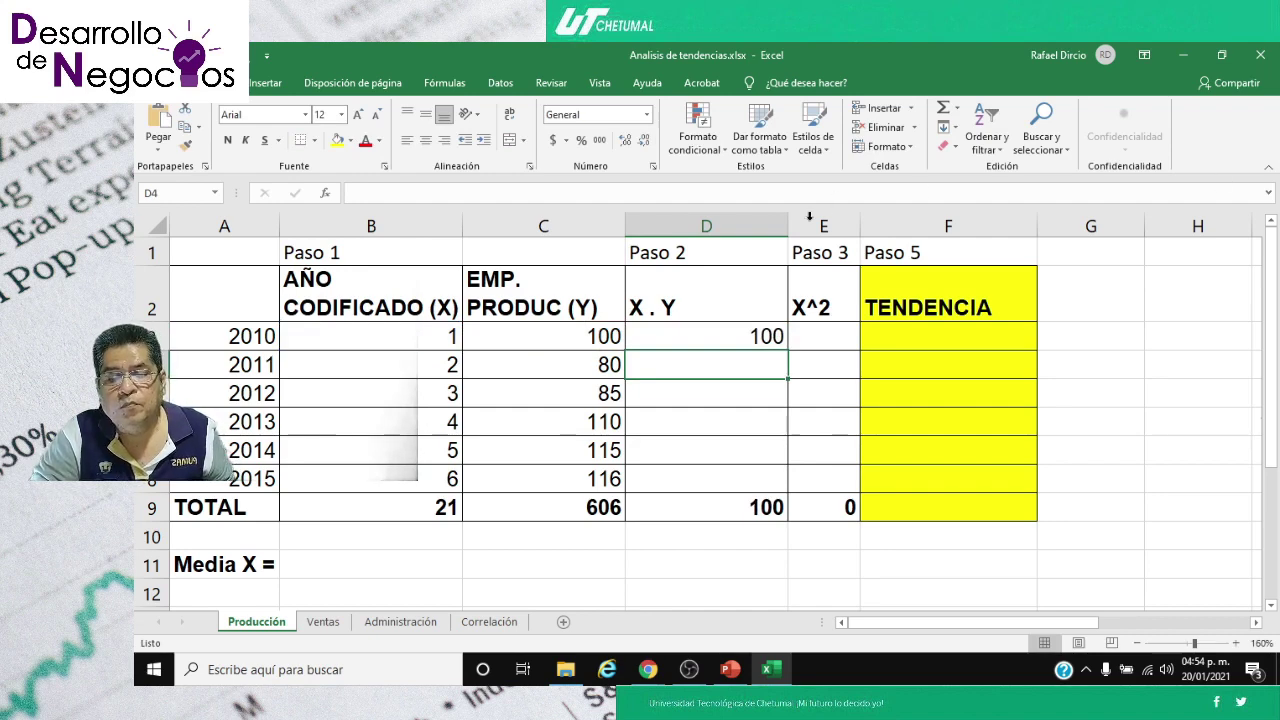
# - Fill the X . Y formula from D3 down to D8 and check each copied formula through the total in D9
pyautogui.click(747, 342)
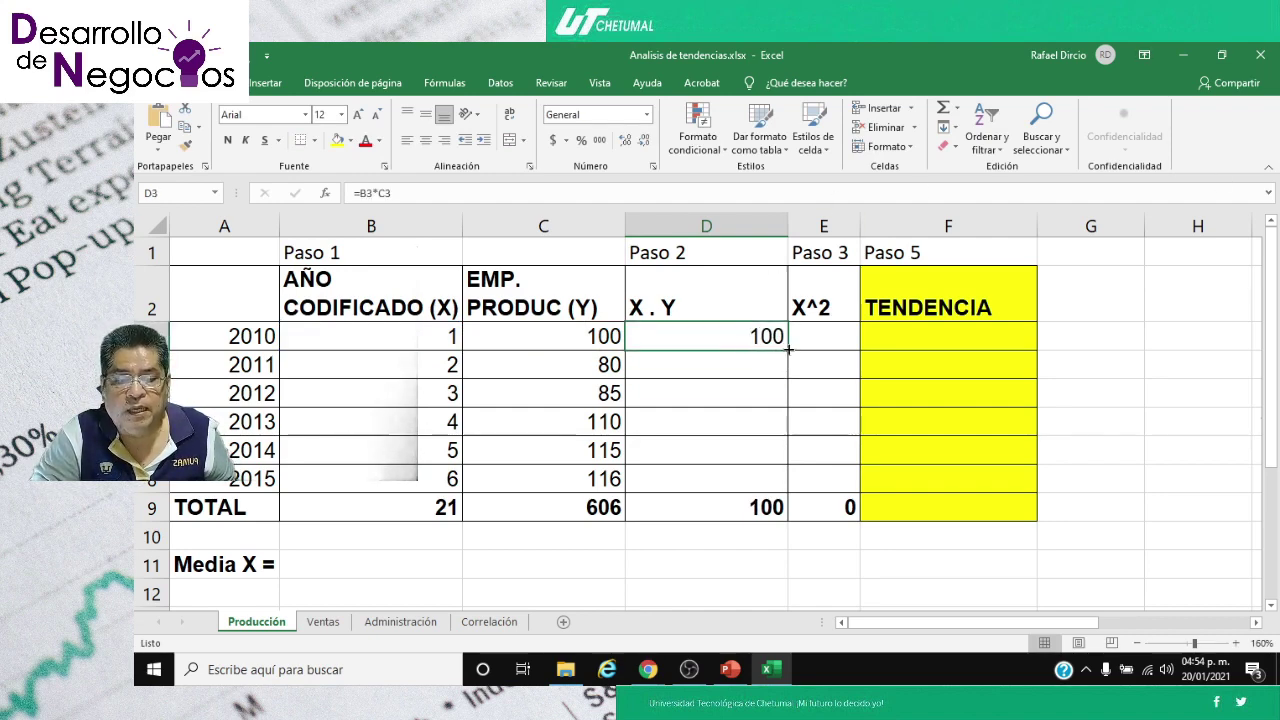
pyautogui.moveTo(788, 366); pyautogui.dragTo(790, 490)
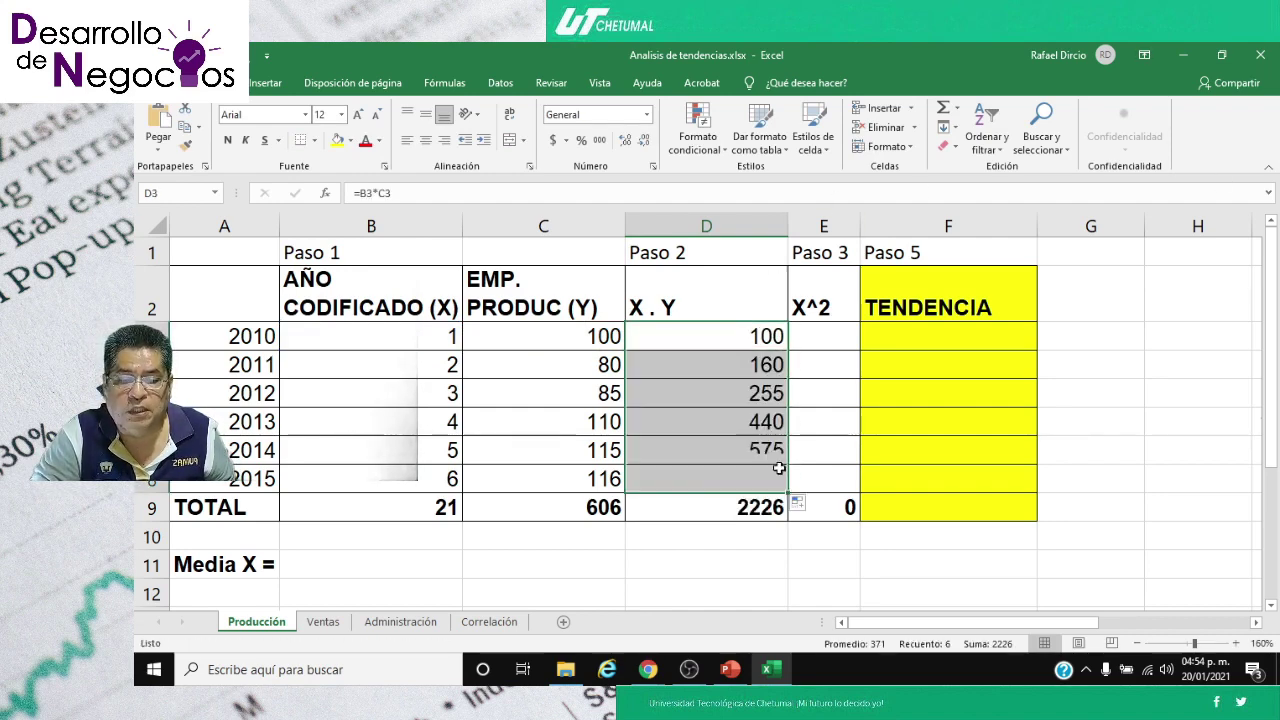
pyautogui.click(708, 338)
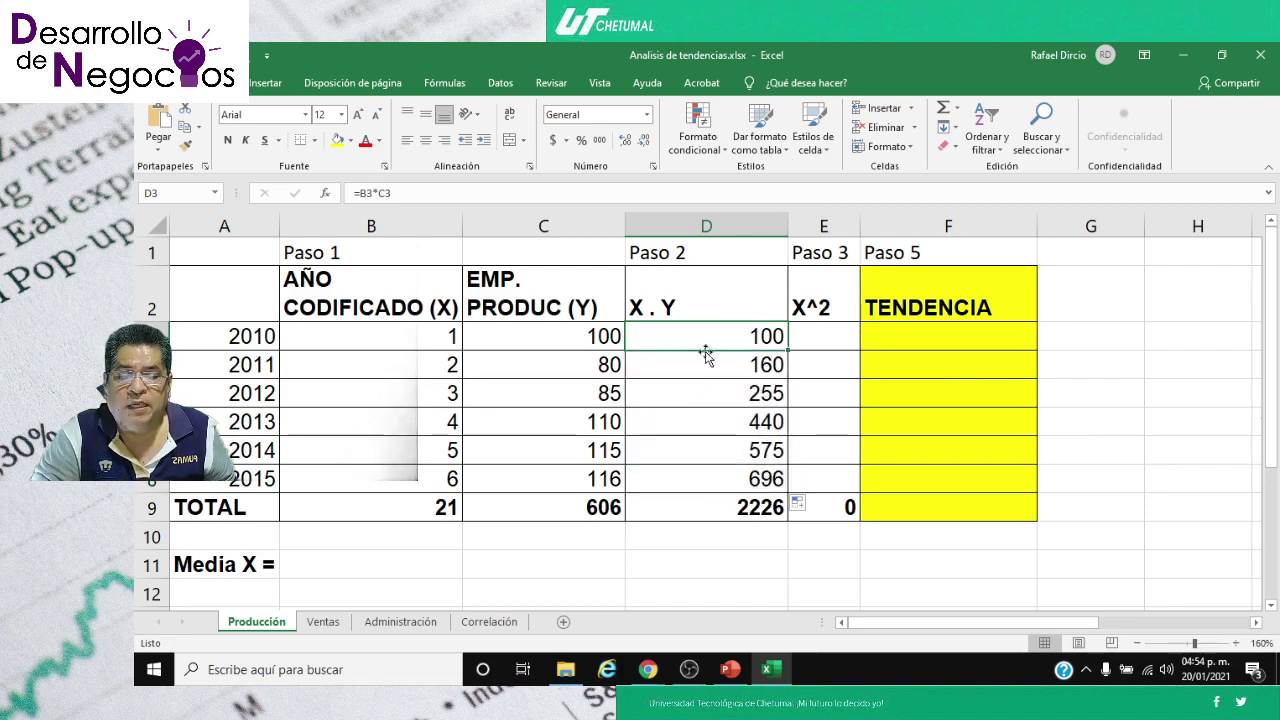
pyautogui.click(688, 366)
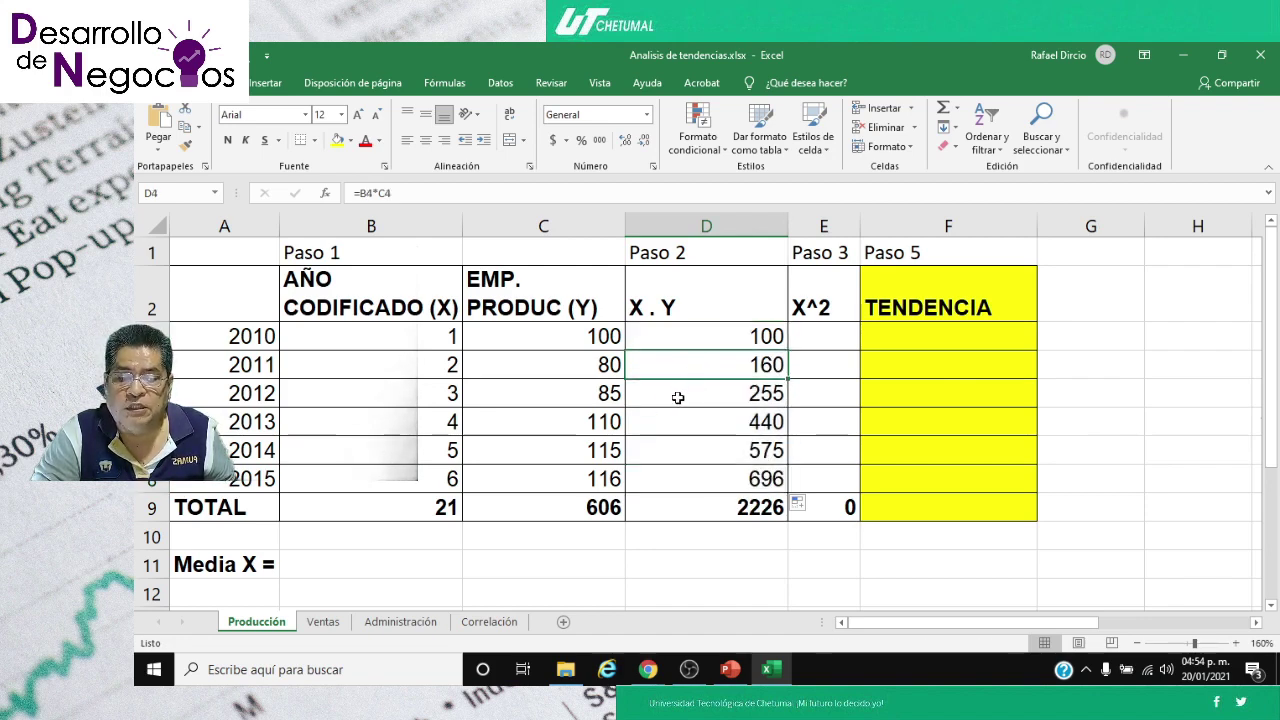
pyautogui.click(680, 399)
pyautogui.click(683, 427)
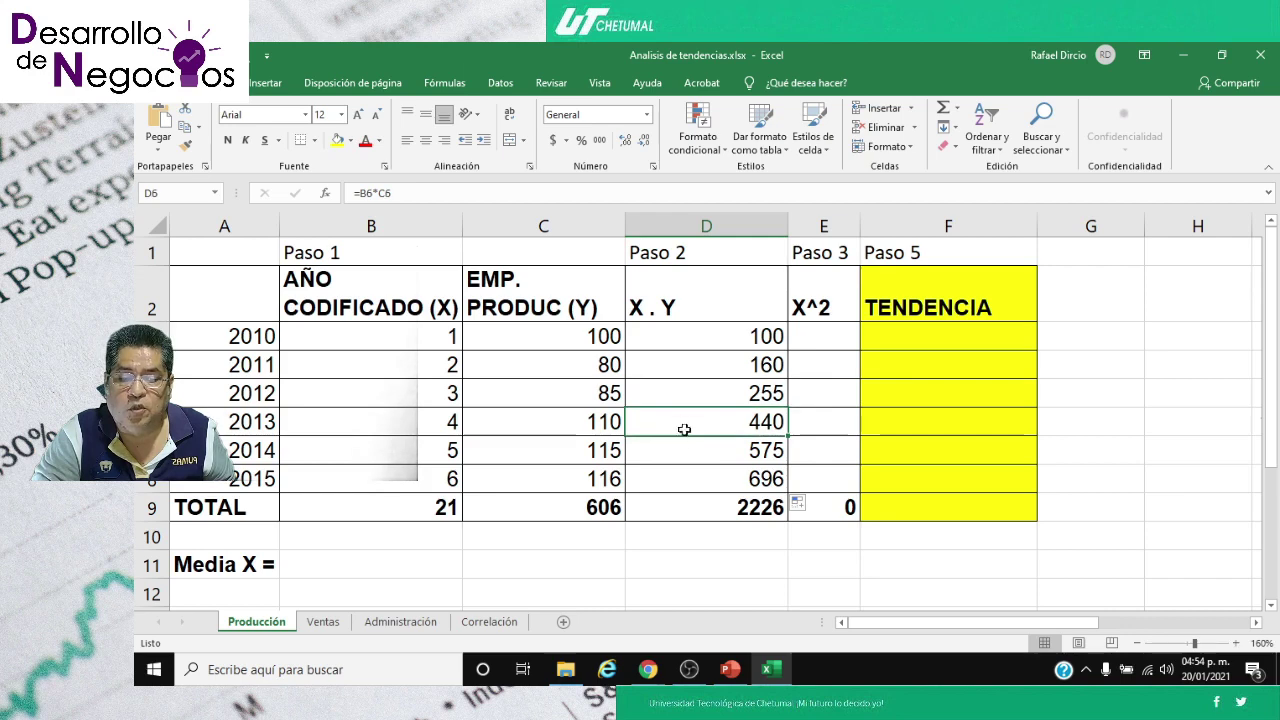
pyautogui.click(691, 451)
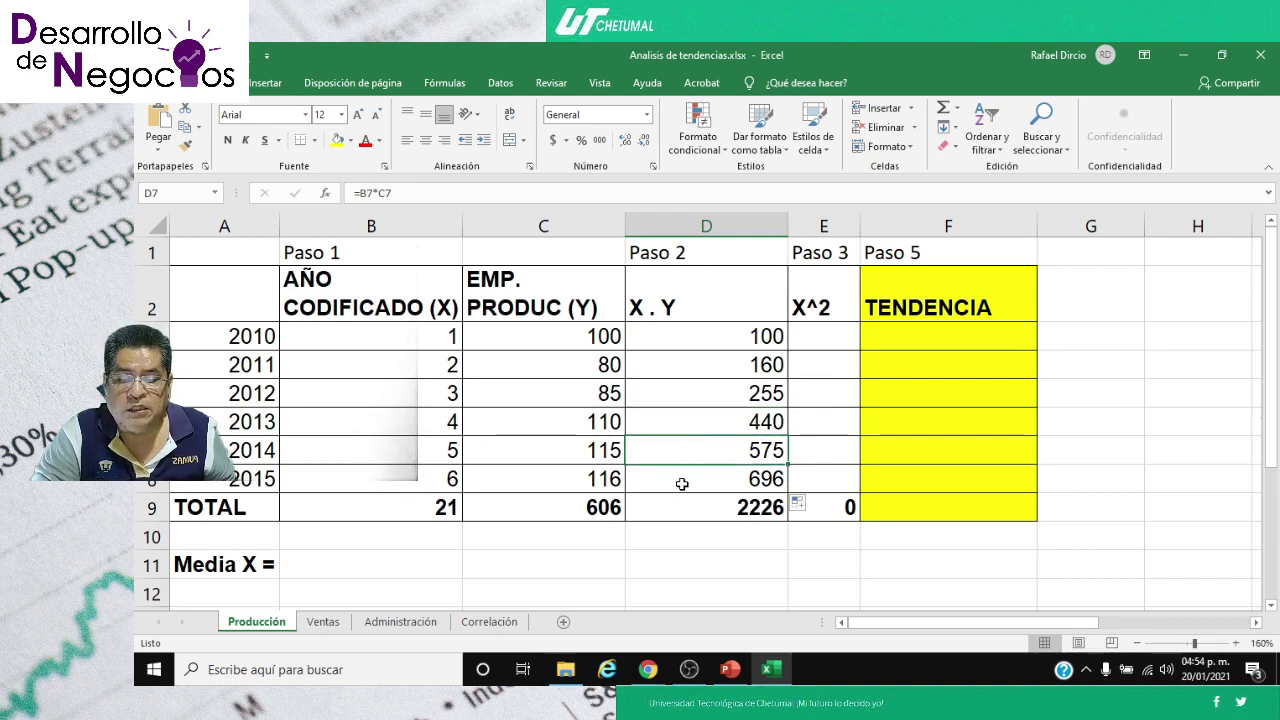
pyautogui.click(682, 484)
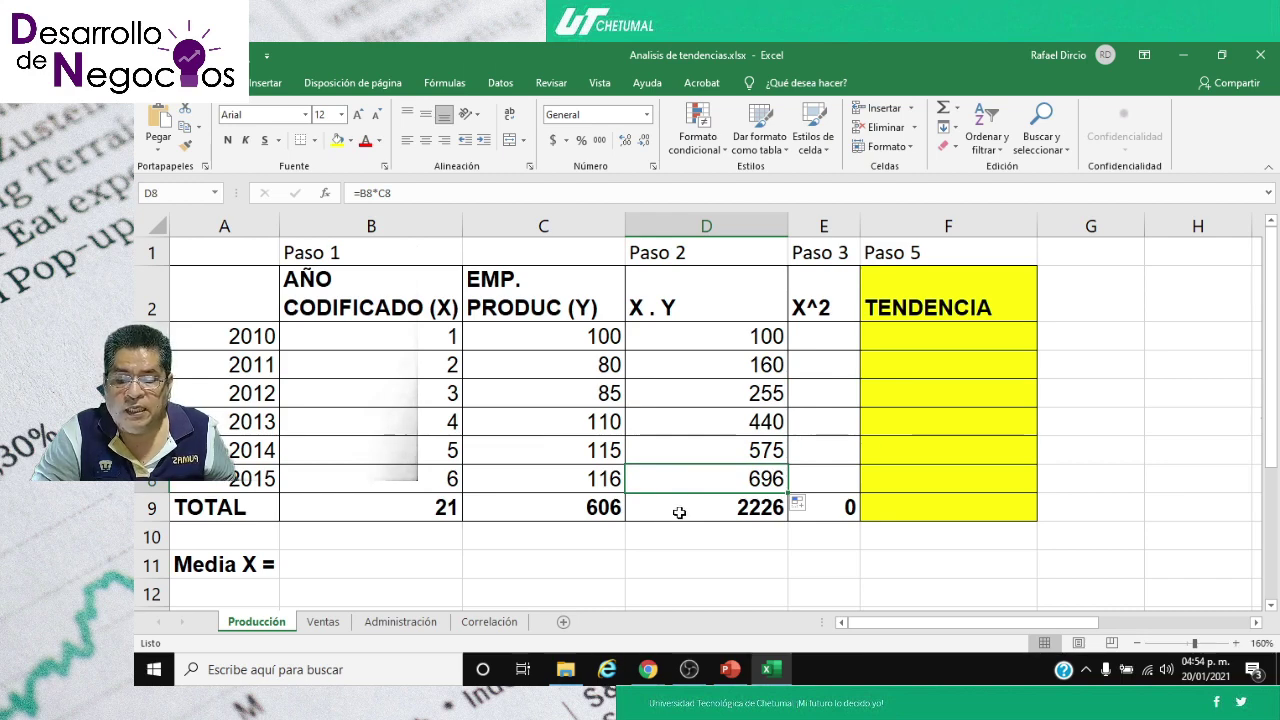
pyautogui.click(679, 512)
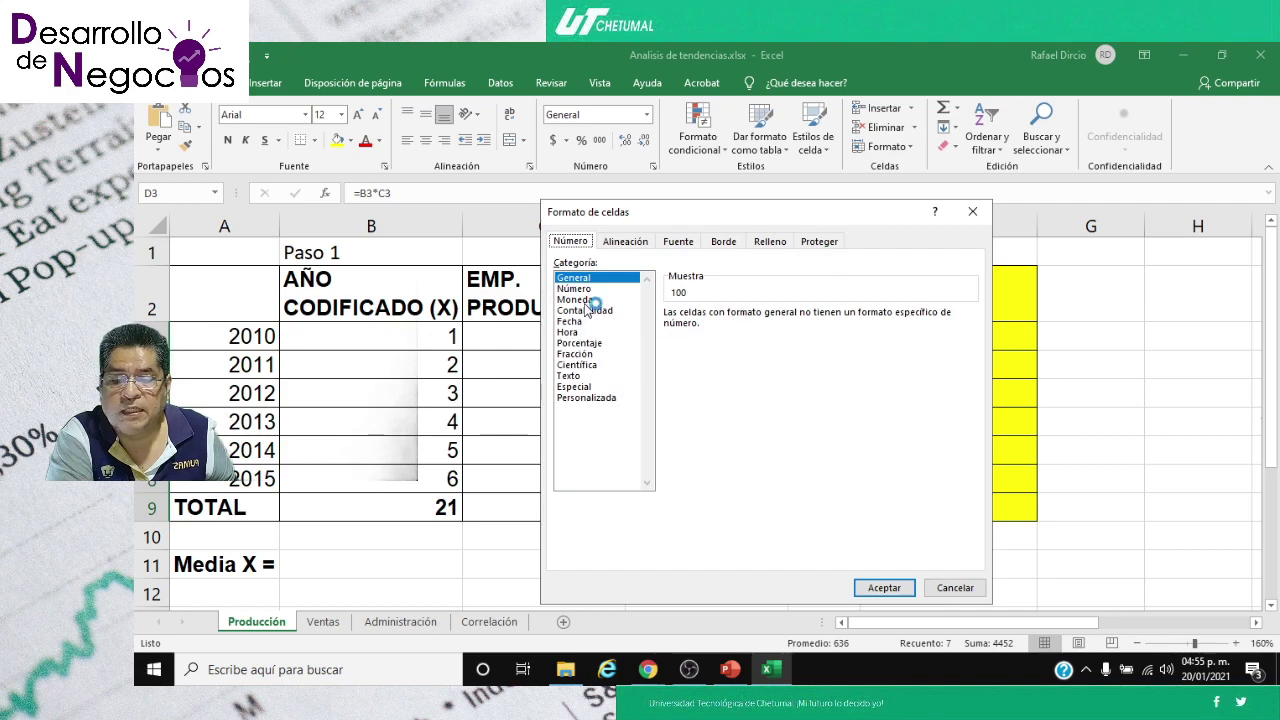
# - Format the X . Y values and their total in D3:D9 as Número with 0 decimals and a thousands separator
pyautogui.click(587, 290)
pyautogui.click(776, 337)
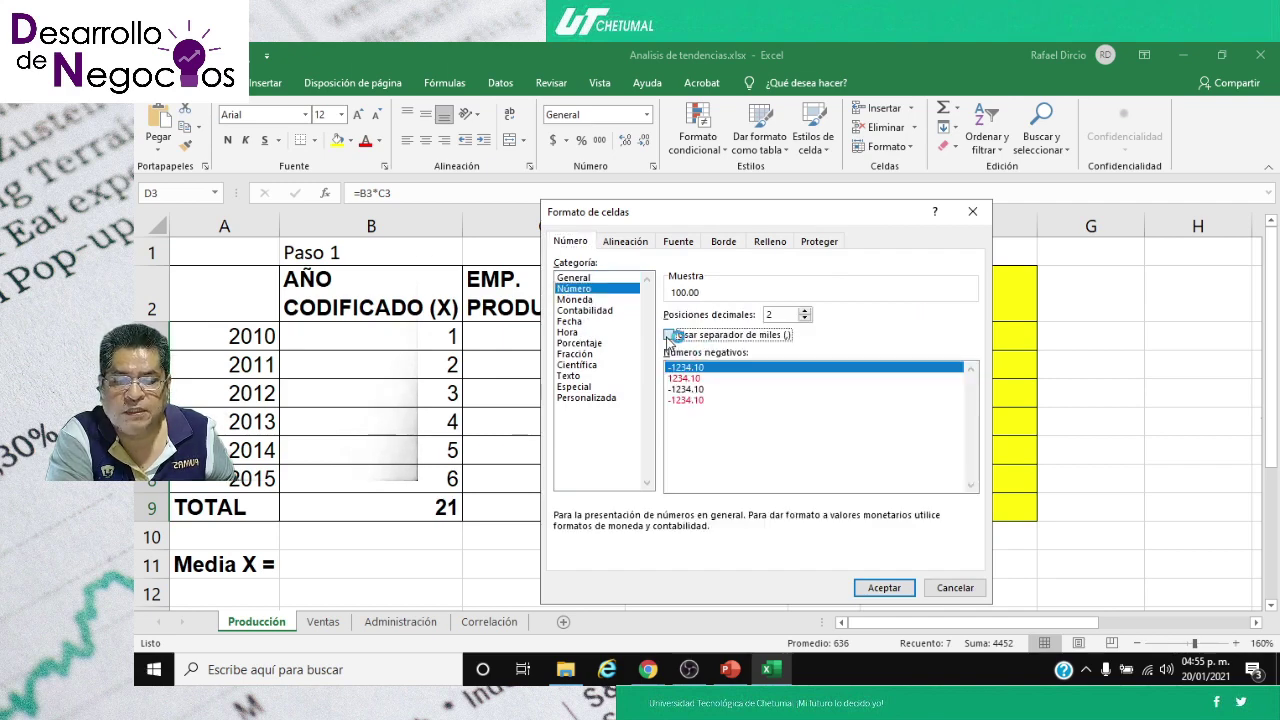
pyautogui.doubleClick(804, 318)
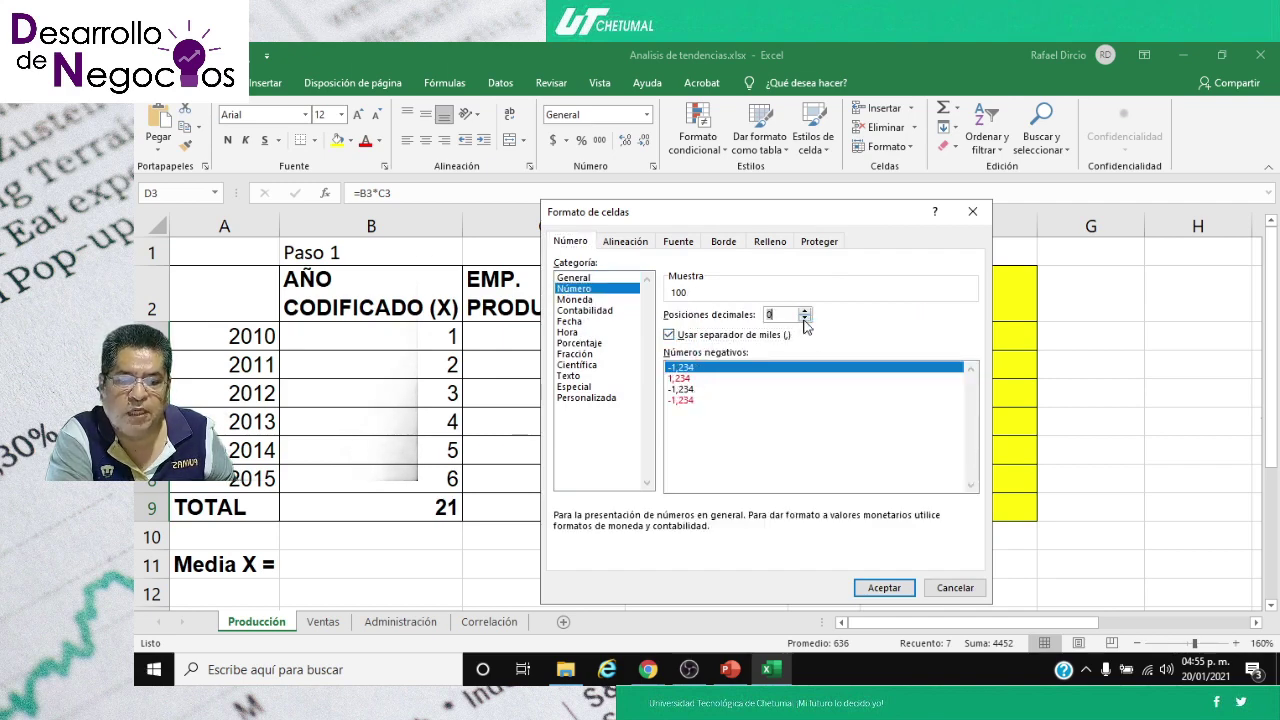
pyautogui.click(880, 587)
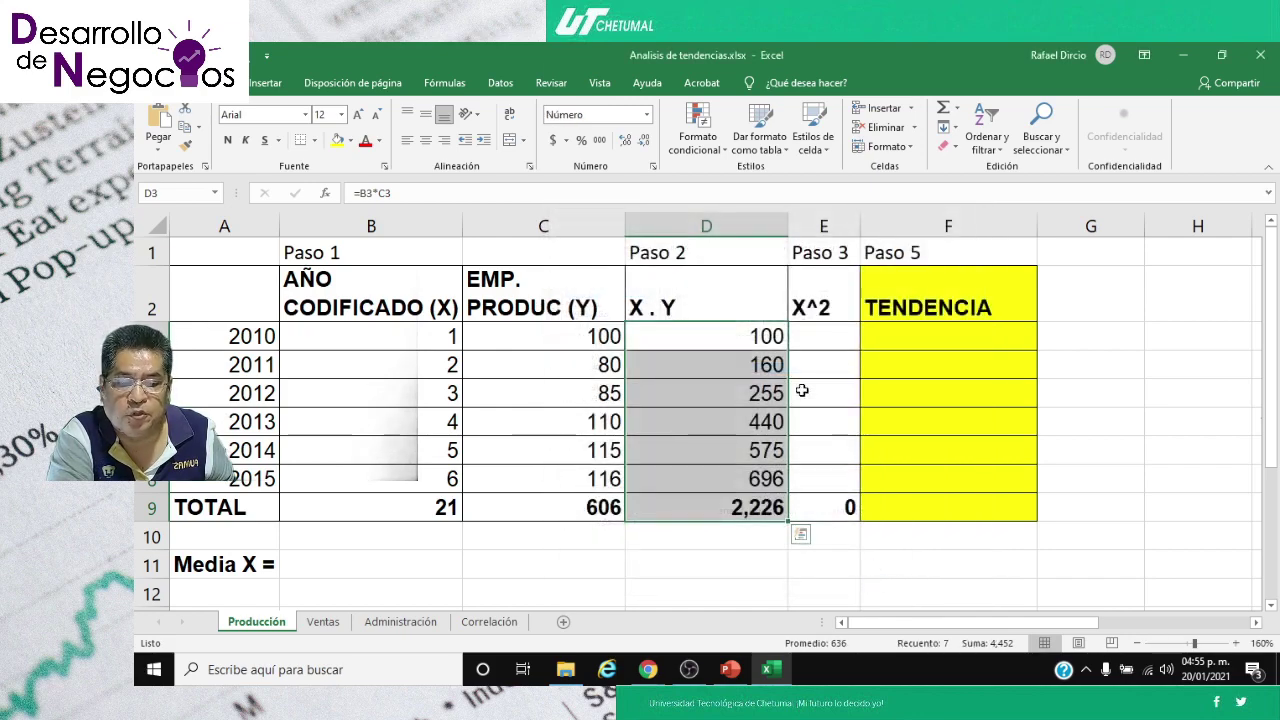
# - Calculate the squared coded year for 2010 in E3 with the formula =B3^2
pyautogui.click(836, 339)
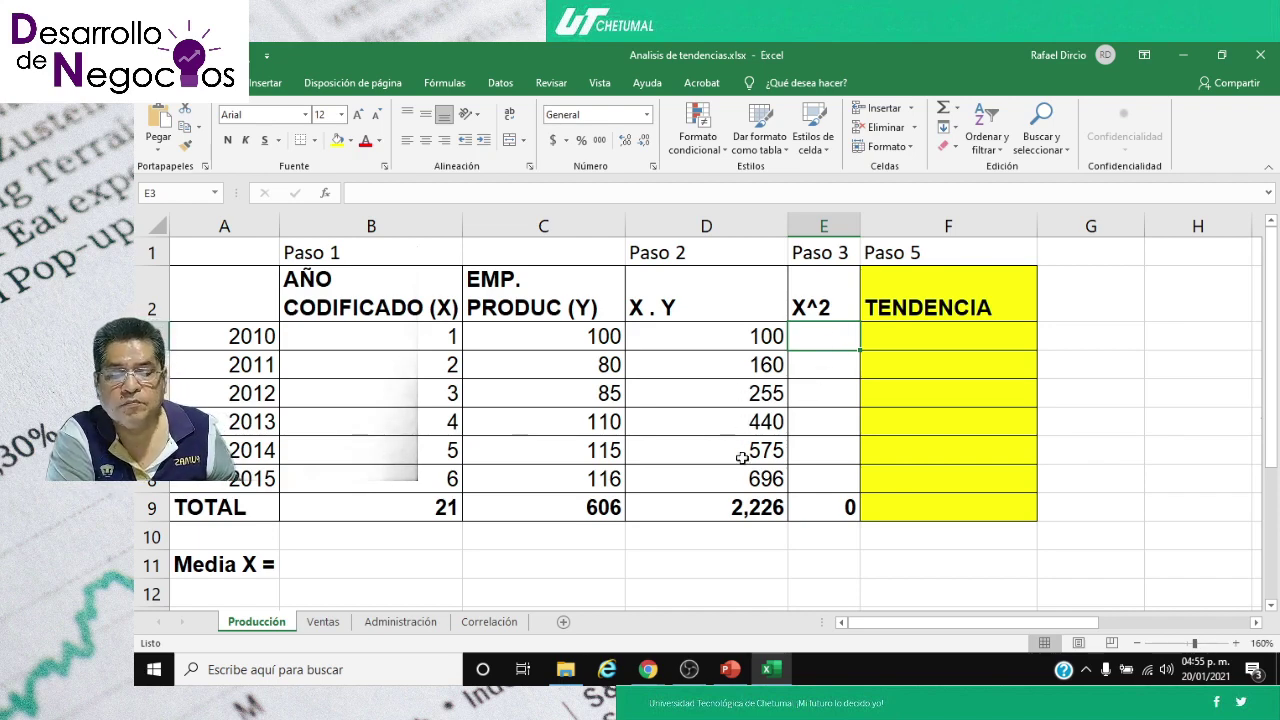
pyautogui.click(724, 507)
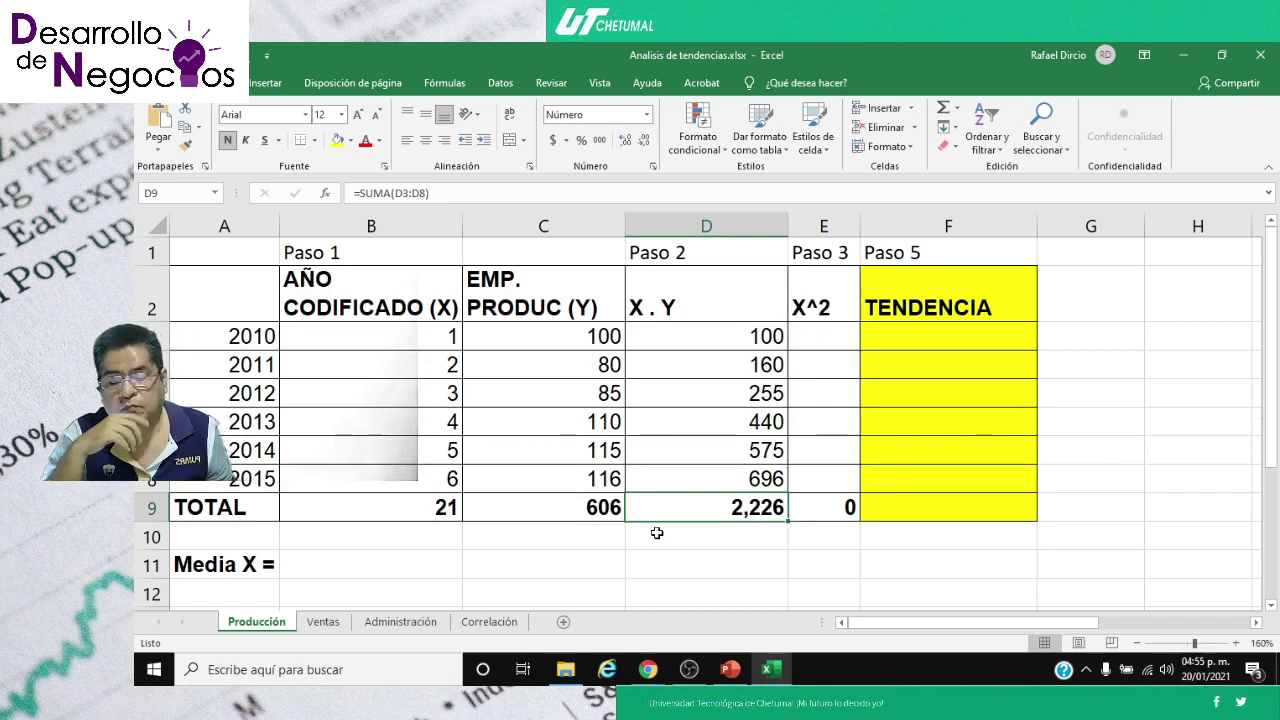
pyautogui.click(822, 338)
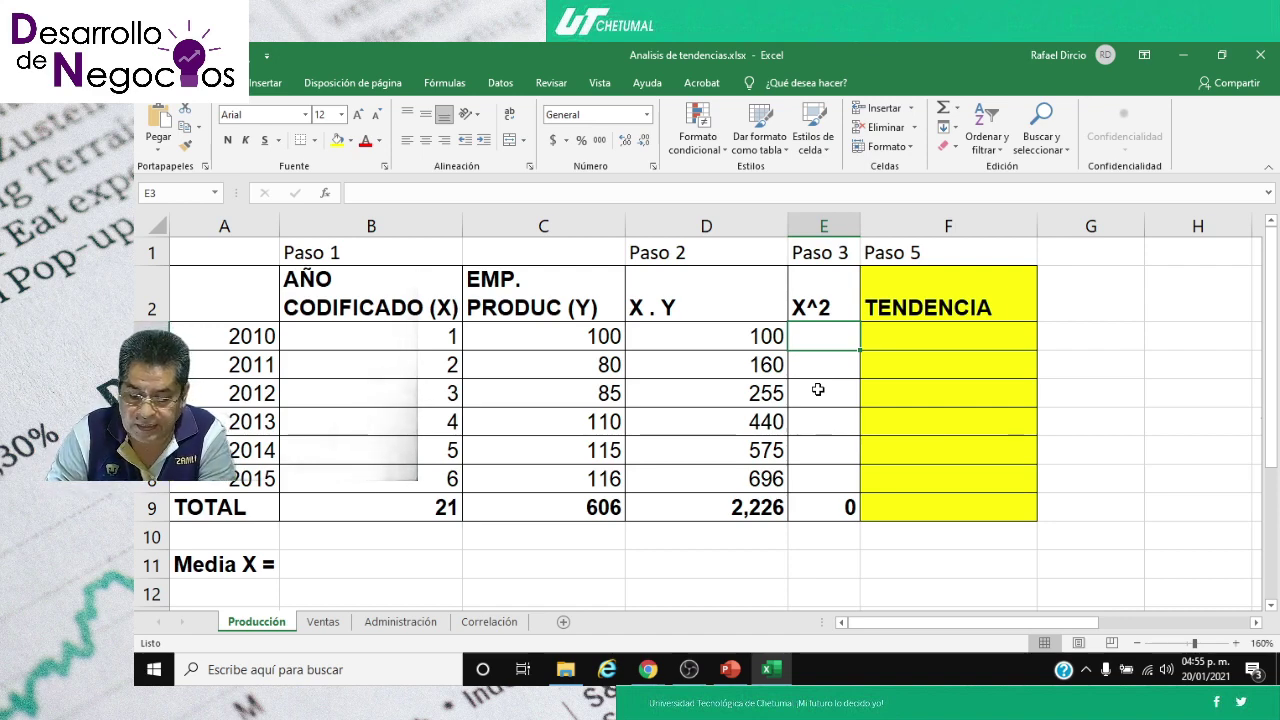
pyautogui.write('=')
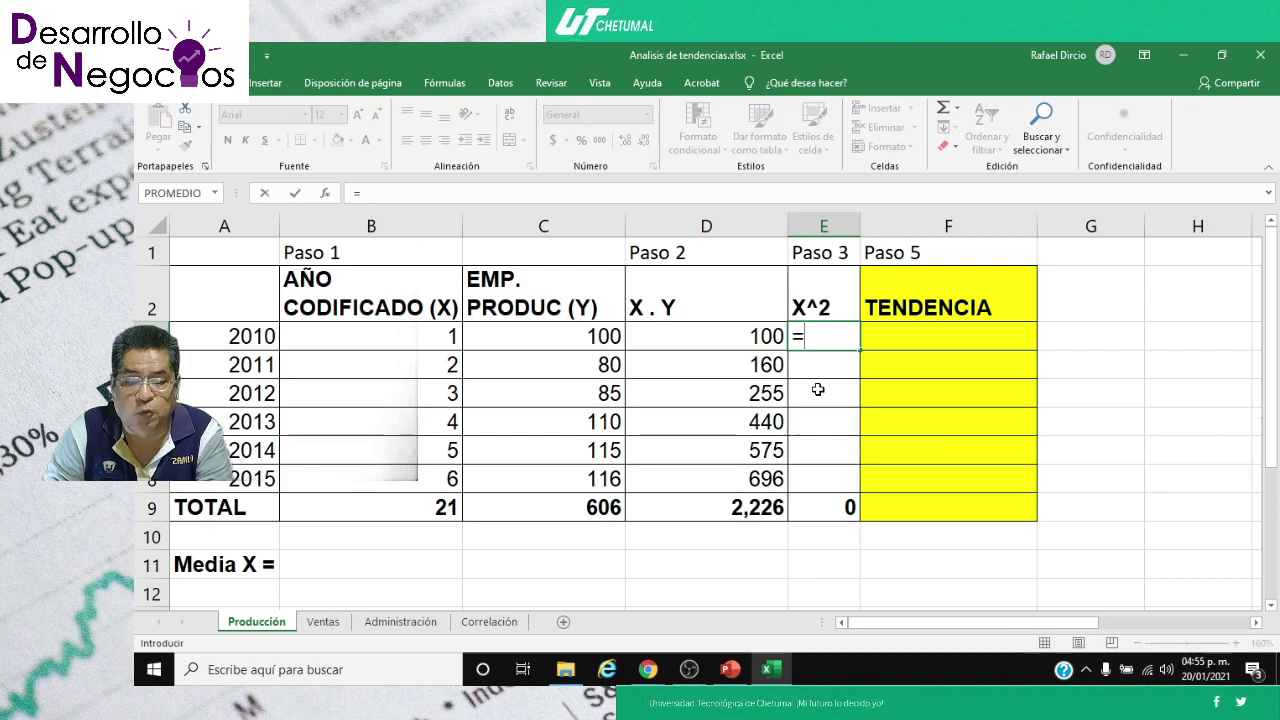
pyautogui.press('Left')
pyautogui.press('Left')
pyautogui.press('Left')
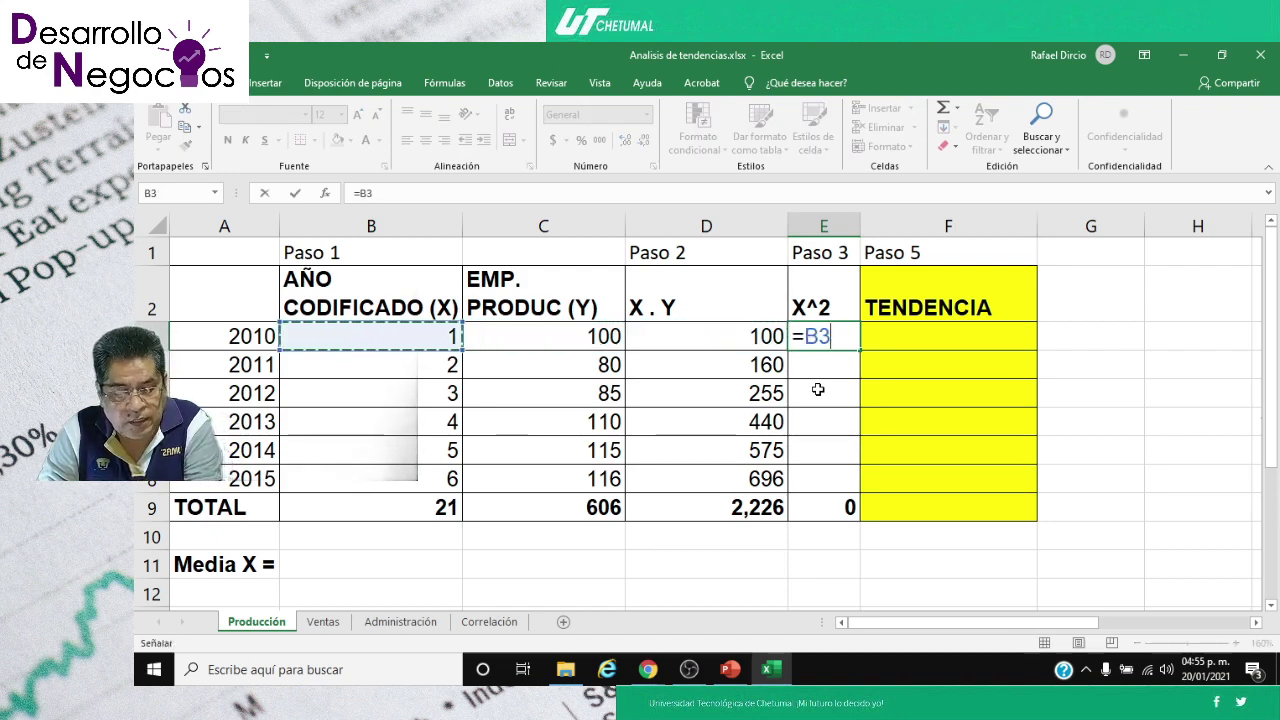
pyautogui.write('^^')
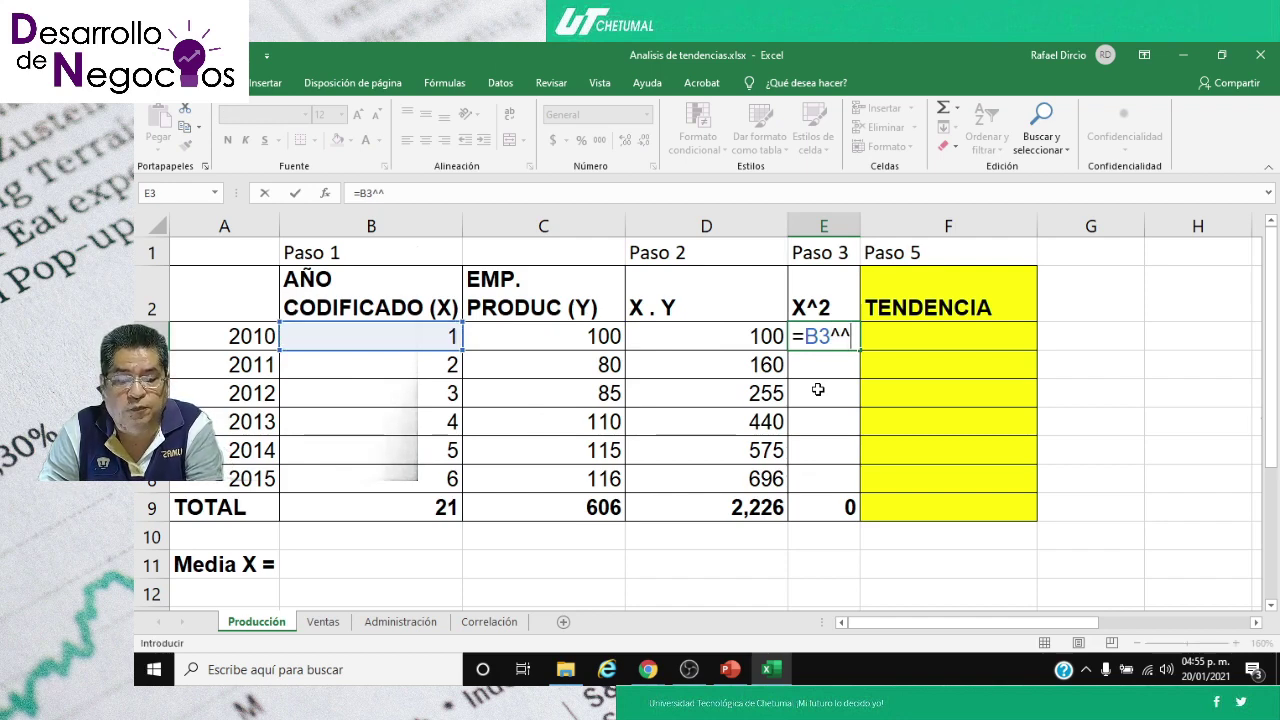
pyautogui.press('BackSpace')
pyautogui.write('2')
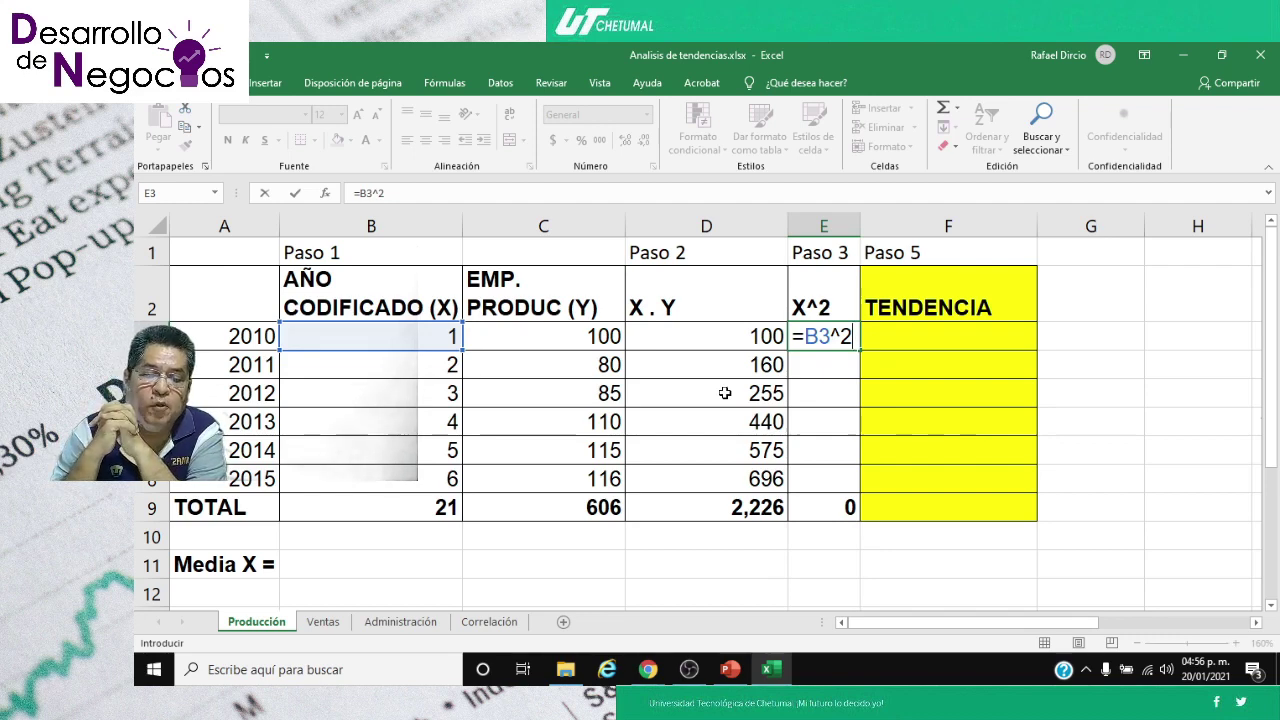
pyautogui.press('Return')
pyautogui.press('Up')
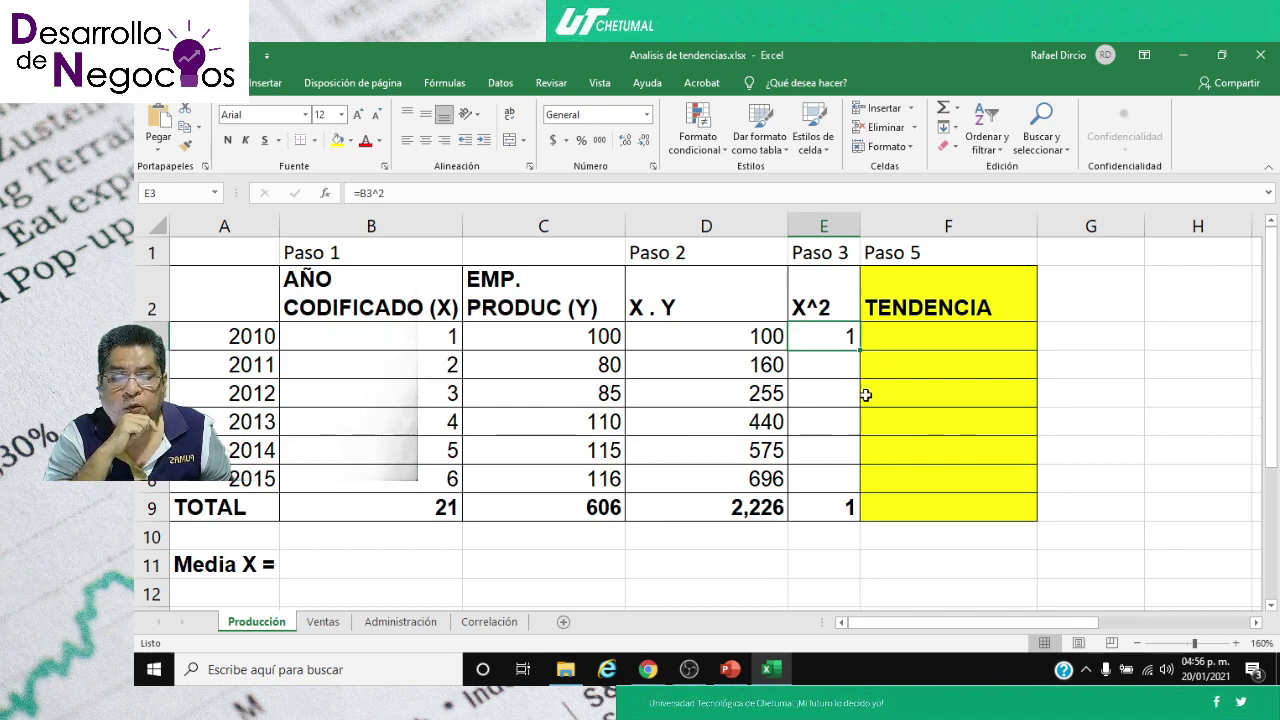
# - Fill the X^2 formula from E3 down to E8 and check the copied formulas through the total in E9
pyautogui.moveTo(862, 350); pyautogui.dragTo(866, 488)
pyautogui.click(814, 364)
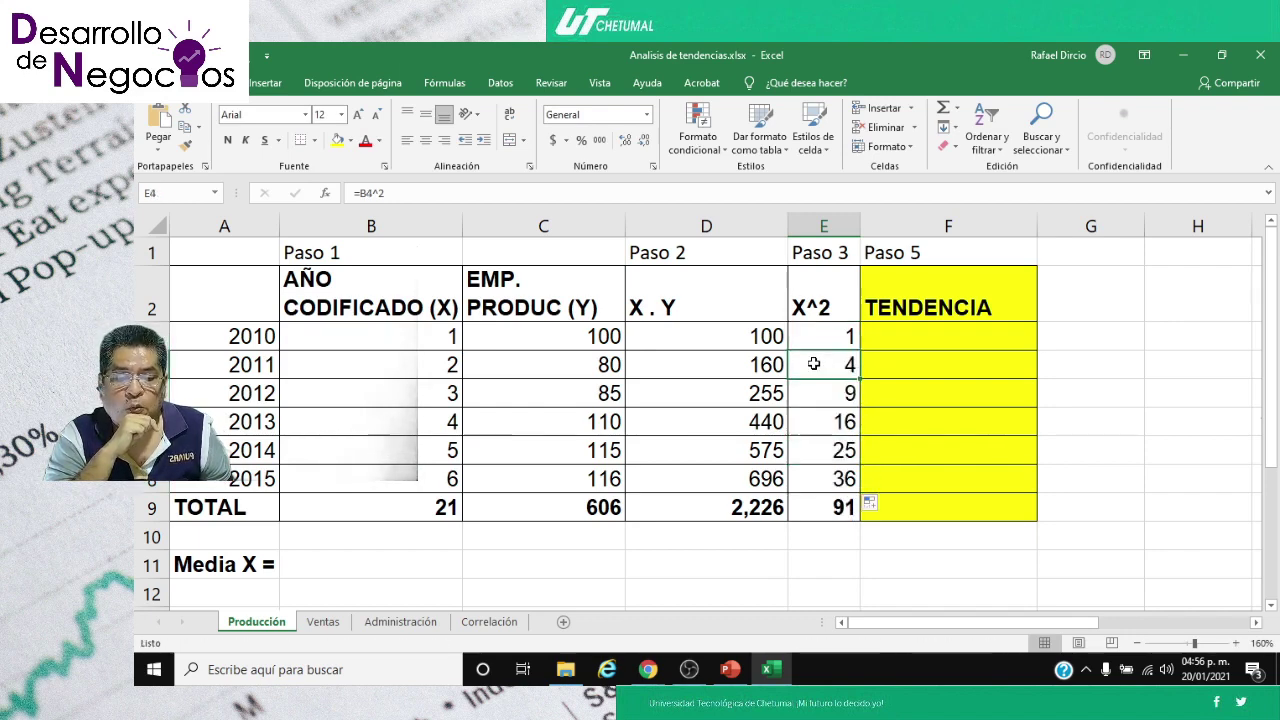
pyautogui.click(812, 395)
pyautogui.click(822, 428)
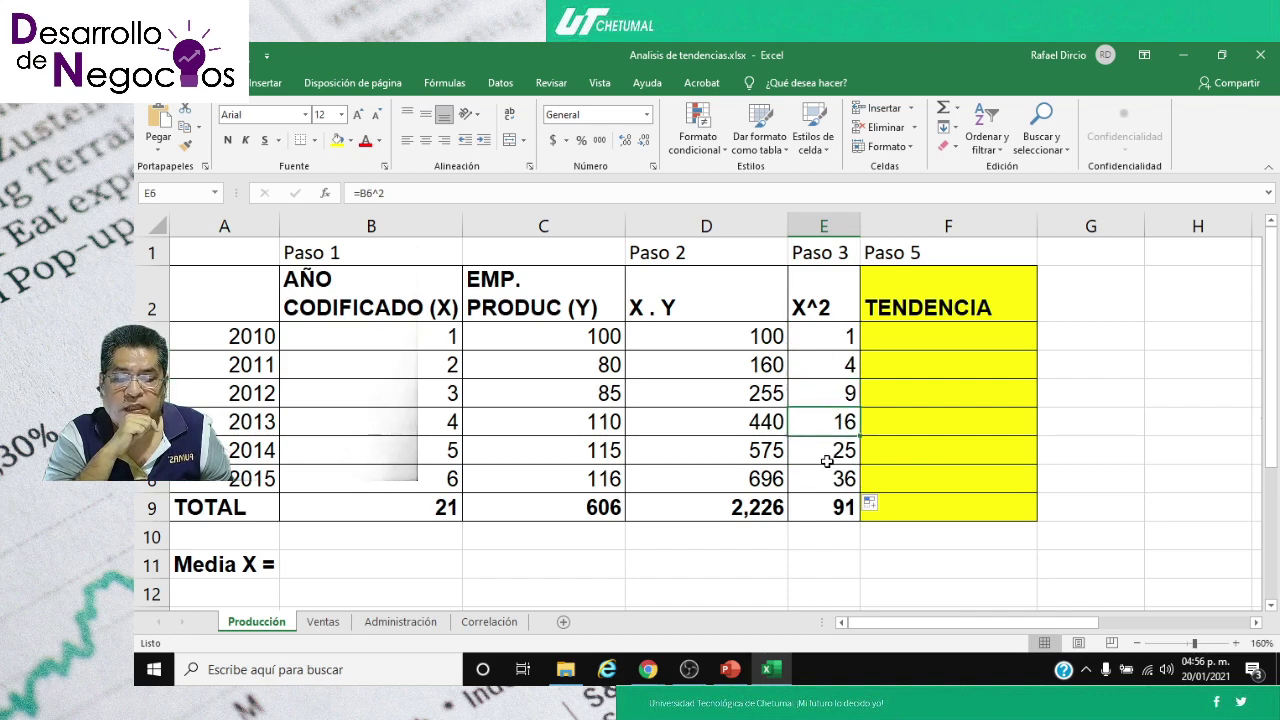
pyautogui.click(827, 453)
pyautogui.click(826, 485)
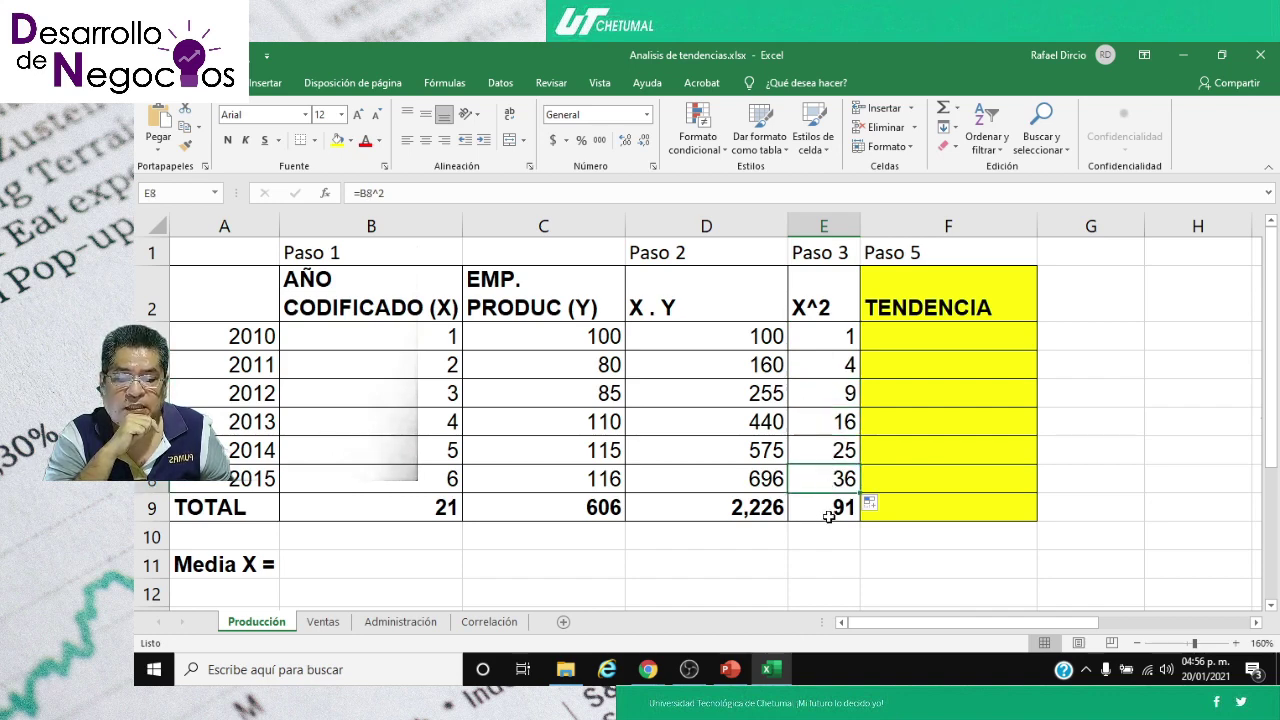
pyautogui.click(829, 512)
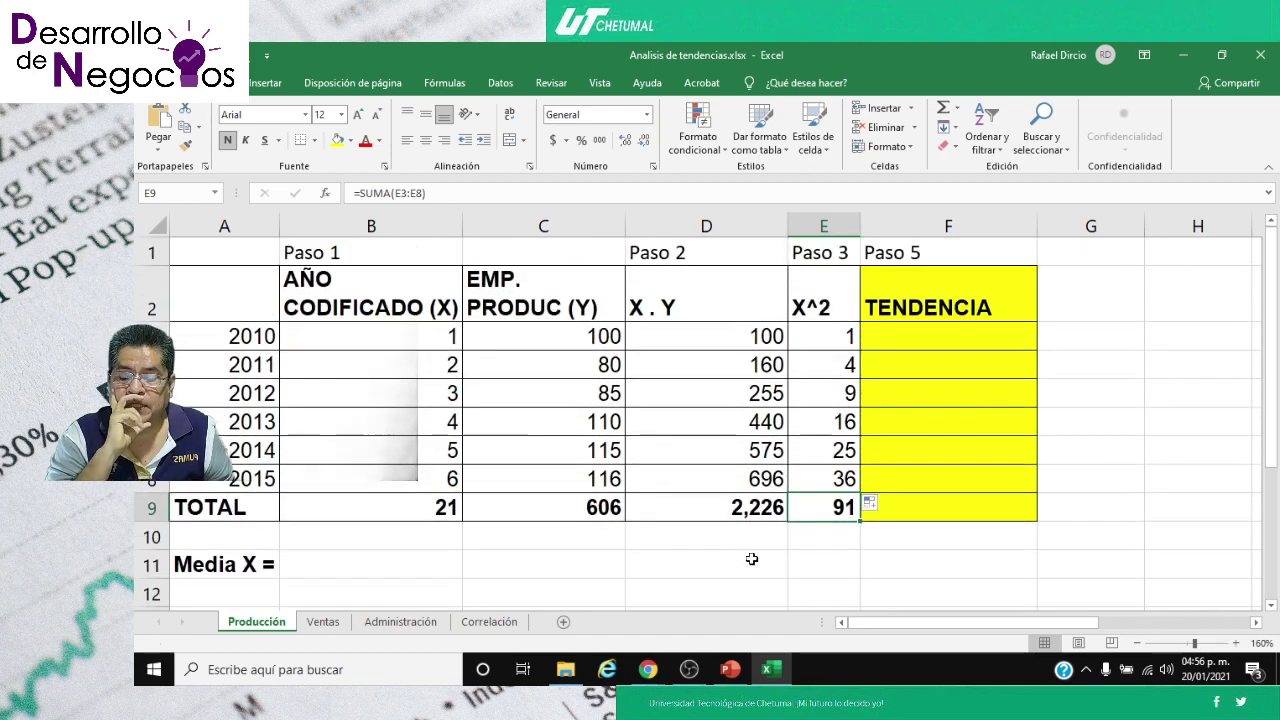
# - Clear the forecast values for 2016 and 2017 in B19:B20
pyautogui.scroll(-2, 751, 559)
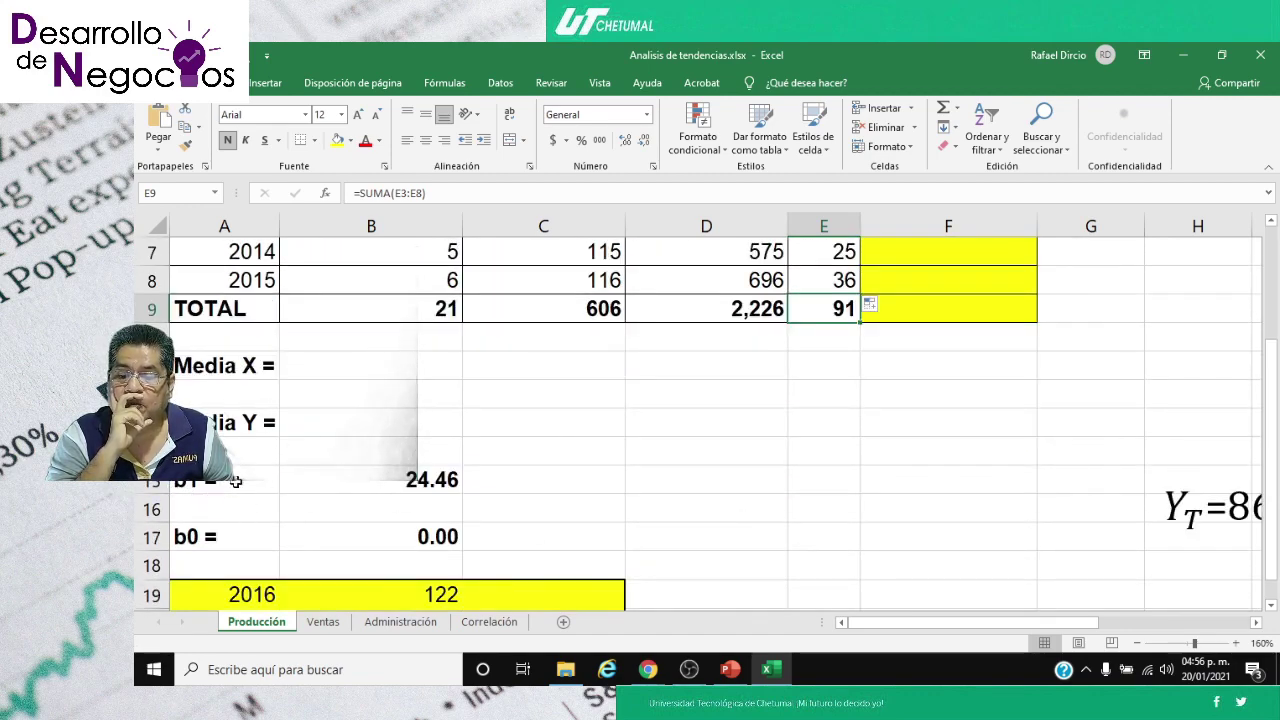
pyautogui.scroll(-1, 406, 500)
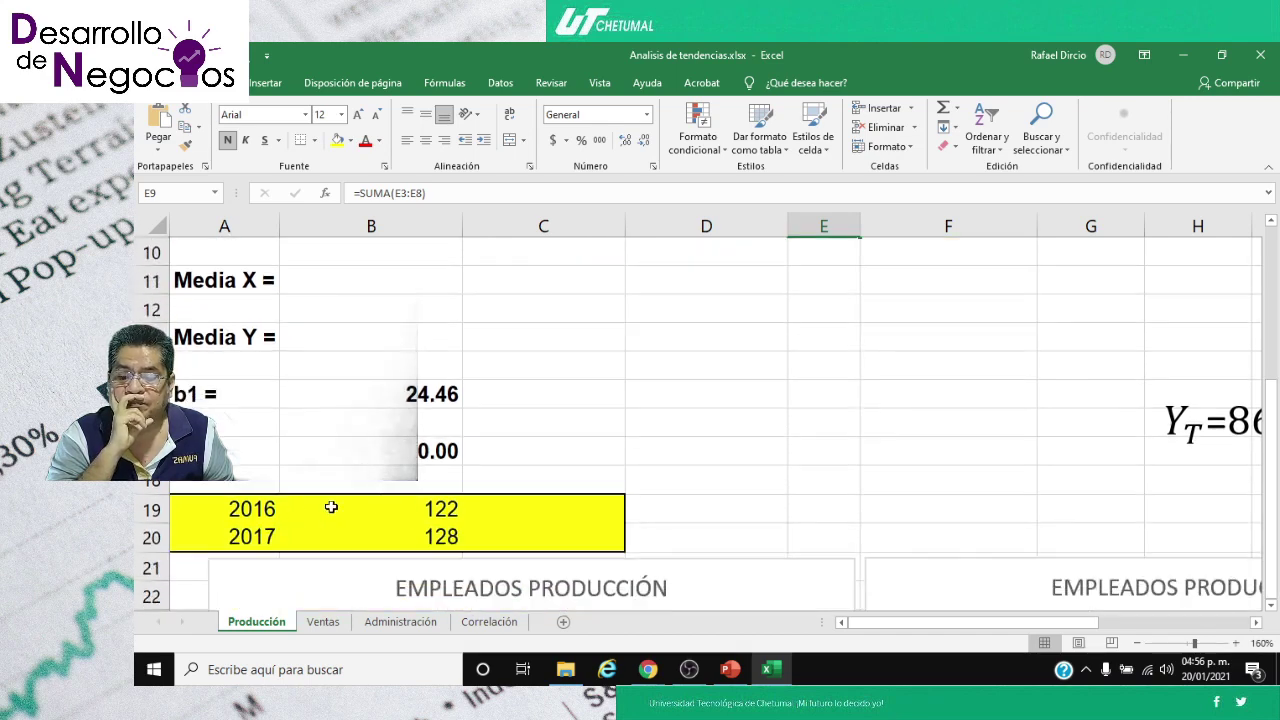
pyautogui.moveTo(343, 503); pyautogui.dragTo(374, 534)
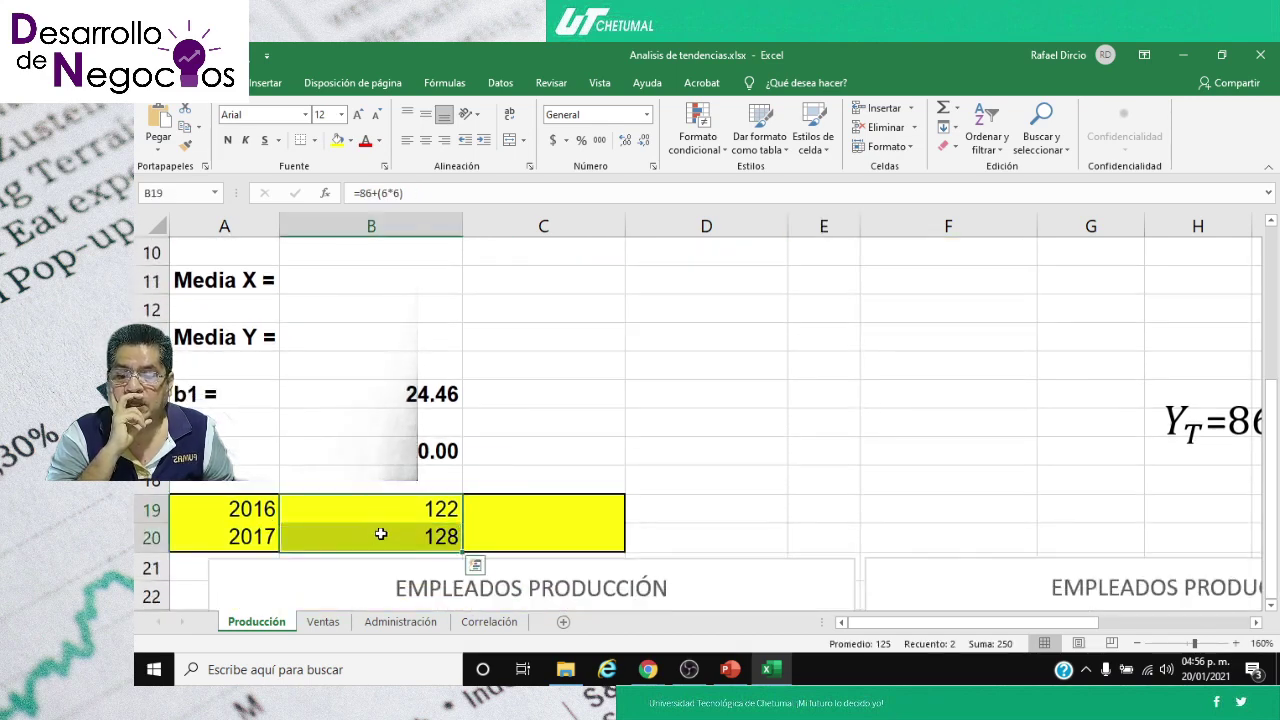
pyautogui.press('Delete')
pyautogui.scroll(3, 381, 532)
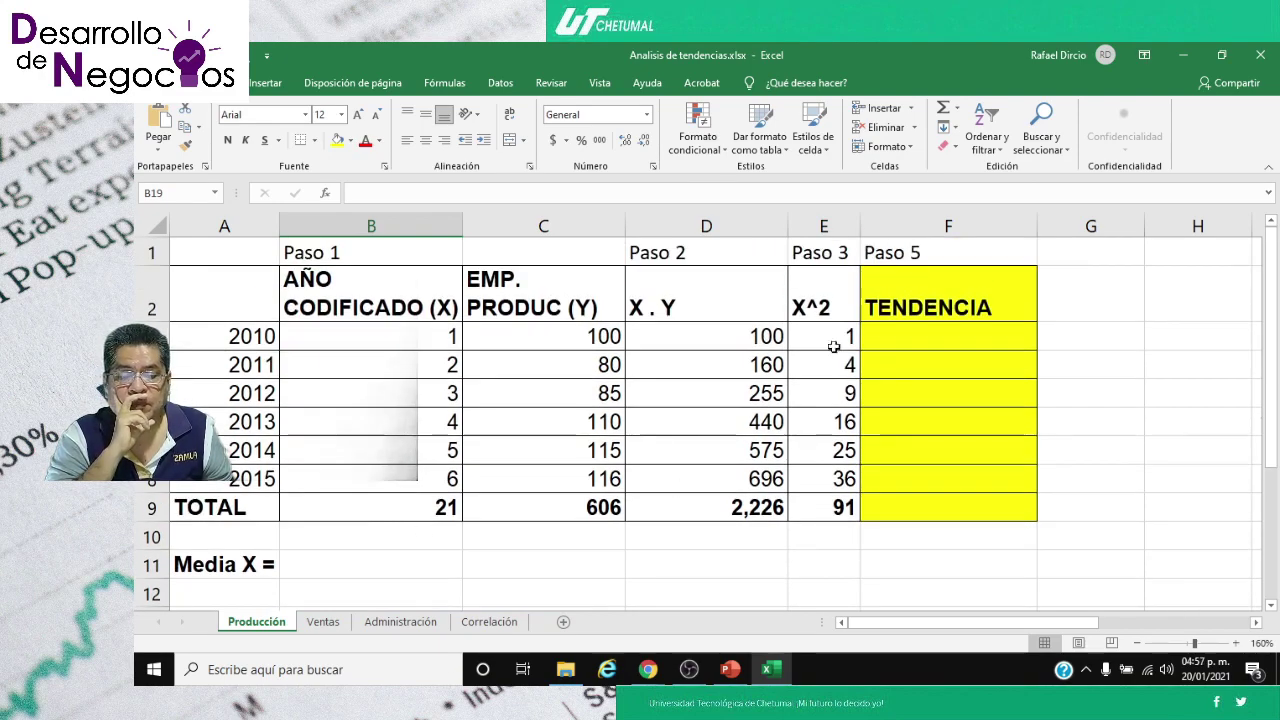
# - Calculate Media X in B11 with the formula =B9/6
pyautogui.click(1270, 605)
pyautogui.click(1270, 605)
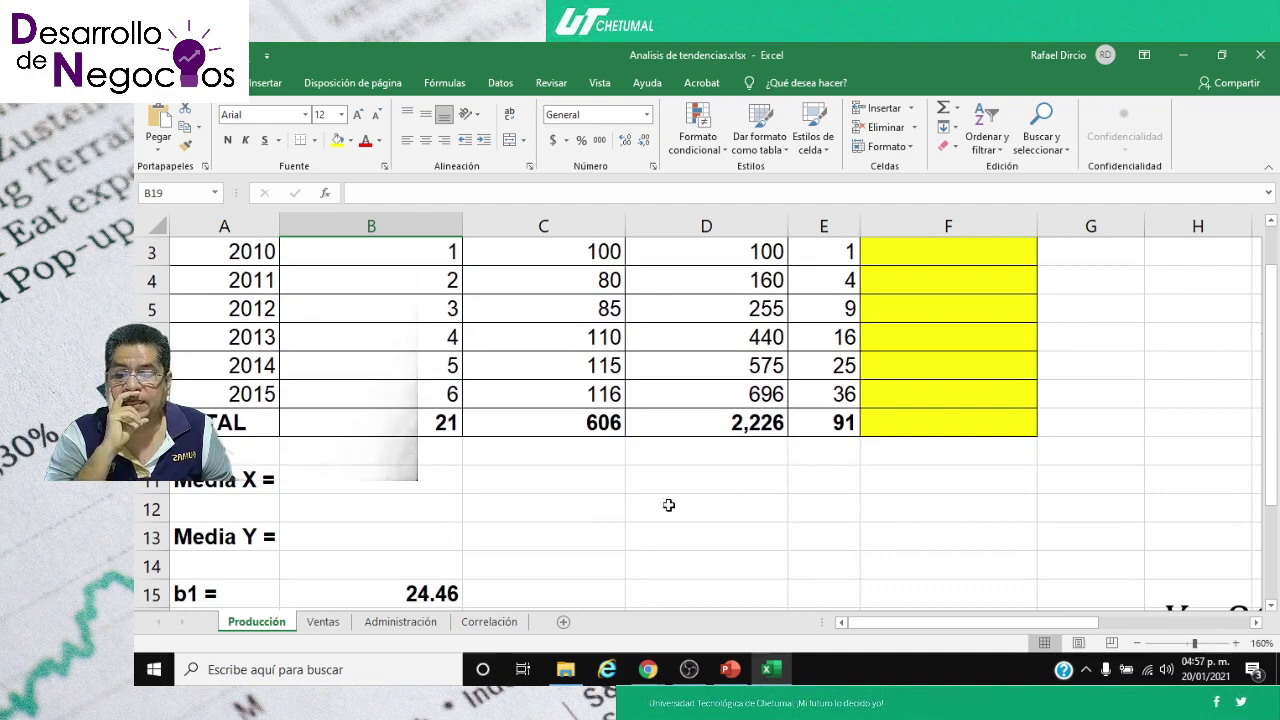
pyautogui.click(375, 485)
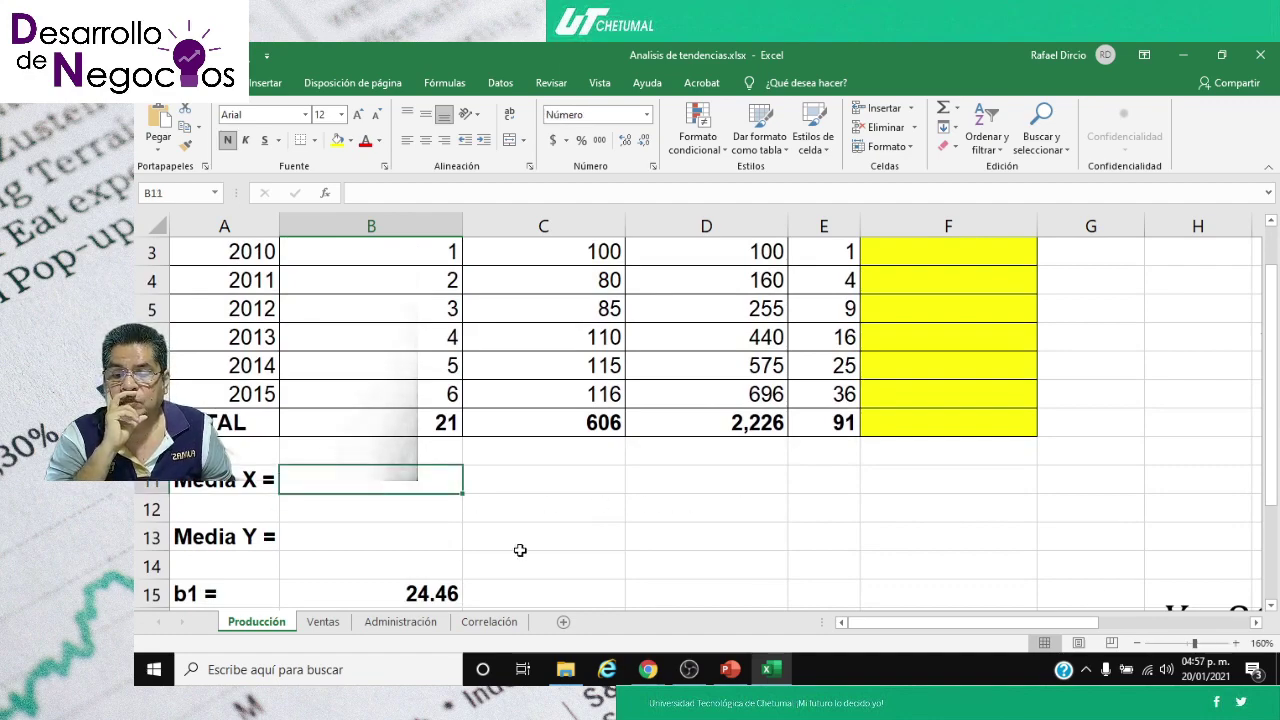
pyautogui.scroll(2, 520, 550)
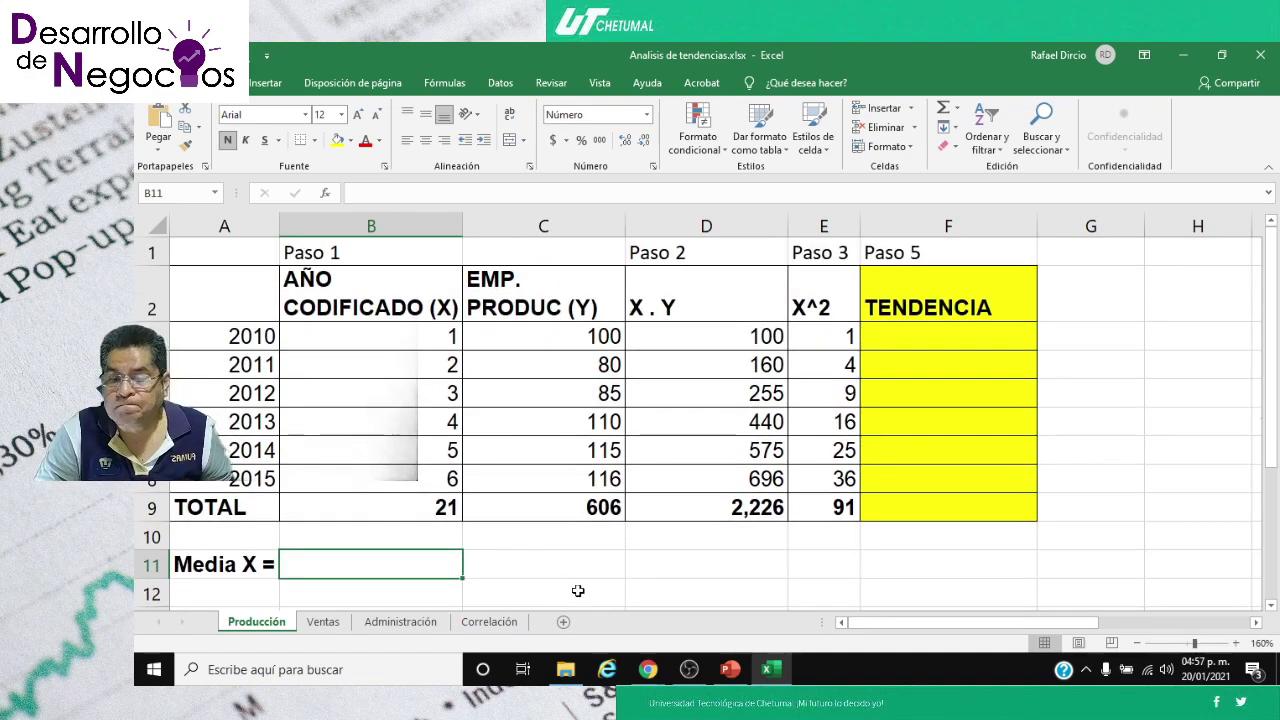
pyautogui.write('=')
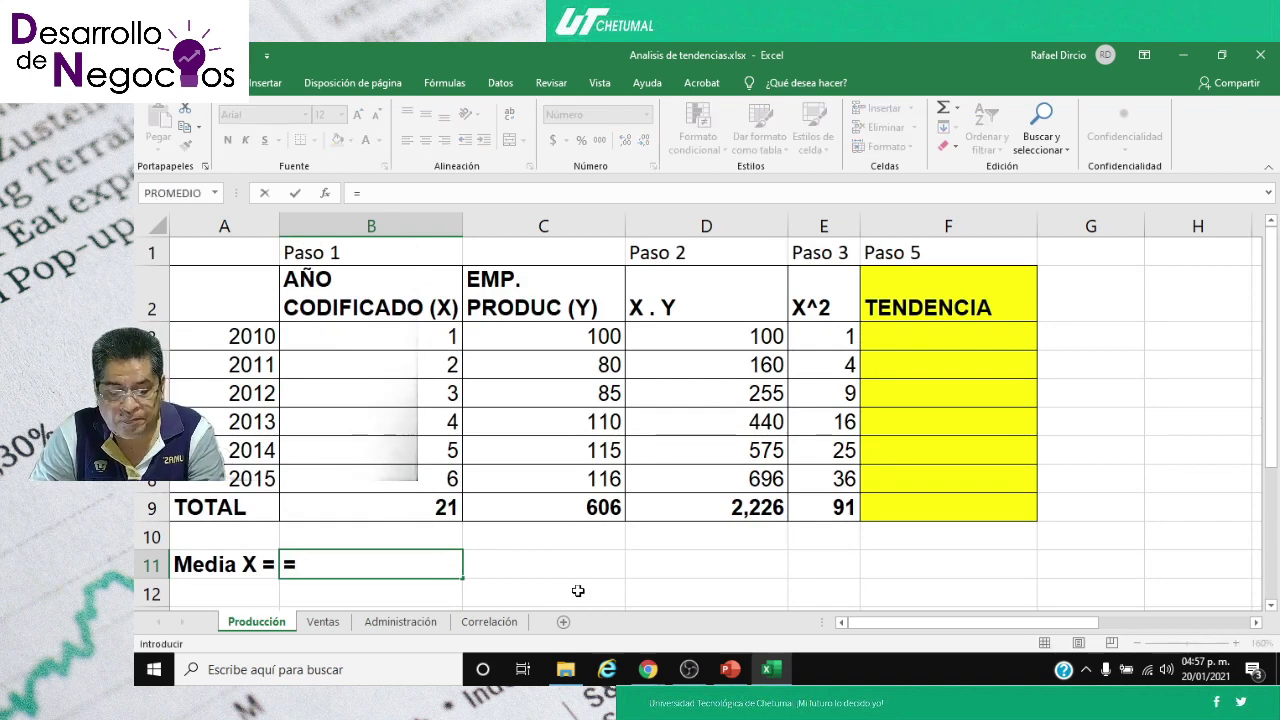
pyautogui.press('Up')
pyautogui.press('Up')
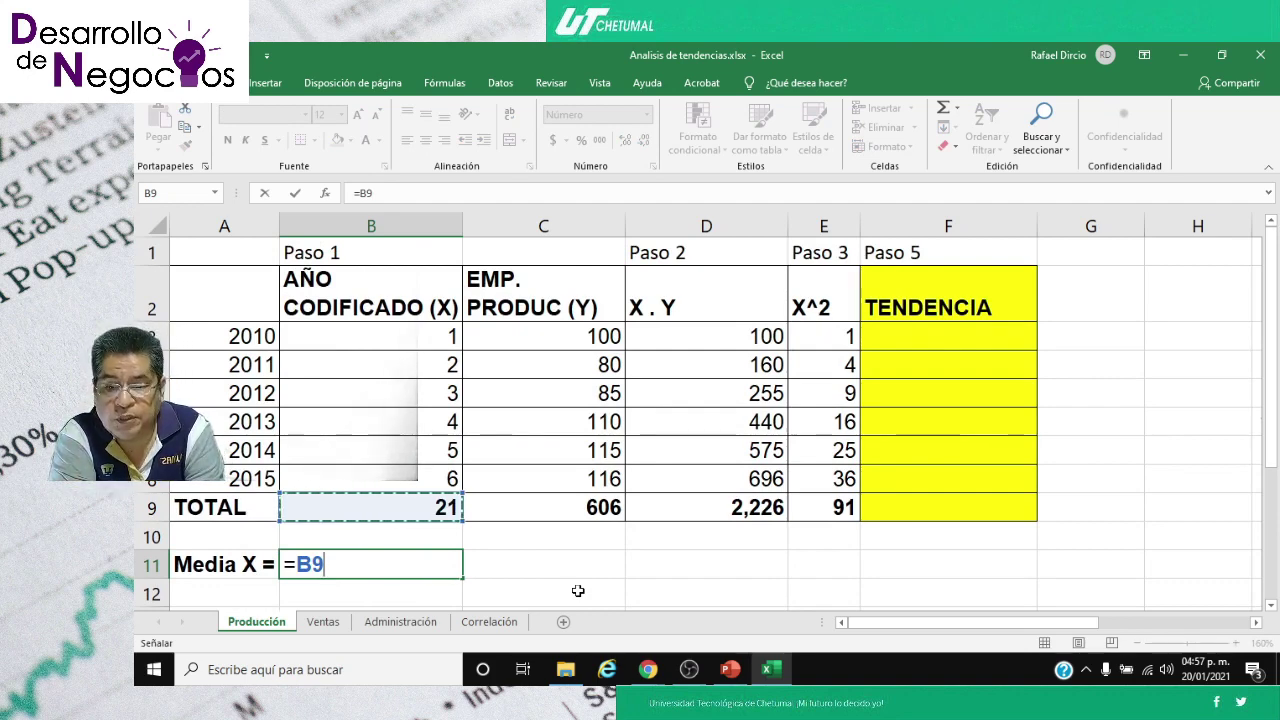
pyautogui.write('/')
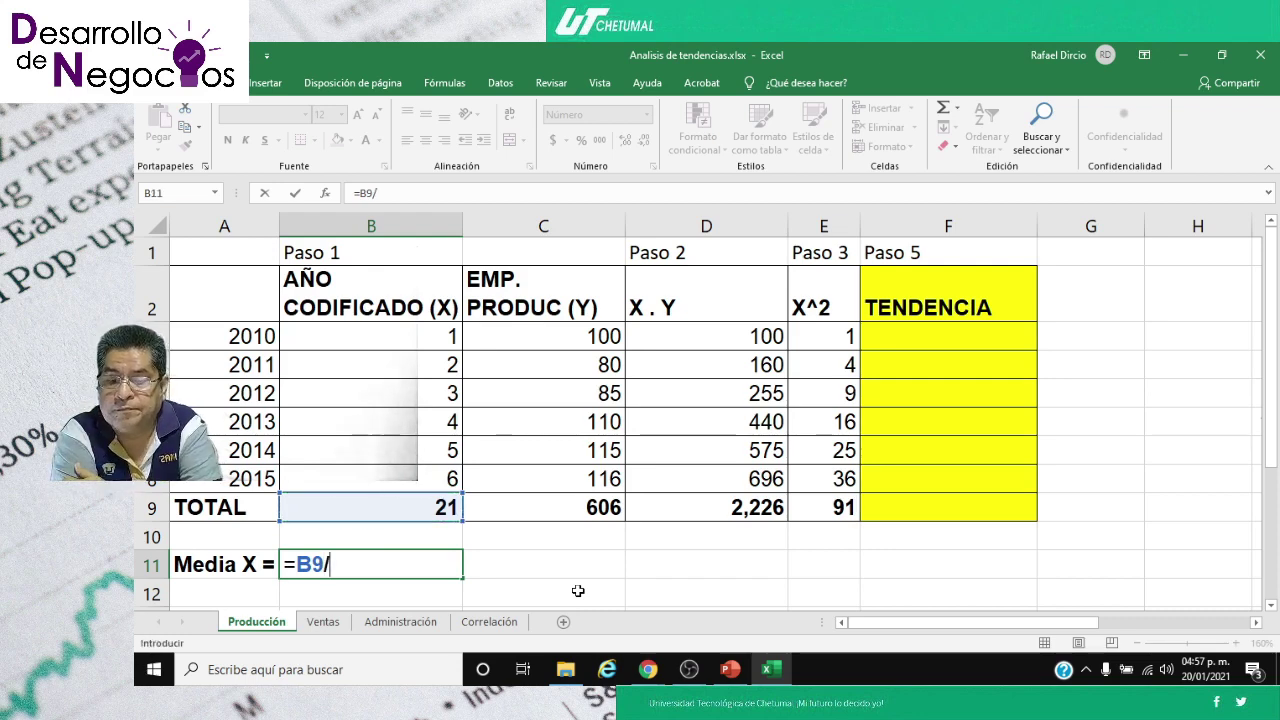
pyautogui.write('6')
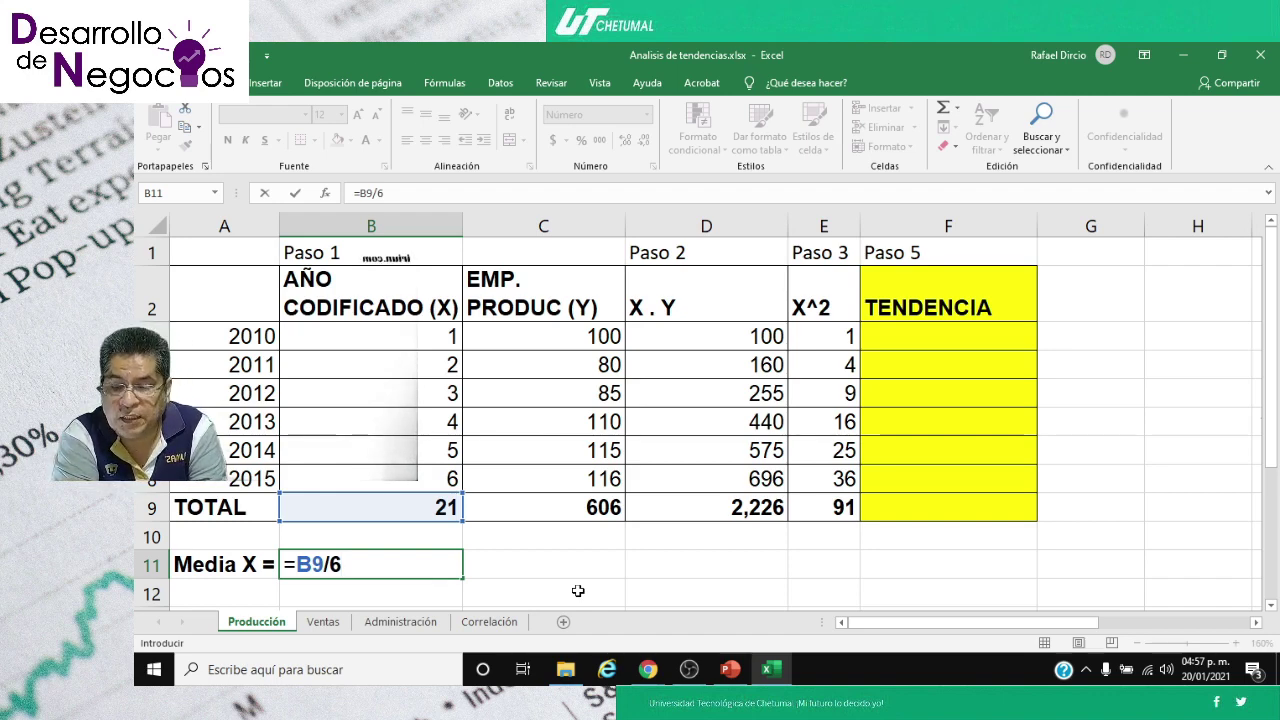
pyautogui.press('Return')
# - Calculate Media Y in B13 with the formula =C9/6
pyautogui.press('Down')
pyautogui.press('Down')
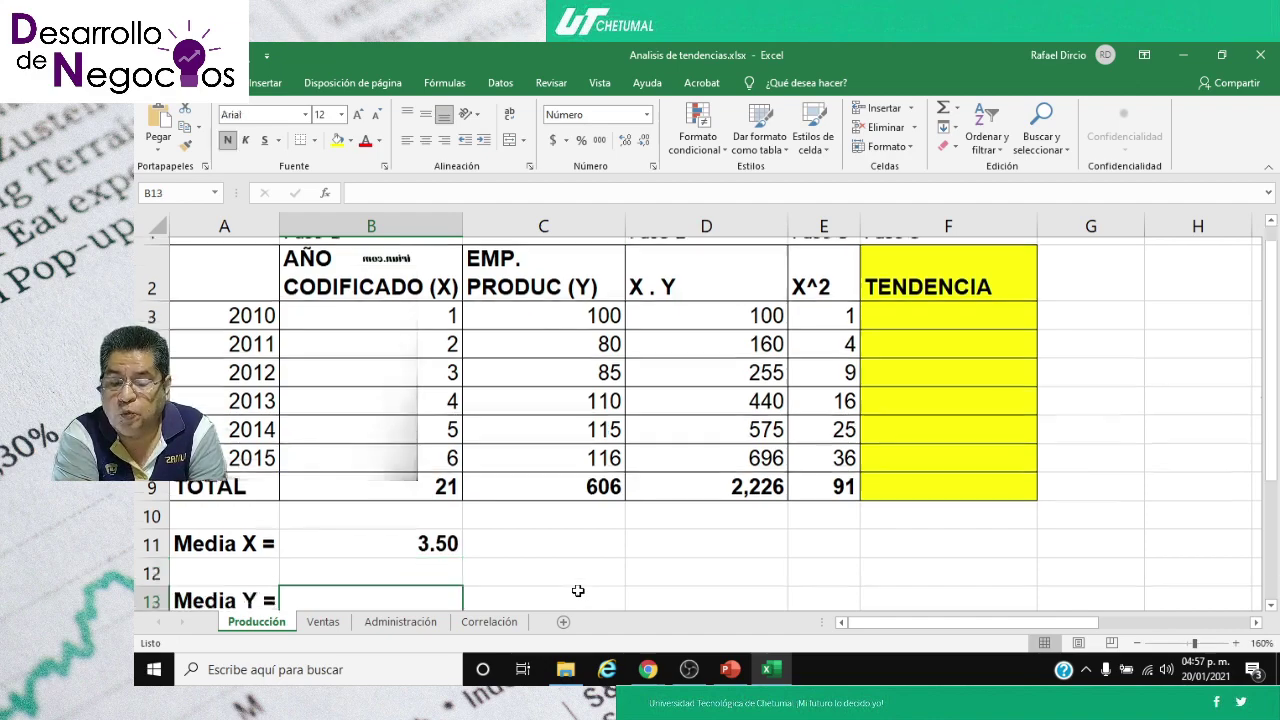
pyautogui.press('Up')
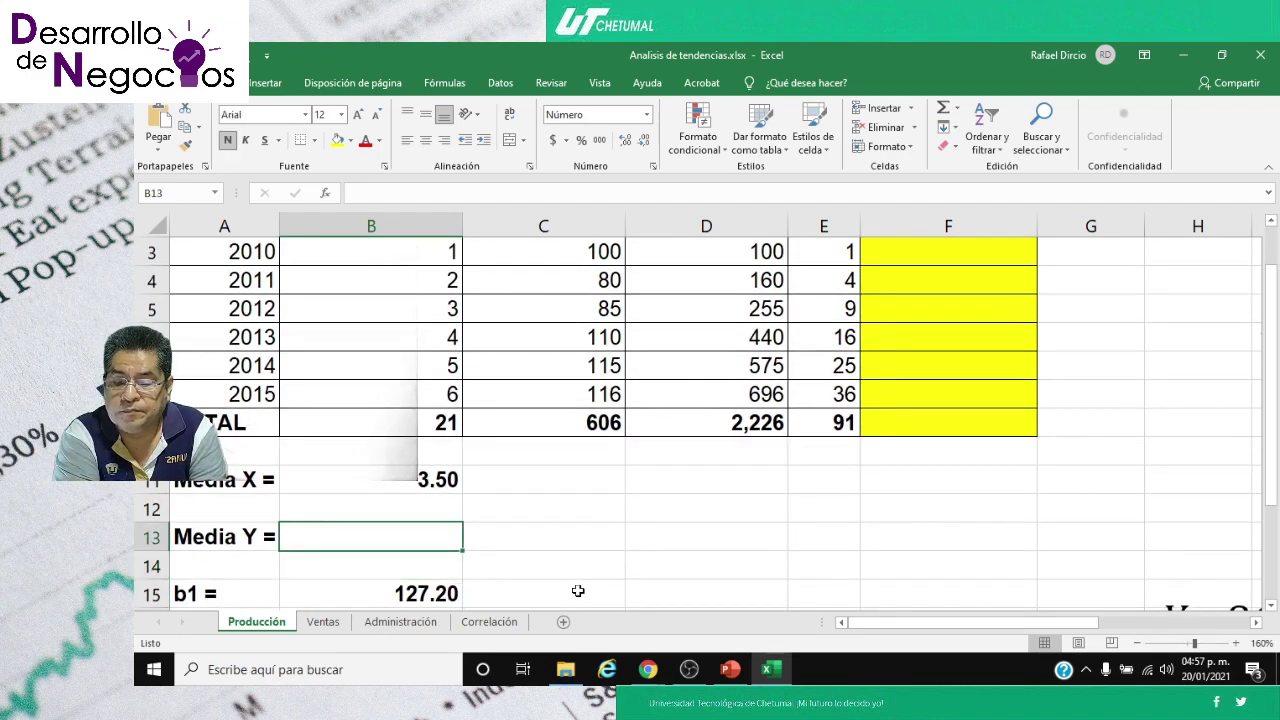
pyautogui.press('Up')
pyautogui.press('Down')
pyautogui.press('Down')
pyautogui.press('Down')
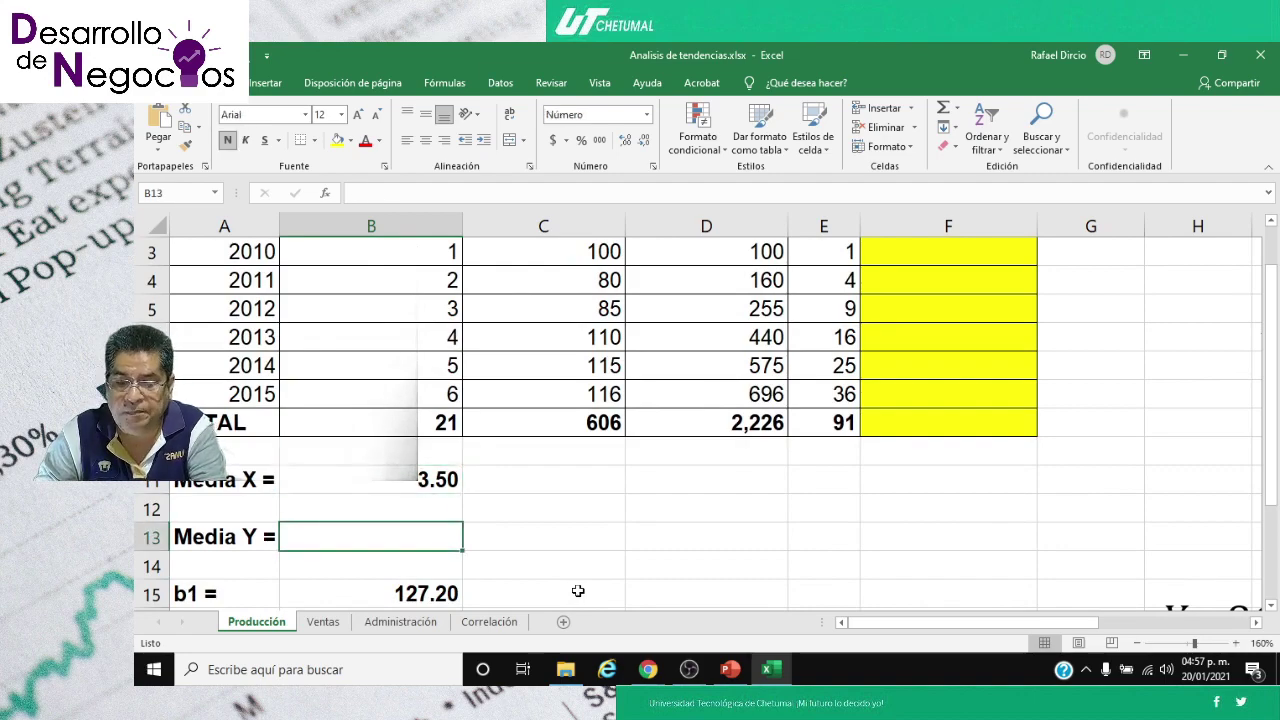
pyautogui.write('=')
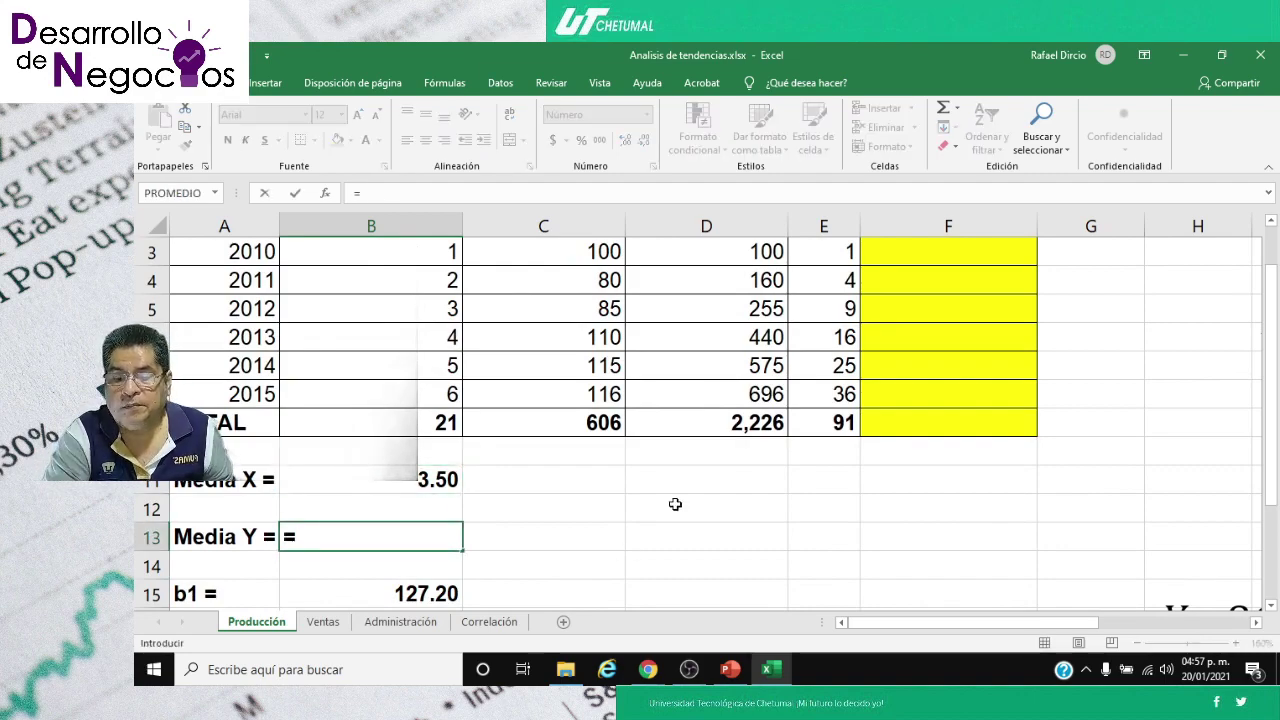
pyautogui.scroll(1, 675, 505)
pyautogui.click(554, 507)
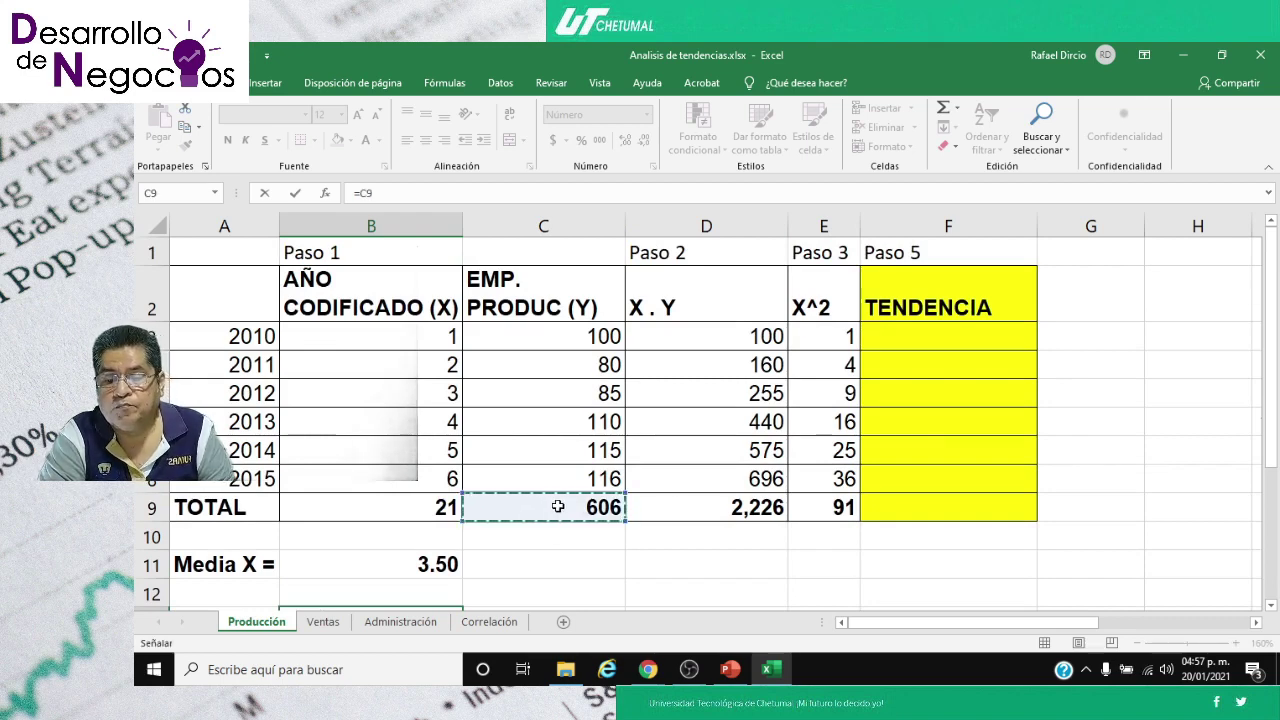
pyautogui.write('/')
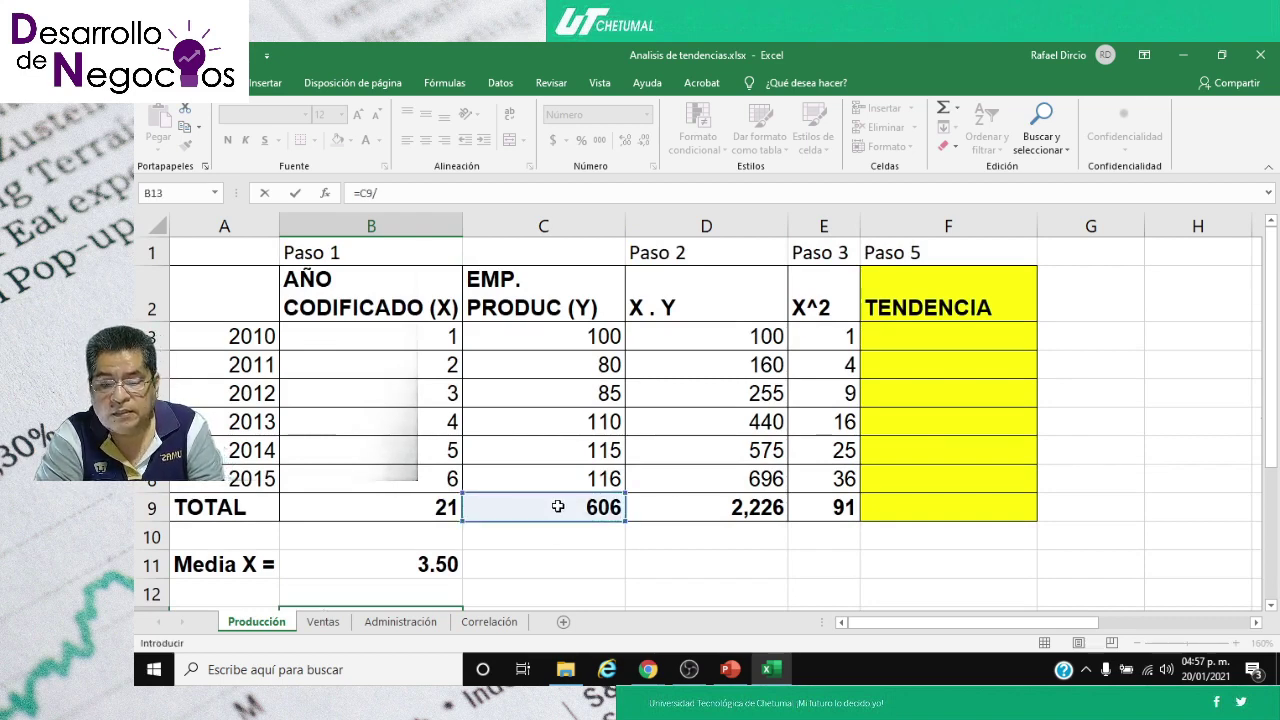
pyautogui.write('6')
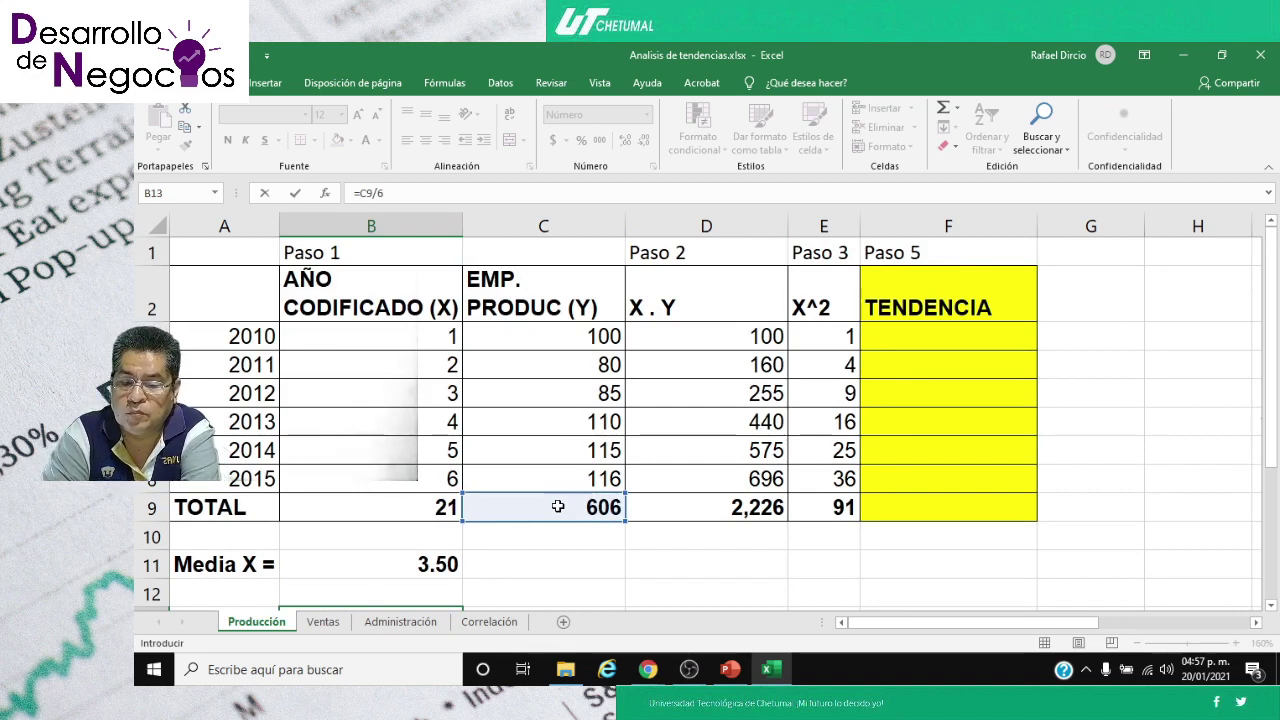
pyautogui.press('Return')
pyautogui.press('Return')
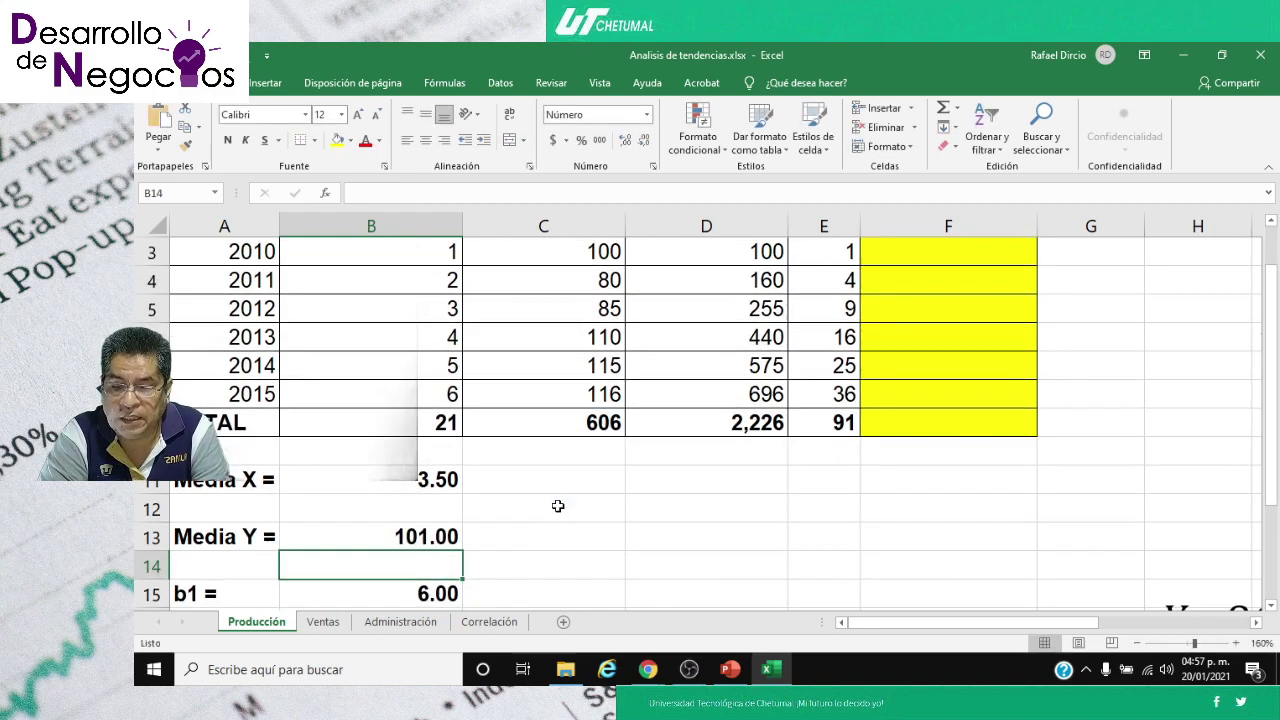
# - Review column B from the Media Y formula up through the coded years and back down to the Media X formula
pyautogui.press('Up')
pyautogui.press('Up')
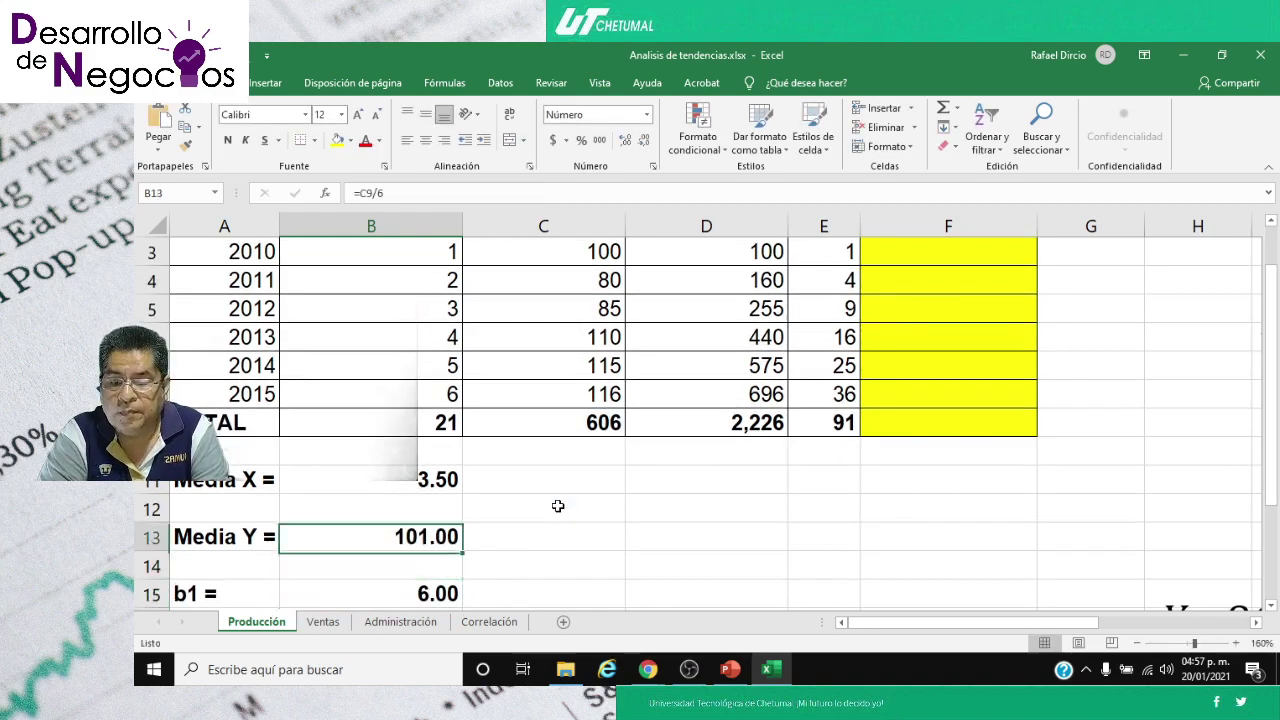
pyautogui.press('Up')
pyautogui.press('Up')
pyautogui.press('Up')
pyautogui.press('Up')
pyautogui.press('Up')
pyautogui.press('Up')
pyautogui.press('Up')
pyautogui.press('Up')
pyautogui.press('Up')
pyautogui.press('Up')
pyautogui.press('Up')
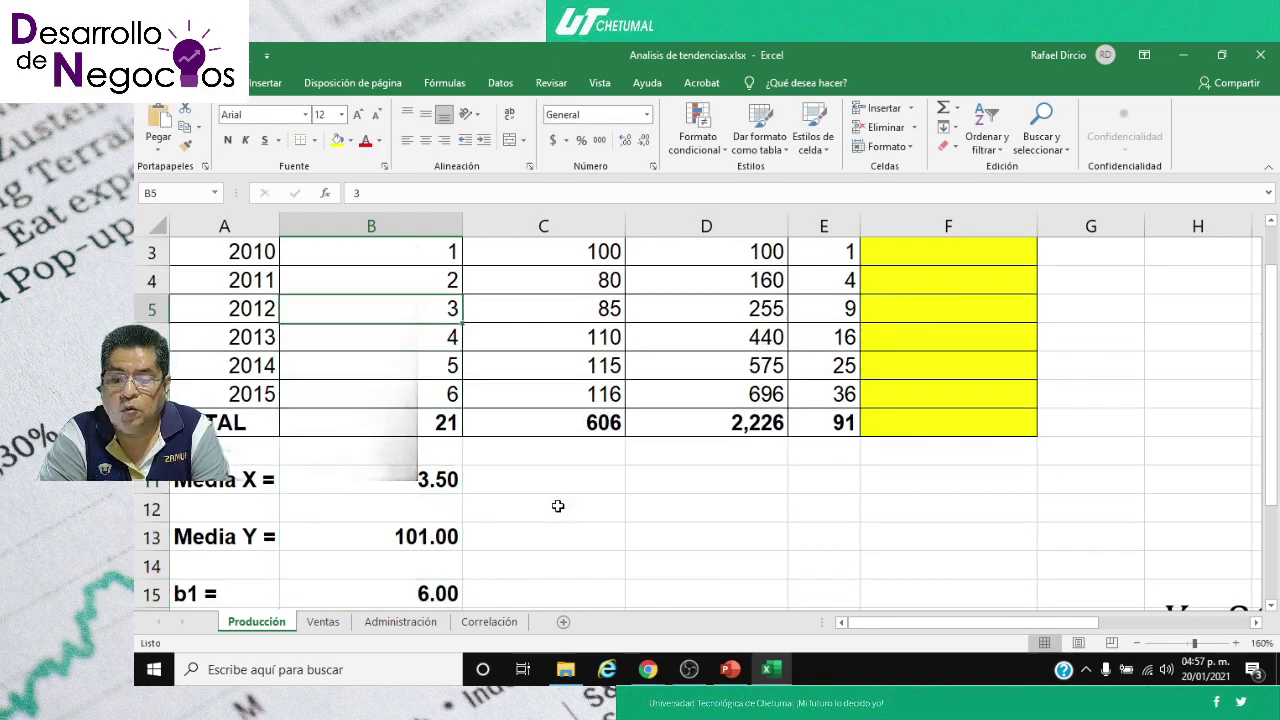
pyautogui.press('Down')
pyautogui.press('Down')
pyautogui.press('Down')
pyautogui.press('Down')
pyautogui.press('Down')
pyautogui.press('Down')
pyautogui.press('Down')
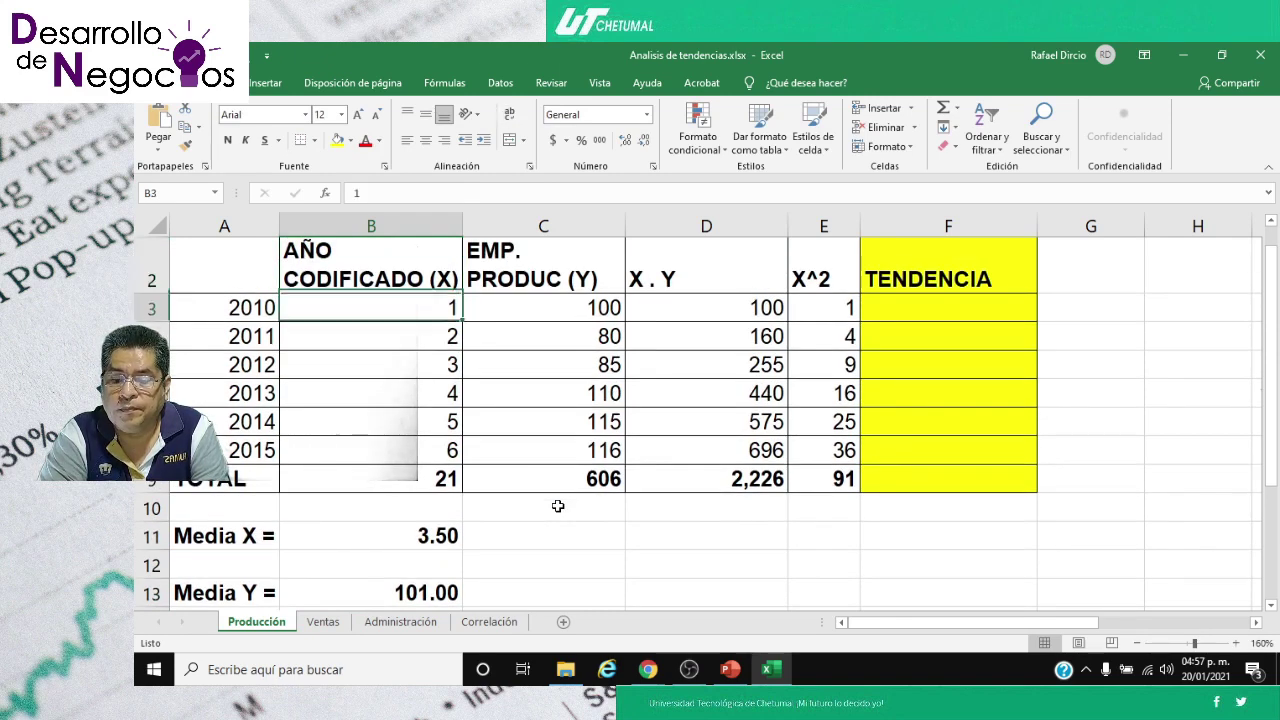
pyautogui.press('Down')
pyautogui.press('Down')
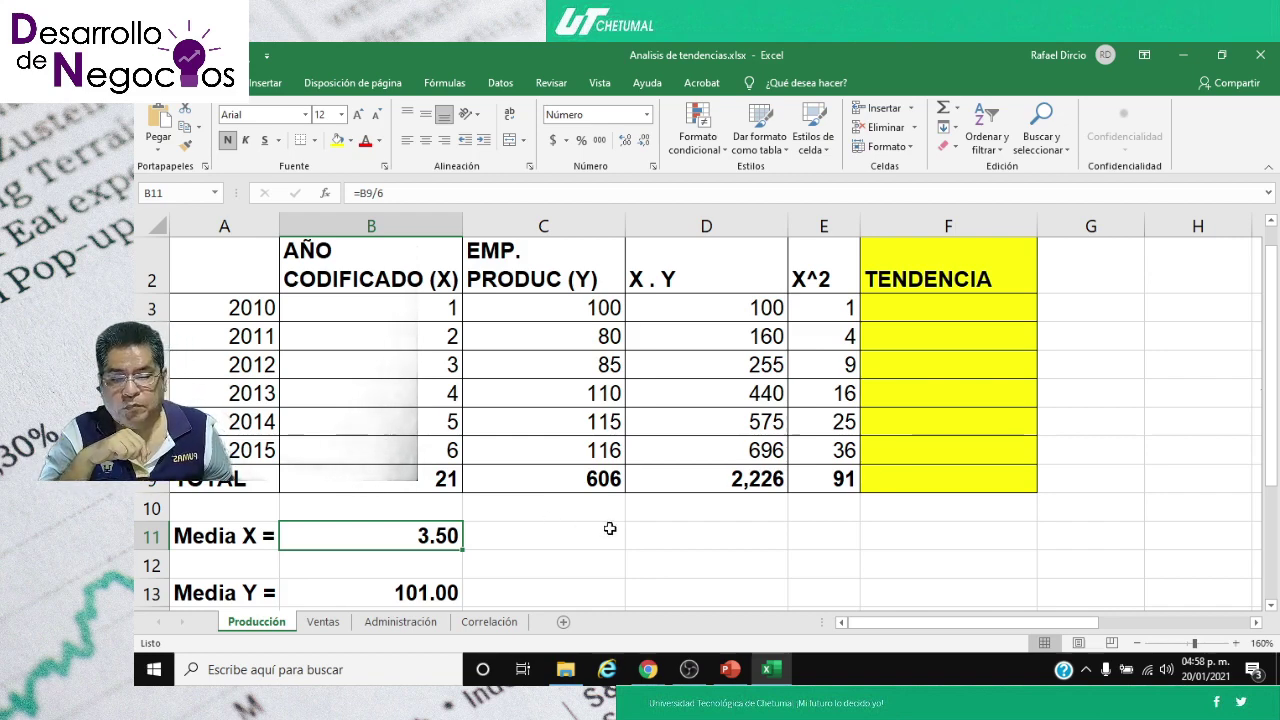
# - Move the general trend equation, the block of mean and coefficient formulas, and the Y_T=86+6(X) equation closer to the table, starting around columns G and H
pyautogui.click(1137, 643)
pyautogui.click(1137, 643)
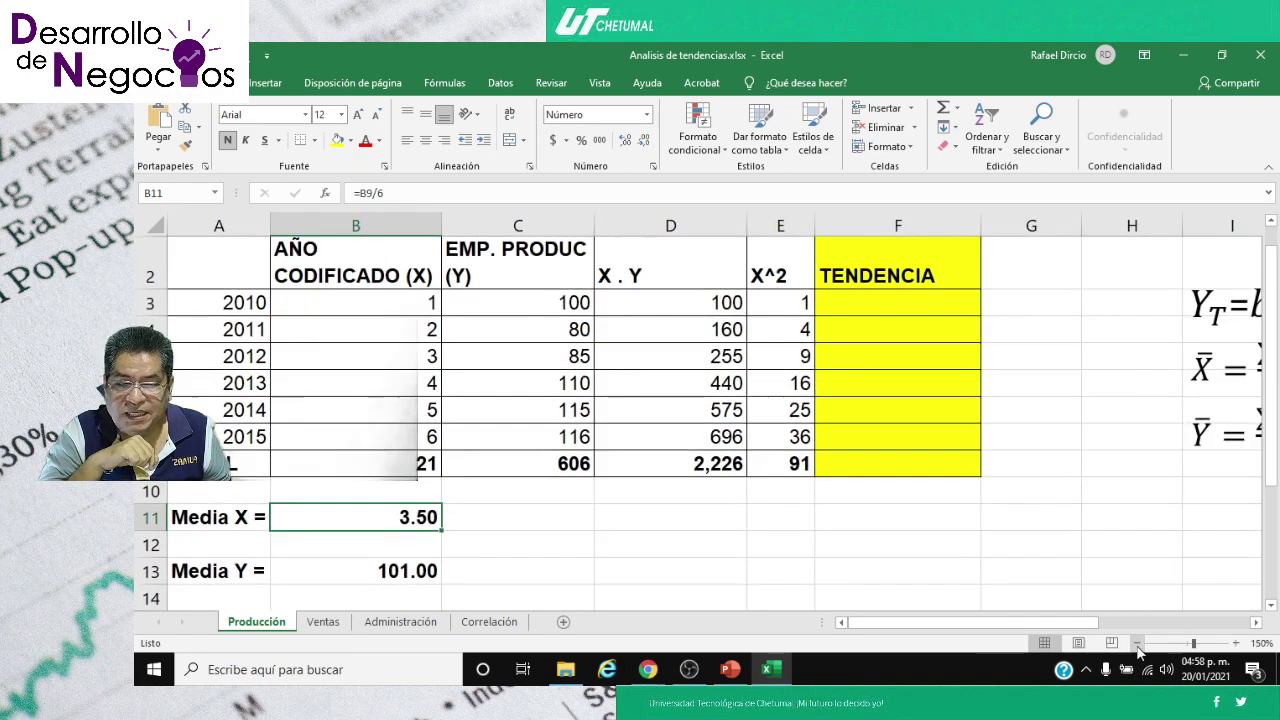
pyautogui.click(1137, 643)
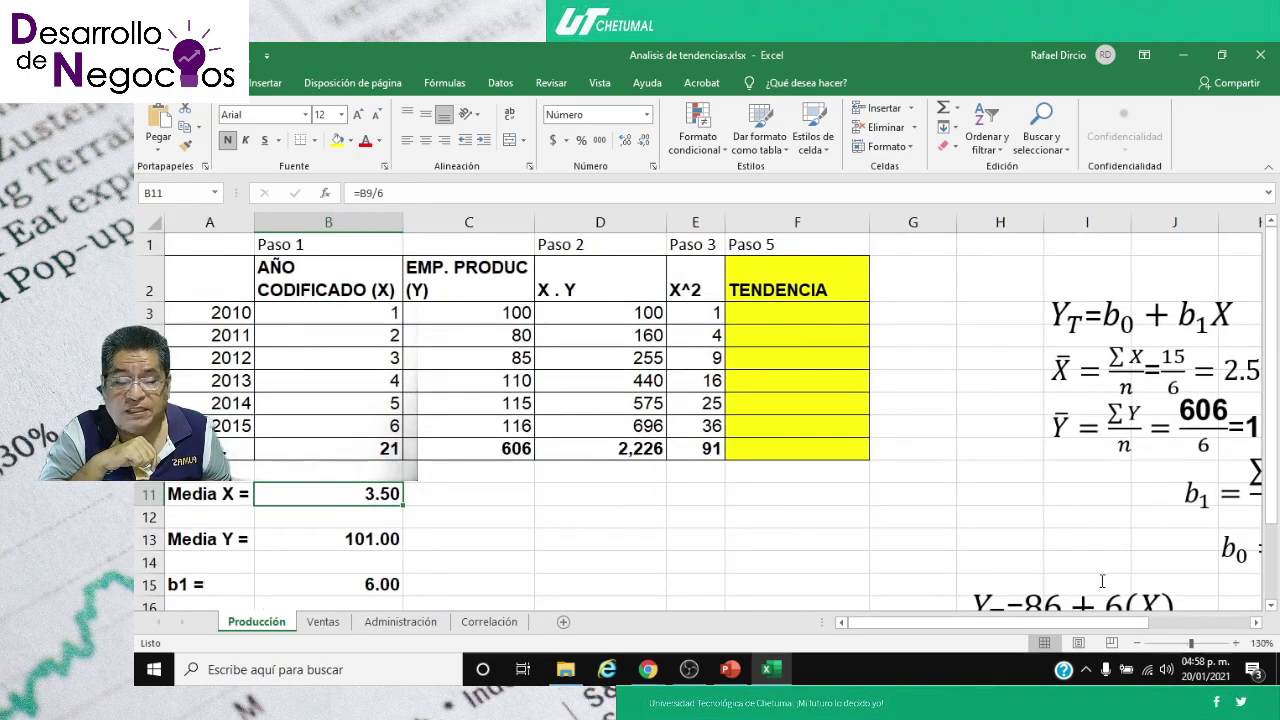
pyautogui.click(1081, 318)
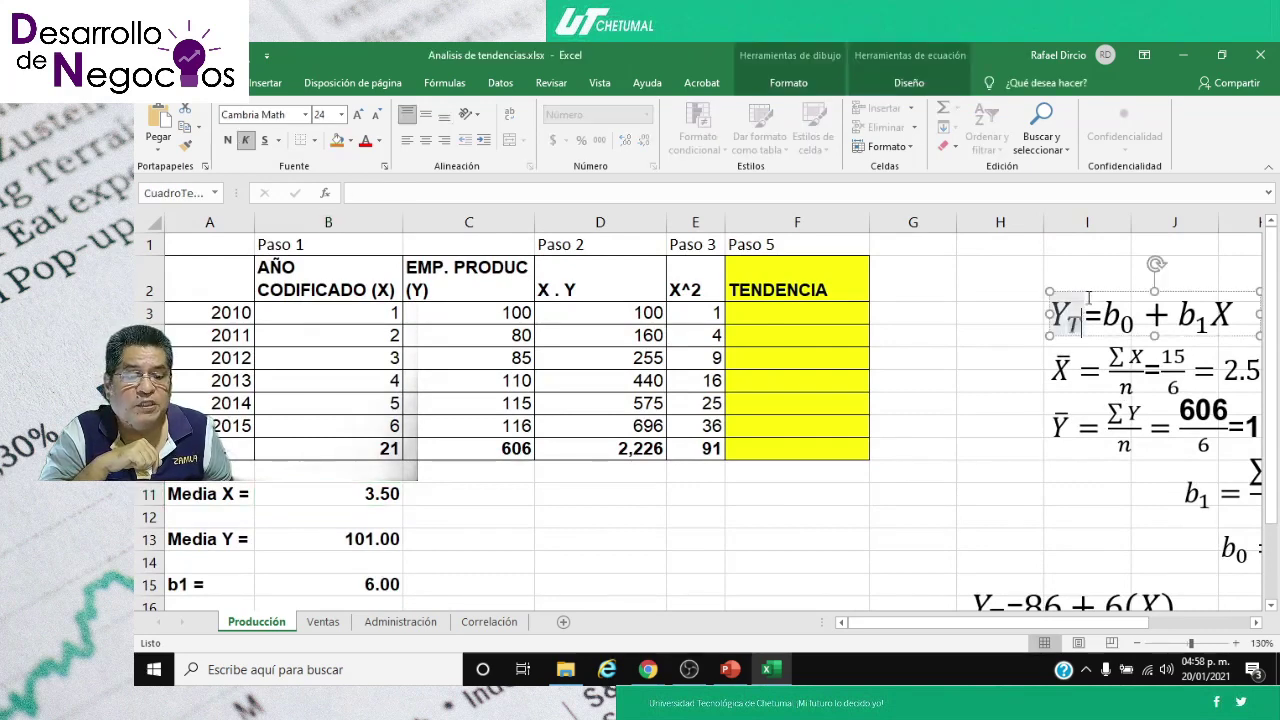
pyautogui.moveTo(1101, 290); pyautogui.dragTo(964, 250)
pyautogui.moveTo(1090, 345); pyautogui.dragTo(960, 313)
pyautogui.moveTo(1272, 520); pyautogui.dragTo(1272, 548)
pyautogui.click(1068, 515)
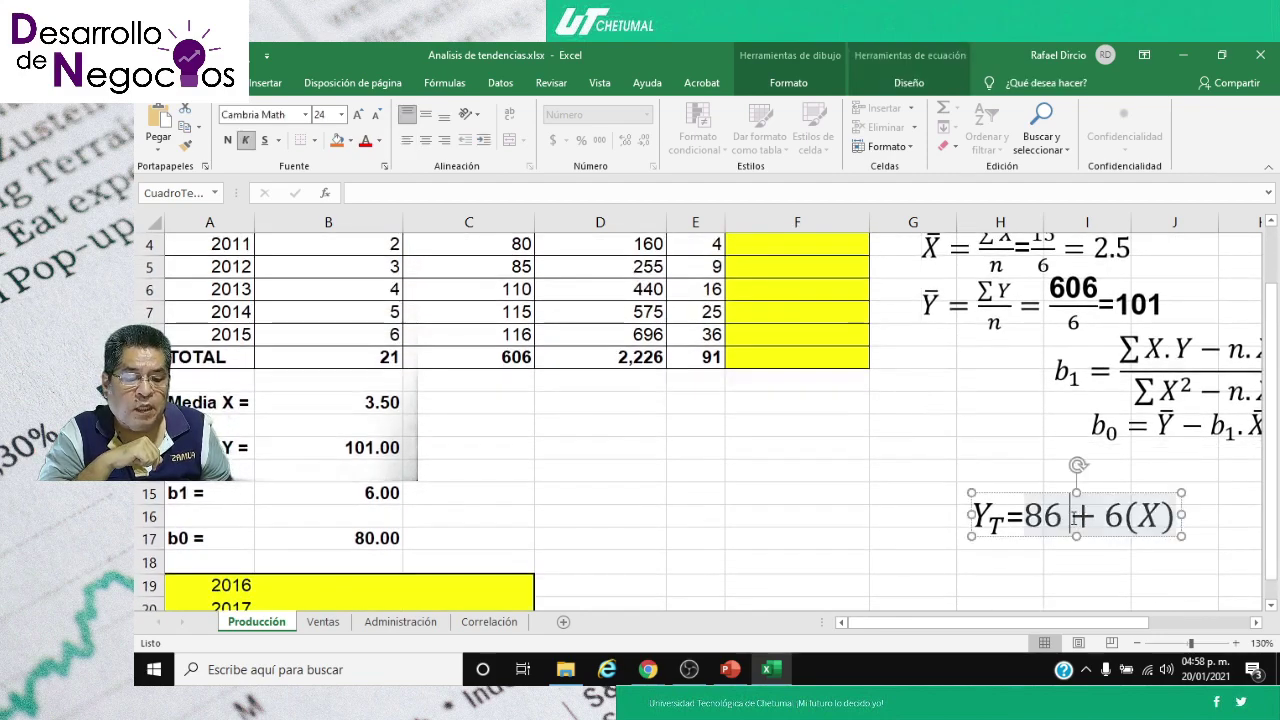
pyautogui.moveTo(1037, 500); pyautogui.dragTo(997, 462)
pyautogui.click(1018, 539)
pyautogui.scroll(1, 1018, 539)
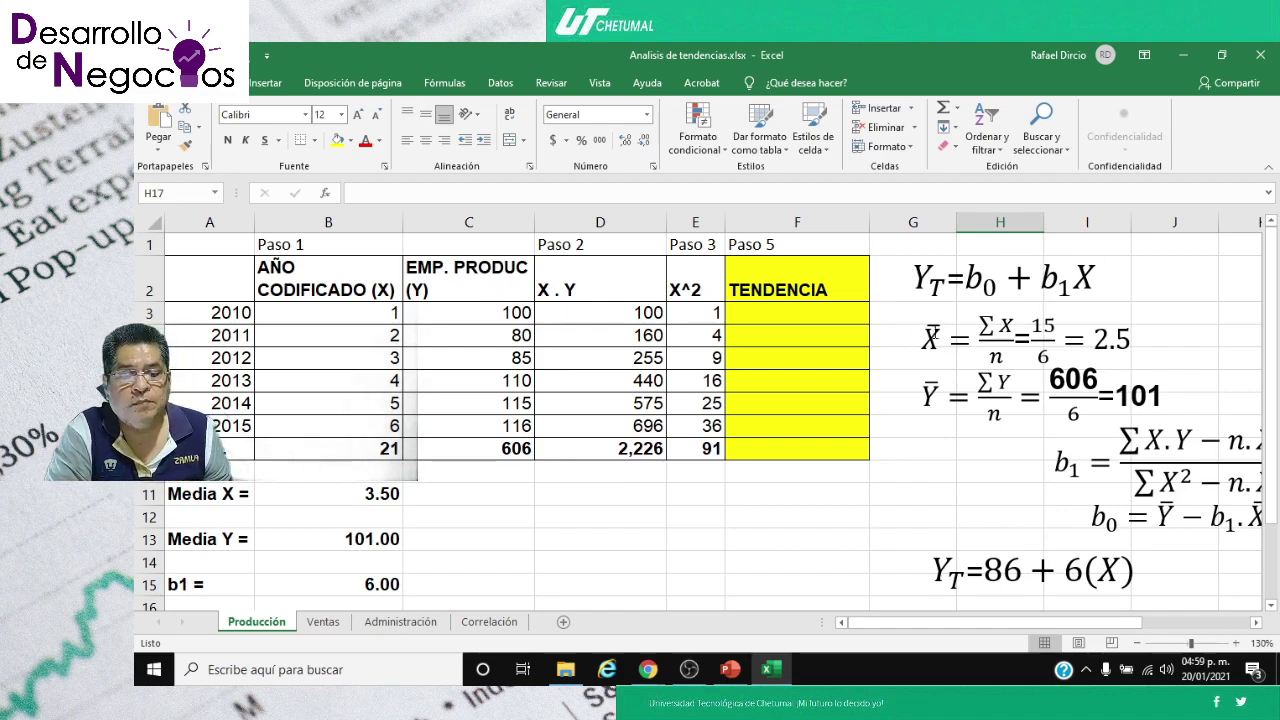
# - Replace the numerator of the numeric fraction in the X mean equation with 21
pyautogui.click(1034, 328)
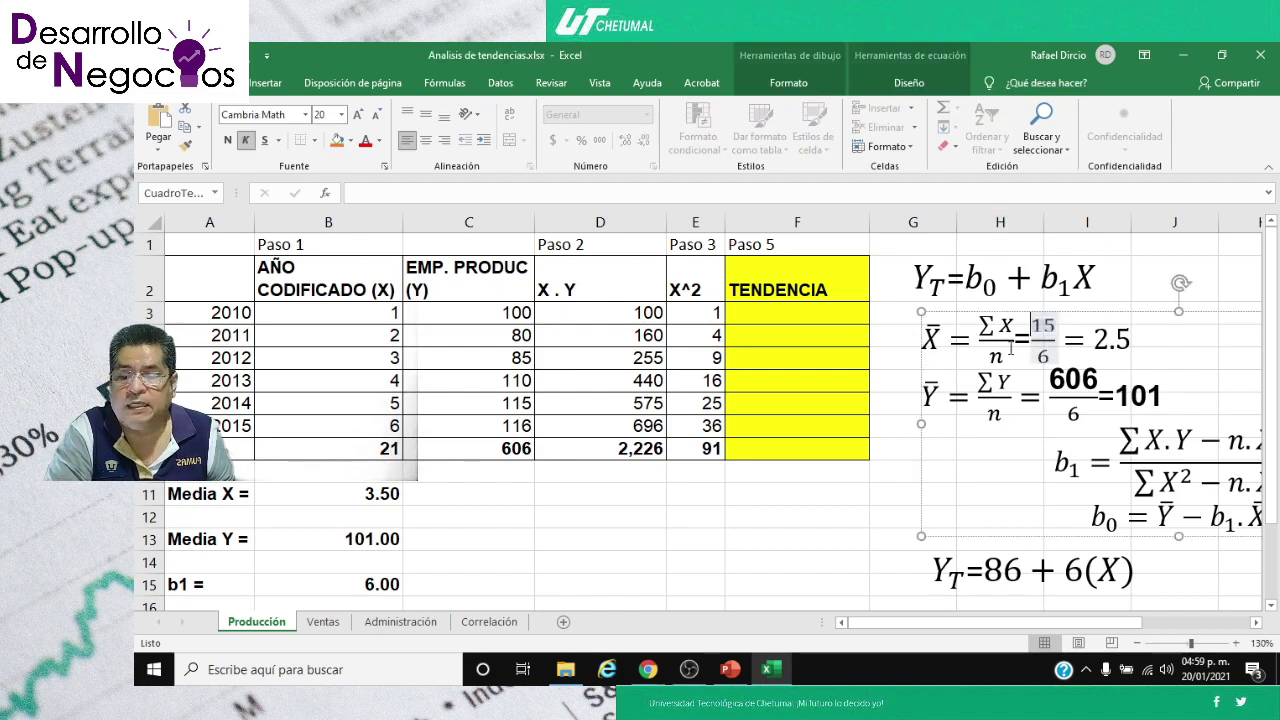
pyautogui.hotkey('shift', 'Right')
pyautogui.hotkey('shift', 'Right')
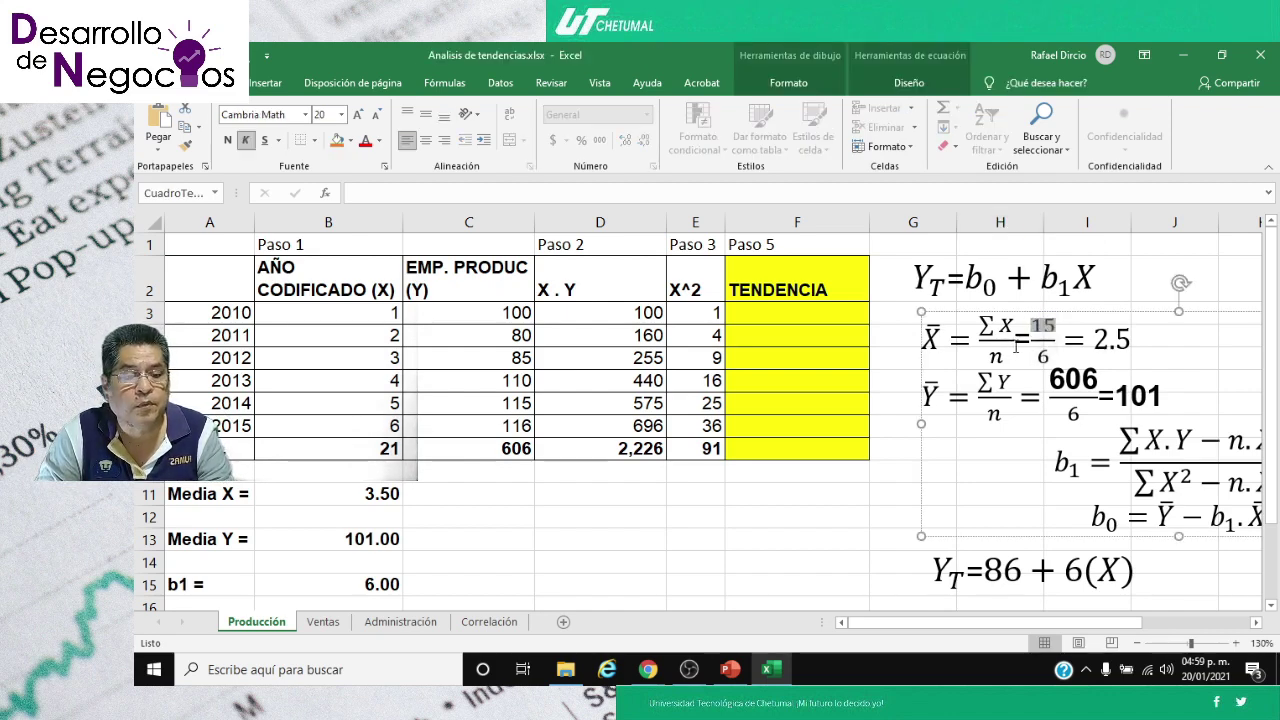
pyautogui.write('21')
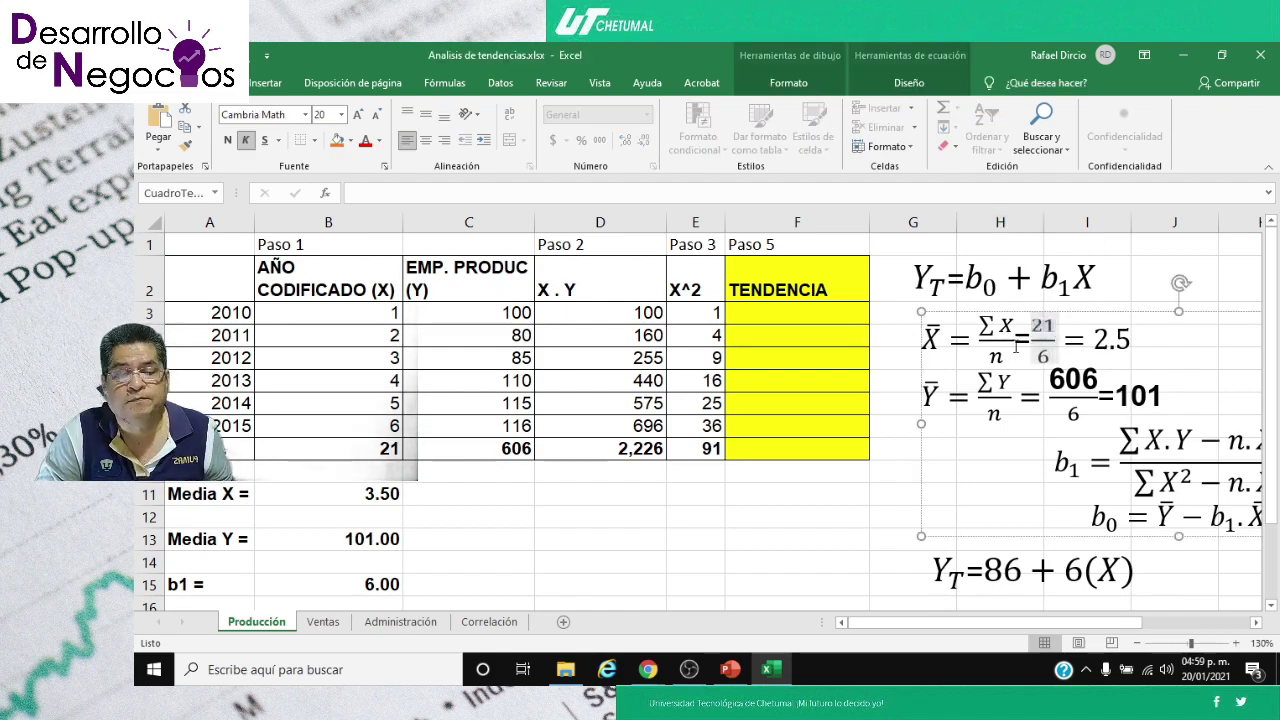
# - Replace the result at the end of the X mean equation with 3.50
pyautogui.click(1091, 345)
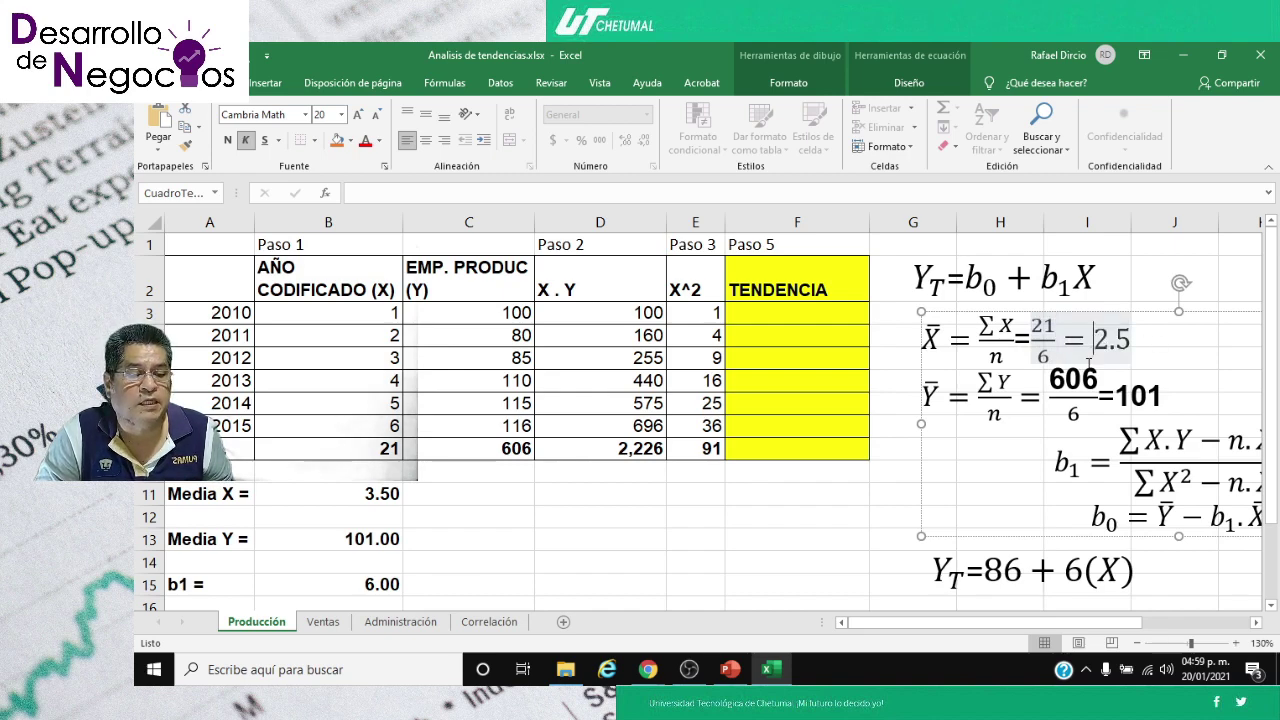
pyautogui.hotkey('shift', 'Right')
pyautogui.hotkey('shift', 'Right')
pyautogui.hotkey('shift', 'Right')
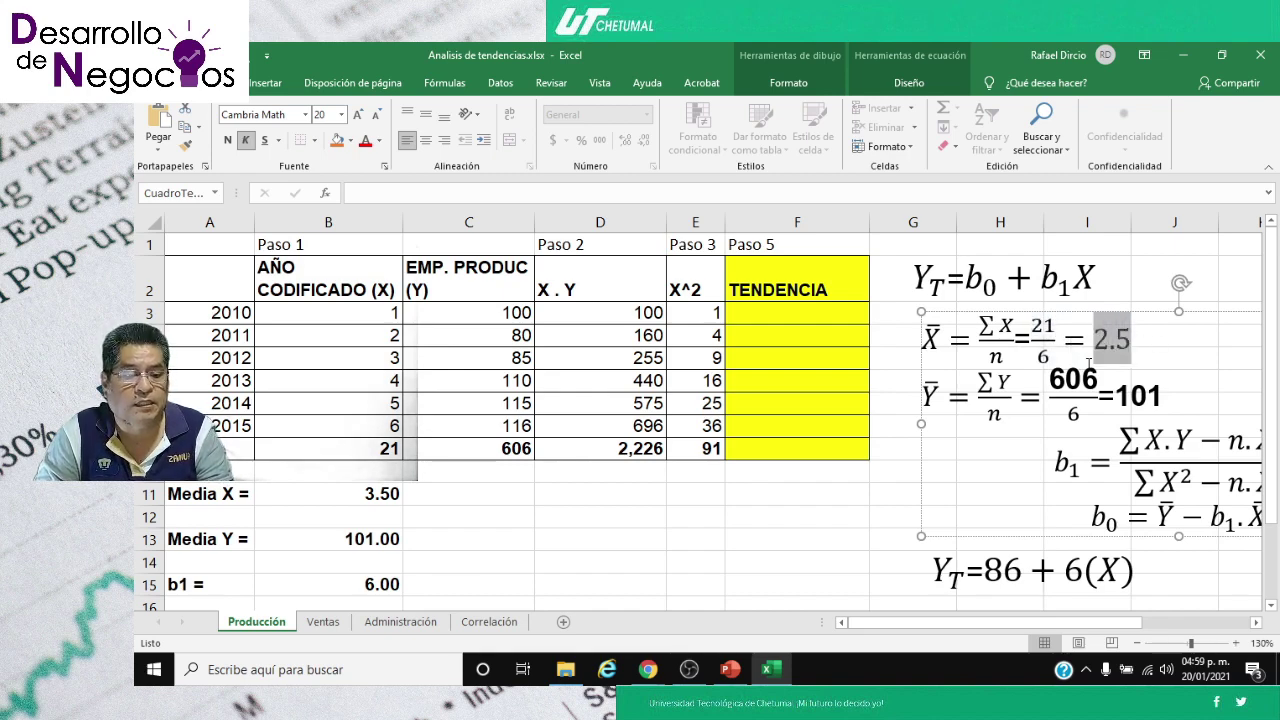
pyautogui.write('3.50')
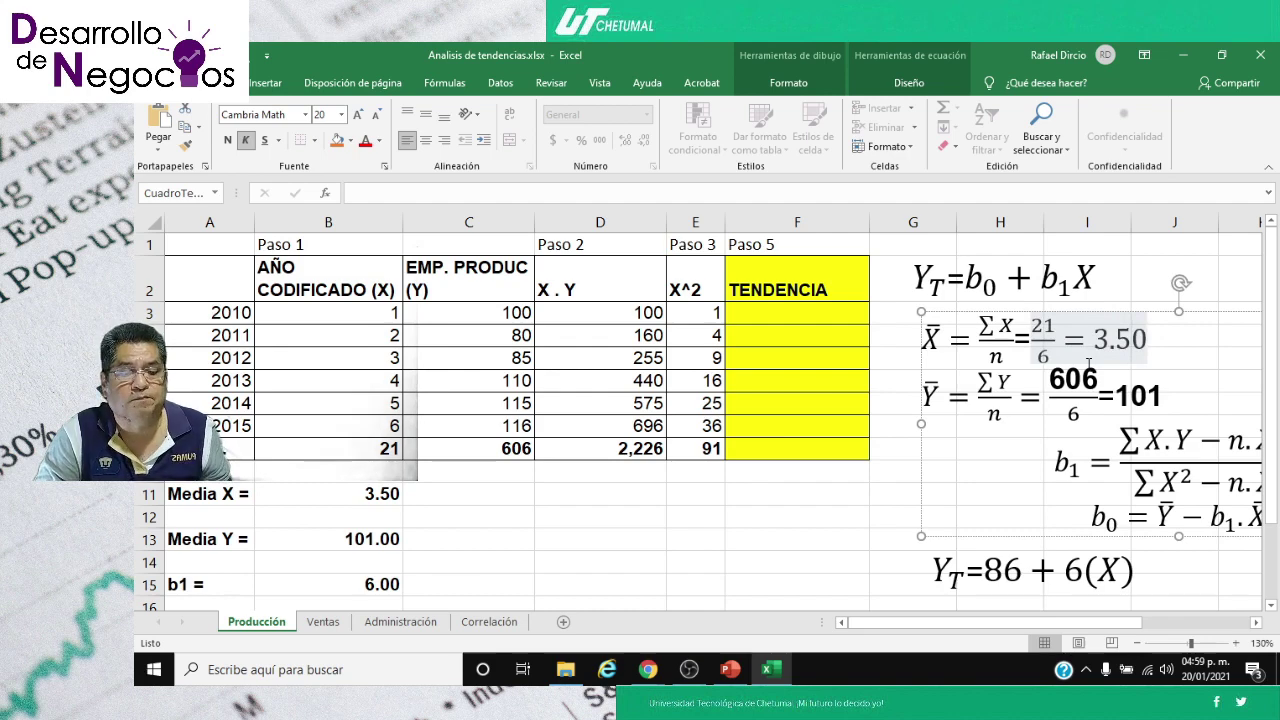
pyautogui.click(878, 537)
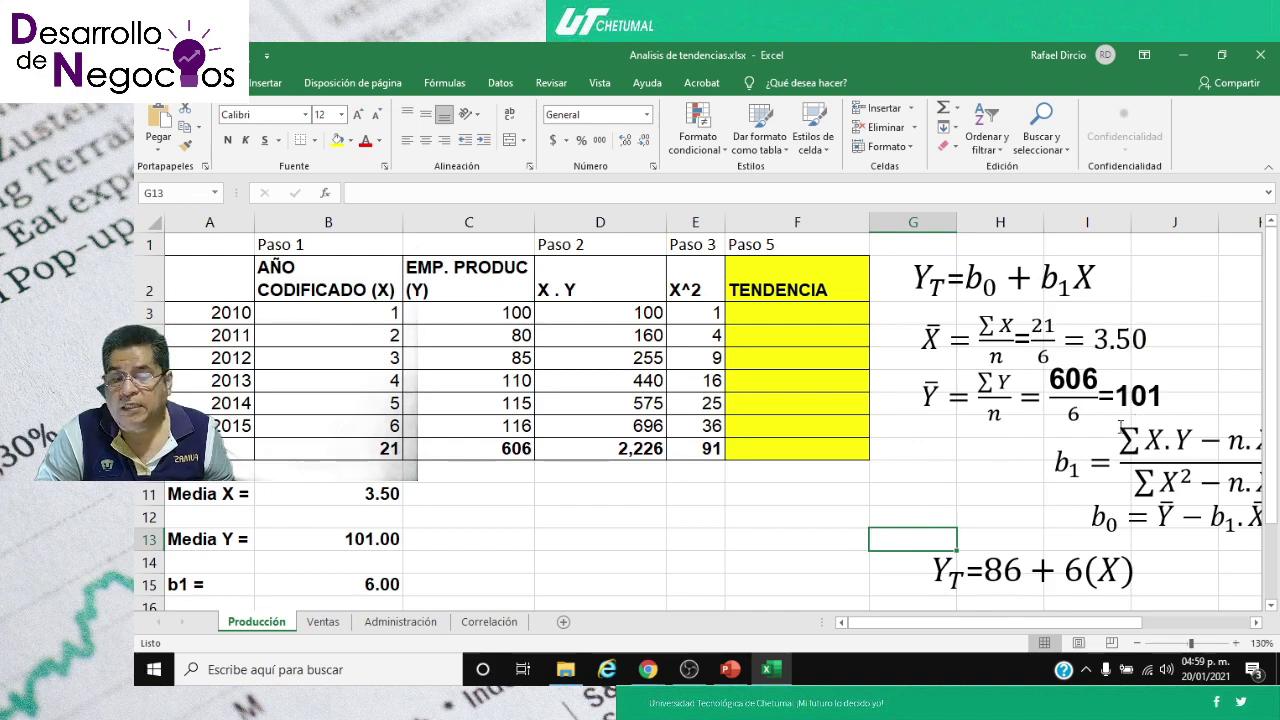
# - Examine the b1 and b0 coefficient formulas and the Y_T equation beside the table at 120% zoom
pyautogui.click(1072, 468)
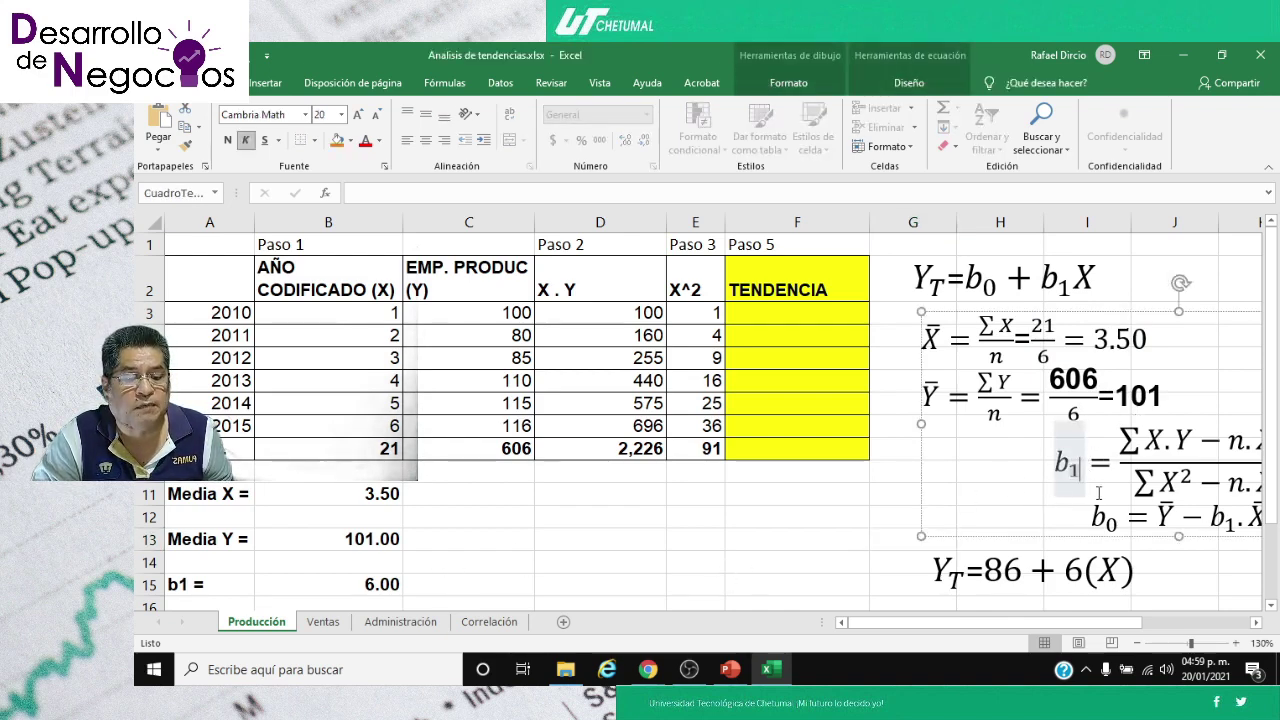
pyautogui.click(1018, 526)
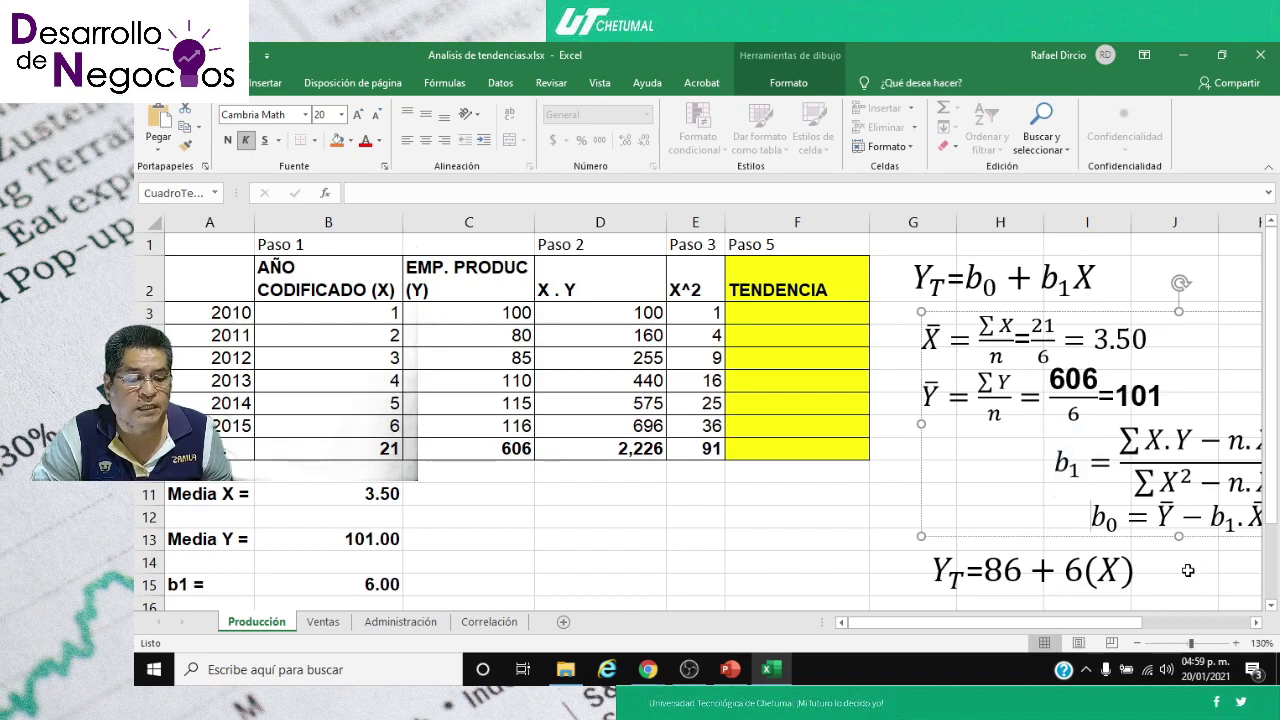
pyautogui.scroll(-1, 1188, 562)
pyautogui.scroll(1, 1187, 563)
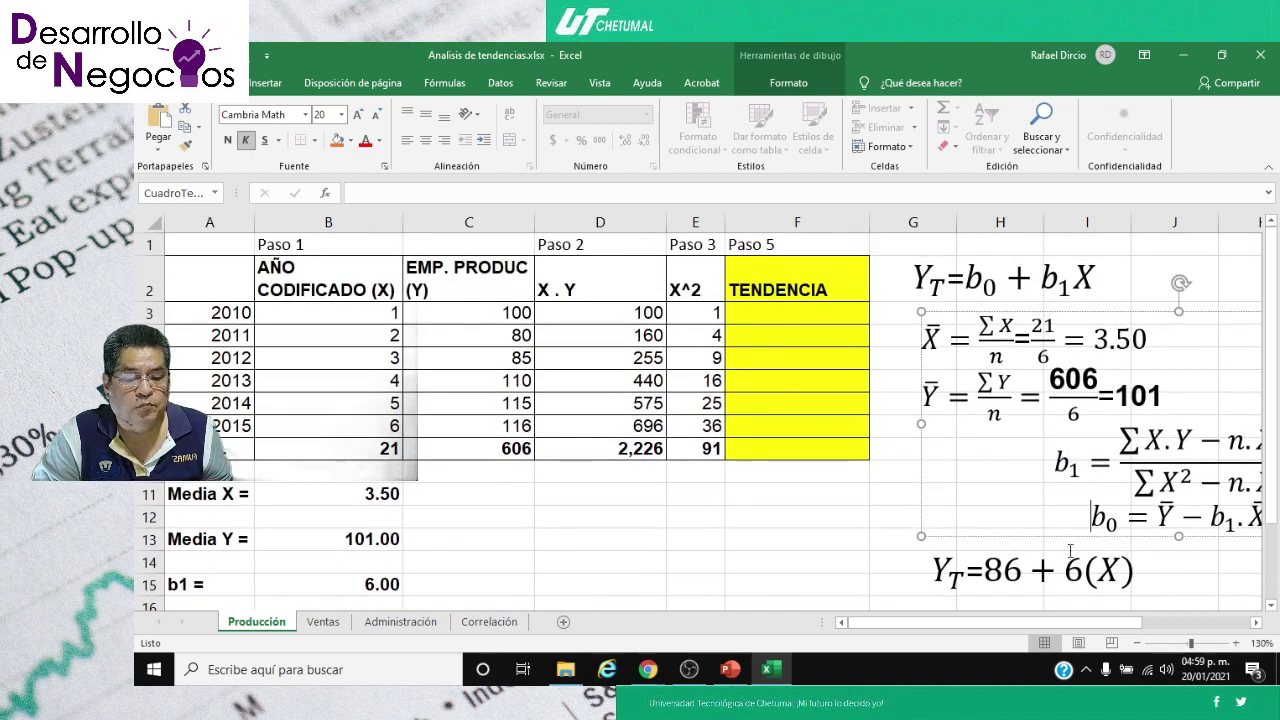
pyautogui.click(998, 570)
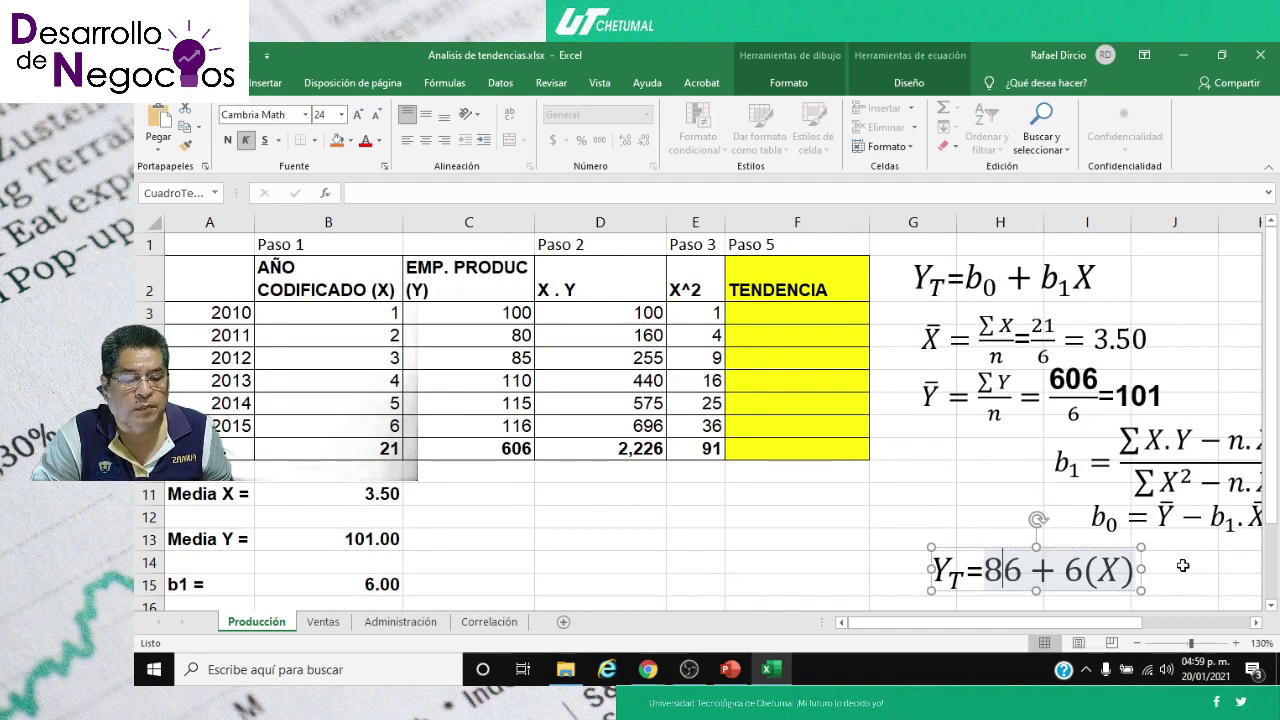
pyautogui.click(1094, 500)
pyautogui.click(1052, 462)
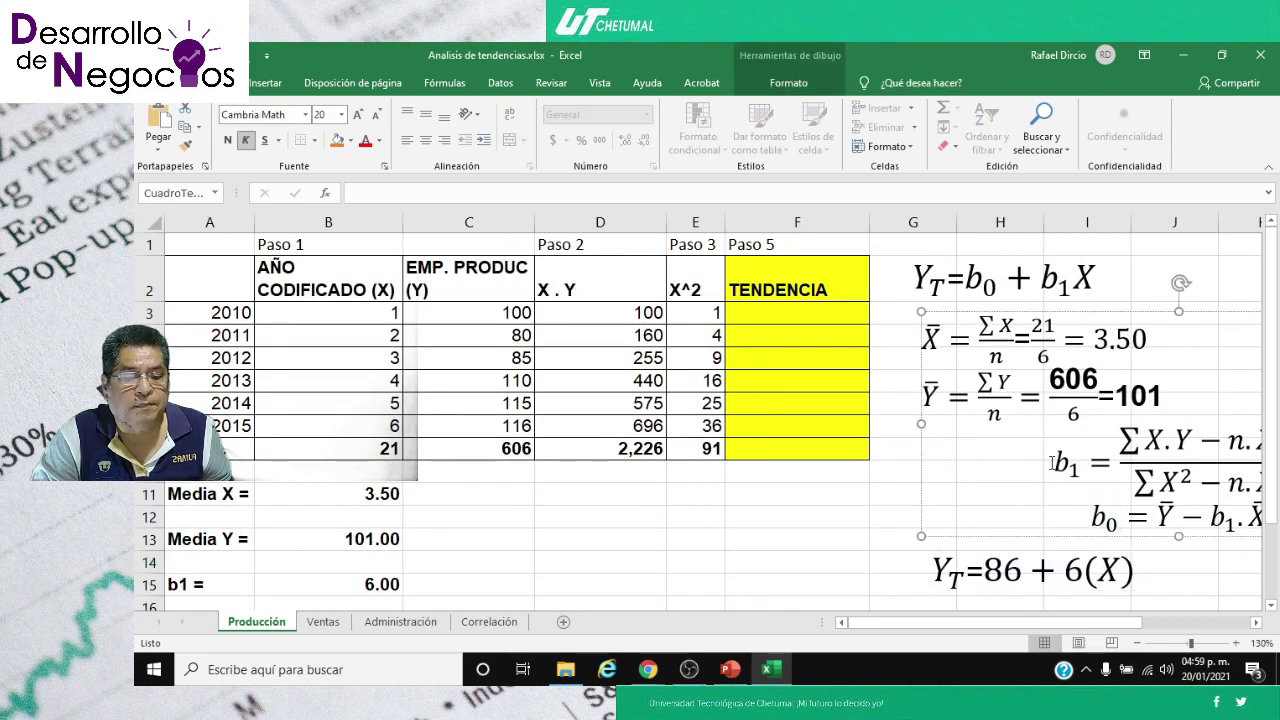
pyautogui.click(1136, 644)
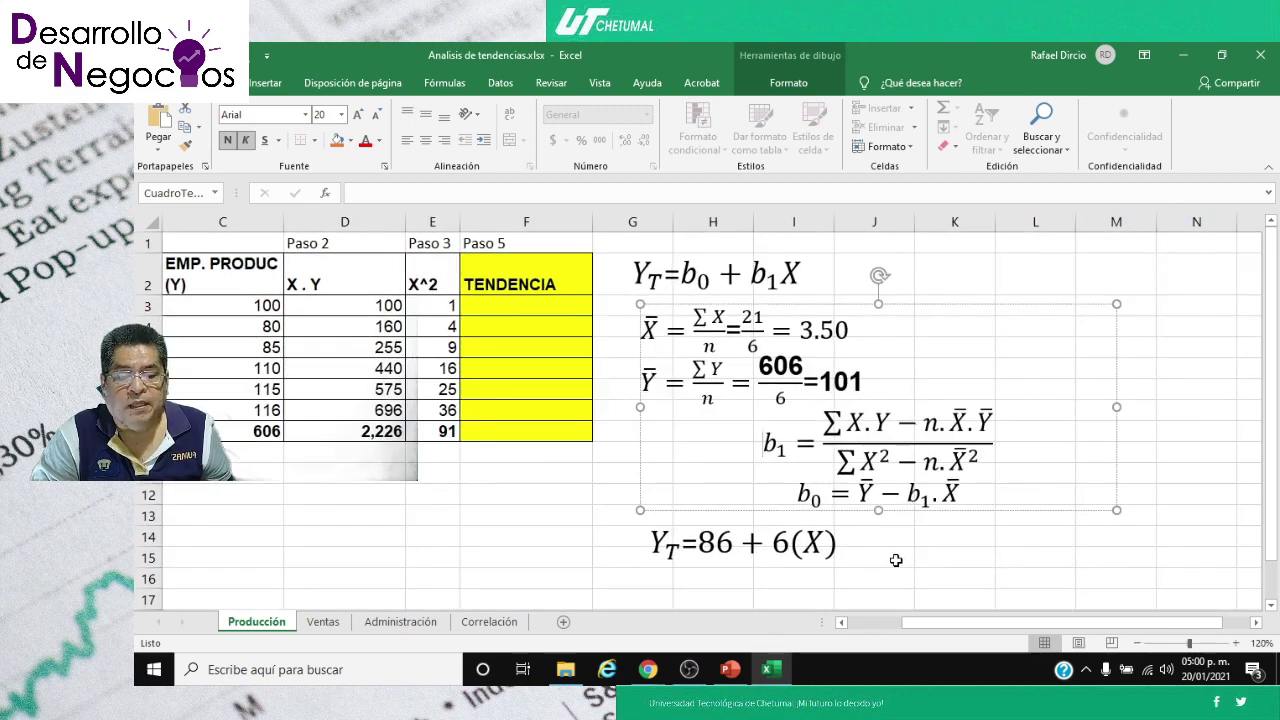
pyautogui.click(896, 560)
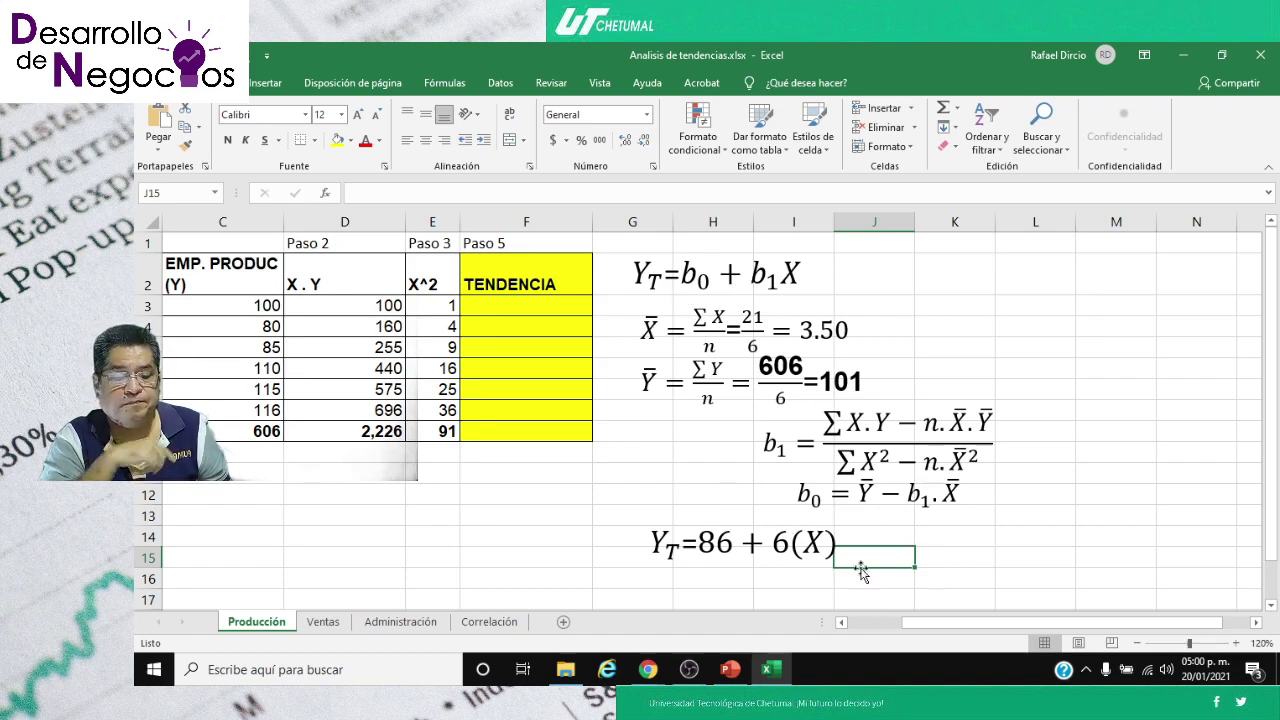
# - Review the b0 formula in B17 and the b1 formula in B15
pyautogui.click(606, 539)
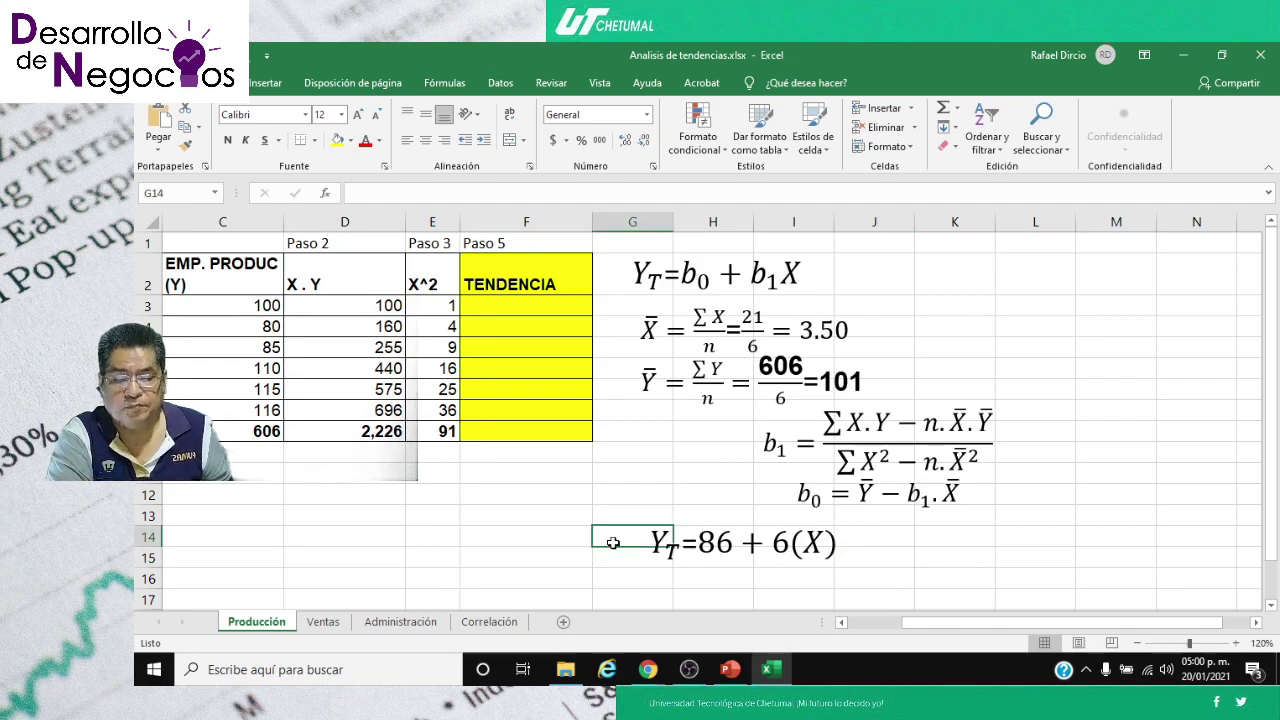
pyautogui.press('Left')
pyautogui.press('Left')
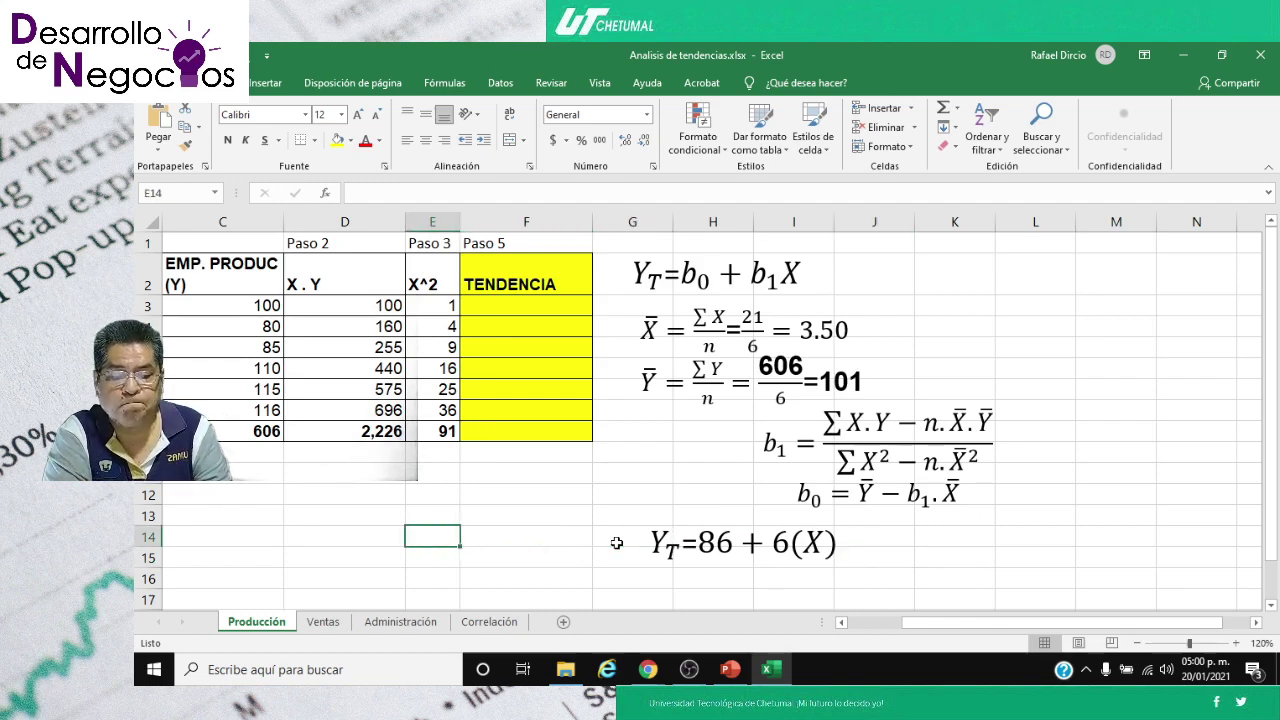
pyautogui.press('Left')
pyautogui.press('Left')
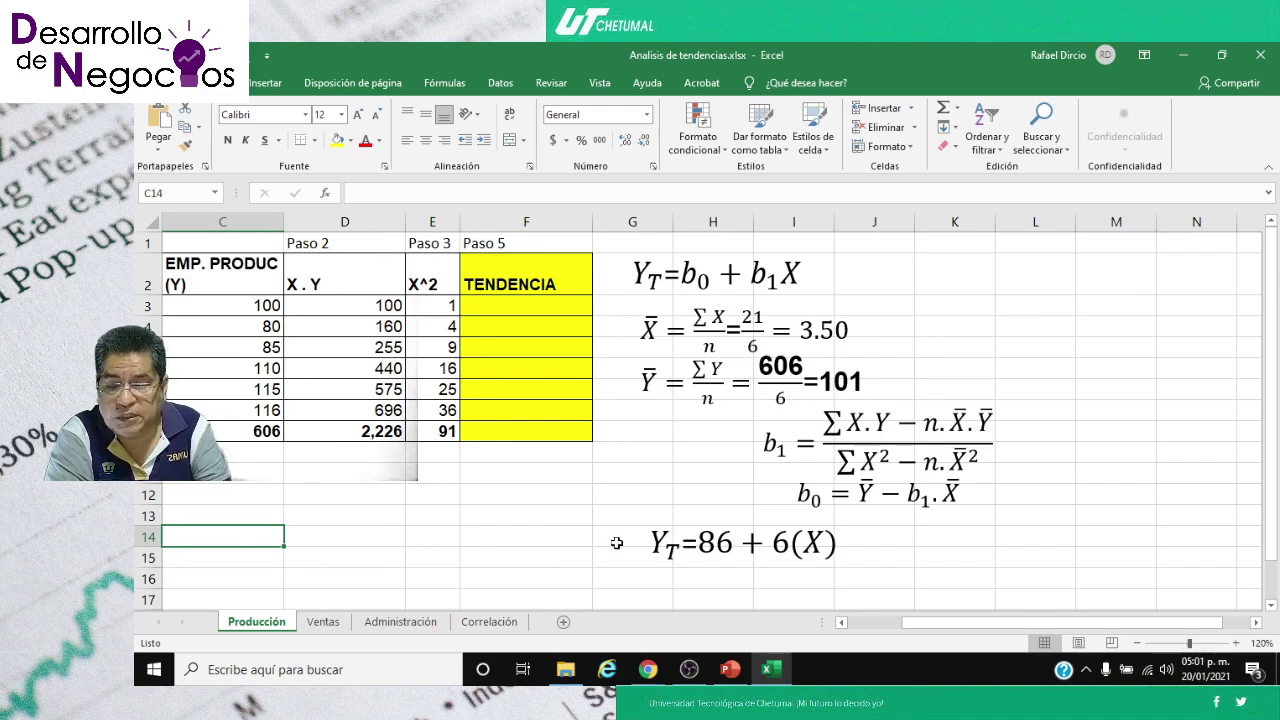
pyautogui.press('Left')
pyautogui.press('Left')
pyautogui.press('Down')
pyautogui.press('Down')
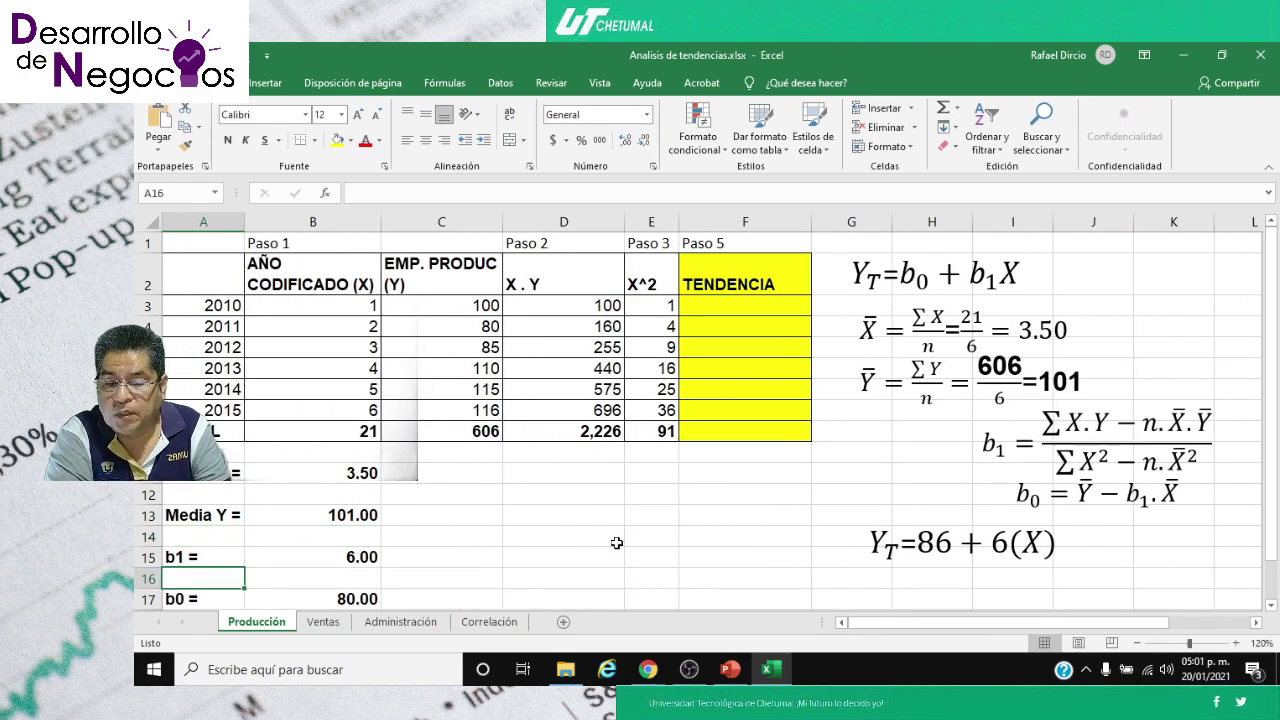
pyautogui.press('Down')
pyautogui.press('Right')
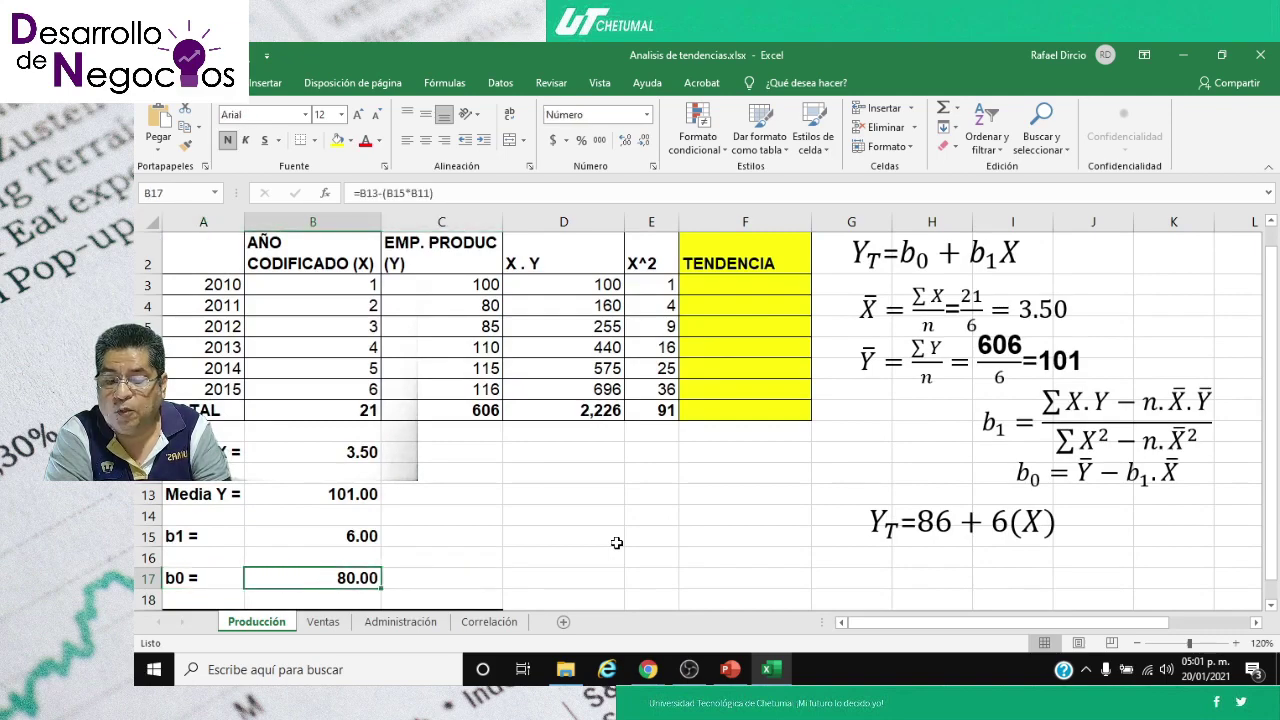
pyautogui.press('Up')
pyautogui.press('Up')
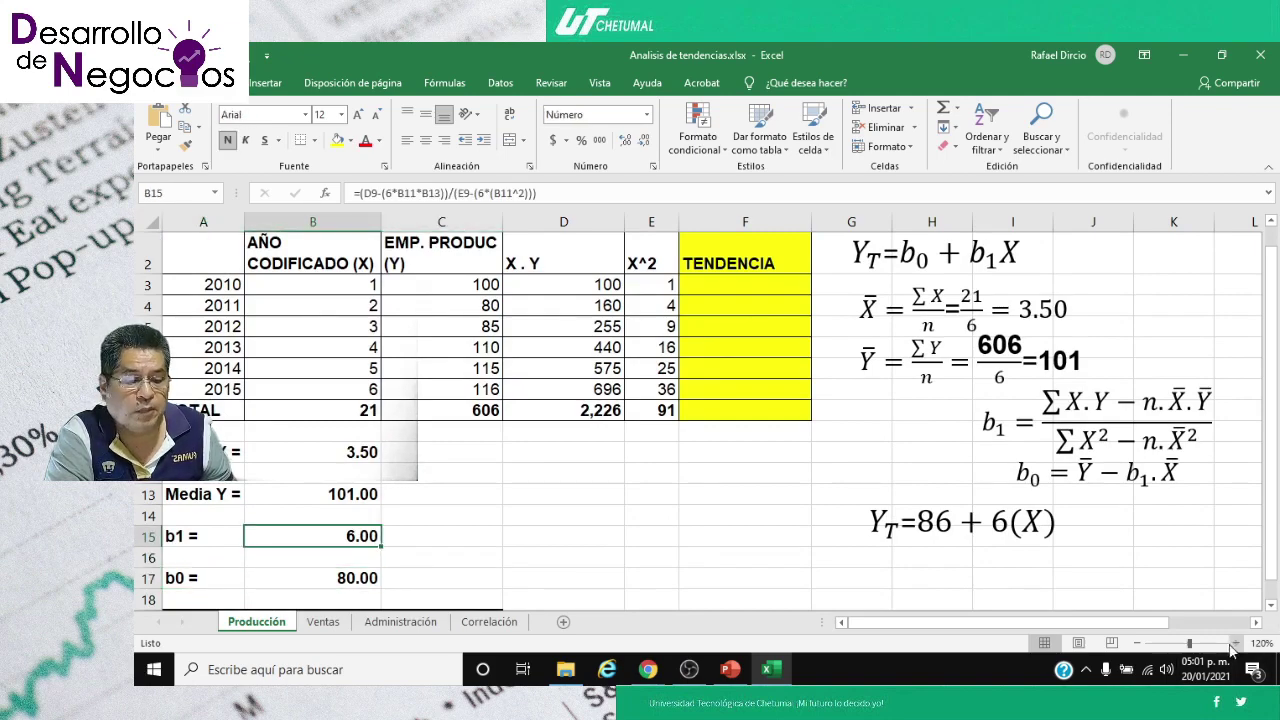
# - Enlarge the sheet to 180% and inspect which cells the b1 formula in B15 references
pyautogui.click(1236, 643)
pyautogui.click(1236, 643)
pyautogui.click(1236, 643)
pyautogui.click(1236, 643)
pyautogui.click(1236, 643)
pyautogui.click(1236, 643)
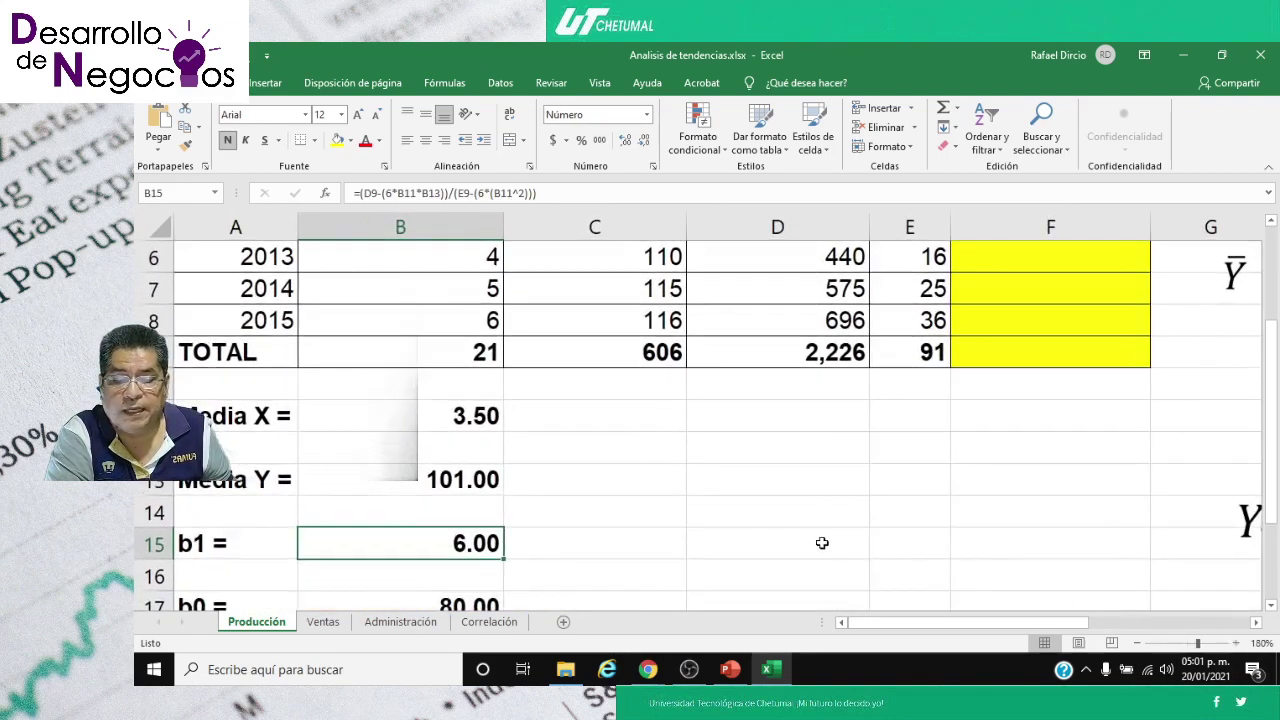
pyautogui.scroll(-1, 845, 505)
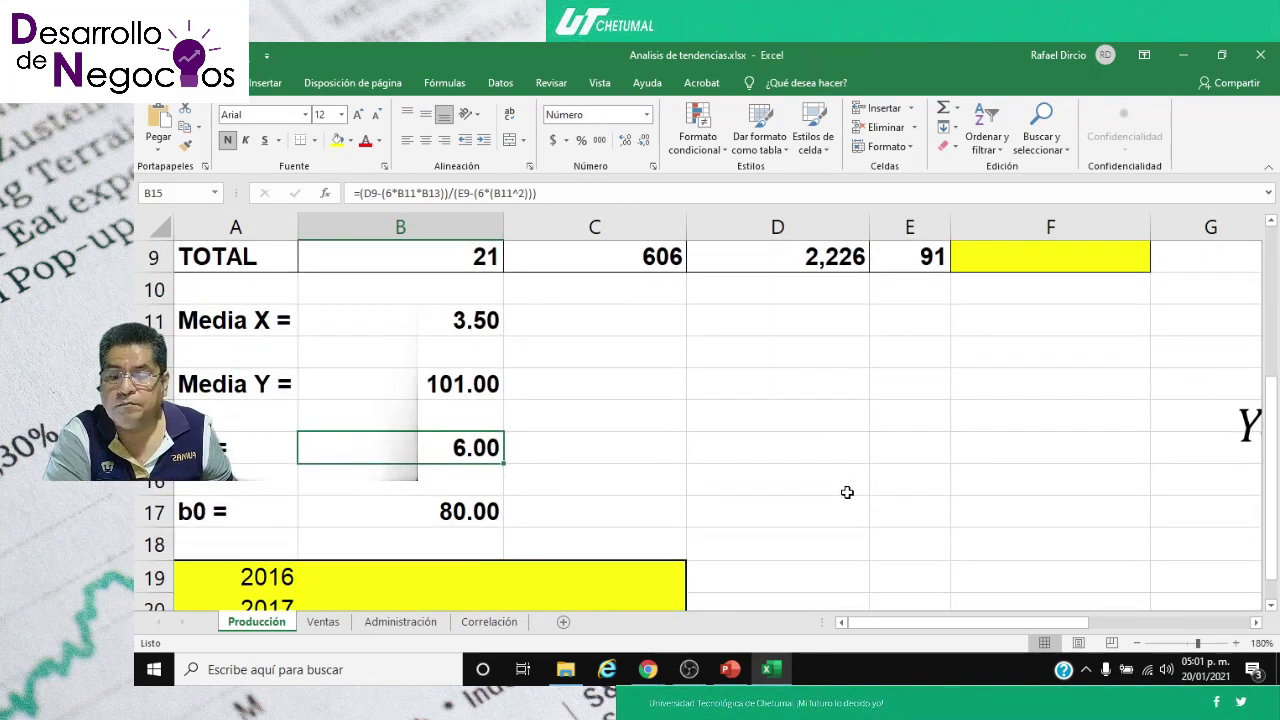
pyautogui.press('F2')
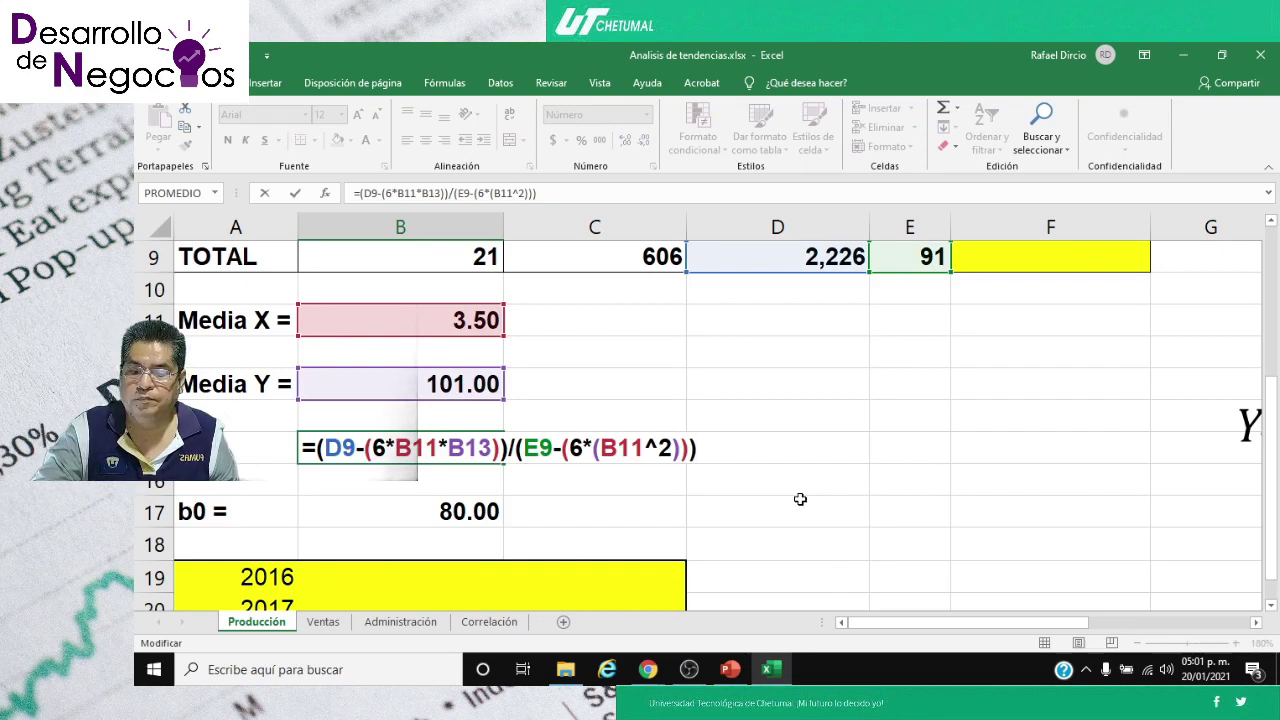
pyautogui.press('Escape')
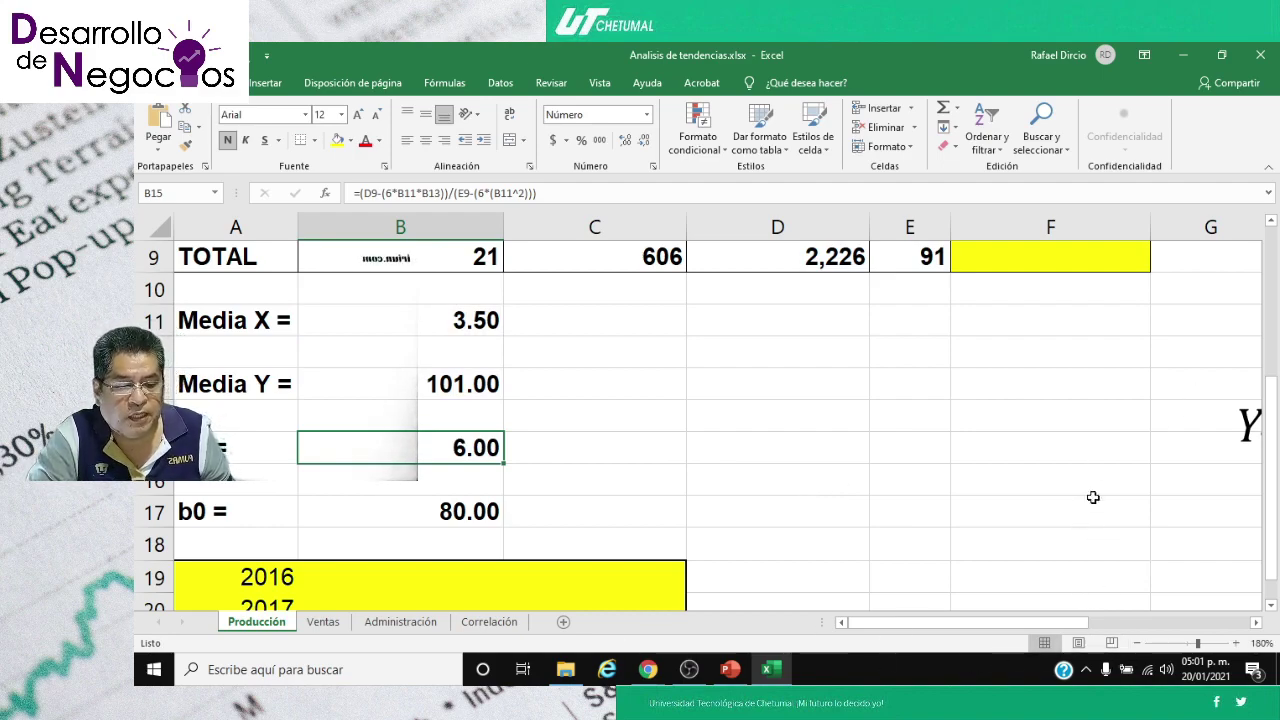
# - Cut the b1 and b0 formulas out of the equation text box and paste them onto the sheet as a separate picture
pyautogui.click(1137, 643)
pyautogui.click(1137, 643)
pyautogui.click(1137, 643)
pyautogui.click(1137, 643)
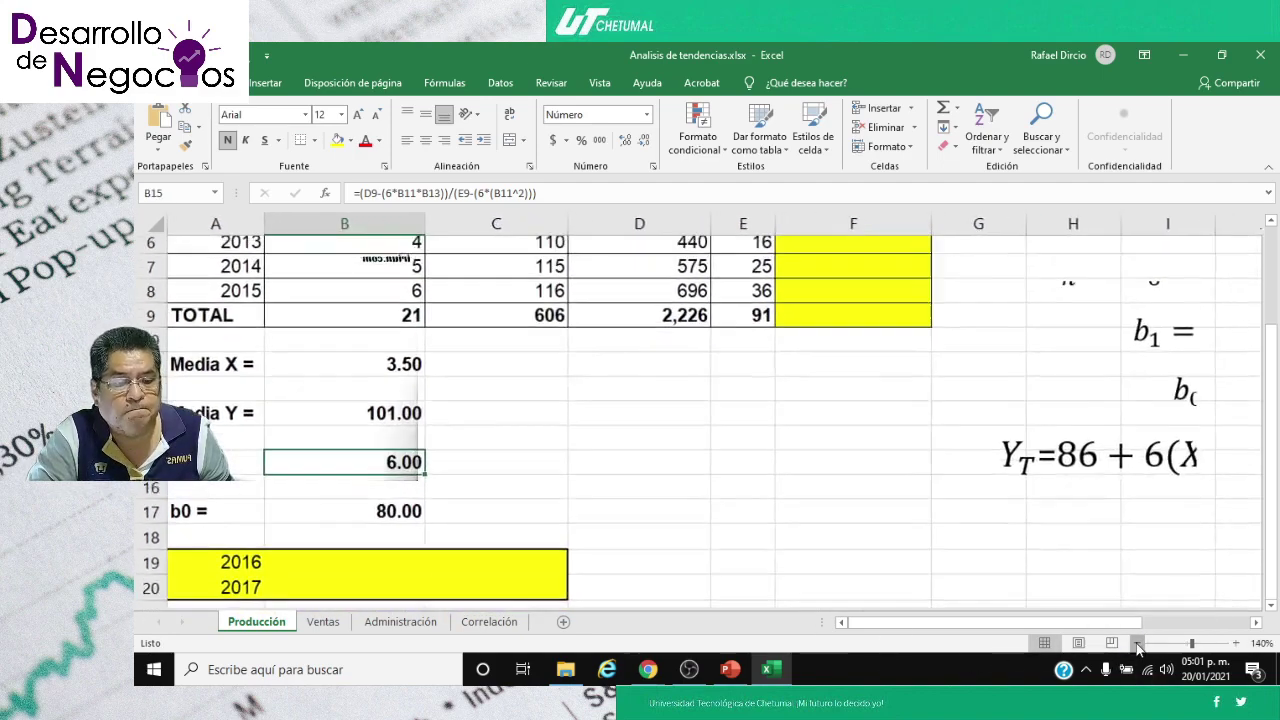
pyautogui.click(1137, 643)
pyautogui.click(1083, 352)
pyautogui.click(1083, 352)
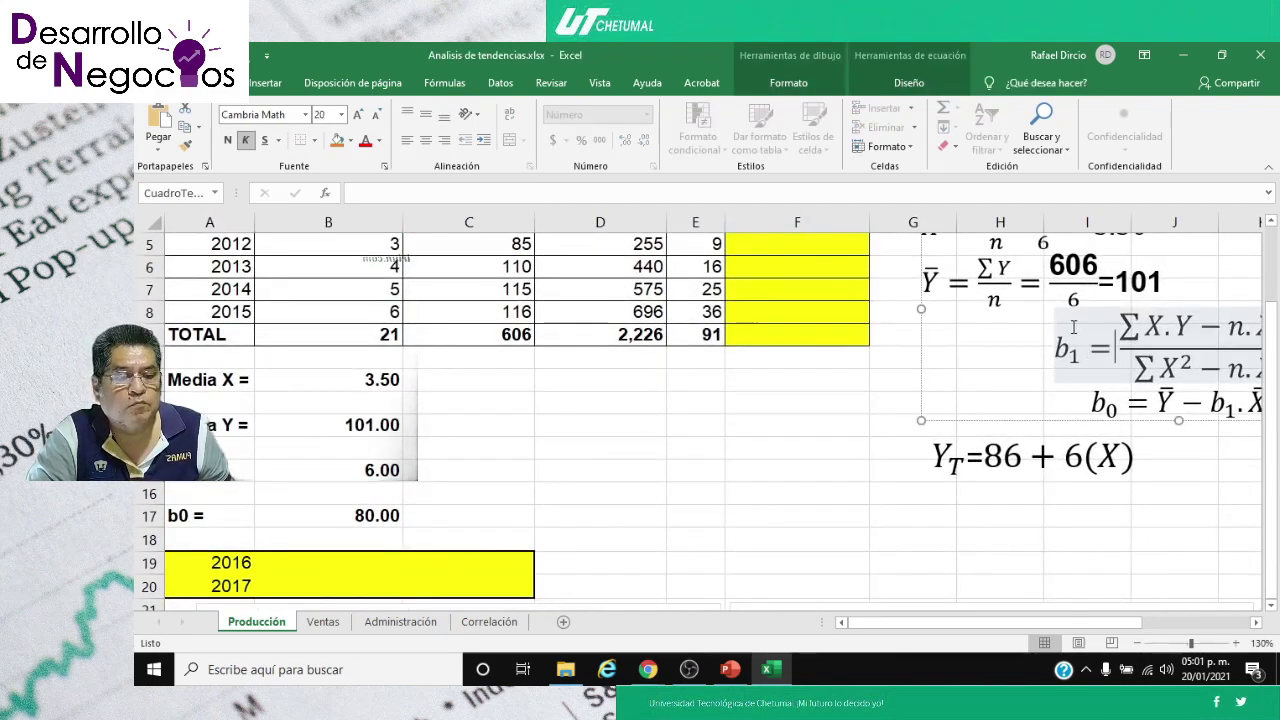
pyautogui.click(1087, 345)
pyautogui.click(1088, 344)
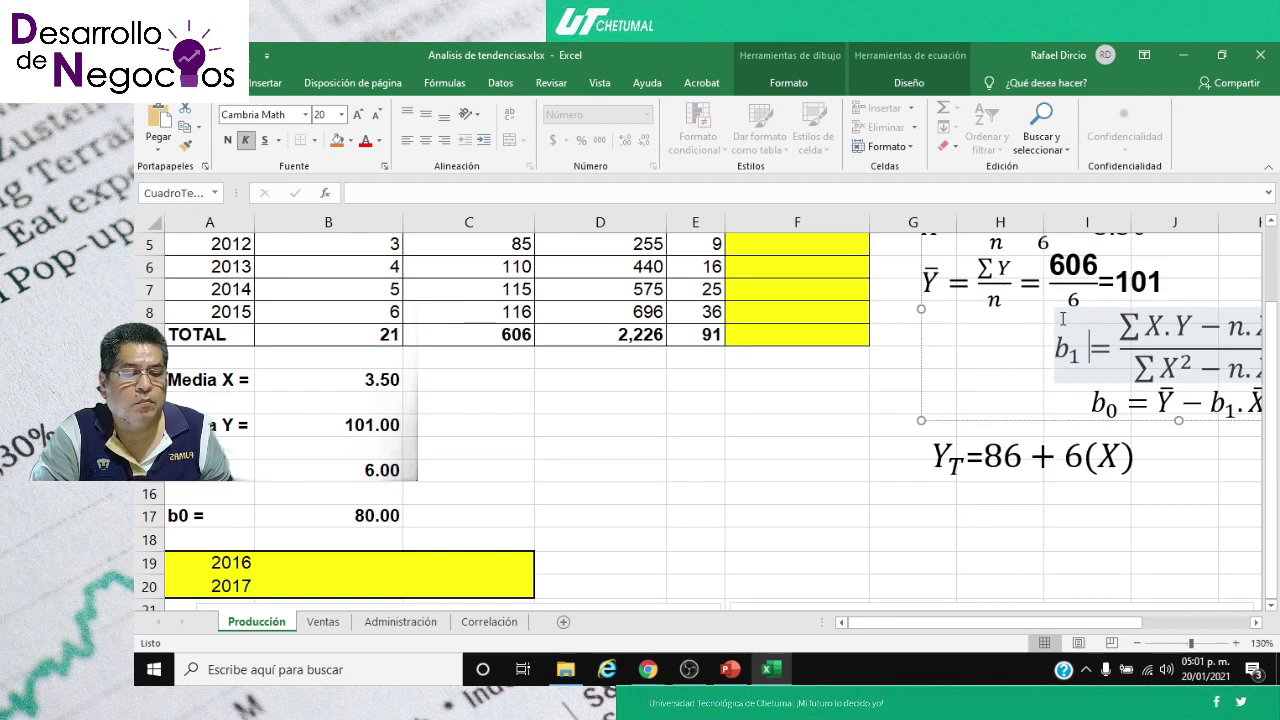
pyautogui.click(1027, 352)
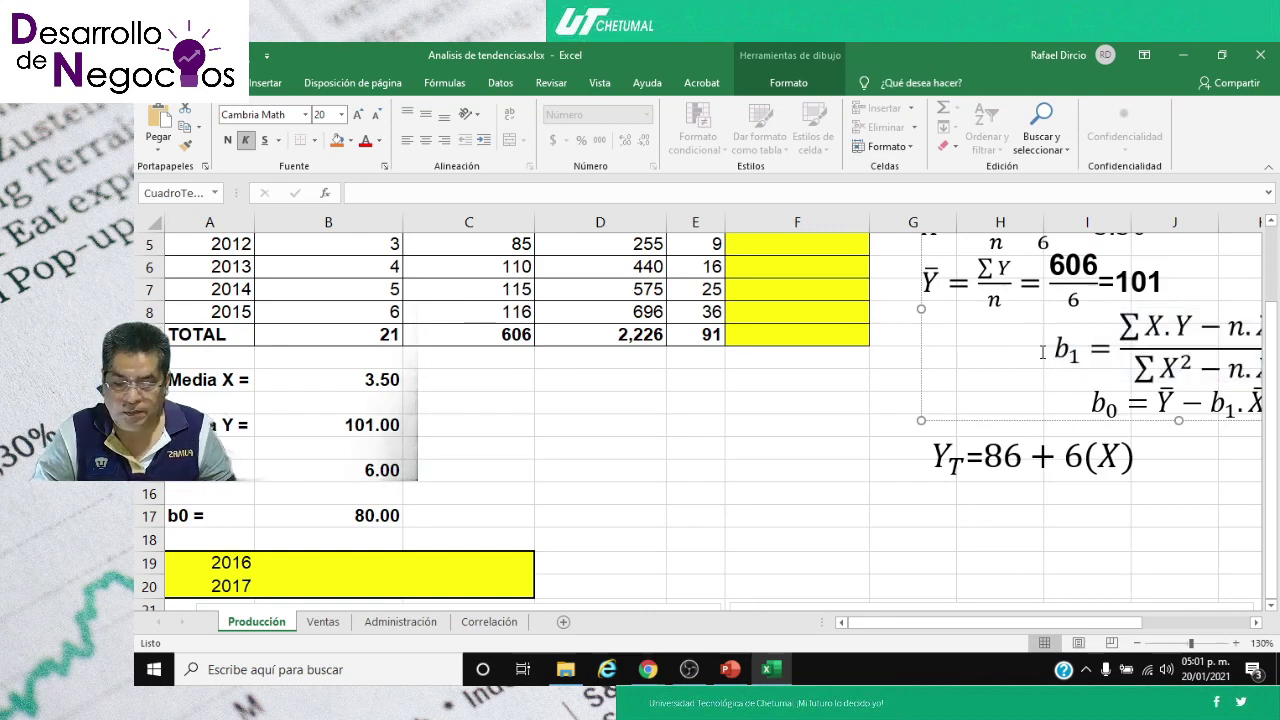
pyautogui.click(1042, 352)
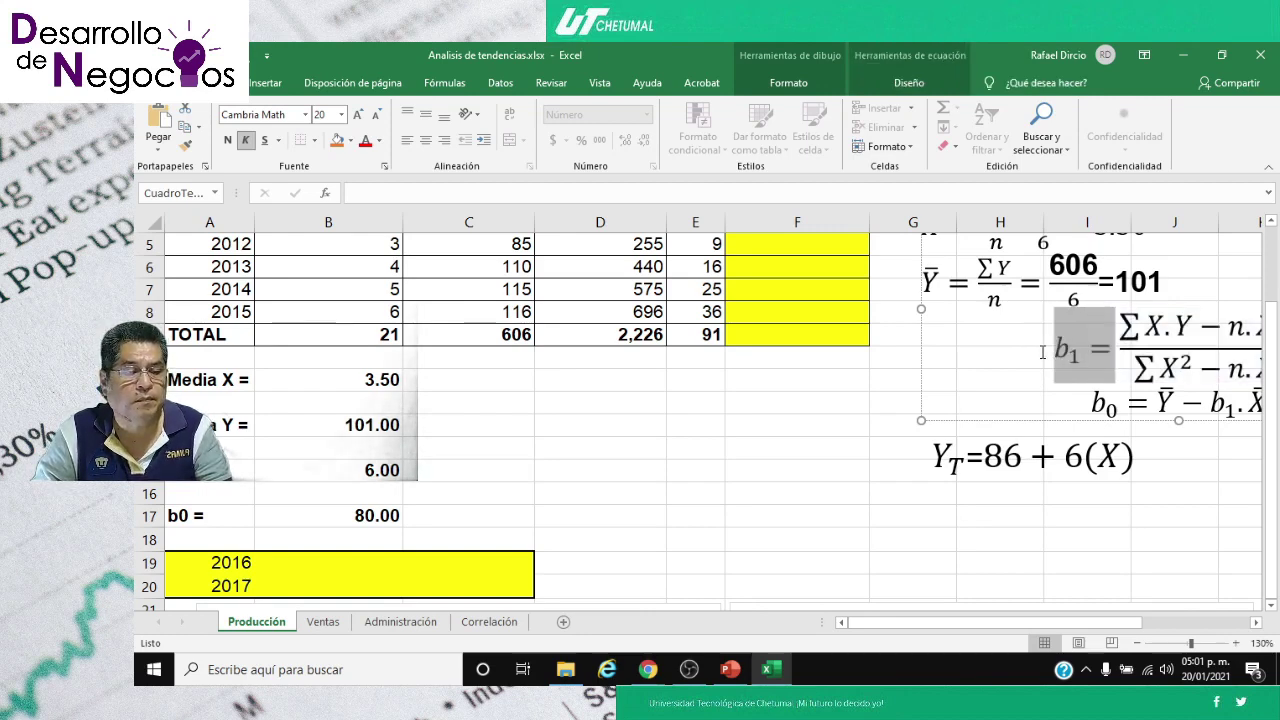
pyautogui.hotkey('shift', 'Down')
pyautogui.hotkey('shift', 'Right')
pyautogui.hotkey('shift', 'Right')
pyautogui.hotkey('shift', 'Right')
pyautogui.hotkey('shift', 'Right')
pyautogui.hotkey('shift', 'Right')
pyautogui.hotkey('shift', 'Right')
pyautogui.hotkey('shift', 'Right')
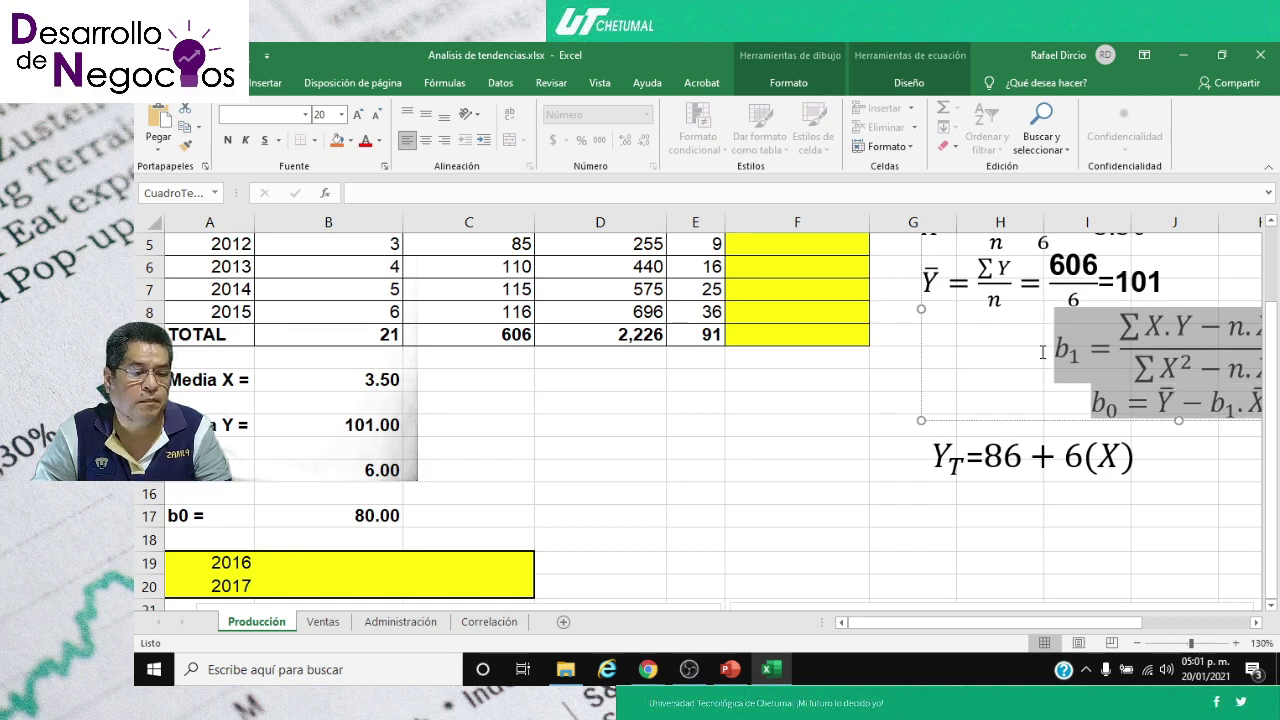
pyautogui.click(1256, 623)
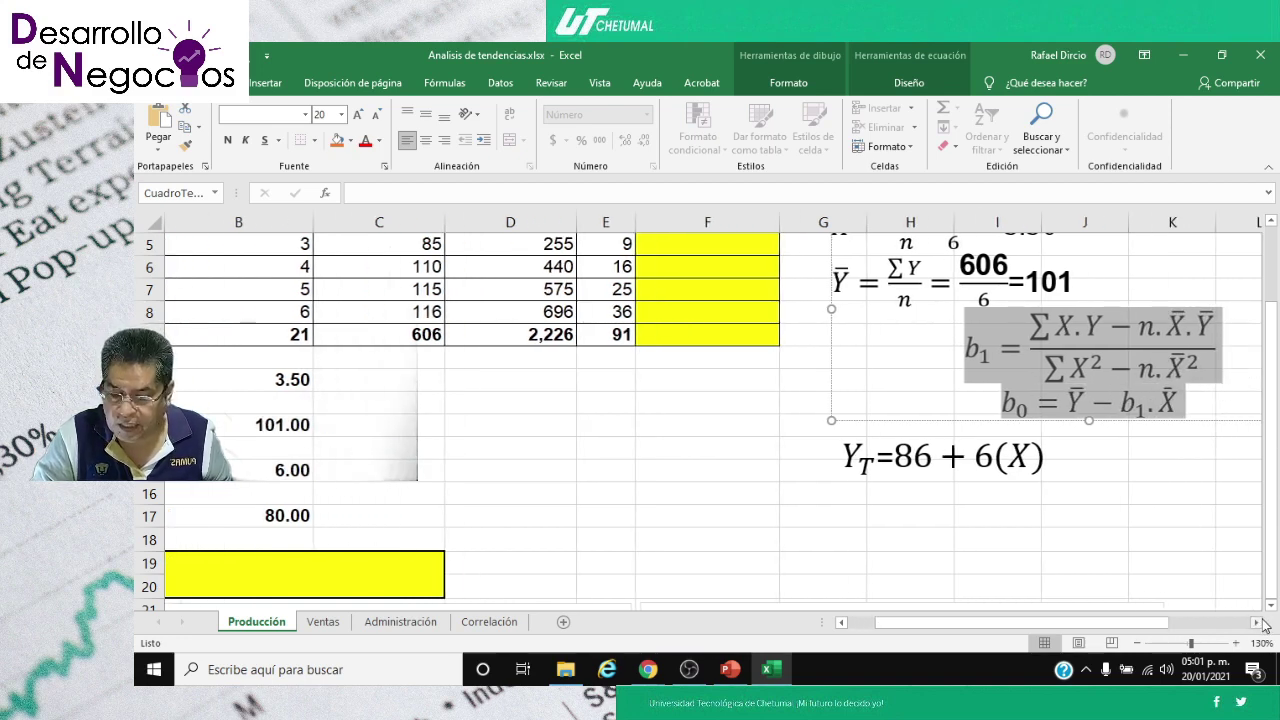
pyautogui.hotkey('ctrl', 'x')
pyautogui.hotkey('ctrl', 'v')
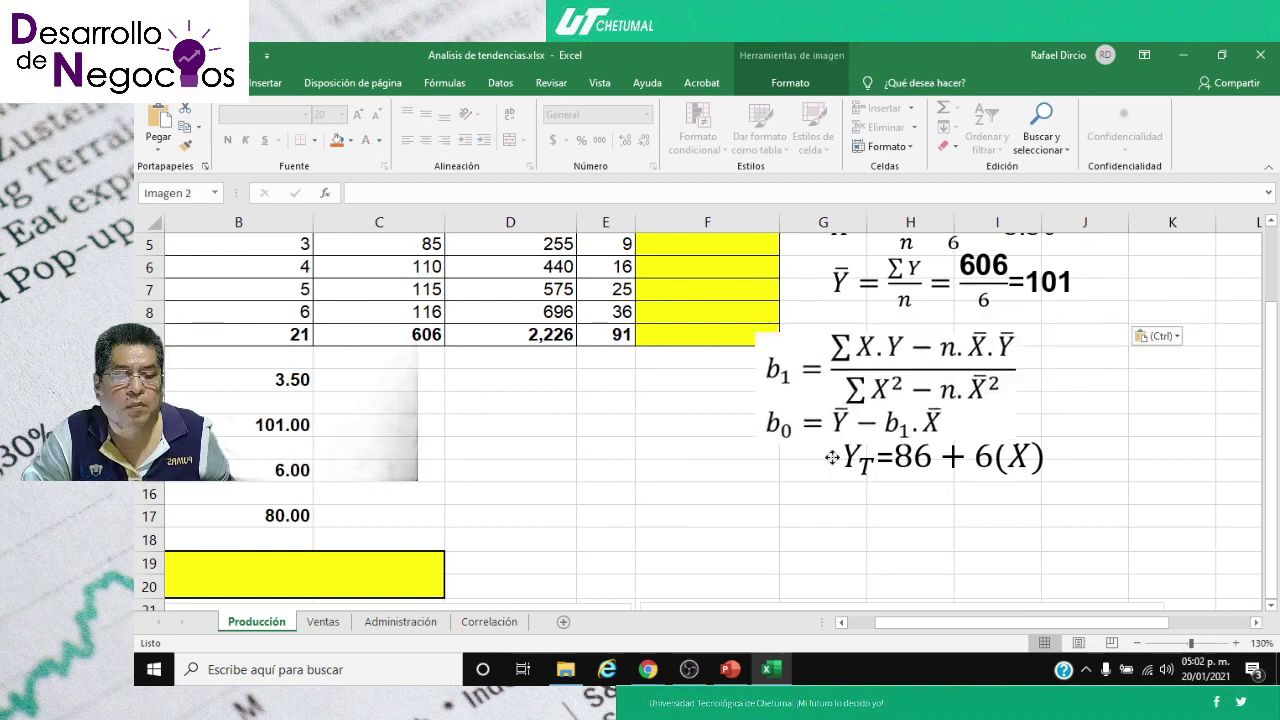
# - Move the b1 and b0 formula picture below the table to columns D to F, around rows 16 to 20, clear of the B15 formula, and reselect B15
pyautogui.moveTo(834, 451); pyautogui.dragTo(495, 520)
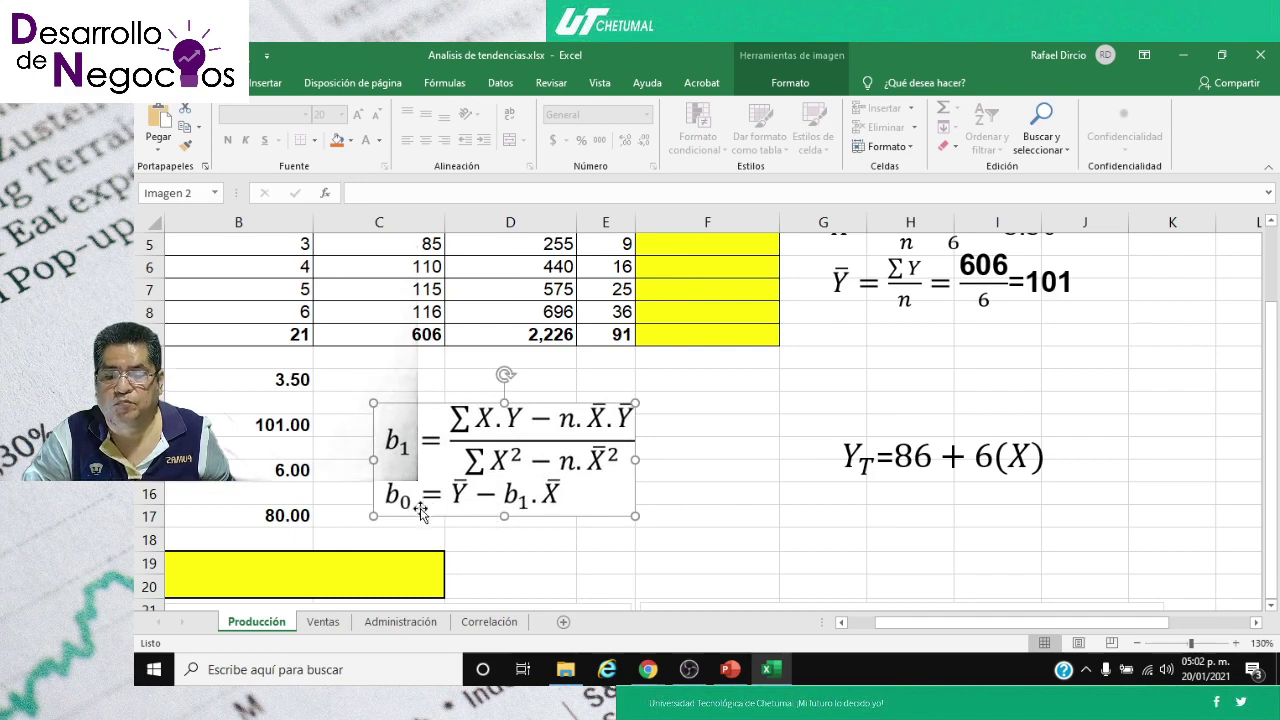
pyautogui.click(702, 490)
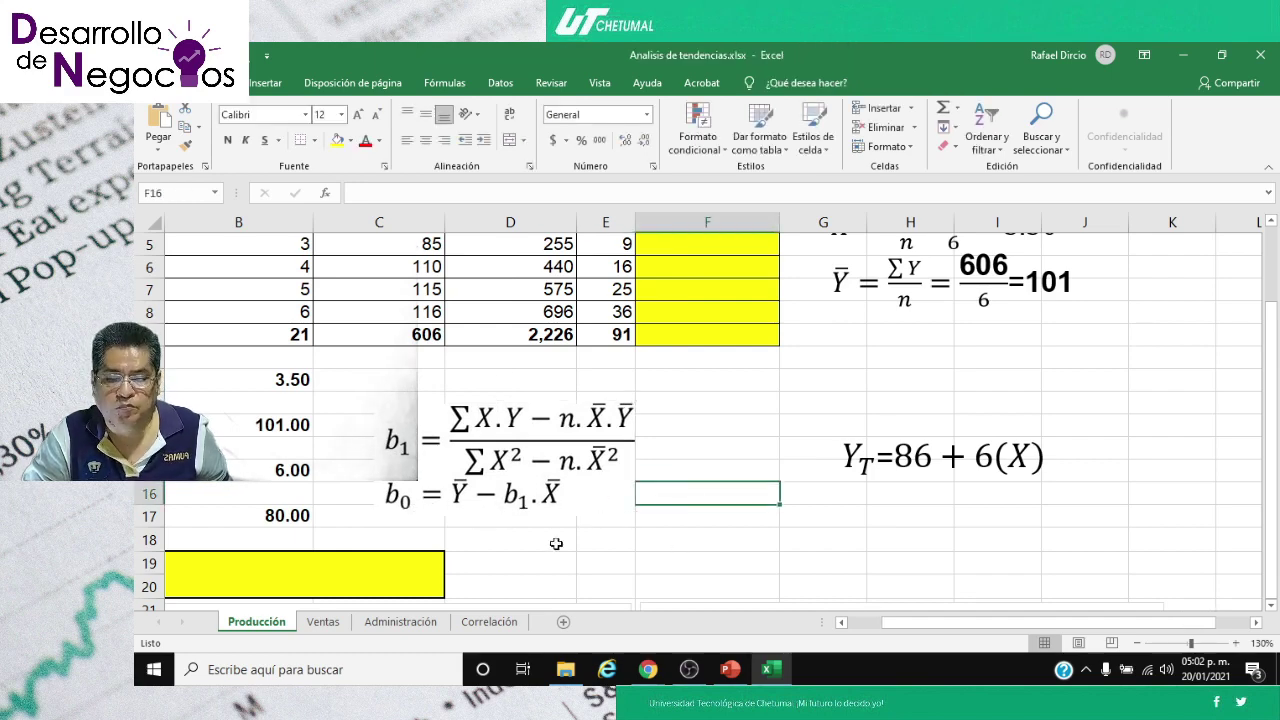
pyautogui.click(302, 471)
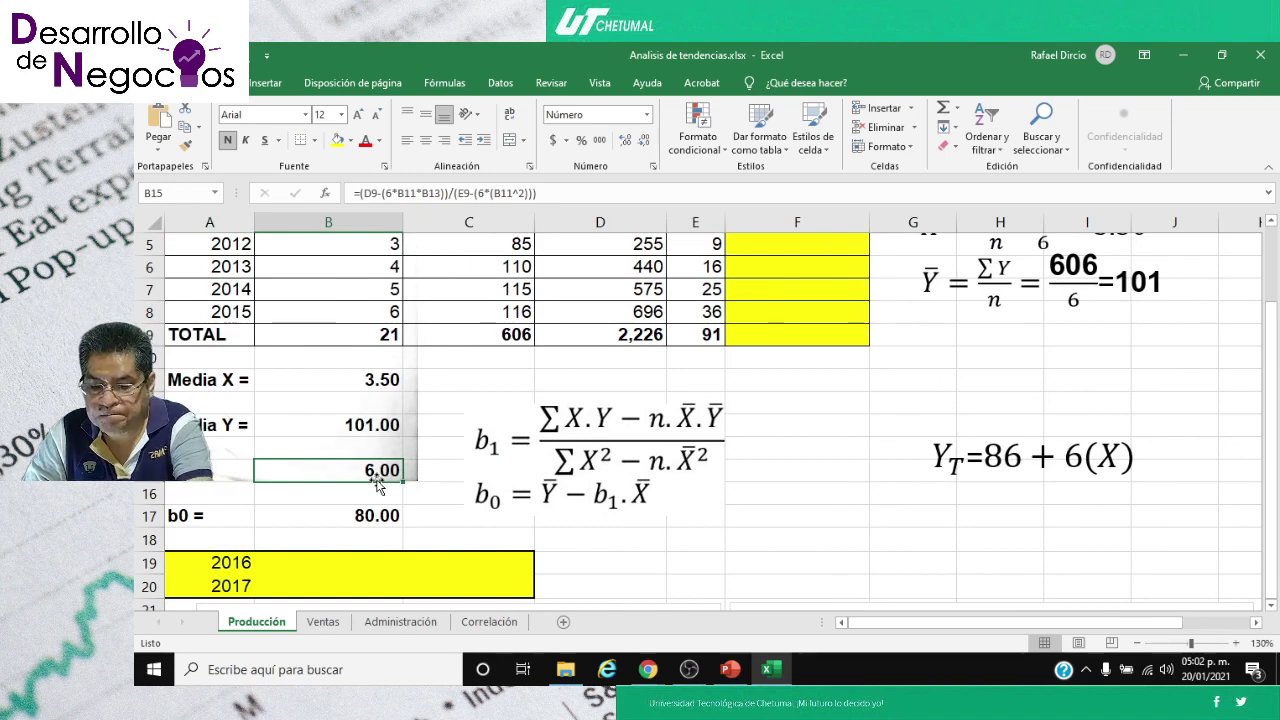
pyautogui.press('F2')
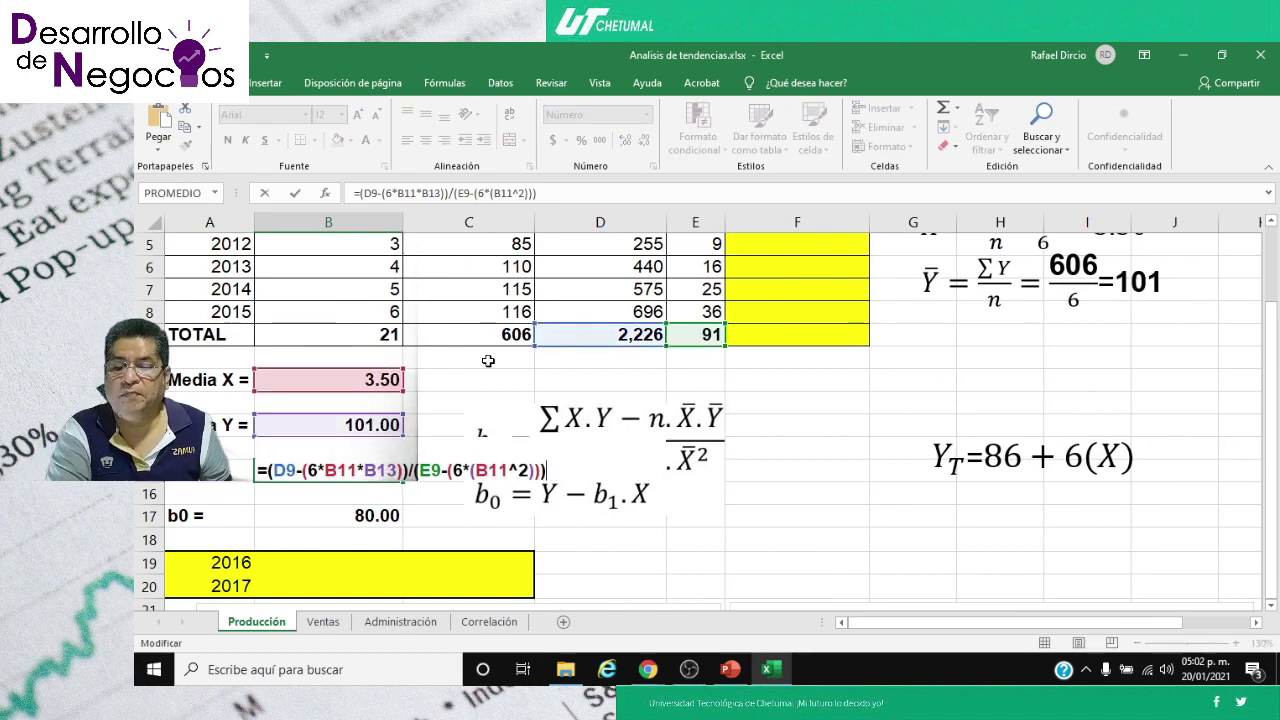
pyautogui.moveTo(668, 410); pyautogui.dragTo(808, 503)
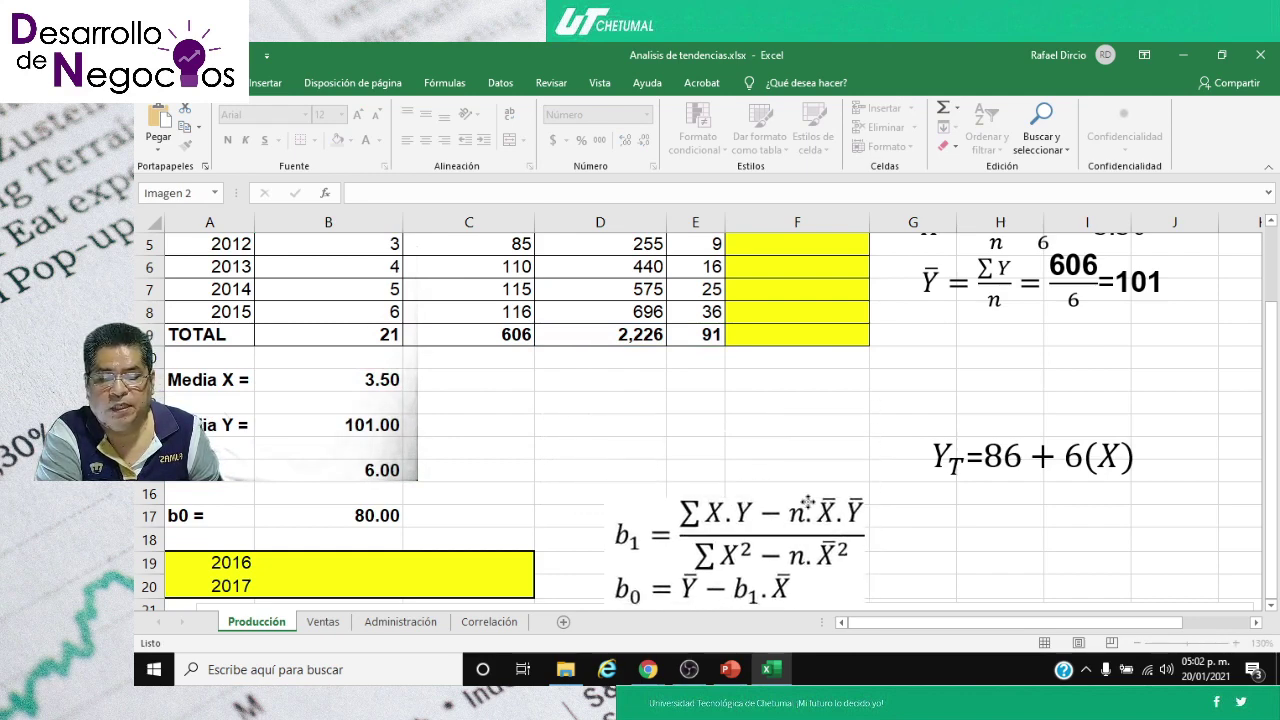
pyautogui.click(305, 465)
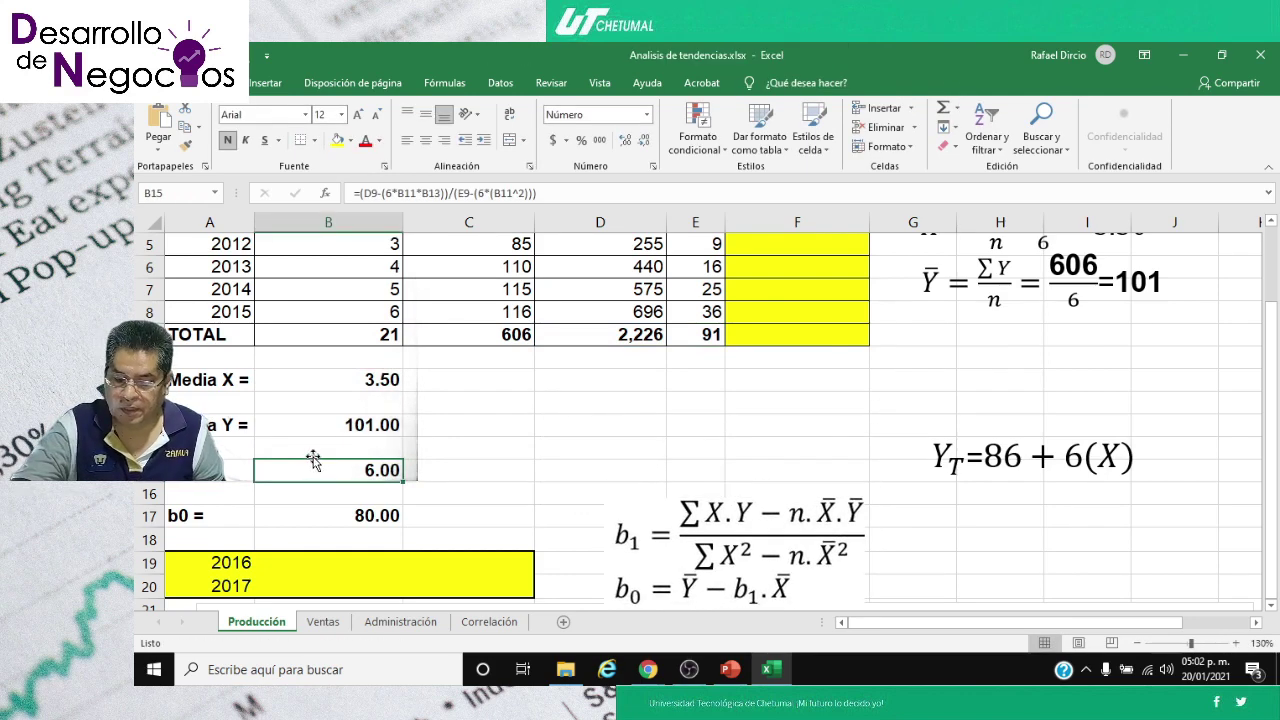
# - Examine which table cells the b1 formula in B15 references and compare it with the b1 equation picture
pyautogui.doubleClick(310, 460)
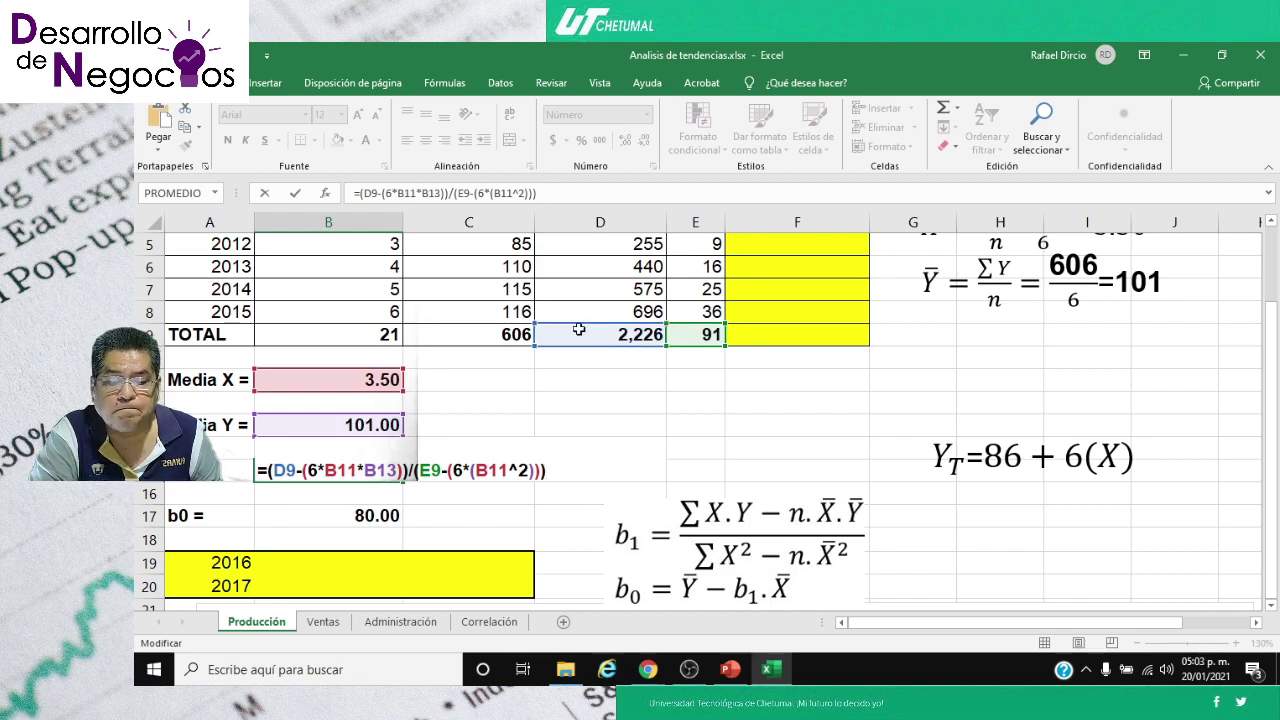
pyautogui.click(272, 470)
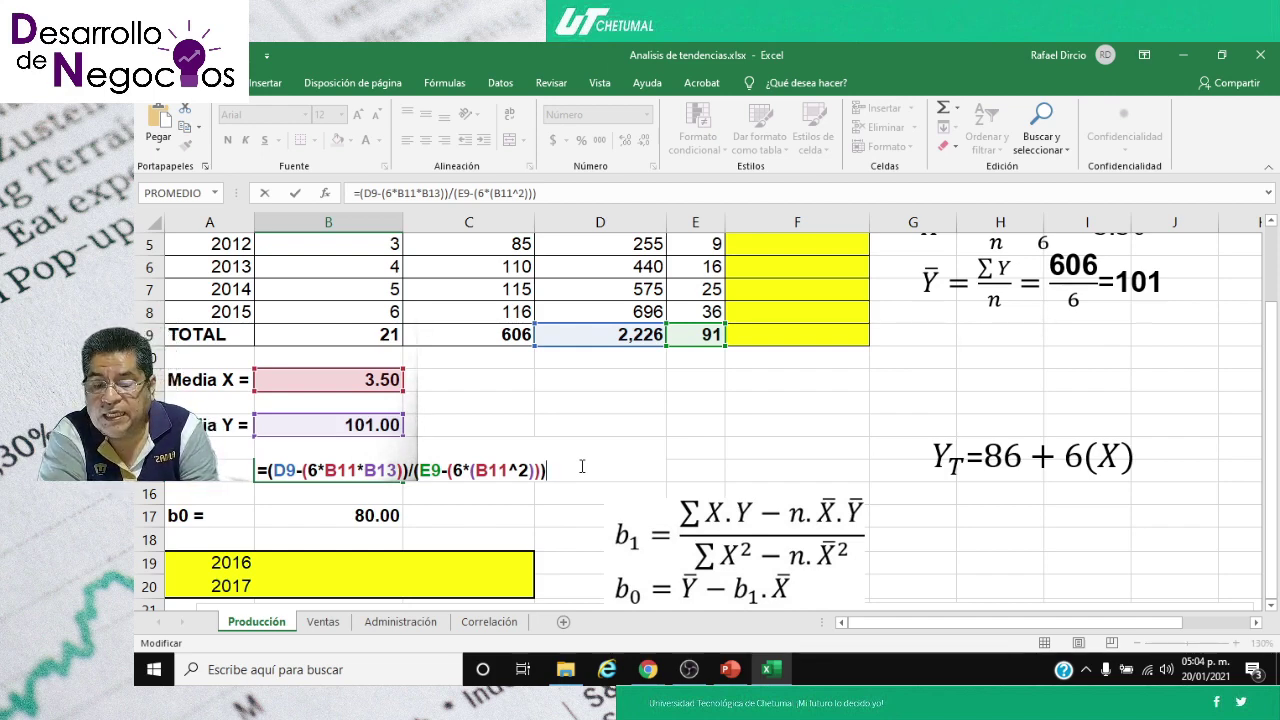
pyautogui.press('Return')
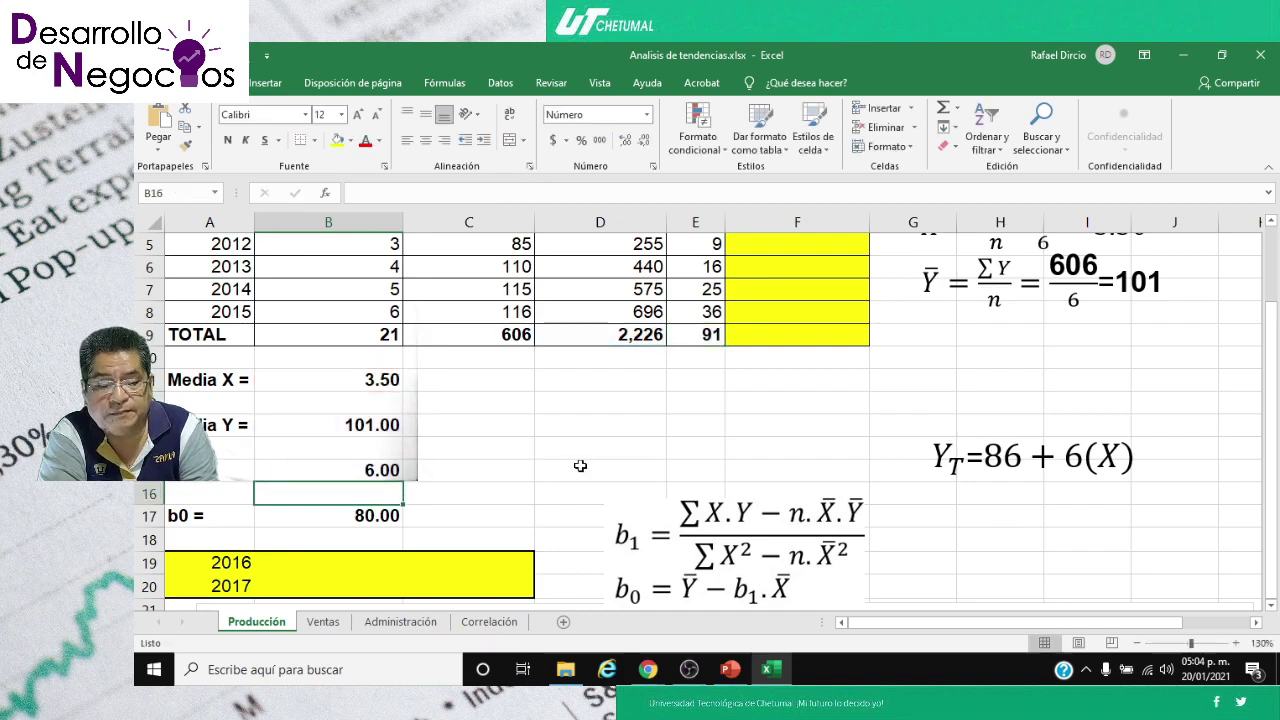
pyautogui.press('Up')
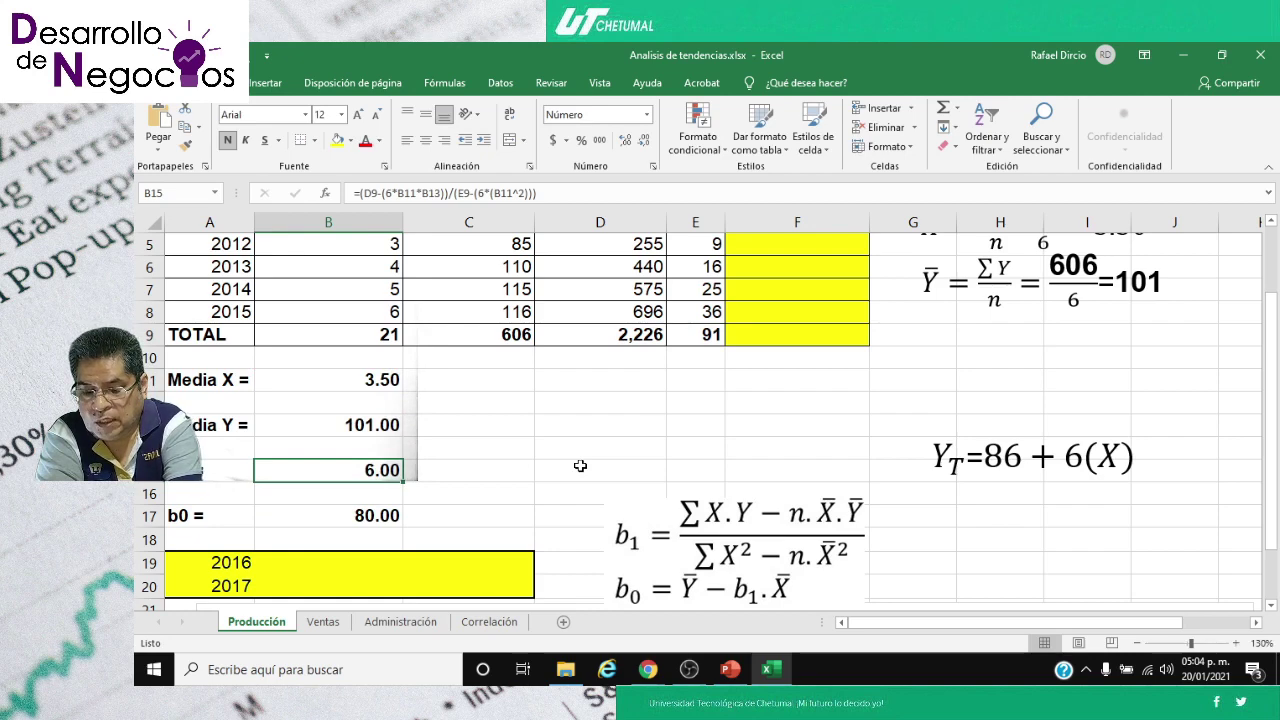
pyautogui.press('F2')
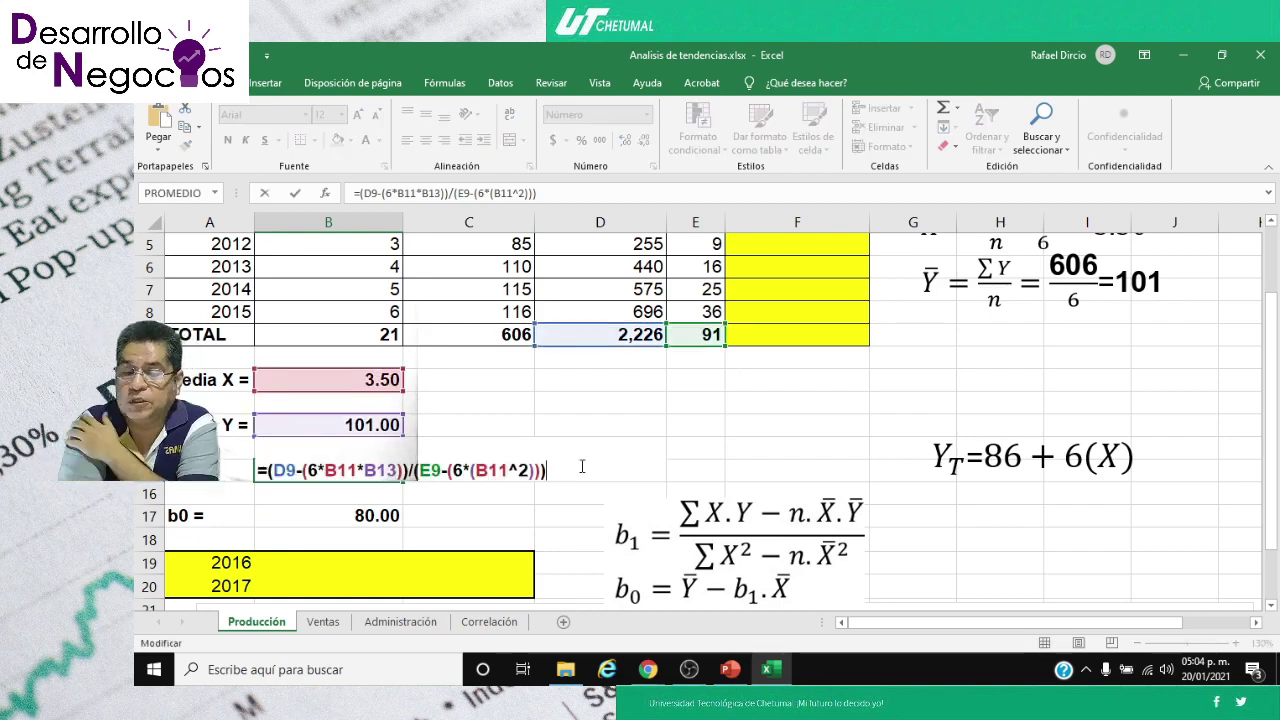
# - Move the b1 and b0 formula picture up beside the Y_T equation, around rows 12 to 16, and recheck the B15 formula against it
pyautogui.moveTo(740, 550); pyautogui.dragTo(782, 445)
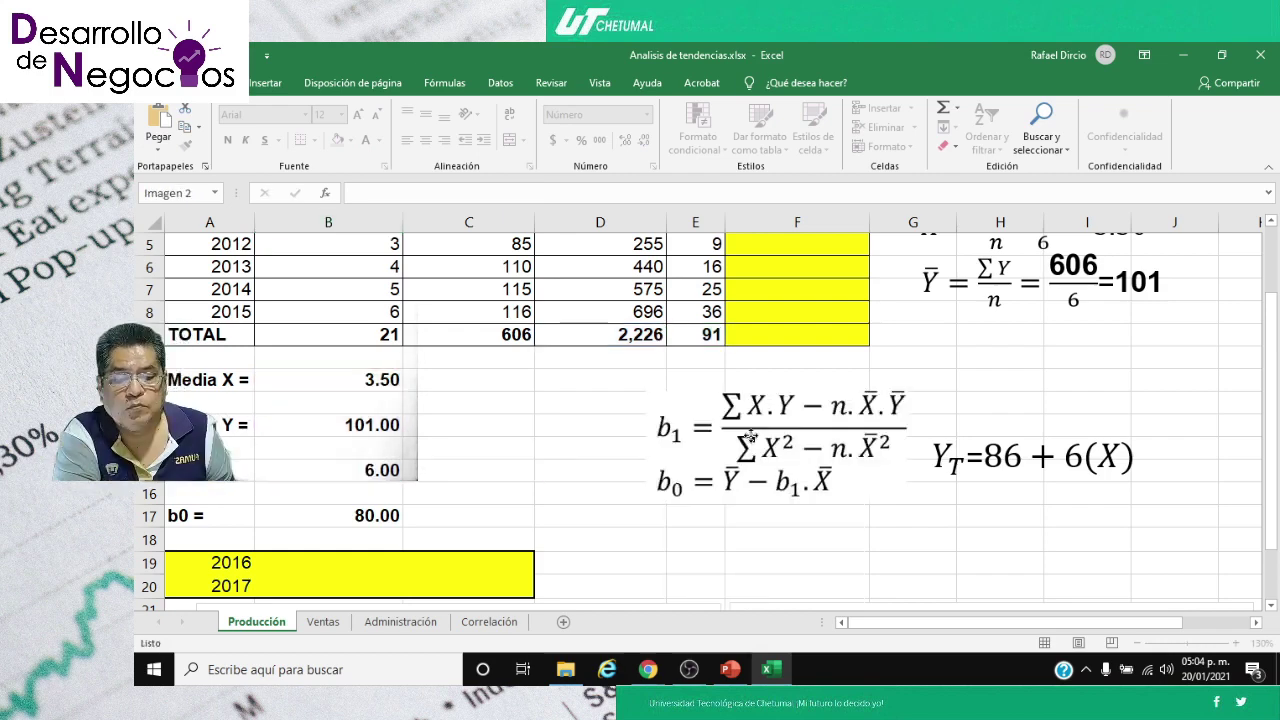
pyautogui.click(340, 465)
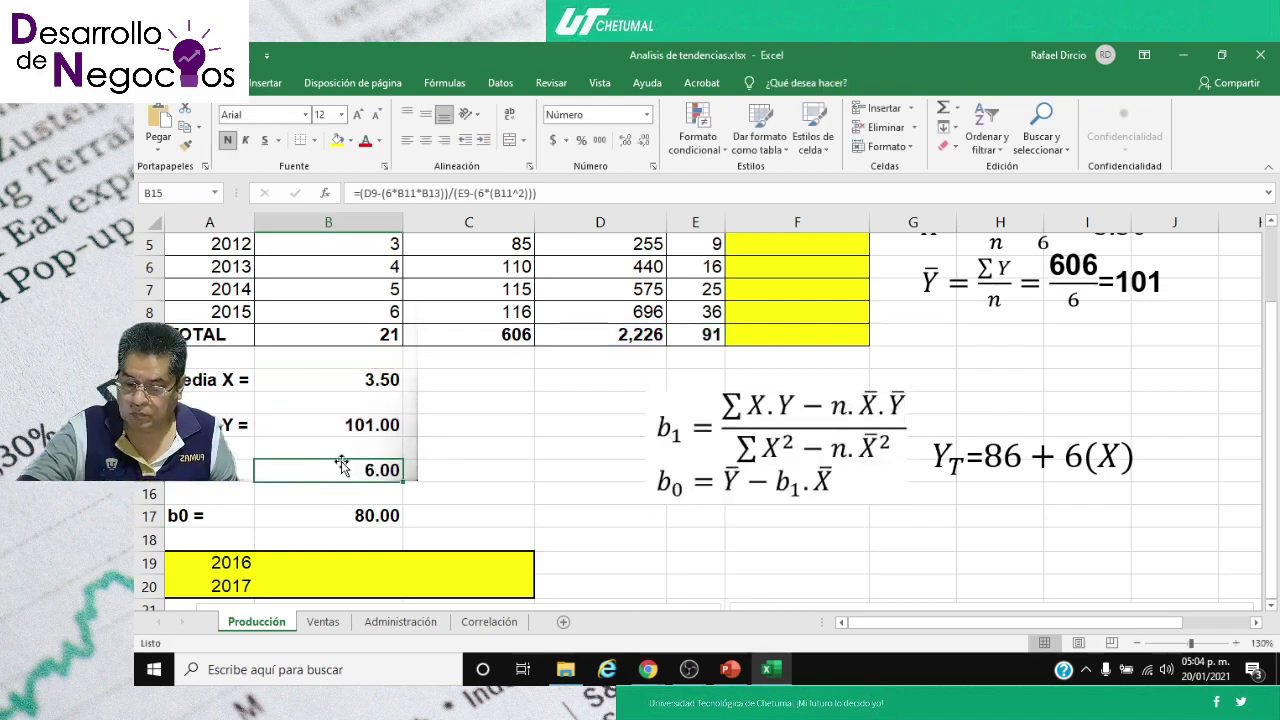
pyautogui.doubleClick(341, 465)
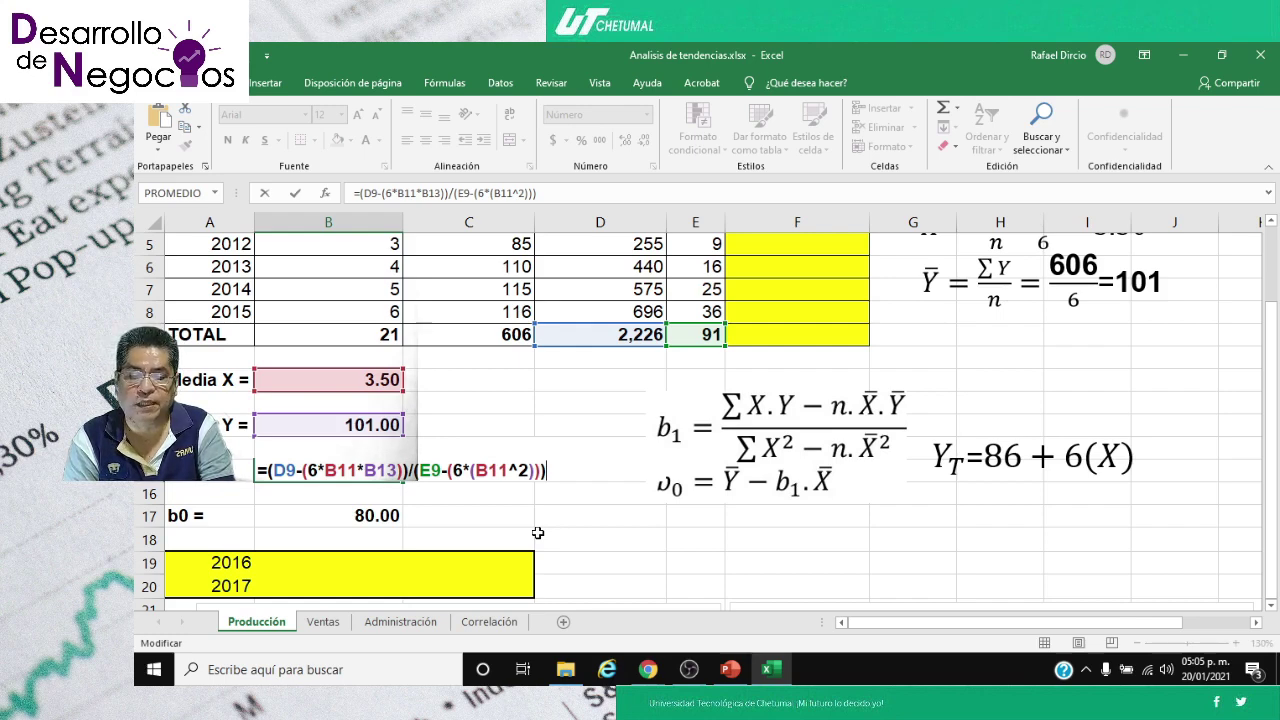
pyautogui.press('Return')
# - Check which cells the b0 formula in B17 references against the b0 equation
pyautogui.press('Down')
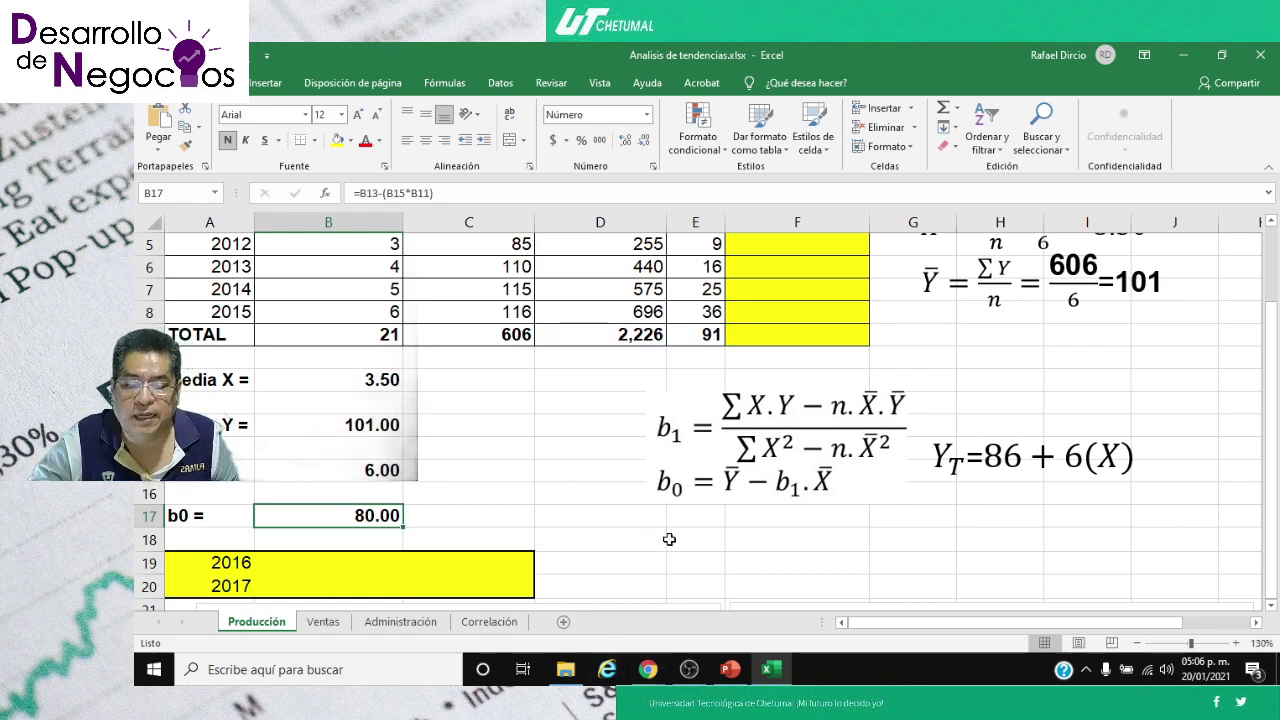
pyautogui.press('F2')
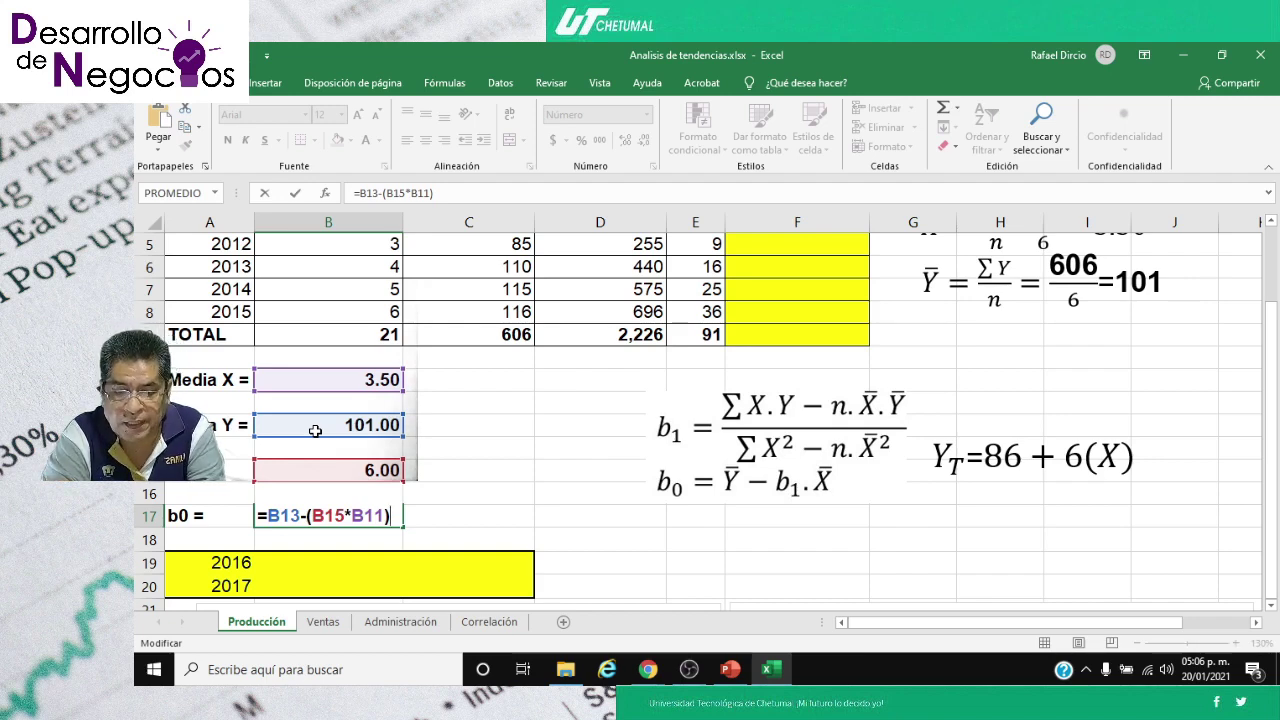
pyautogui.press('Return')
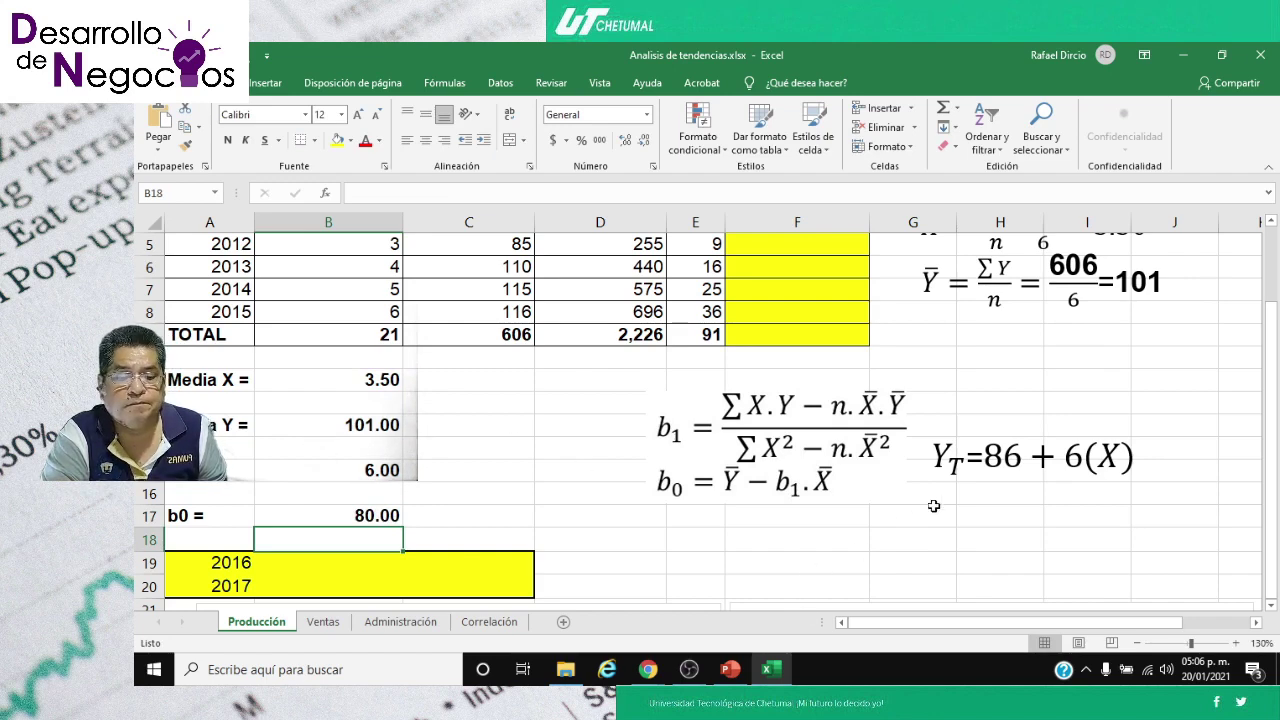
# - Change the constant in the Y_T trend equation to 80, so it reads Y_T=80+6(X)
pyautogui.click(1008, 458)
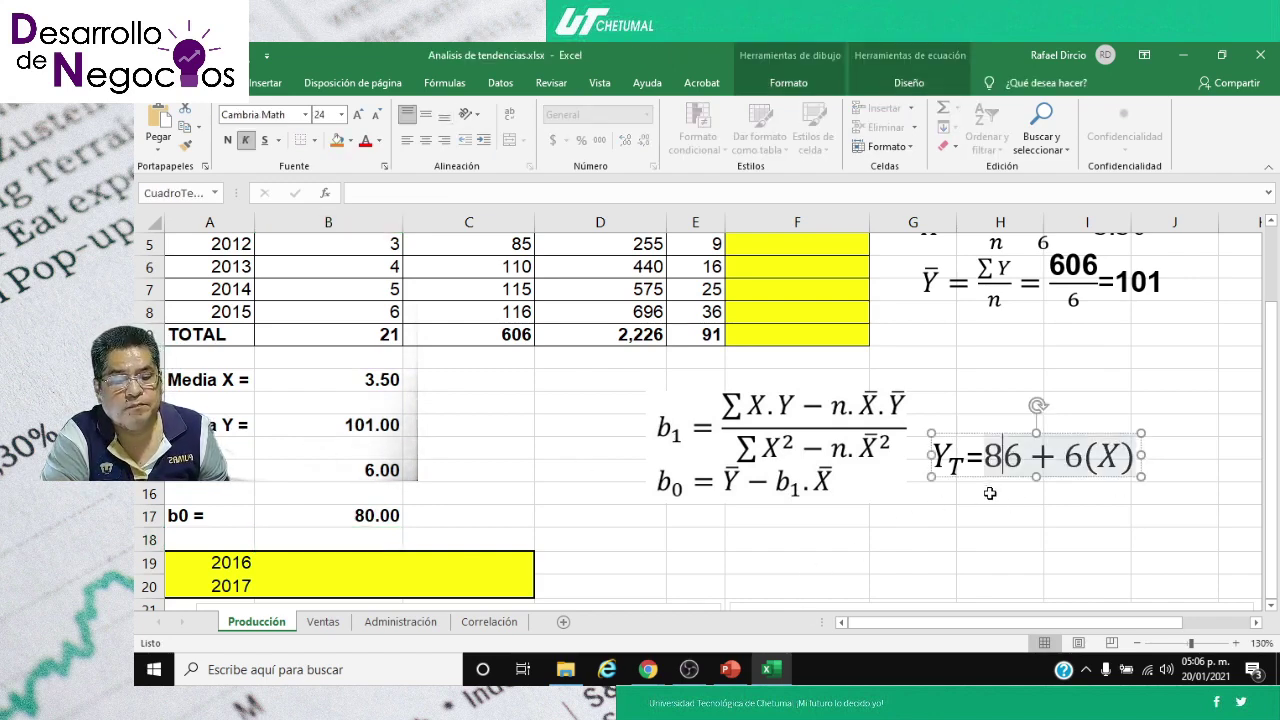
pyautogui.write('0')
pyautogui.press('Delete')
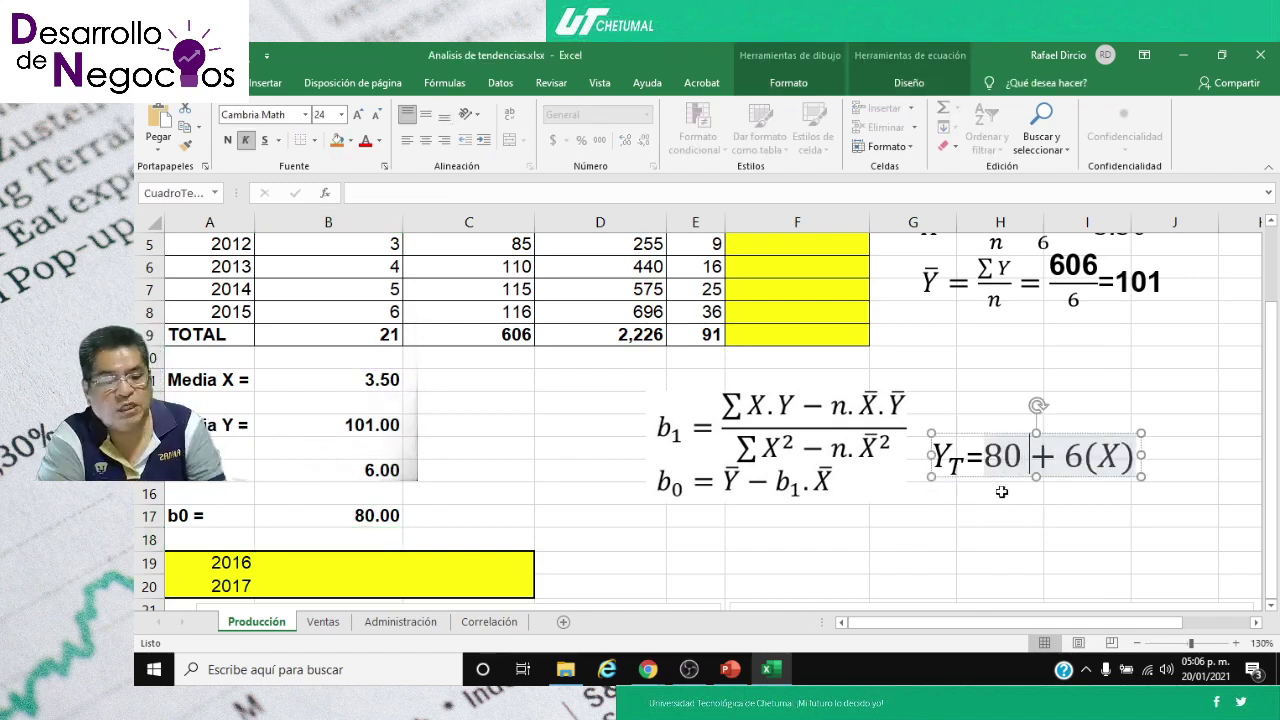
pyautogui.click(985, 519)
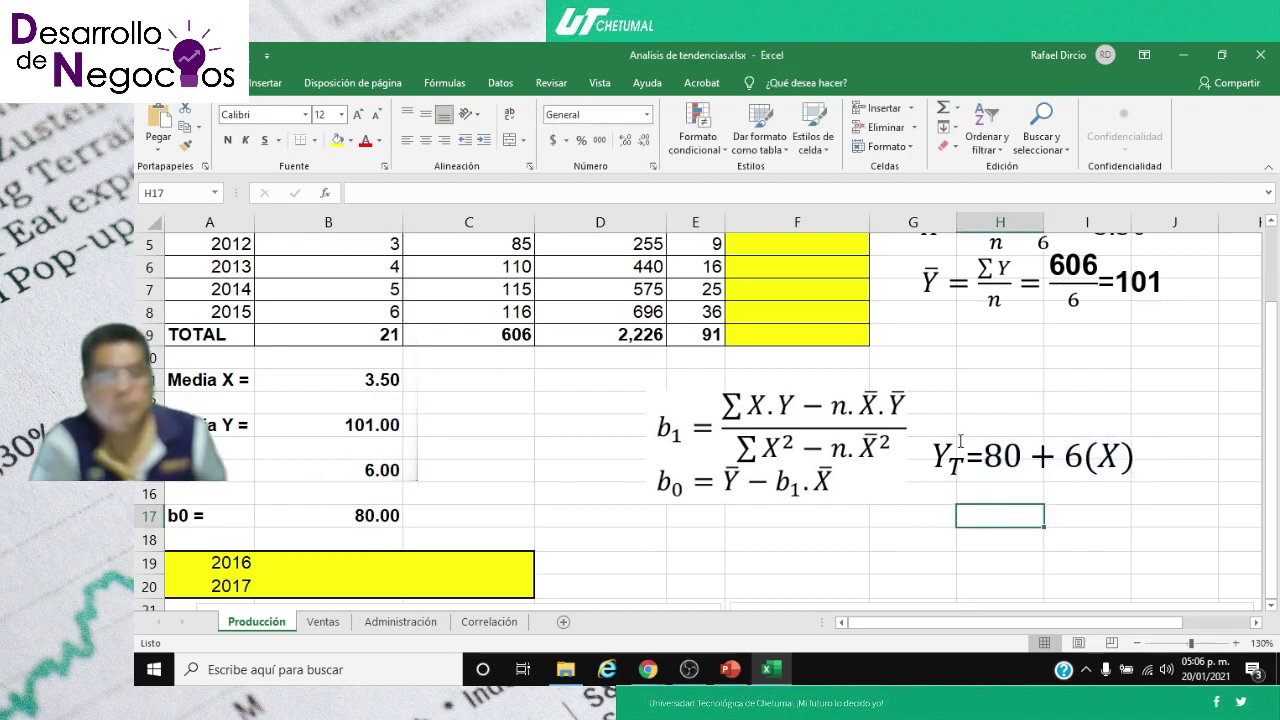
# - Move the b1 and b0 formula picture to columns G to J, between the Y mean equation and the Y_T equation
pyautogui.click(835, 437)
pyautogui.moveTo(835, 437); pyautogui.dragTo(1083, 313)
pyautogui.click(962, 513)
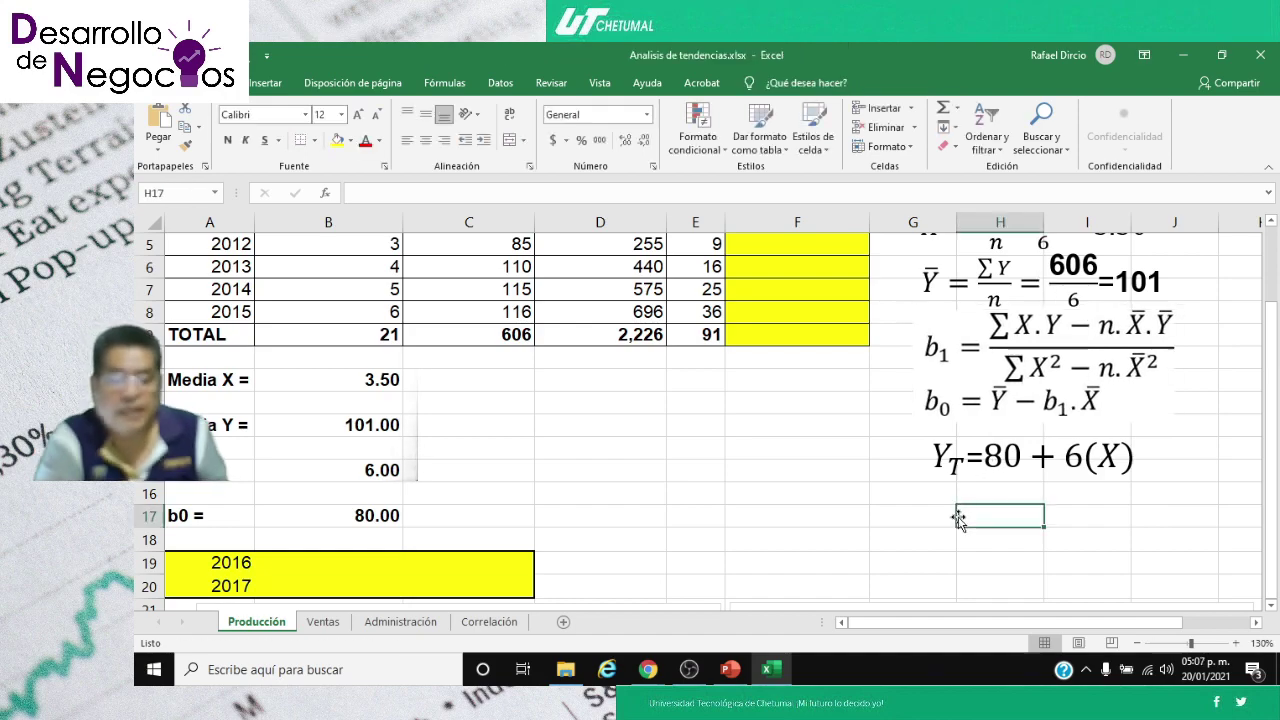
# - Review the full set of equations alongside the table and recheck the b1 and b0 formulas in B15 and B17
pyautogui.scroll(2, 962, 513)
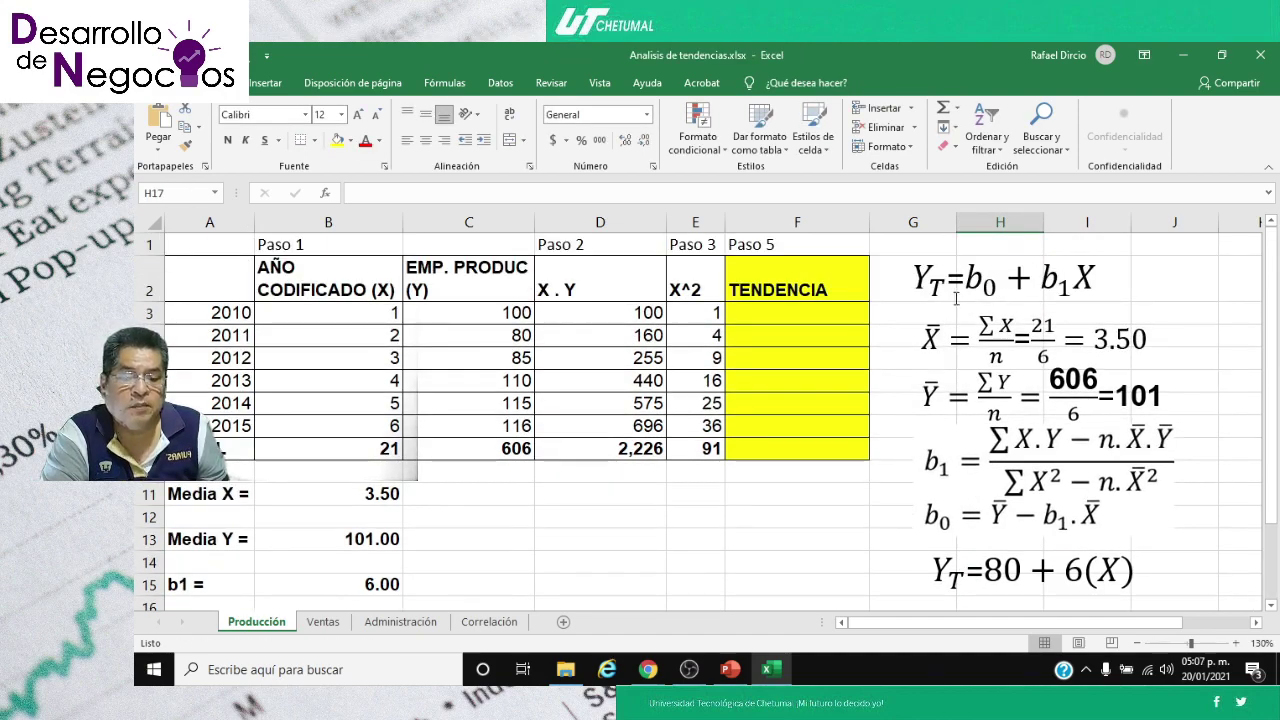
pyautogui.scroll(-2, 952, 305)
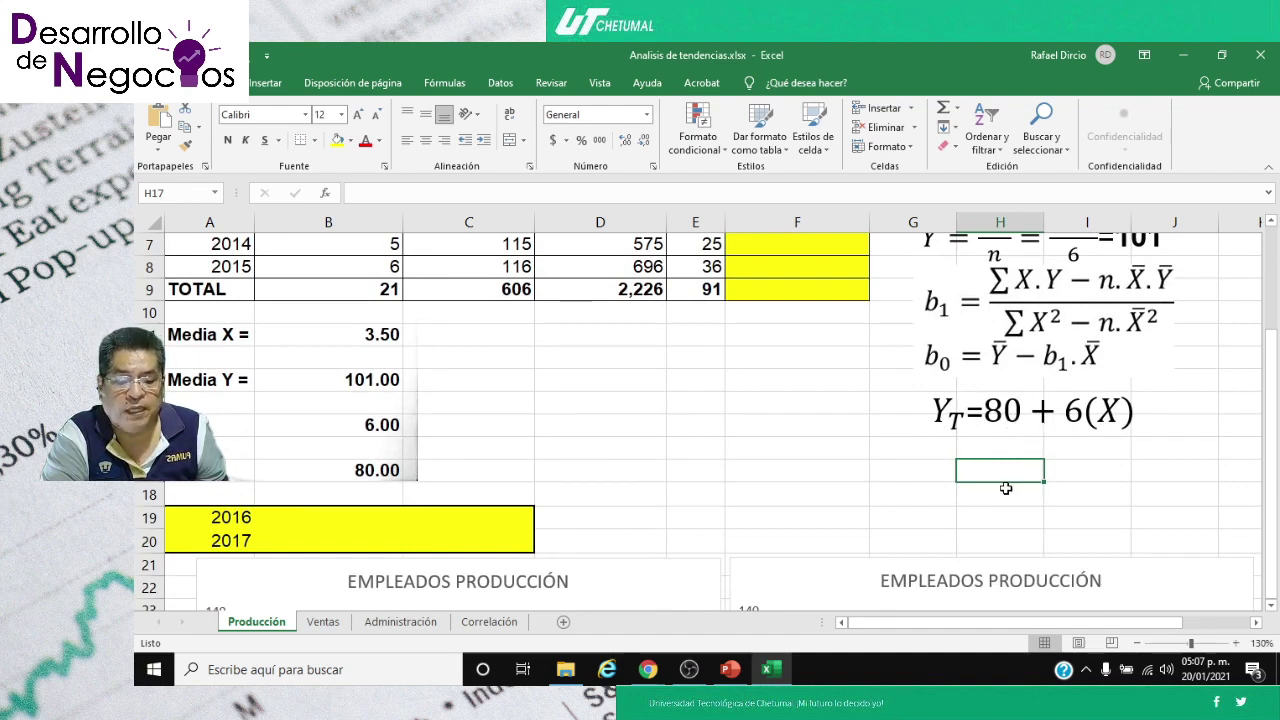
pyautogui.scroll(-2, 1003, 486)
pyautogui.scroll(3, 953, 485)
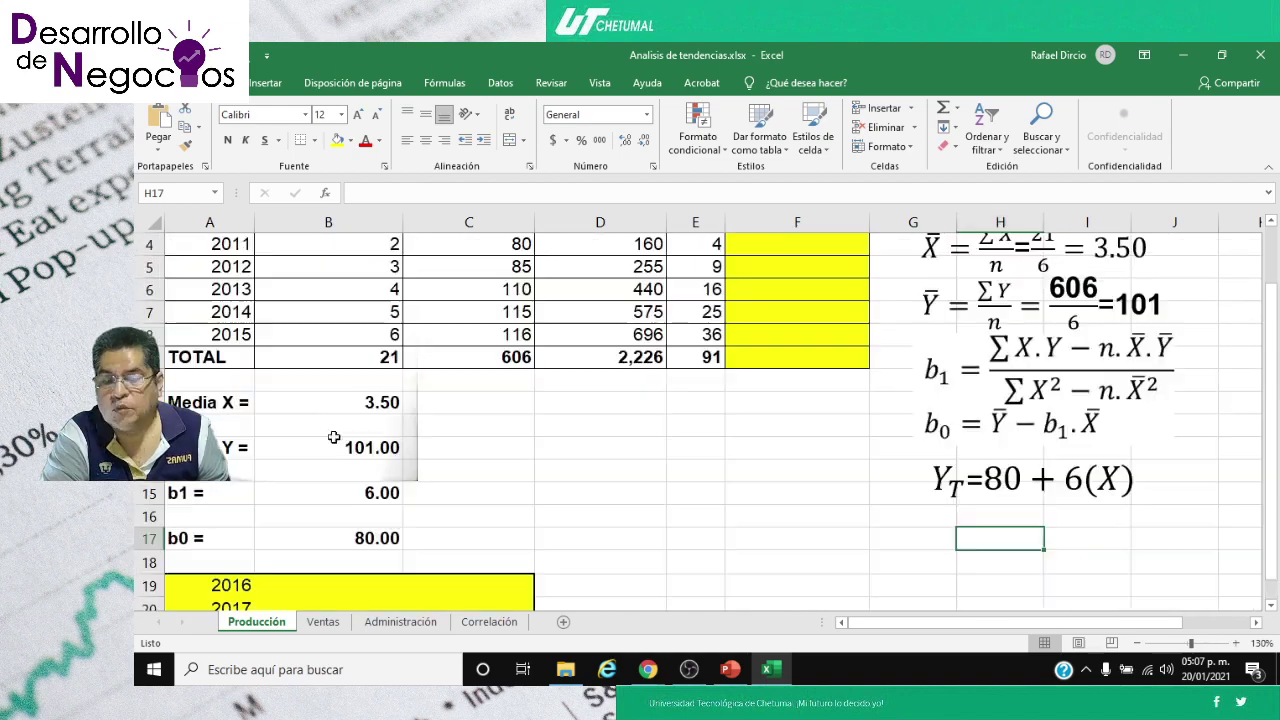
pyautogui.click(330, 496)
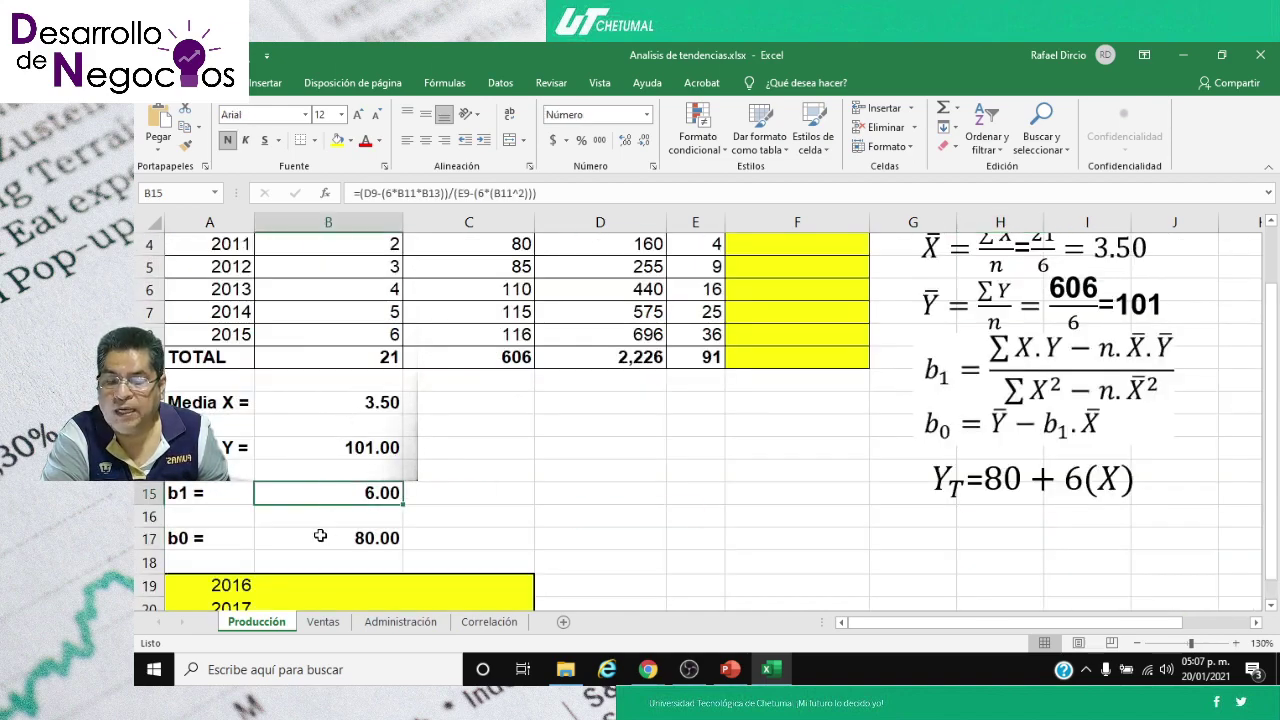
pyautogui.click(316, 537)
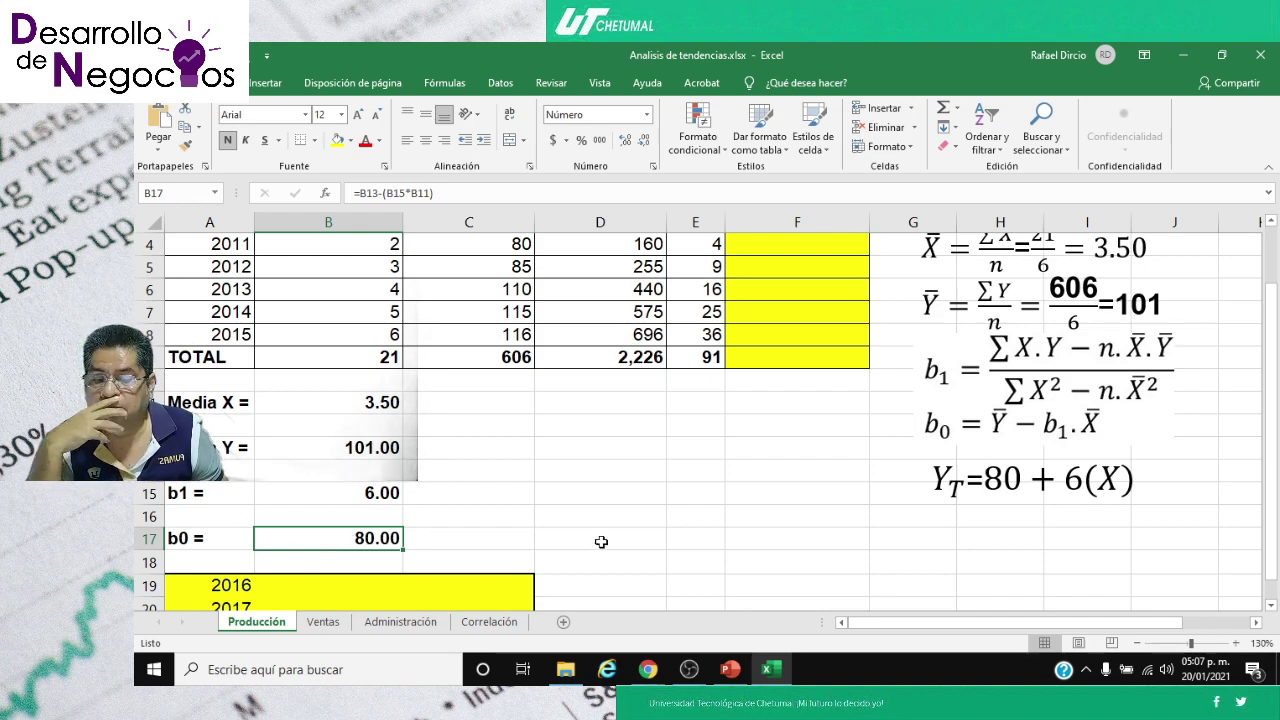
pyautogui.press('F2')
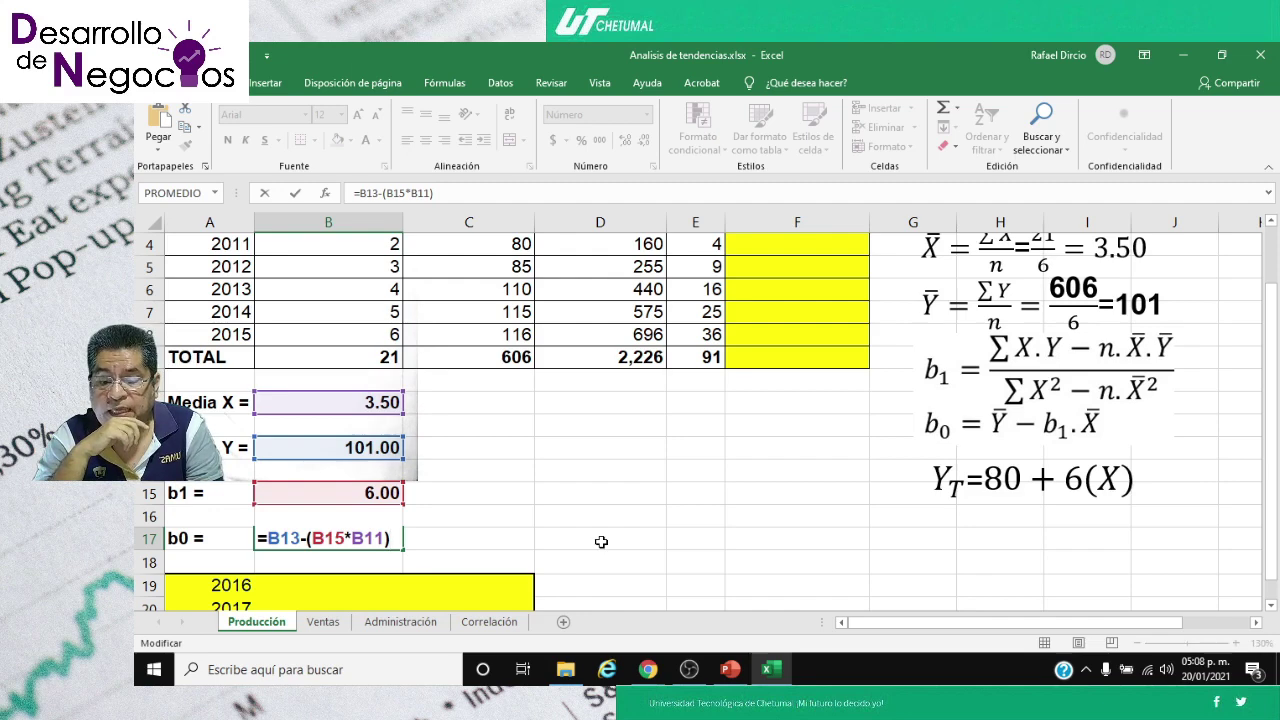
pyautogui.press('Return')
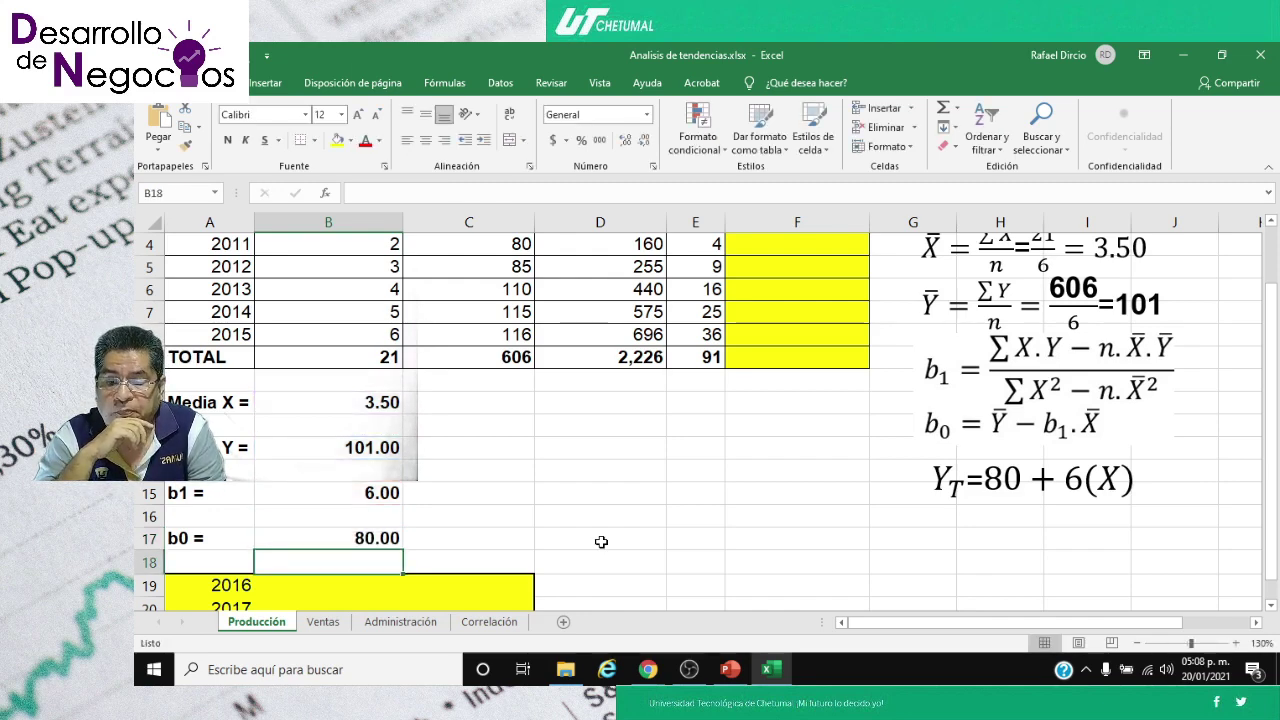
pyautogui.press('Down')
pyautogui.press('Right')
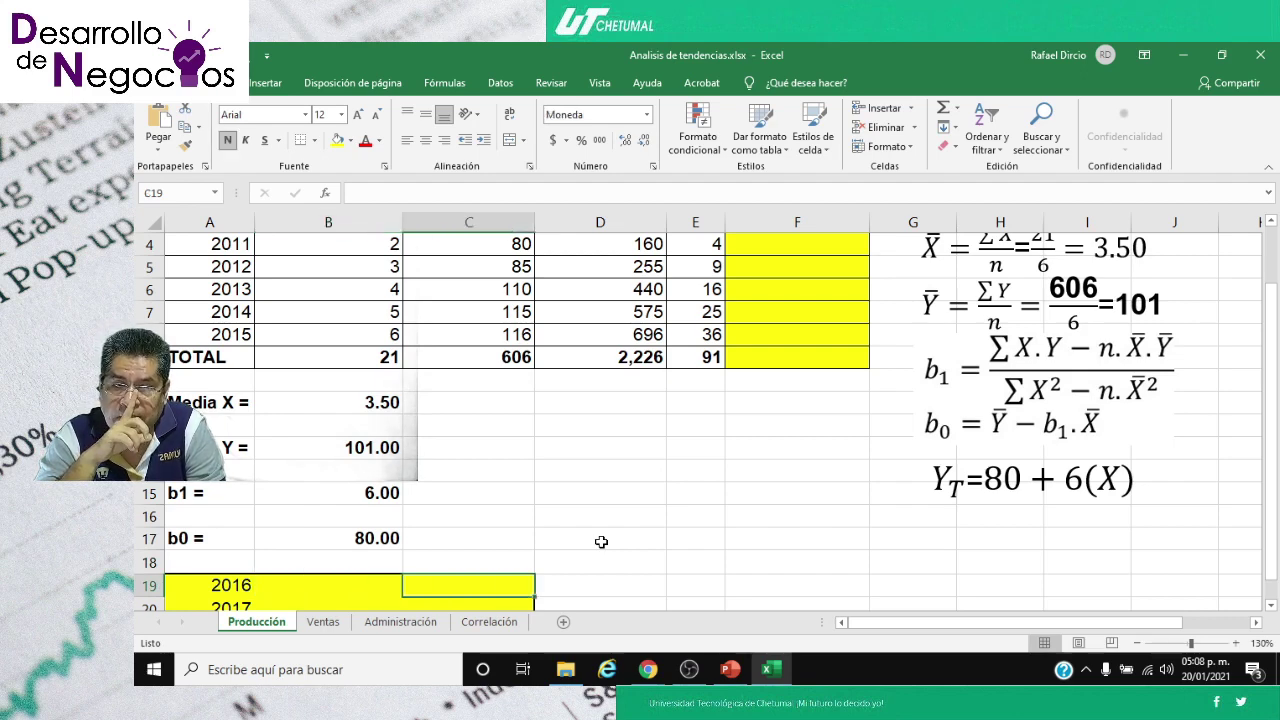
pyautogui.scroll(-1, 601, 542)
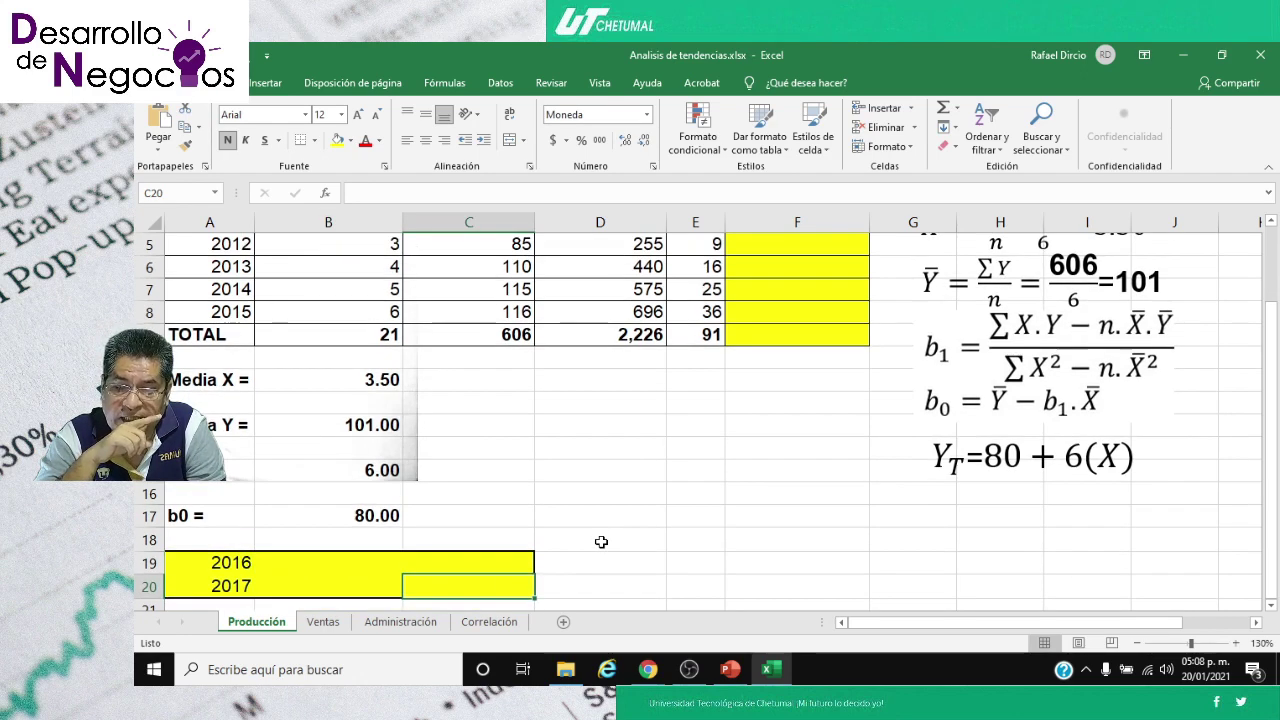
pyautogui.press('Up')
pyautogui.press('Right')
pyautogui.press('Right')
pyautogui.press('Right')
pyautogui.press('Right')
pyautogui.press('Right')
pyautogui.press('Right')
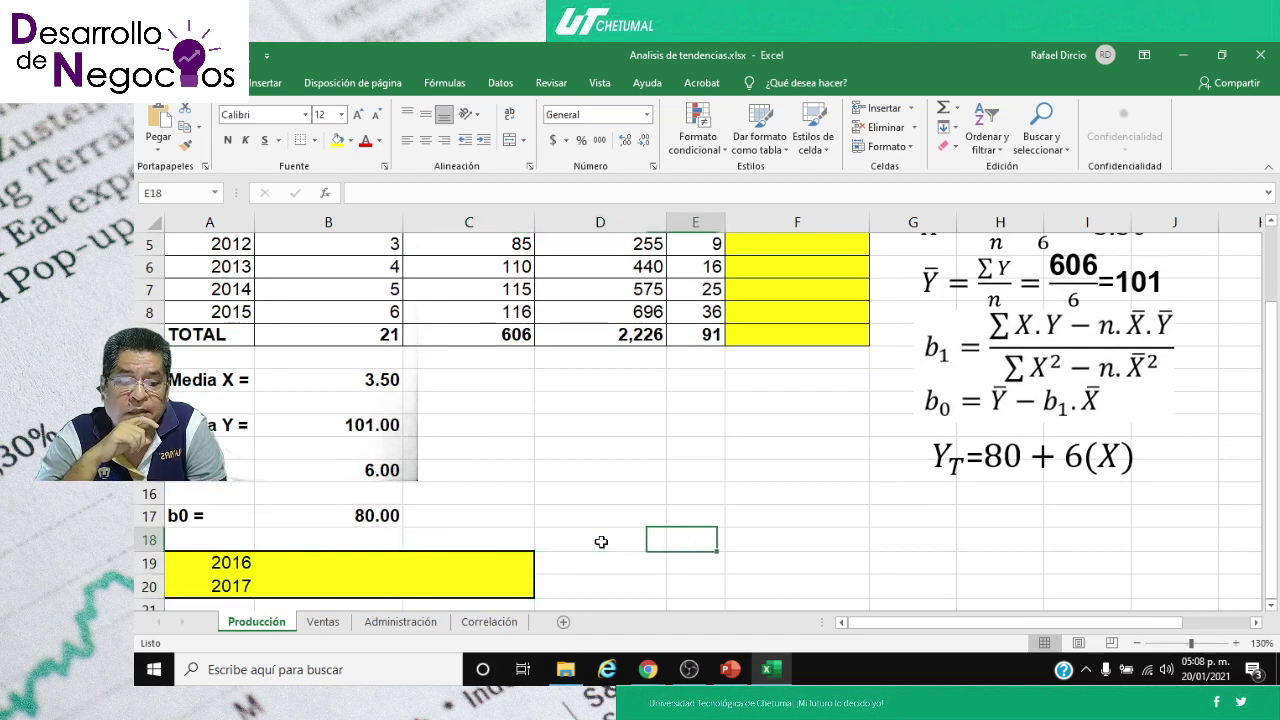
pyautogui.press('Up')
pyautogui.press('Up')
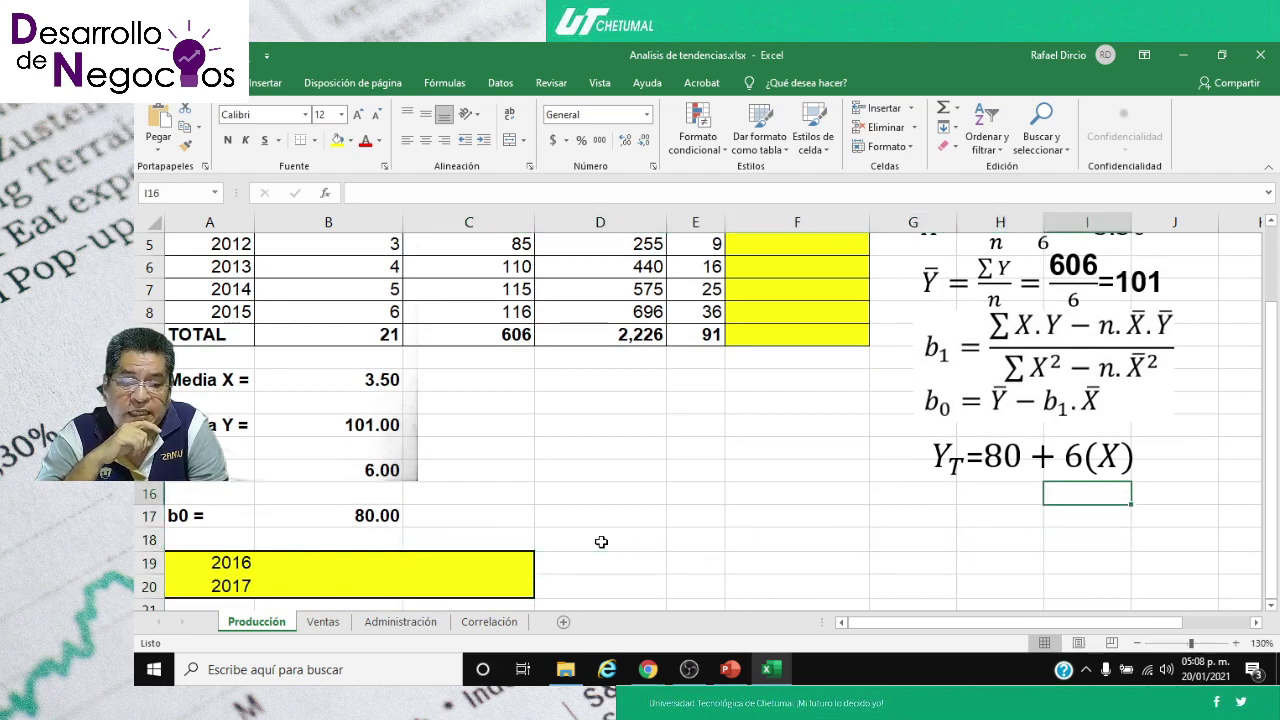
pyautogui.press('Left')
pyautogui.press('Up')
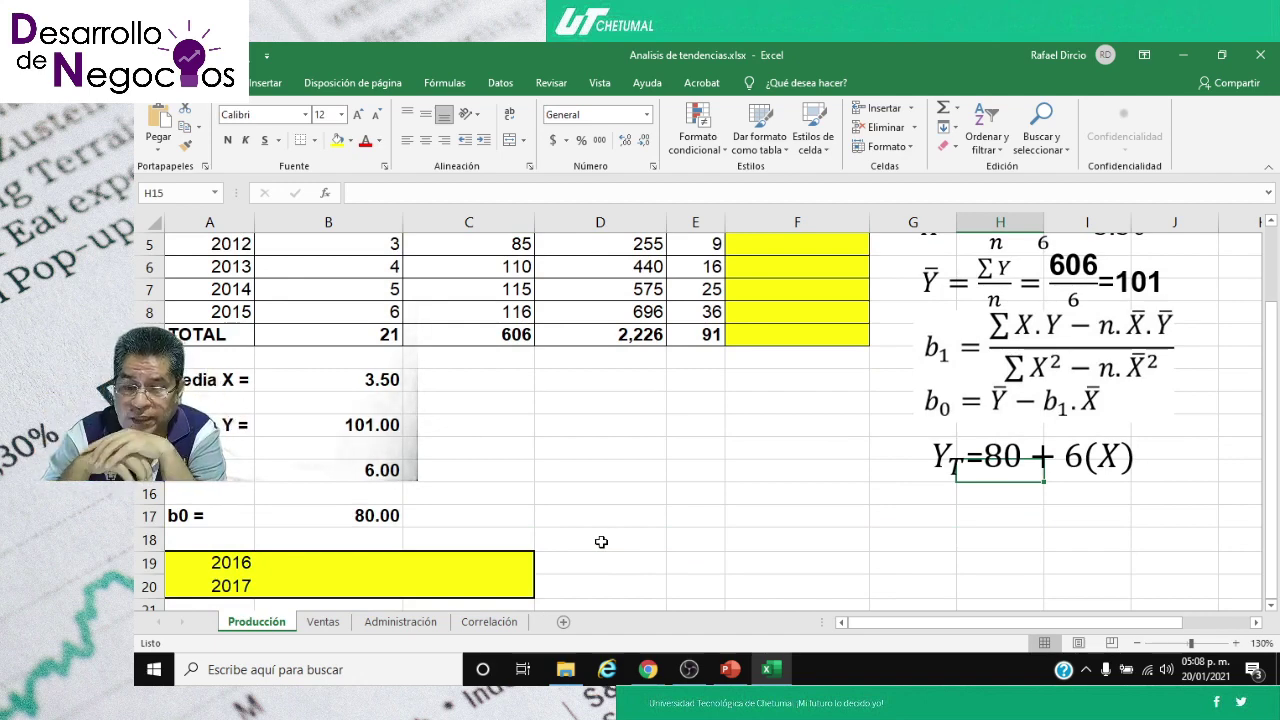
pyautogui.press('Down')
pyautogui.press('Down')
pyautogui.press('Down')
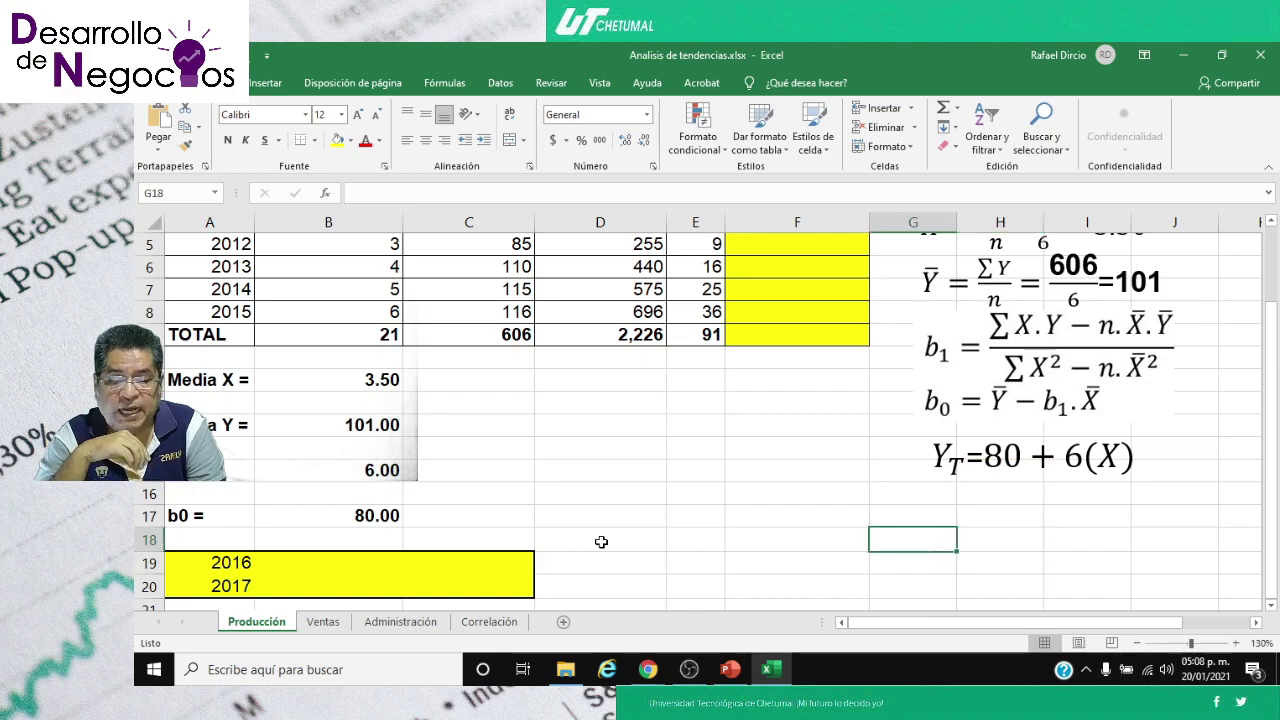
pyautogui.press('Left')
pyautogui.press('Left')
pyautogui.press('Left')
pyautogui.press('Left')
pyautogui.press('Left')
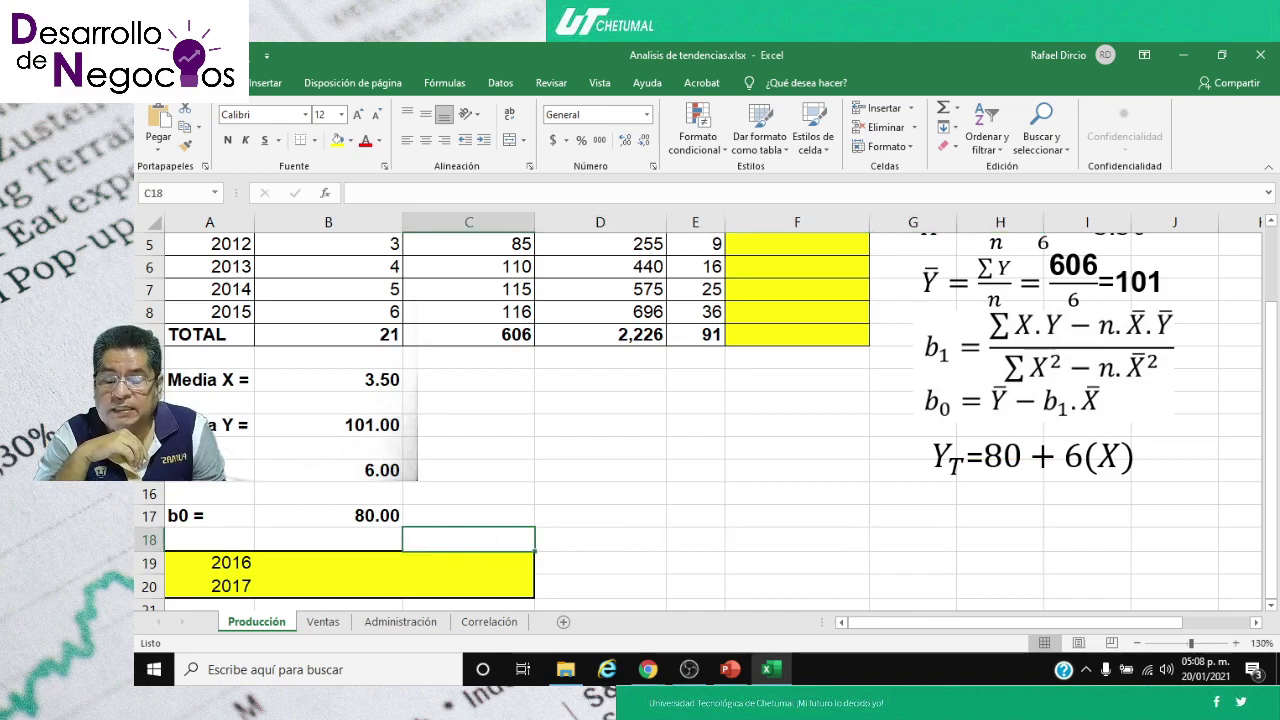
# - Enter the coded X values 7 for 2016 in B19 and 8 for 2017 in B20
pyautogui.scroll(2, 620, 275)
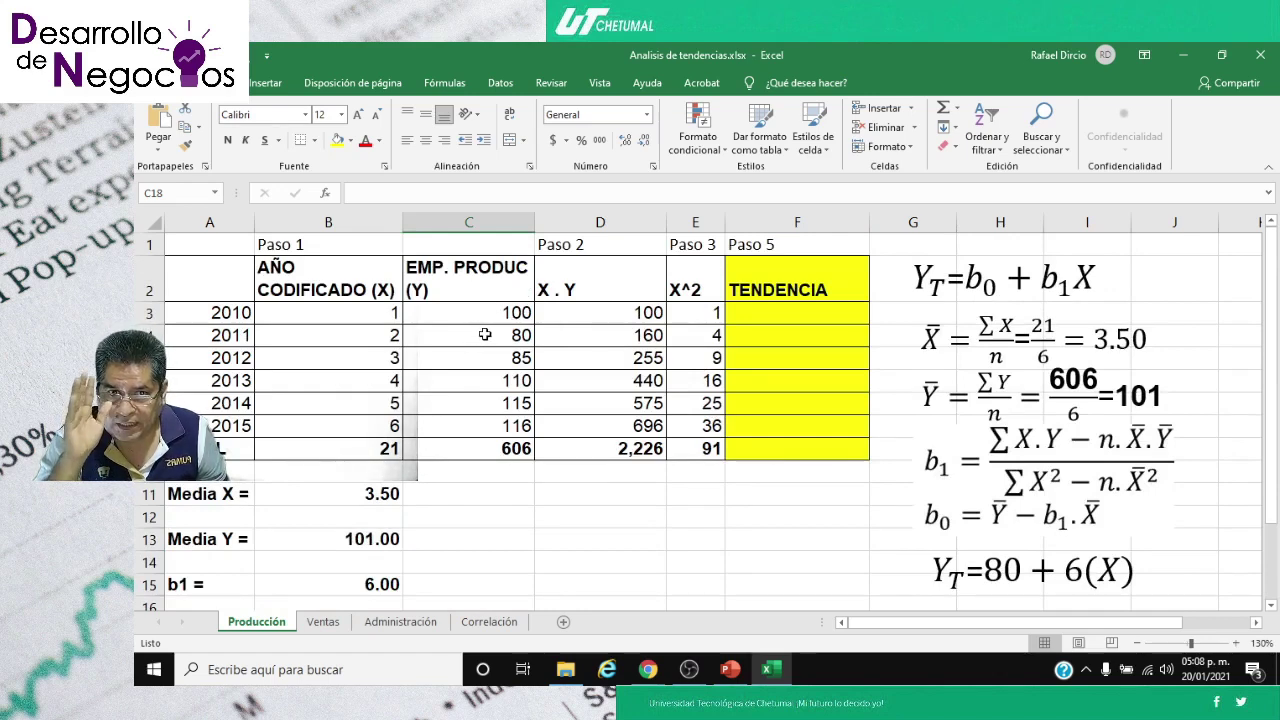
pyautogui.scroll(-1, 484, 335)
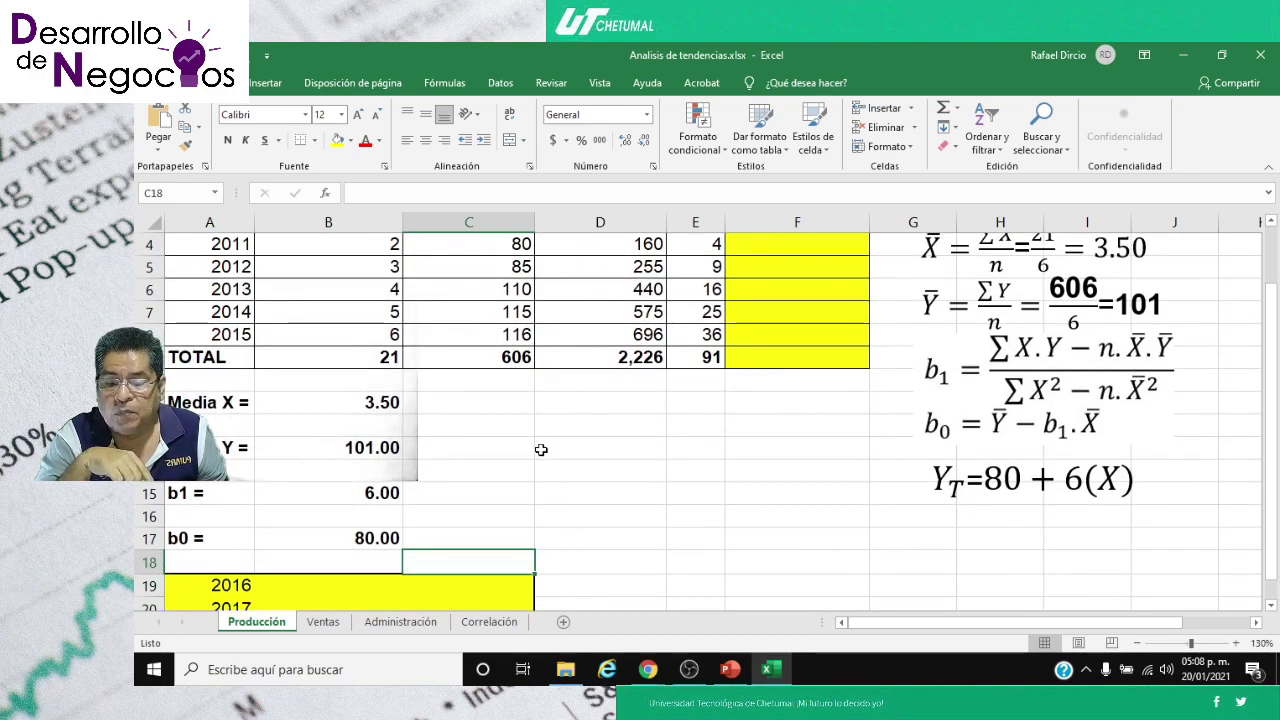
pyautogui.scroll(-1, 537, 451)
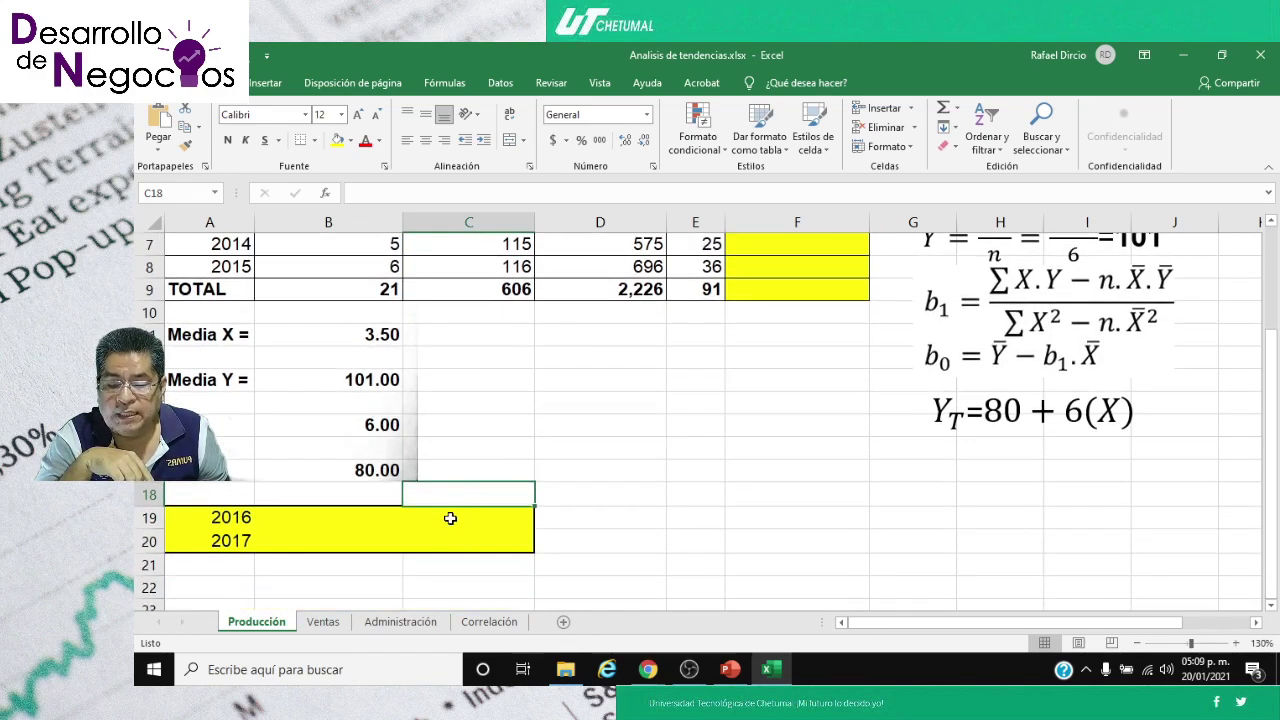
pyautogui.click(450, 518)
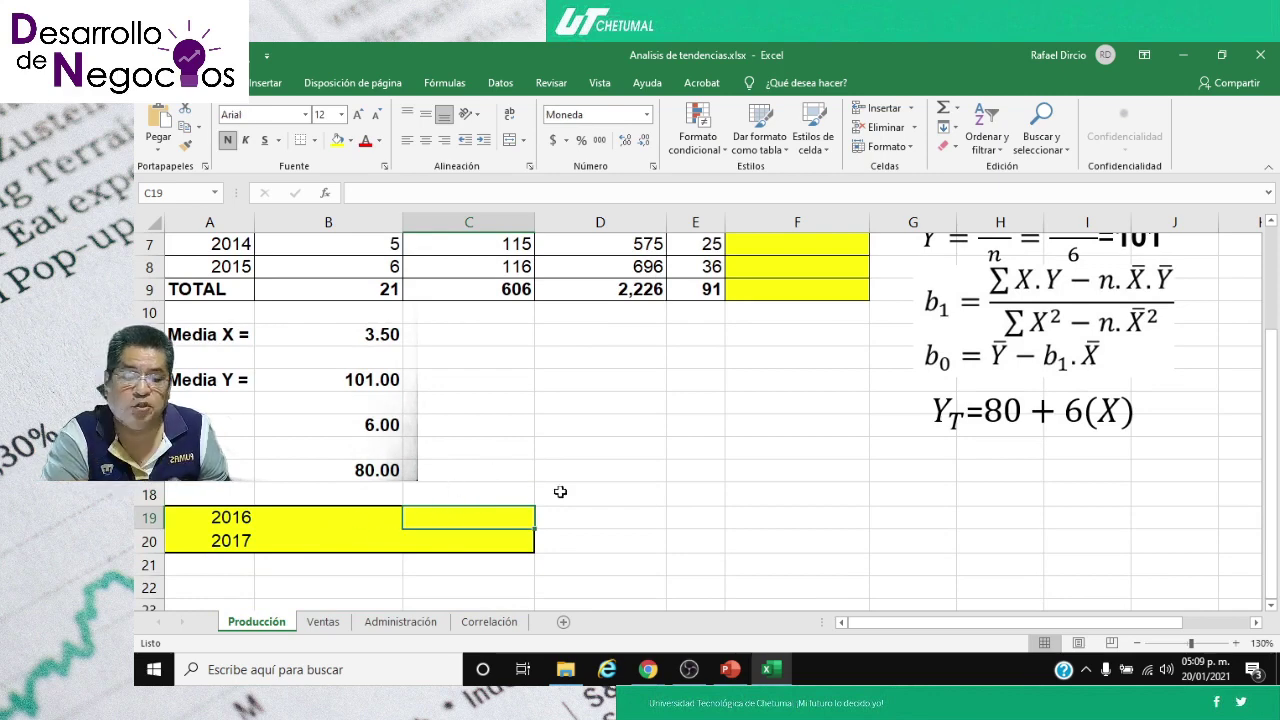
pyautogui.click(358, 517)
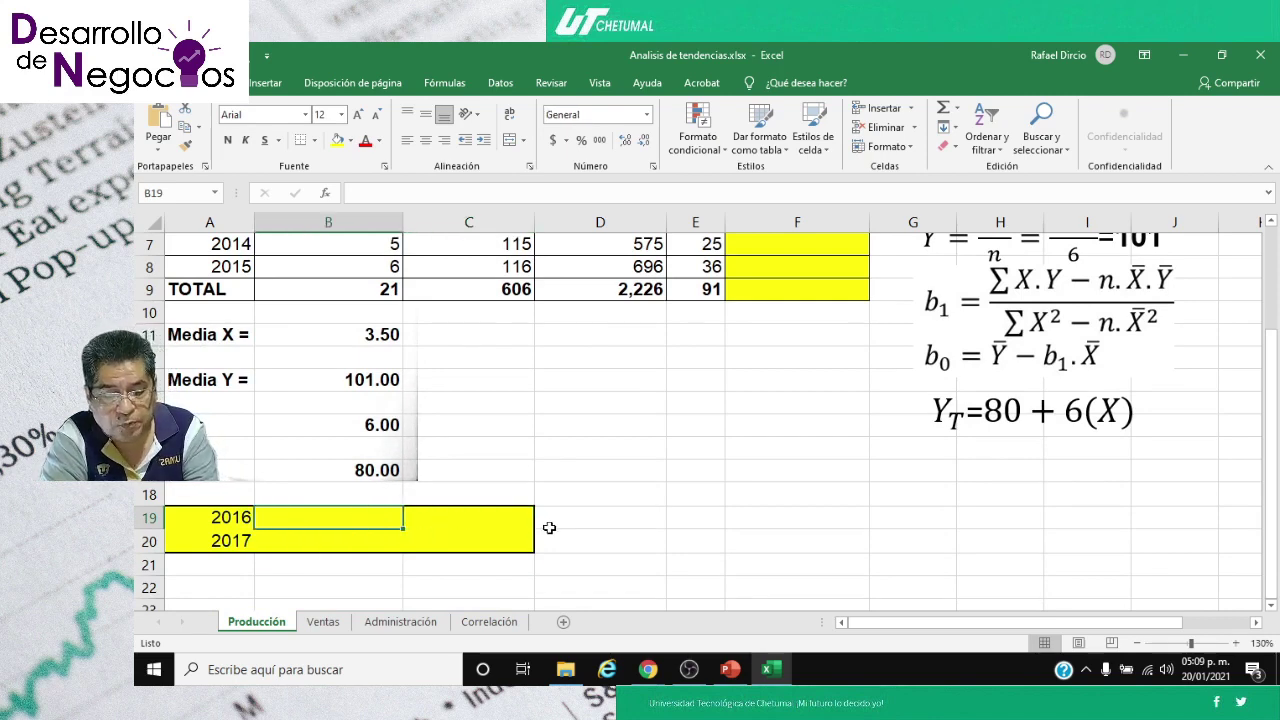
pyautogui.write('7')
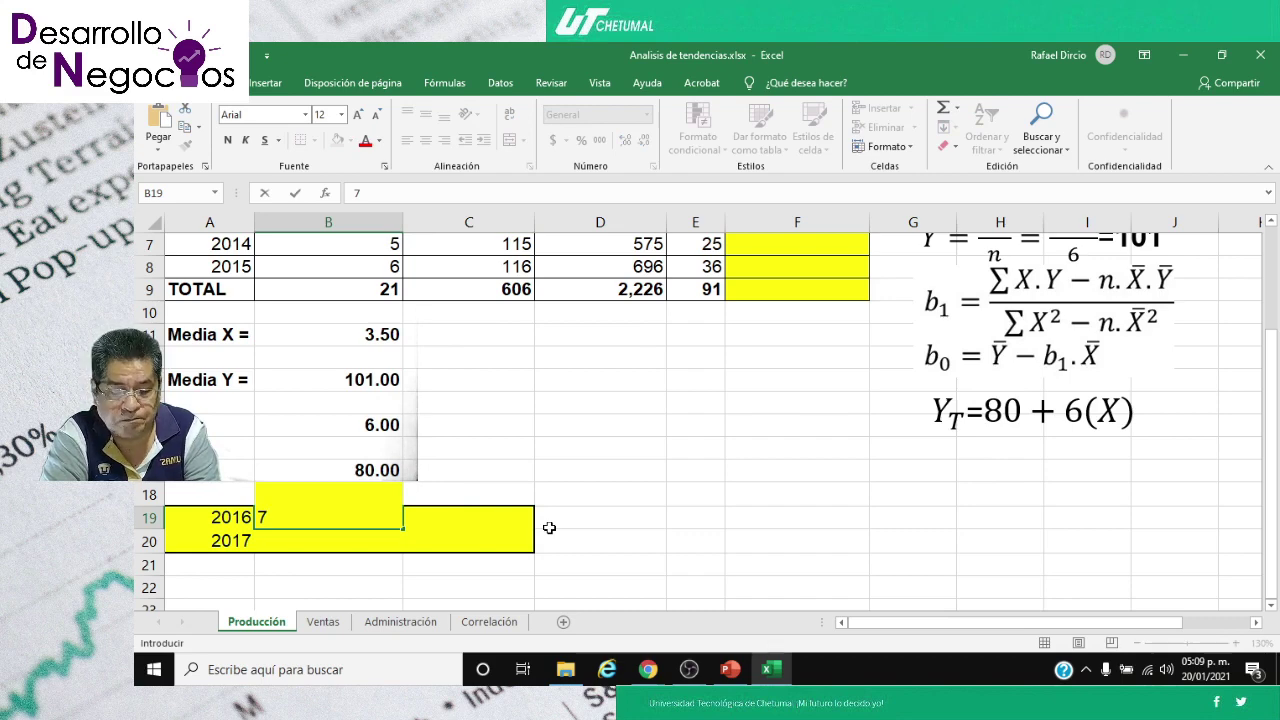
pyautogui.press('Left')
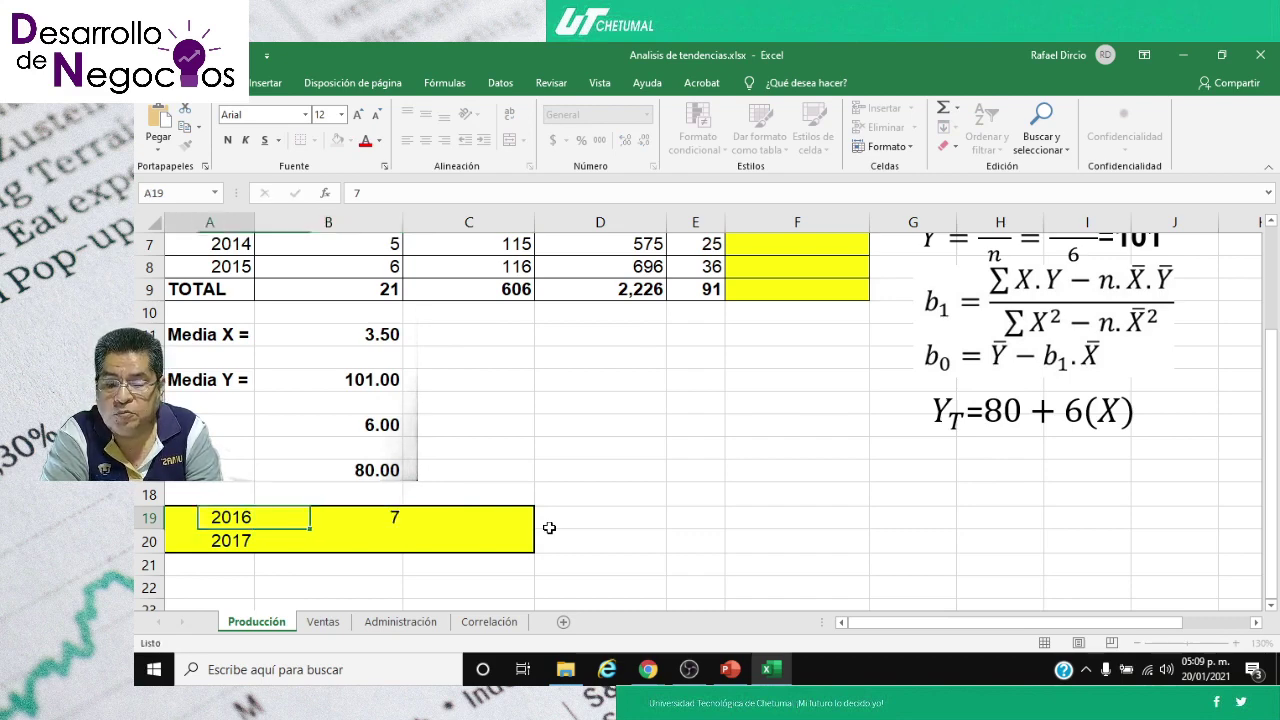
pyautogui.press('Right')
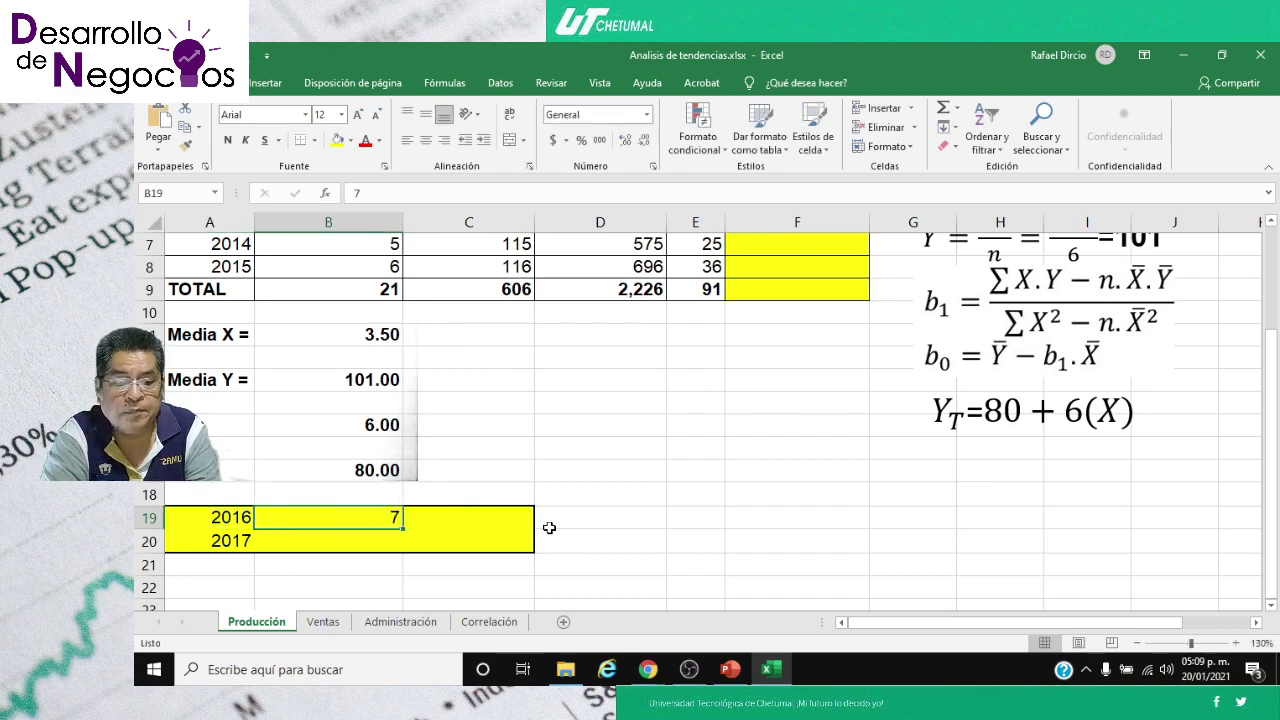
pyautogui.press('Down')
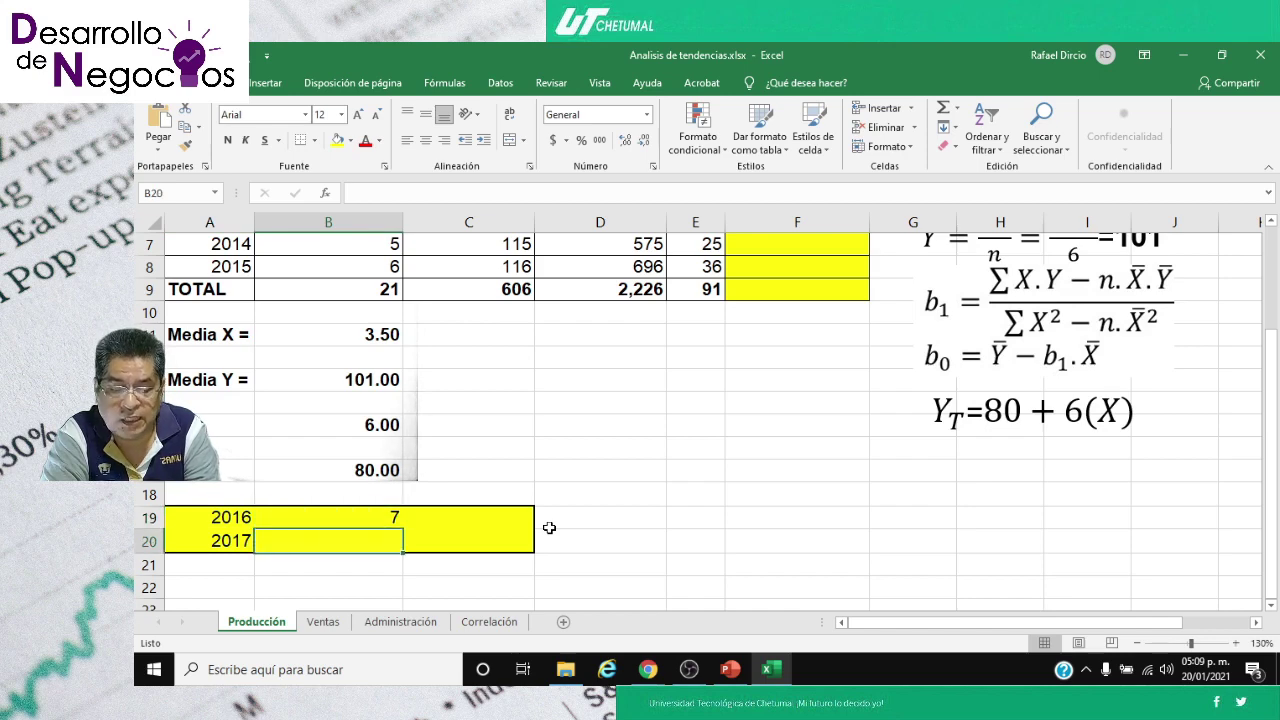
pyautogui.write('8')
pyautogui.press('Right')
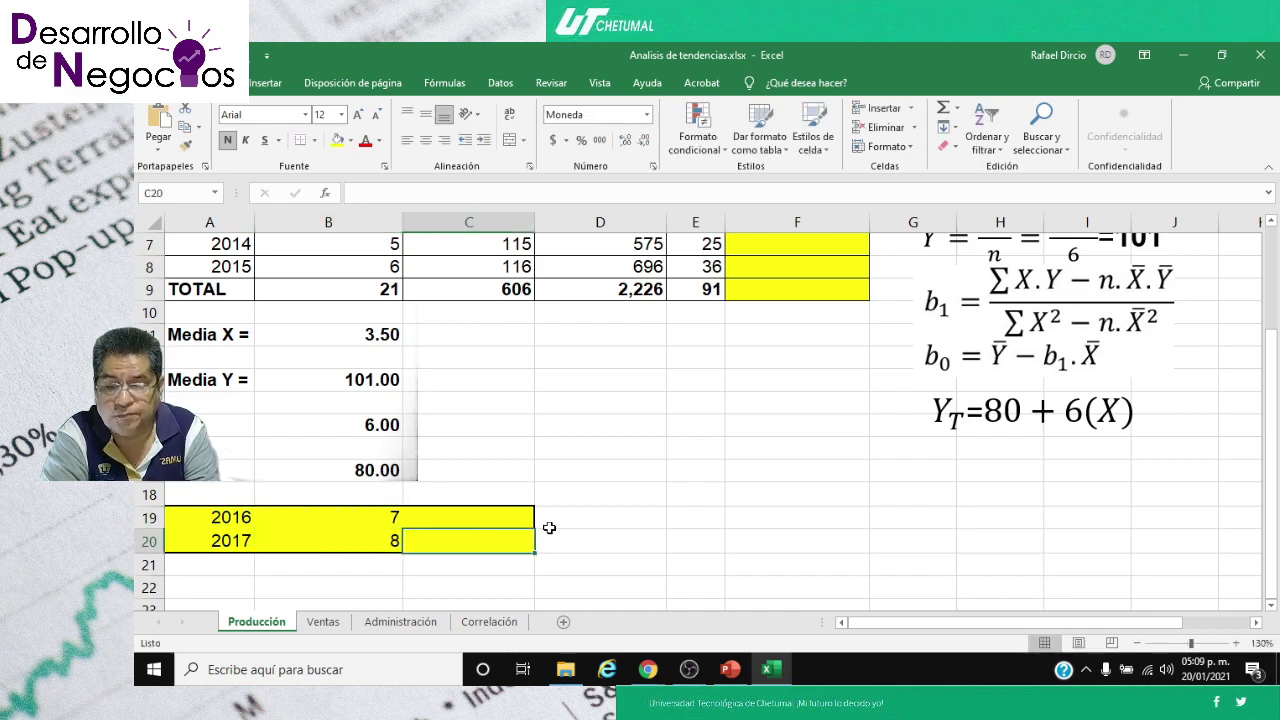
pyautogui.click(210, 522)
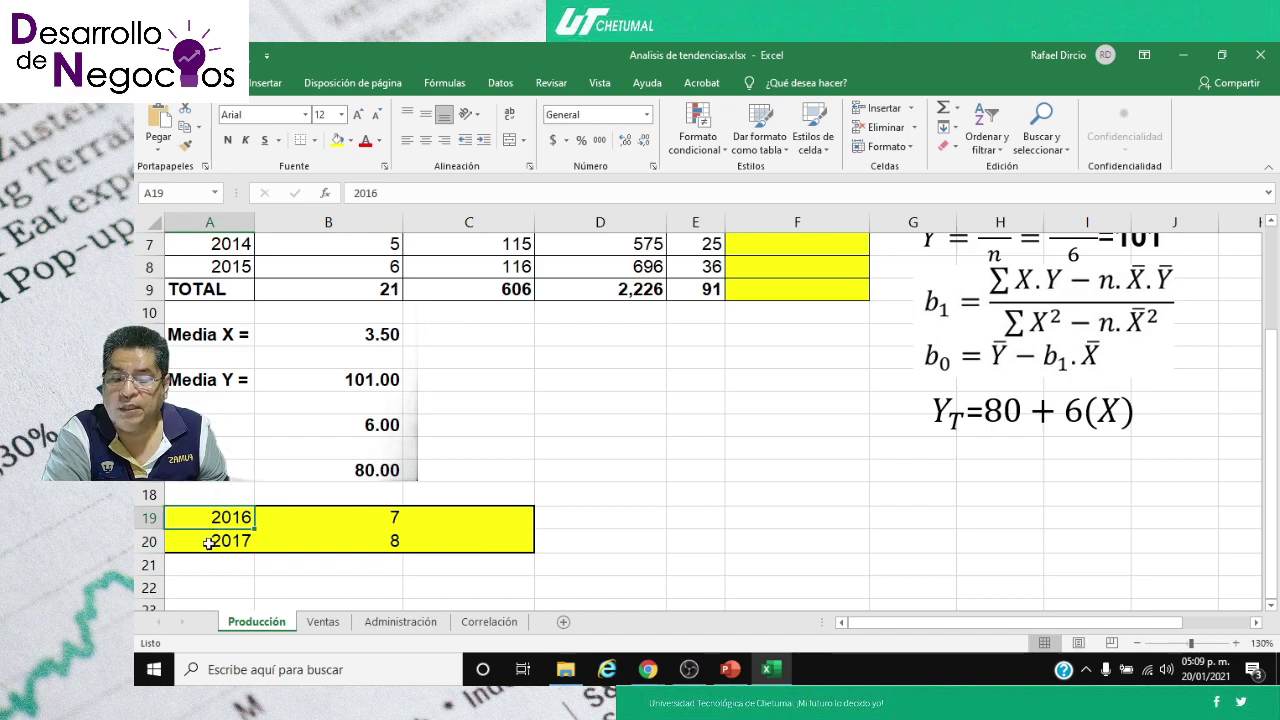
# - Calculate the 2016 forecast in C19 with the formula =80+(6*B19), following the Y_T trend equation
pyautogui.click(437, 519)
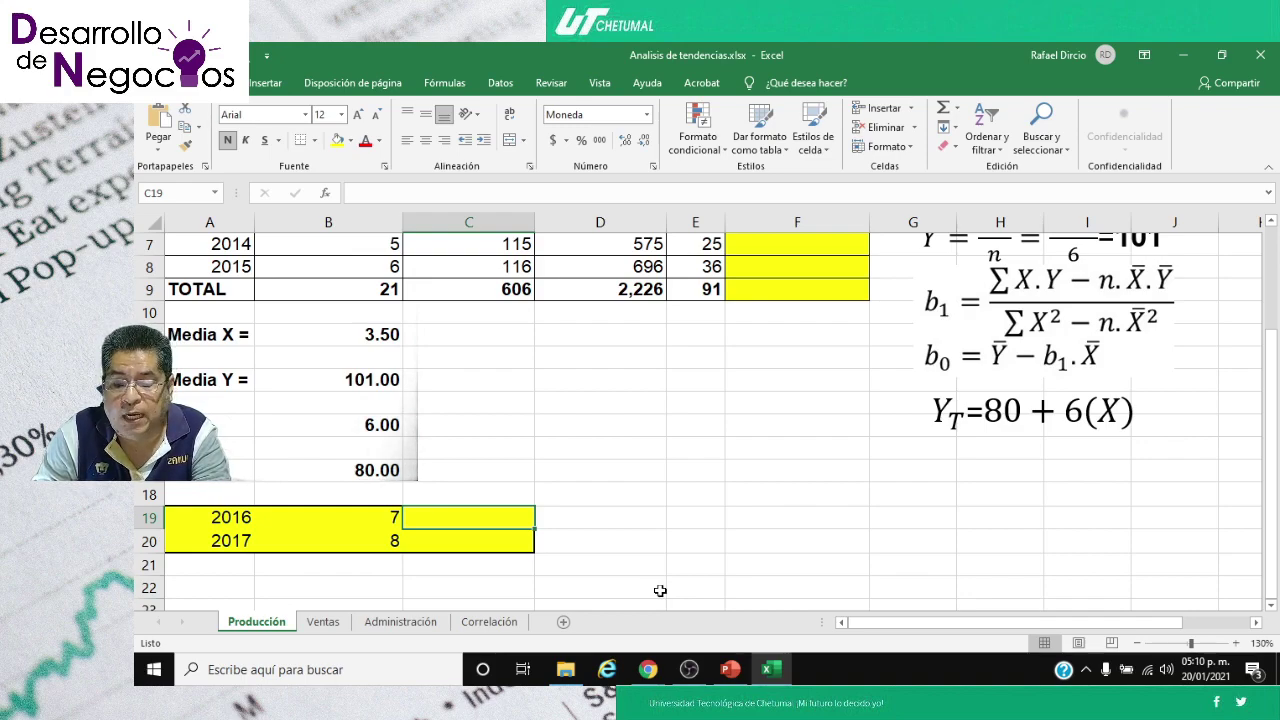
pyautogui.write('=')
pyautogui.scroll(2, 629, 559)
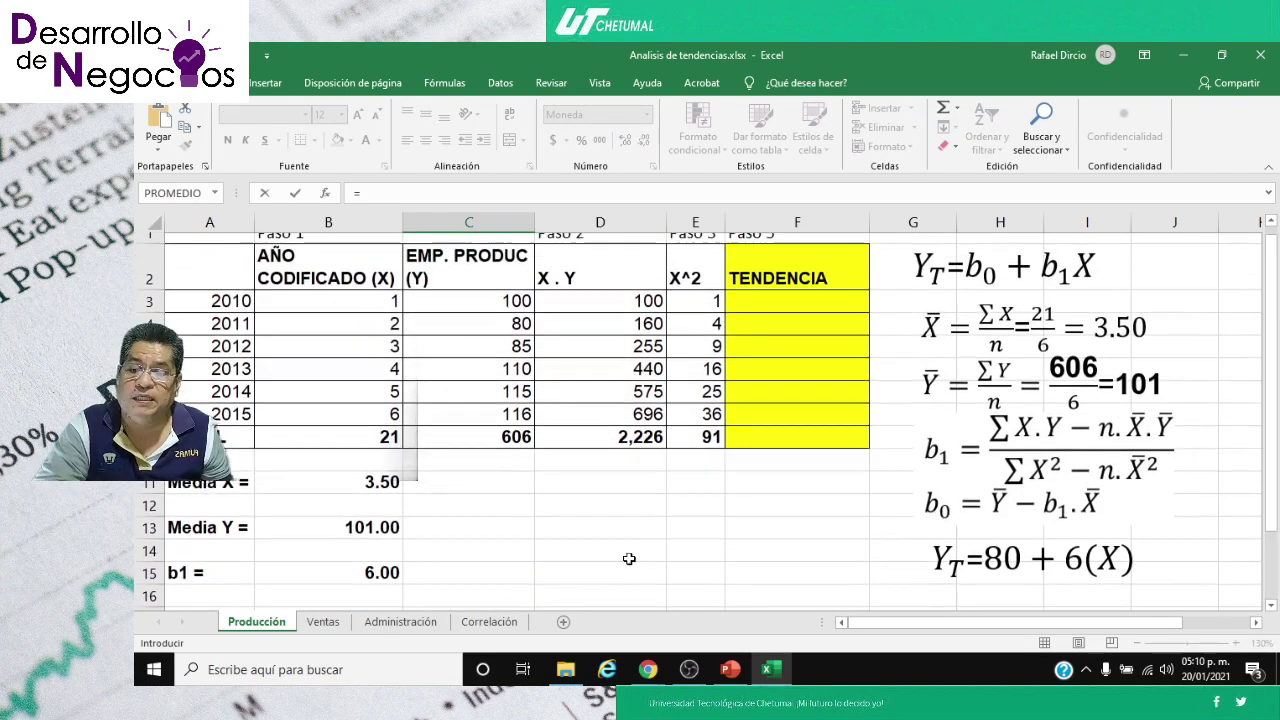
pyautogui.scroll(-3, 482, 348)
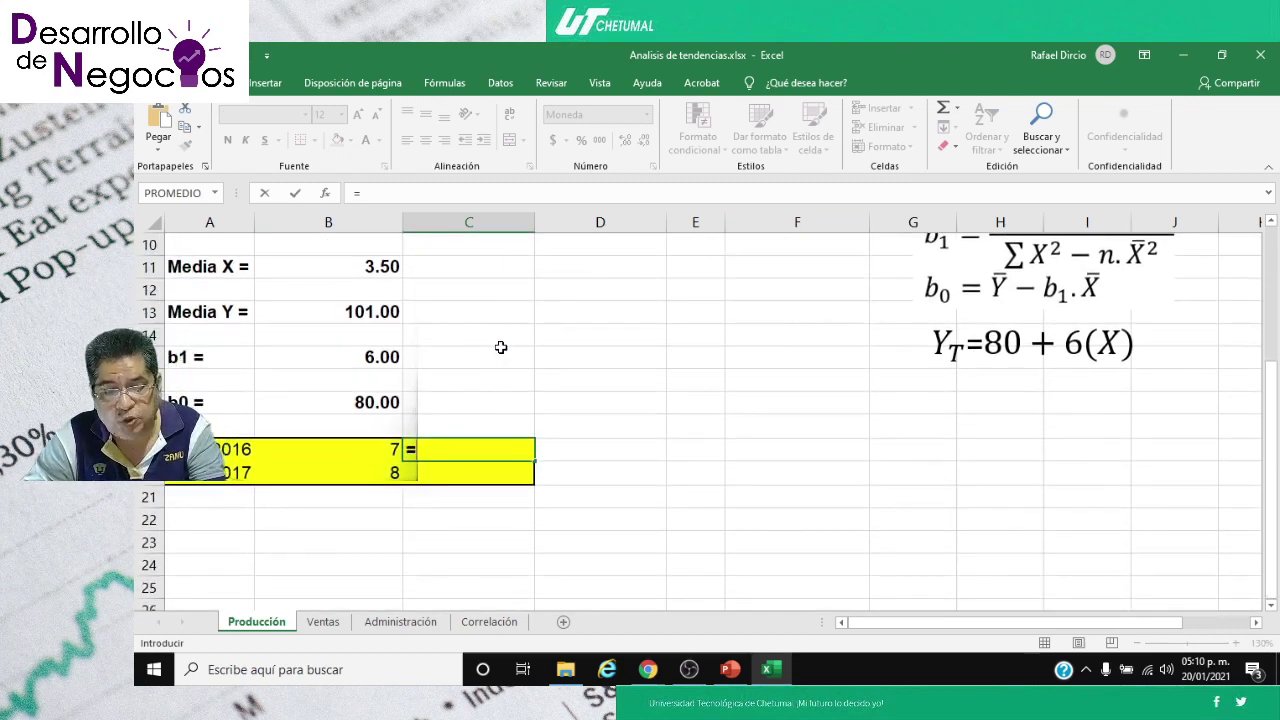
pyautogui.write('80')
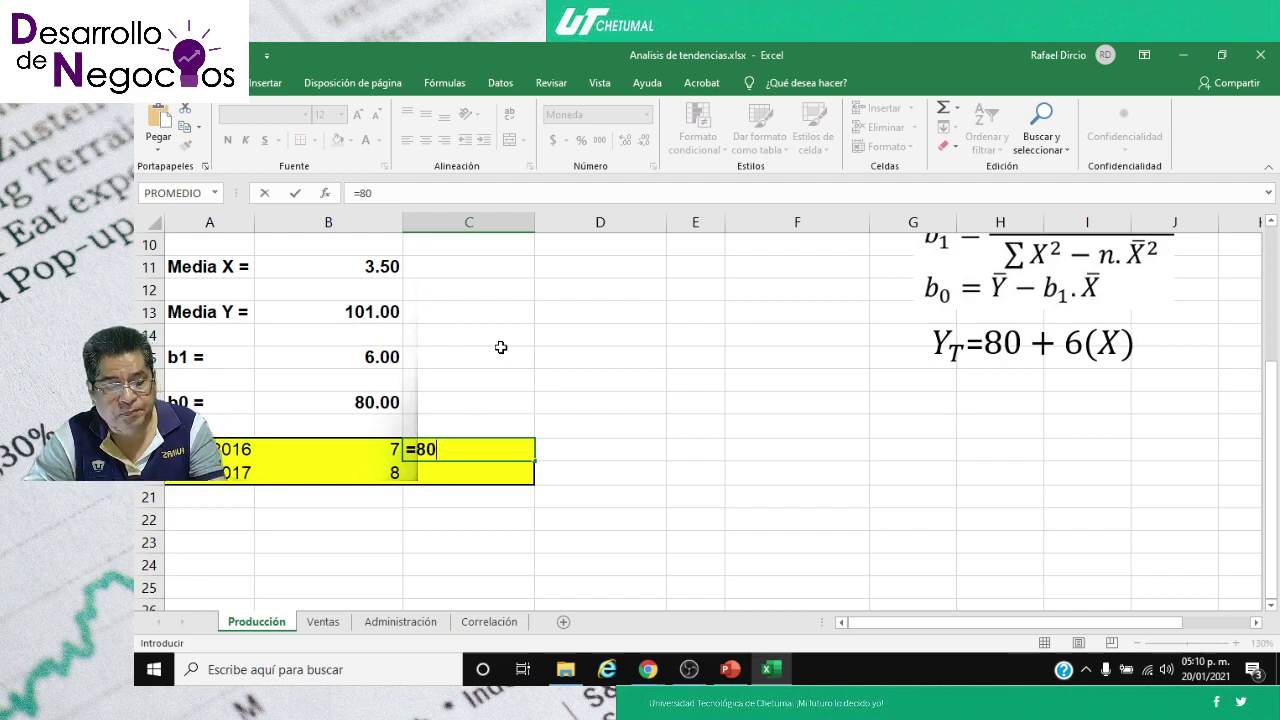
pyautogui.write('+')
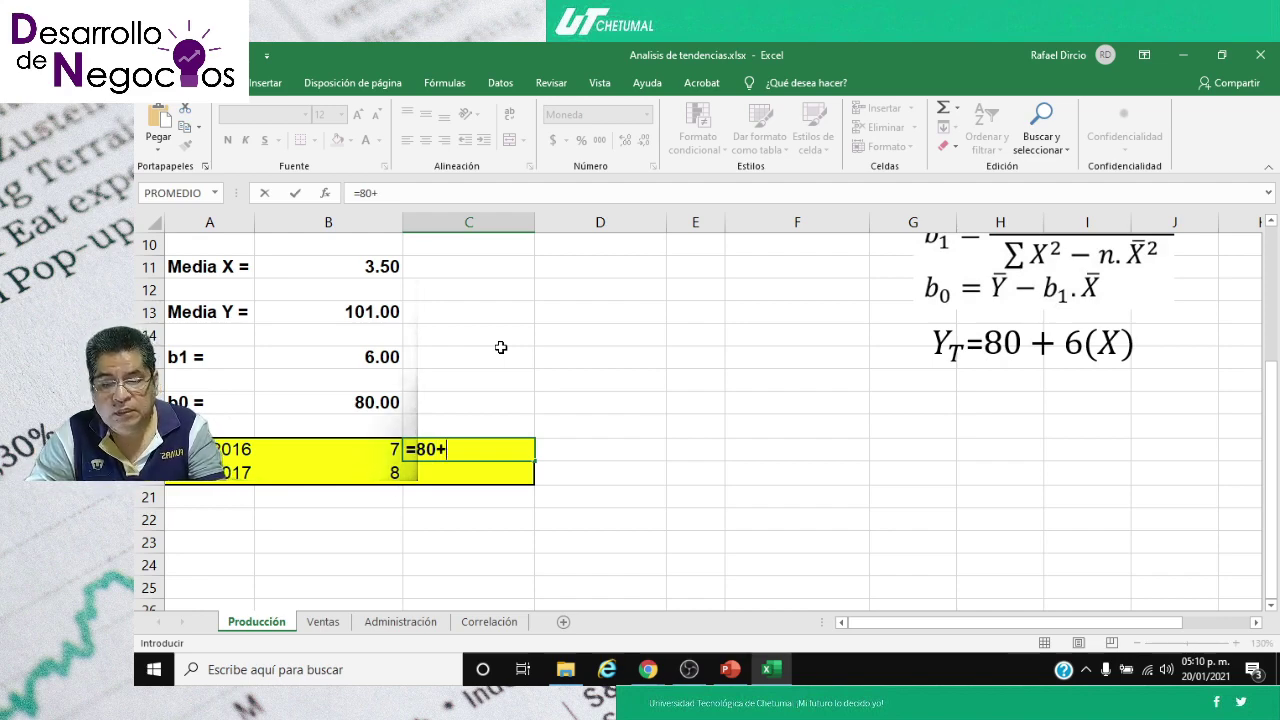
pyautogui.write('6')
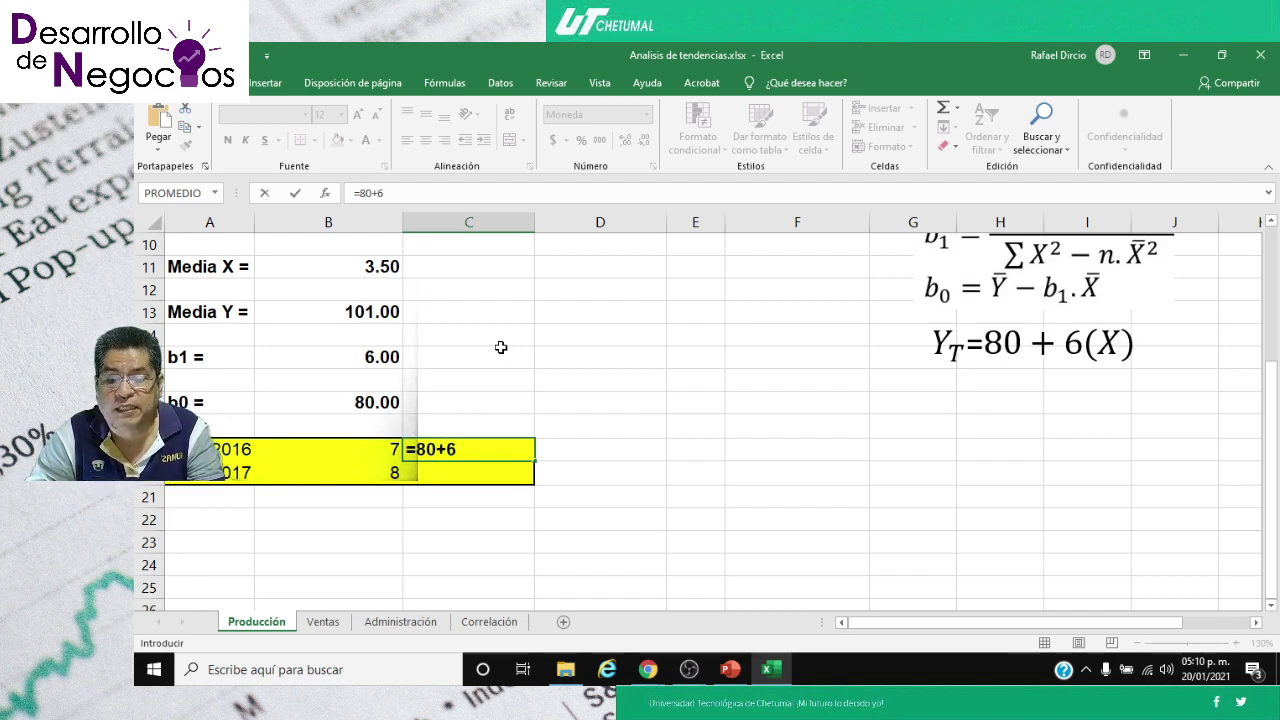
pyautogui.press('BackSpace')
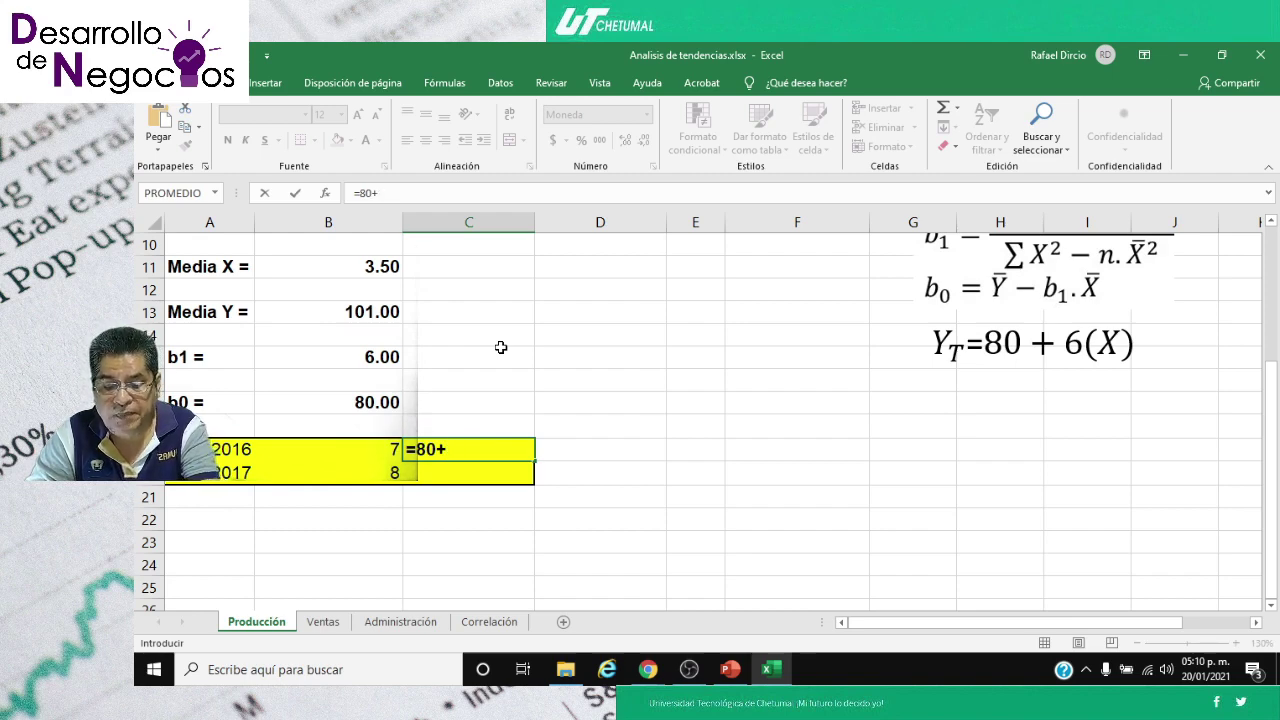
pyautogui.write('(6')
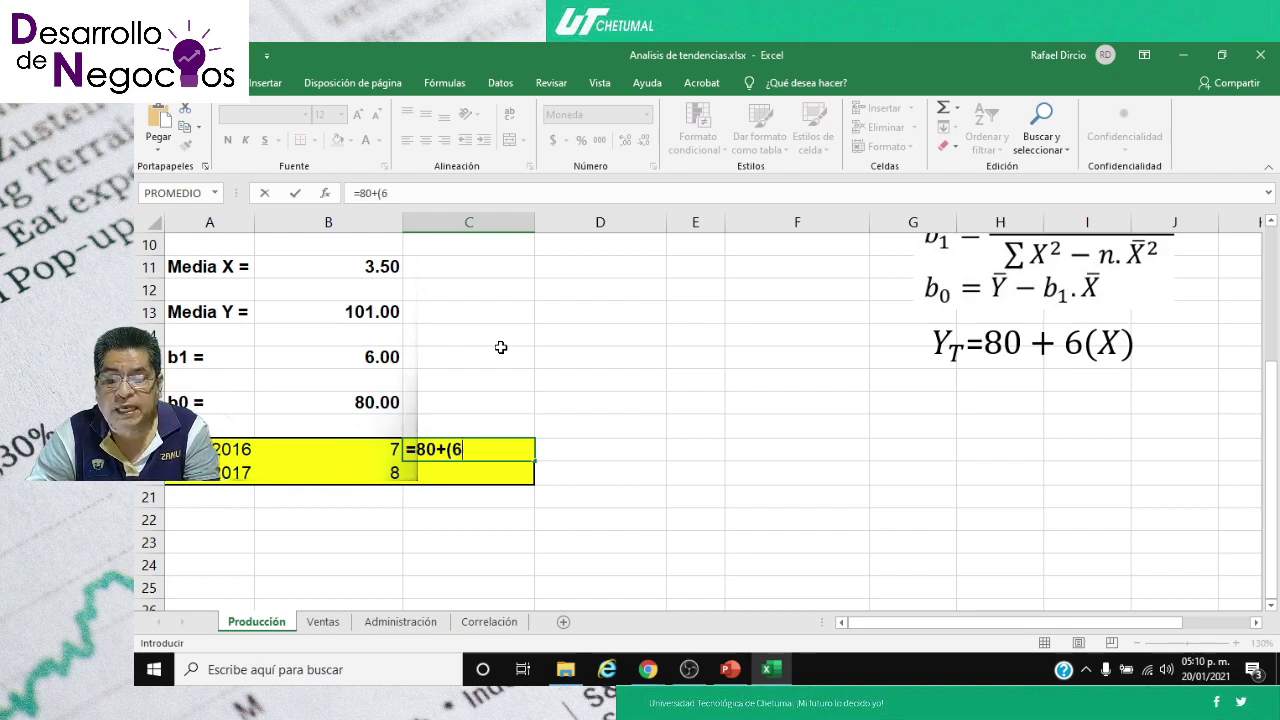
pyautogui.write('*')
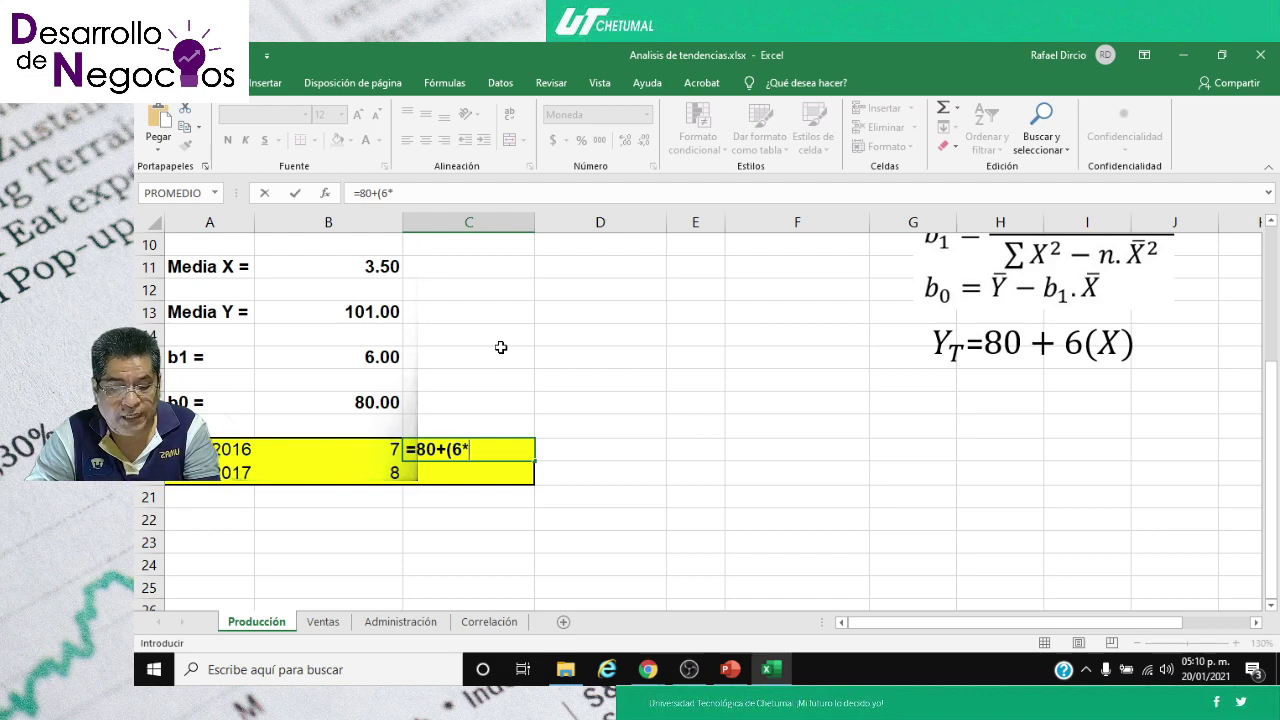
pyautogui.press('Left')
pyautogui.write(')')
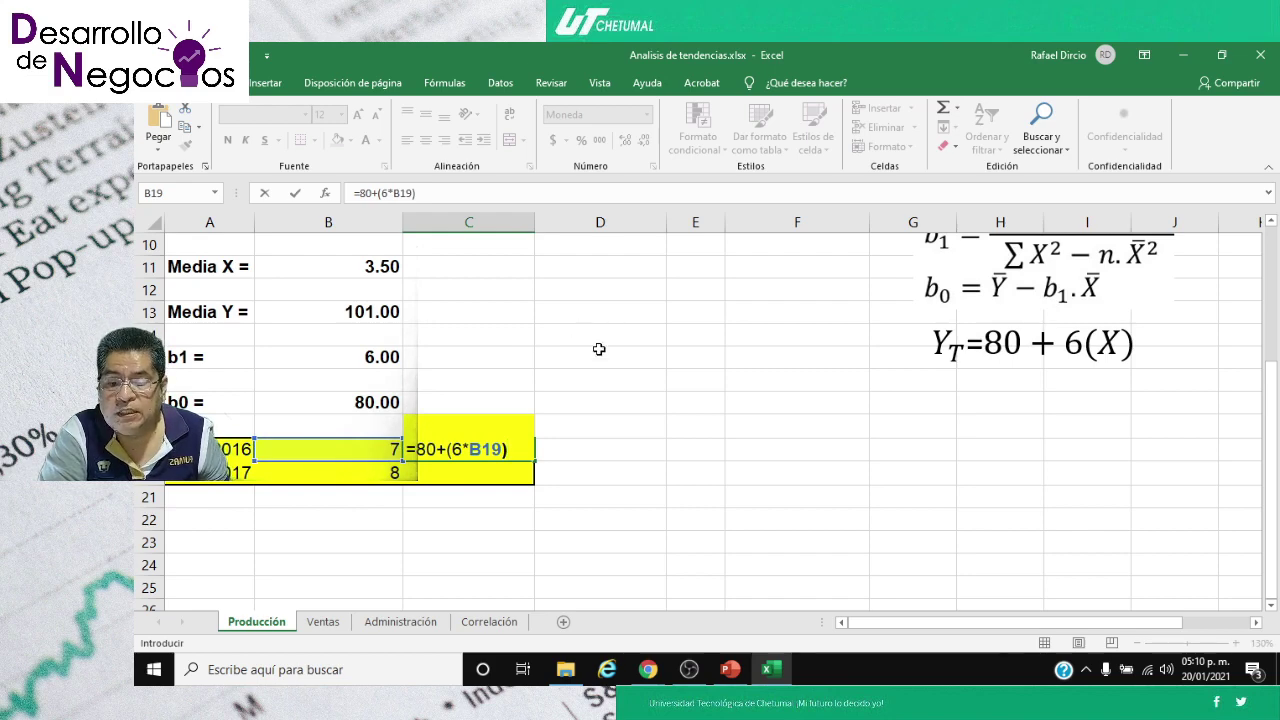
pyautogui.scroll(1, 644, 373)
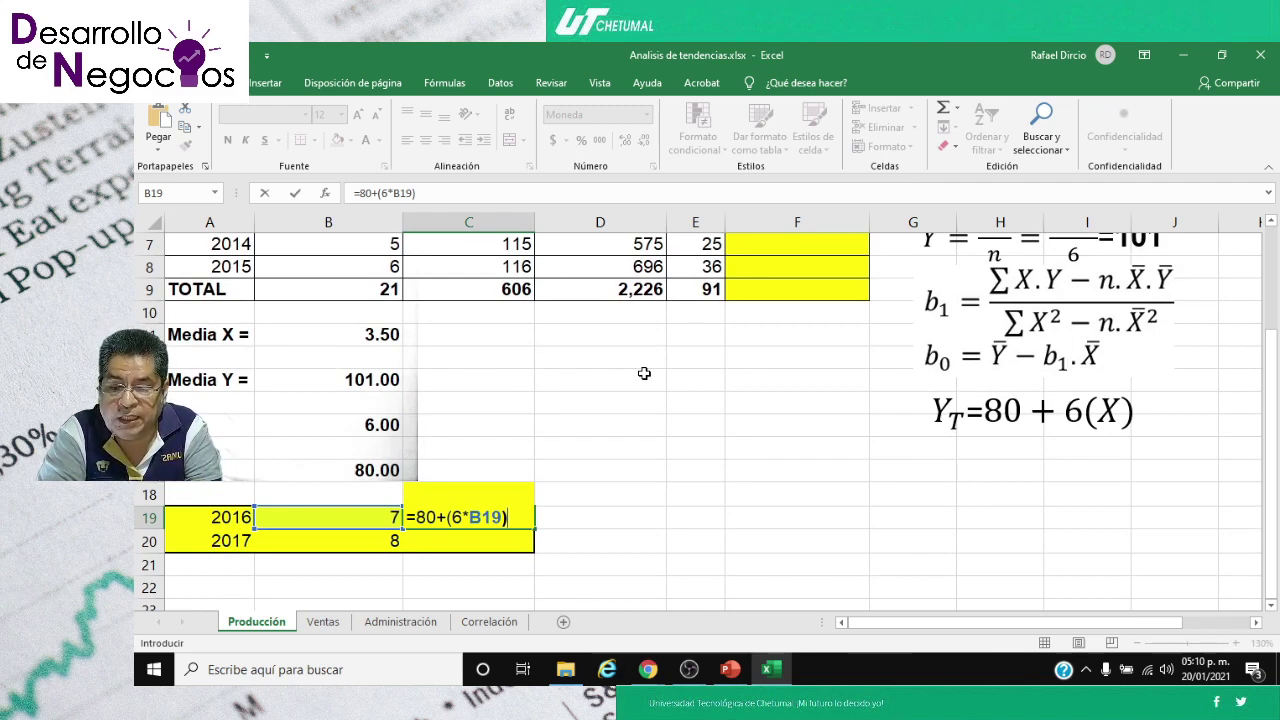
pyautogui.press('Return')
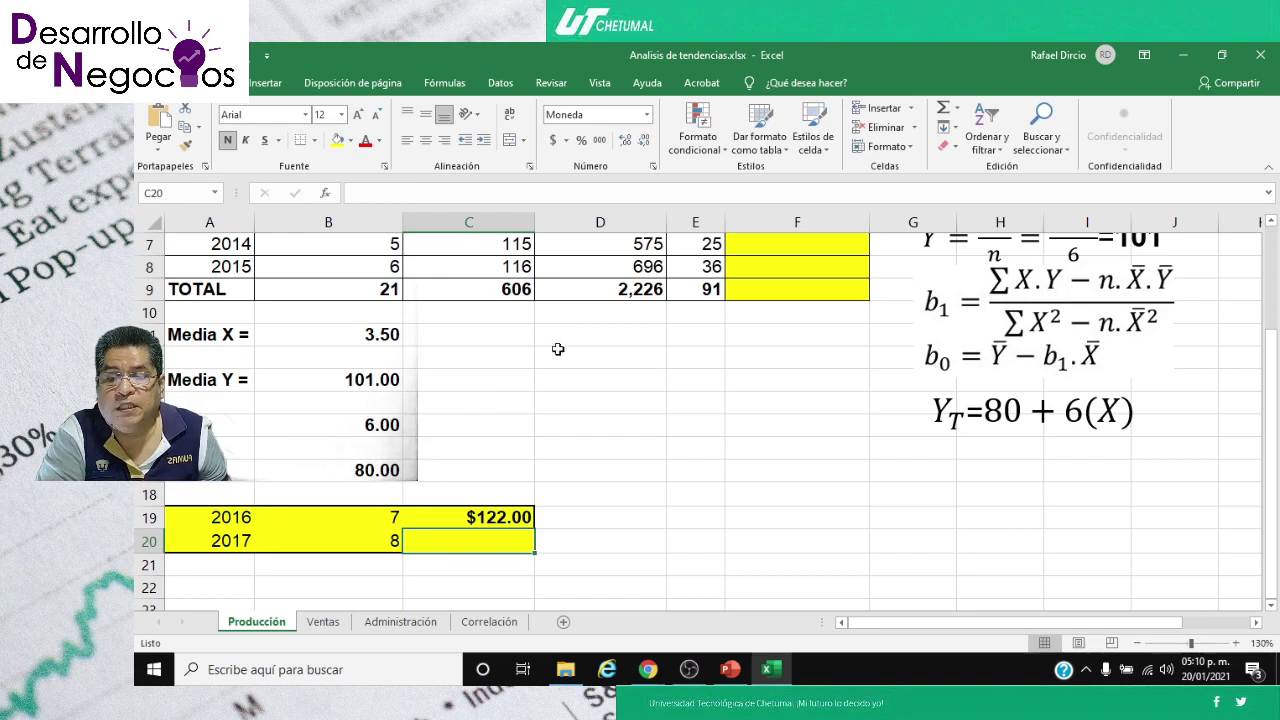
# - Format the 2016 forecast in C19 as a plain number without currency symbol or decimals, keeping its bold text and yellow fill
pyautogui.click(460, 267)
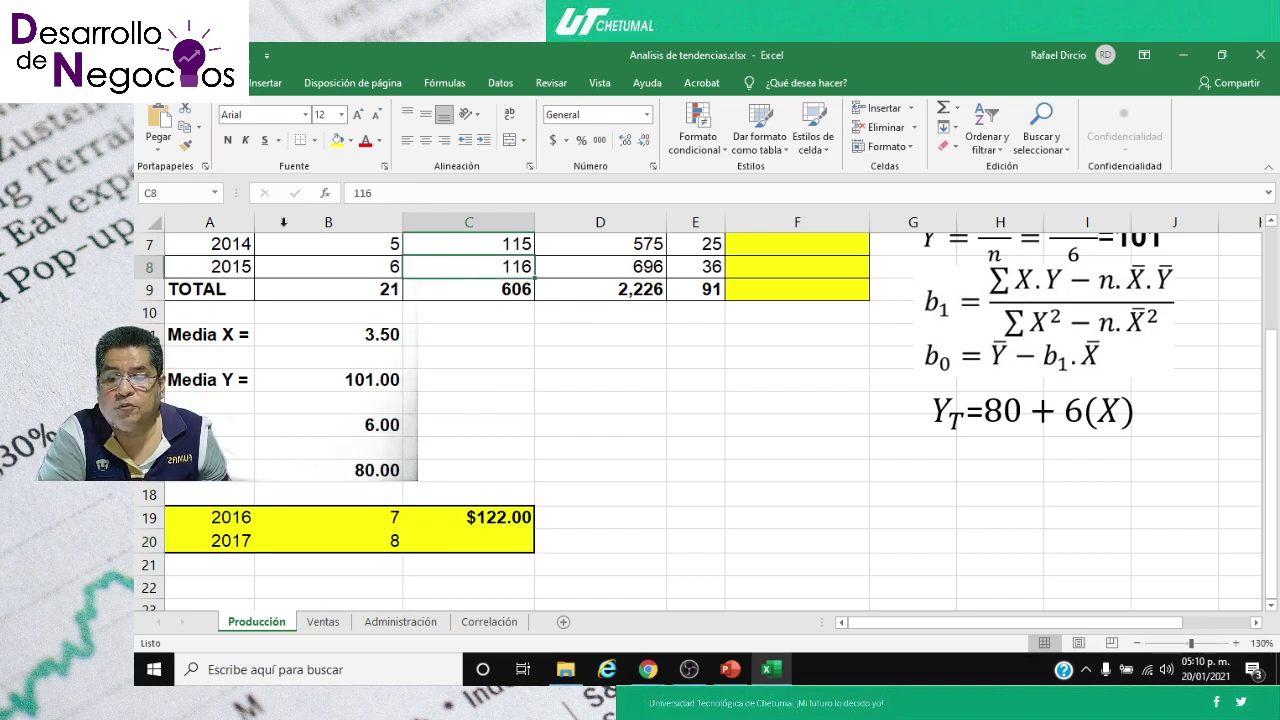
pyautogui.click(186, 145)
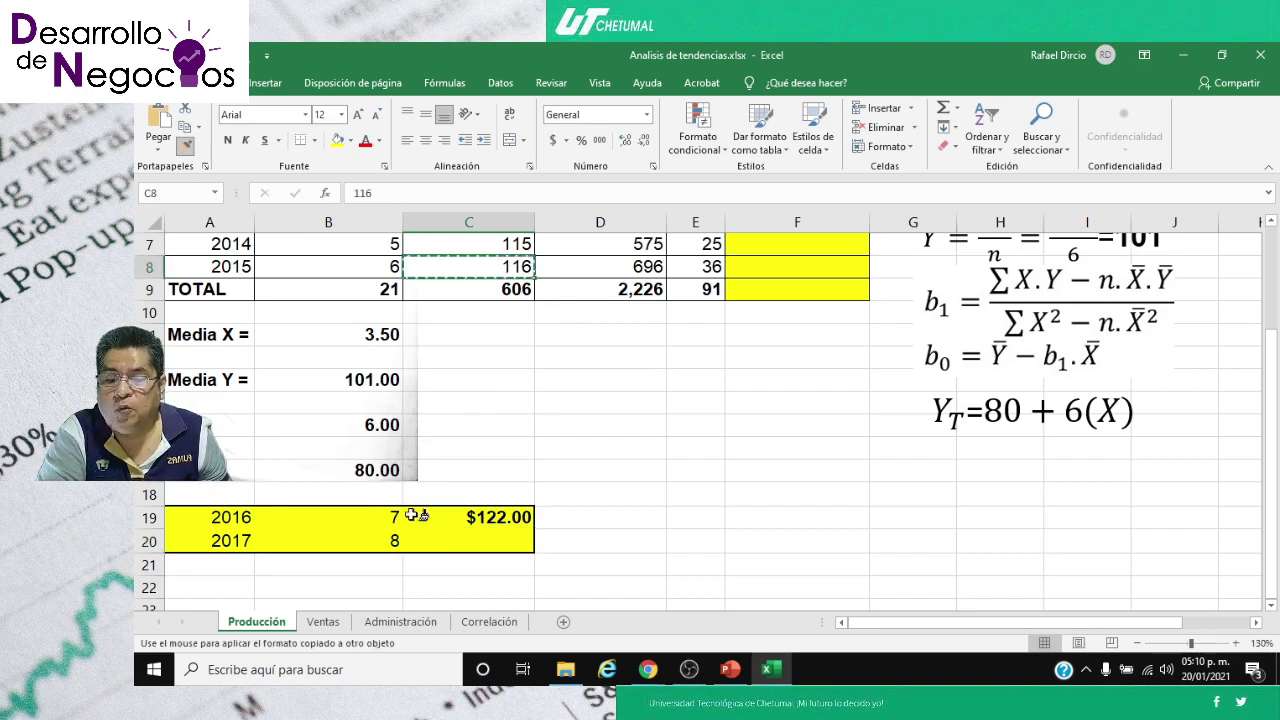
pyautogui.click(467, 517)
pyautogui.hotkey('ctrl', 'n')
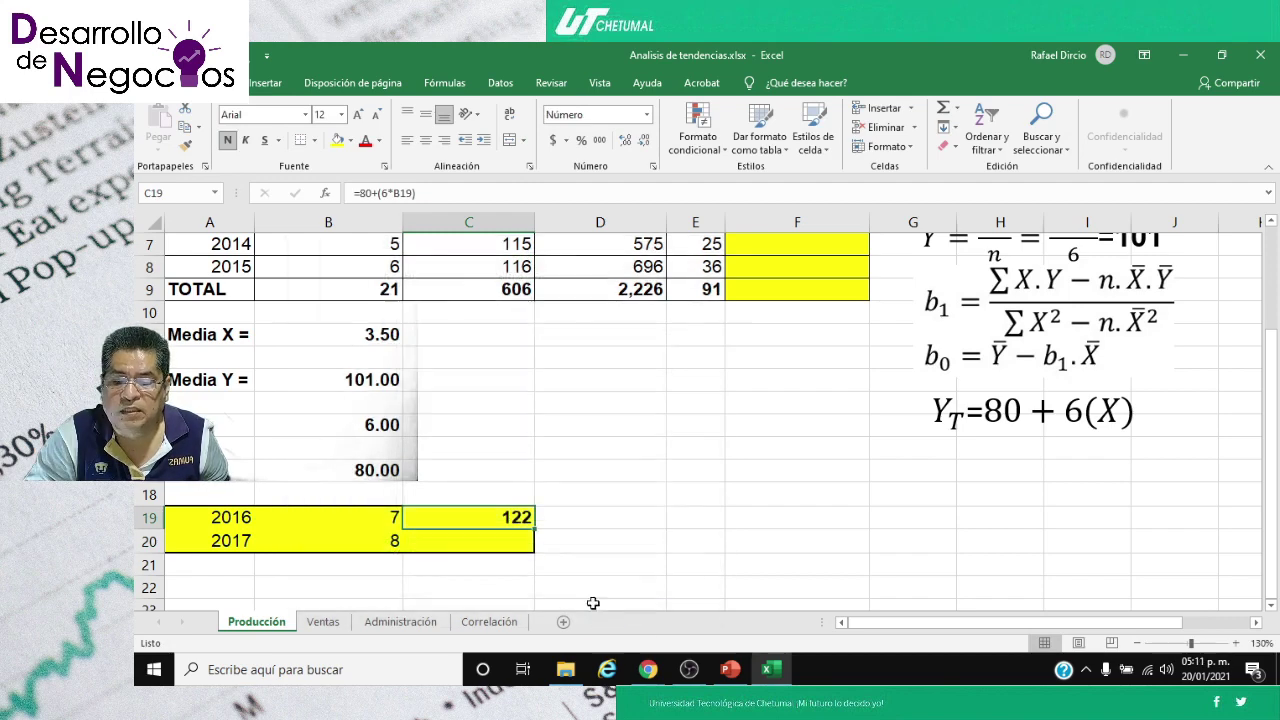
pyautogui.click(471, 538)
pyautogui.click(710, 550)
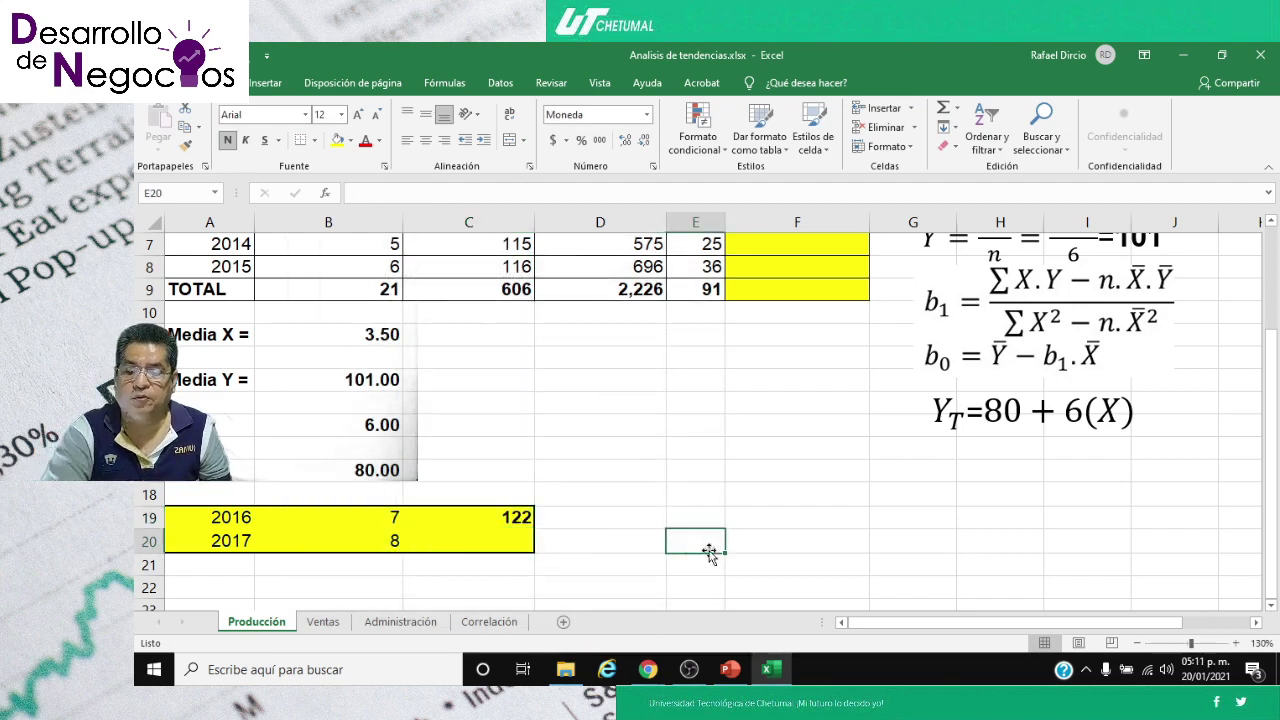
# - Calculate the 2017 forecast in C20 with the formula =80+(6*B20)
pyautogui.click(460, 540)
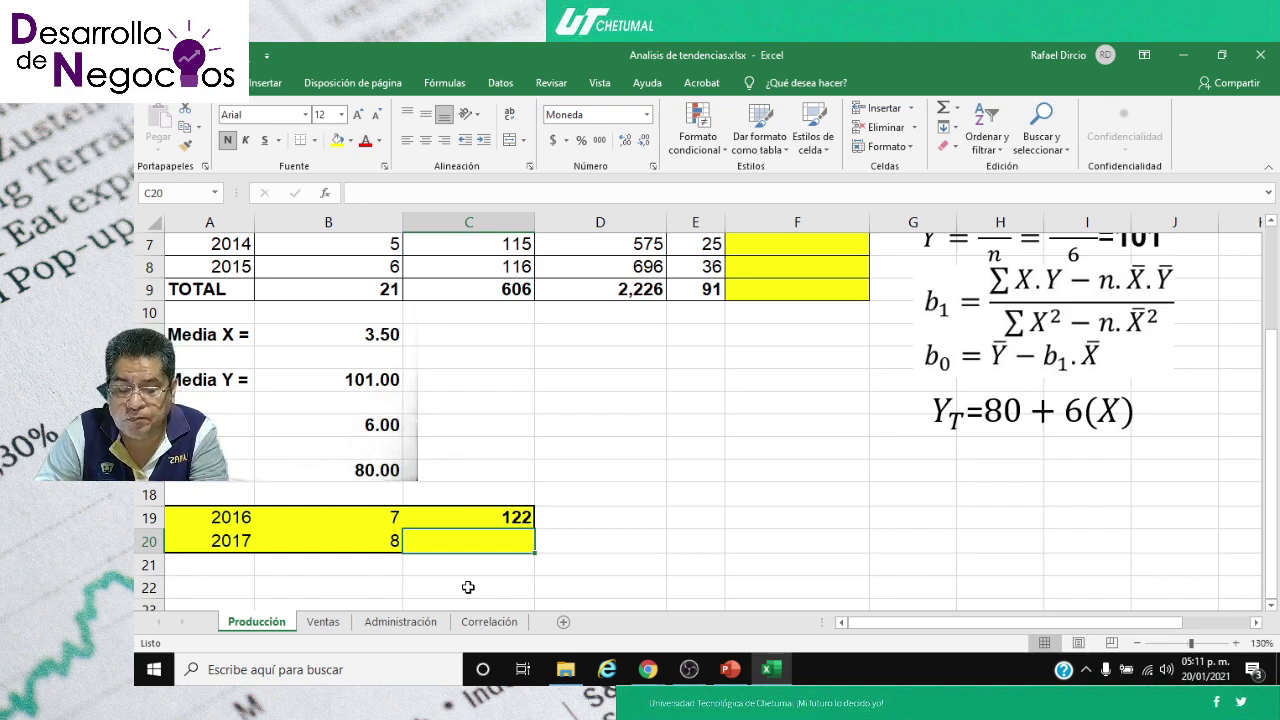
pyautogui.write('=')
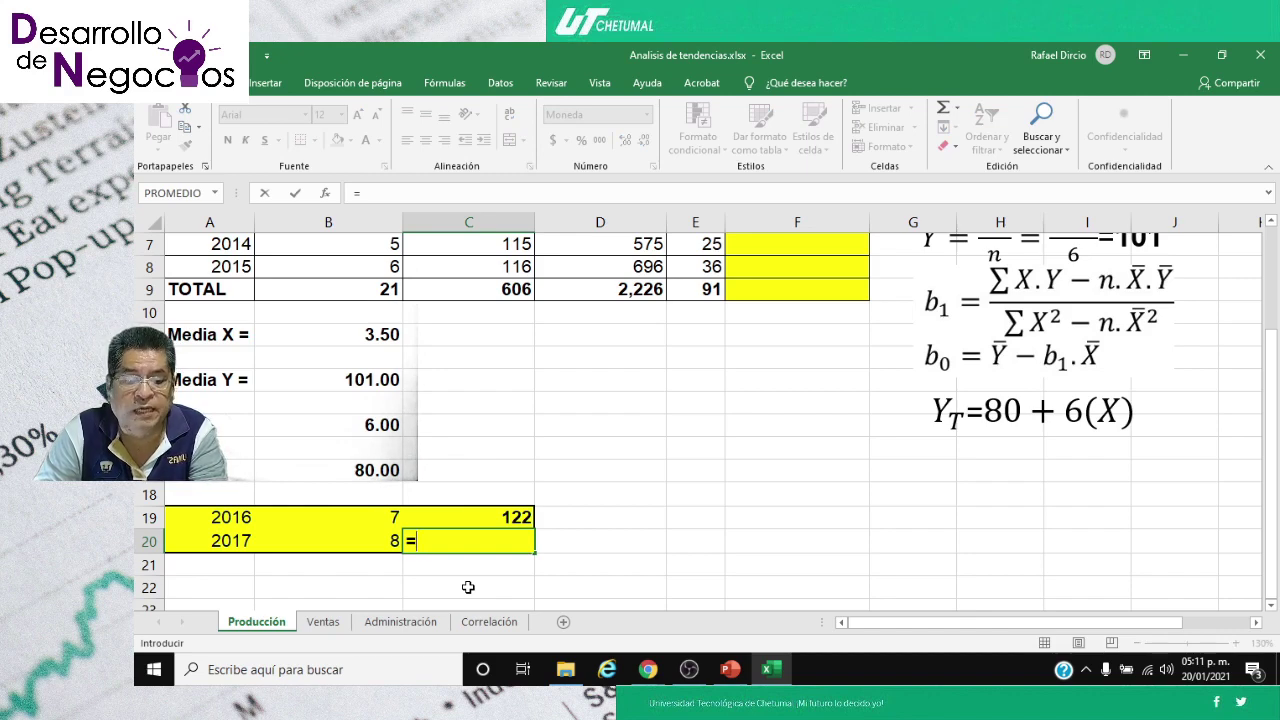
pyautogui.write('80')
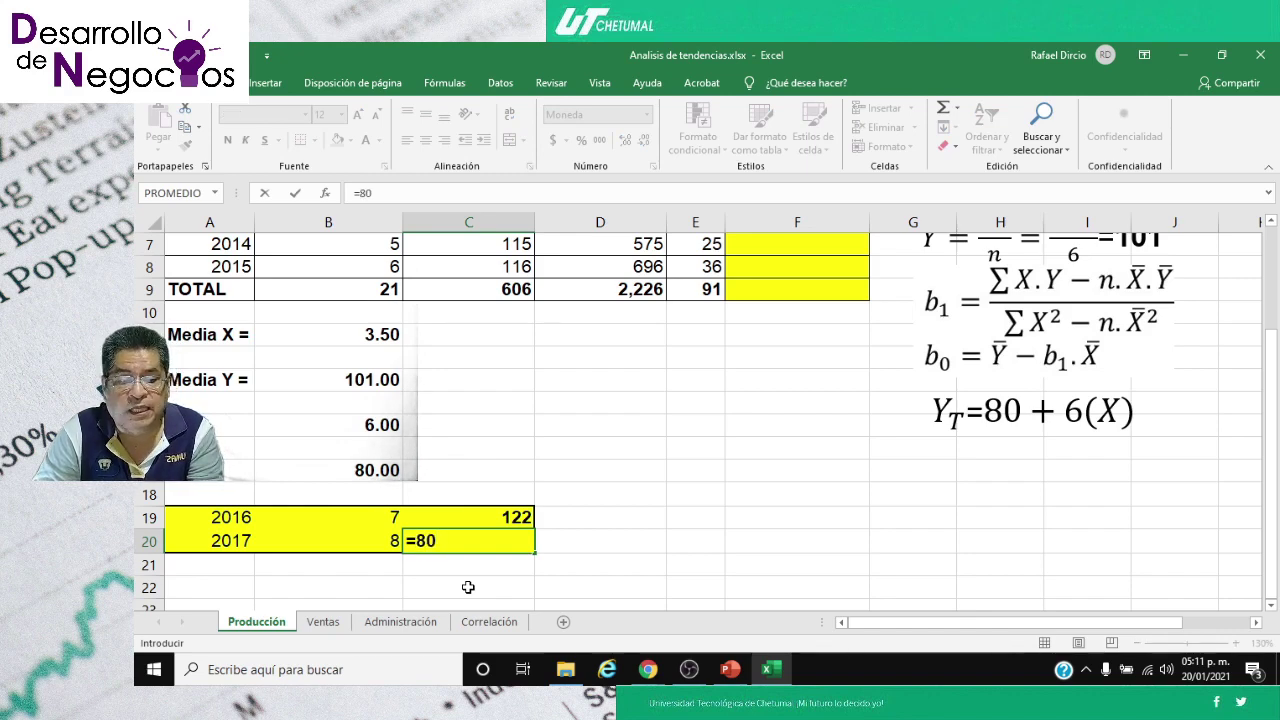
pyautogui.write('+')
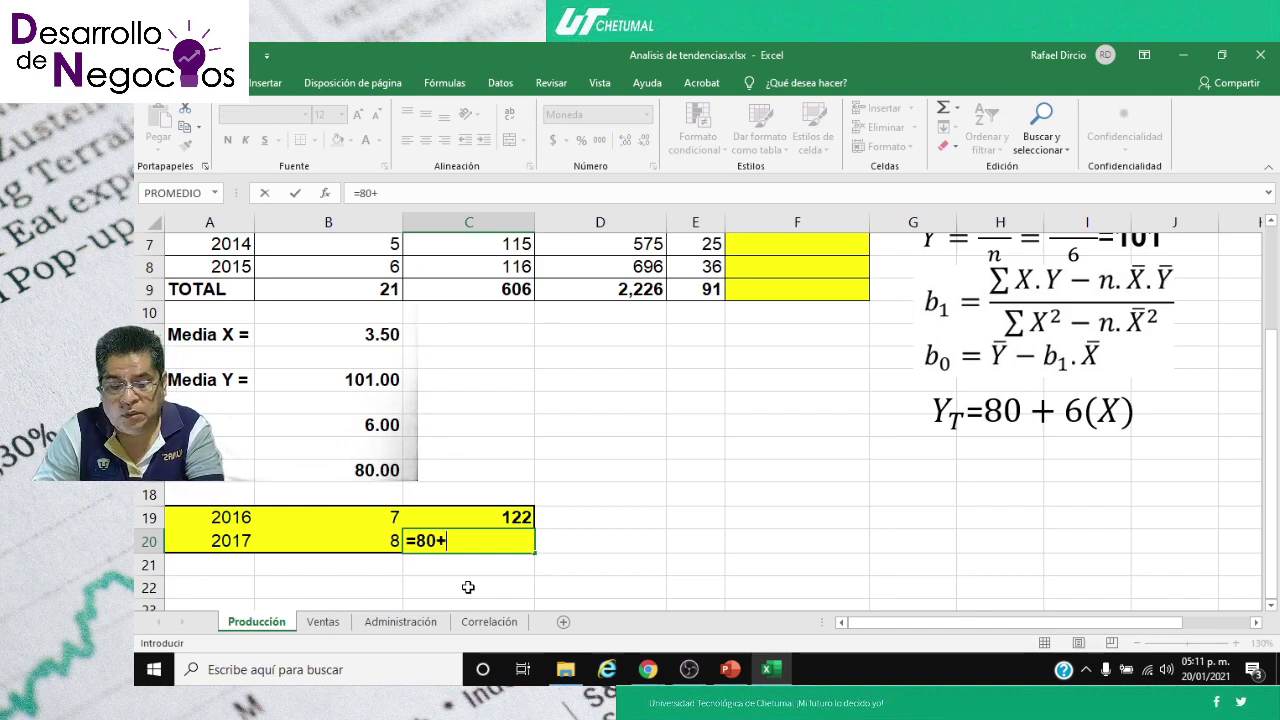
pyautogui.write('(6*')
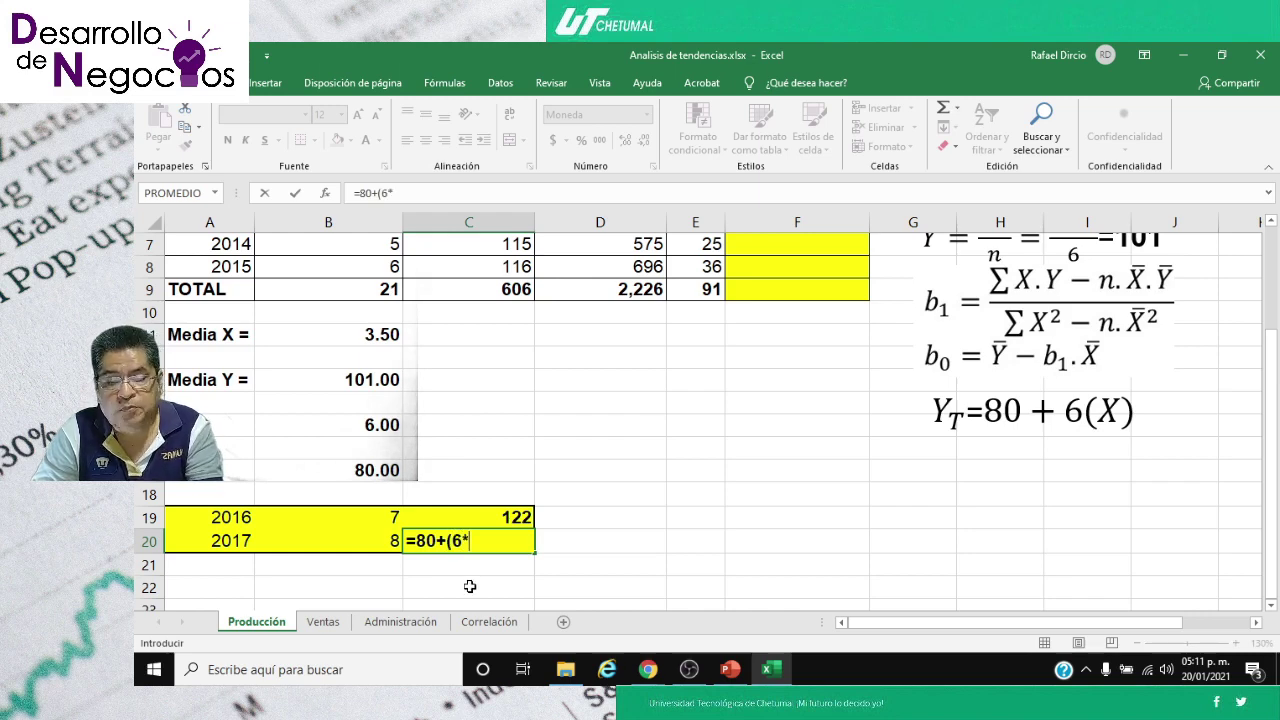
pyautogui.press('Left')
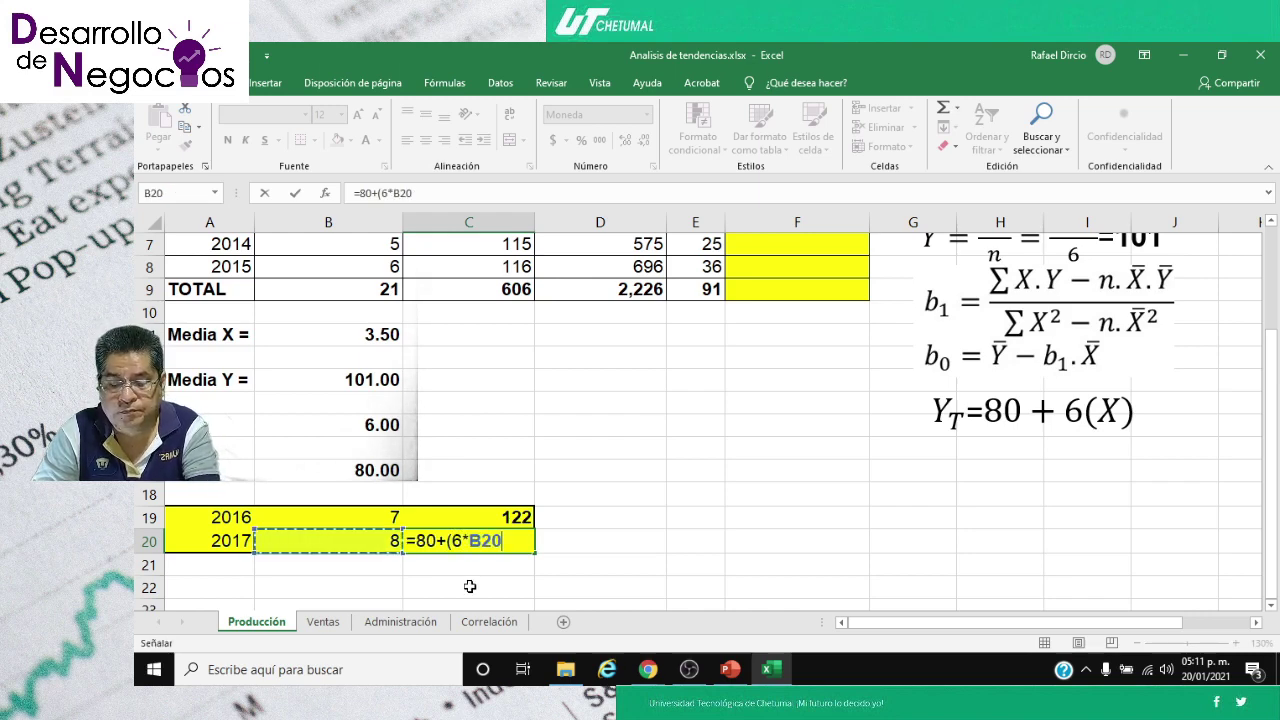
pyautogui.write(')')
pyautogui.press('Return')
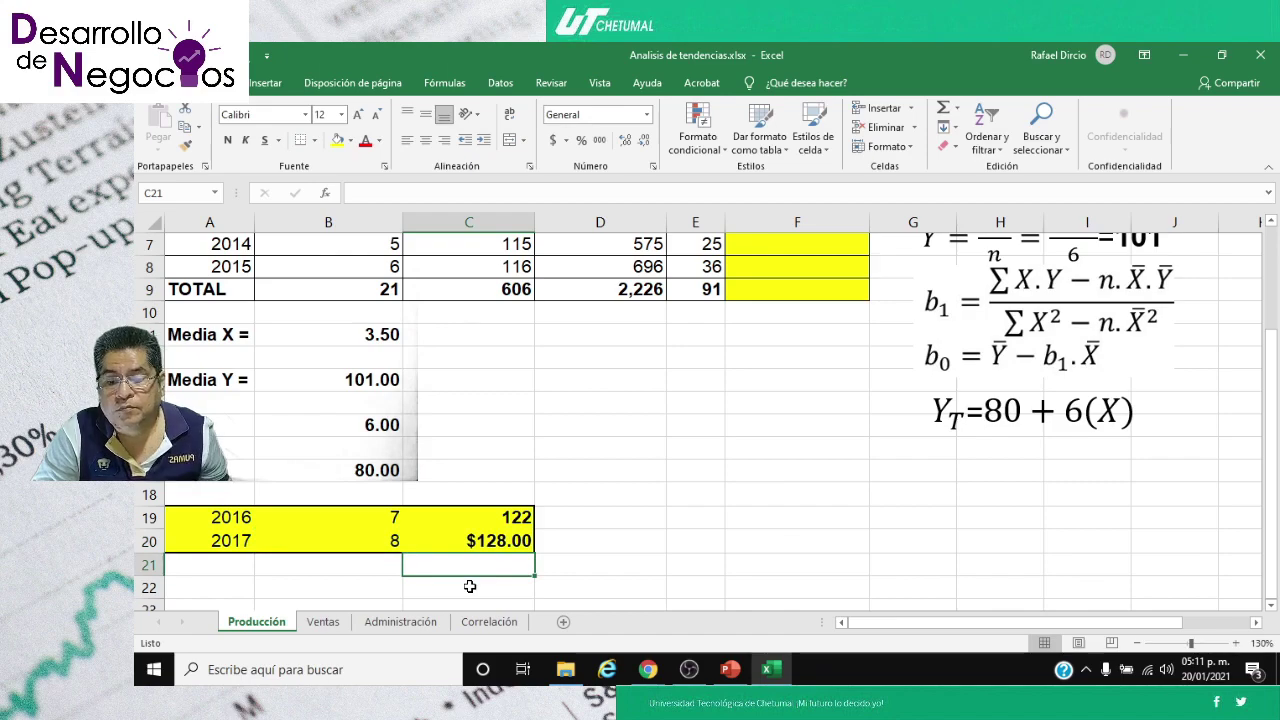
# - Format the 2017 forecast in C20 as a plain number without currency symbol or decimals
pyautogui.press('Up')
pyautogui.hotkey('ctrl', '1')
pyautogui.click(657, 626)
pyautogui.click(612, 539)
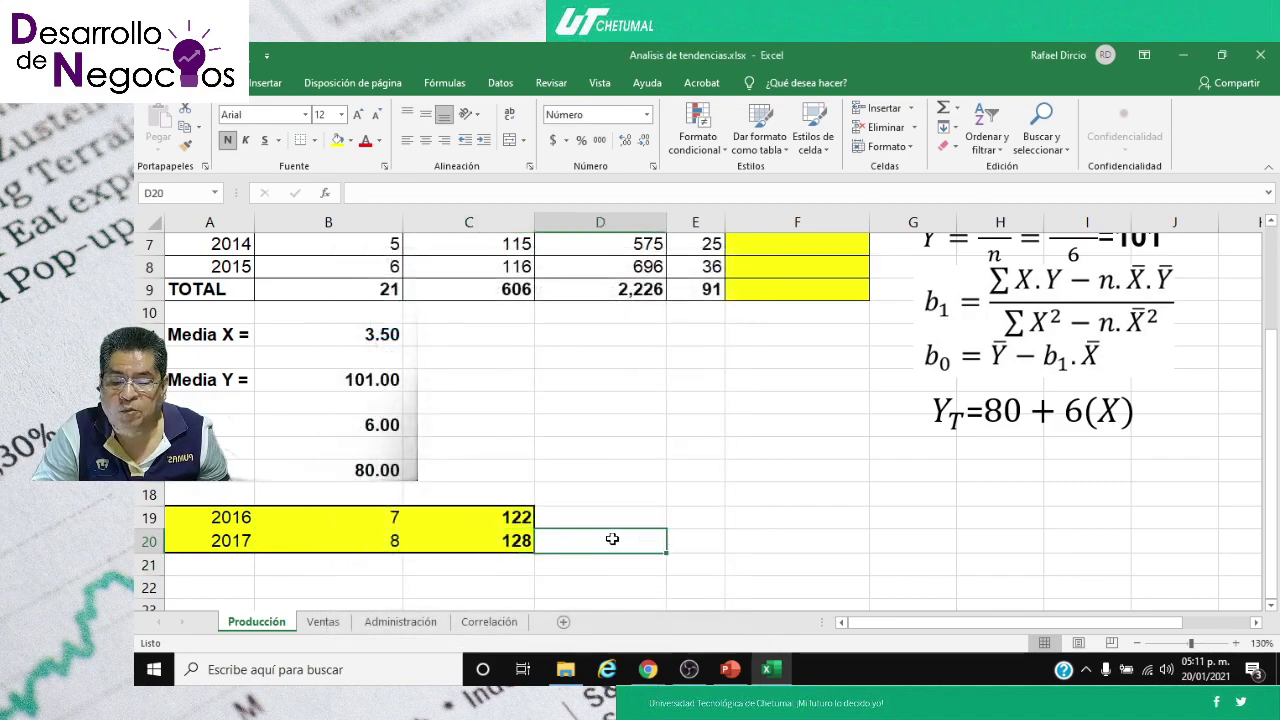
# - Review the 2016 and 2017 forecast formulas in C19 and C20 against the historical staffing table and the trend equation
pyautogui.click(478, 565)
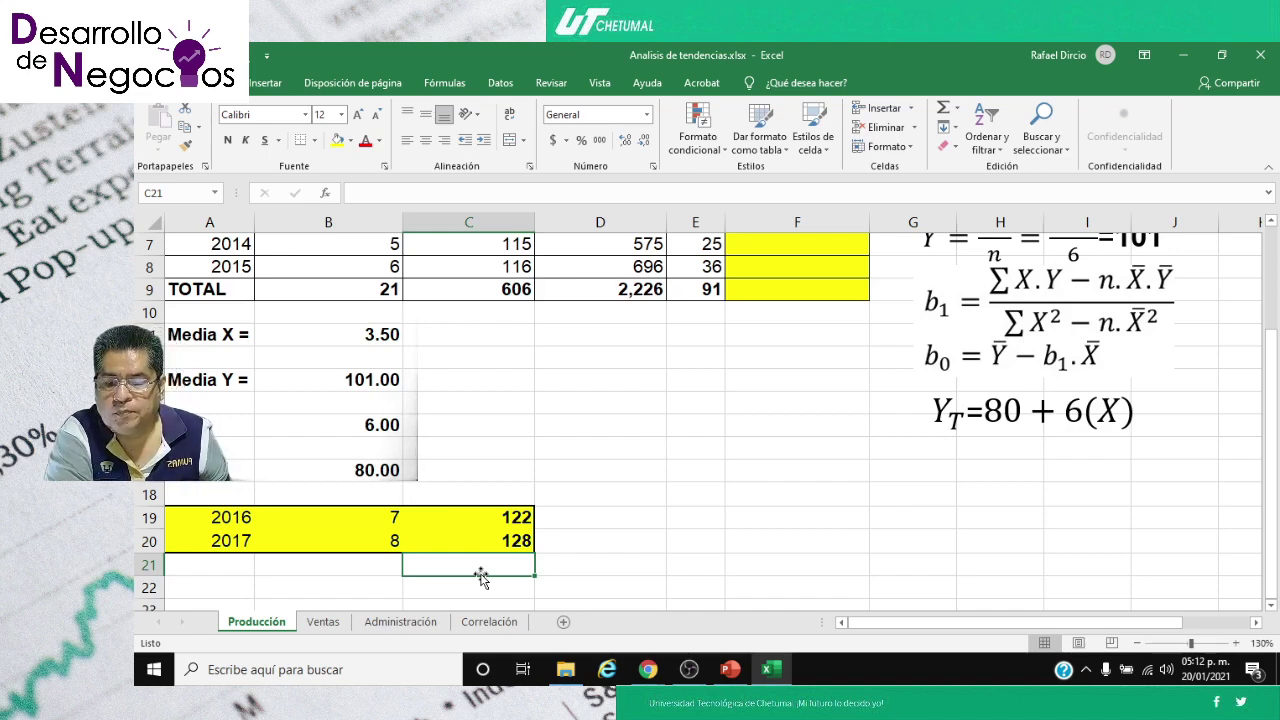
pyautogui.click(486, 518)
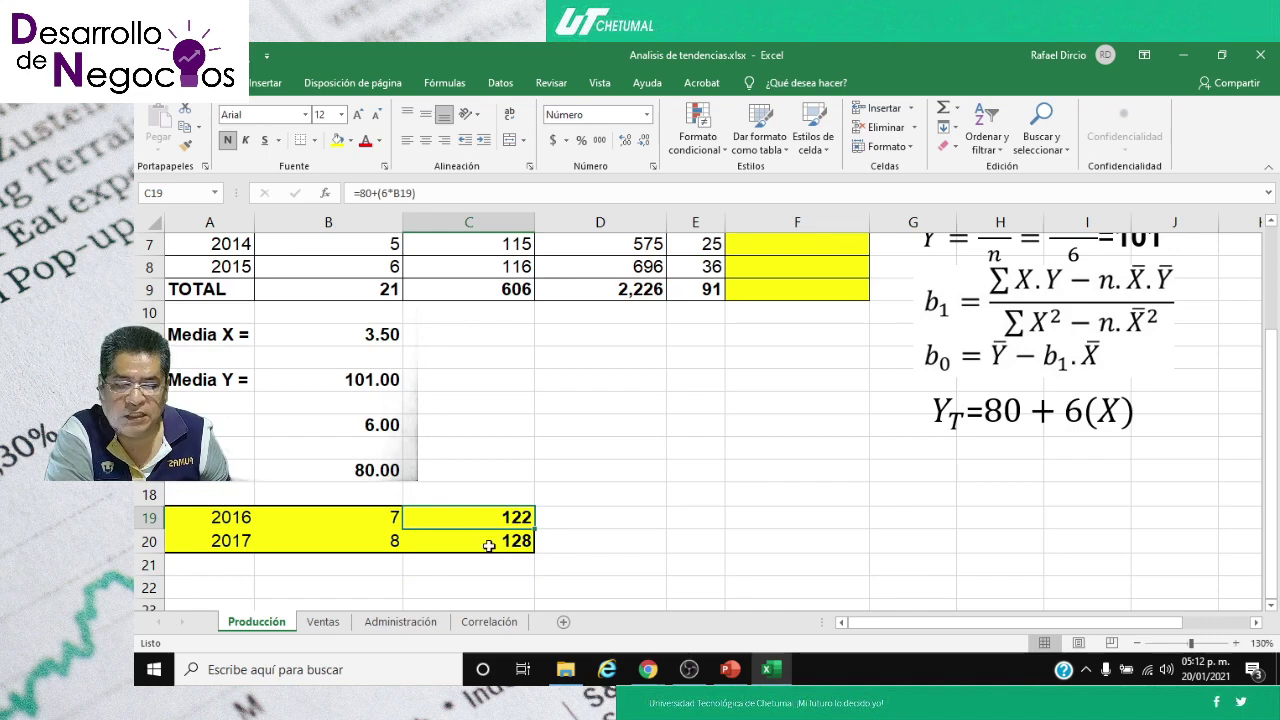
pyautogui.click(472, 547)
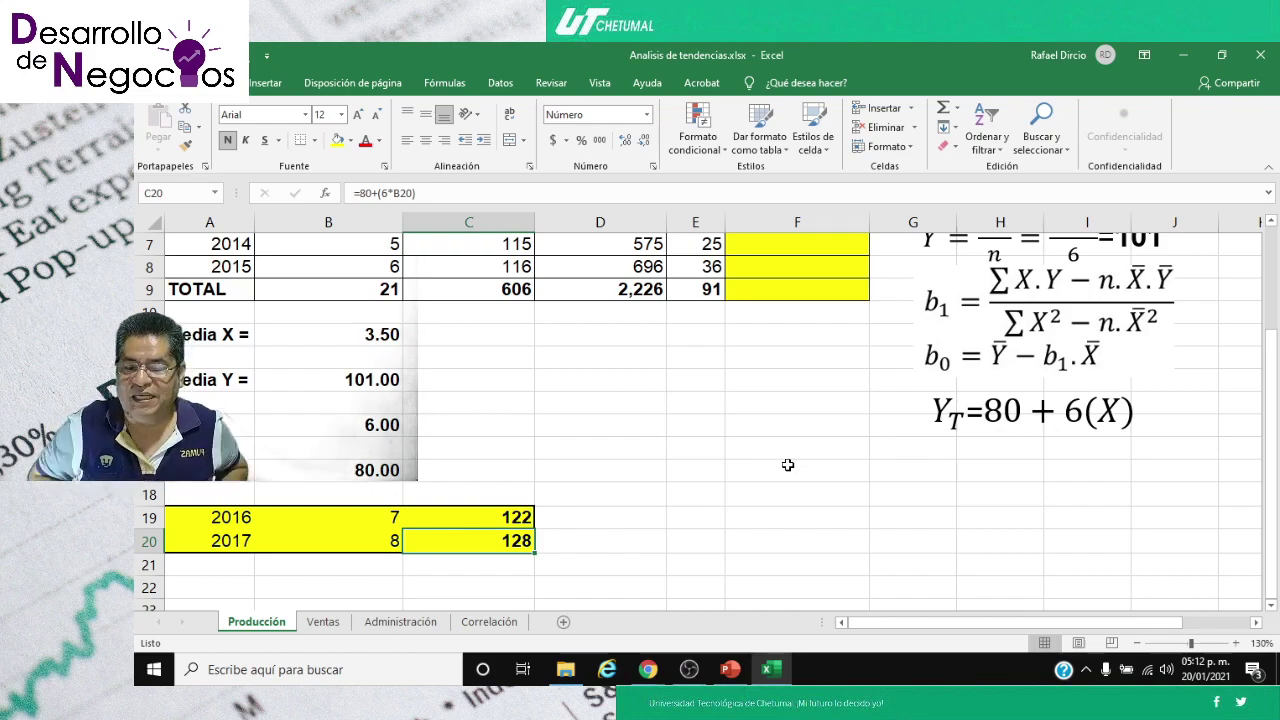
pyautogui.scroll(2, 787, 464)
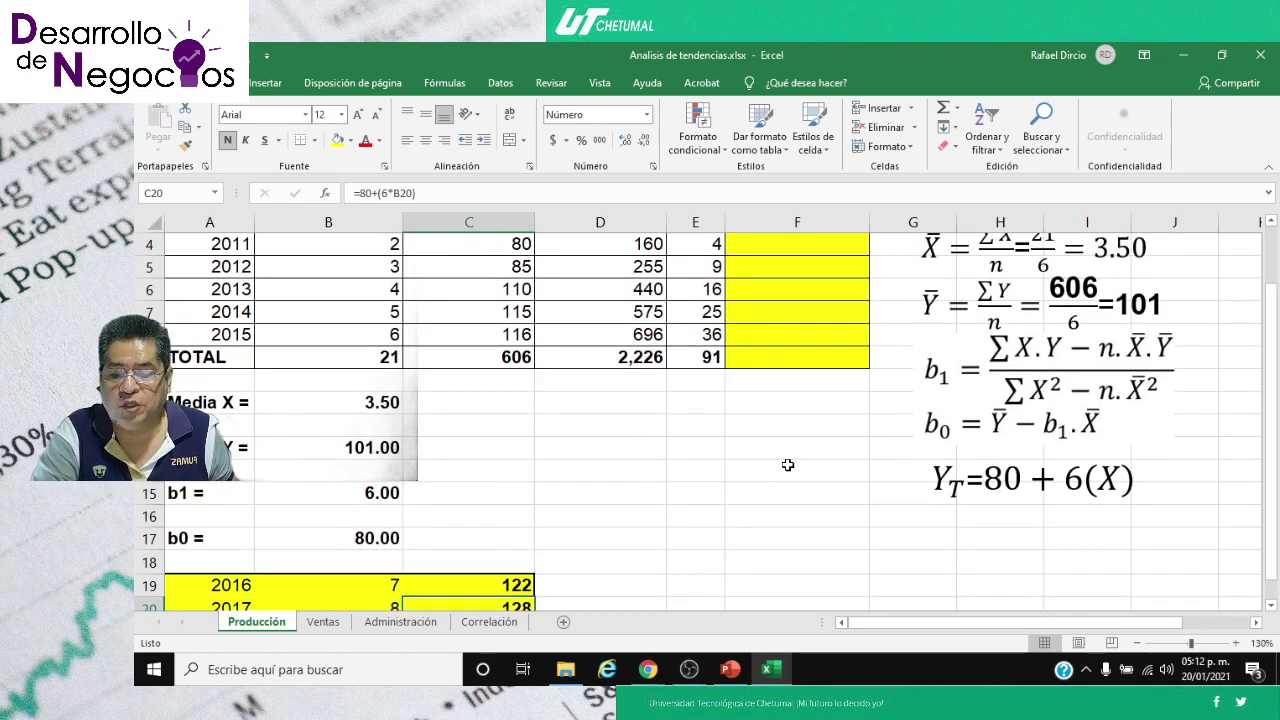
pyautogui.scroll(-2, 787, 464)
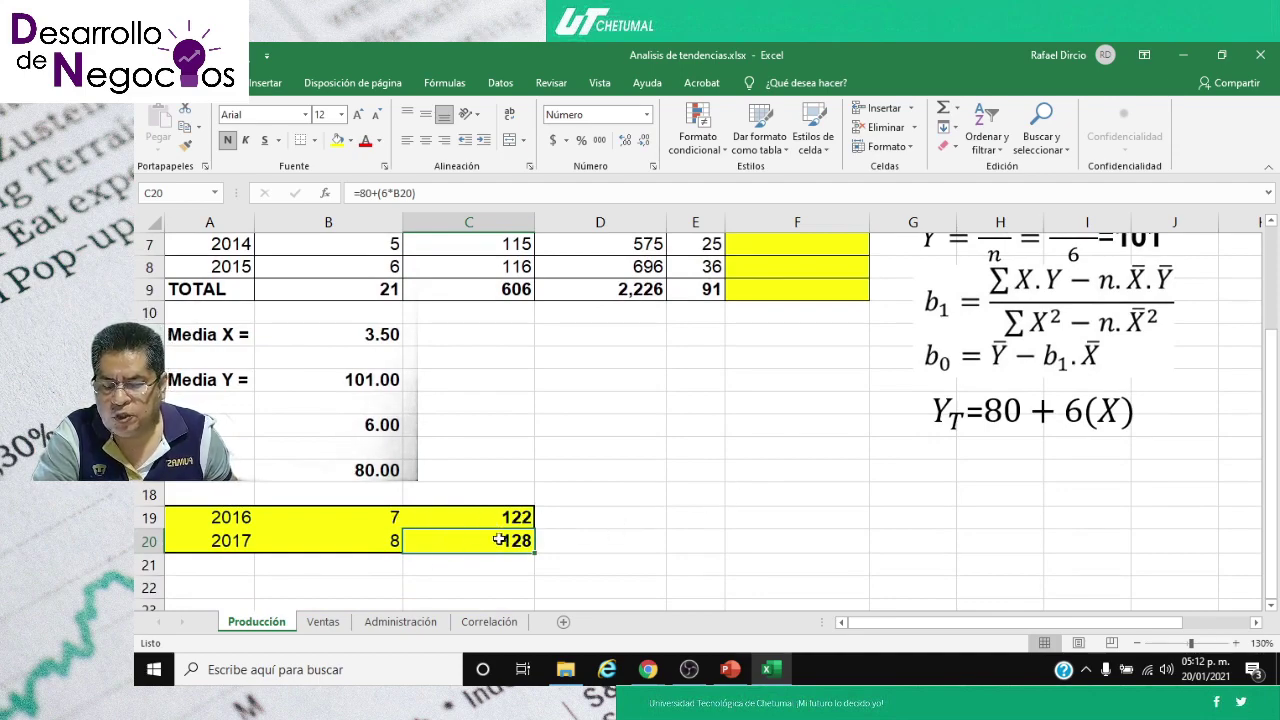
pyautogui.scroll(2, 504, 403)
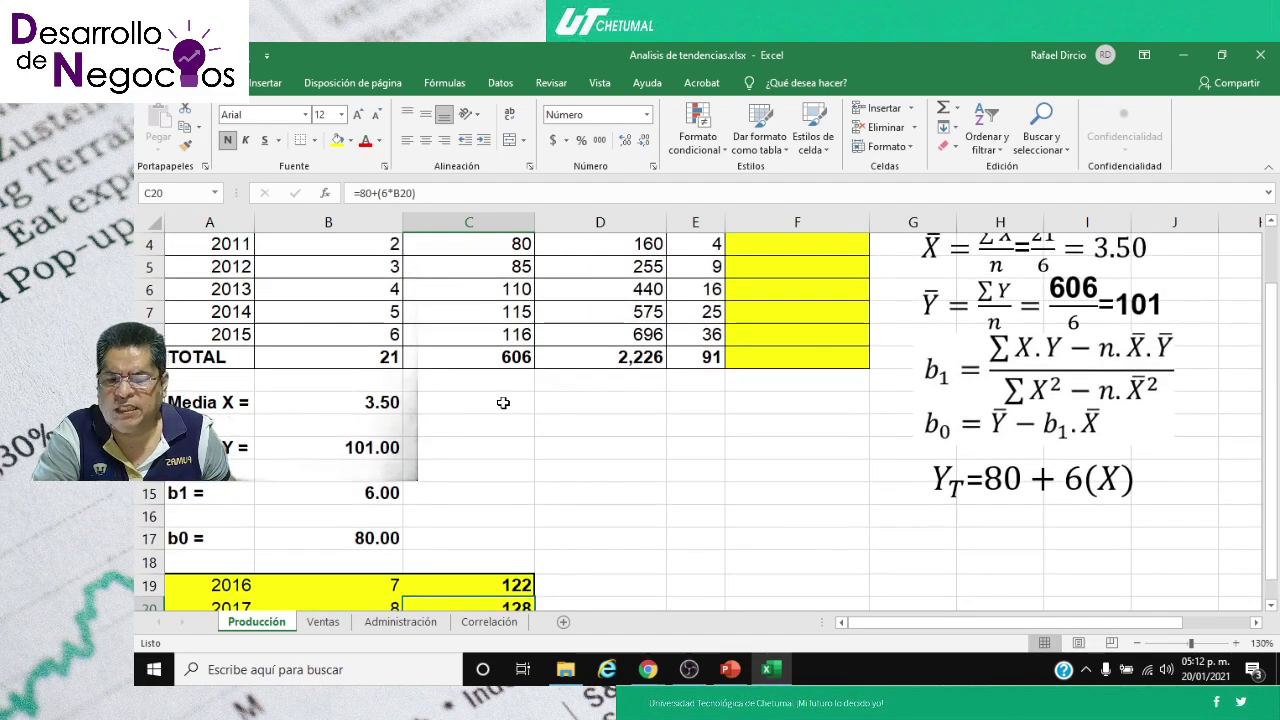
pyautogui.scroll(-3, 491, 408)
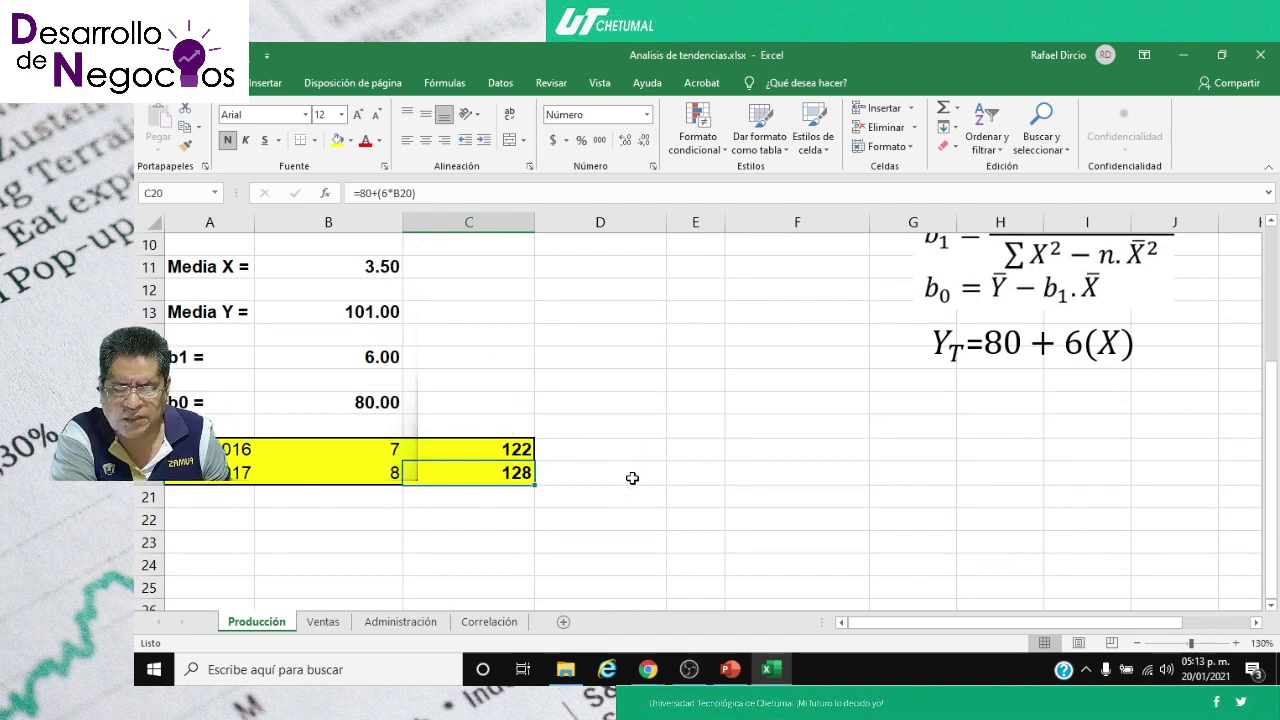
pyautogui.scroll(2, 632, 478)
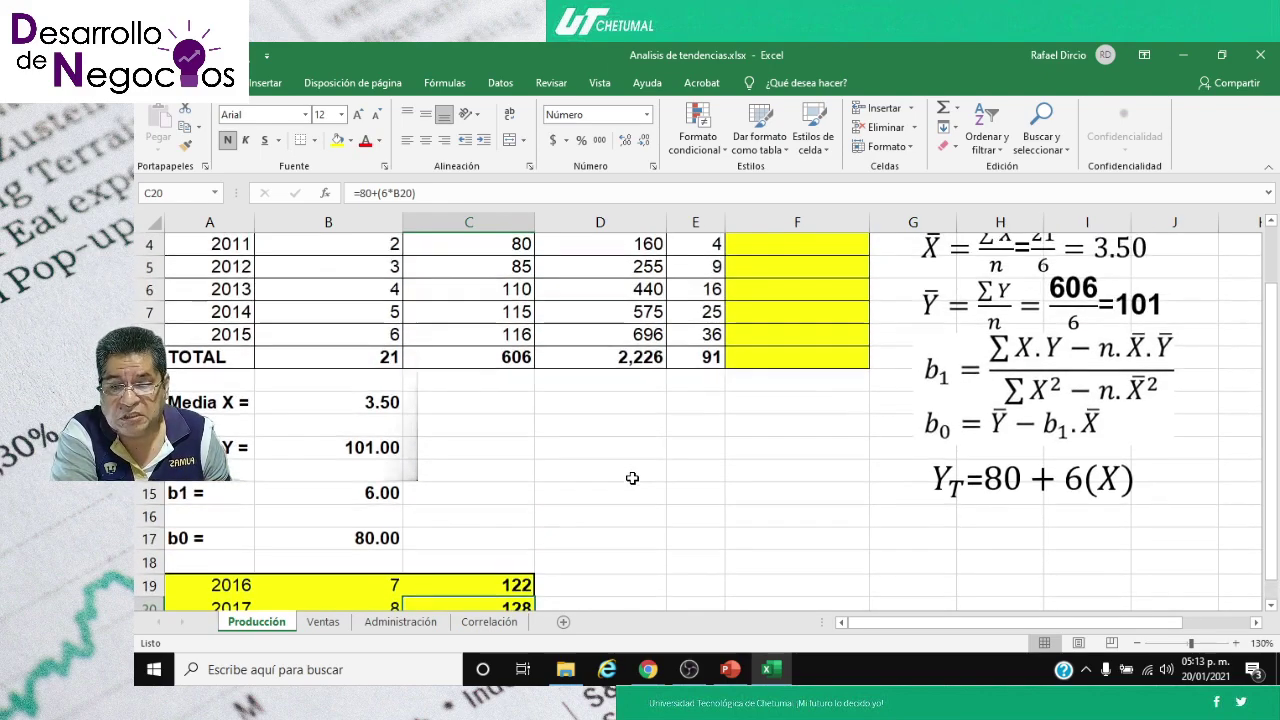
pyautogui.scroll(1, 632, 478)
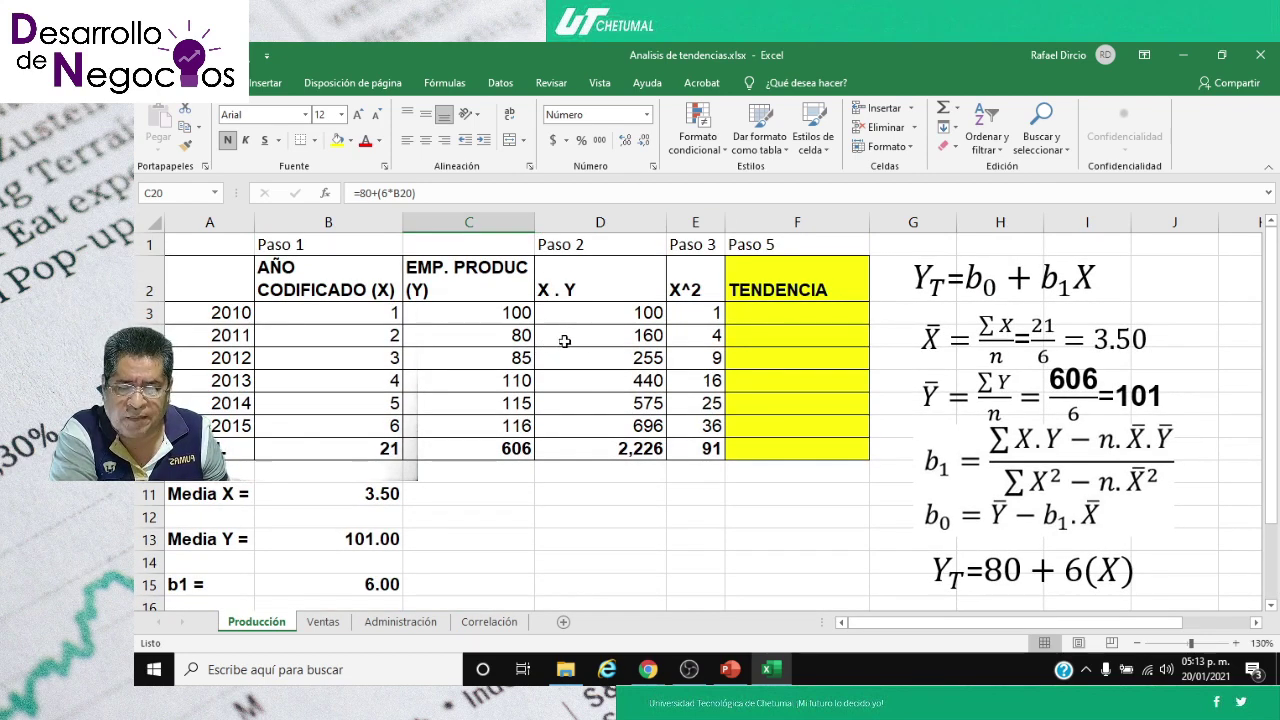
# - Calculate the 2010 trend value in F3 with the formula =80+(6*B3) and fill it down through F8 for 2015
pyautogui.click(774, 312)
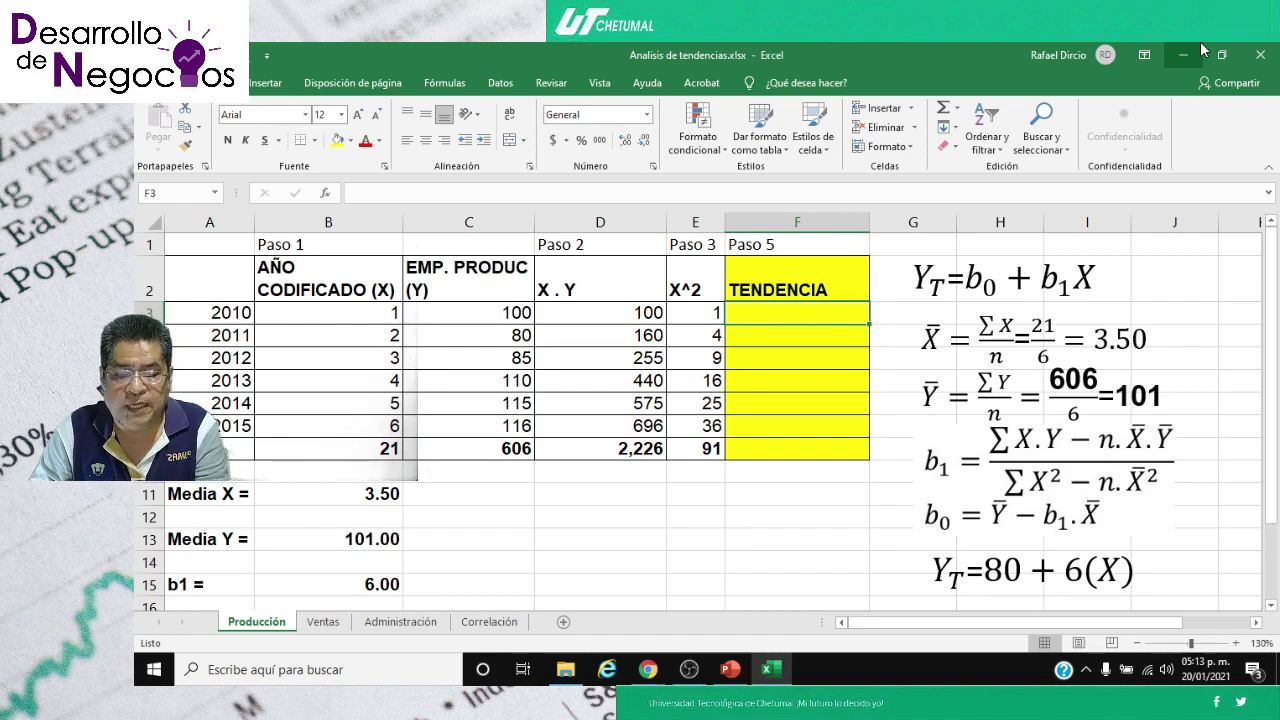
pyautogui.write('=')
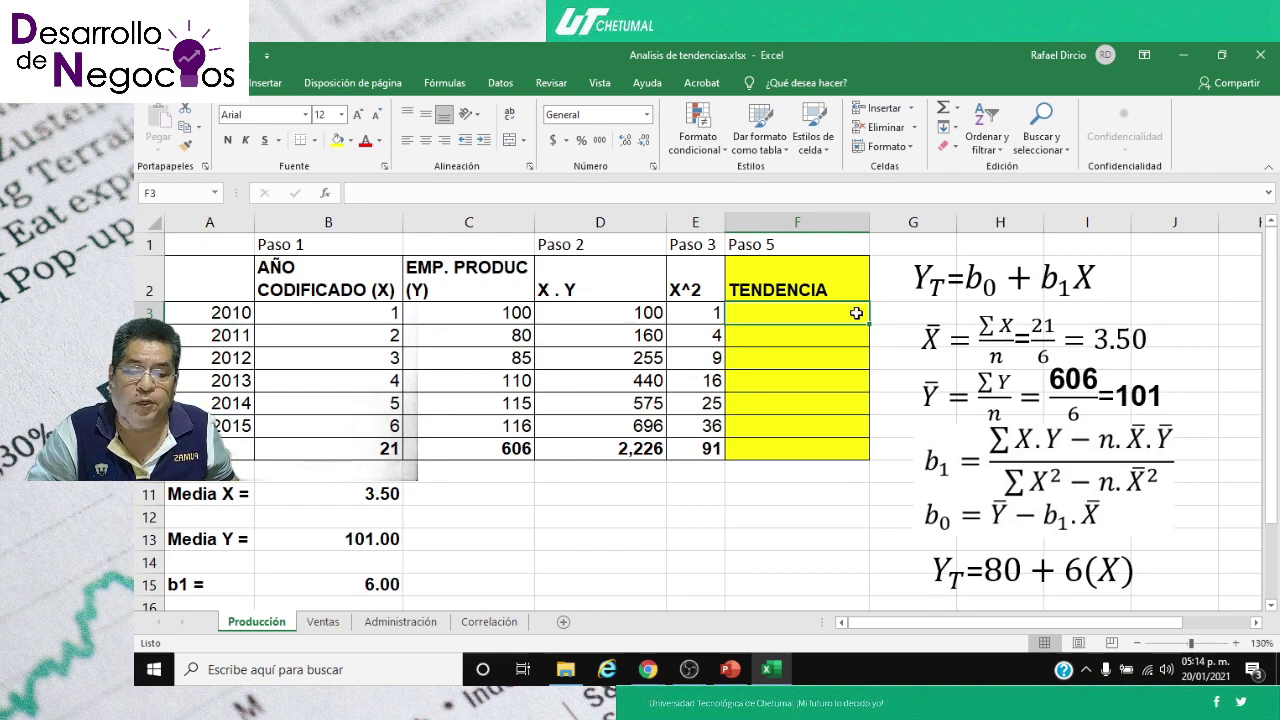
pyautogui.write('=')
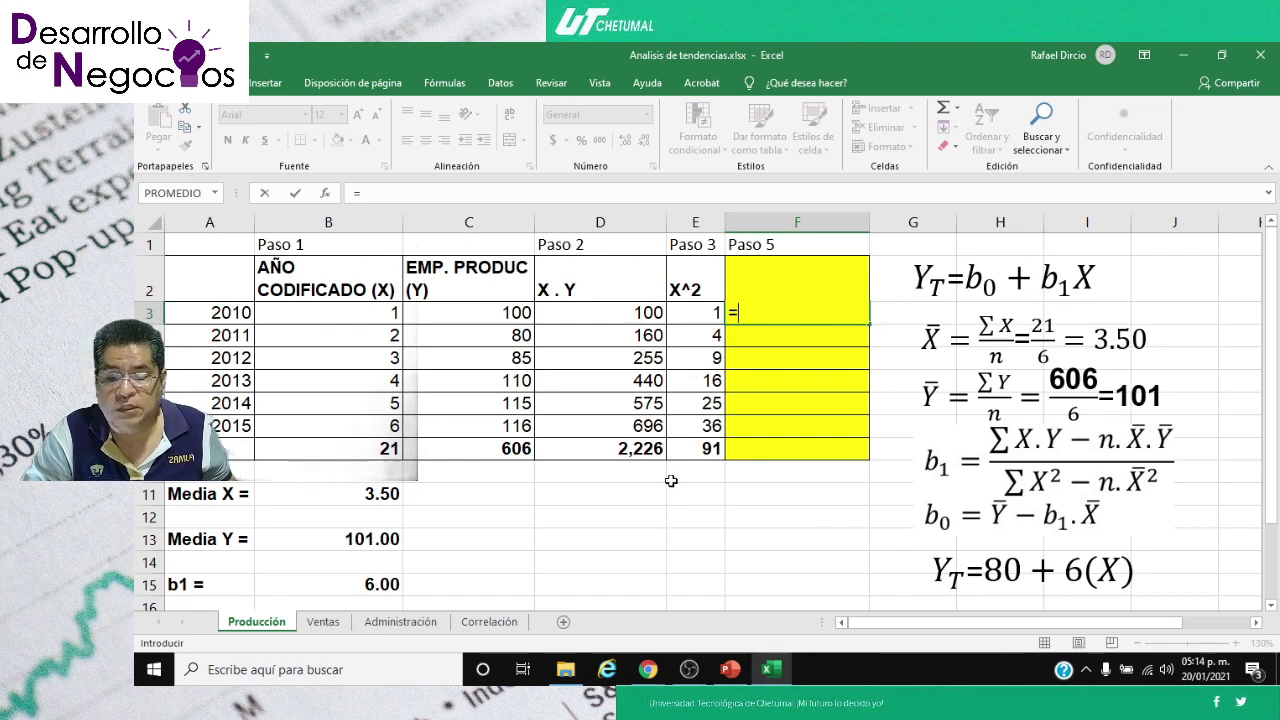
pyautogui.write('80')
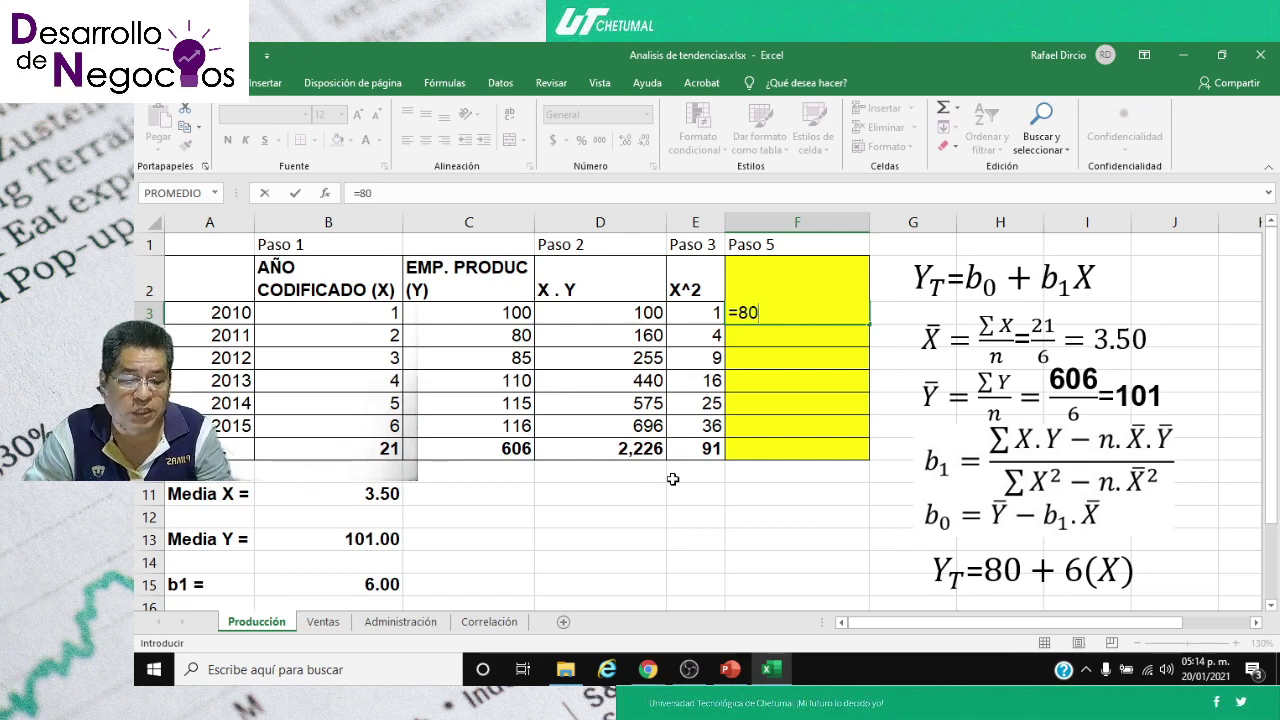
pyautogui.write('+')
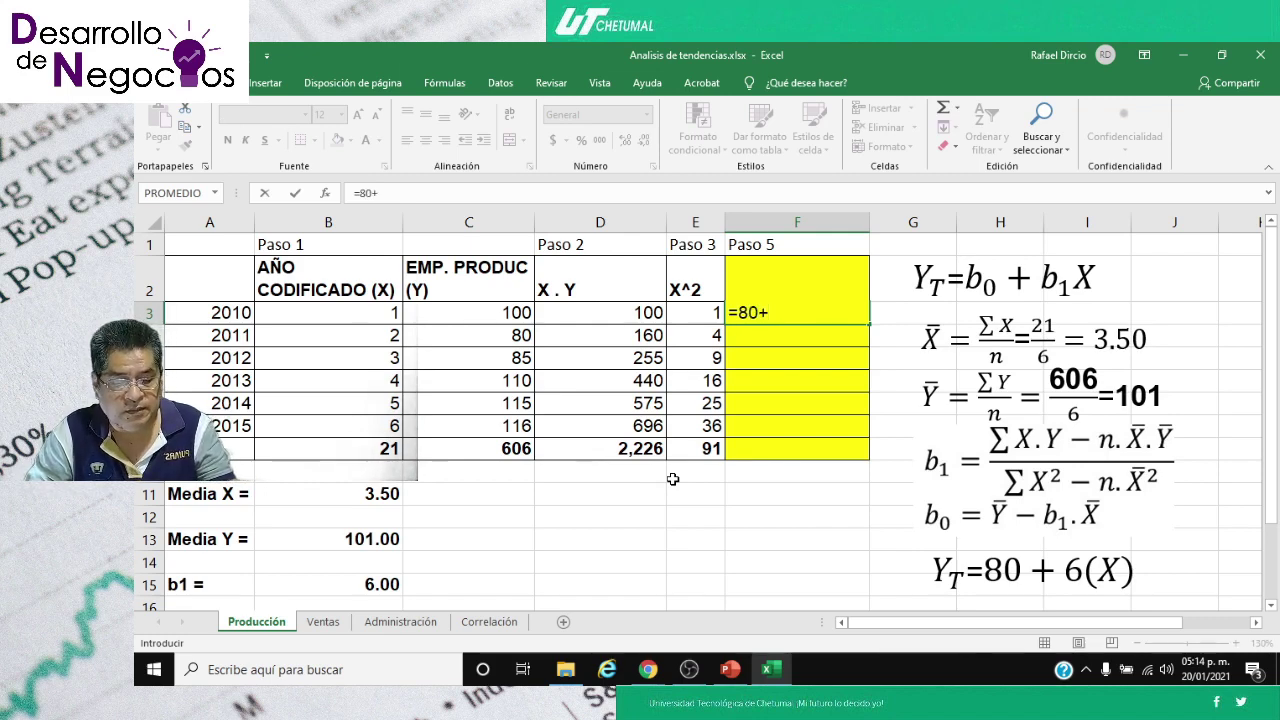
pyautogui.write('6')
pyautogui.press('BackSpace')
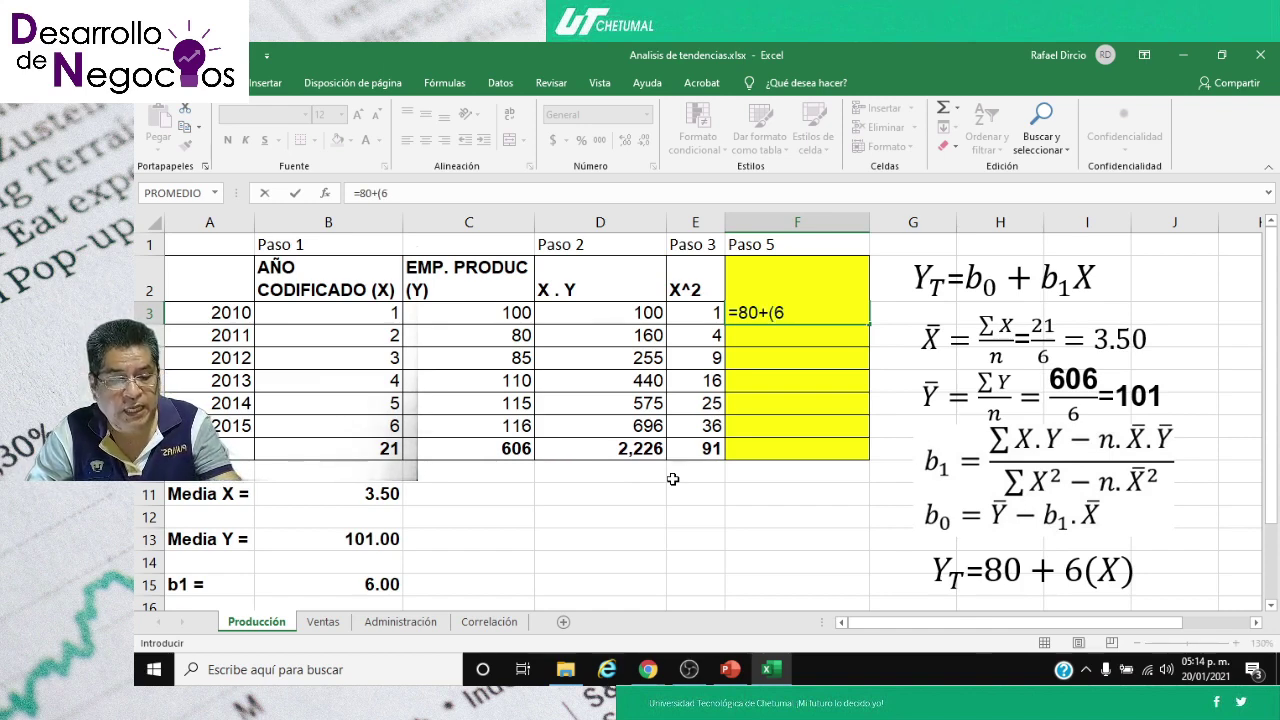
pyautogui.write('*')
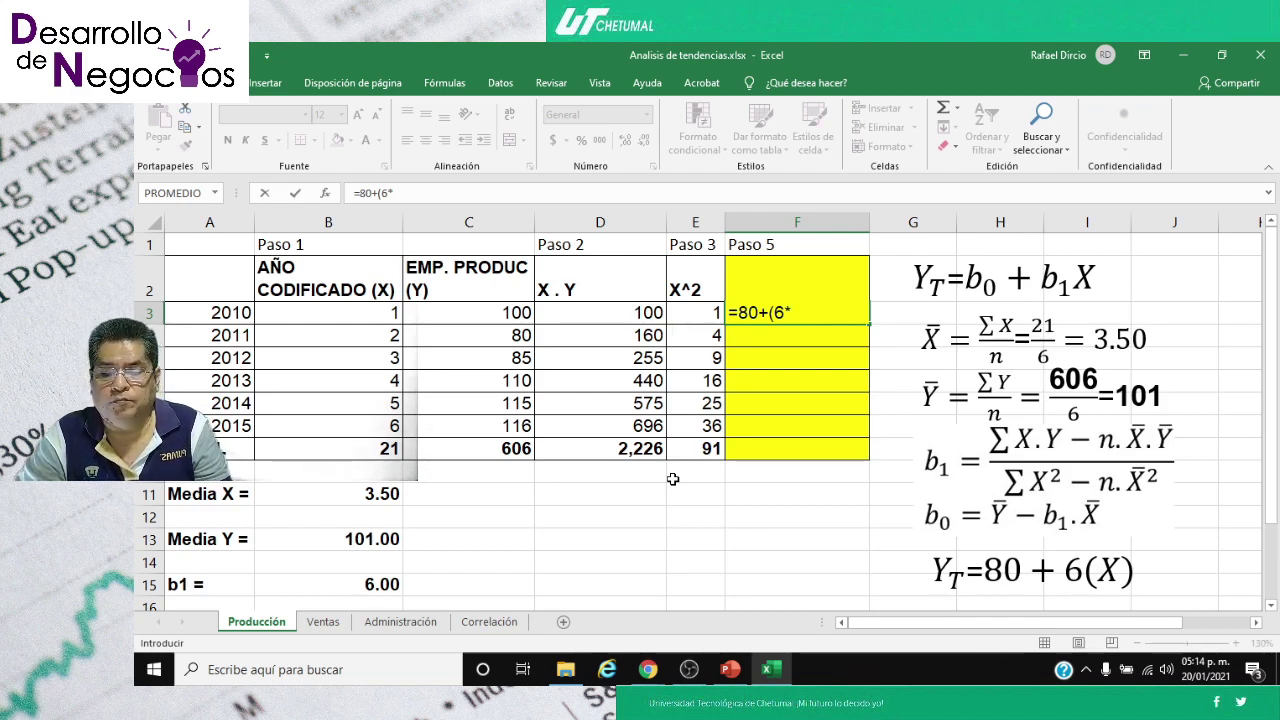
pyautogui.press('Left')
pyautogui.press('Left')
pyautogui.press('Left')
pyautogui.press('Left')
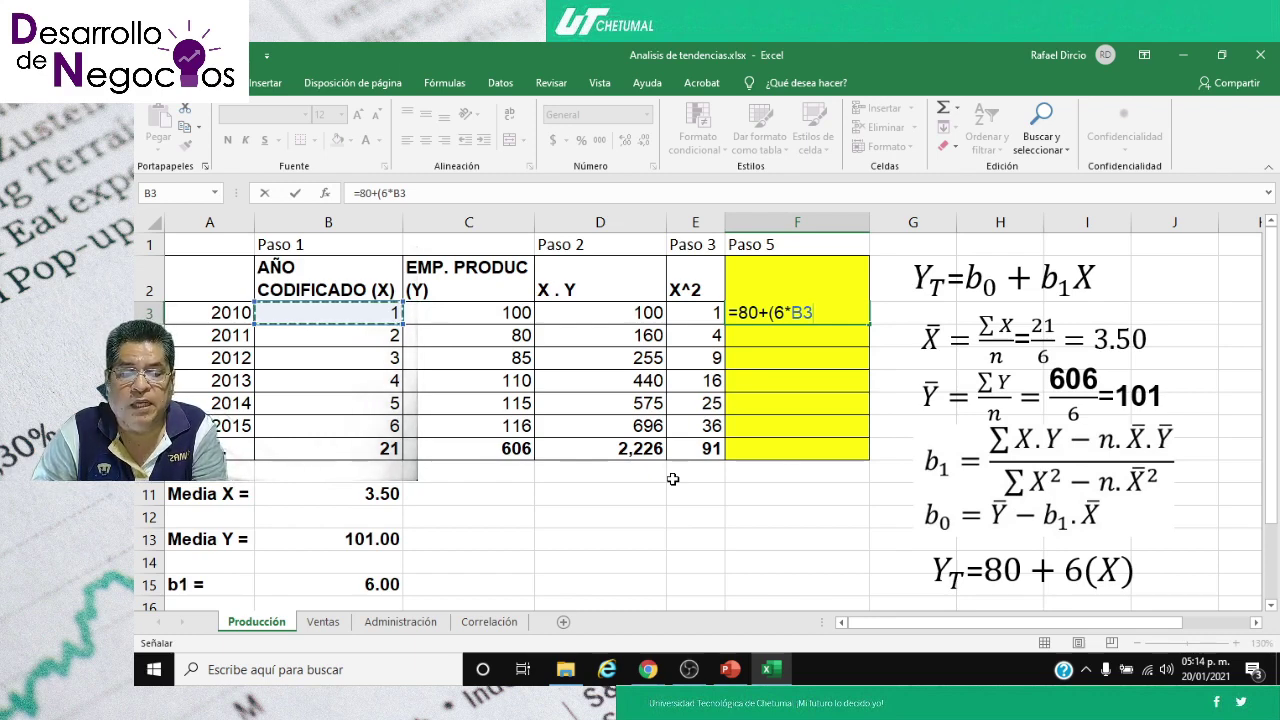
pyautogui.write(')')
pyautogui.press('BackSpace')
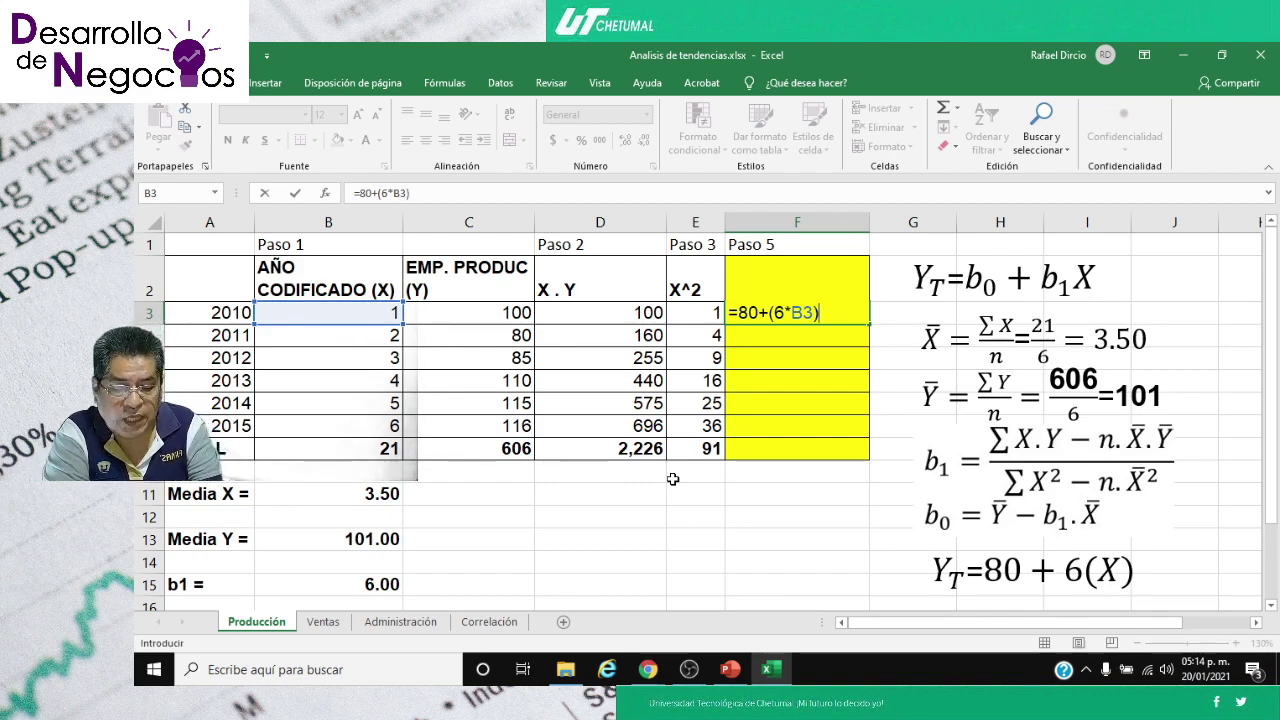
pyautogui.press('Return')
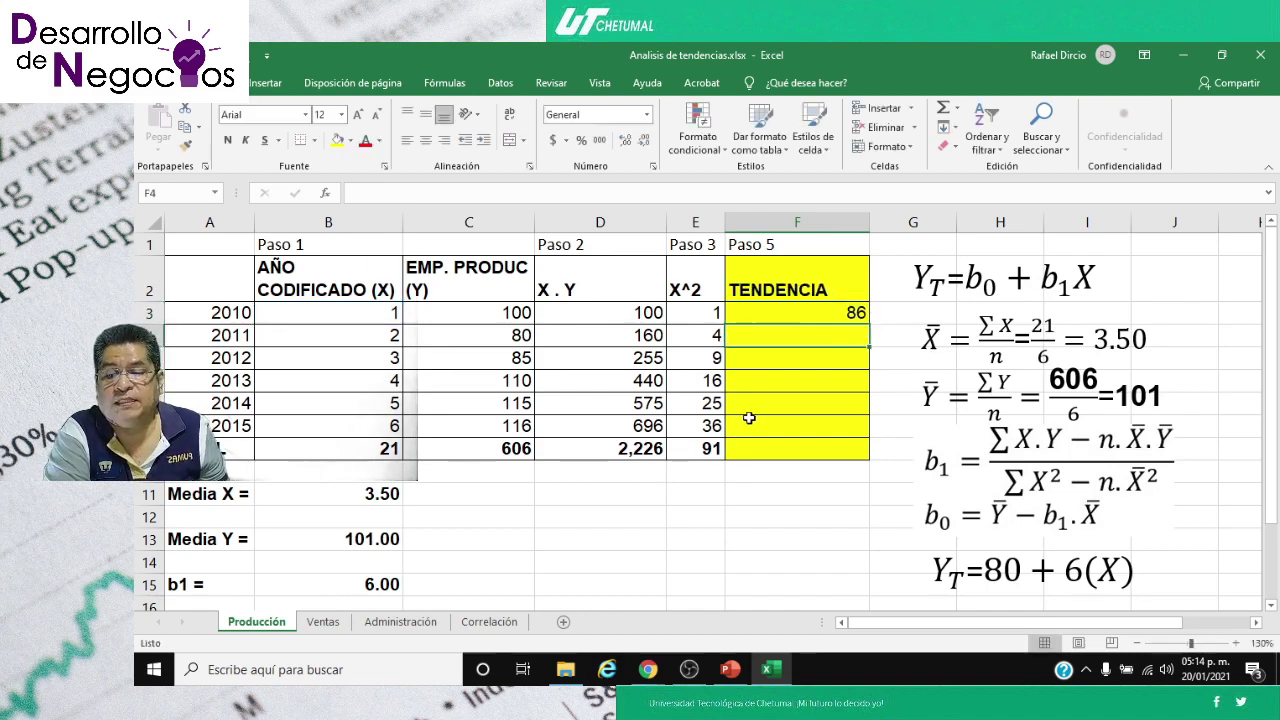
pyautogui.click(773, 315)
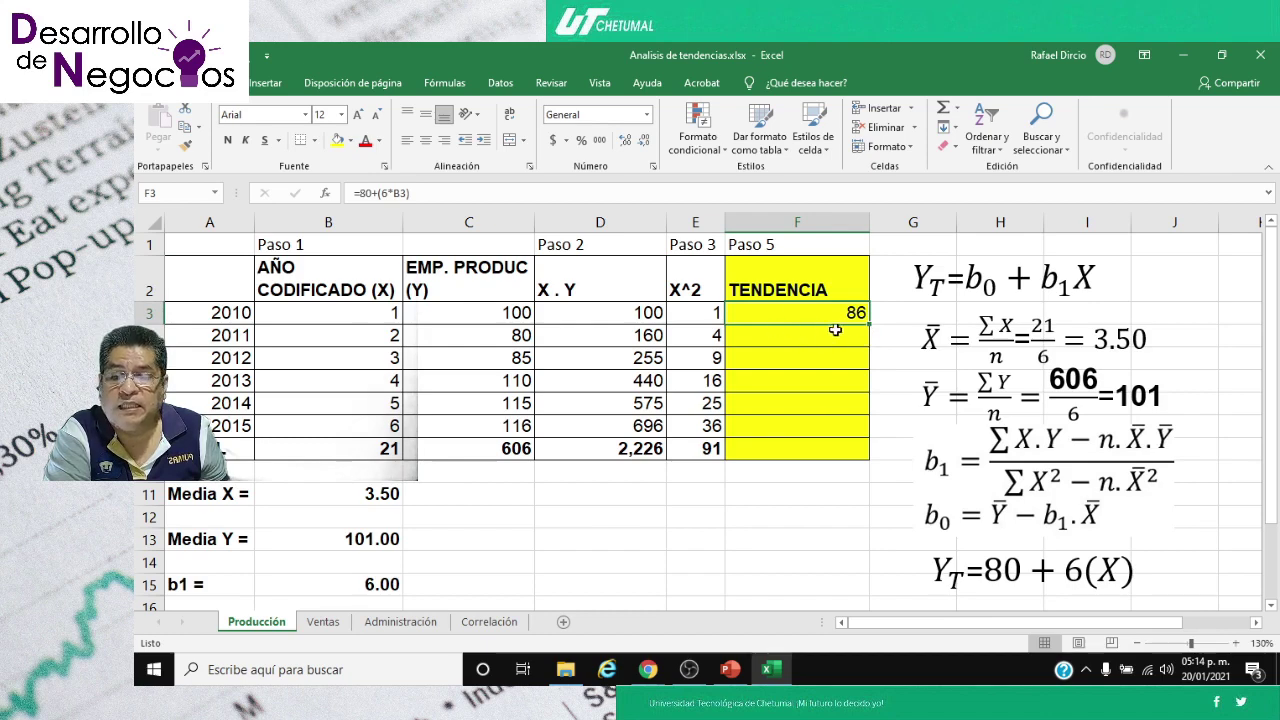
pyautogui.moveTo(868, 325); pyautogui.dragTo(857, 435)
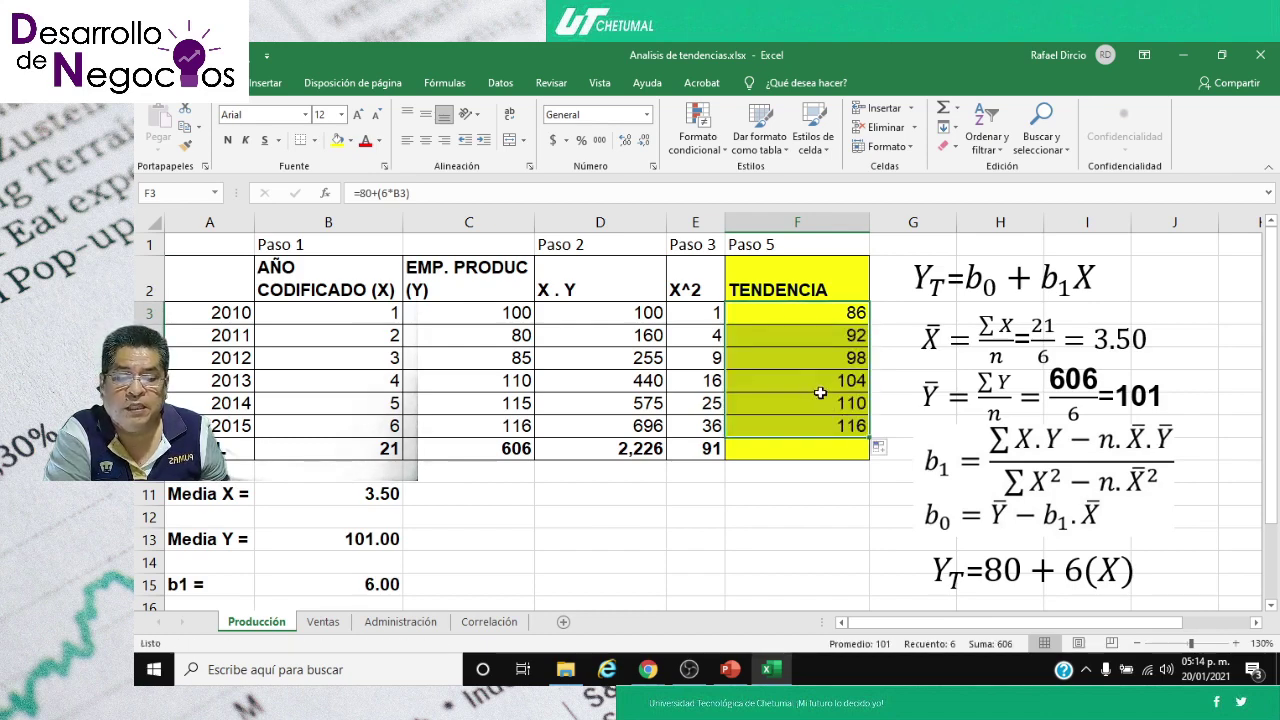
# - Examine the trend values and their formulas in the TENDENCIA column for 2010 through 2015
pyautogui.click(808, 335)
pyautogui.click(792, 360)
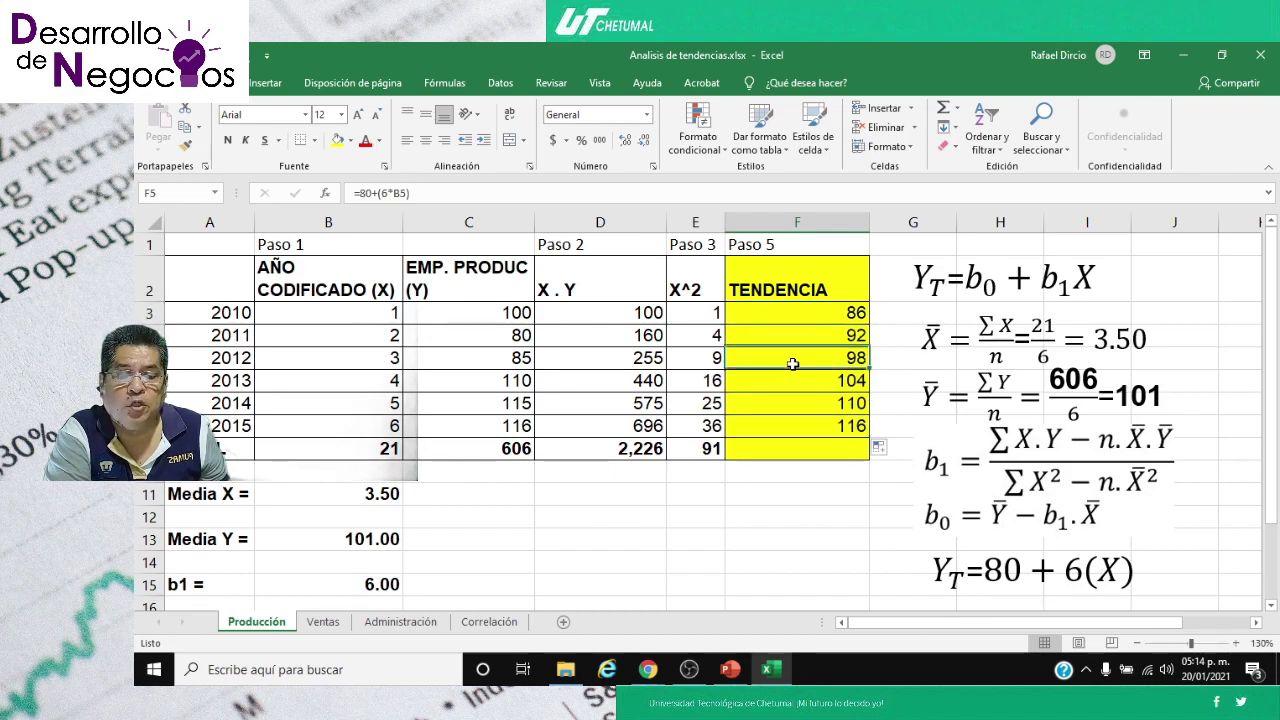
pyautogui.click(785, 384)
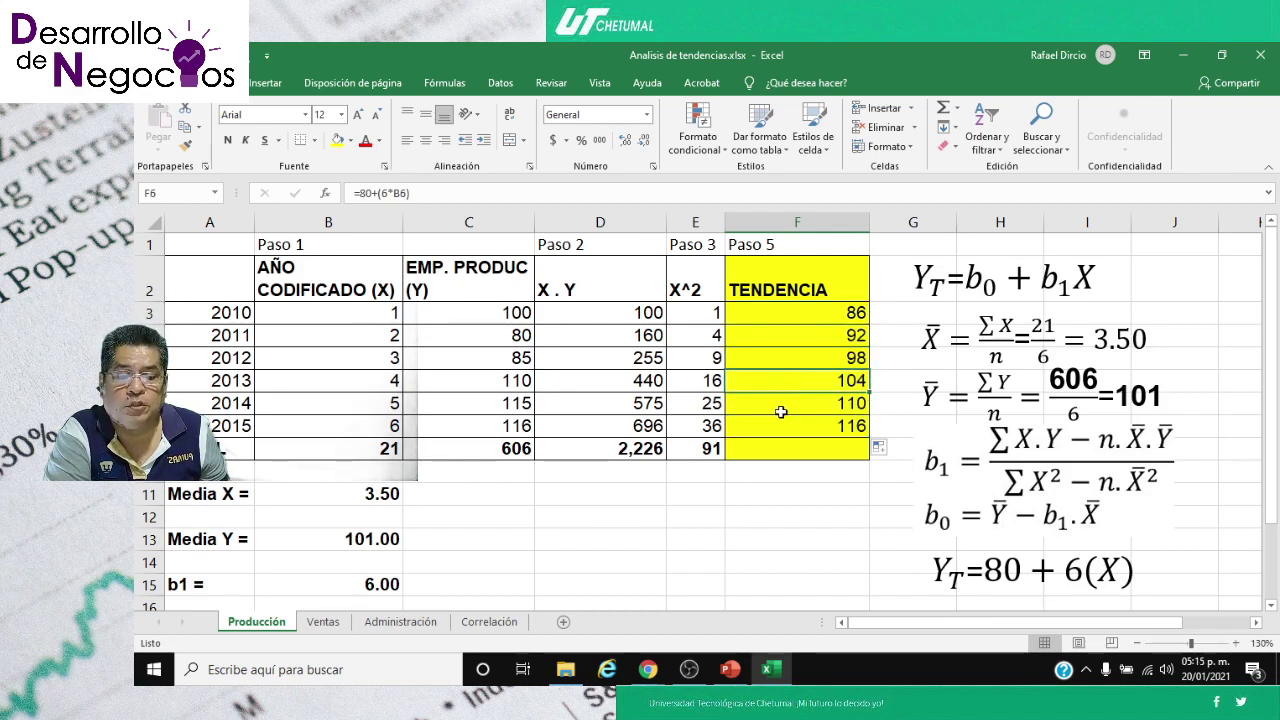
pyautogui.click(780, 409)
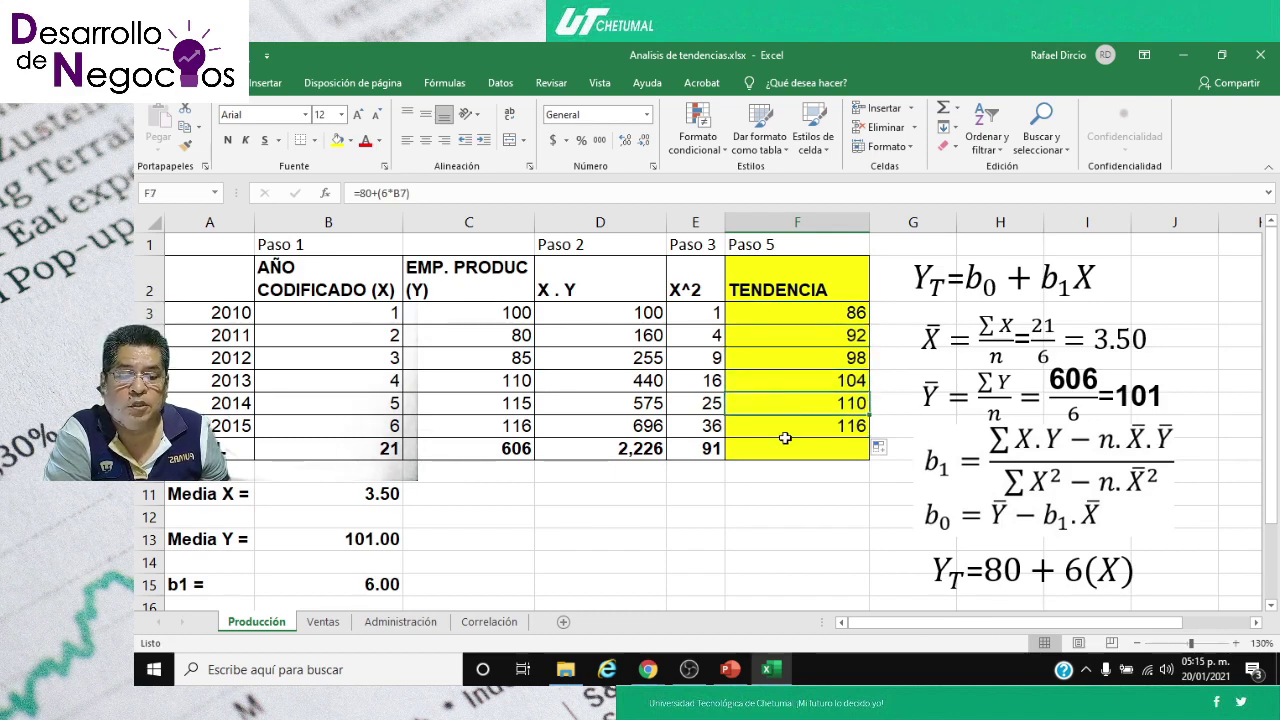
pyautogui.click(785, 444)
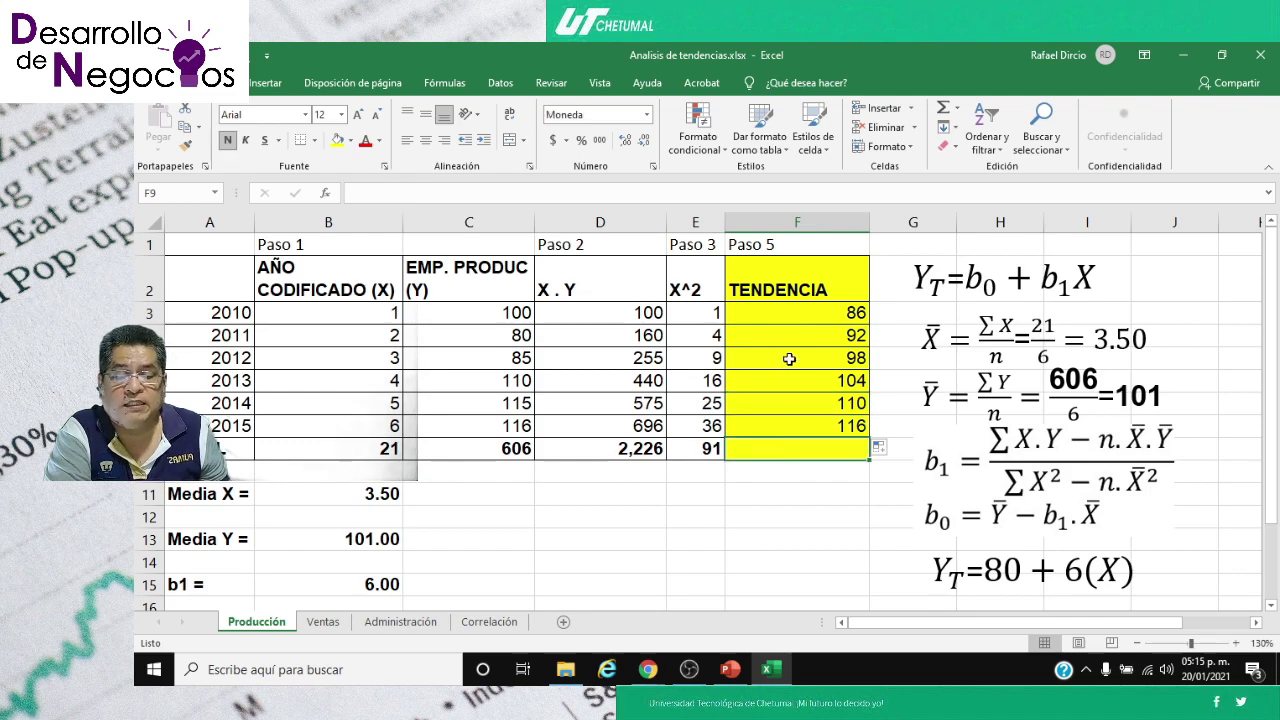
pyautogui.click(793, 319)
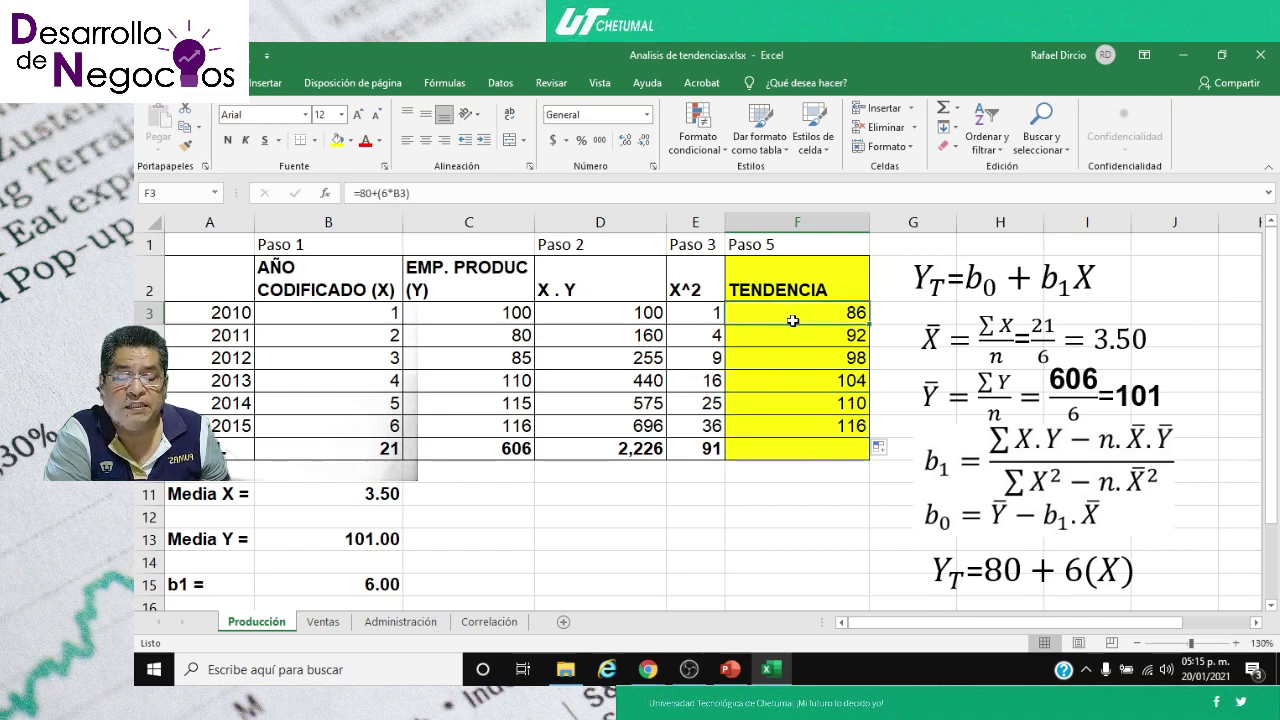
pyautogui.click(791, 358)
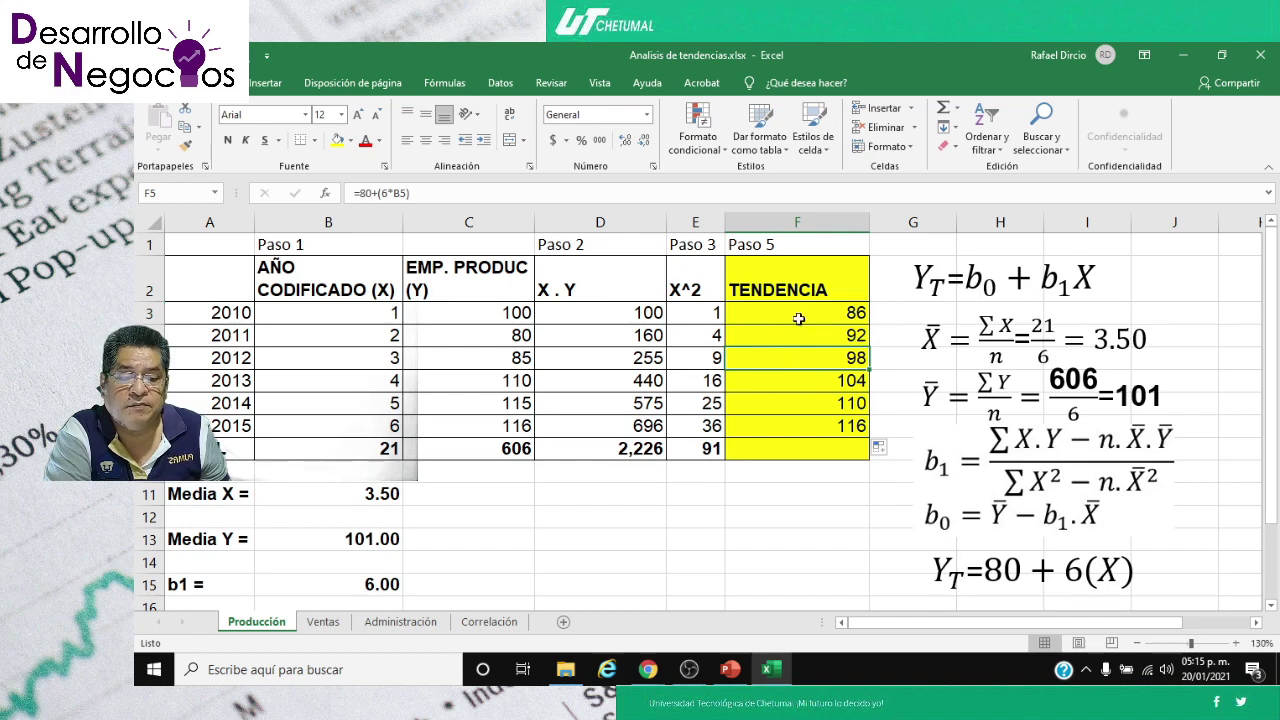
pyautogui.click(799, 318)
pyautogui.click(794, 342)
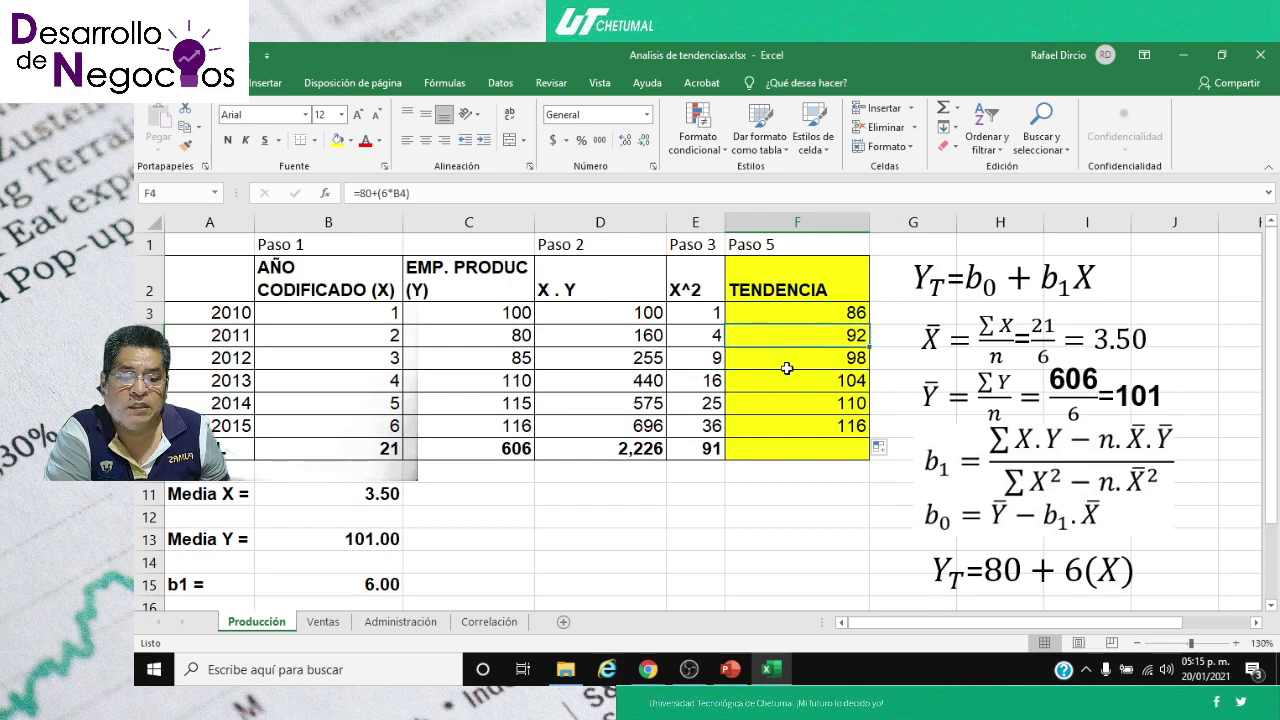
pyautogui.click(808, 315)
pyautogui.click(795, 430)
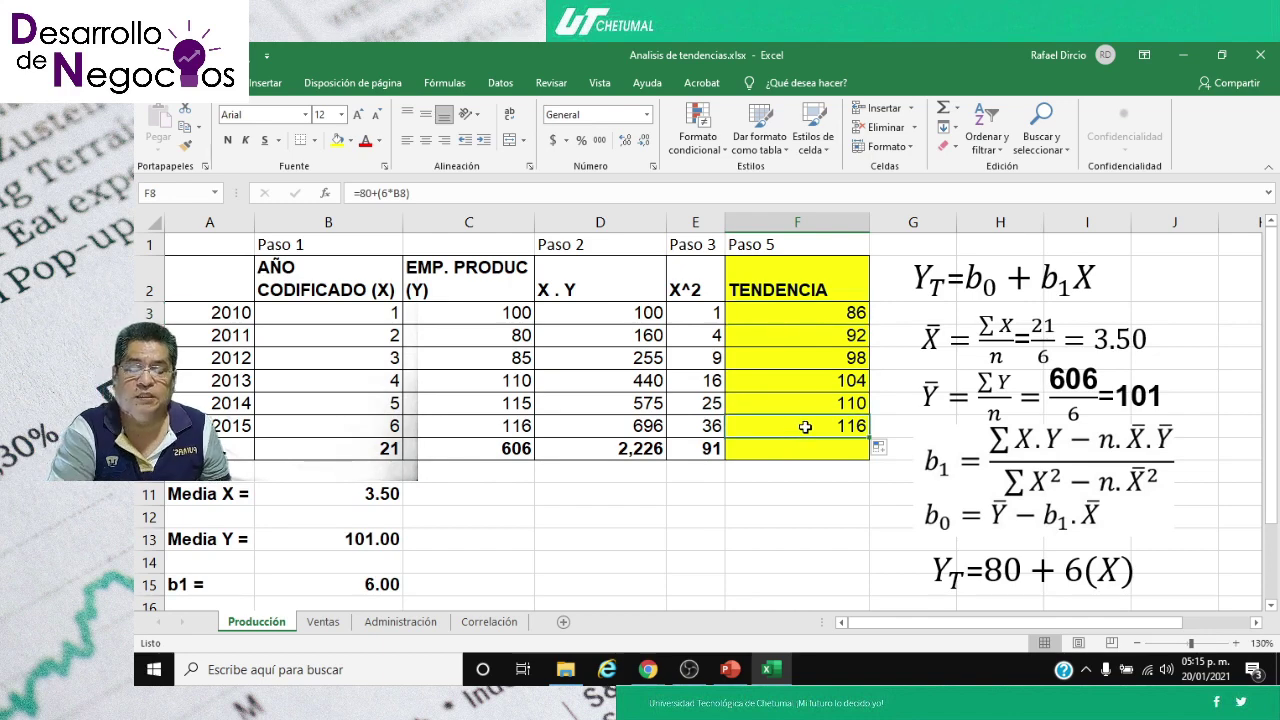
pyautogui.click(790, 315)
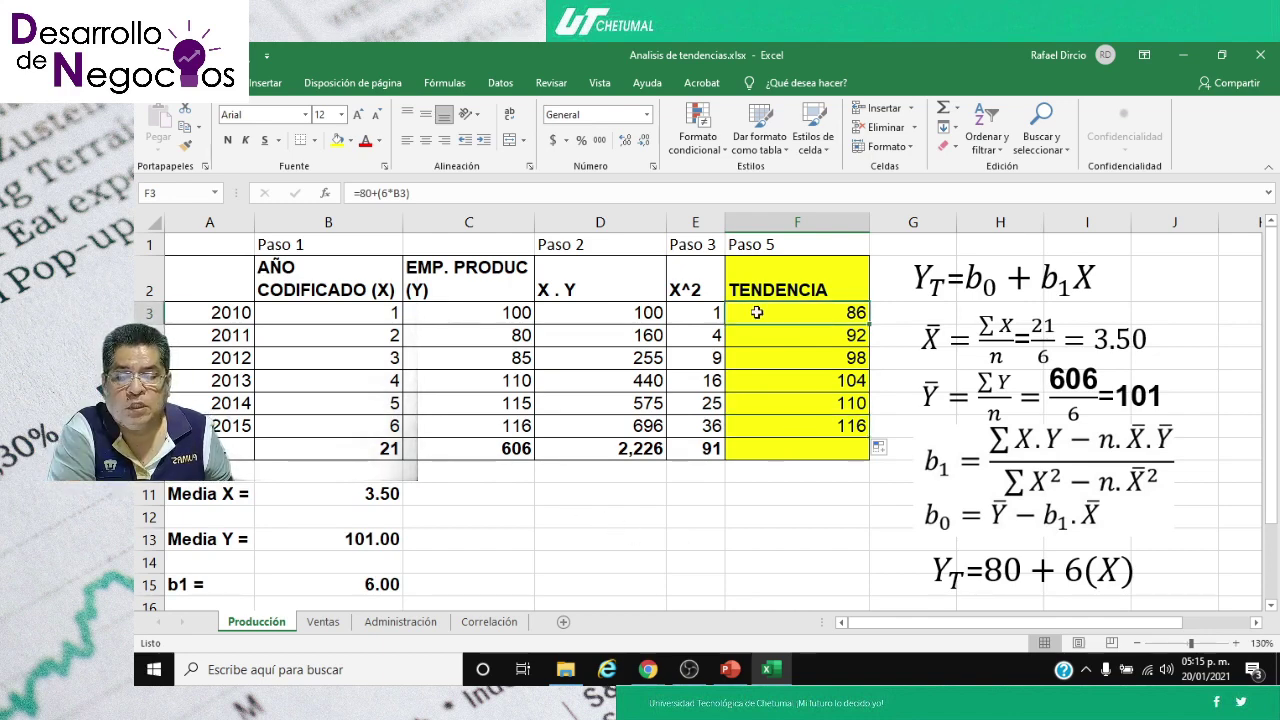
pyautogui.click(763, 337)
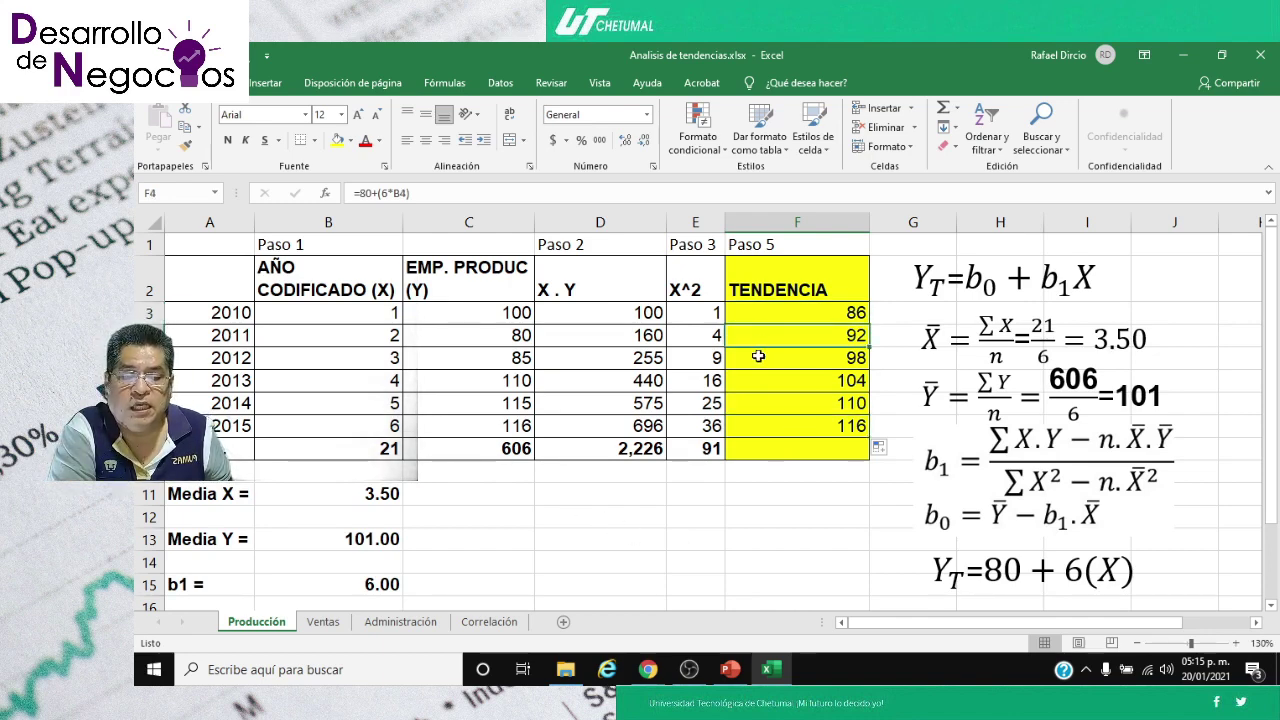
pyautogui.click(759, 358)
pyautogui.click(758, 380)
pyautogui.click(760, 409)
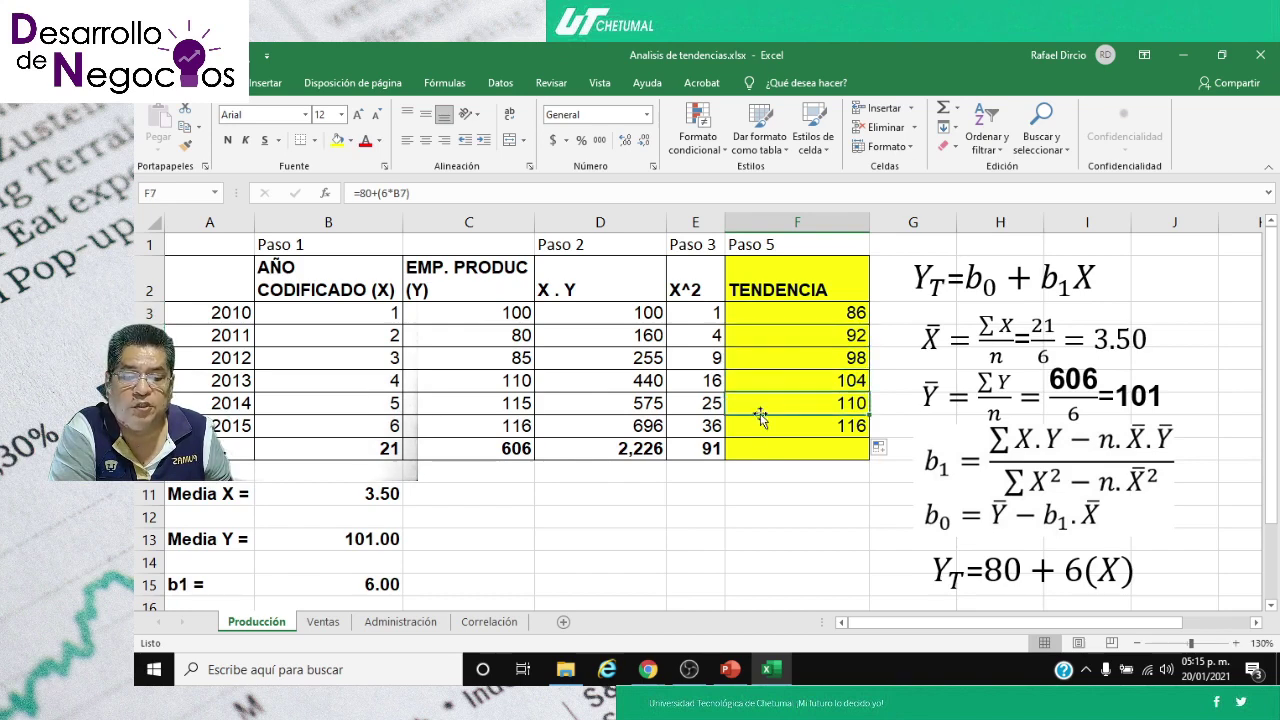
pyautogui.click(760, 440)
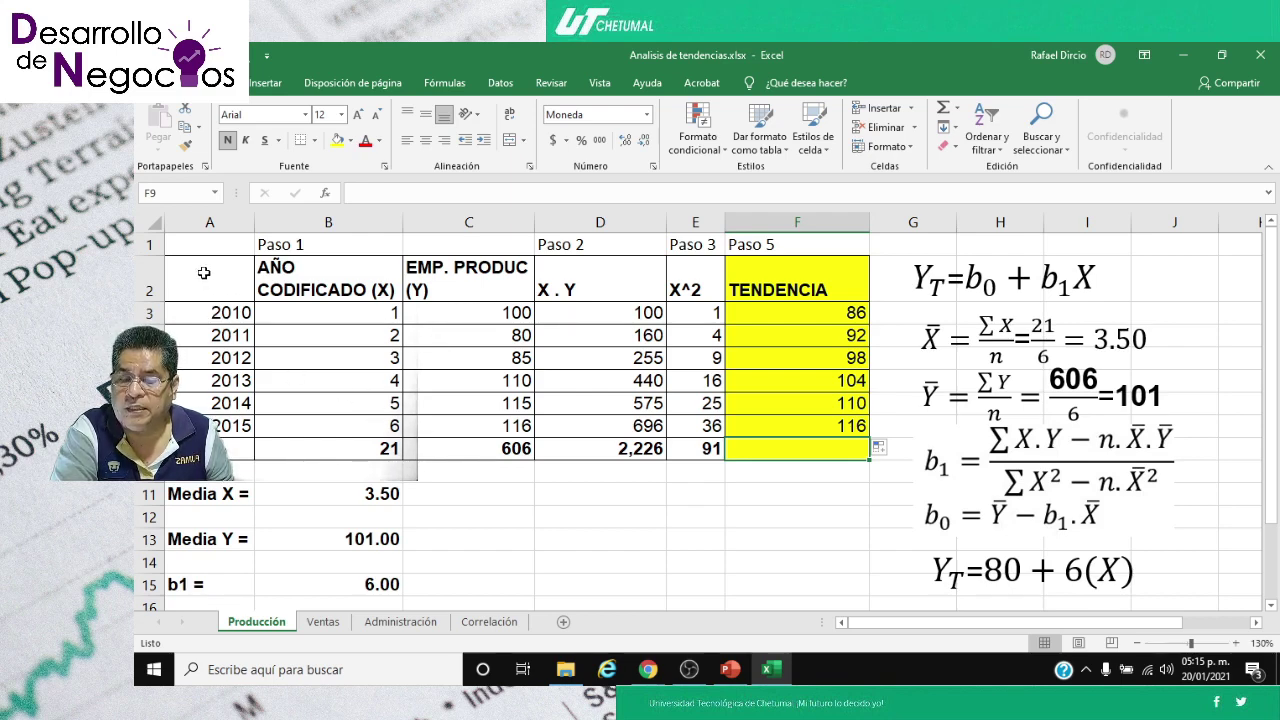
pyautogui.moveTo(207, 268); pyautogui.dragTo(226, 424)
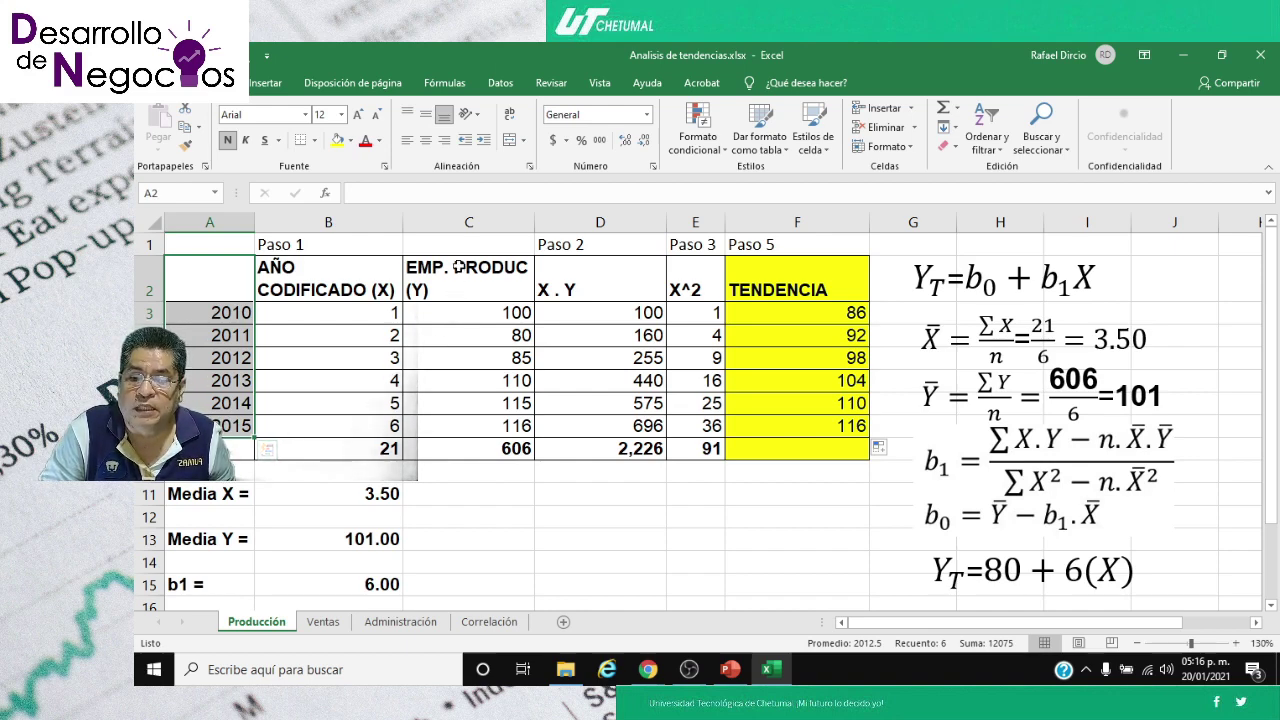
pyautogui.moveTo(458, 267); pyautogui.dragTo(471, 405)
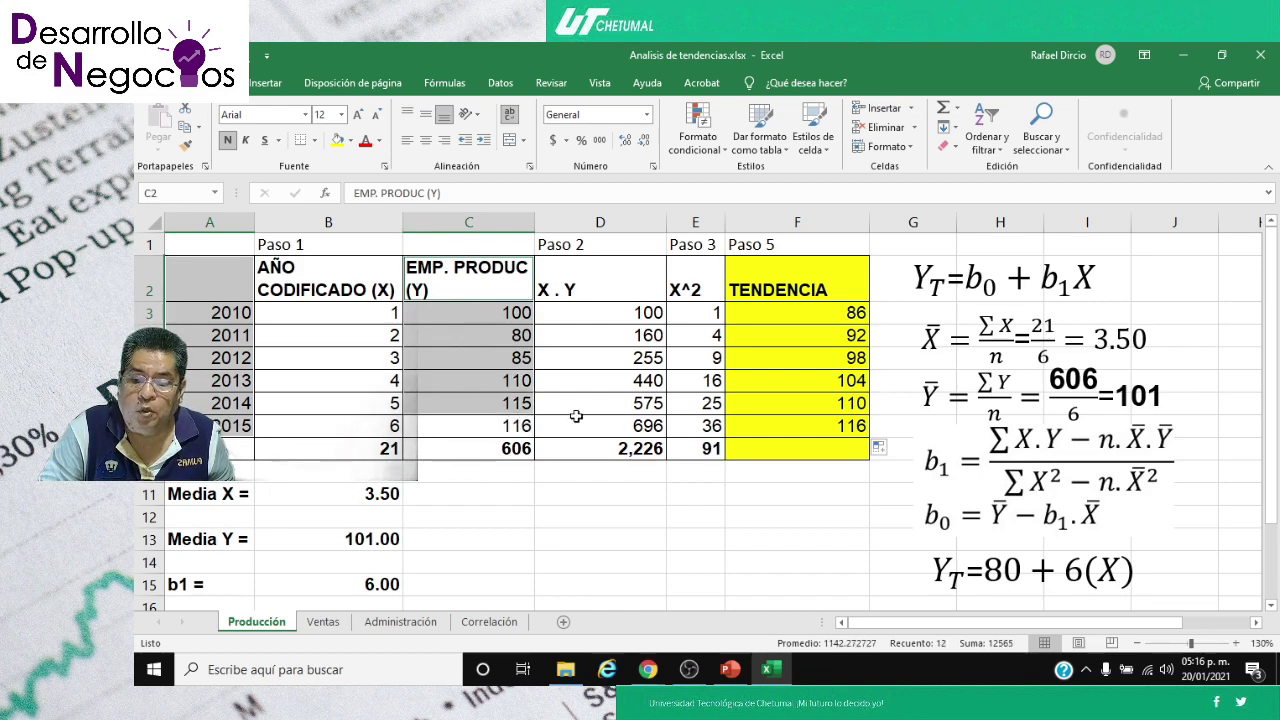
pyautogui.click(486, 378)
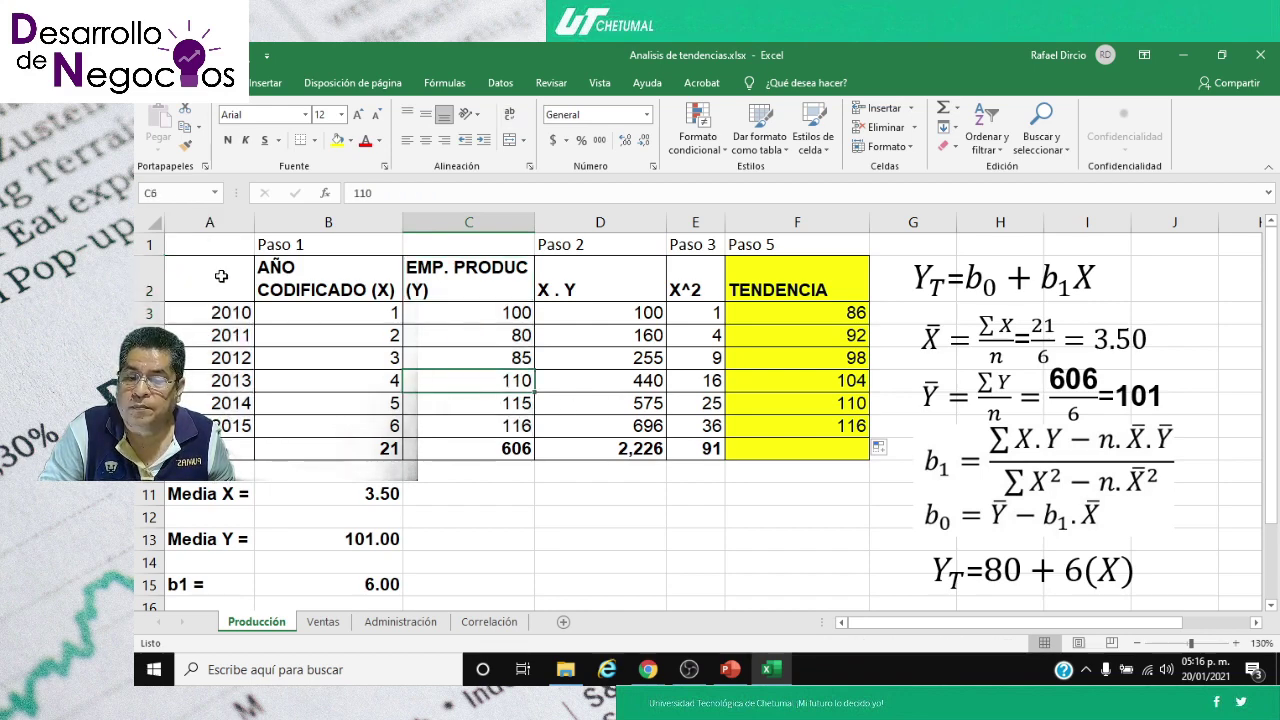
# - Insert a line chart with markers from the years in A2:A8, production staffing in C2:C8 and TENDENCIA in F2:F8
pyautogui.moveTo(223, 277); pyautogui.dragTo(229, 420)
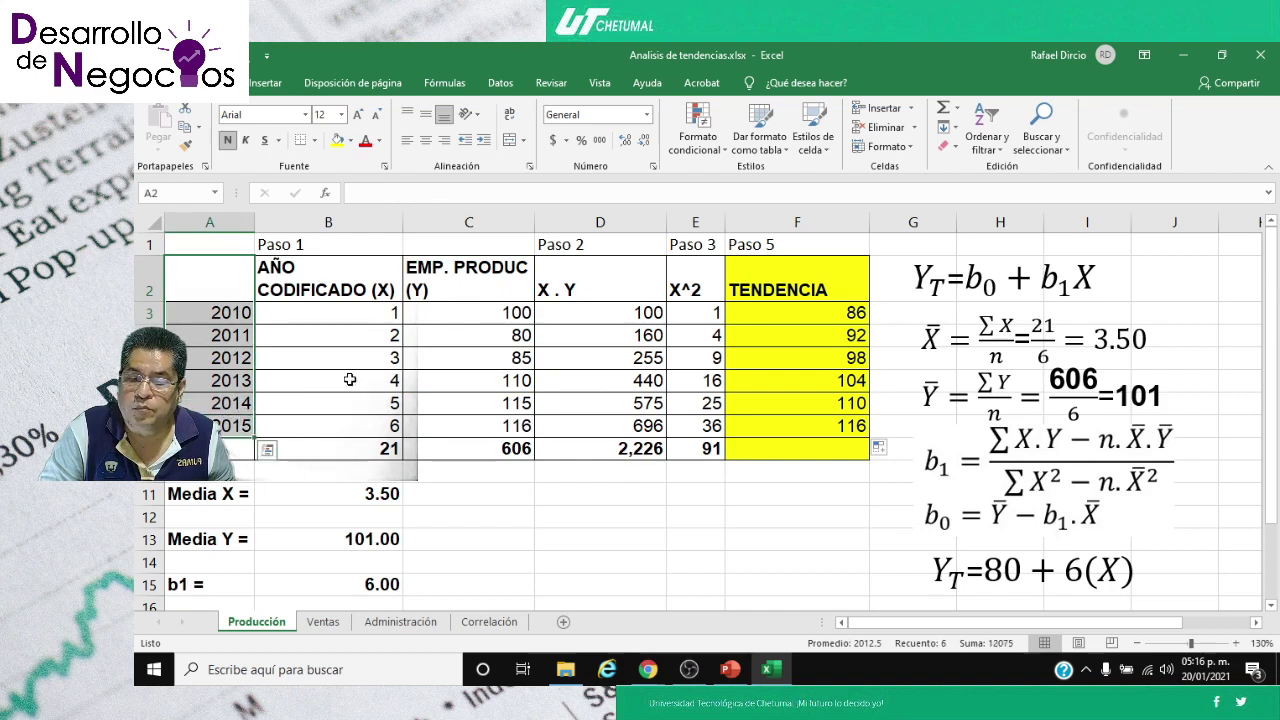
pyautogui.moveTo(442, 278); pyautogui.dragTo(457, 420)
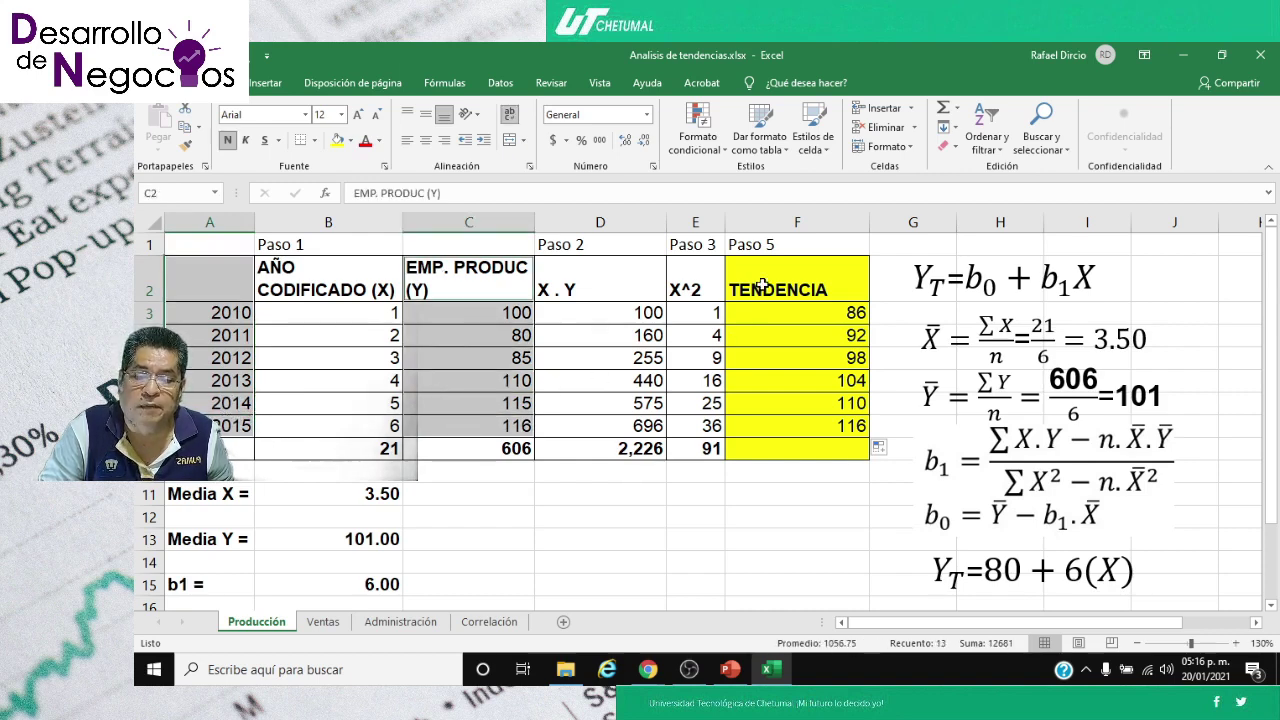
pyautogui.moveTo(764, 273); pyautogui.dragTo(771, 422)
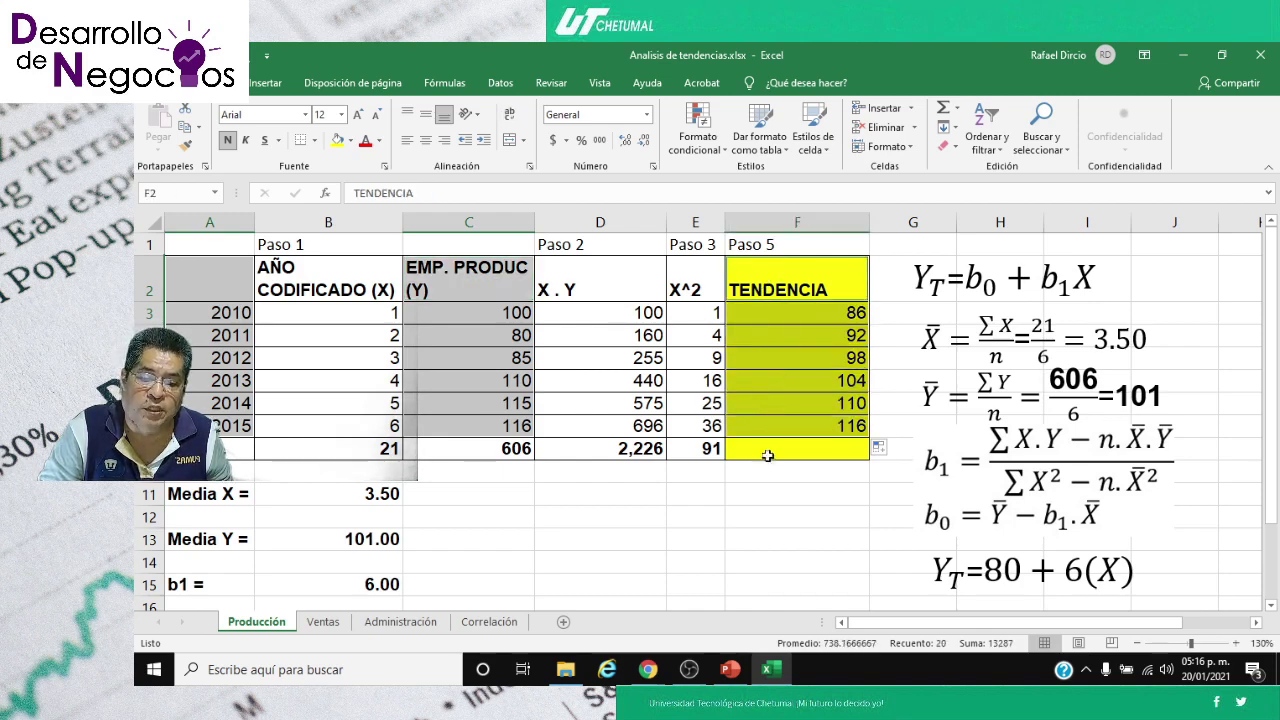
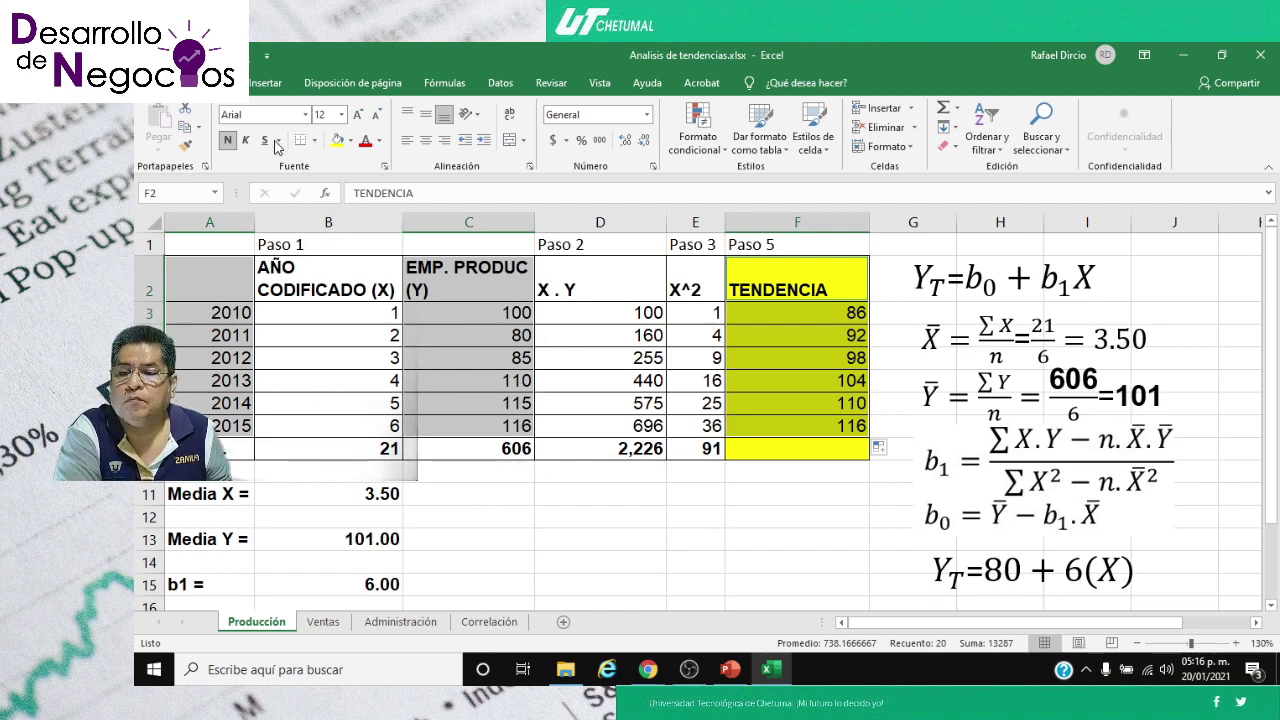
pyautogui.click(266, 84)
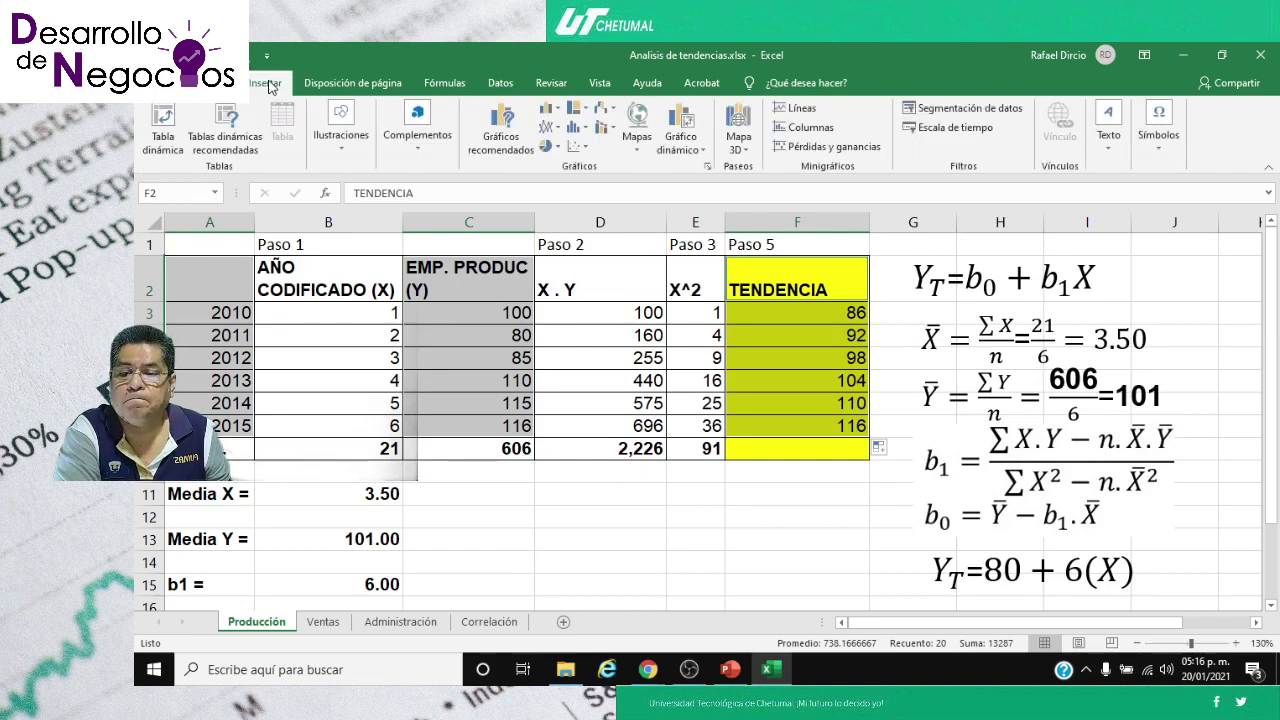
pyautogui.click(556, 130)
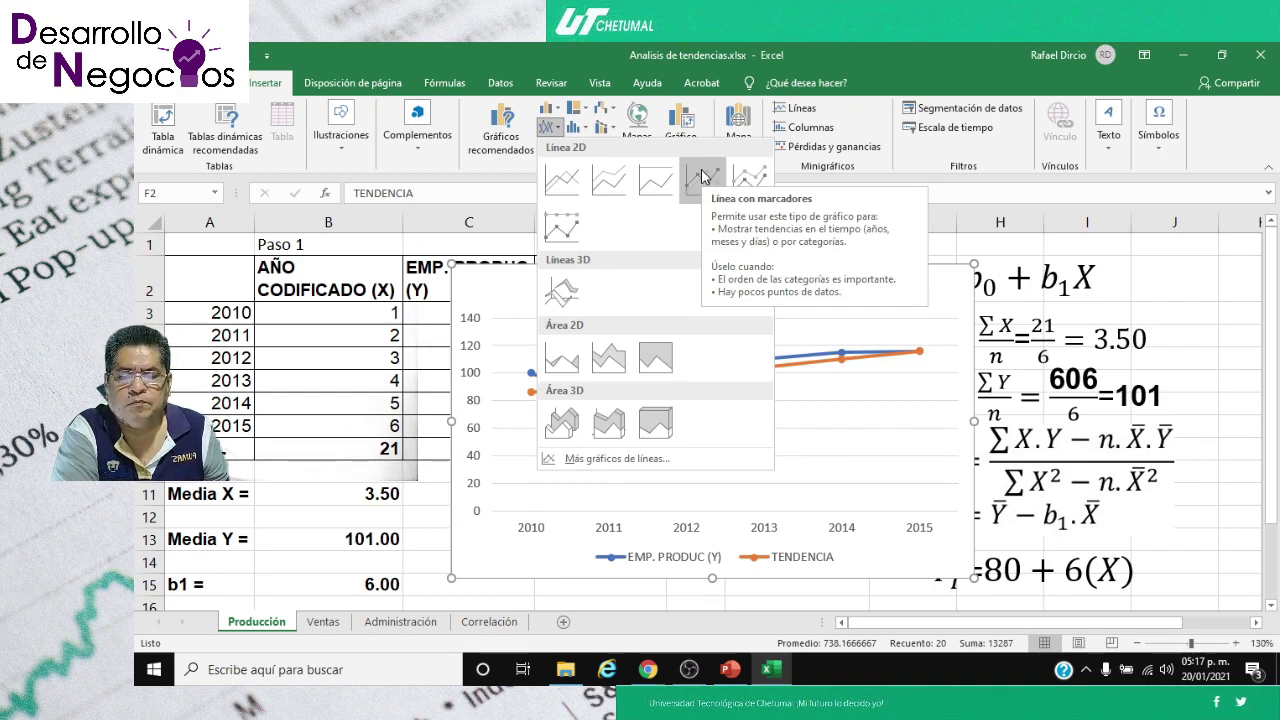
pyautogui.click(703, 177)
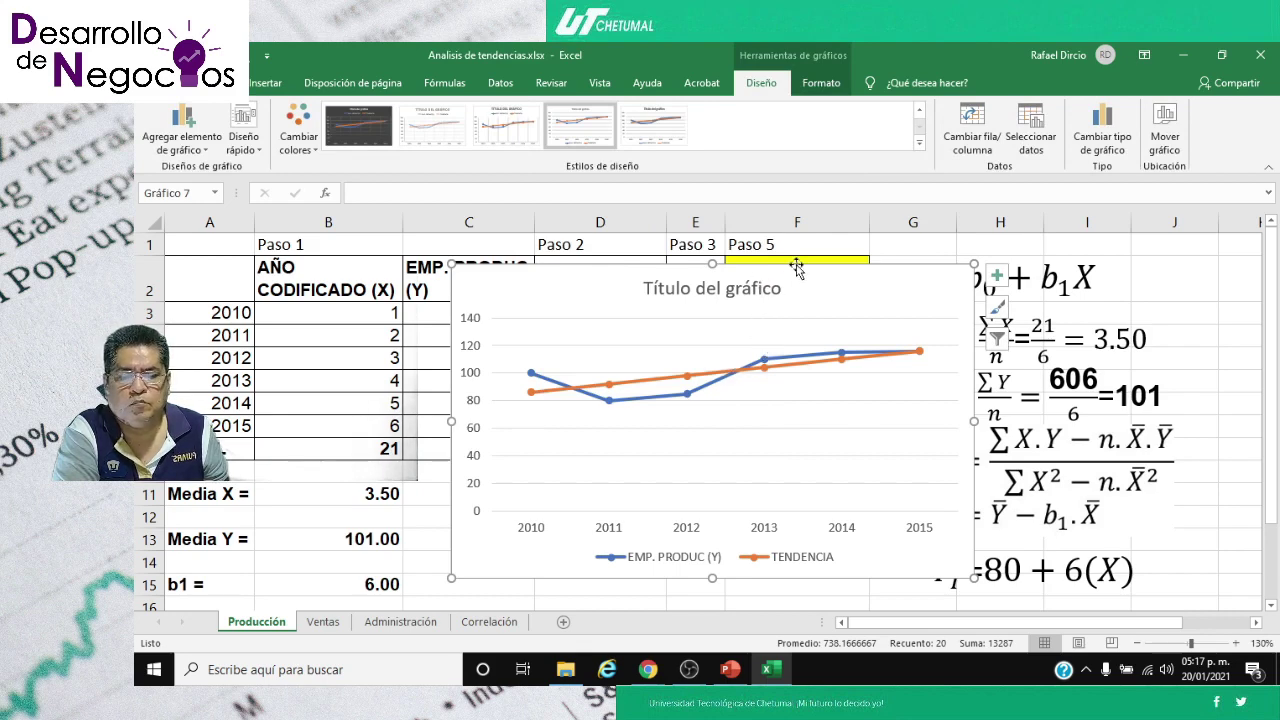
# - Move the line chart below the trend equation, clear of the data table and the 2016–2017 forecast rows
pyautogui.moveTo(797, 267); pyautogui.dragTo(736, 509)
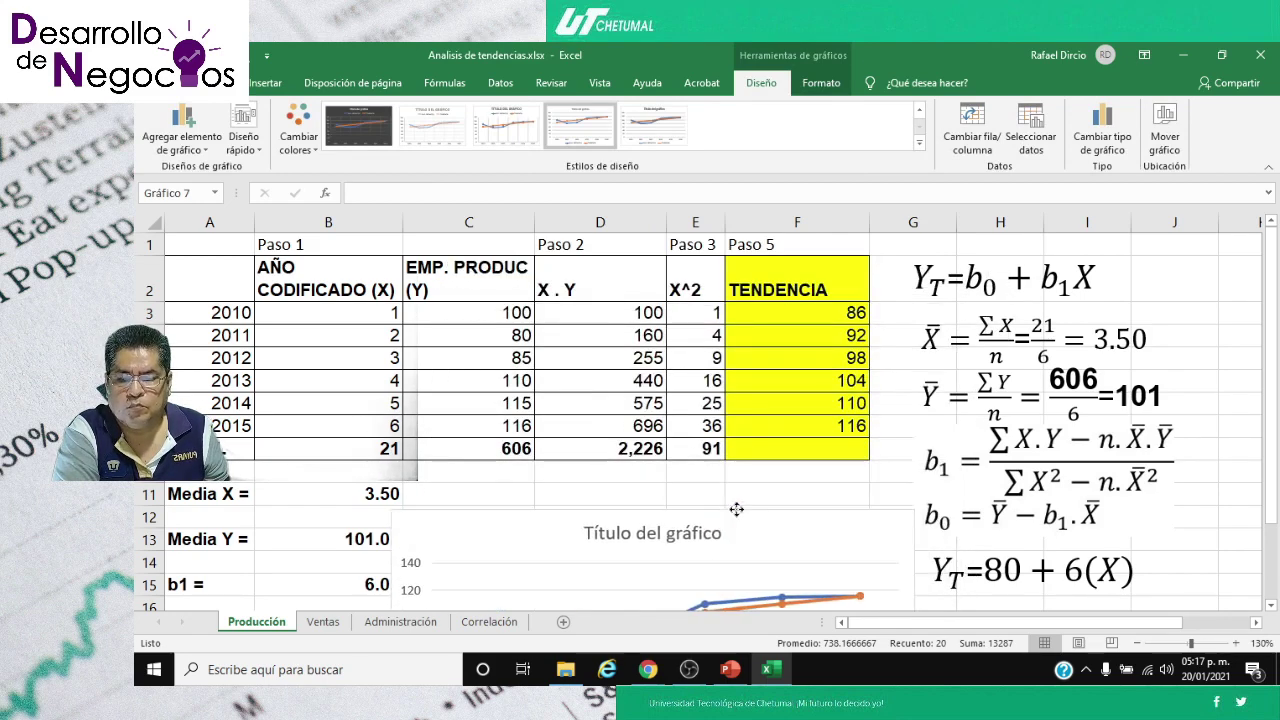
pyautogui.scroll(-4, 771, 486)
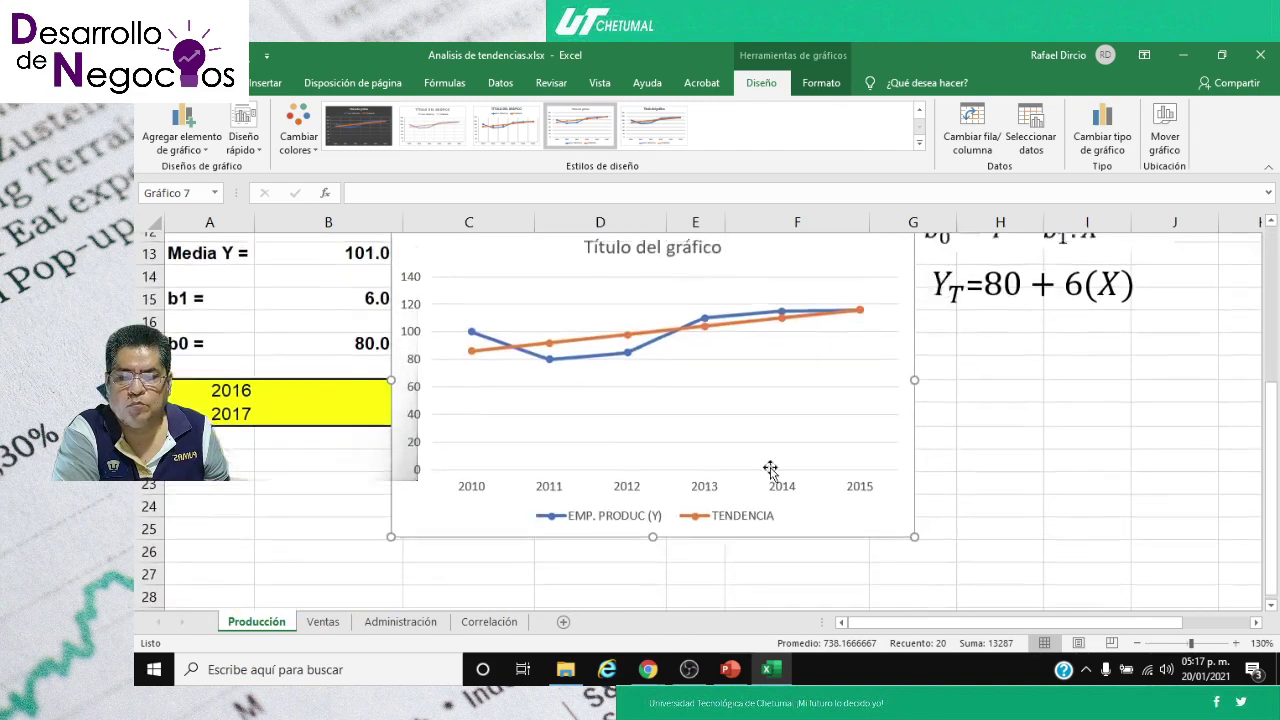
pyautogui.scroll(3, 770, 470)
pyautogui.moveTo(774, 294); pyautogui.dragTo(957, 381)
pyautogui.scroll(-1, 1070, 428)
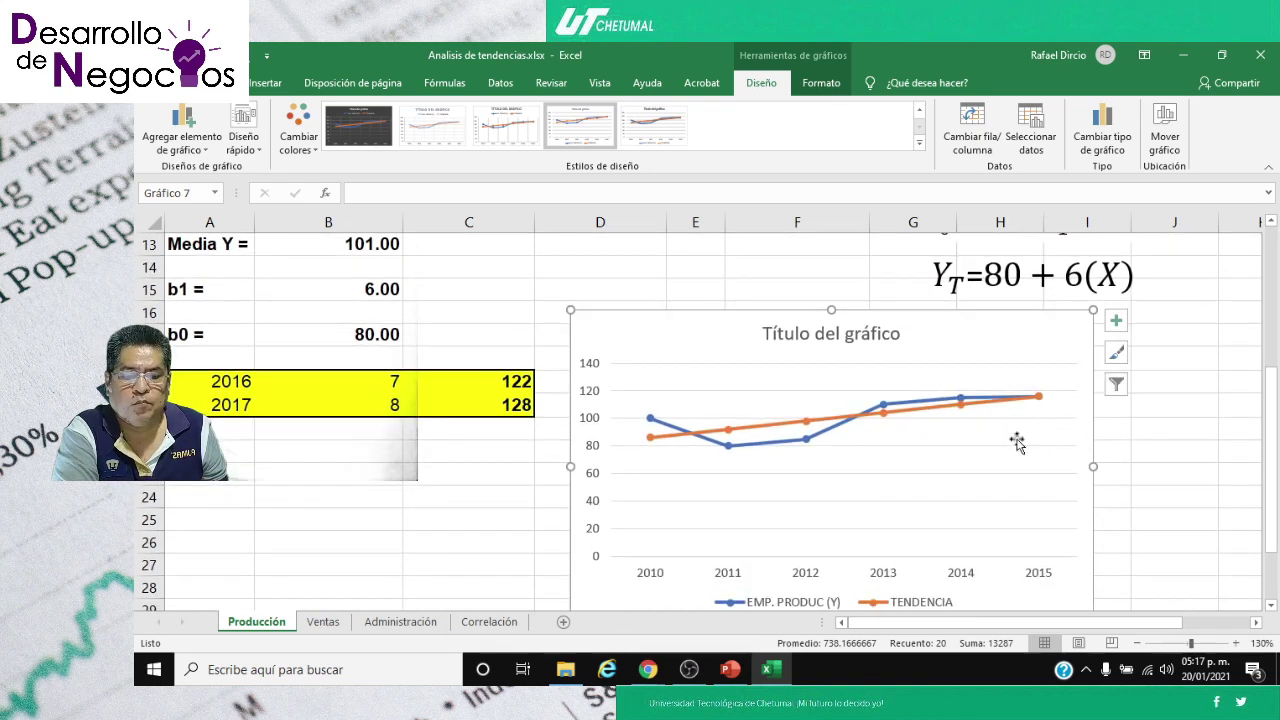
# - Compare the production staffing line with the trend line across 2010–2015 in the chart and check them against the table
pyautogui.scroll(-1, 855, 477)
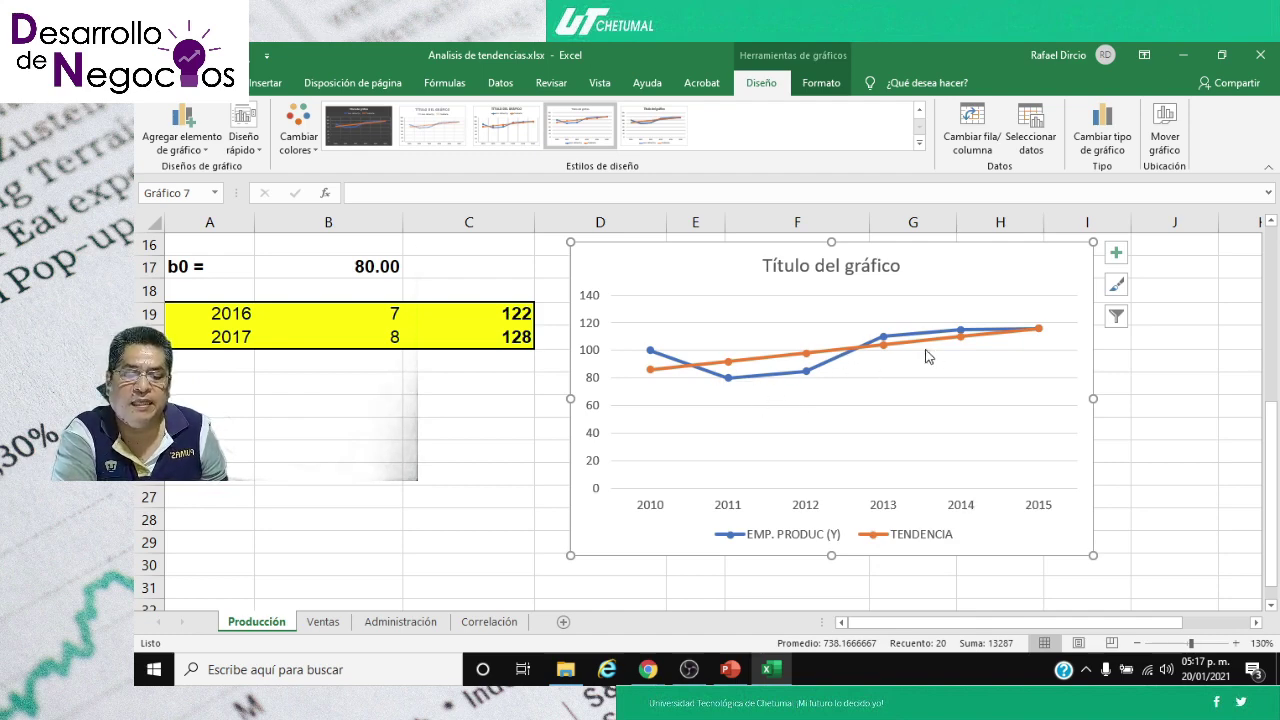
pyautogui.moveTo(665, 372)
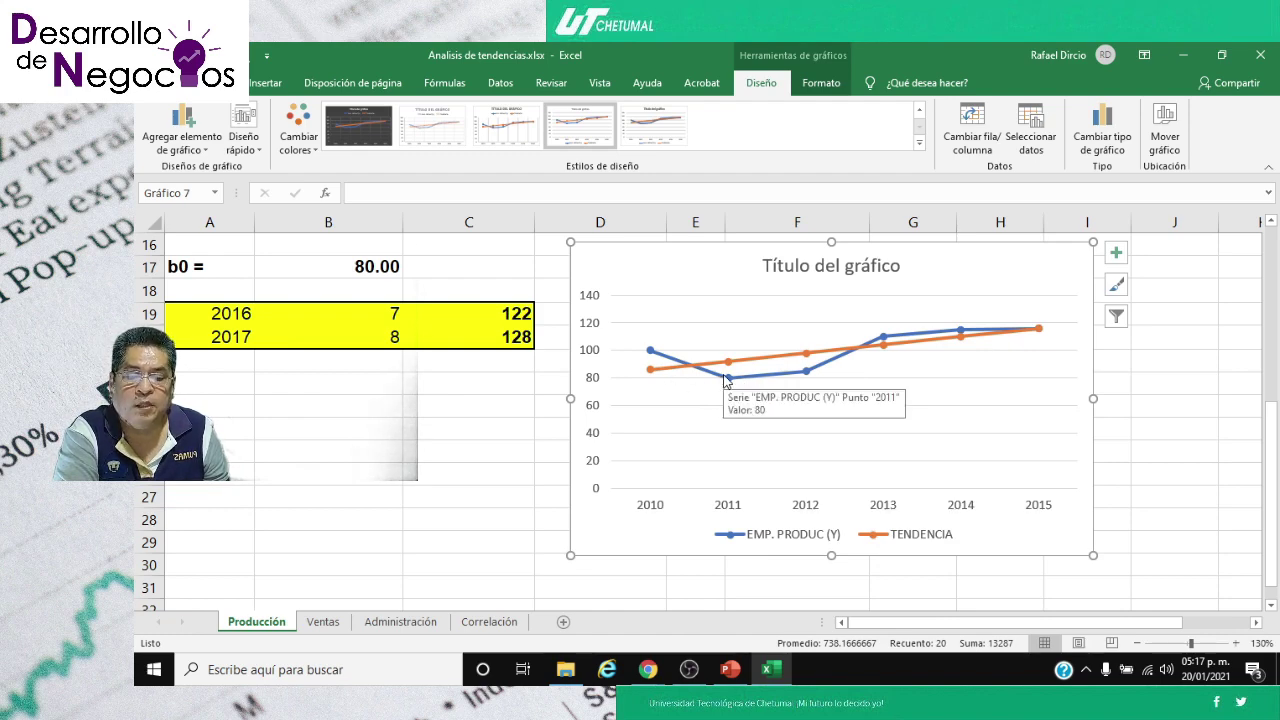
pyautogui.moveTo(810, 382)
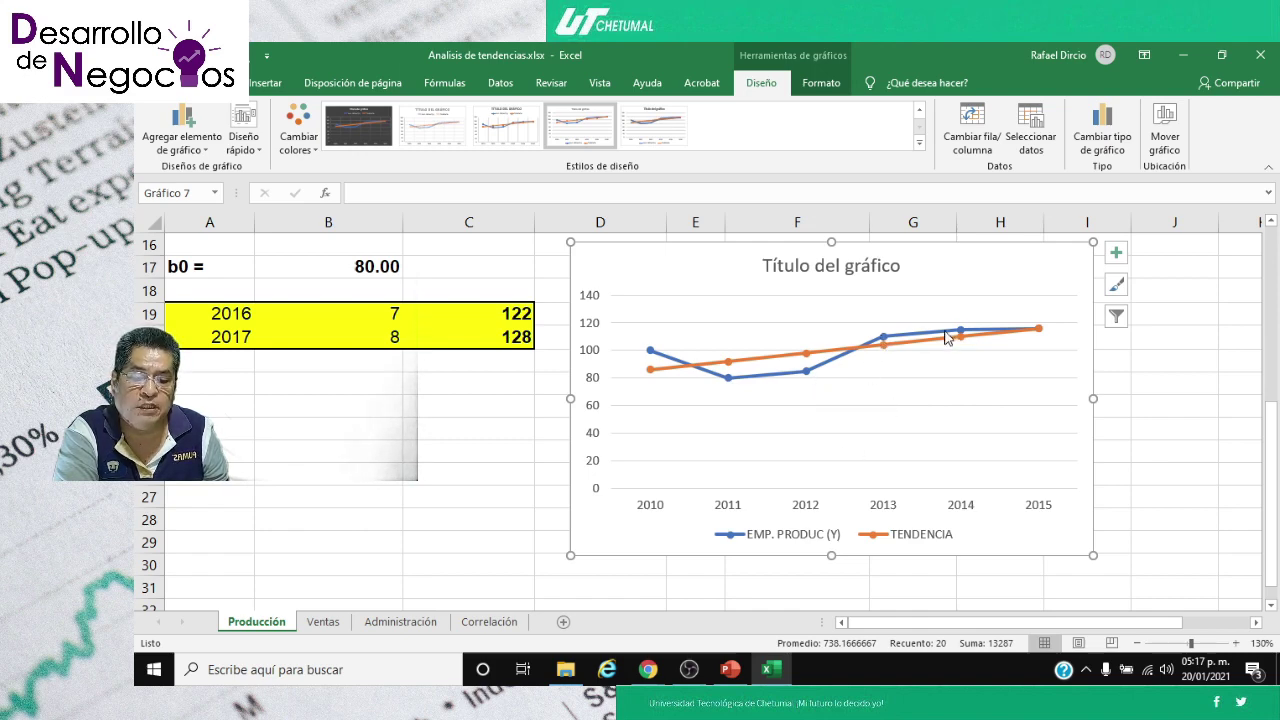
pyautogui.moveTo(1037, 328)
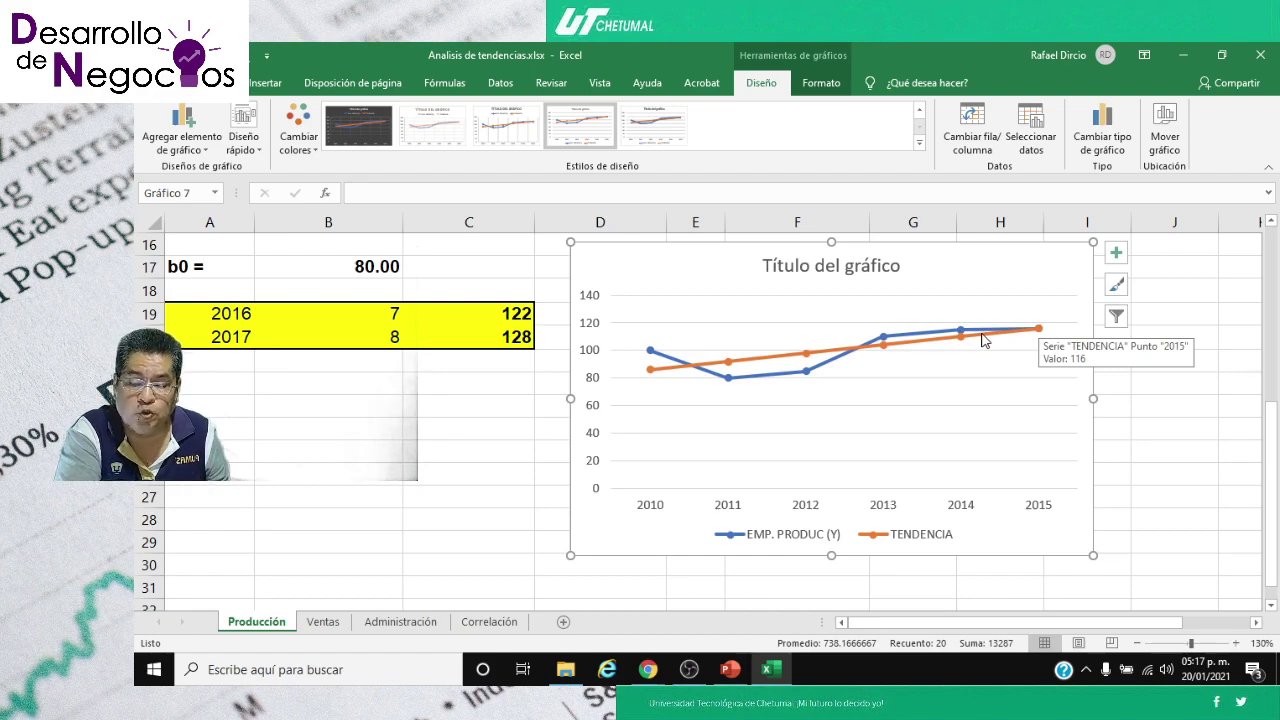
pyautogui.scroll(1, 699, 313)
pyautogui.scroll(2, 697, 312)
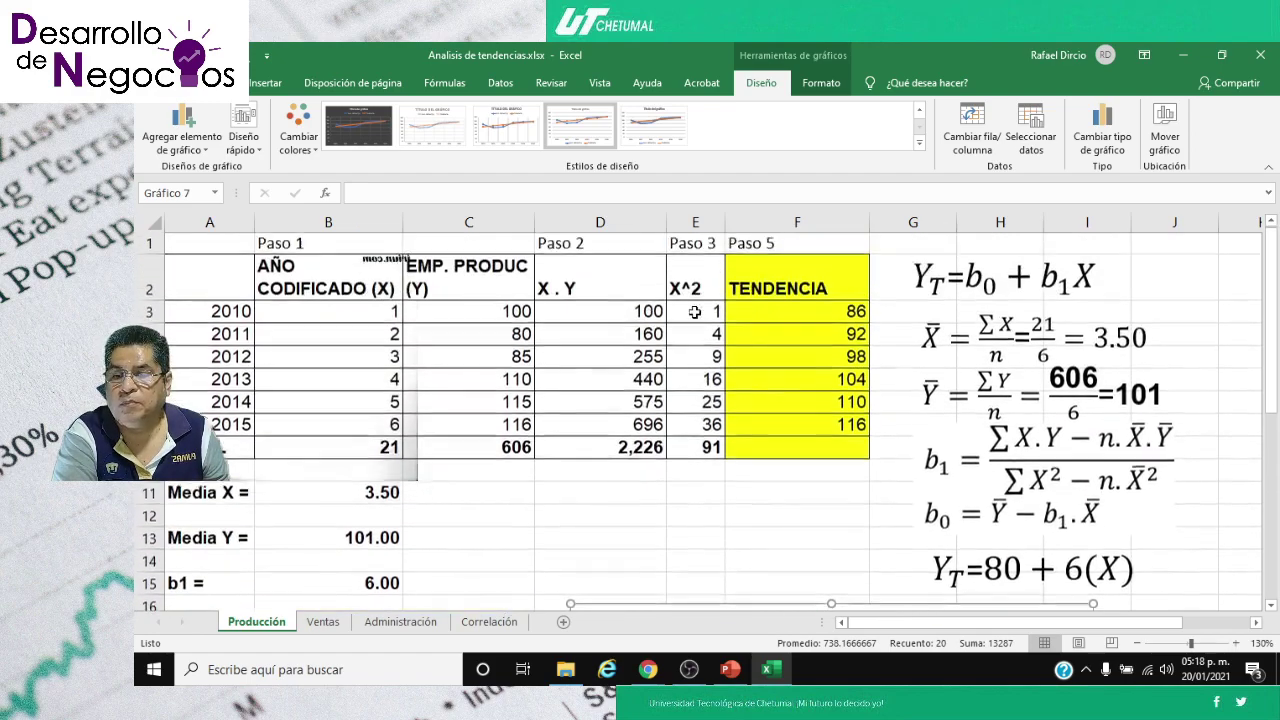
pyautogui.scroll(-4, 693, 320)
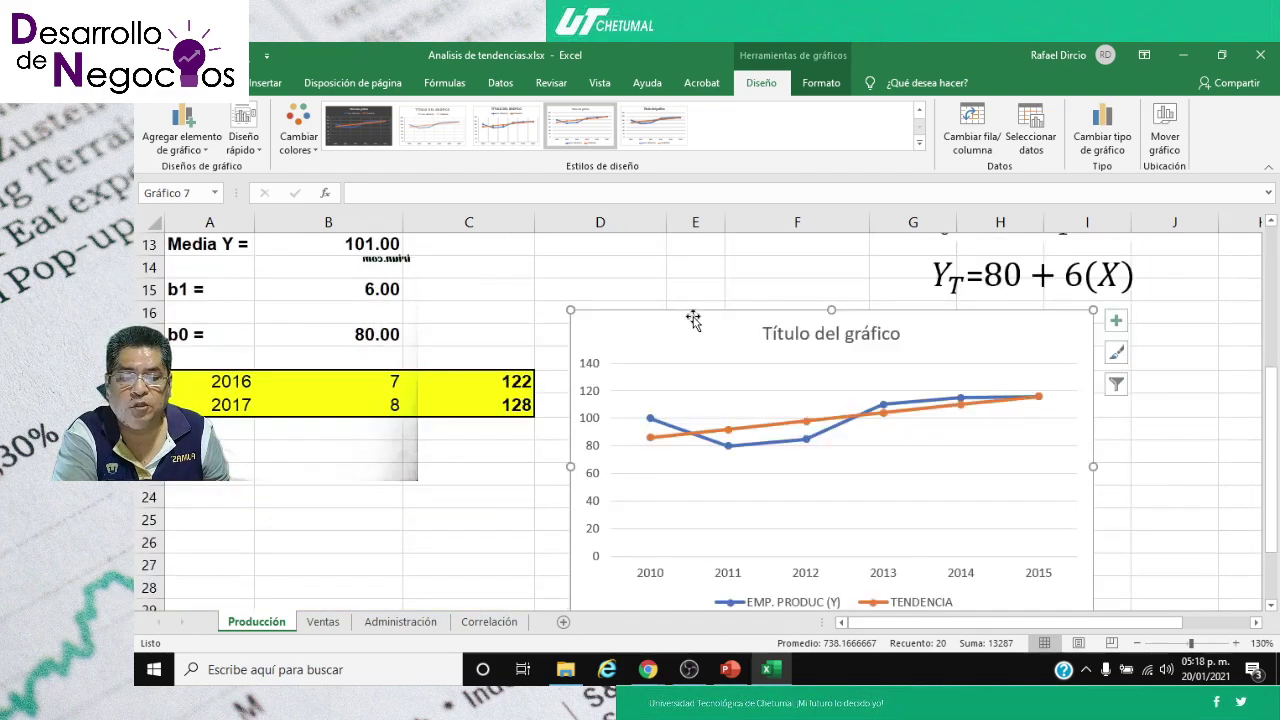
# - Replace the chart's placeholder title with EMPLEADOS DE PRODUCCIÓN
pyautogui.click(785, 337)
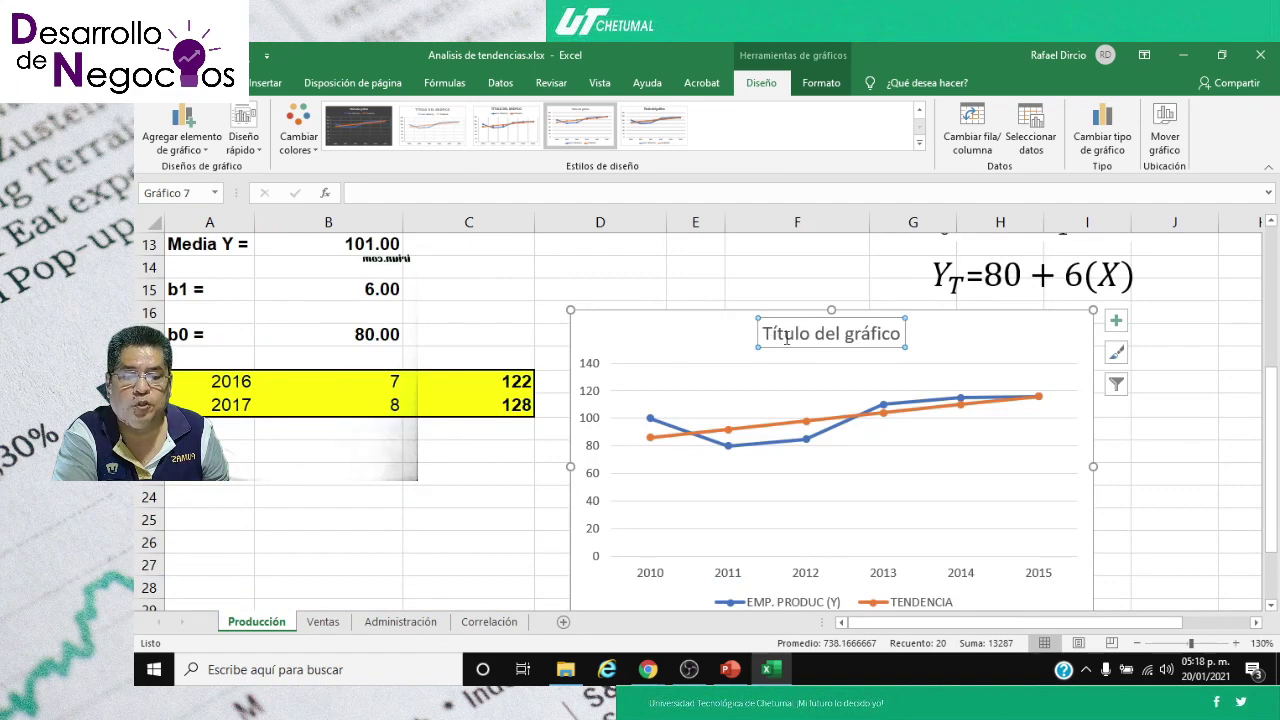
pyautogui.click(870, 341)
pyautogui.press('BackSpace')
pyautogui.press('BackSpace')
pyautogui.press('BackSpace')
pyautogui.press('BackSpace')
pyautogui.press('BackSpace')
pyautogui.press('BackSpace')
pyautogui.press('BackSpace')
pyautogui.press('BackSpace')
pyautogui.press('BackSpace')
pyautogui.press('BackSpace')
pyautogui.press('BackSpace')
pyautogui.press('BackSpace')
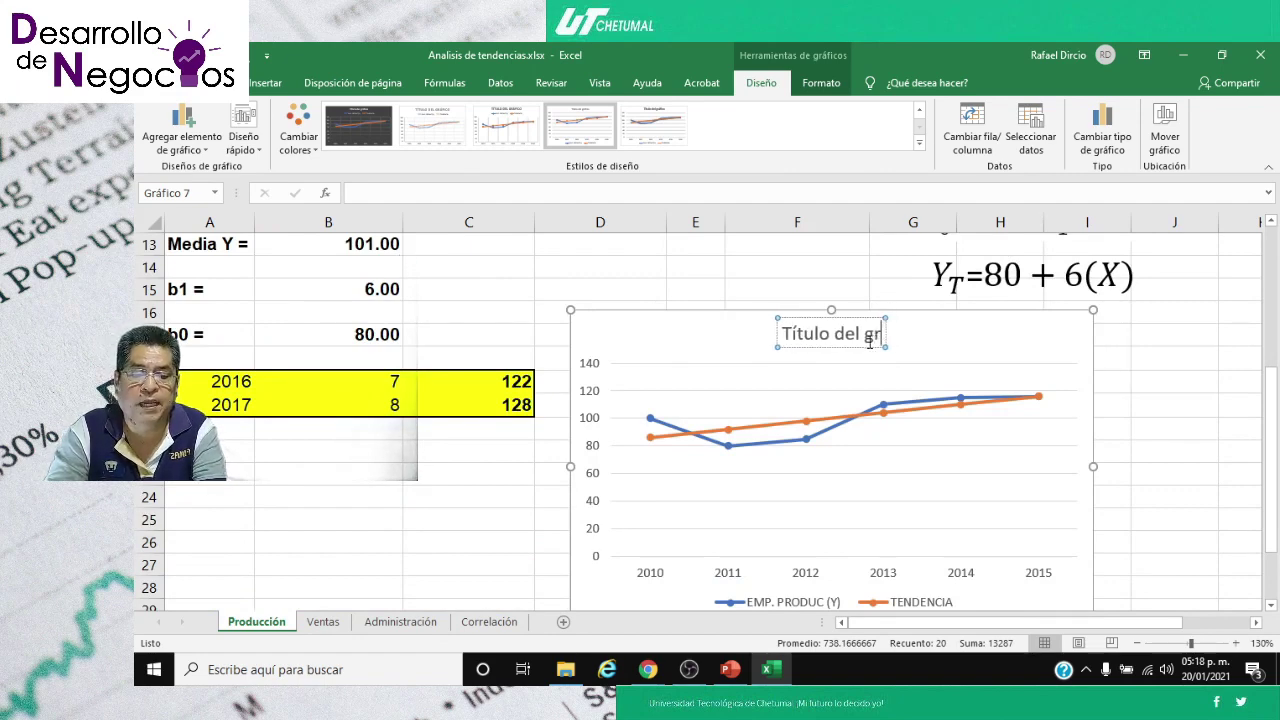
pyautogui.press('BackSpace')
pyautogui.press('BackSpace')
pyautogui.press('BackSpace')
pyautogui.press('BackSpace')
pyautogui.press('BackSpace')
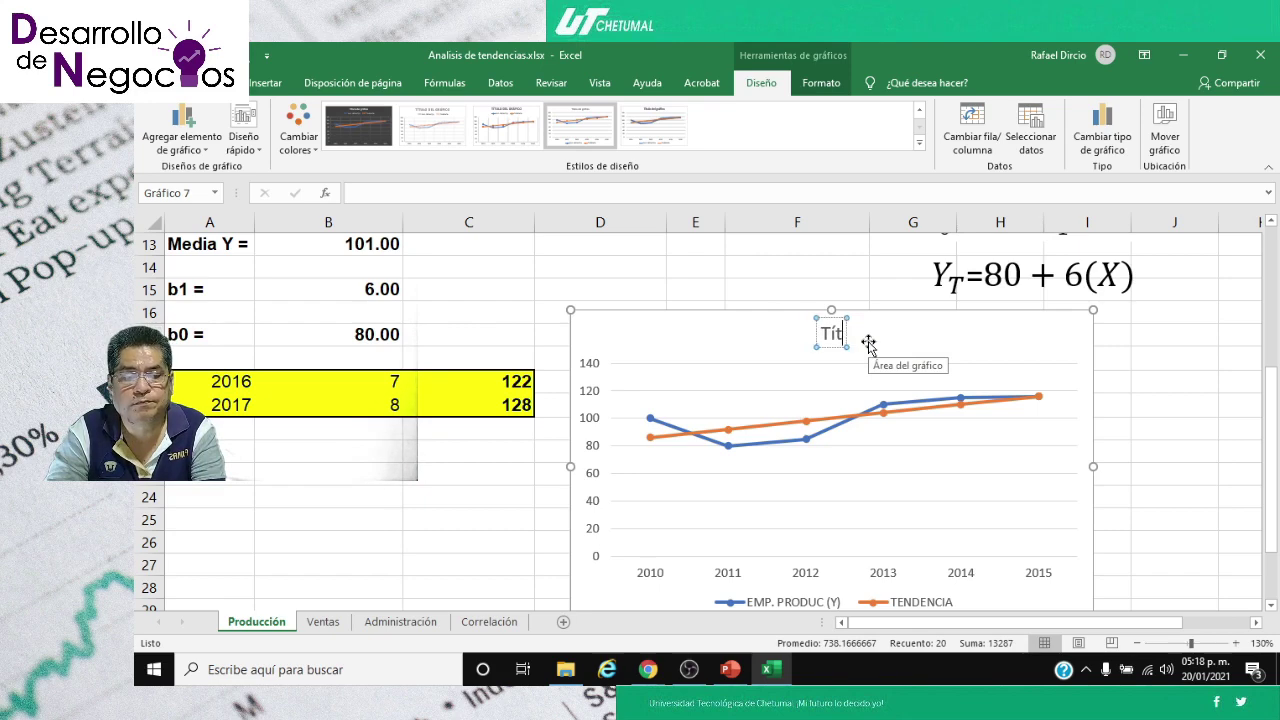
pyautogui.press('BackSpace')
pyautogui.write('e')
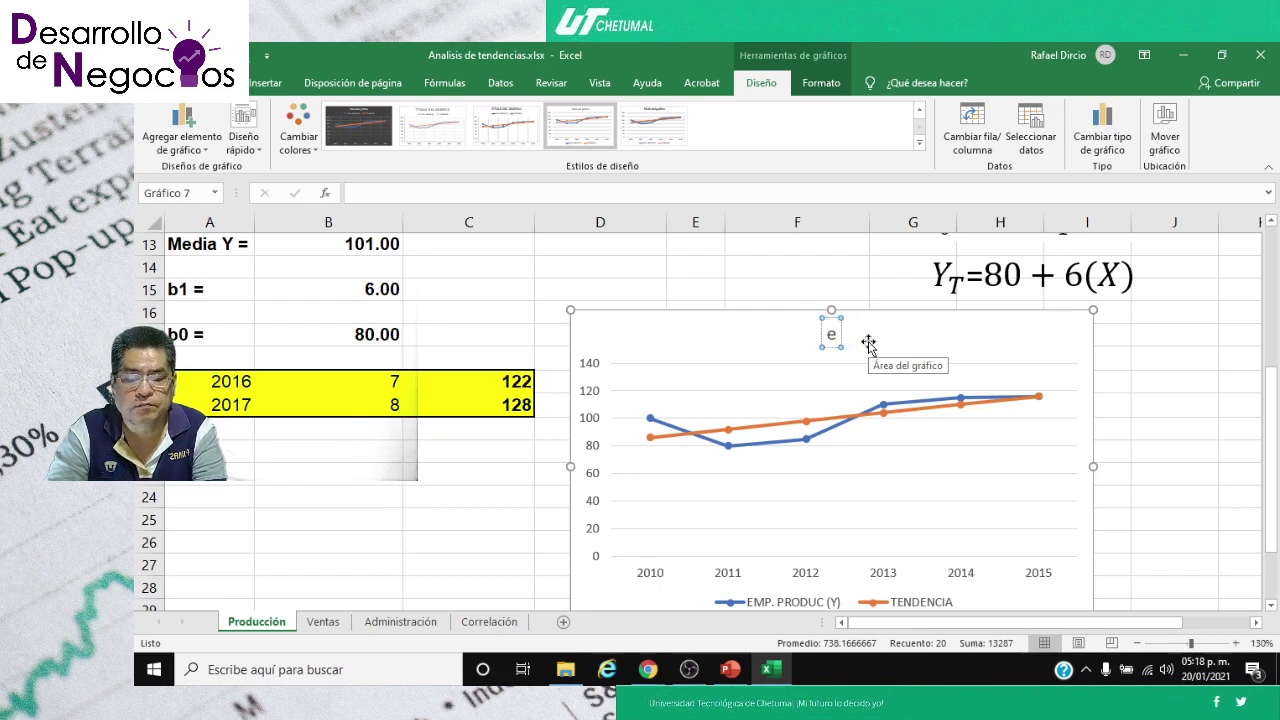
pyautogui.press('BackSpace')
pyautogui.write('EMPLE')
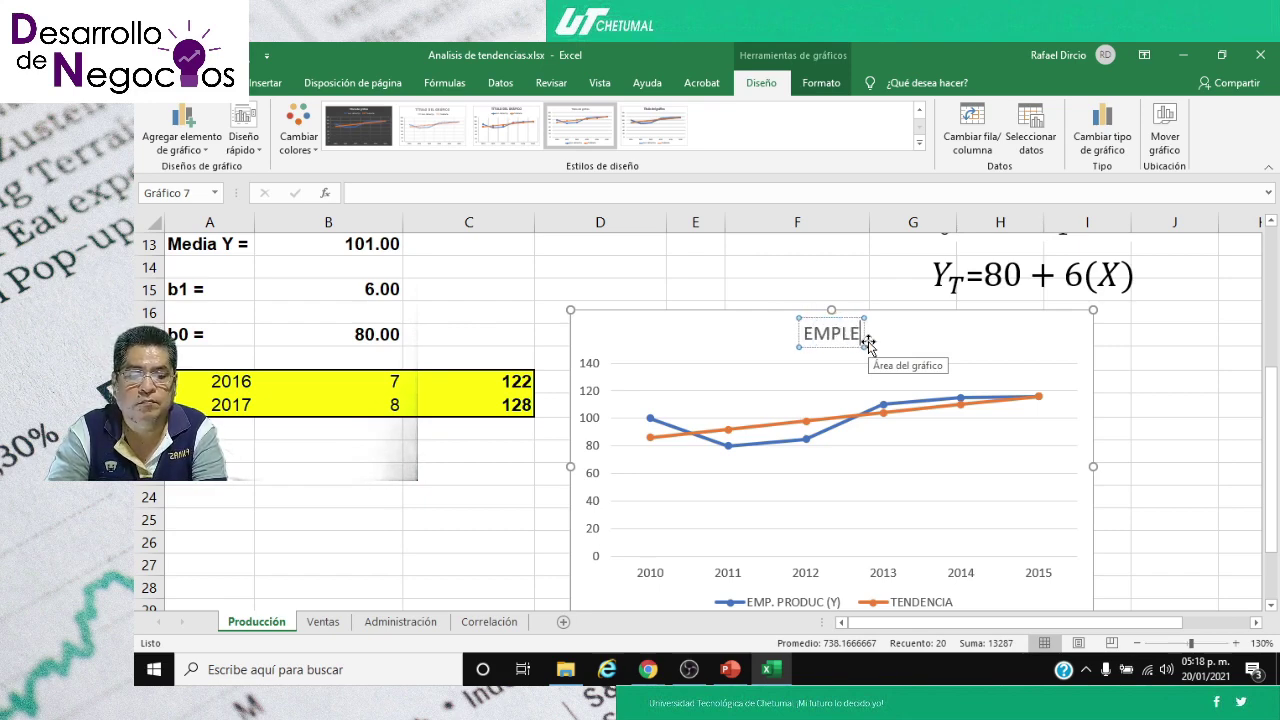
pyautogui.write('ADOS DE PRODU')
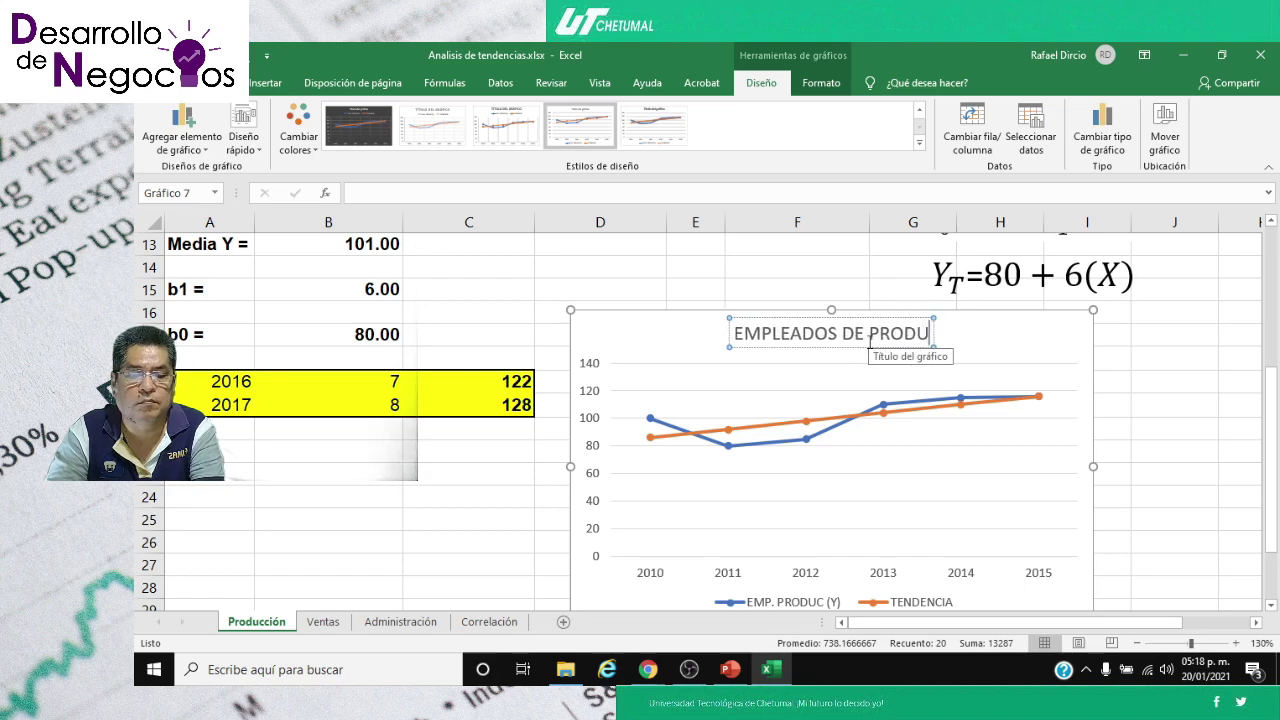
pyautogui.write('CCIÓN')
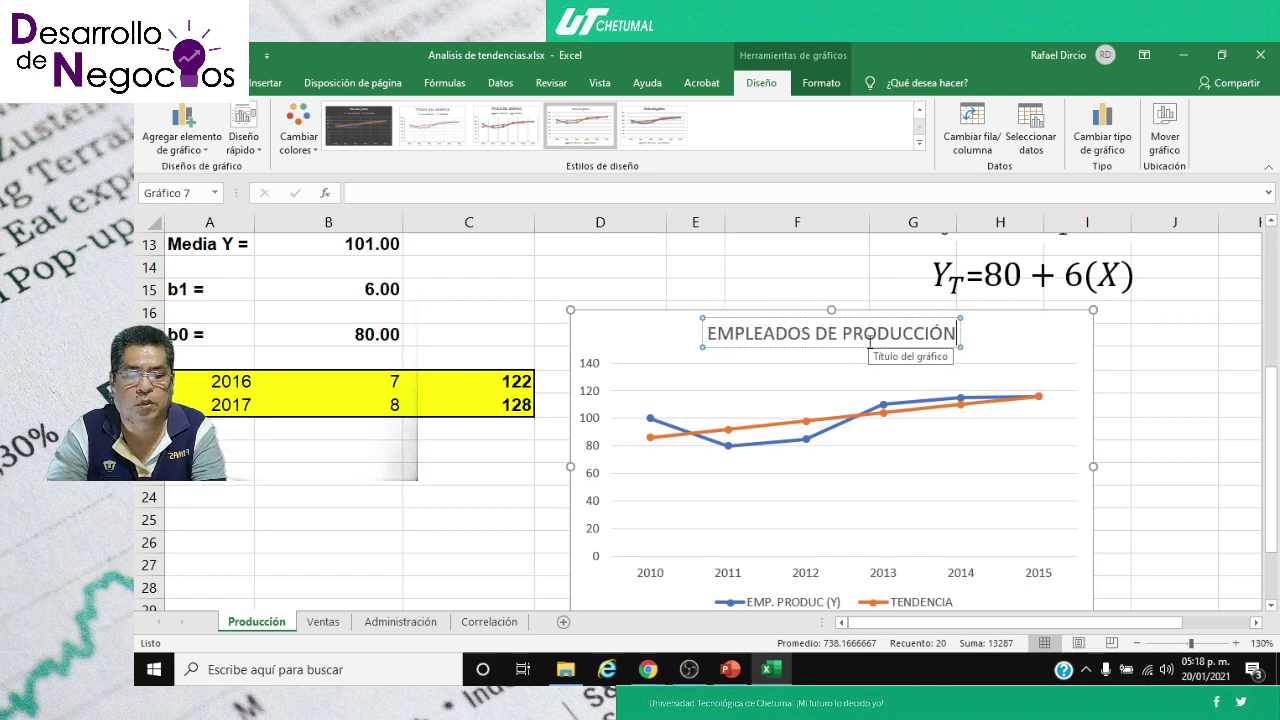
pyautogui.click(503, 491)
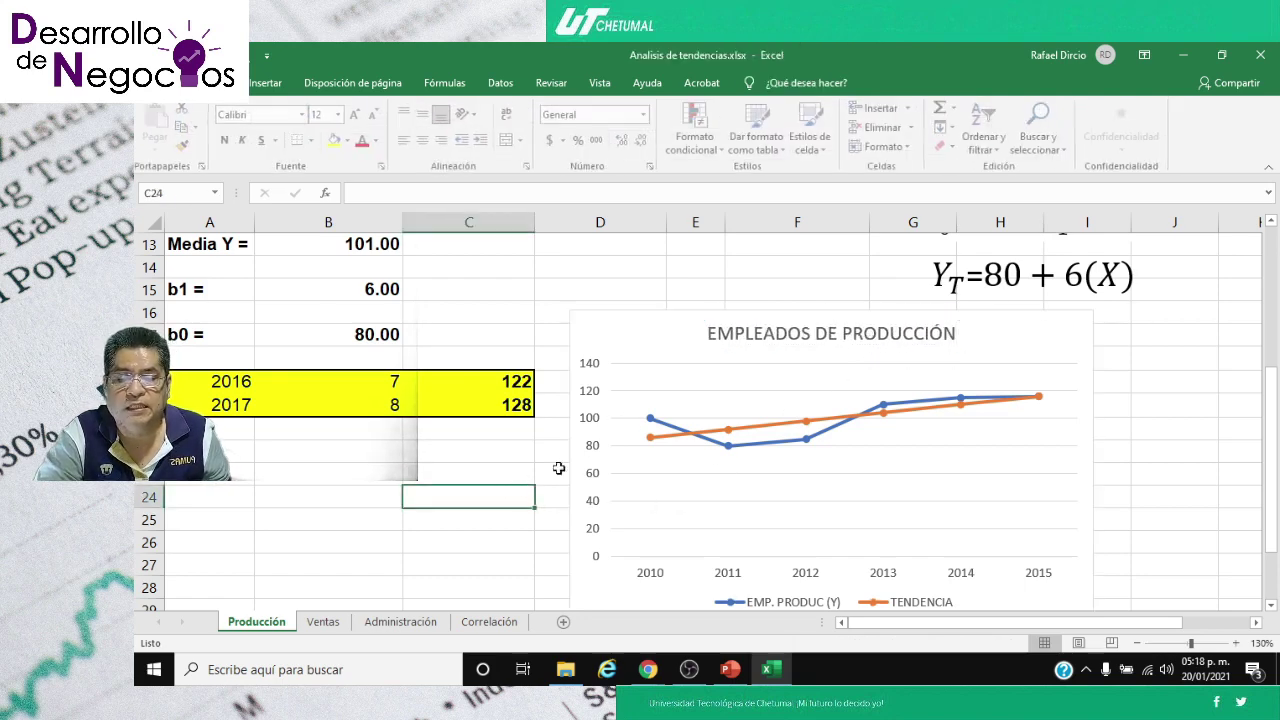
# - Delete the EMPLEADOS DE PRODUCCIÓN chart from the Producción sheet
pyautogui.click(666, 313)
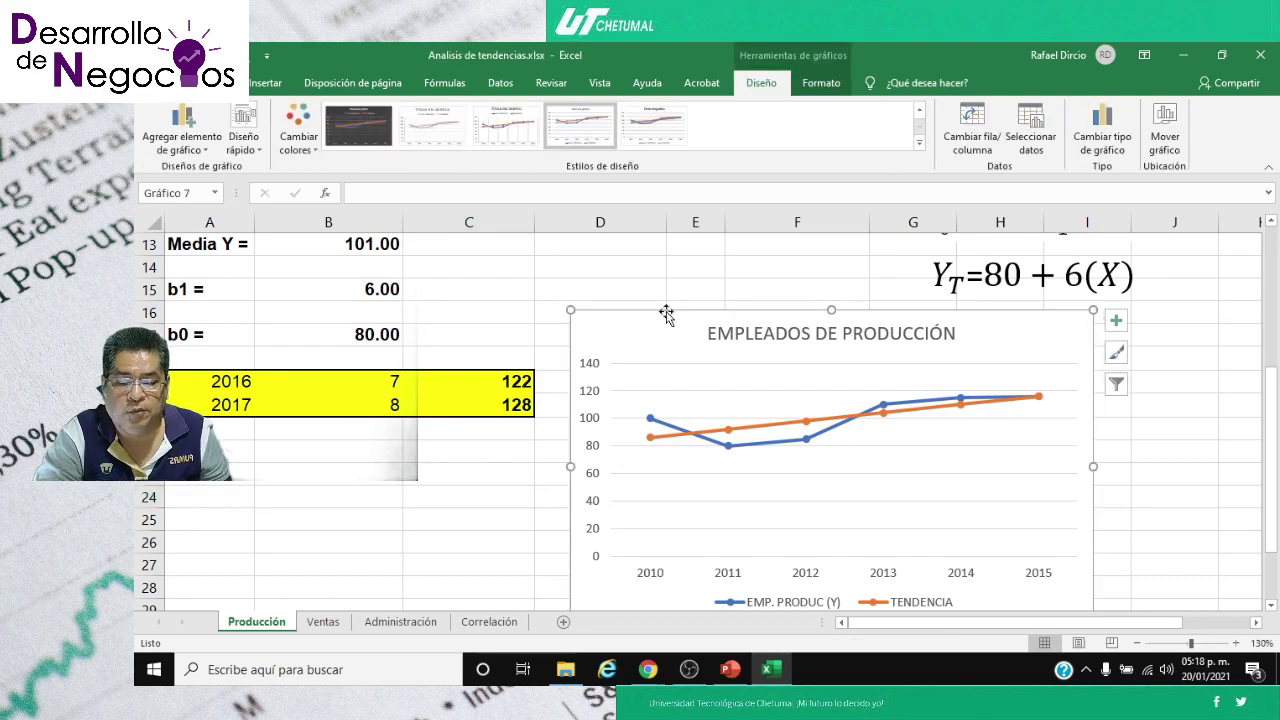
pyautogui.press('Delete')
# - Insert a 2D line chart with markers from the 2010–2015 year column and the EMP. PRODUC (Y) and TENDENCIA columns, headers included
pyautogui.scroll(4, 662, 312)
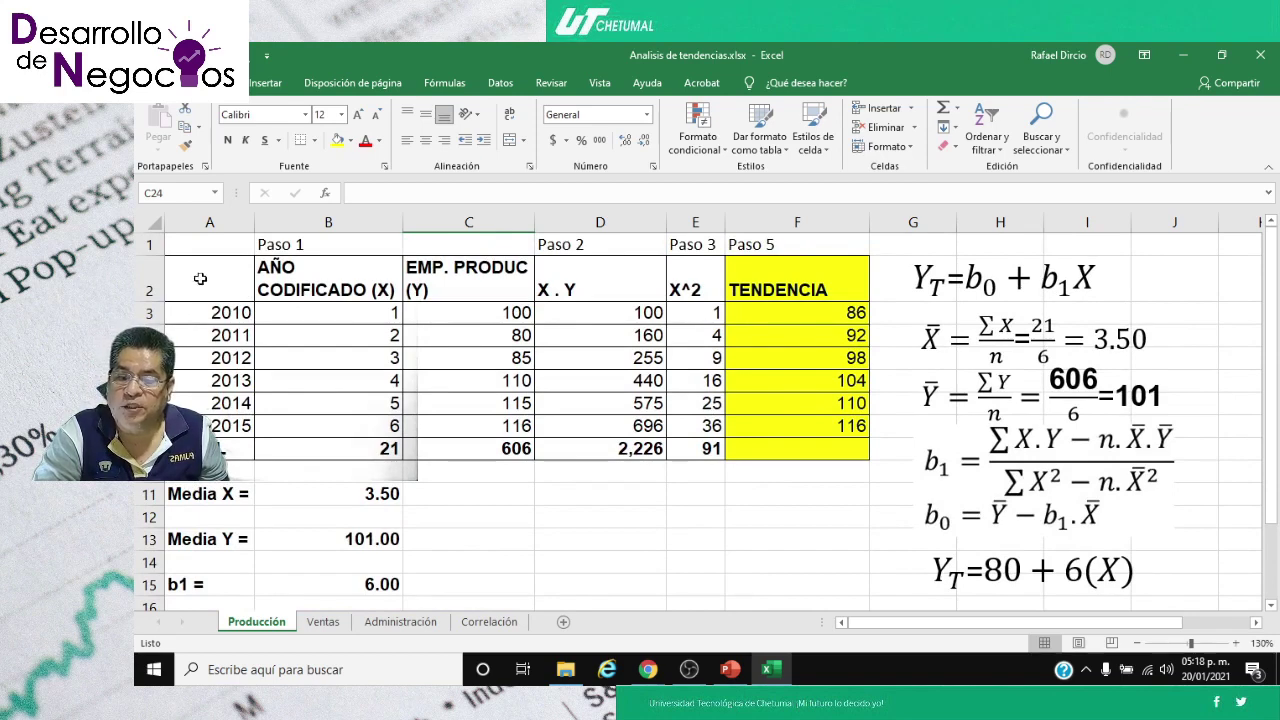
pyautogui.click(199, 273)
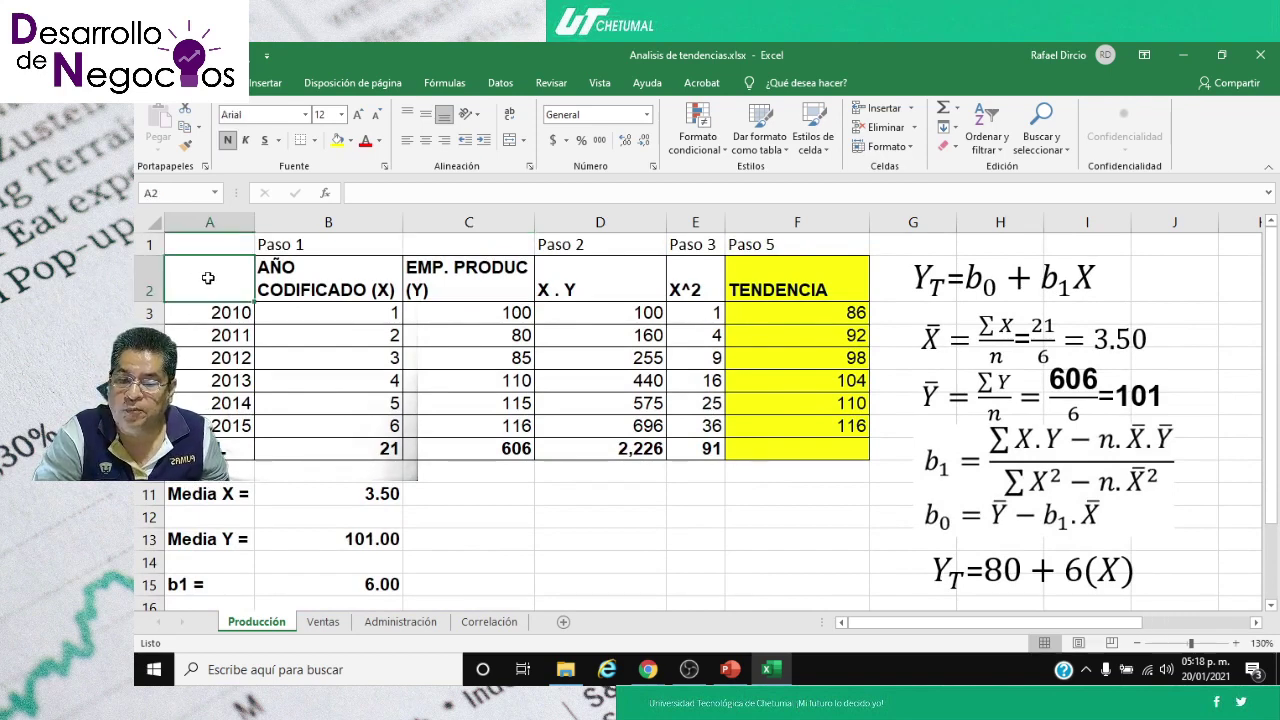
pyautogui.moveTo(207, 276); pyautogui.dragTo(218, 425)
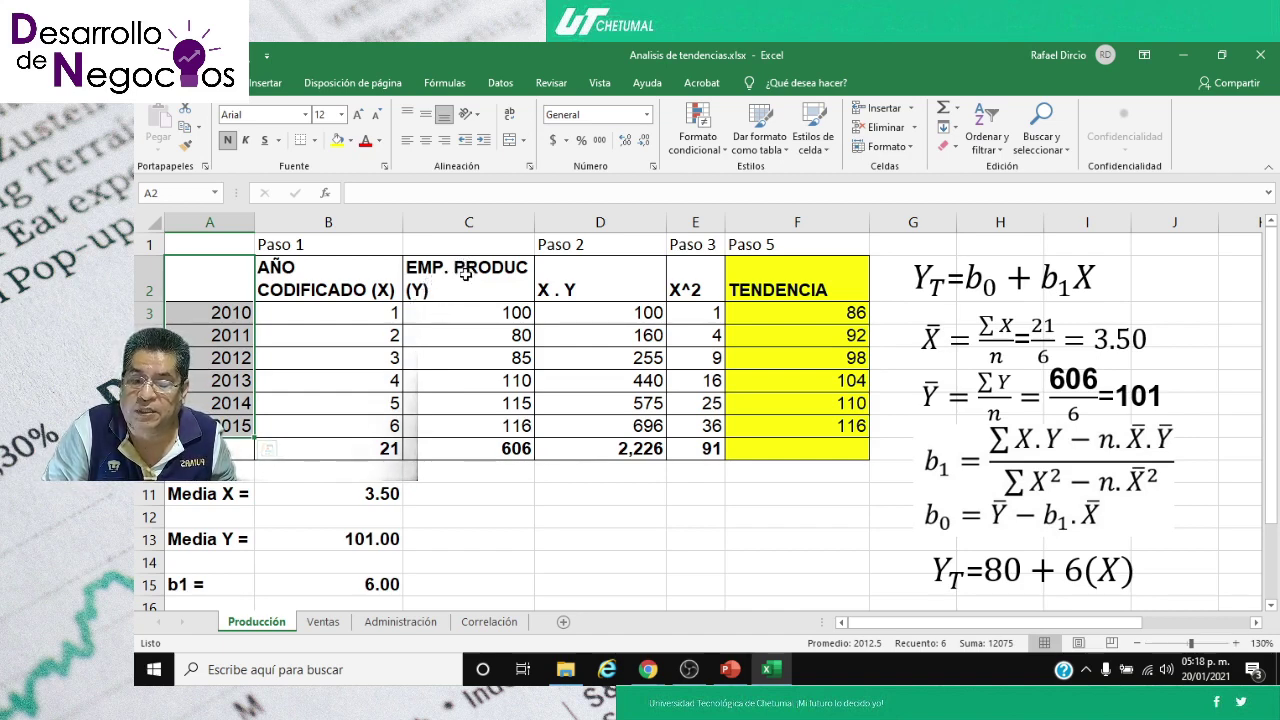
pyautogui.moveTo(463, 270); pyautogui.dragTo(486, 423)
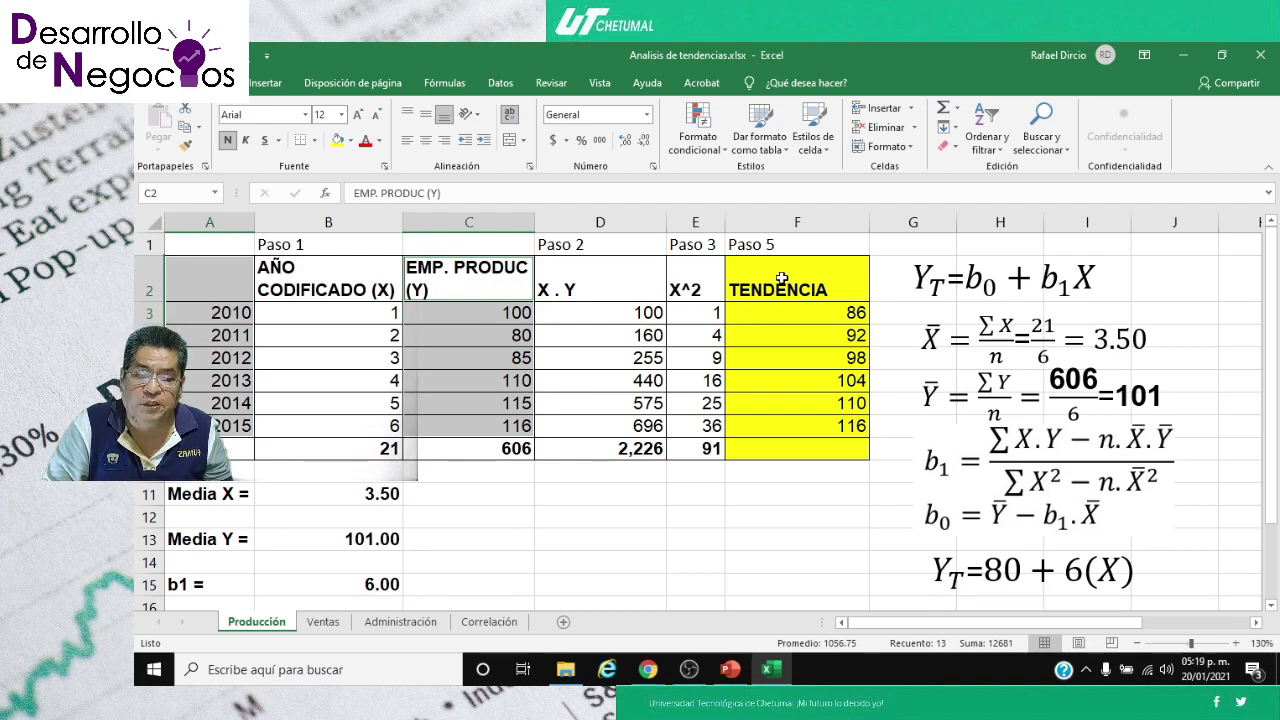
pyautogui.moveTo(782, 279); pyautogui.dragTo(799, 418)
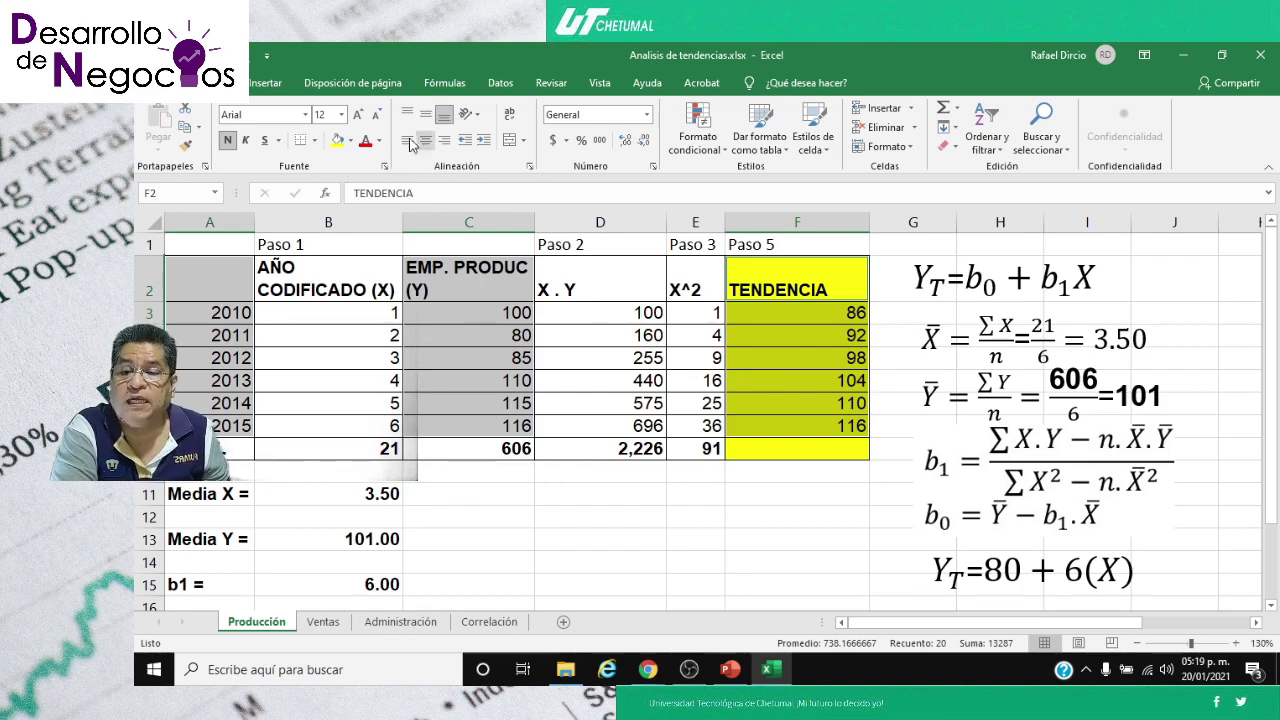
pyautogui.click(266, 84)
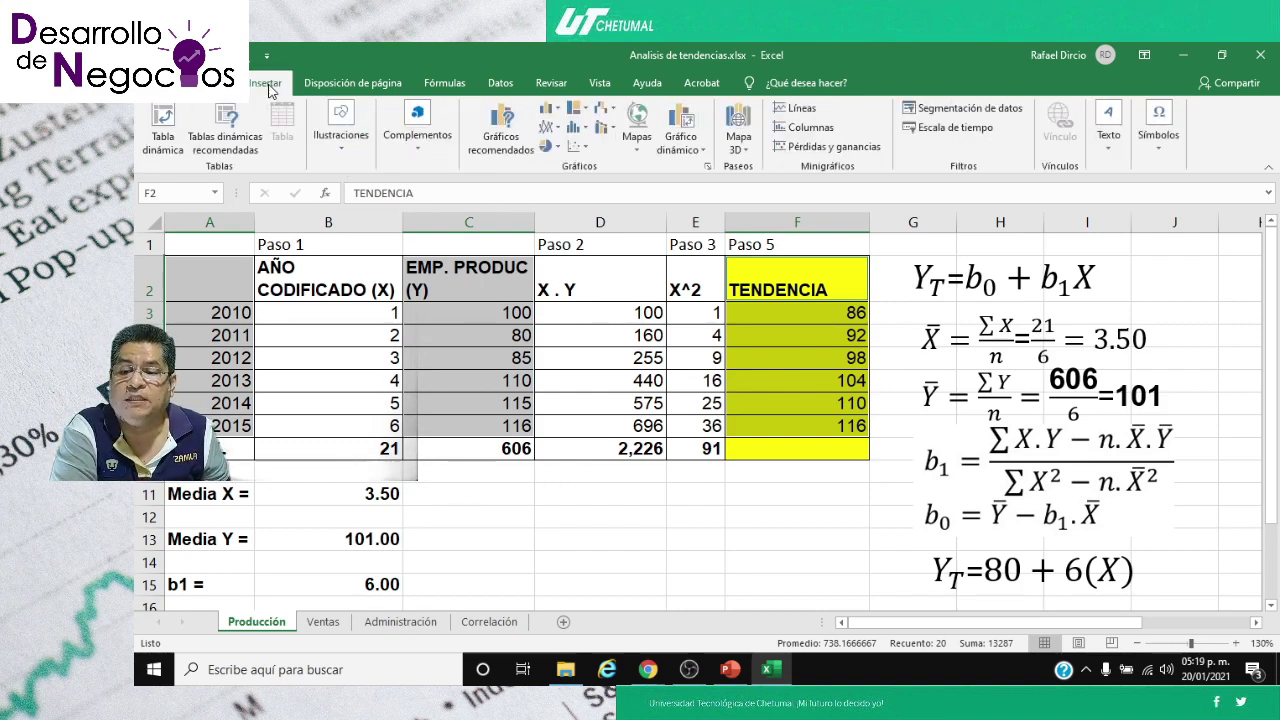
pyautogui.click(557, 130)
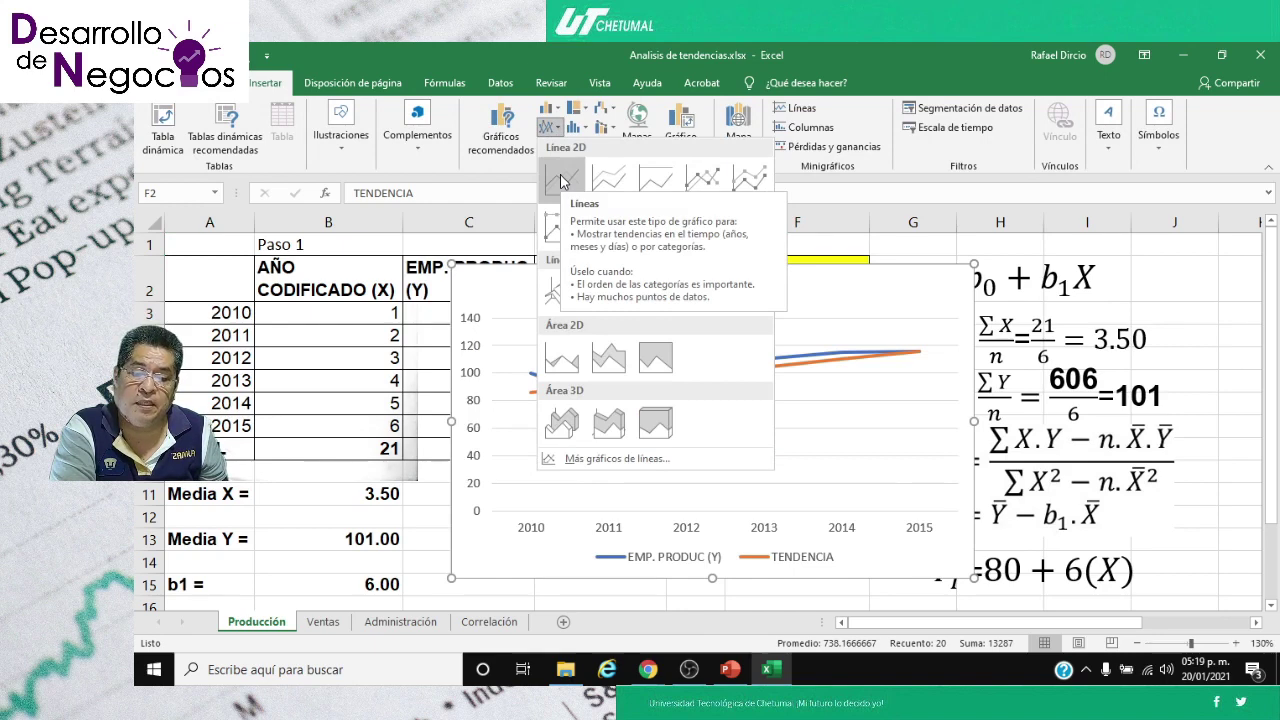
pyautogui.click(709, 182)
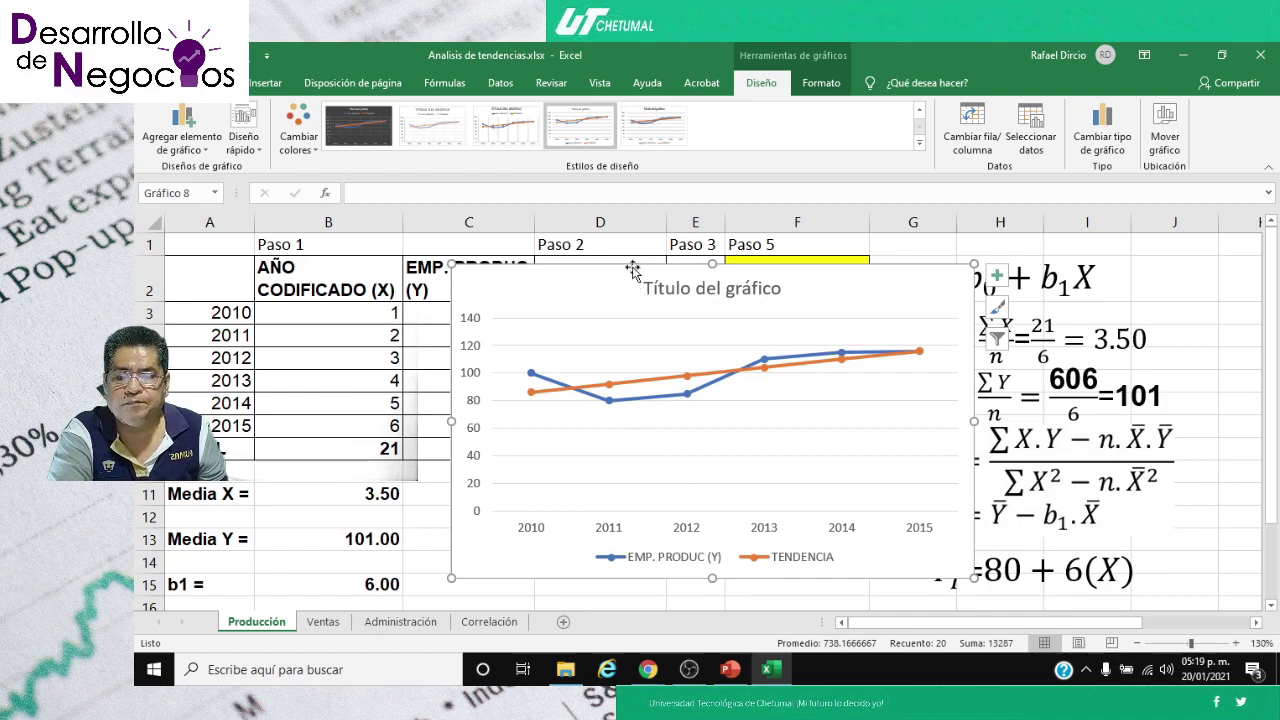
# - Position the new line chart just below the trend equation, clear of the data table and the 2016–2017 forecast rows
pyautogui.moveTo(633, 284); pyautogui.dragTo(640, 590)
pyautogui.scroll(-2, 658, 484)
pyautogui.scroll(-2, 658, 484)
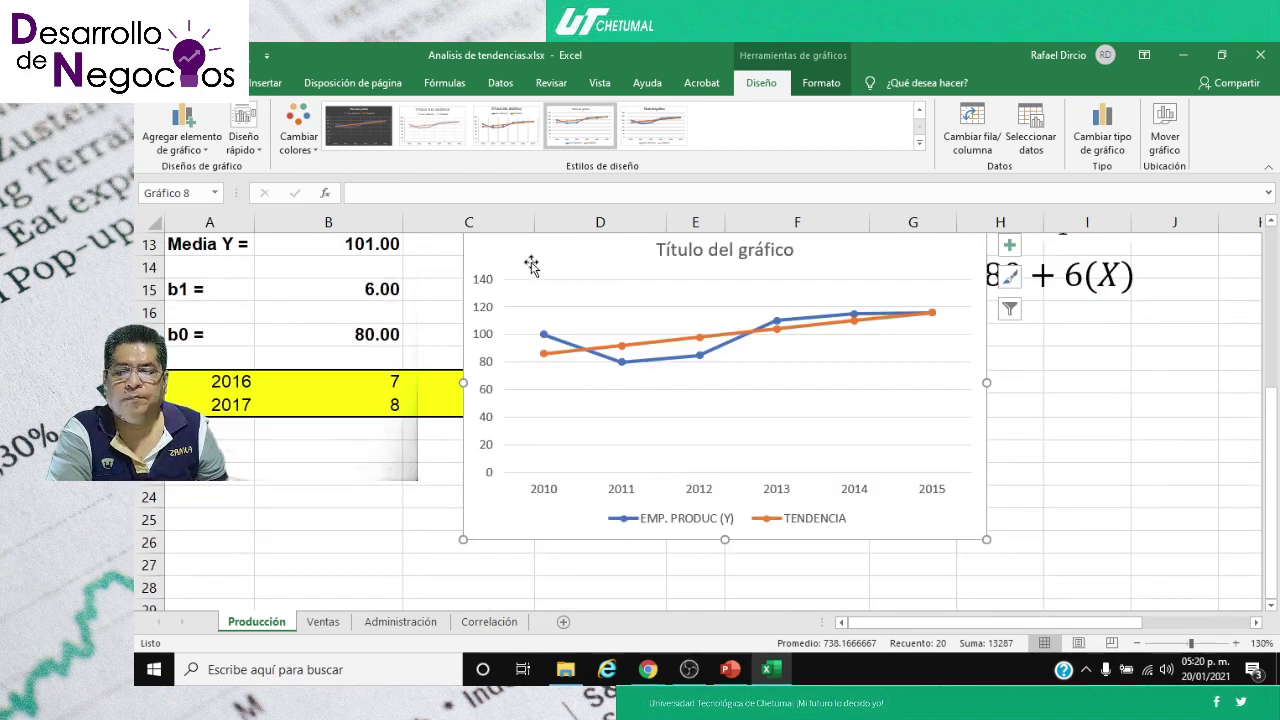
pyautogui.moveTo(514, 251); pyautogui.dragTo(598, 328)
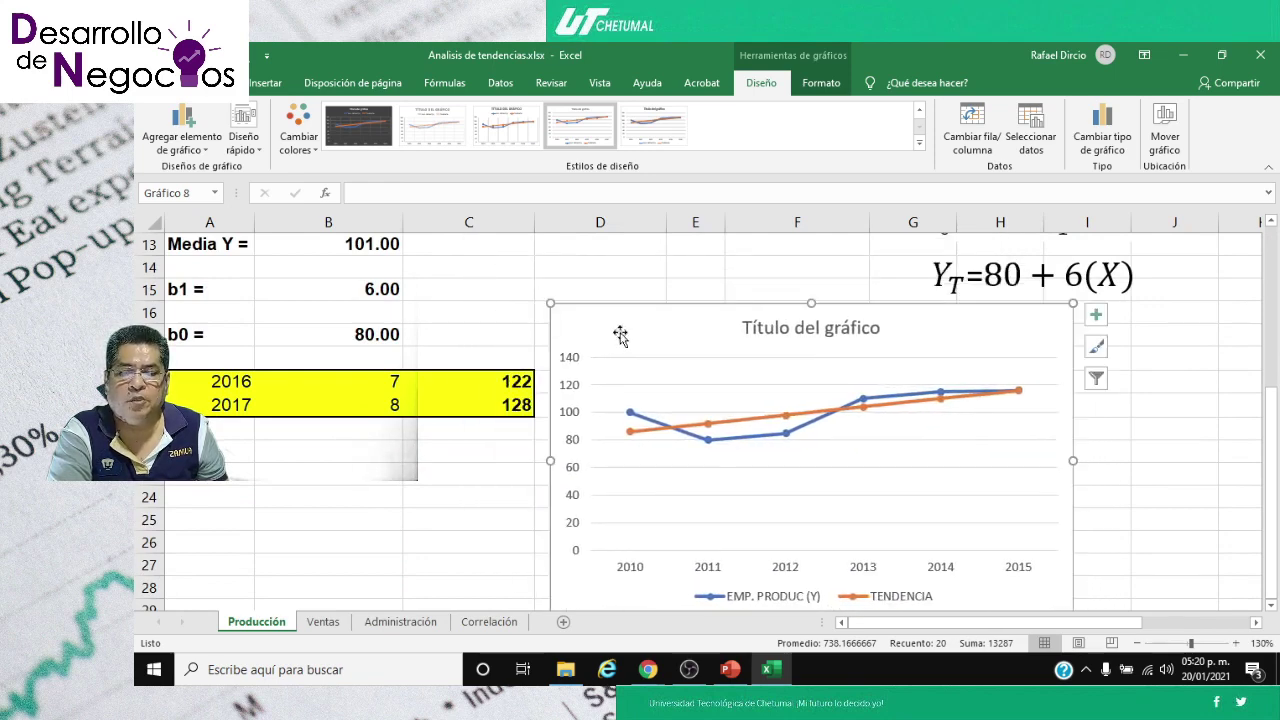
# - Replace the new chart's placeholder title with EMPLEADOS PRODUCCIÓN
pyautogui.click(770, 327)
pyautogui.click(882, 327)
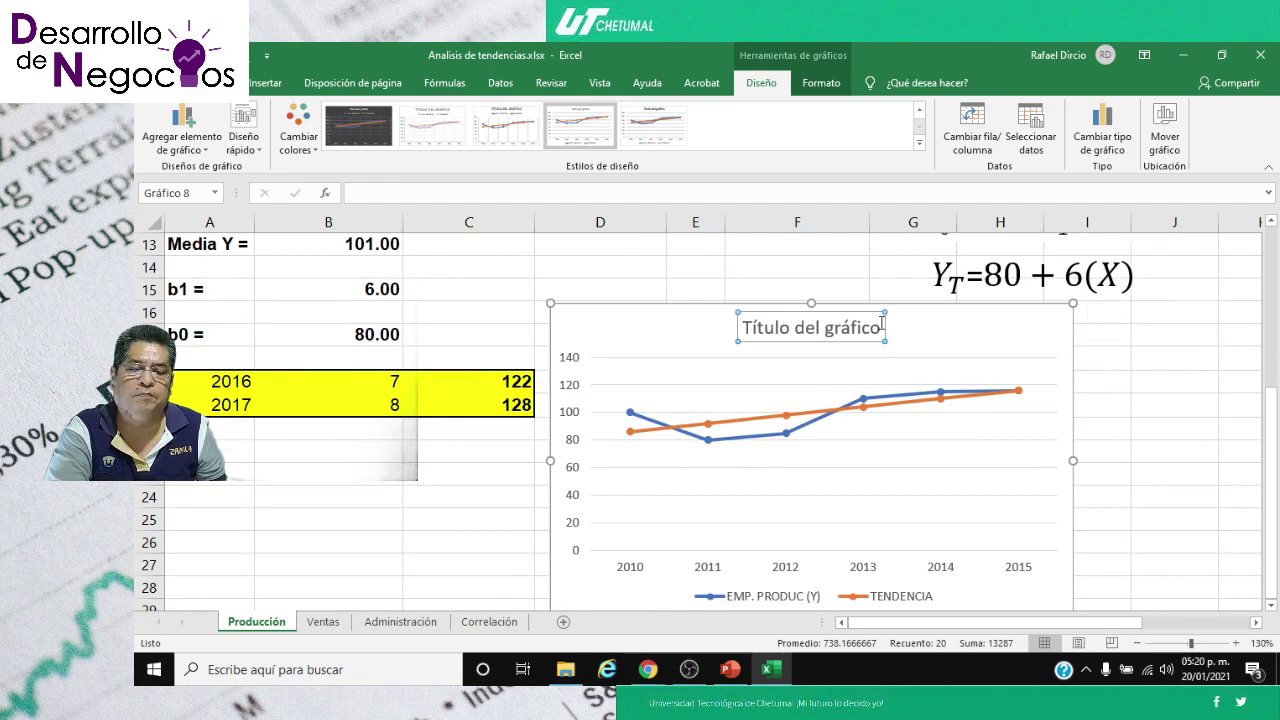
pyautogui.press('BackSpace')
pyautogui.press('BackSpace')
pyautogui.press('BackSpace')
pyautogui.press('BackSpace')
pyautogui.press('BackSpace')
pyautogui.press('BackSpace')
pyautogui.press('BackSpace')
pyautogui.press('BackSpace')
pyautogui.press('BackSpace')
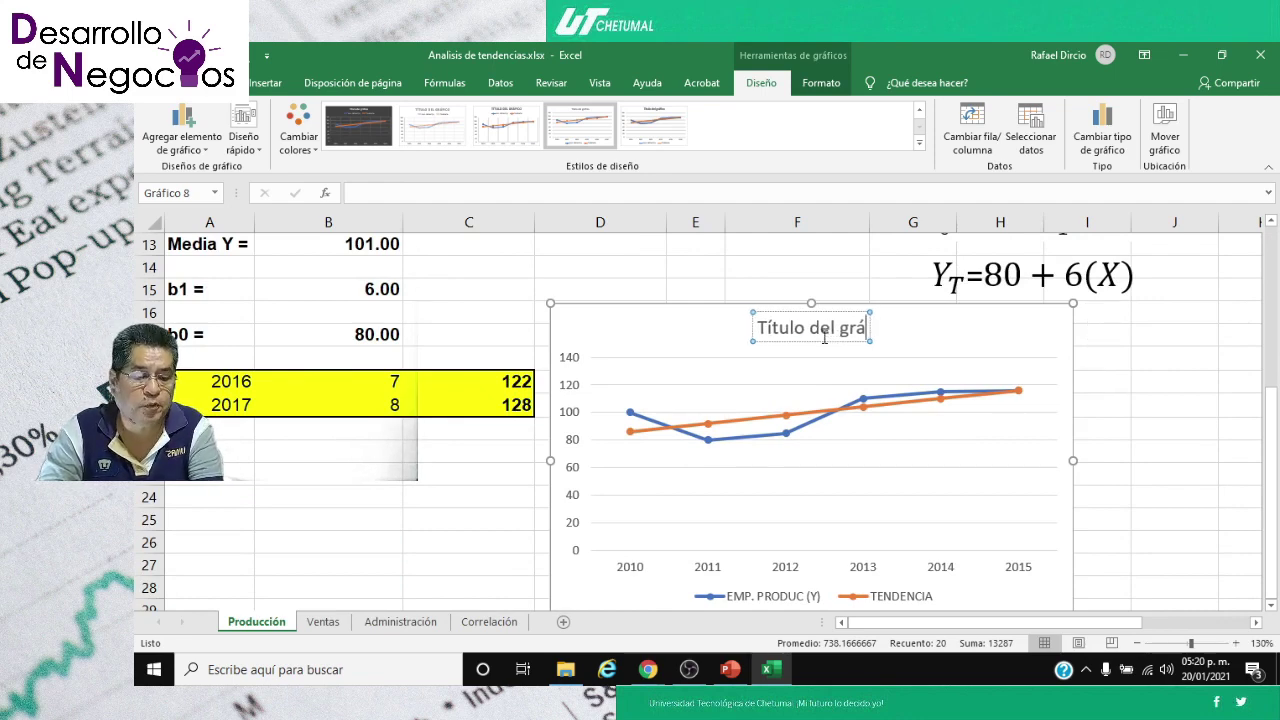
pyautogui.press('BackSpace')
pyautogui.press('BackSpace')
pyautogui.press('BackSpace')
pyautogui.press('BackSpace')
pyautogui.press('BackSpace')
pyautogui.press('BackSpace')
pyautogui.press('BackSpace')
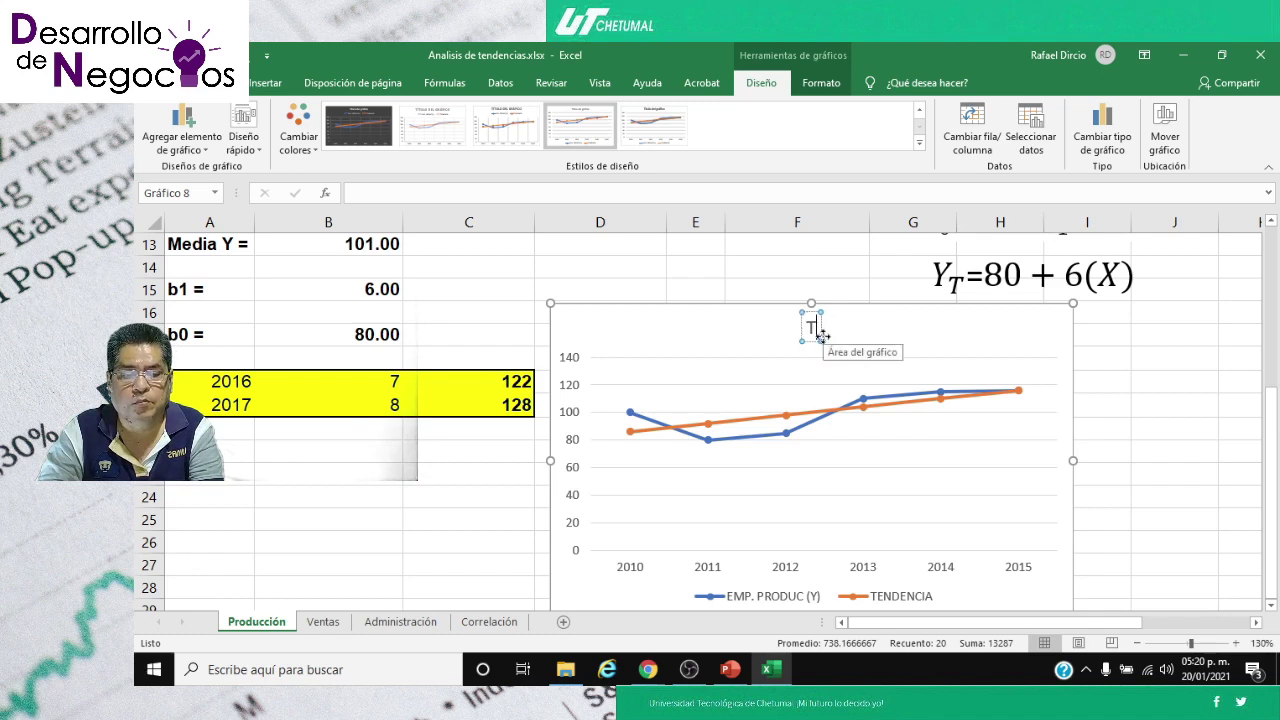
pyautogui.write('EMPLEAD')
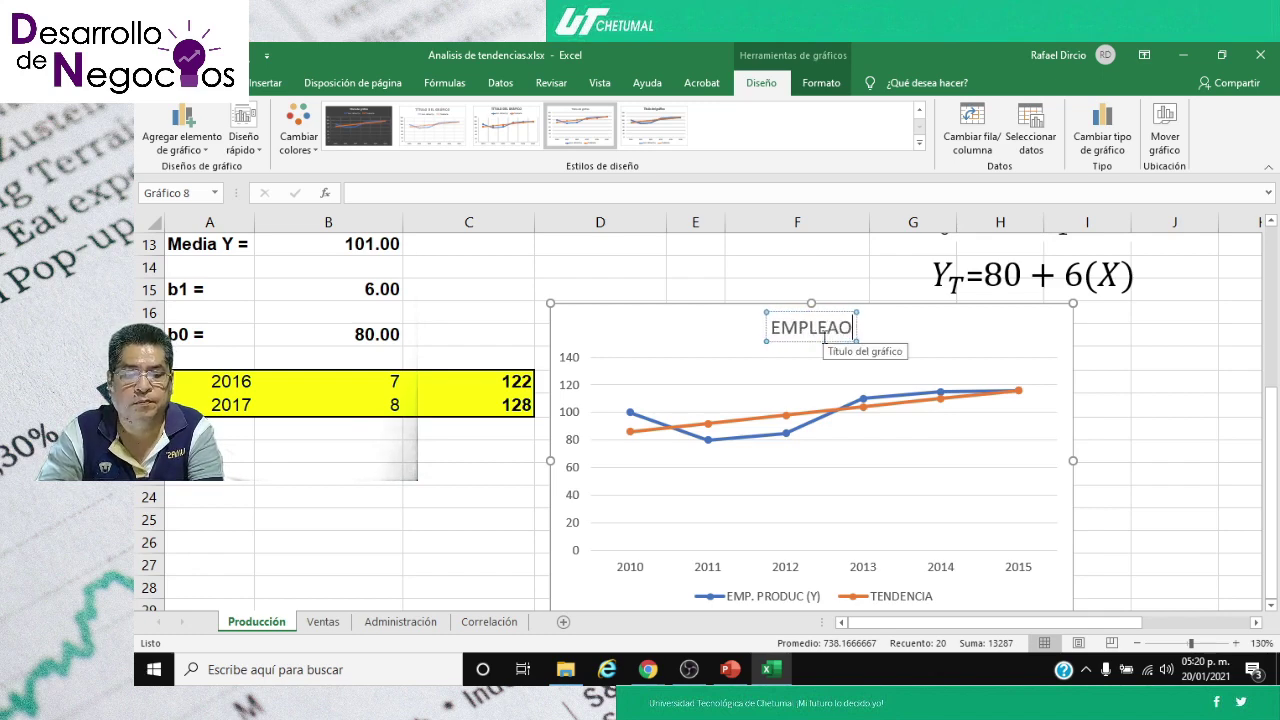
pyautogui.write('OS PRODU')
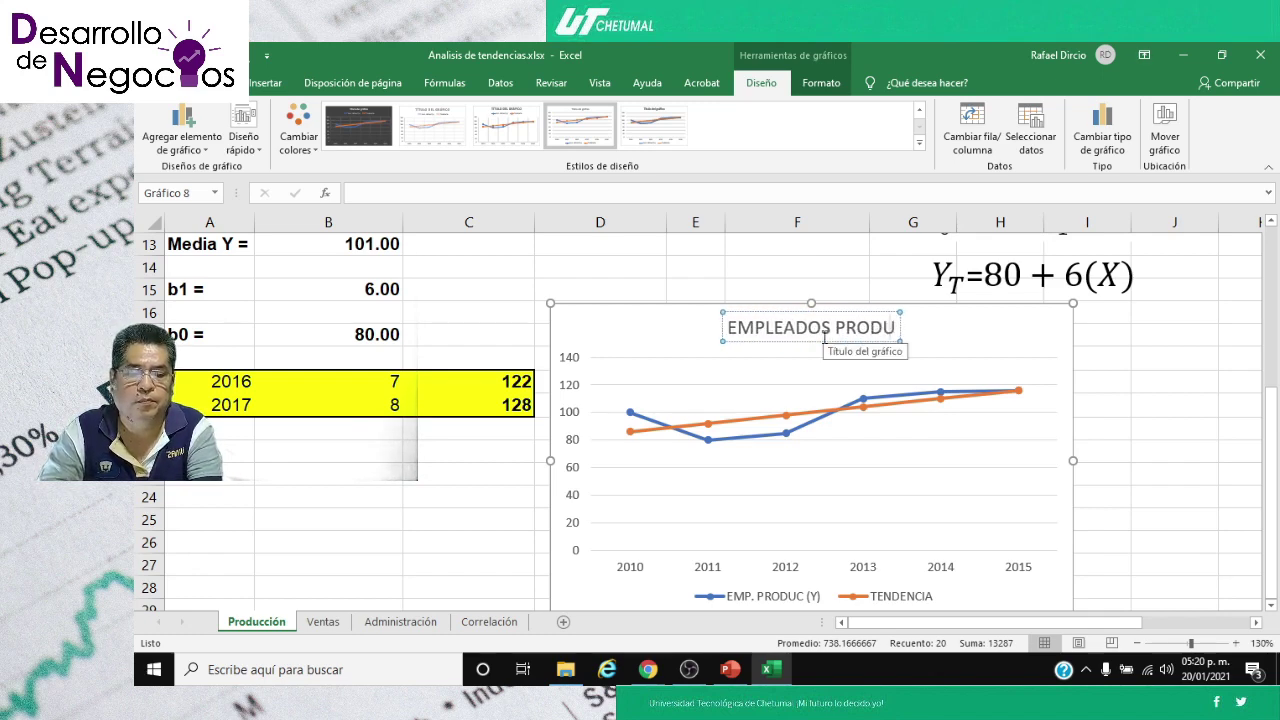
pyautogui.write('CCIÓN')
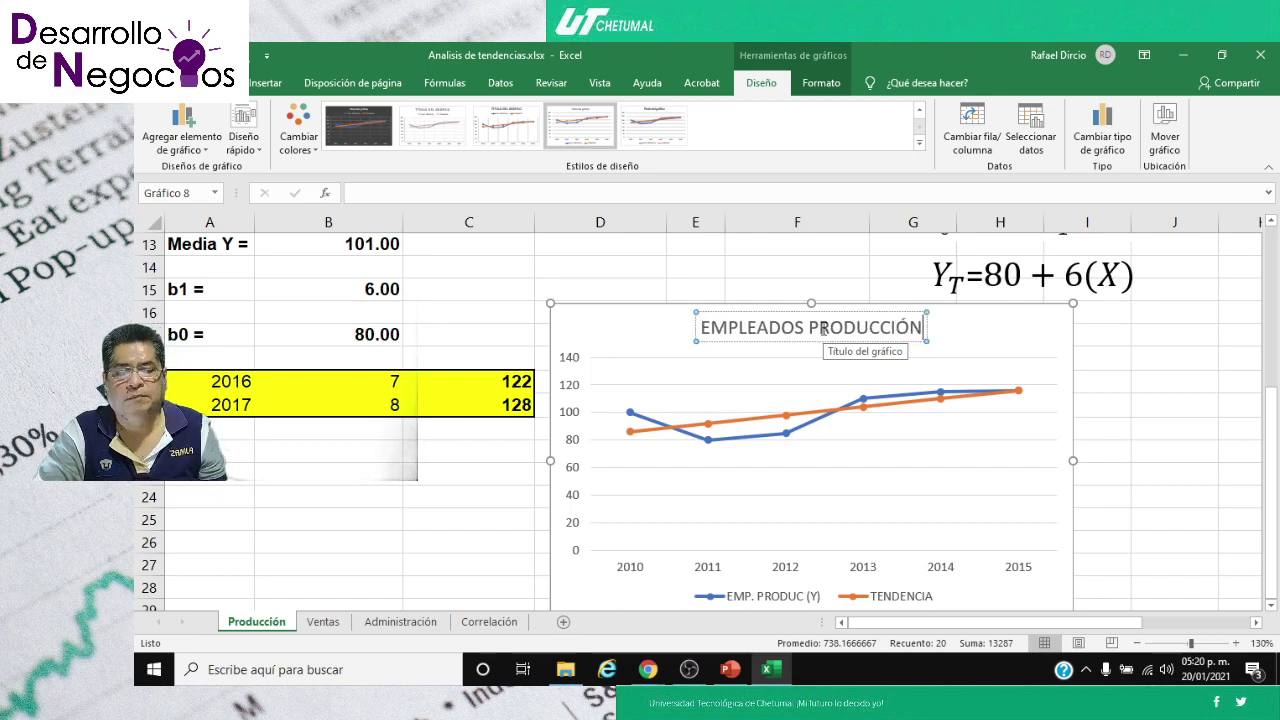
pyautogui.press('Escape')
pyautogui.press('Escape')
# - Reduce the line width of the TENDENCIA series in the chart to 1.25 pt
pyautogui.scroll(-1, 817, 434)
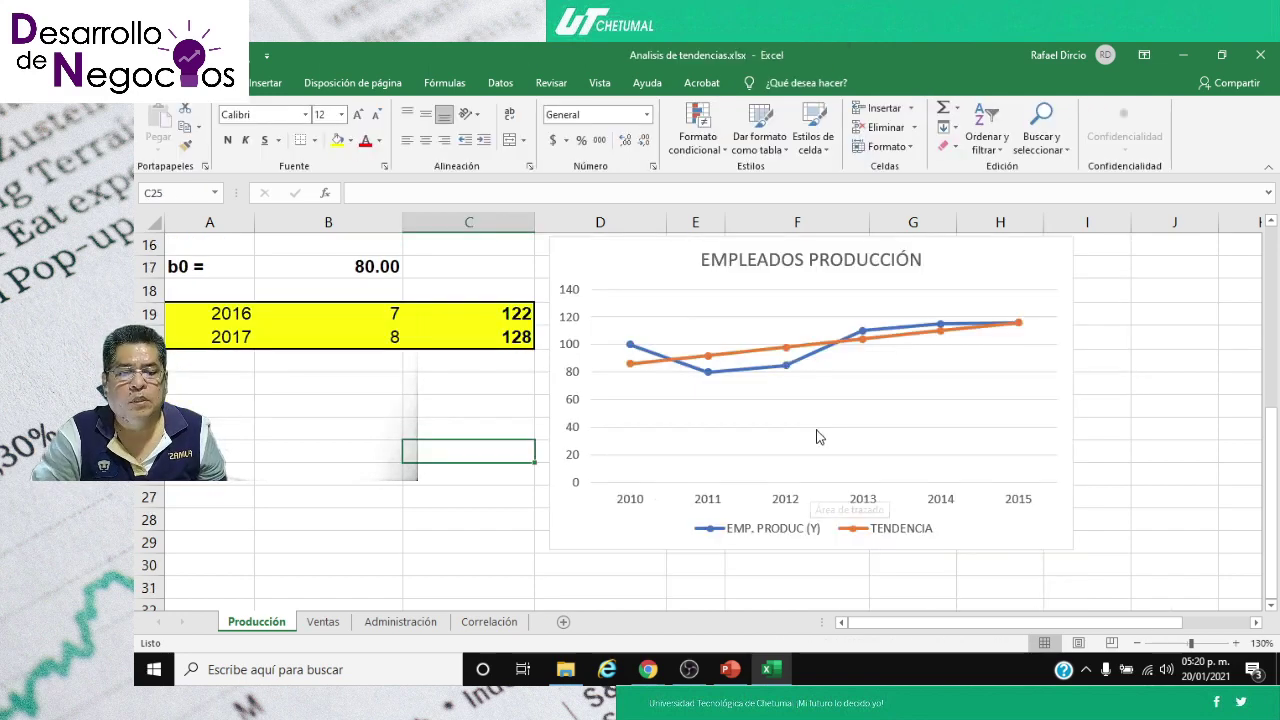
pyautogui.click(812, 348)
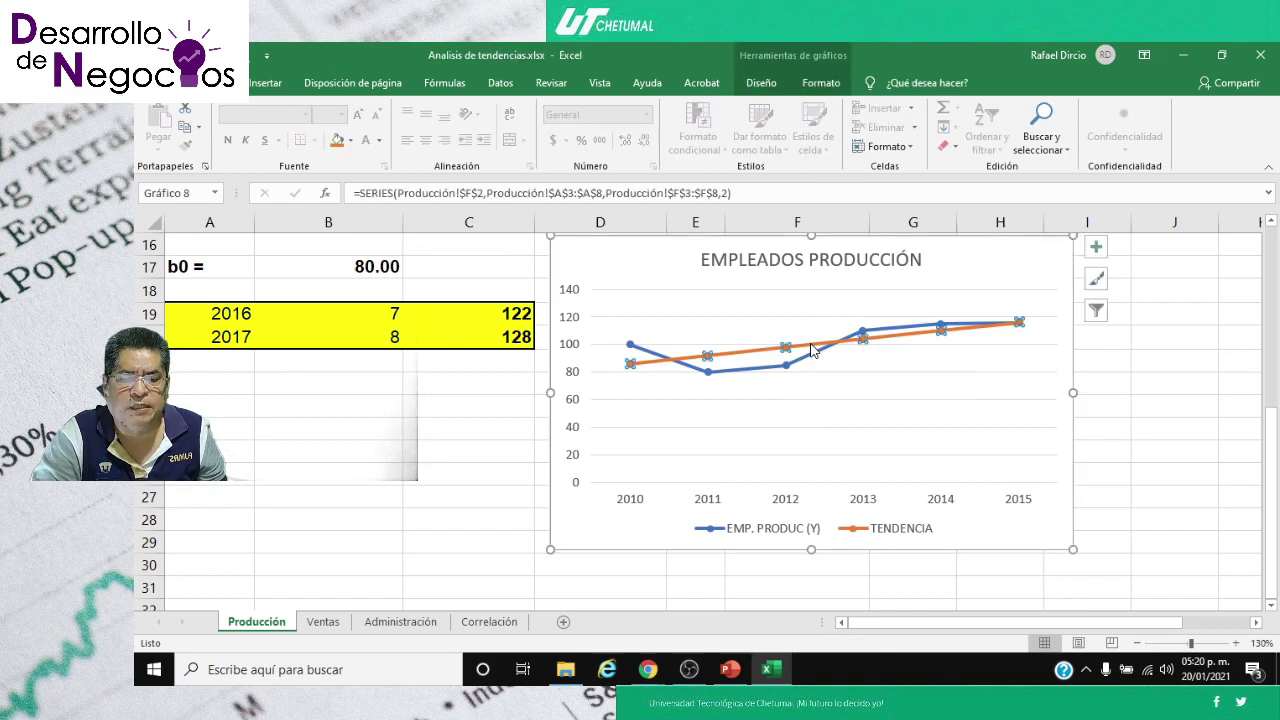
pyautogui.rightClick(812, 347)
pyautogui.click(884, 498)
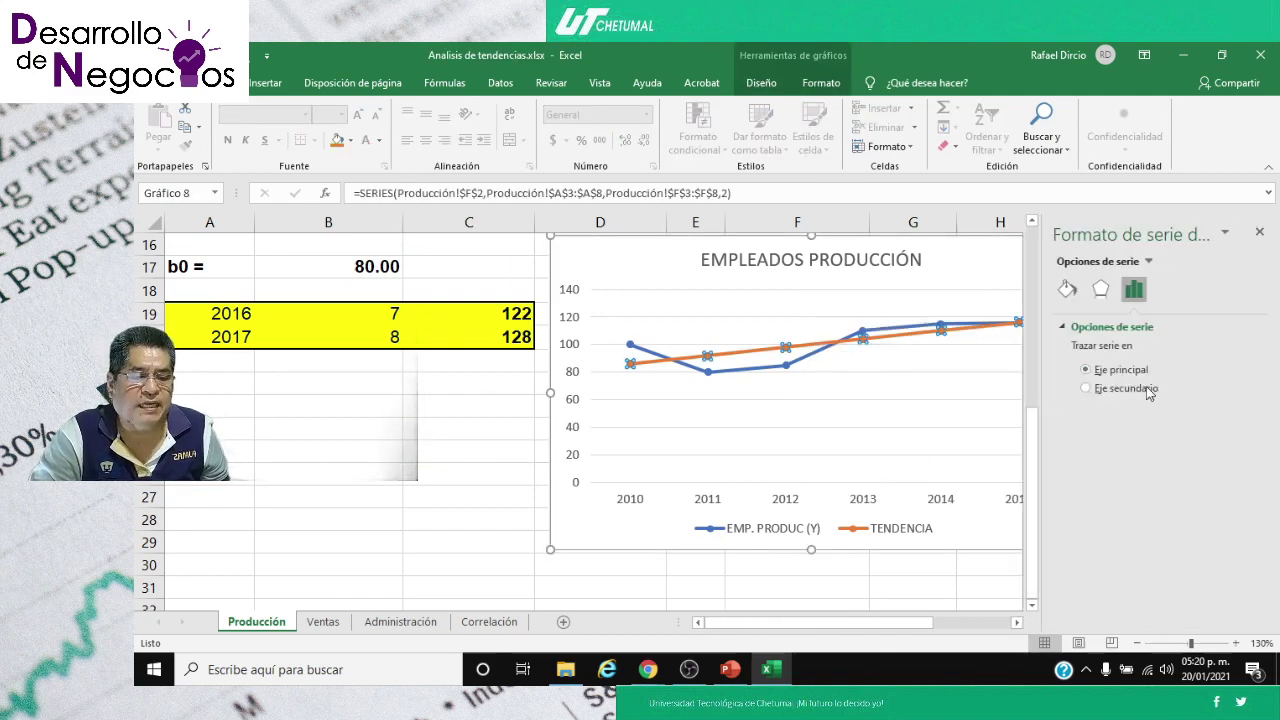
pyautogui.click(1067, 289)
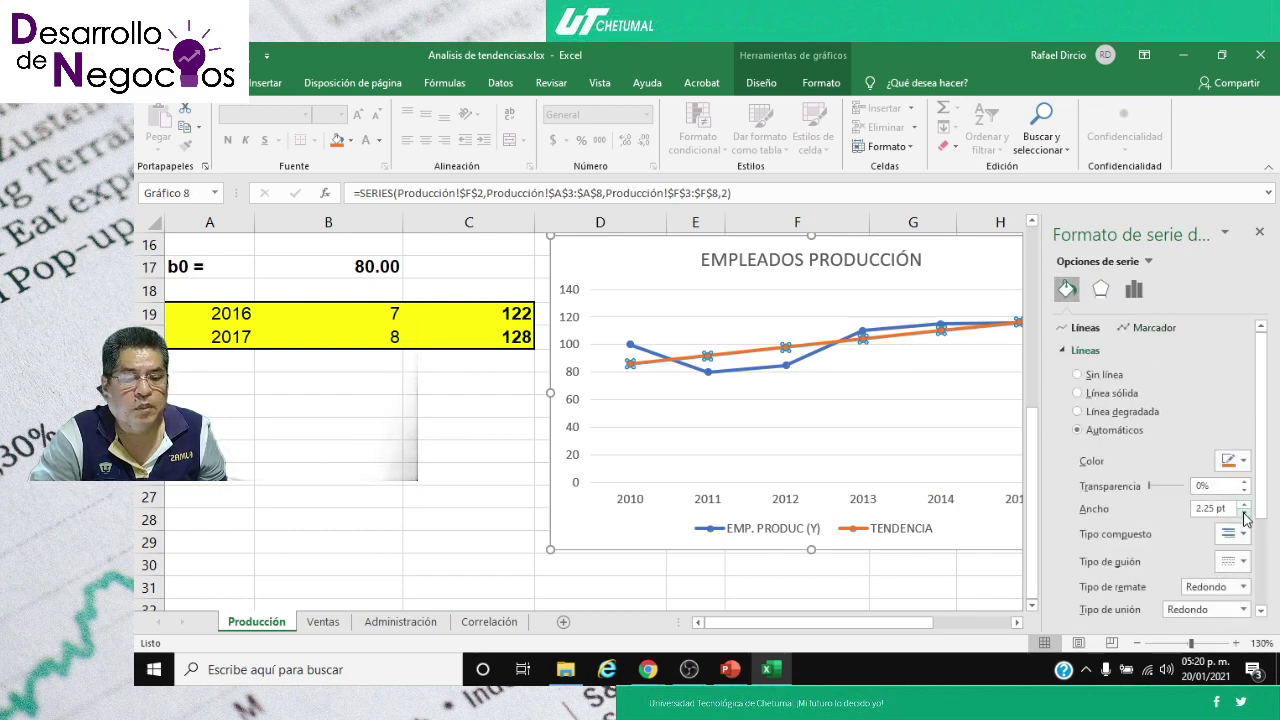
pyautogui.click(1244, 513)
pyautogui.click(1244, 513)
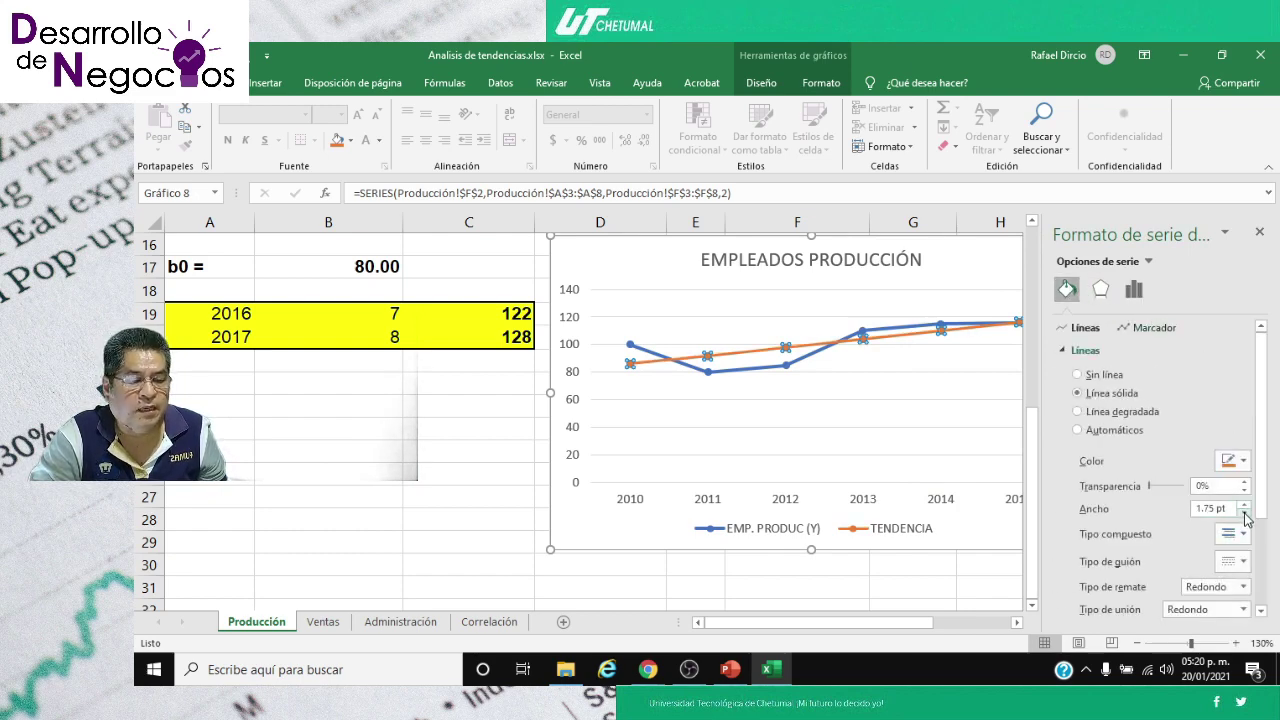
pyautogui.click(1245, 514)
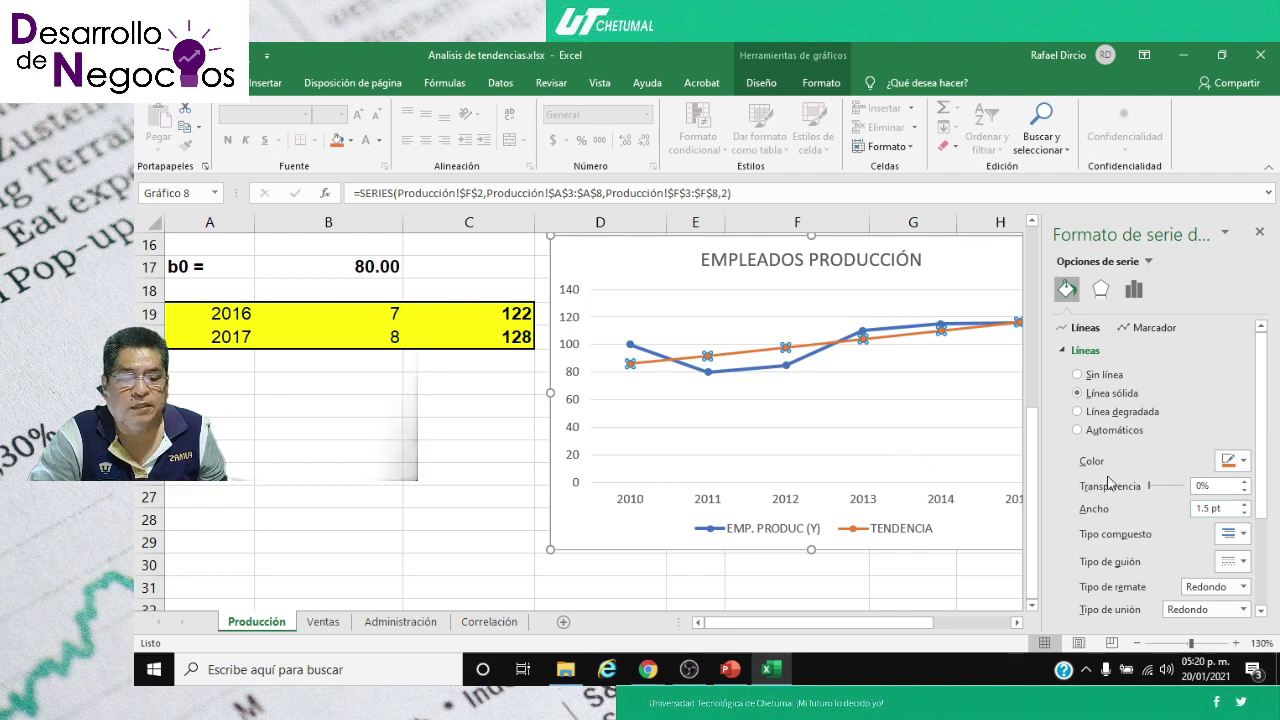
pyautogui.click(1244, 513)
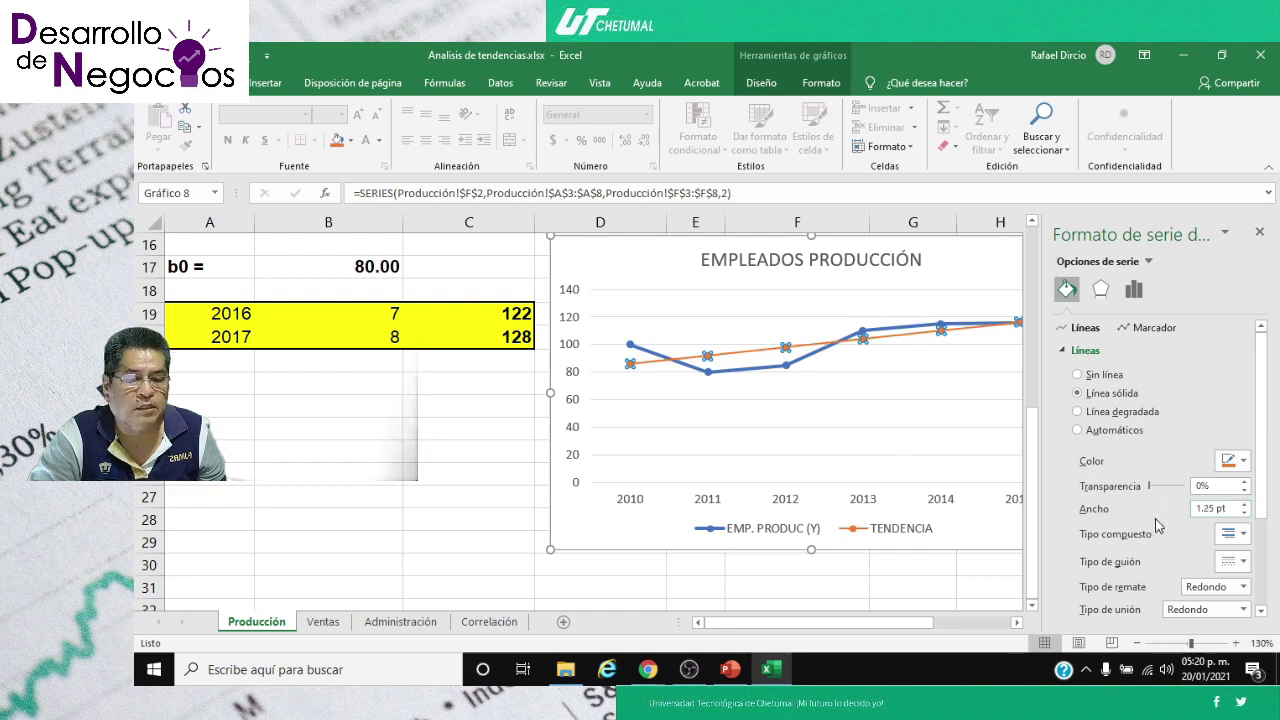
pyautogui.click(490, 495)
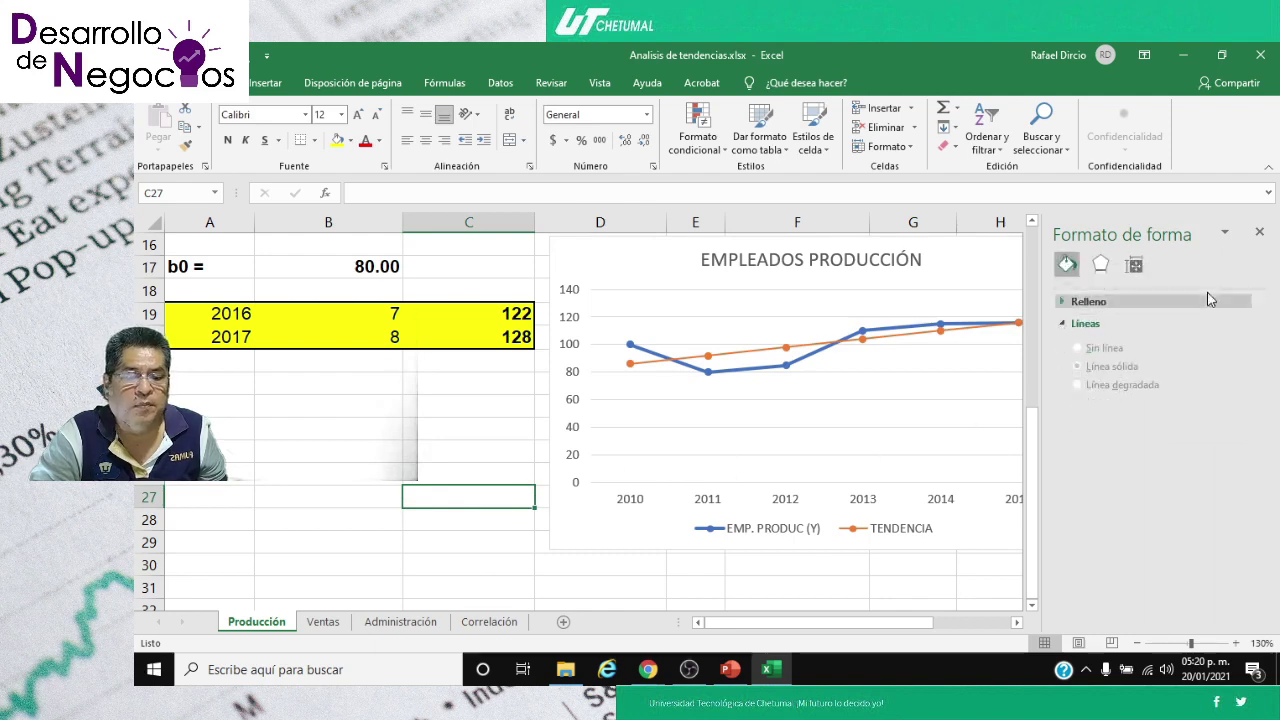
# - Close the shape formatting pane and examine the 2016 and 2017 forecast formulas against the trend equation and production chart
pyautogui.click(1259, 231)
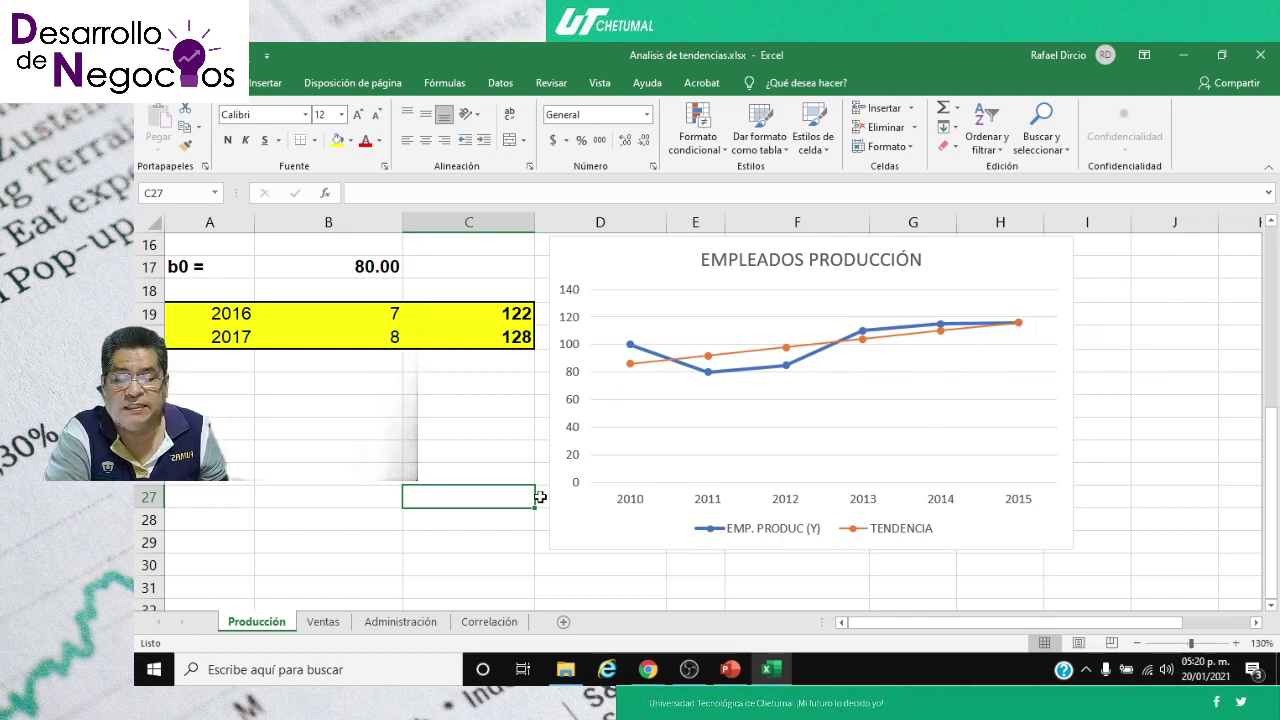
pyautogui.scroll(2, 1099, 354)
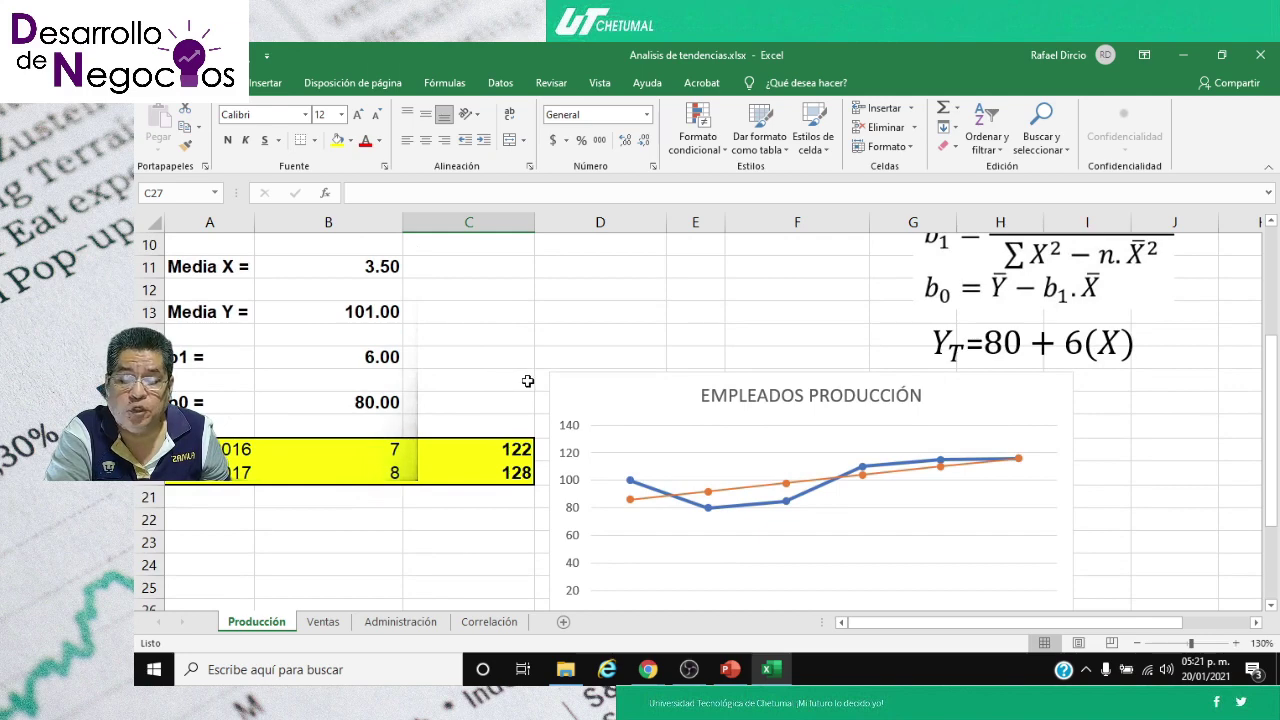
pyautogui.scroll(-1, 527, 381)
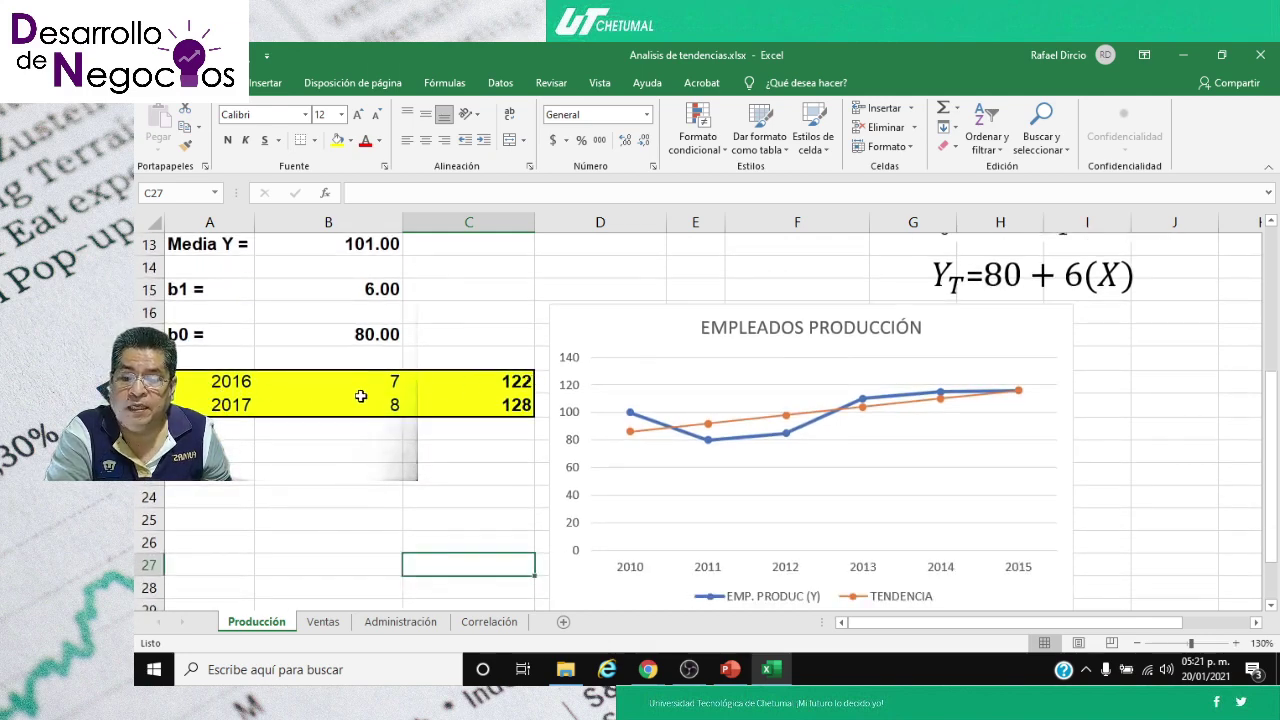
pyautogui.click(445, 384)
pyautogui.scroll(2, 445, 384)
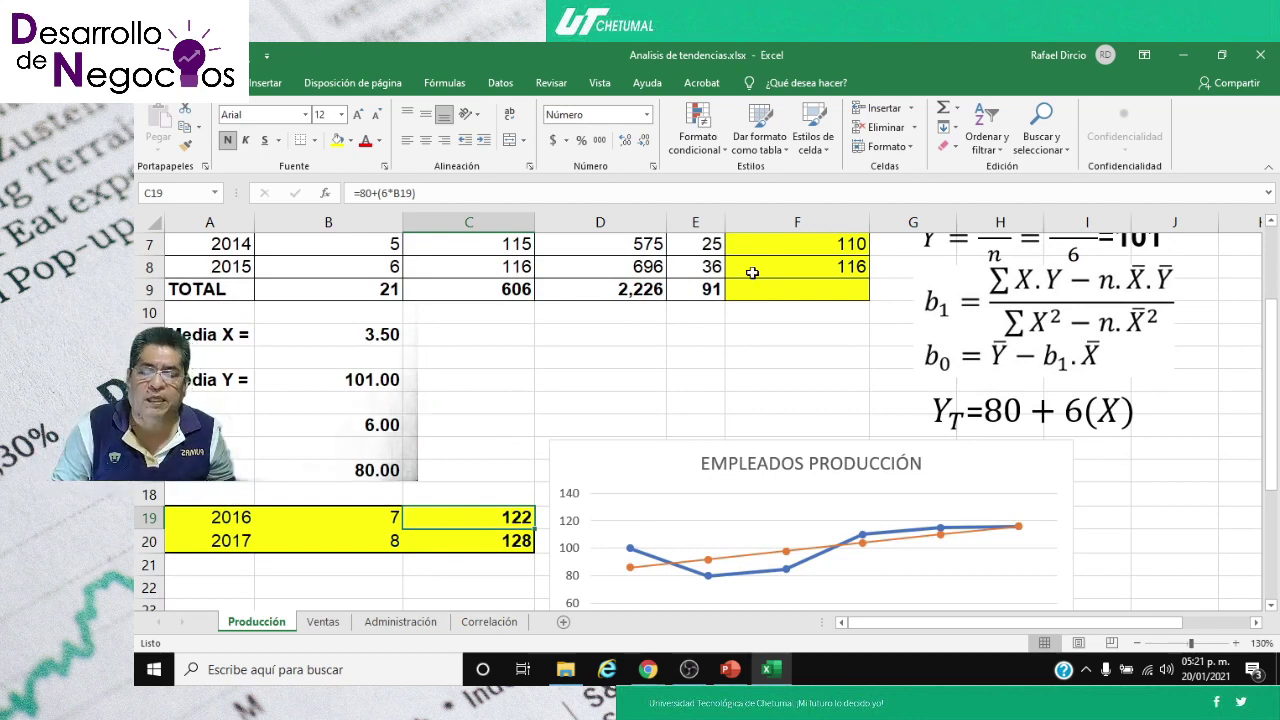
pyautogui.click(442, 541)
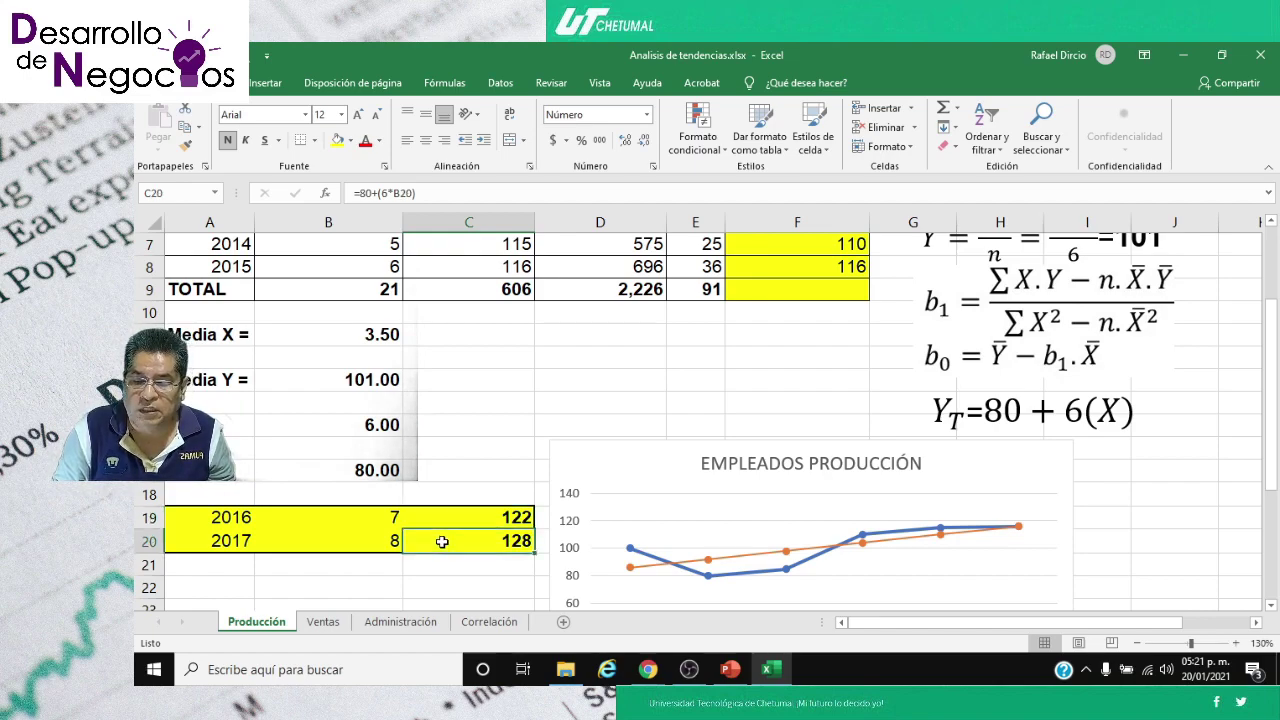
pyautogui.scroll(-1, 520, 530)
pyautogui.scroll(-2, 520, 527)
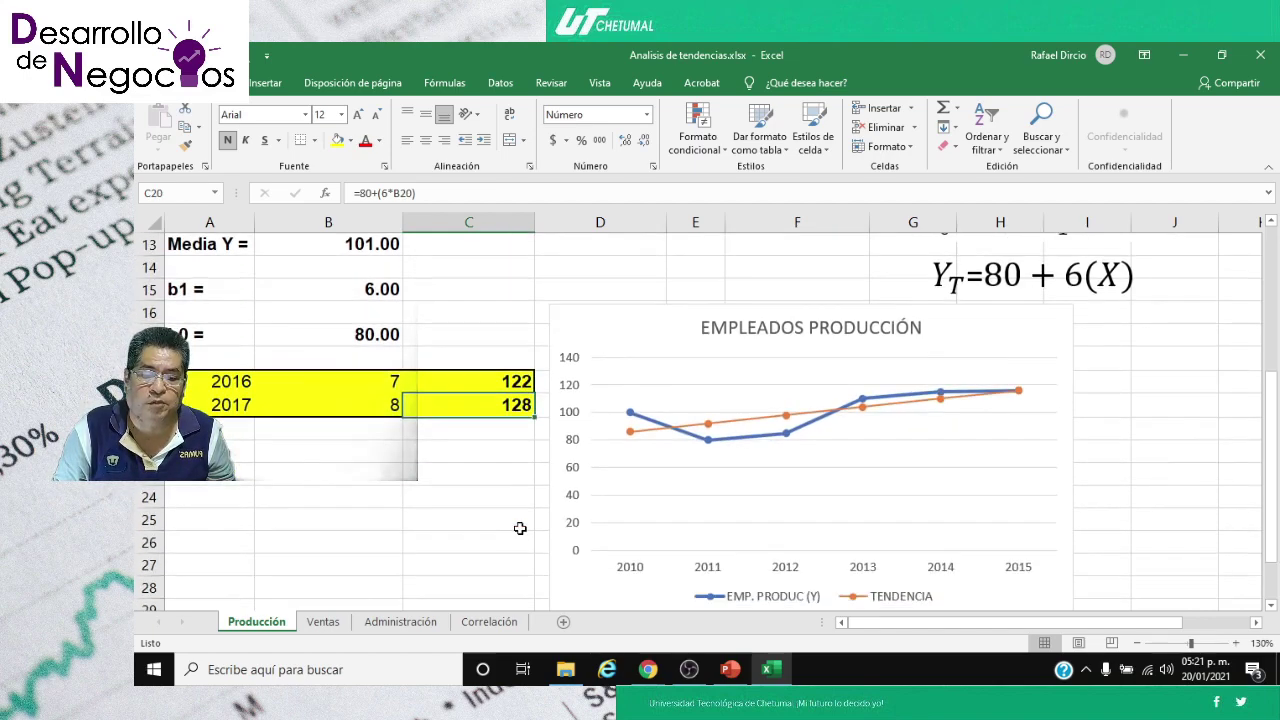
pyautogui.scroll(1, 520, 526)
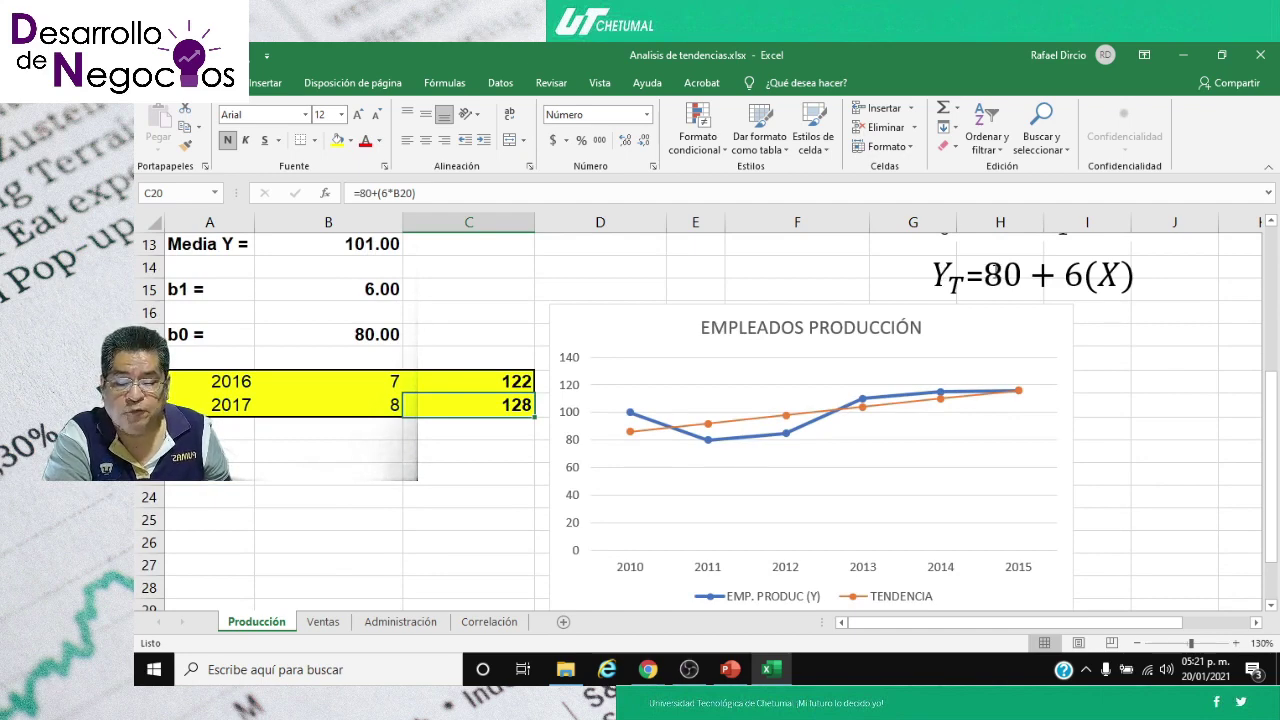
pyautogui.scroll(1, 716, 347)
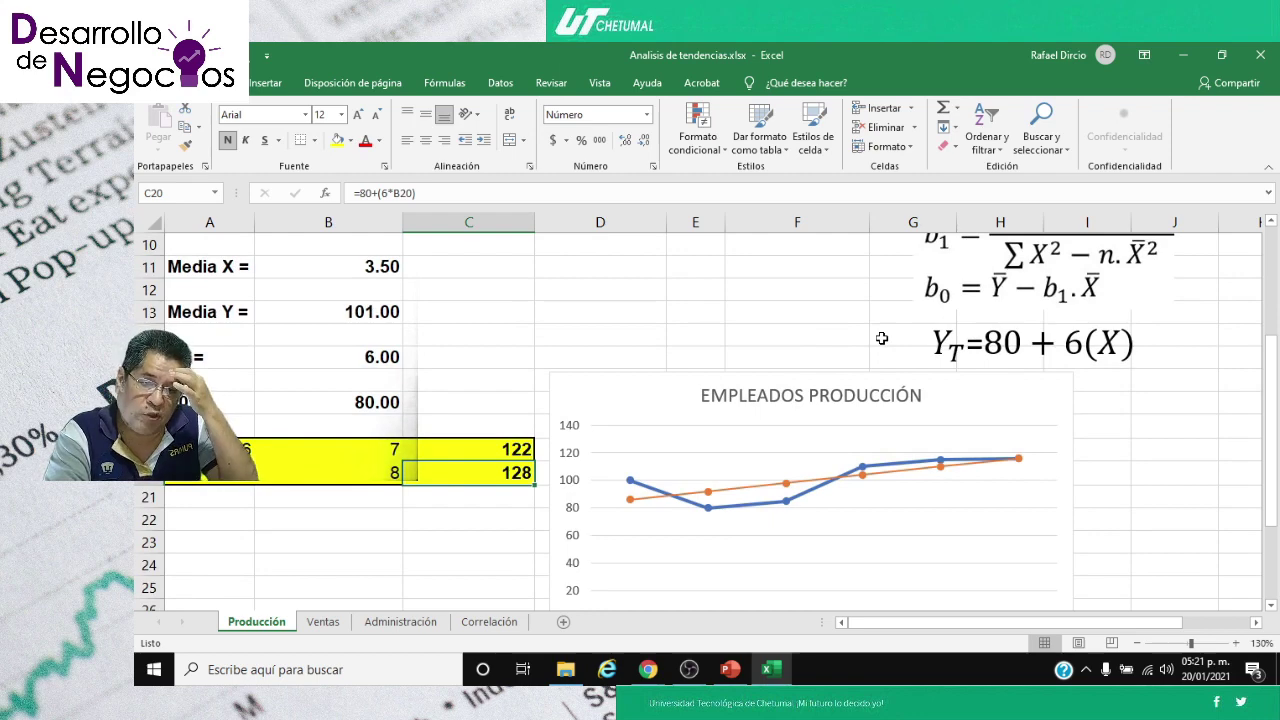
pyautogui.scroll(-1, 419, 447)
pyautogui.click(419, 447)
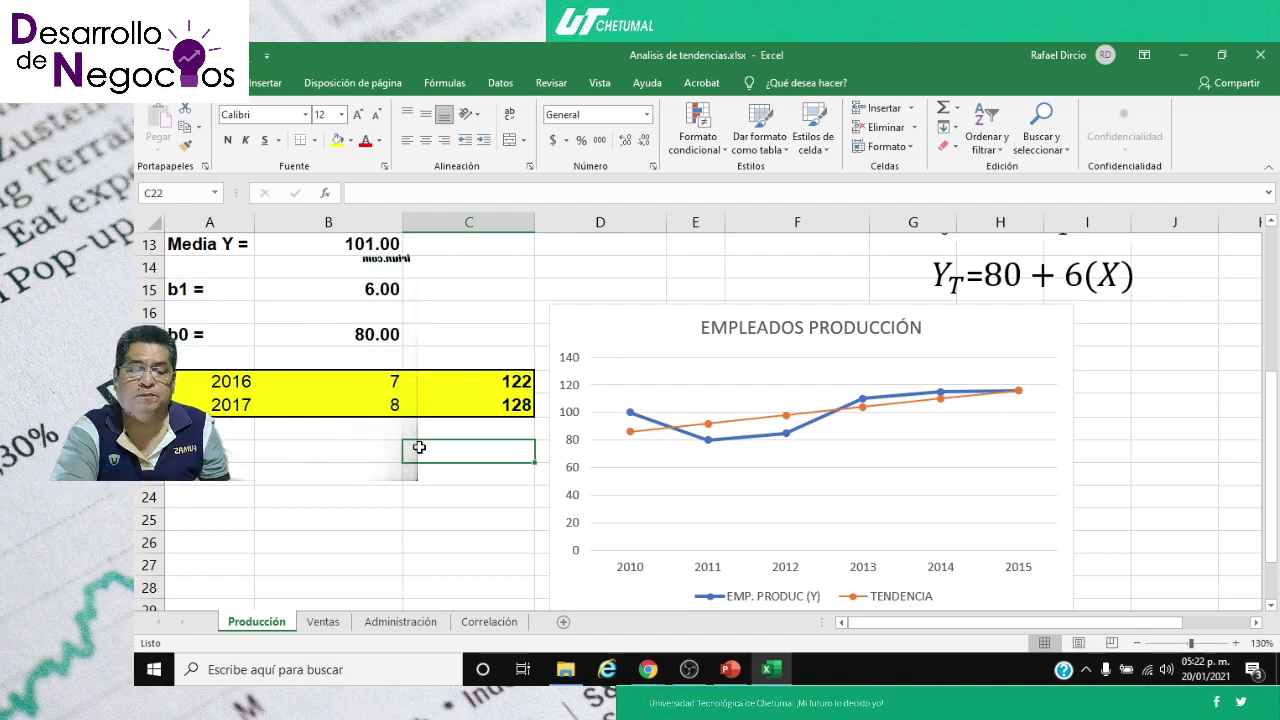
pyautogui.scroll(2, 419, 447)
pyautogui.scroll(2, 419, 447)
pyautogui.scroll(-4, 419, 447)
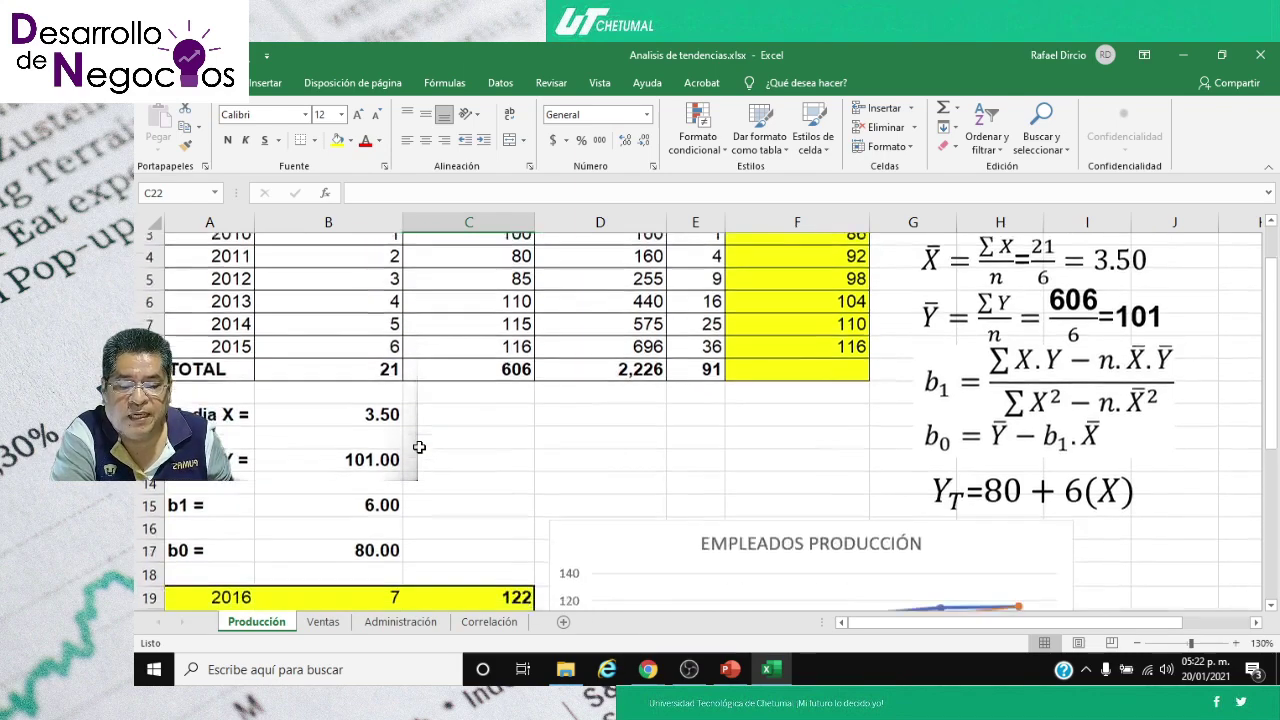
pyautogui.scroll(-1, 416, 447)
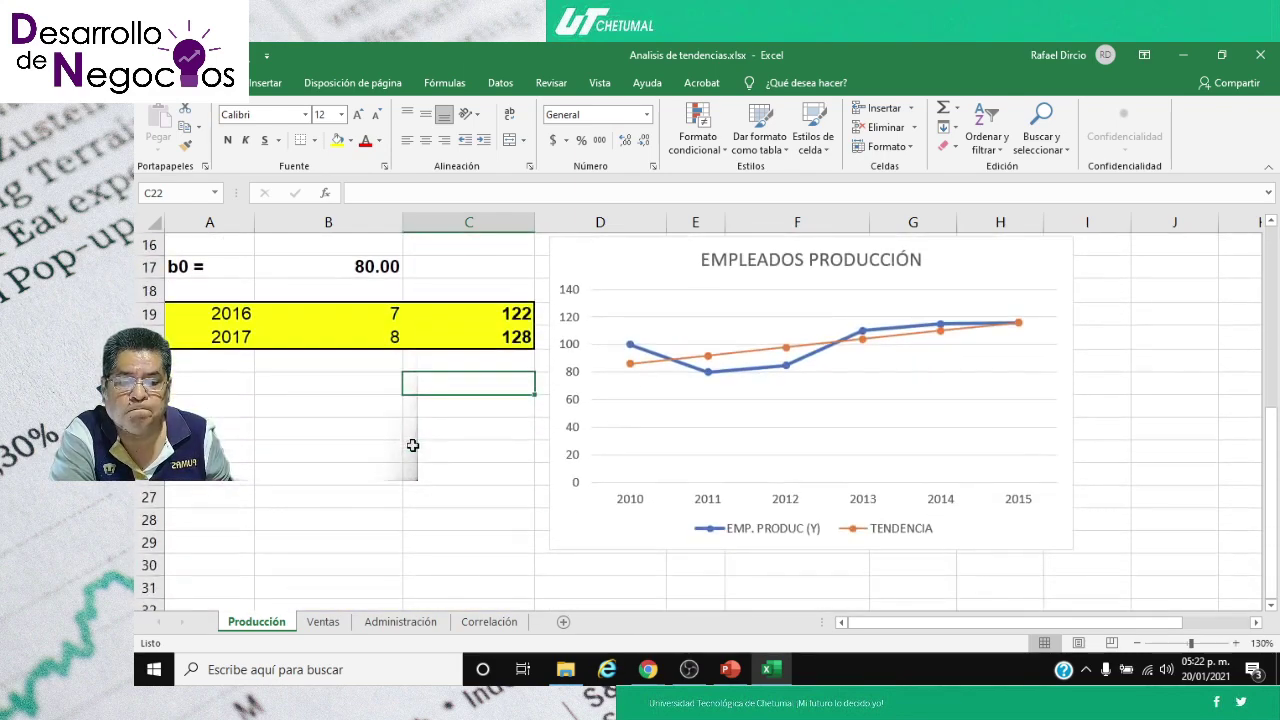
# - Add a linear trendline to the EMP. PRODUC (Y) series and display its equation on the chart
pyautogui.moveTo(863, 336)
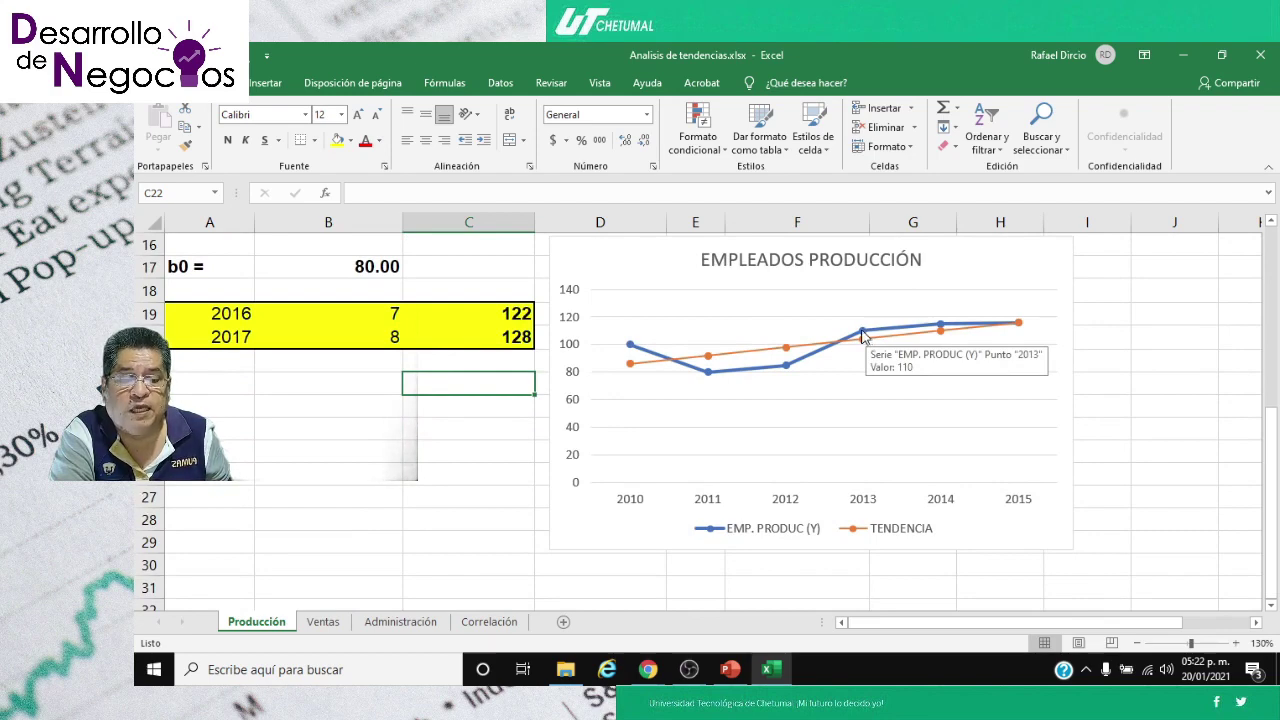
pyautogui.click(863, 336)
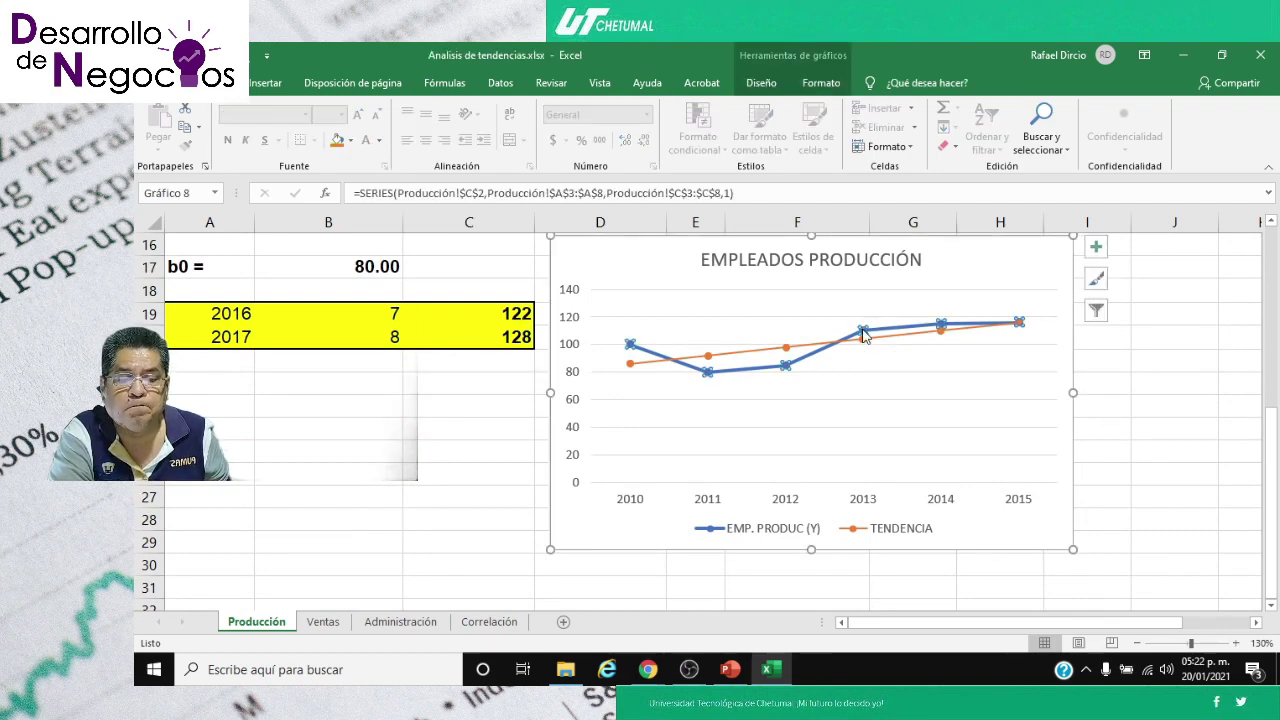
pyautogui.moveTo(873, 337)
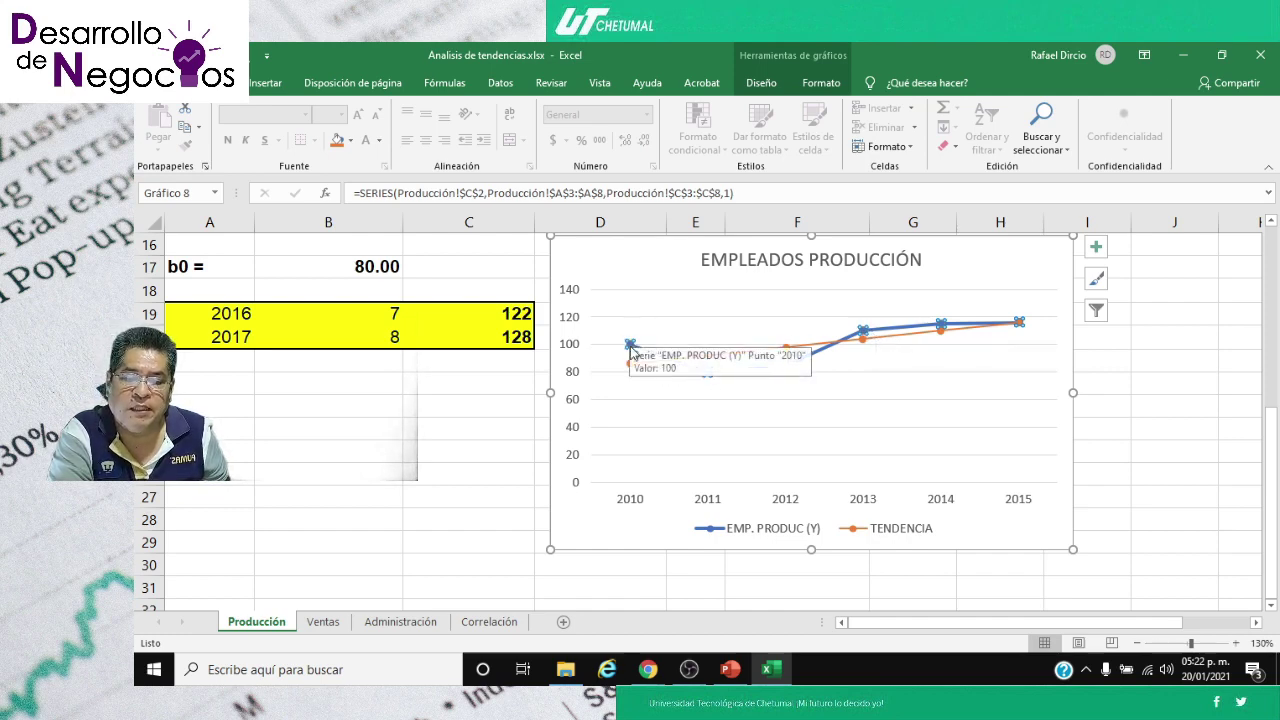
pyautogui.rightClick(865, 331)
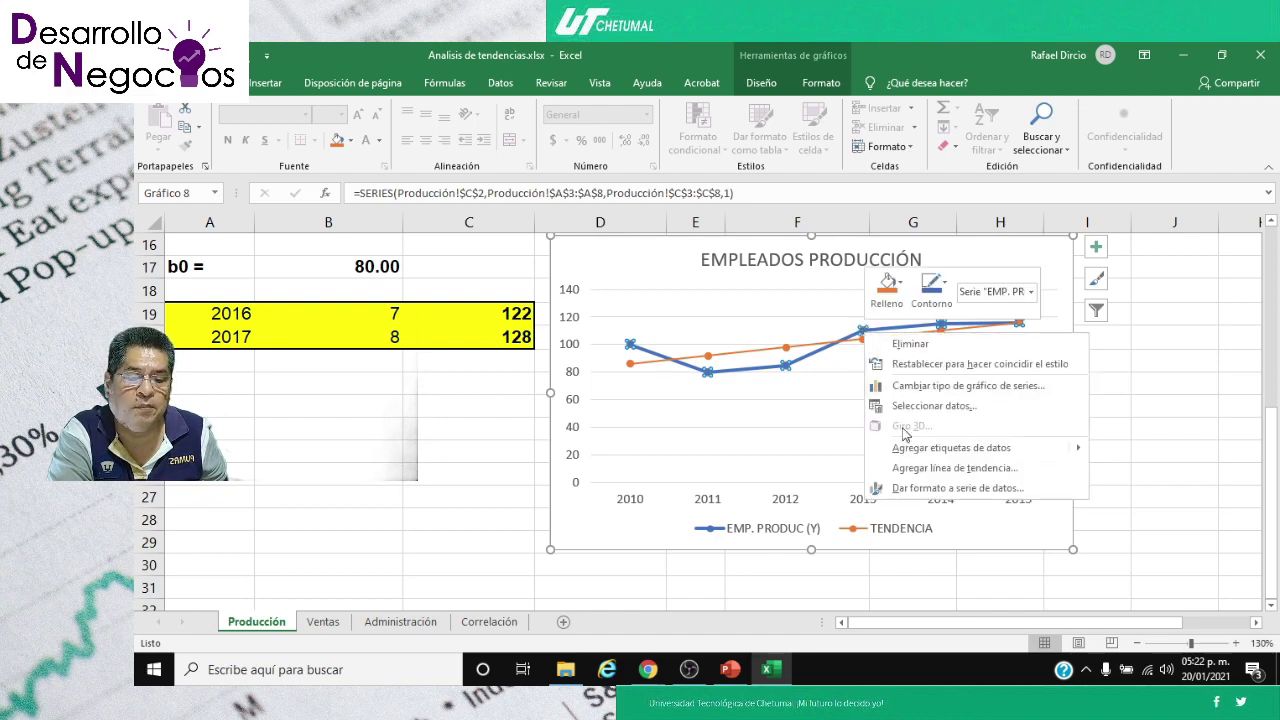
pyautogui.click(920, 468)
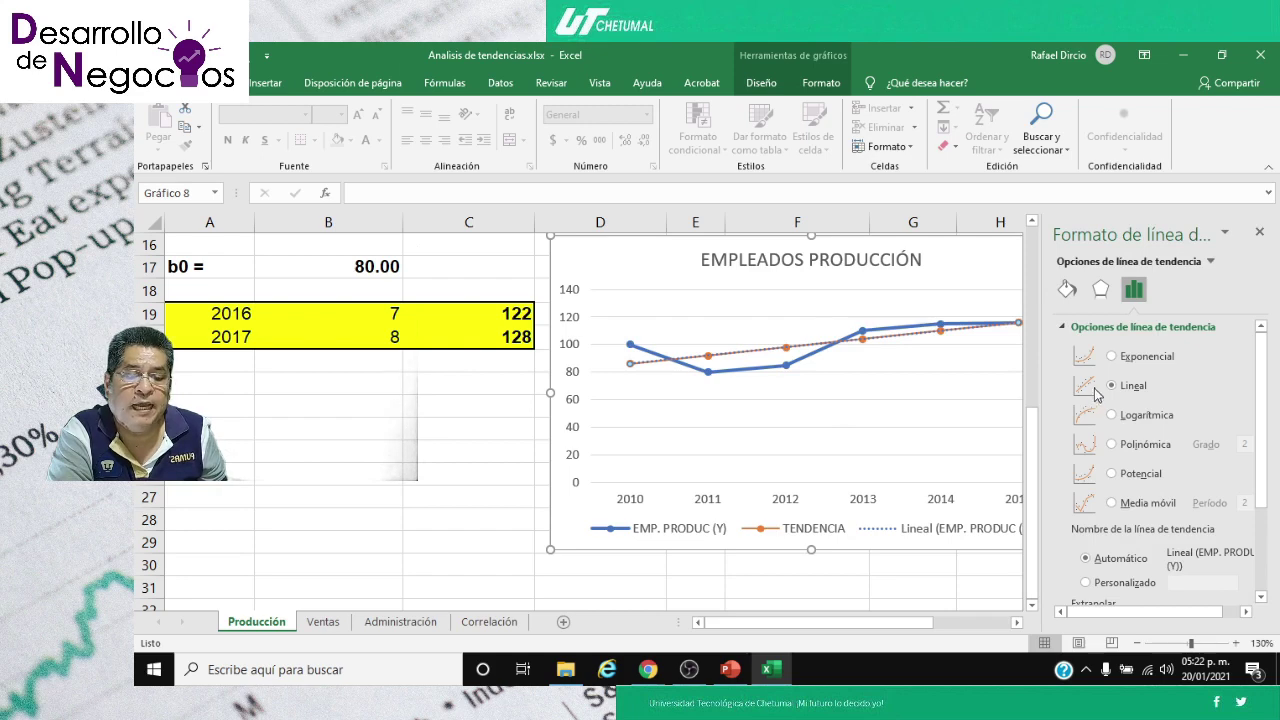
pyautogui.moveTo(1262, 420); pyautogui.dragTo(1260, 505)
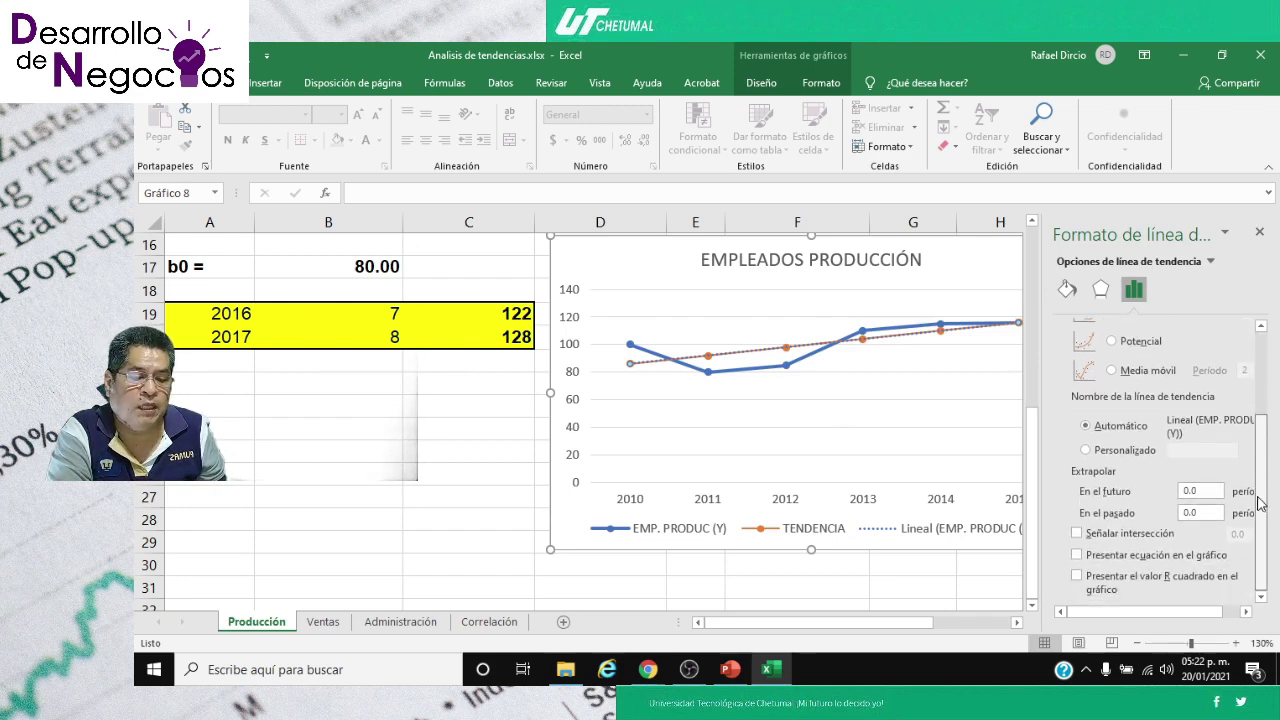
pyautogui.click(1077, 555)
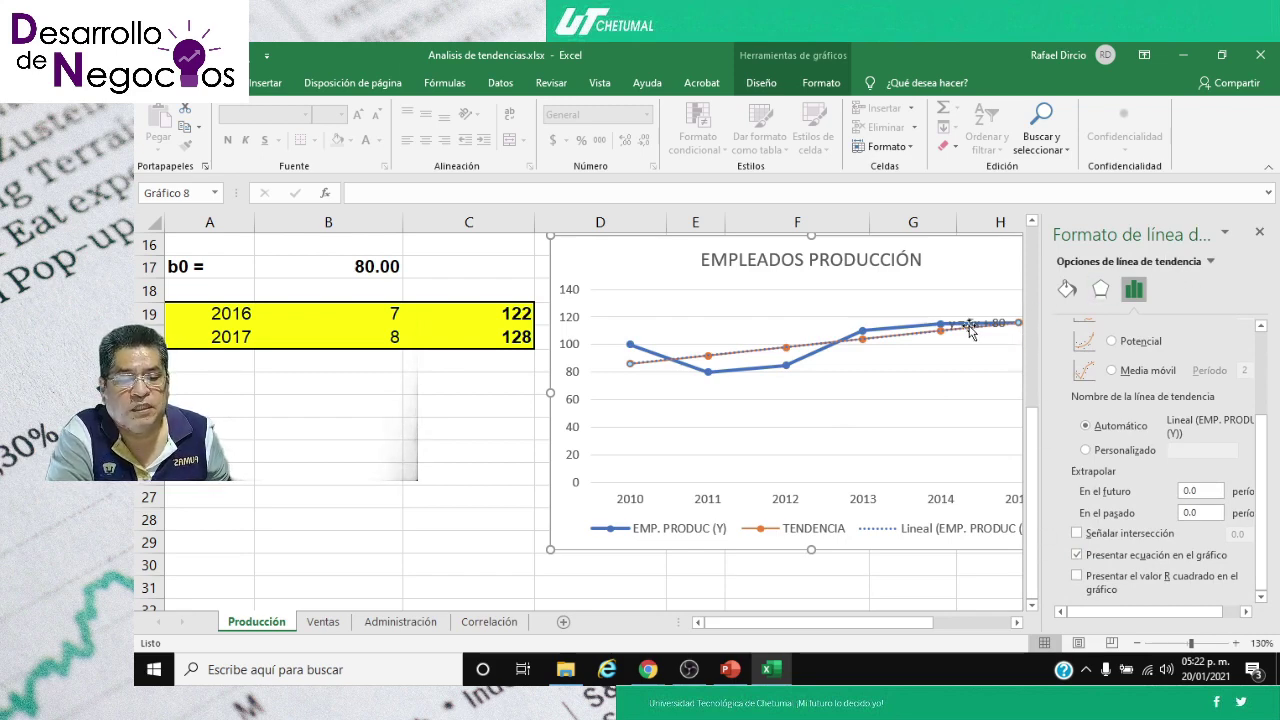
pyautogui.click(1261, 233)
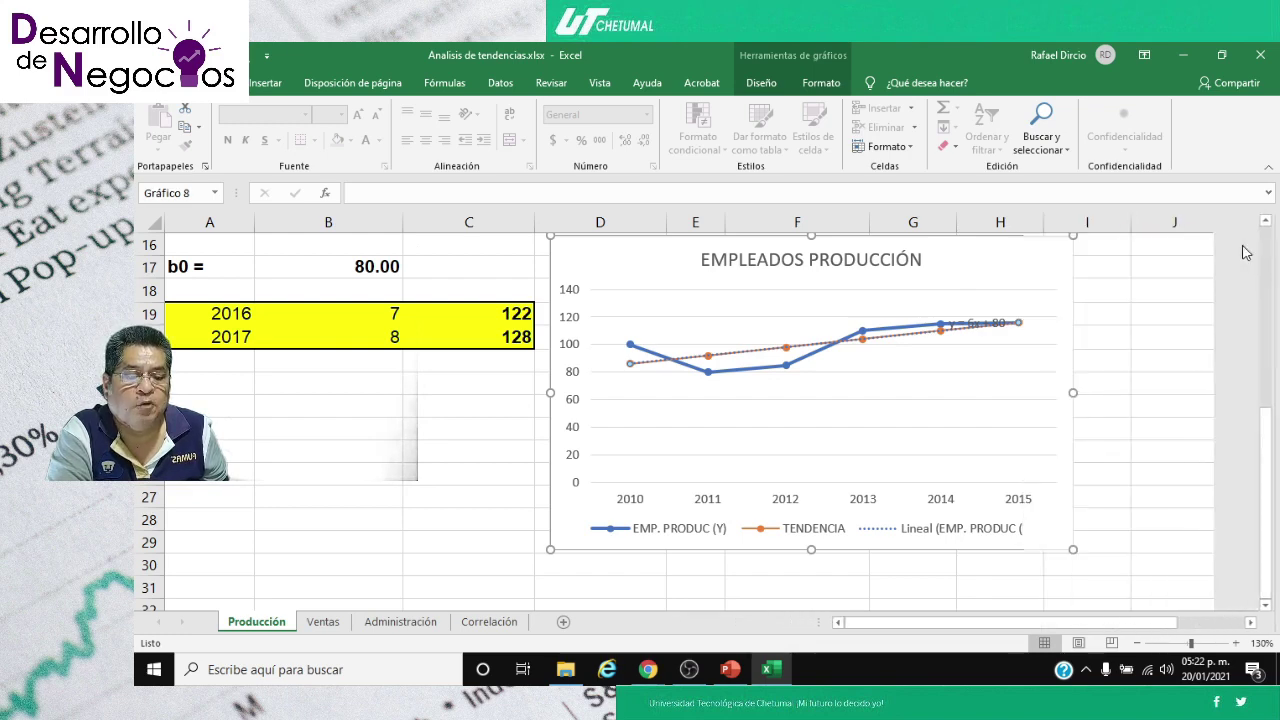
# - Move the trendline equation label just above the lines near 2014–2015 so it does not overlap them
pyautogui.click(992, 330)
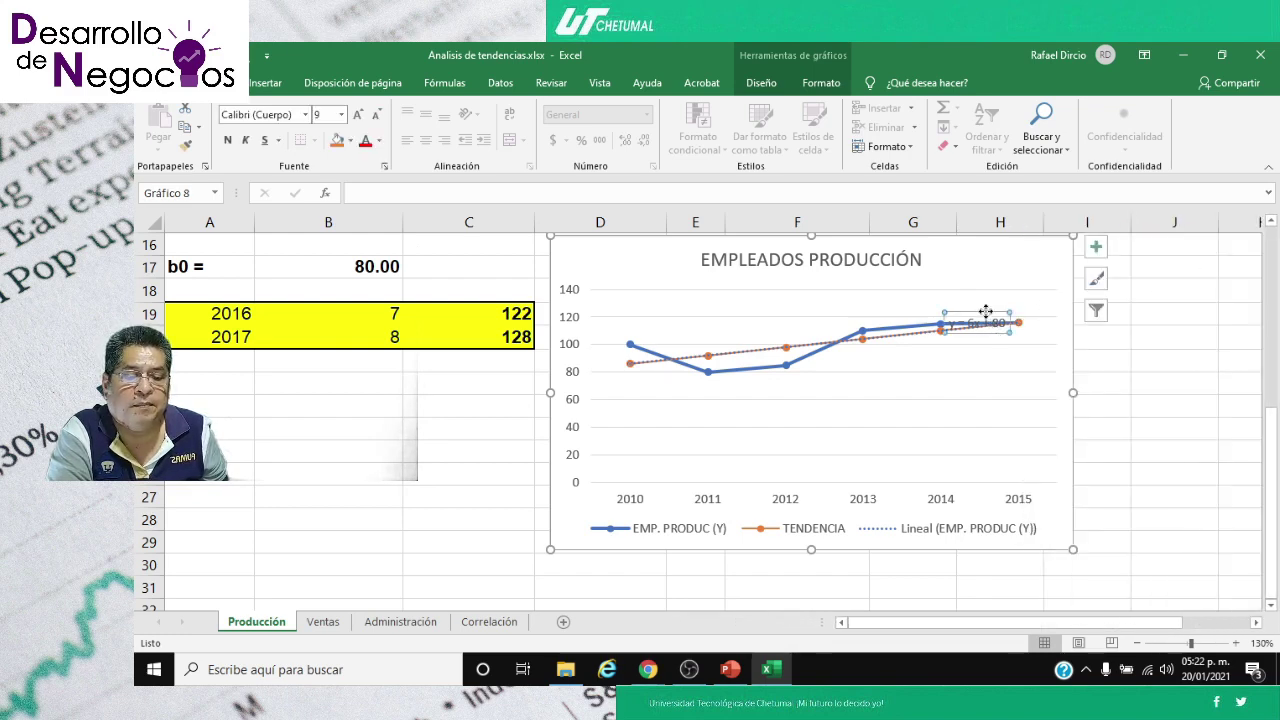
pyautogui.moveTo(986, 313); pyautogui.dragTo(980, 289)
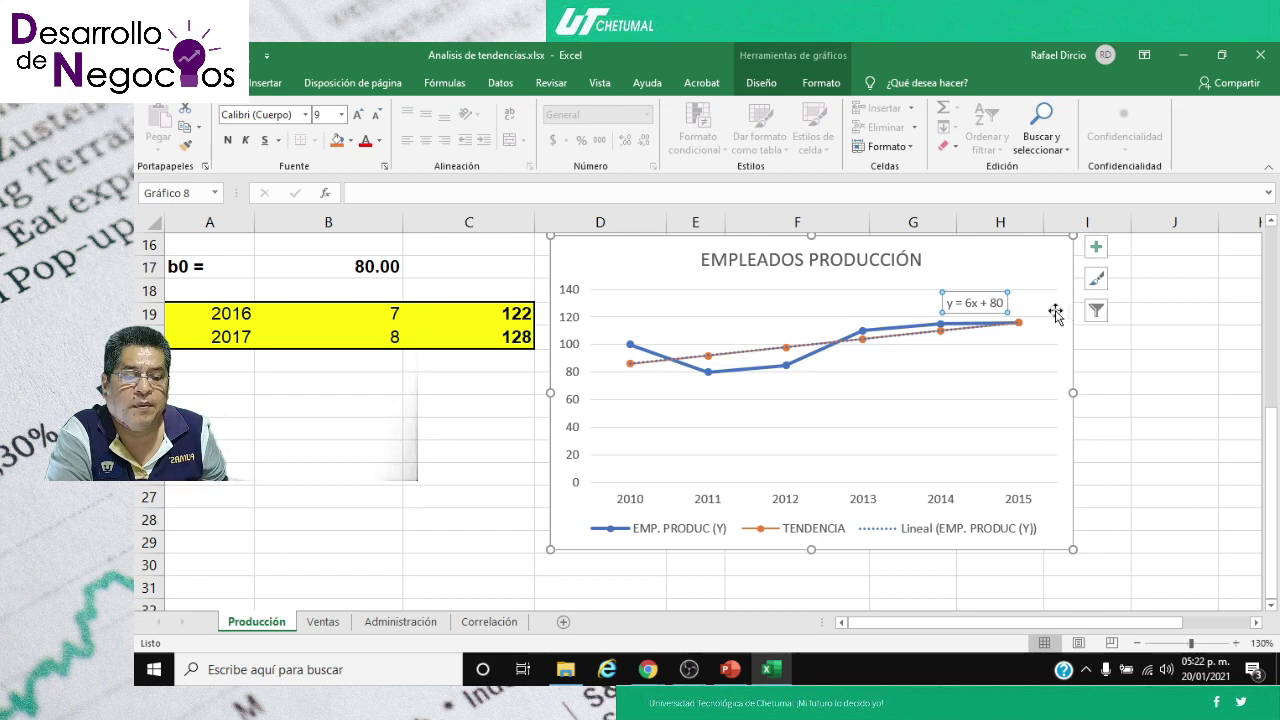
pyautogui.click(1166, 334)
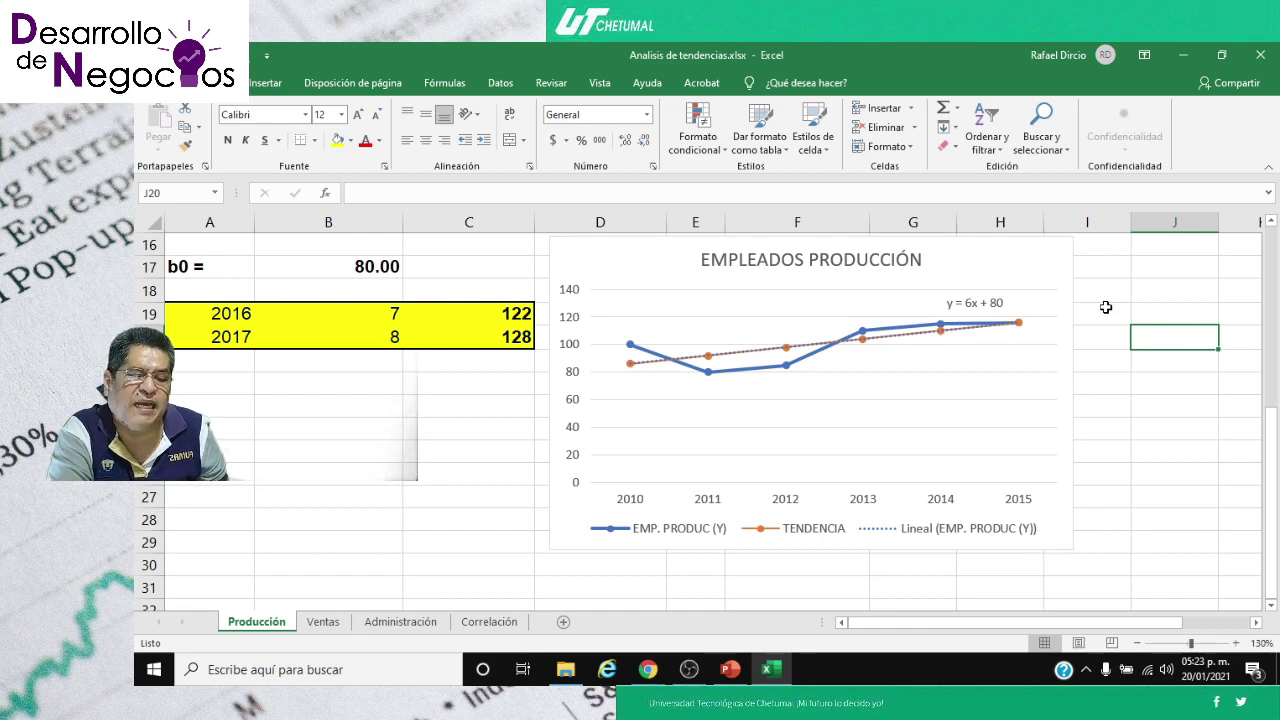
# - Review the production data table, the b0 and b1 coefficients and the 2016–2017 forecasts against the chart's trendline equation
pyautogui.scroll(1, 1106, 307)
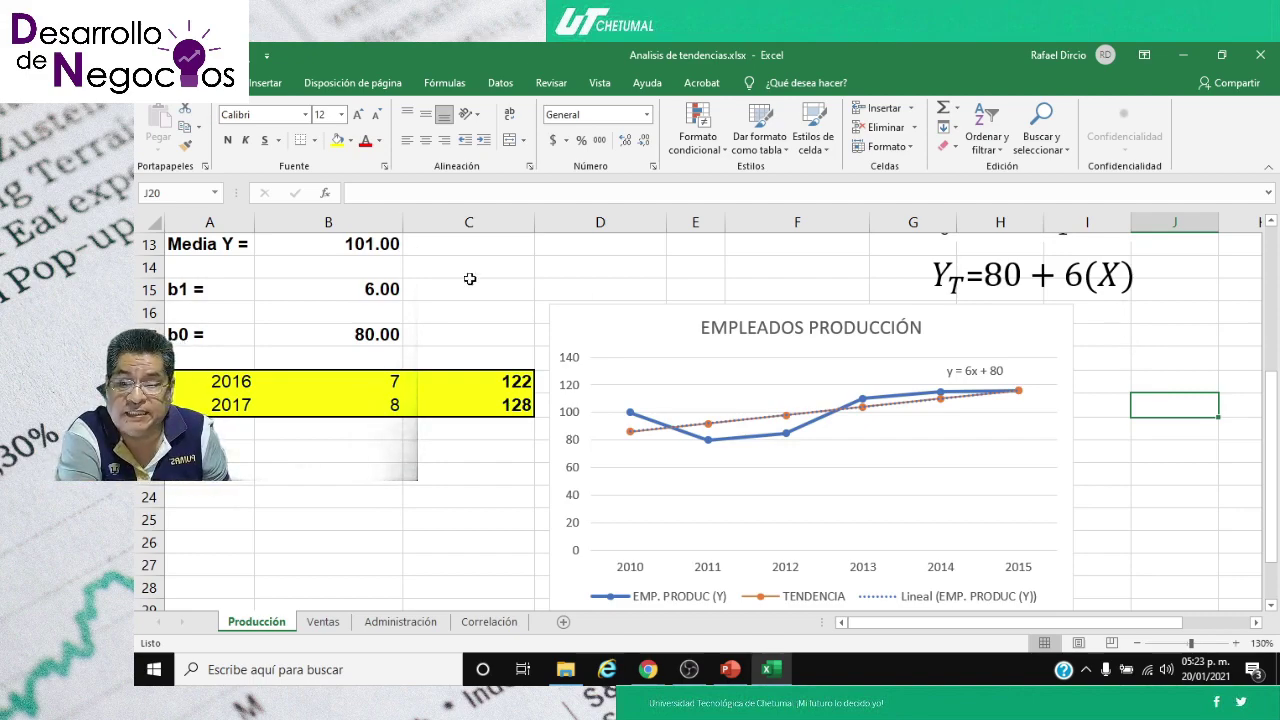
pyautogui.scroll(4, 443, 319)
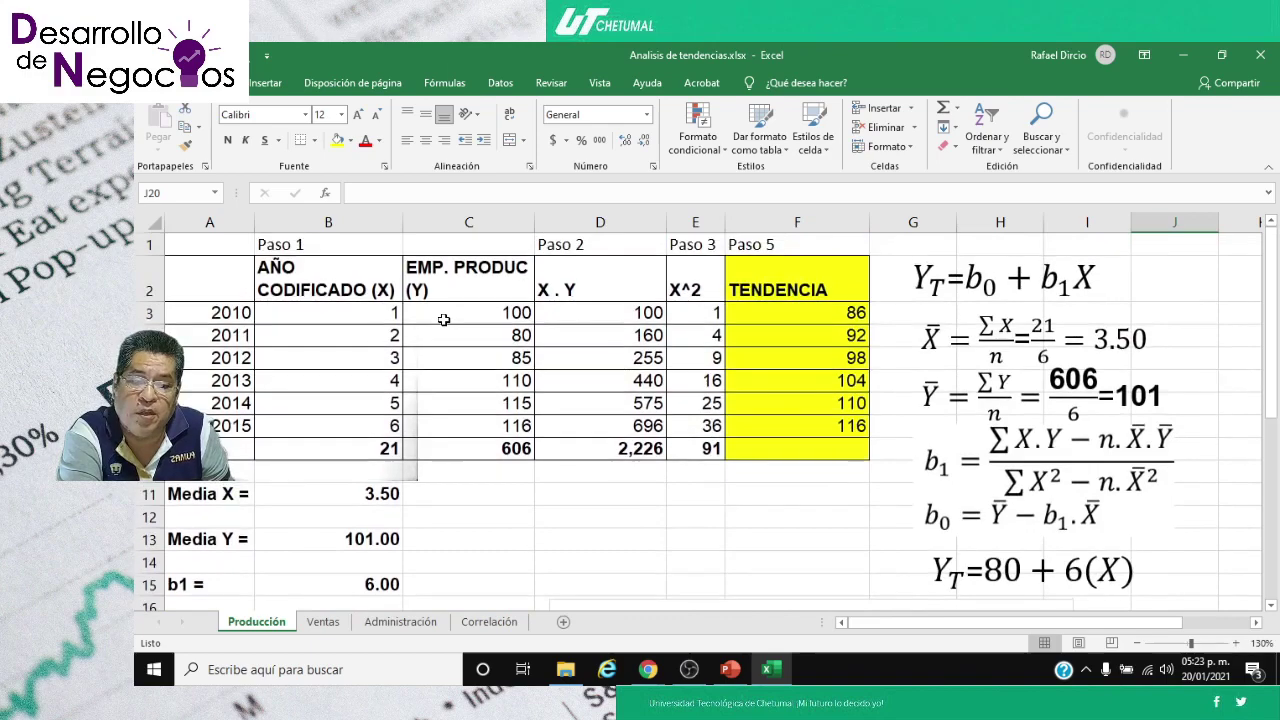
pyautogui.scroll(-3, 443, 319)
pyautogui.scroll(-3, 443, 319)
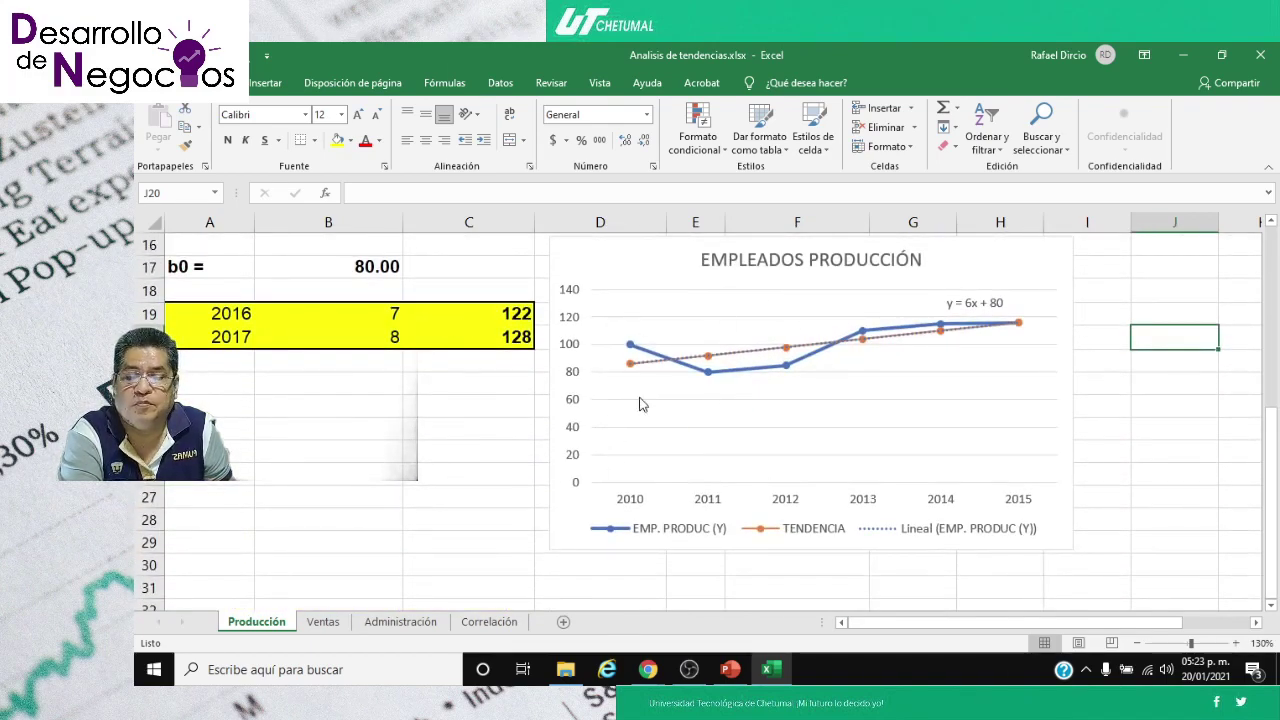
pyautogui.click(425, 431)
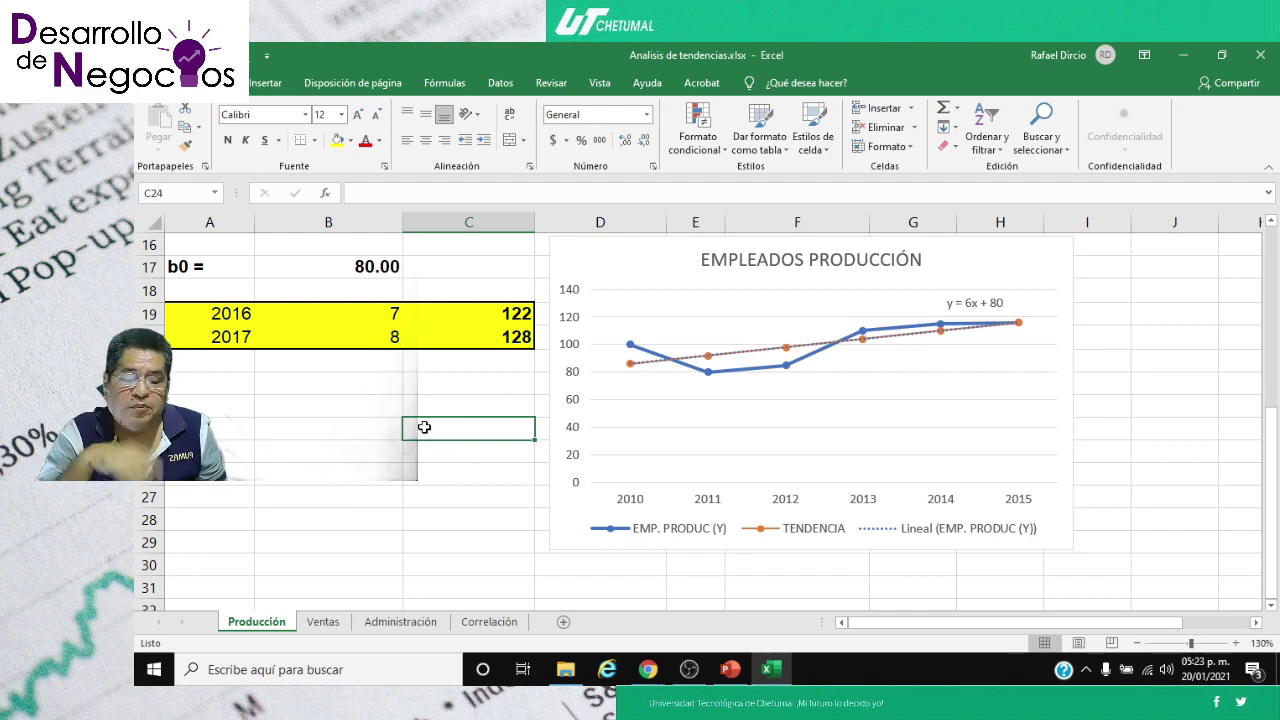
pyautogui.scroll(1, 424, 427)
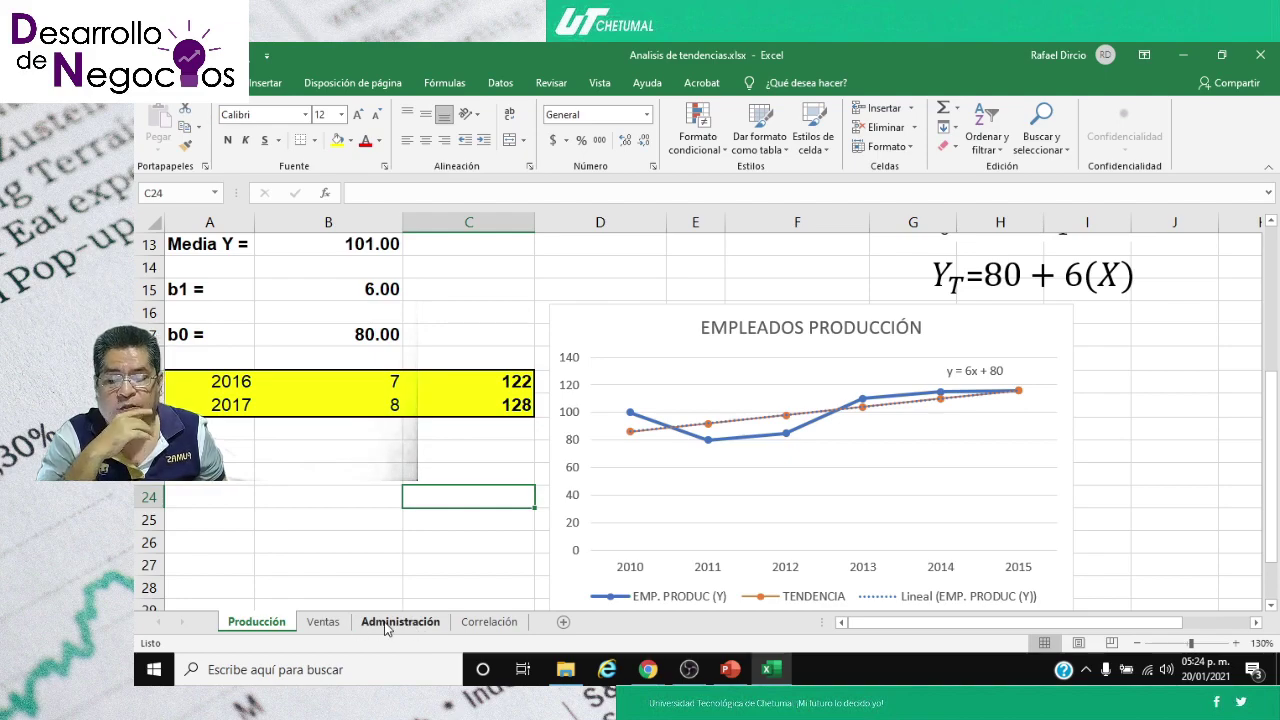
pyautogui.scroll(4, 447, 552)
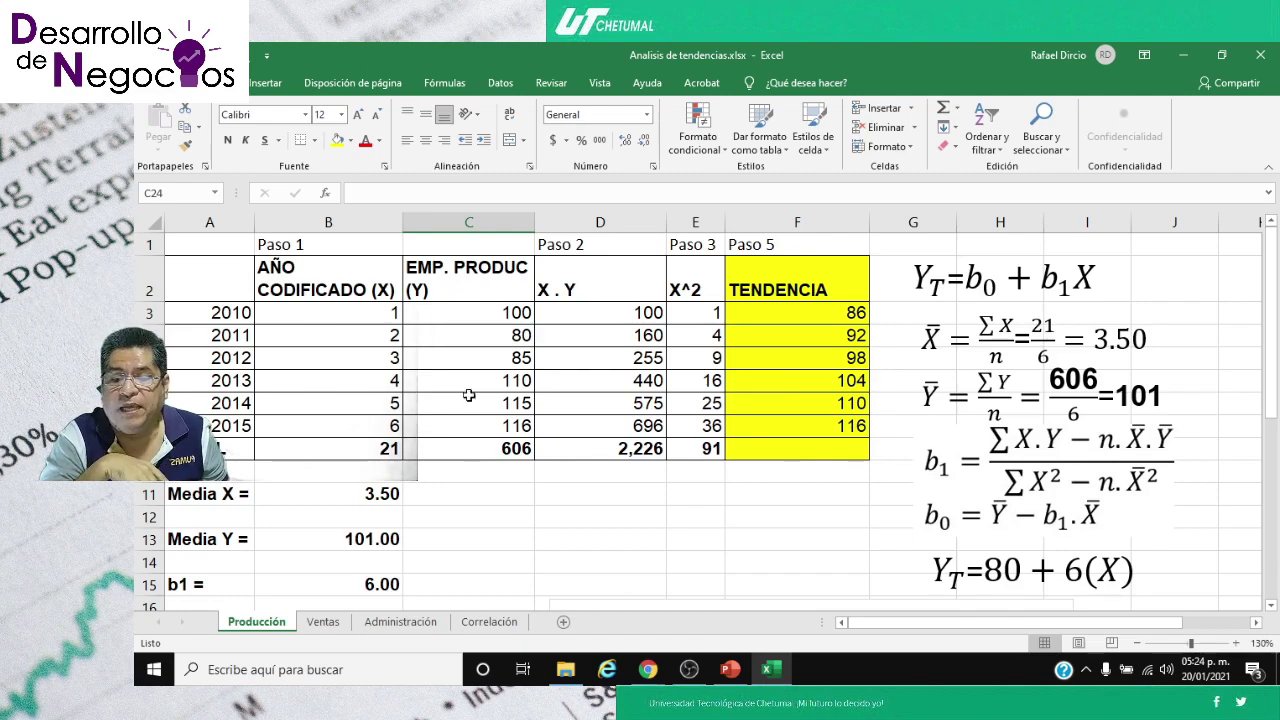
pyautogui.scroll(-3, 475, 462)
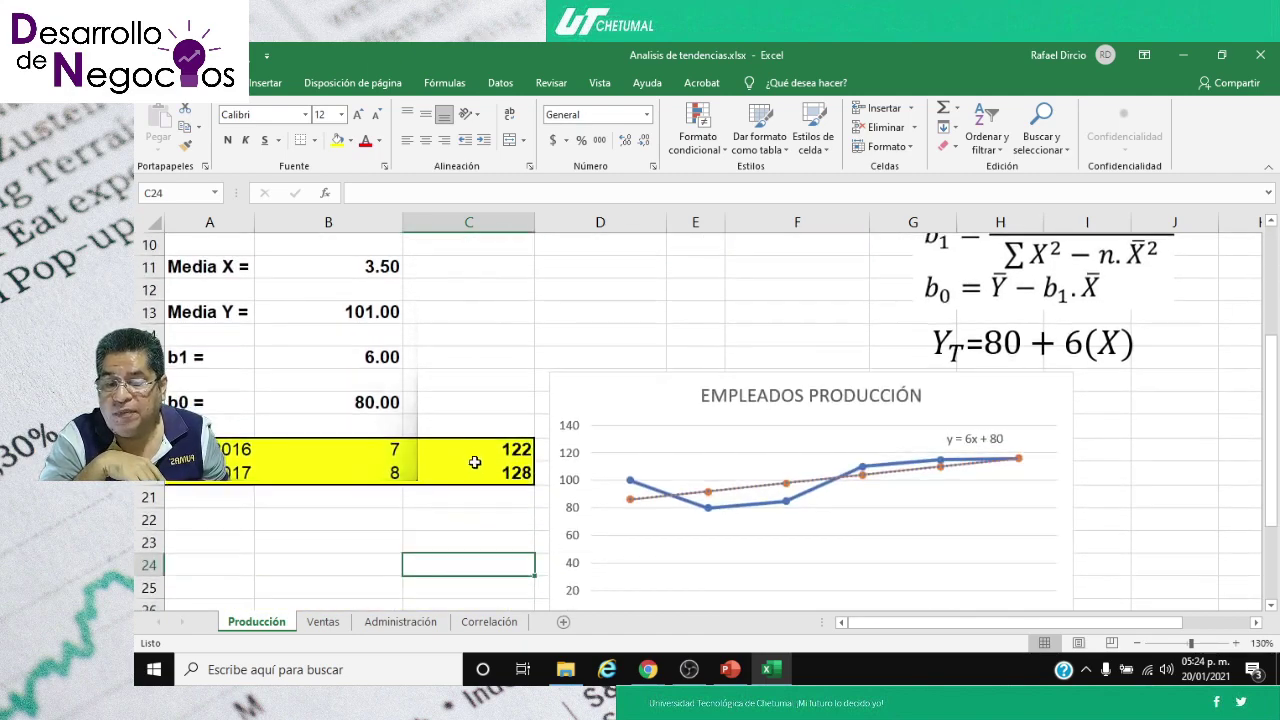
pyautogui.scroll(-1, 437, 450)
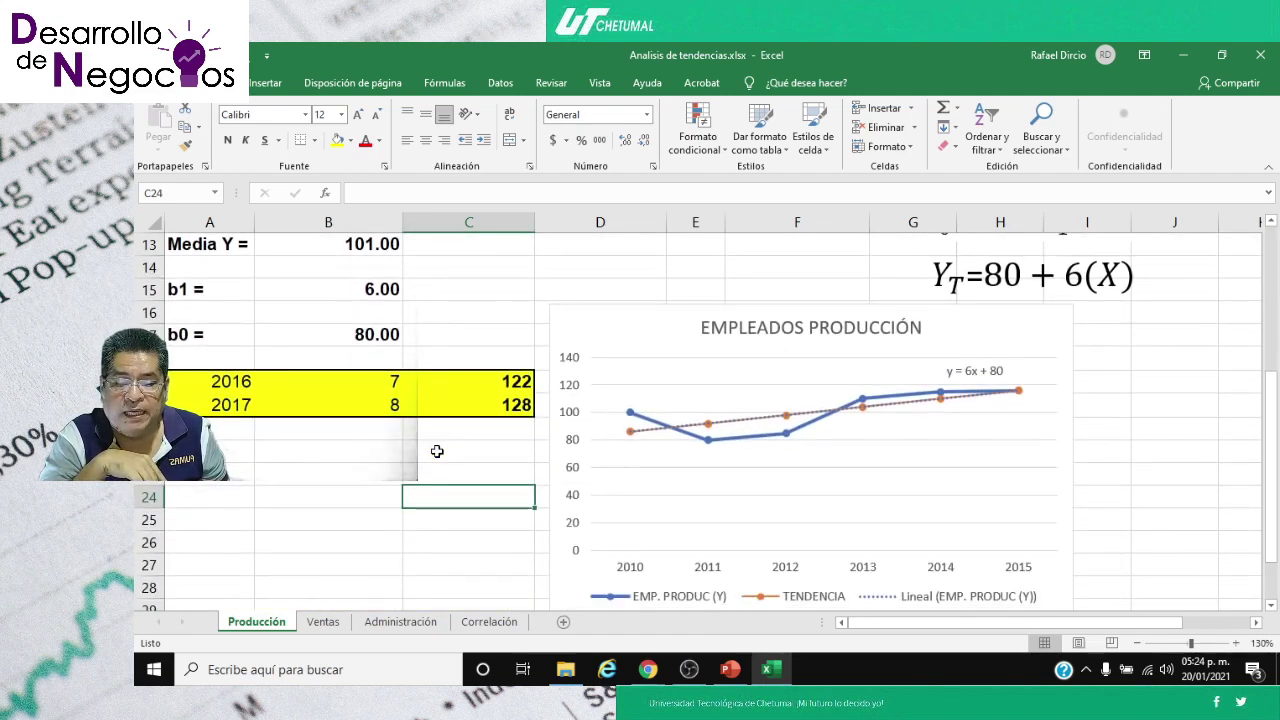
pyautogui.scroll(4, 437, 451)
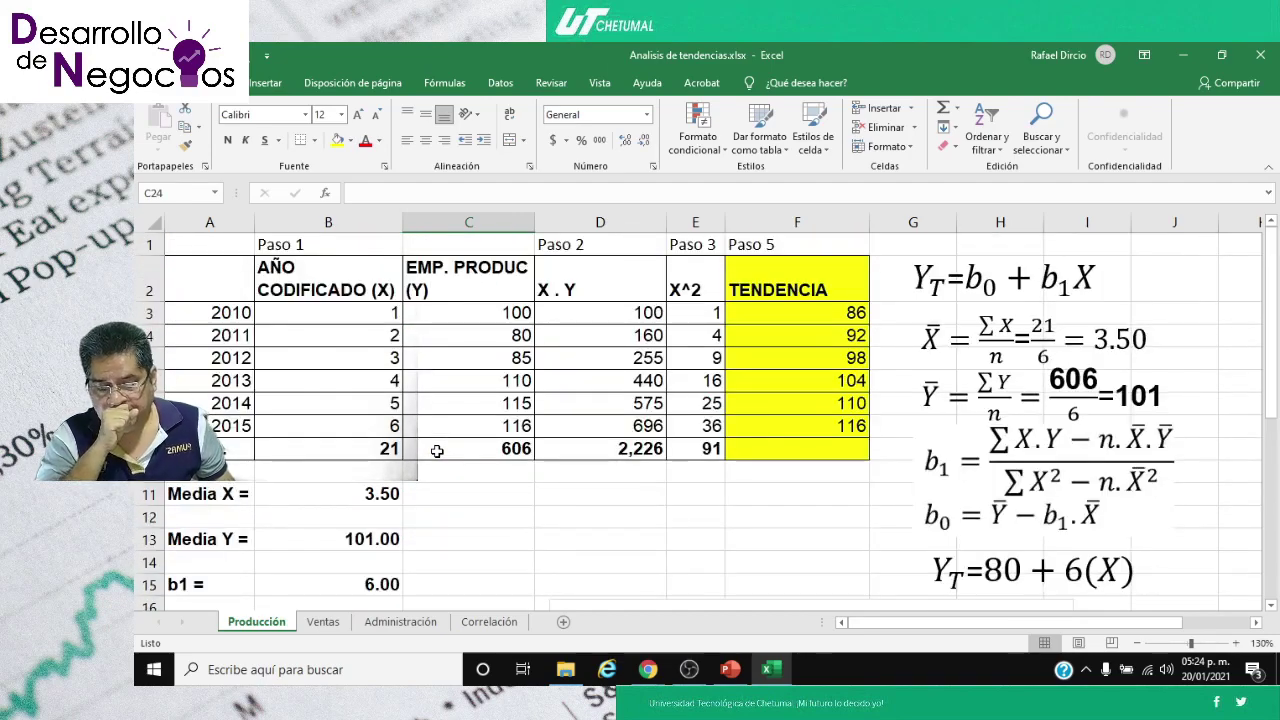
pyautogui.scroll(-1, 458, 434)
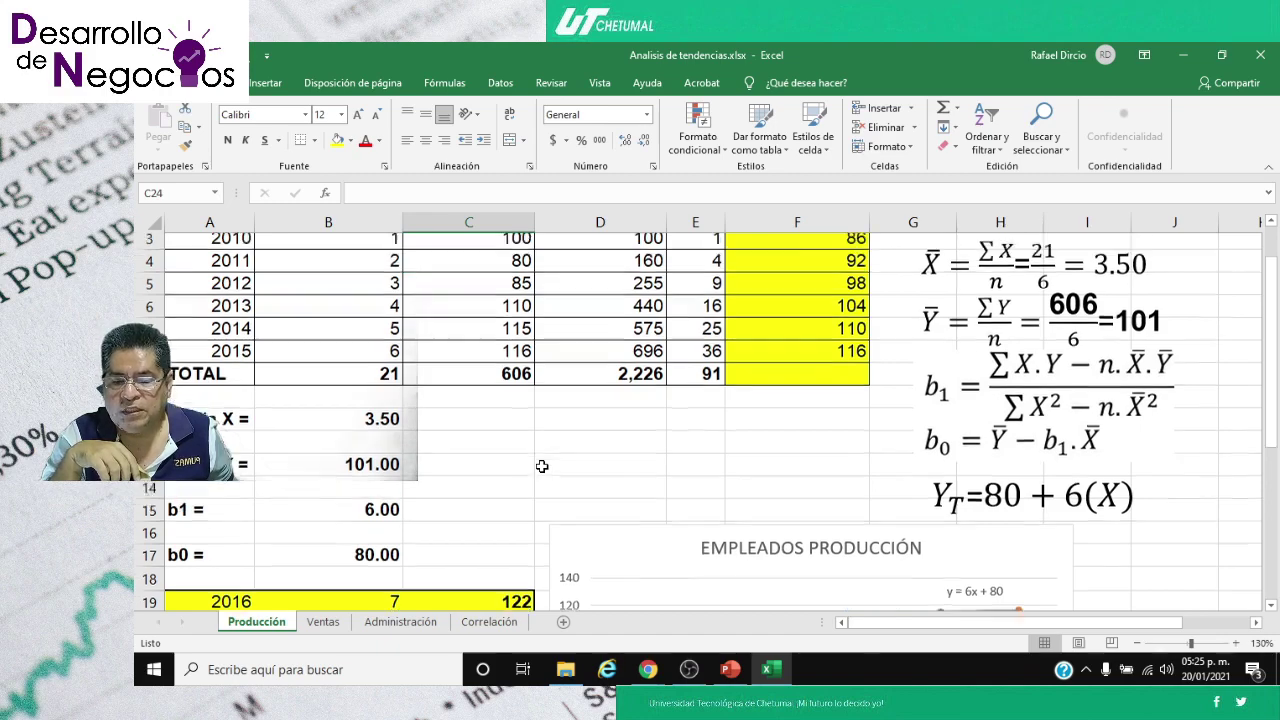
pyautogui.scroll(1, 543, 463)
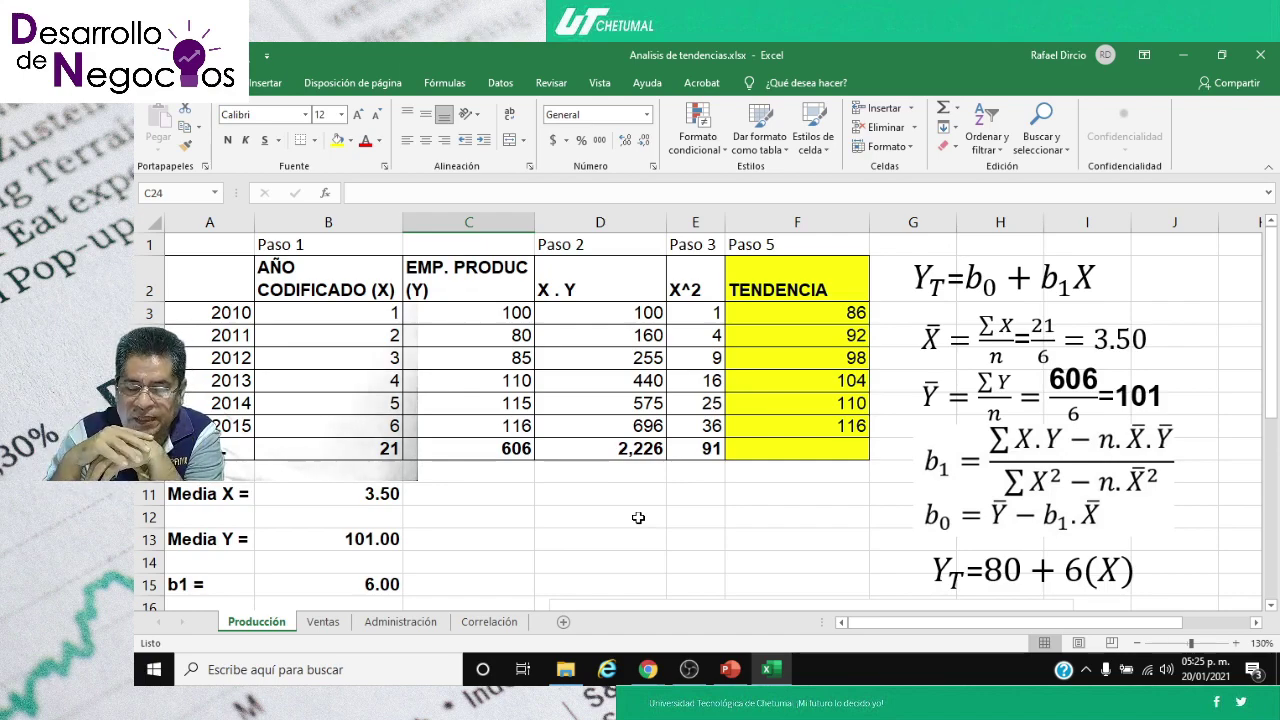
pyautogui.scroll(-4, 638, 517)
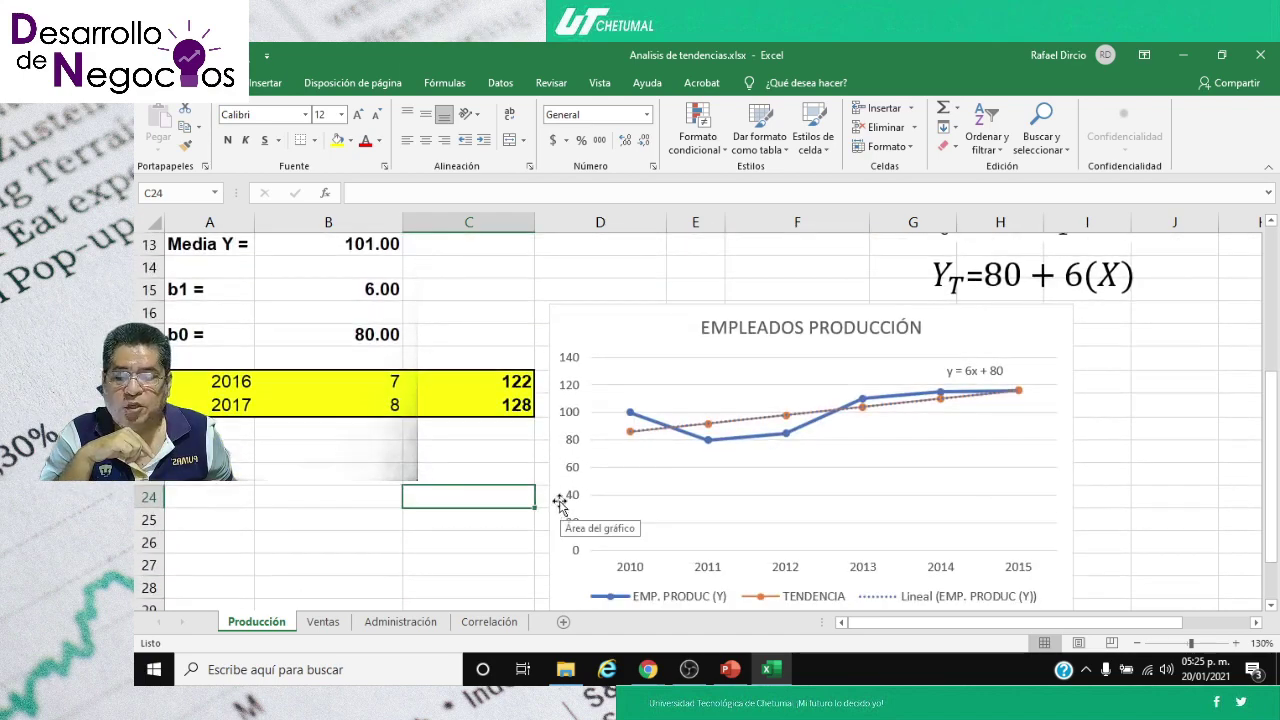
pyautogui.scroll(-1, 557, 500)
pyautogui.scroll(1, 540, 492)
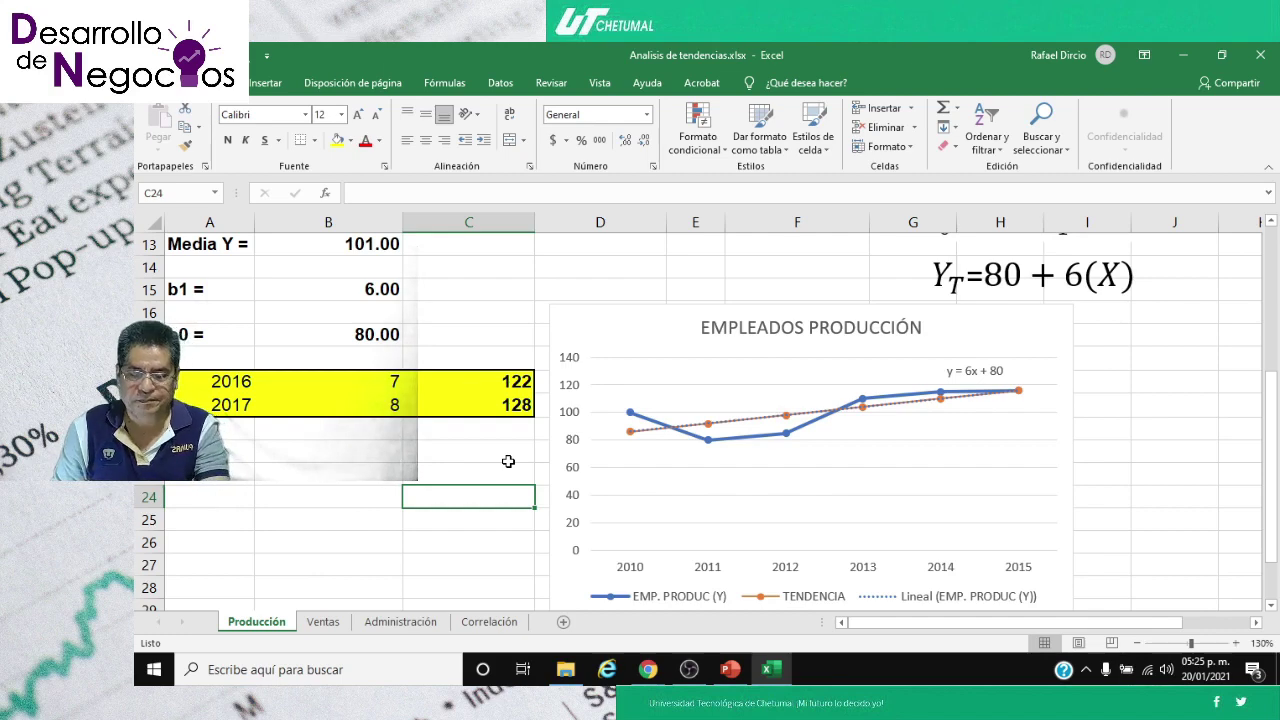
pyautogui.press('Left')
pyautogui.press('Left')
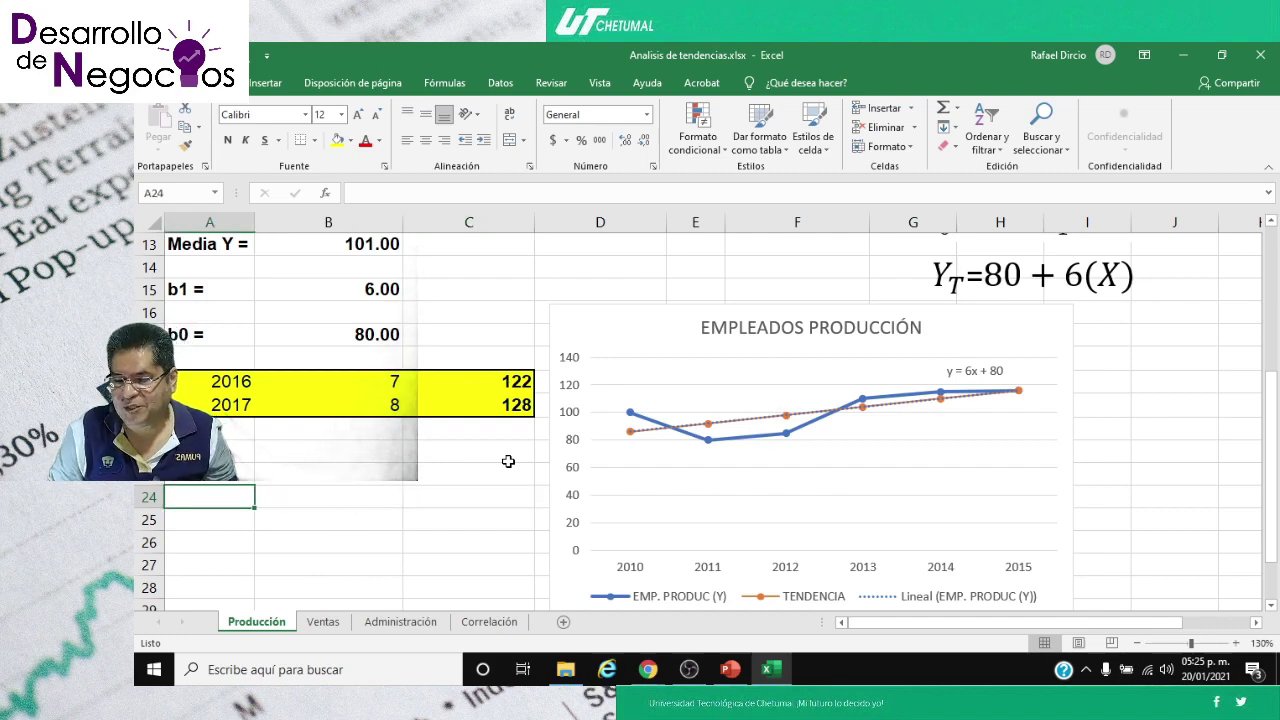
pyautogui.press('Up')
pyautogui.press('Up')
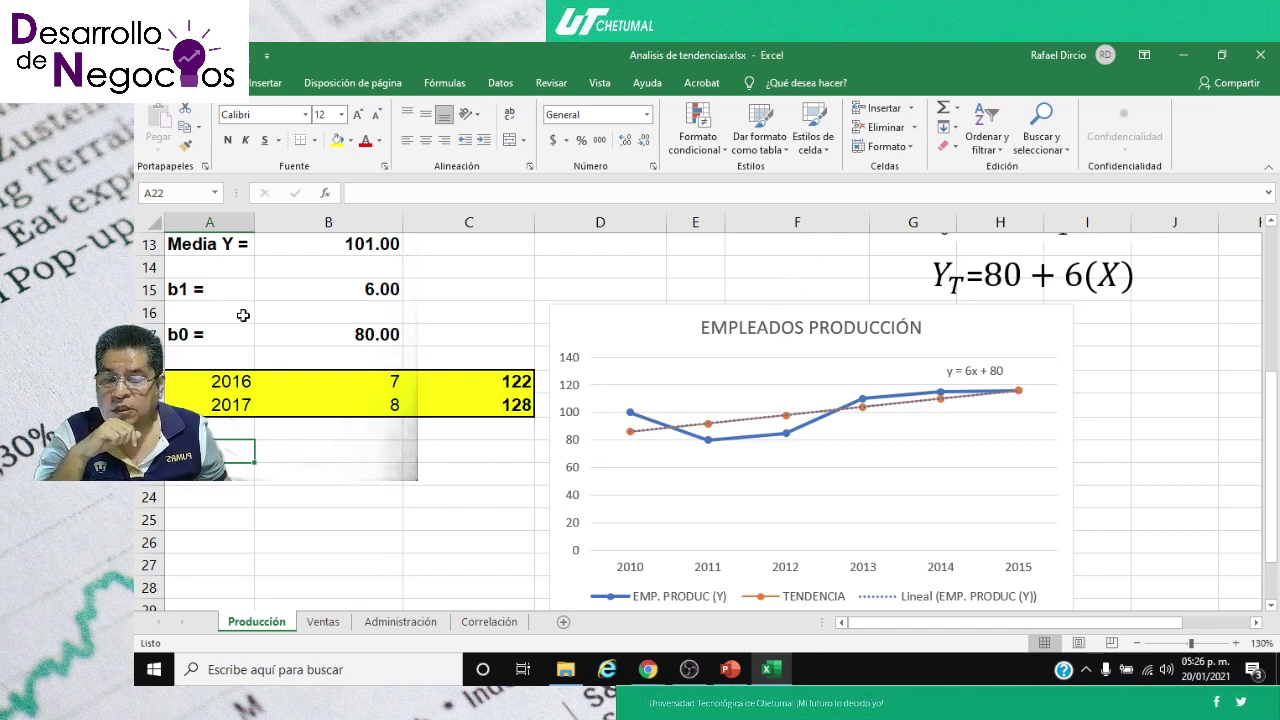
pyautogui.click(155, 222)
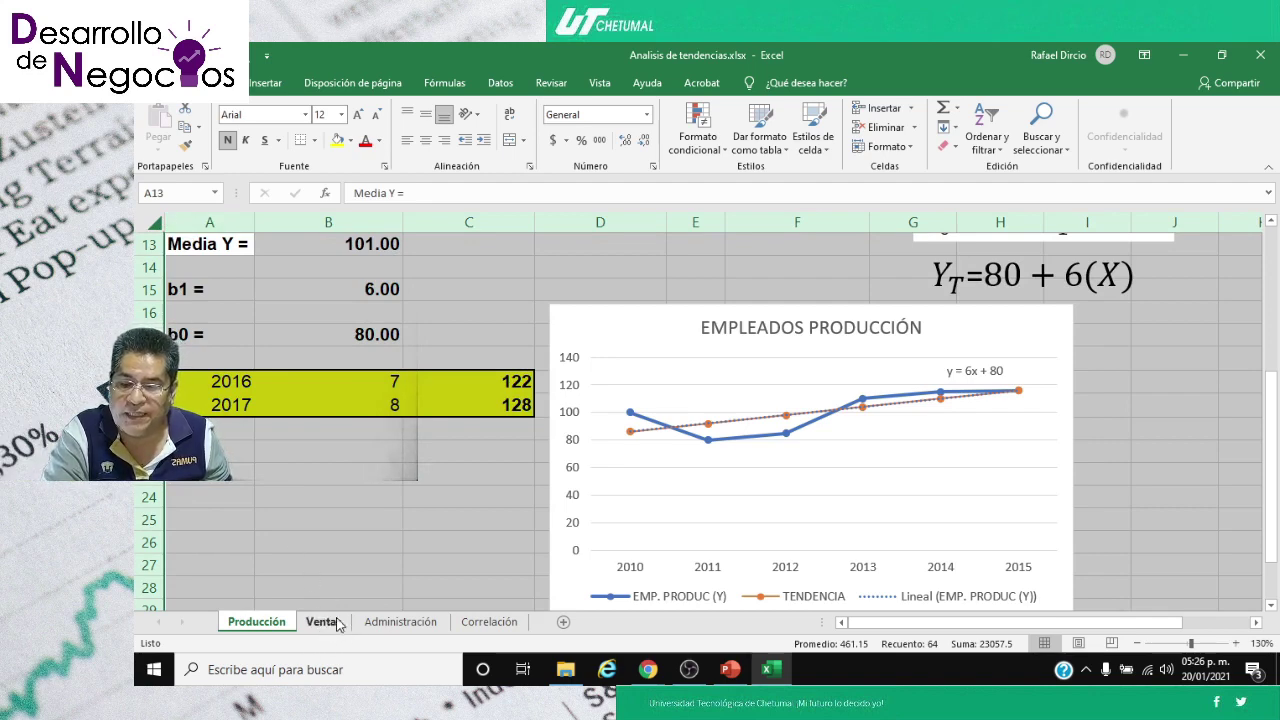
pyautogui.click(438, 479)
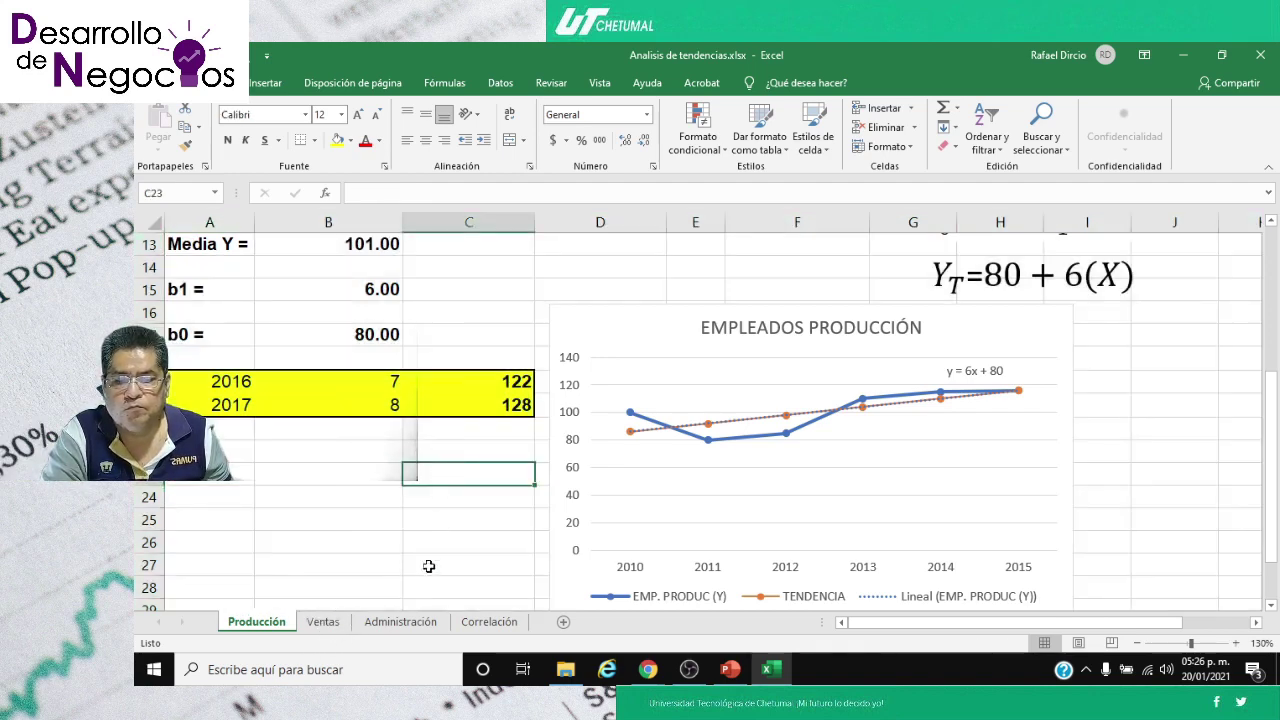
# - On the Ventas sheet, recode the AÑO CODIFICADO (X) values for 2010 through 2015 as 1, 2, 3, 4, 5 and 6
pyautogui.click(325, 622)
pyautogui.scroll(3, 367, 590)
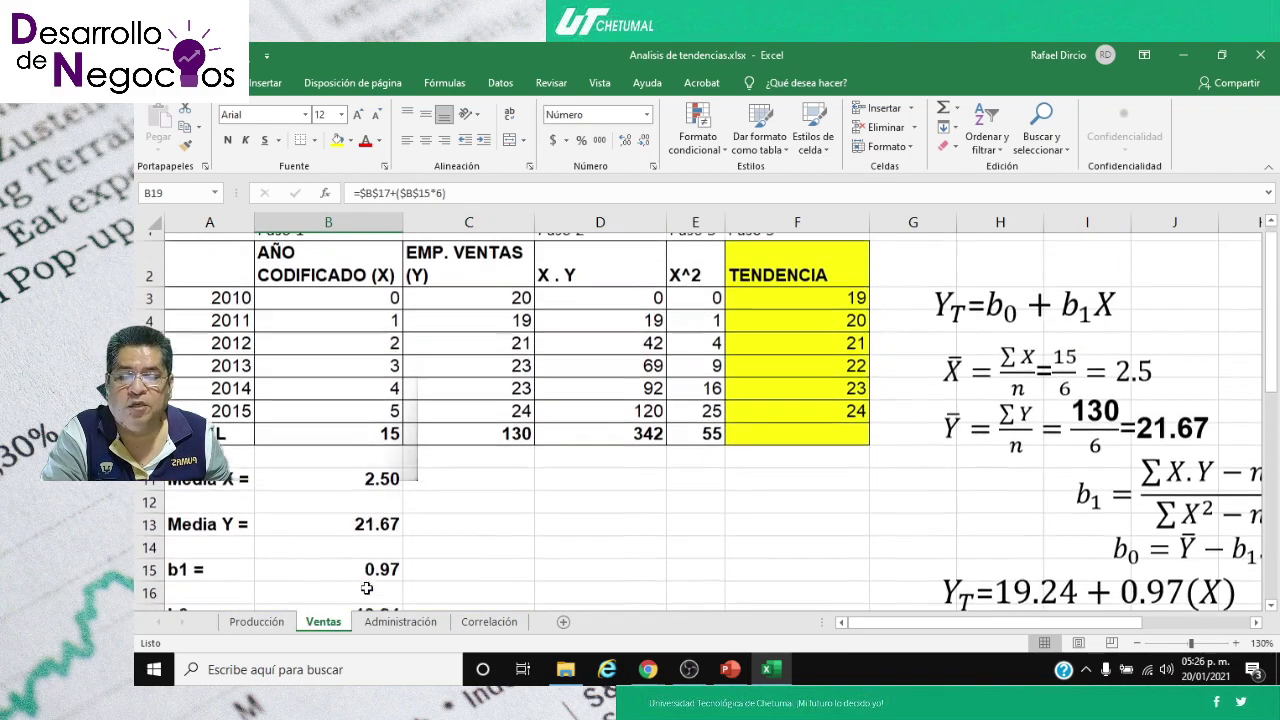
pyautogui.click(328, 311)
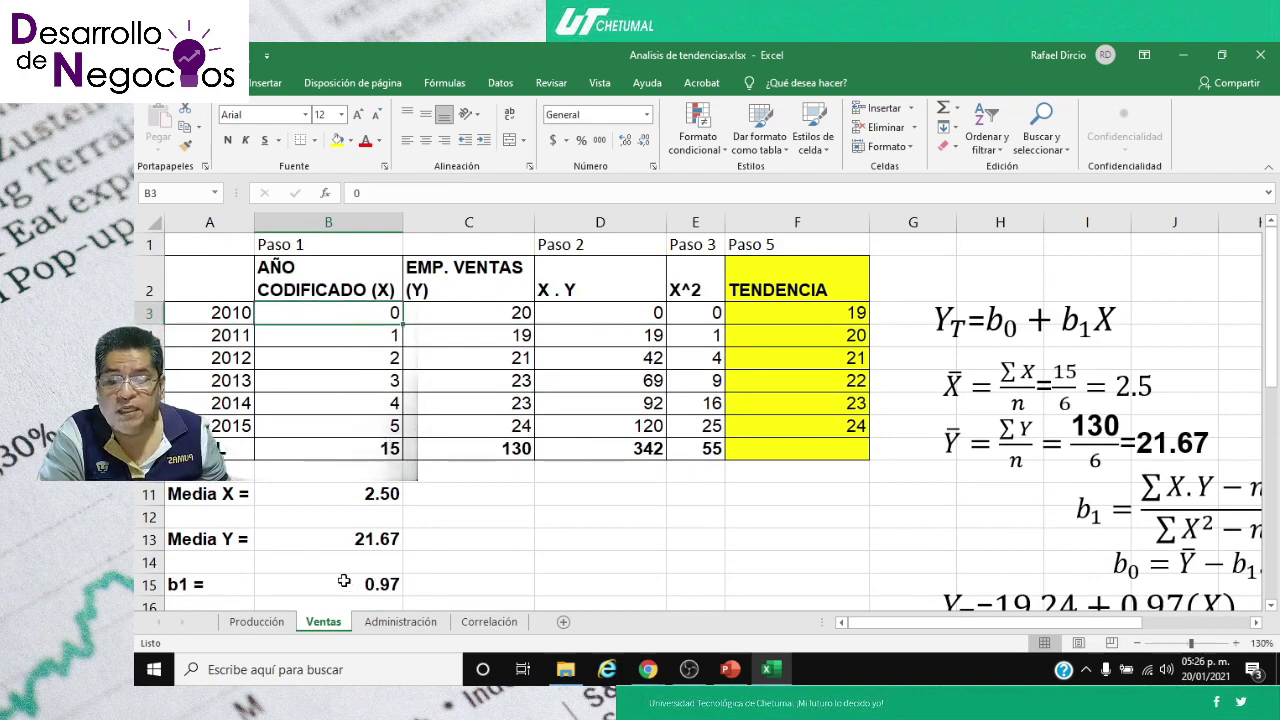
pyautogui.write('1')
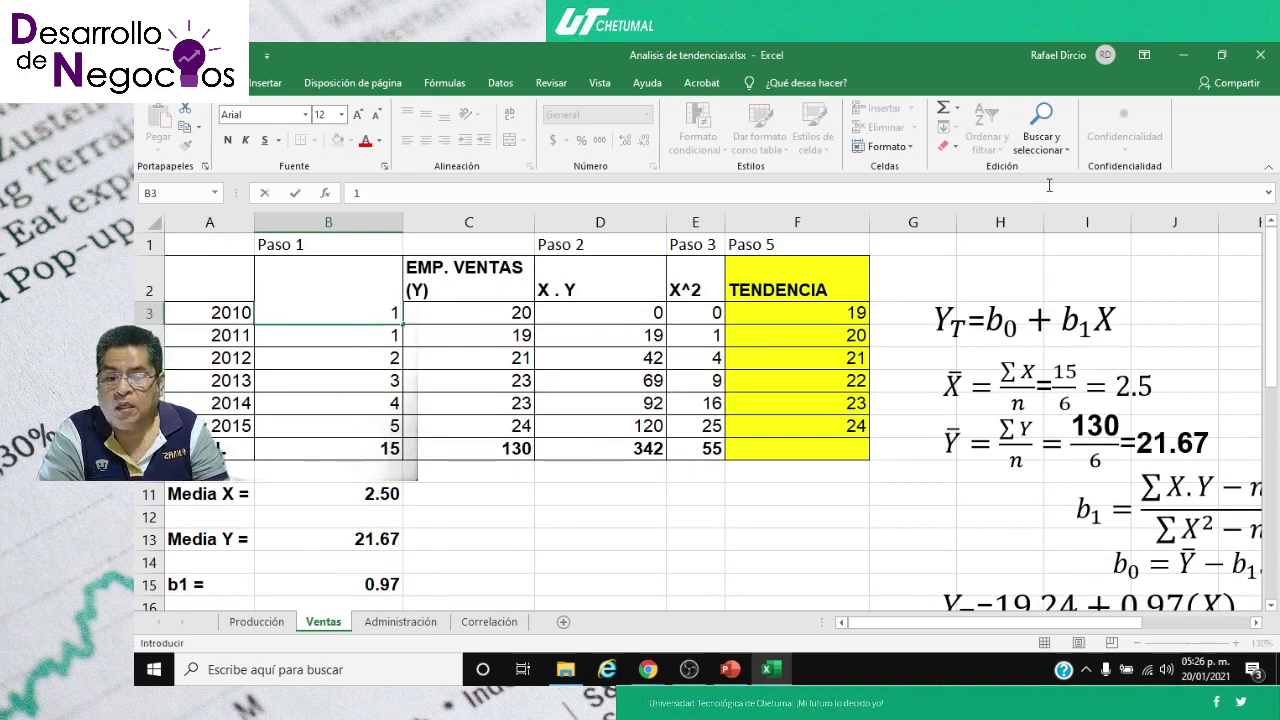
pyautogui.press('Return')
pyautogui.write('2')
pyautogui.press('Return')
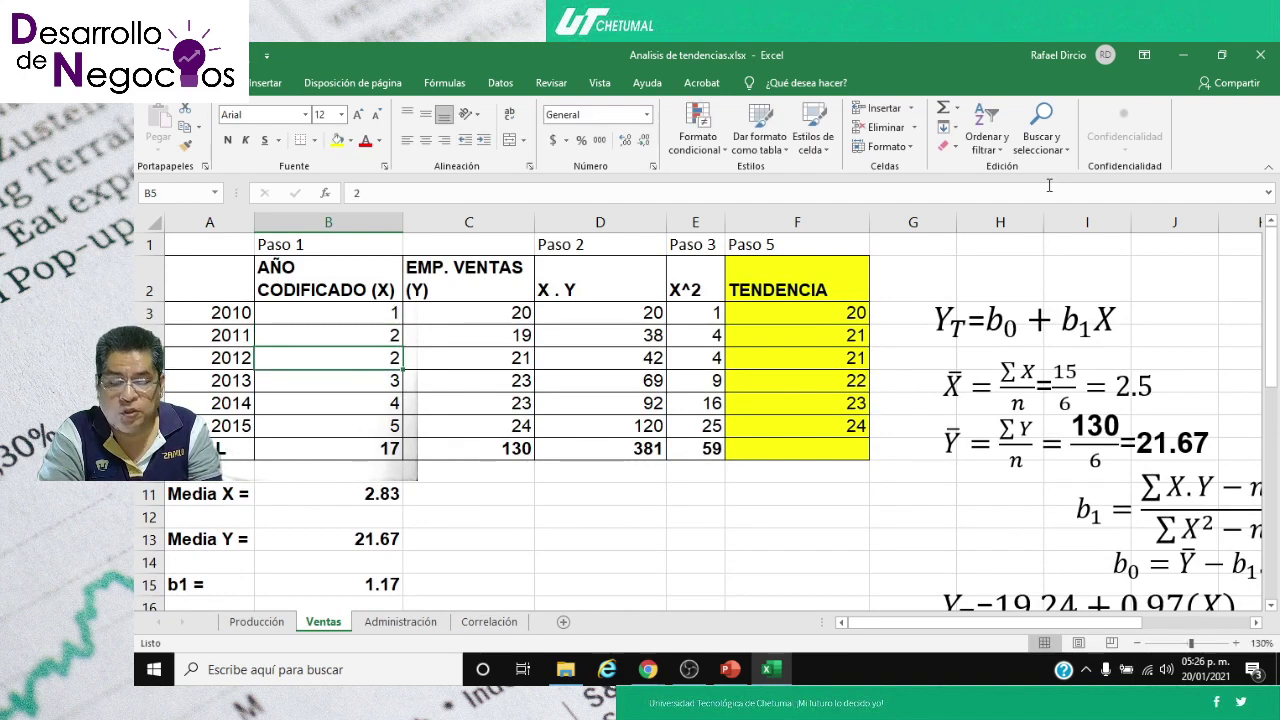
pyautogui.write('3')
pyautogui.press('Return')
pyautogui.write('4')
pyautogui.press('Return')
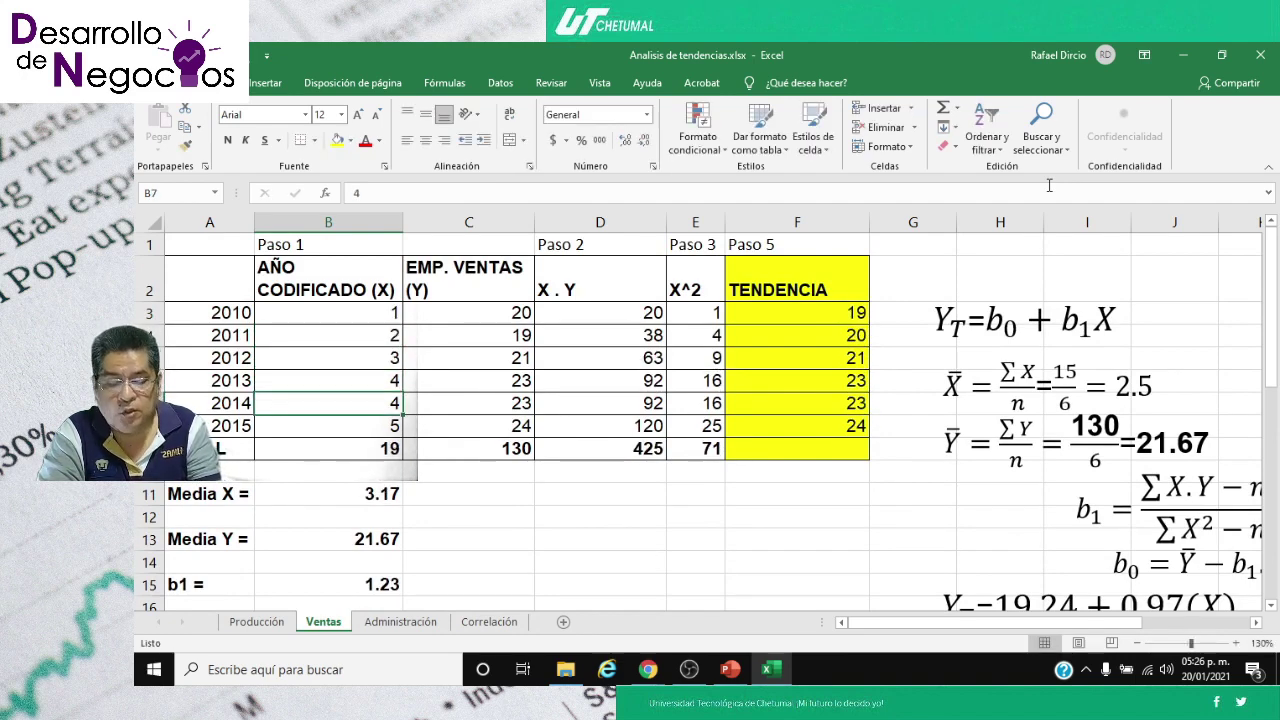
pyautogui.write('5')
pyautogui.press('Return')
pyautogui.write('6')
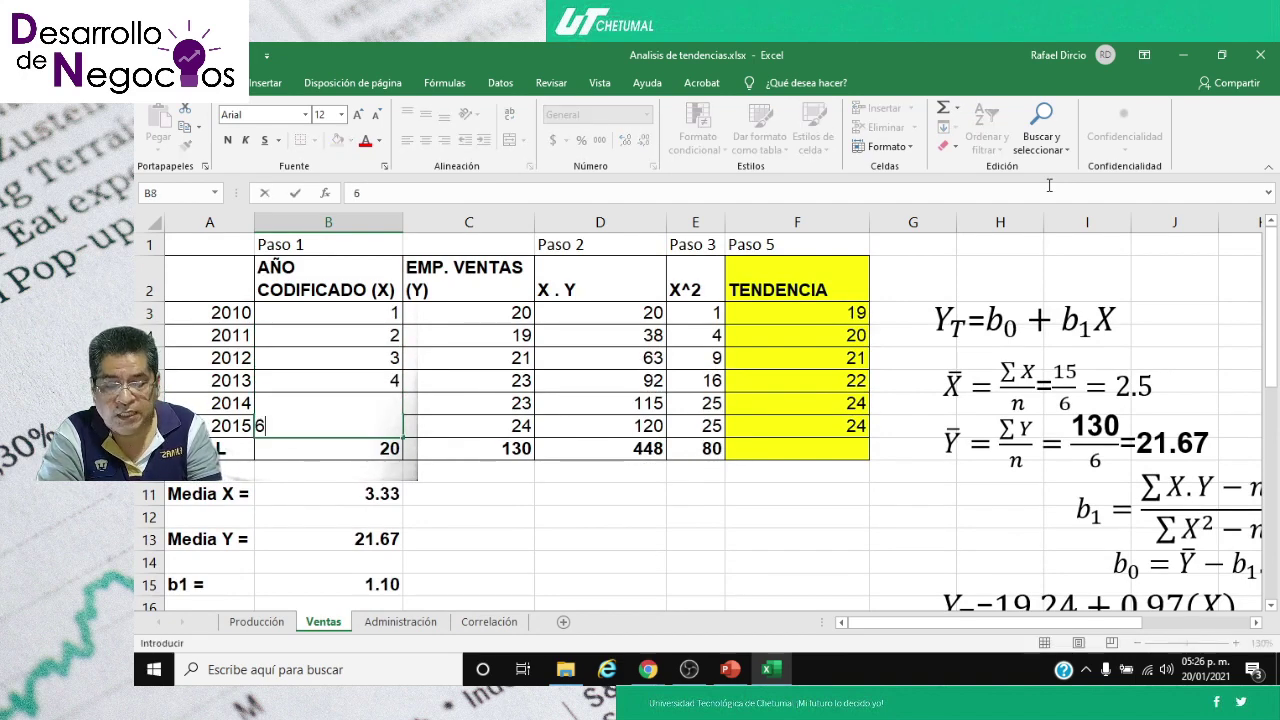
pyautogui.press('Return')
pyautogui.press('Right')
pyautogui.press('Up')
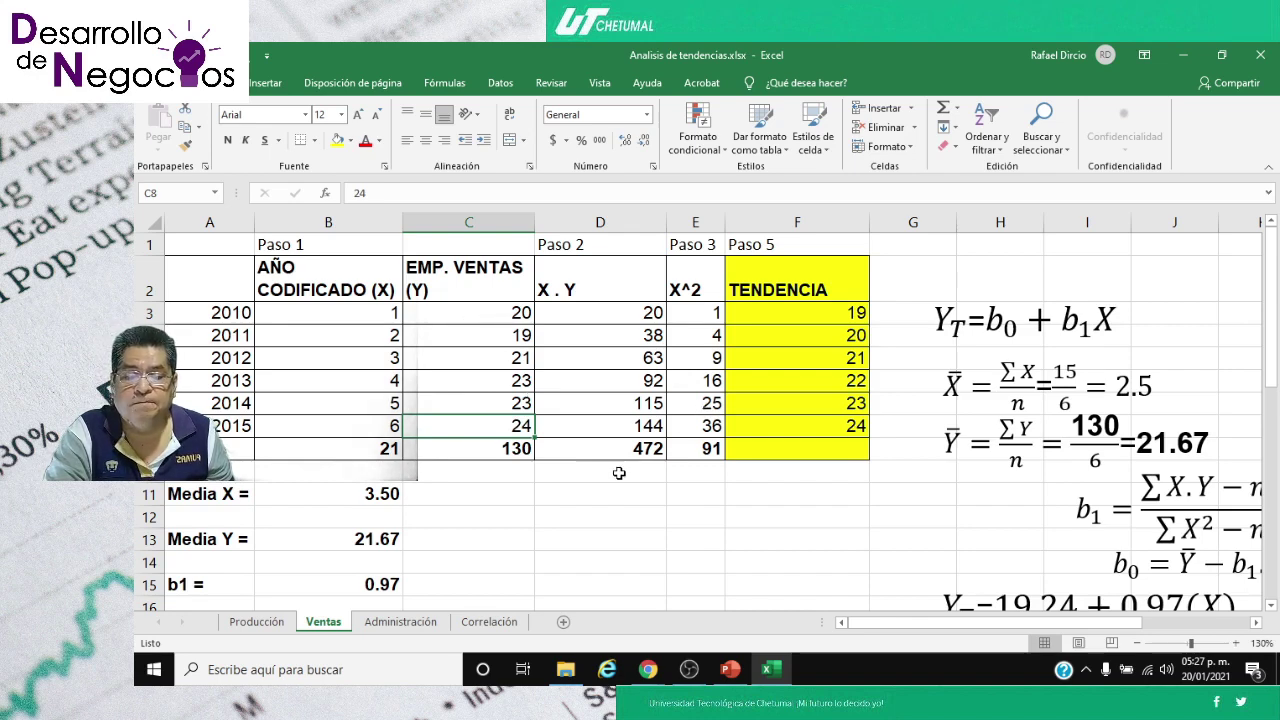
# - Inspect the formulas behind Media X, Media Y, b1 and b0 on the Ventas sheet
pyautogui.click(378, 493)
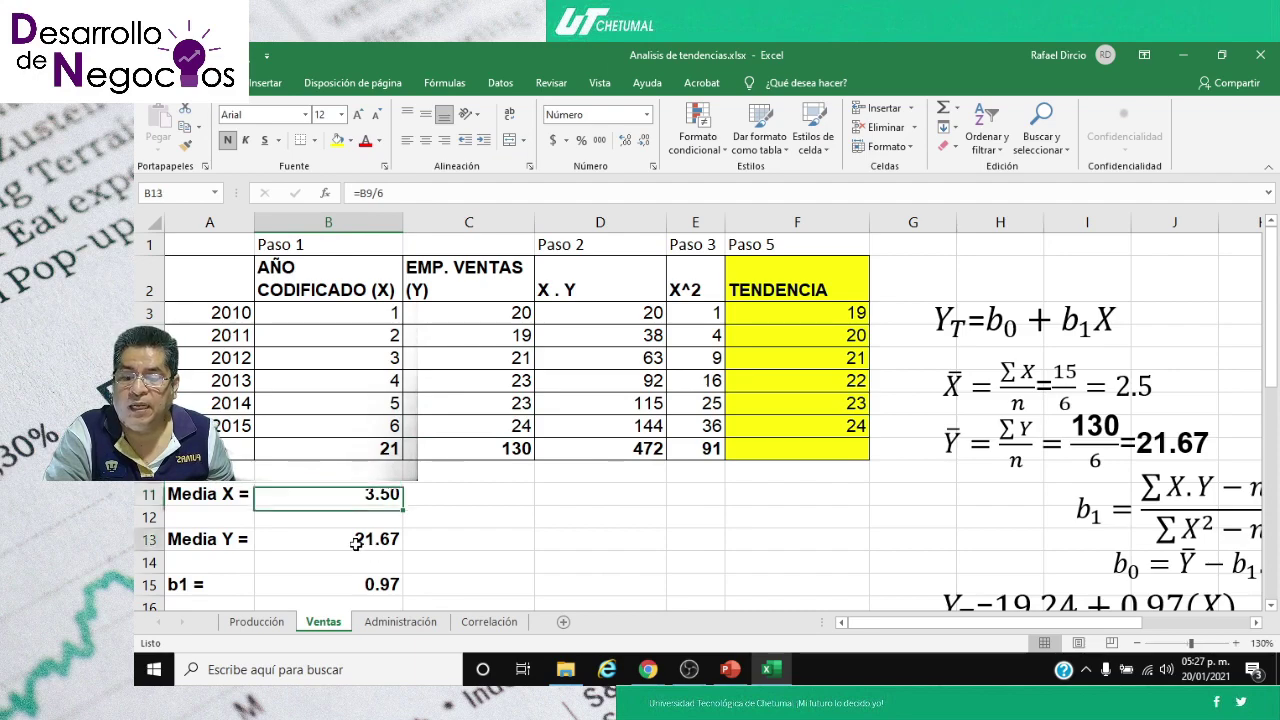
pyautogui.click(356, 538)
pyautogui.scroll(-1, 525, 569)
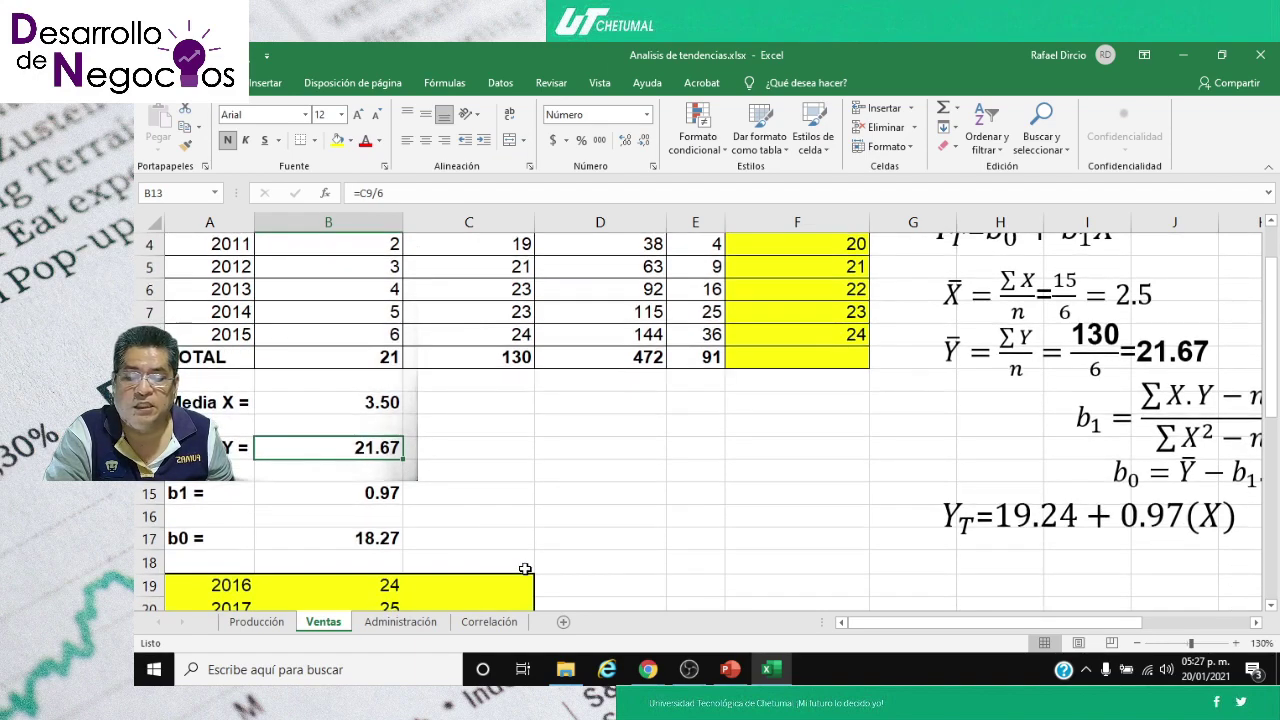
pyautogui.scroll(-1, 516, 569)
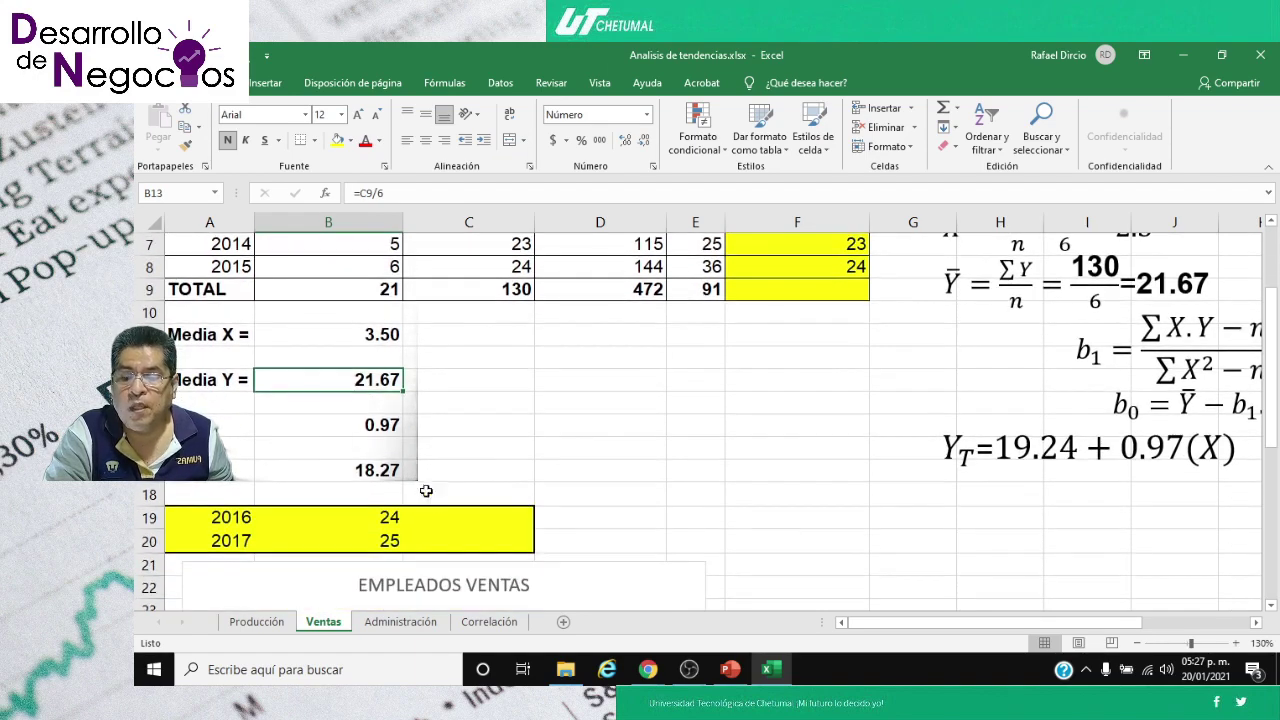
pyautogui.click(326, 427)
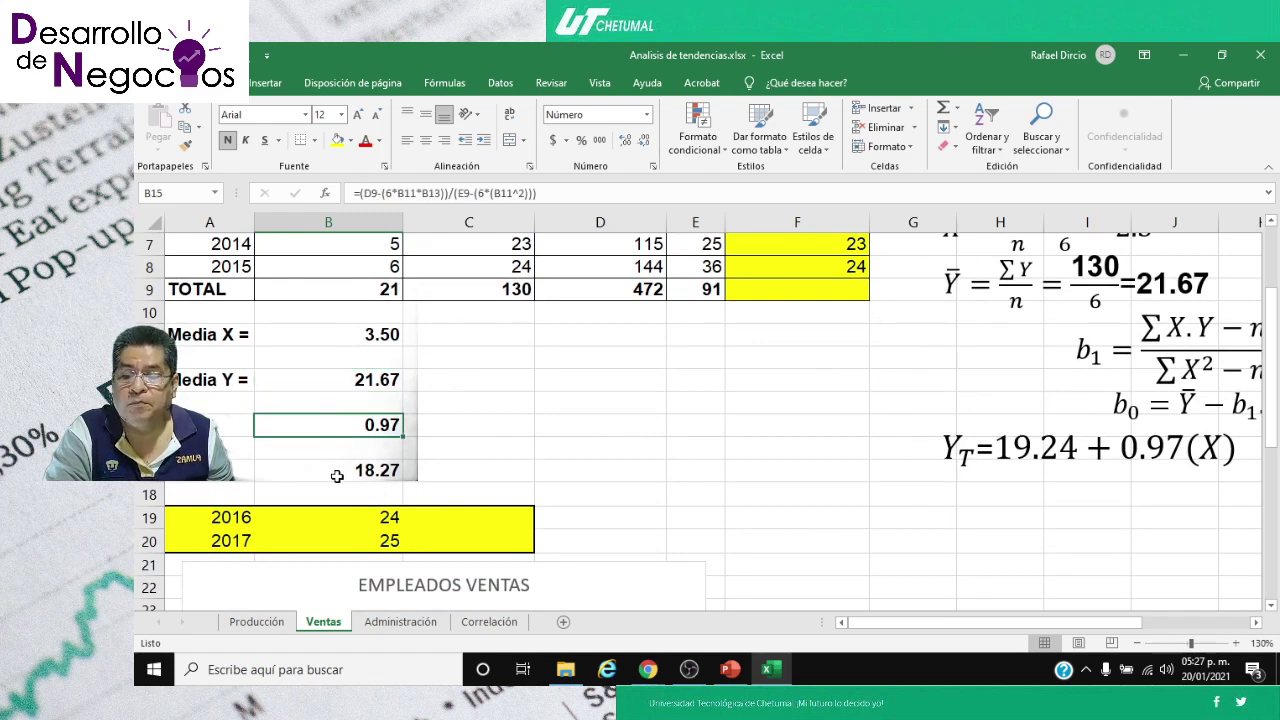
pyautogui.click(332, 468)
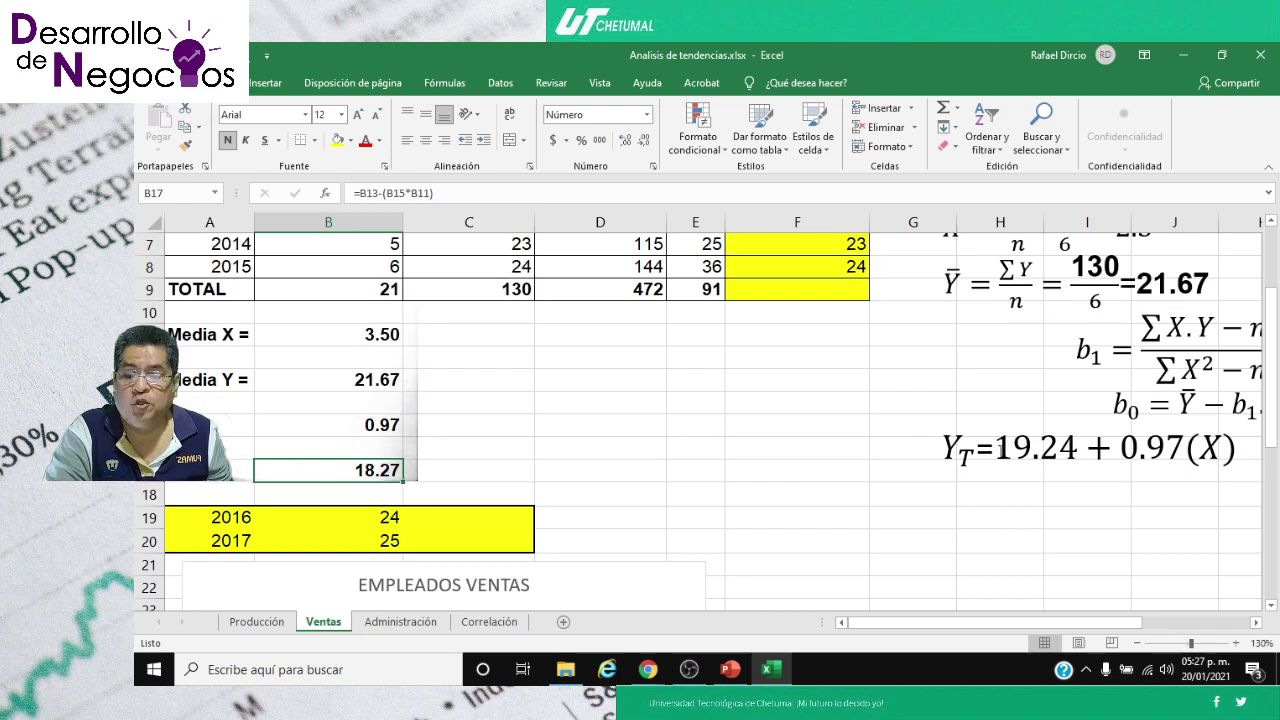
# - Change the constant in the Ventas trend equation to 18.27 so it reads YT=18.27+0.97(X)
pyautogui.moveTo(1002, 452); pyautogui.dragTo(1185, 450)
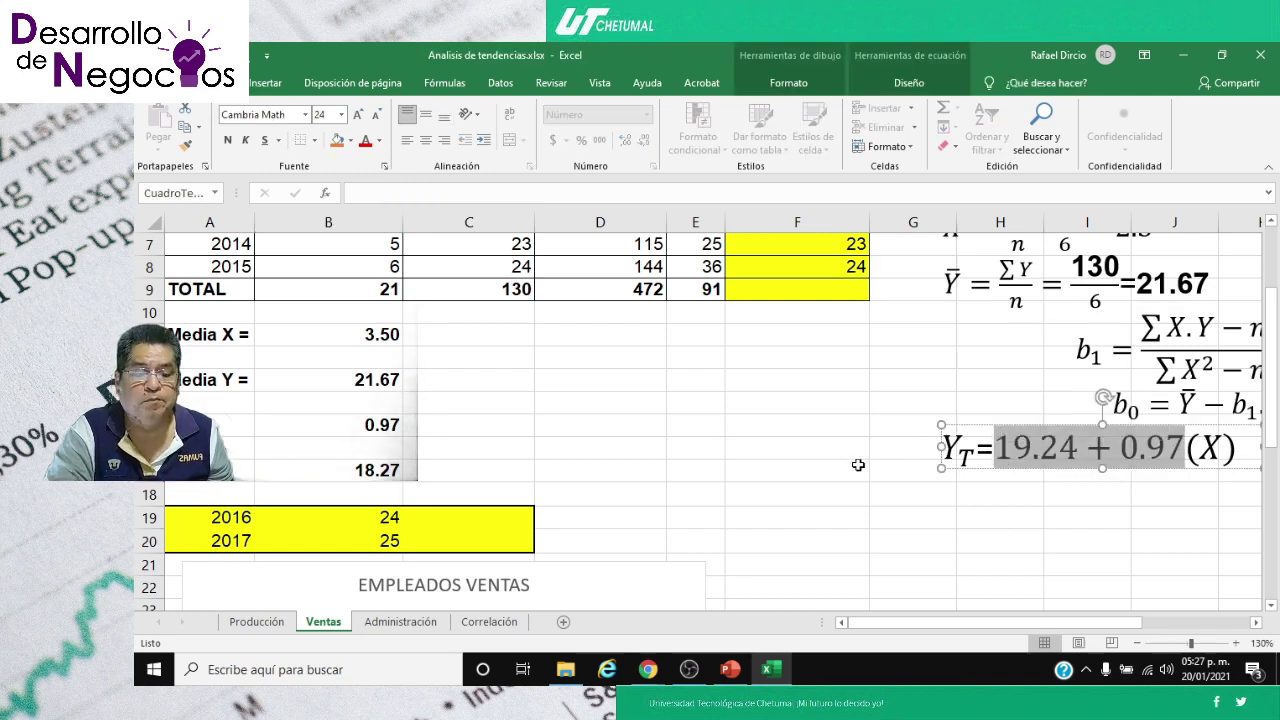
pyautogui.click(984, 458)
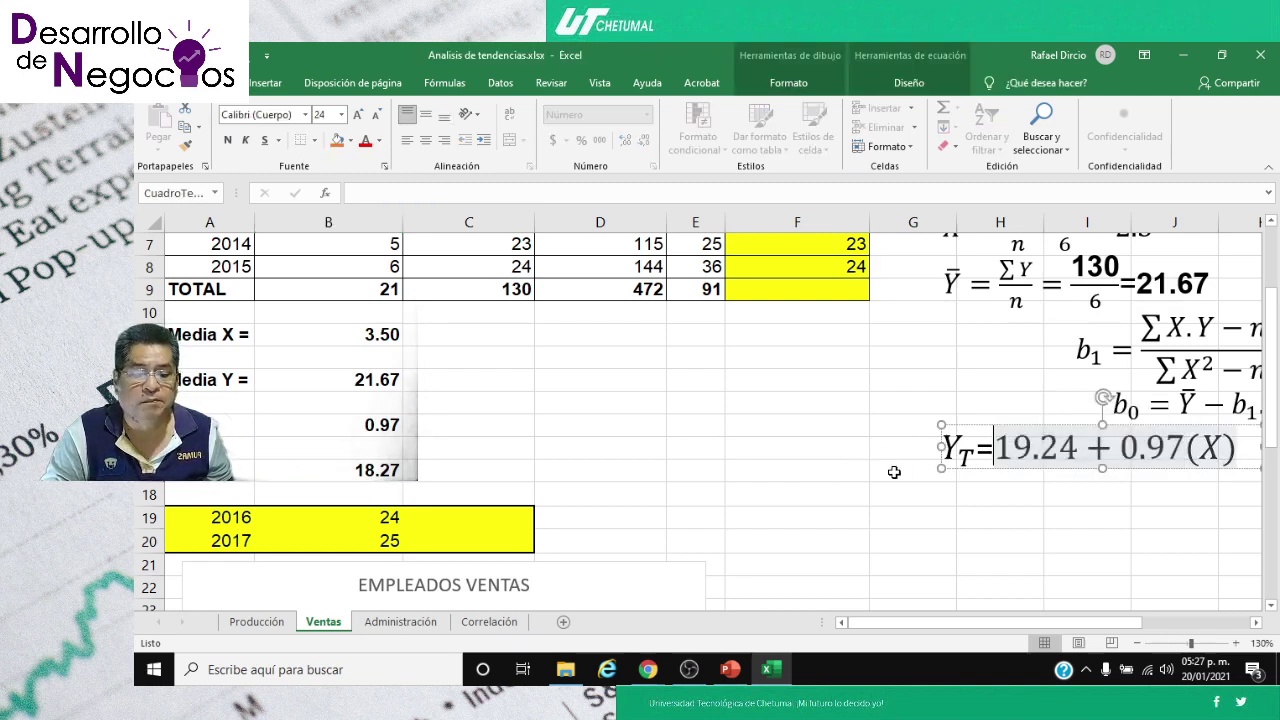
pyautogui.hotkey('shift', 'Right')
pyautogui.hotkey('shift', 'Right')
pyautogui.hotkey('shift', 'Right')
pyautogui.hotkey('shift', 'Right')
pyautogui.hotkey('shift', 'Right')
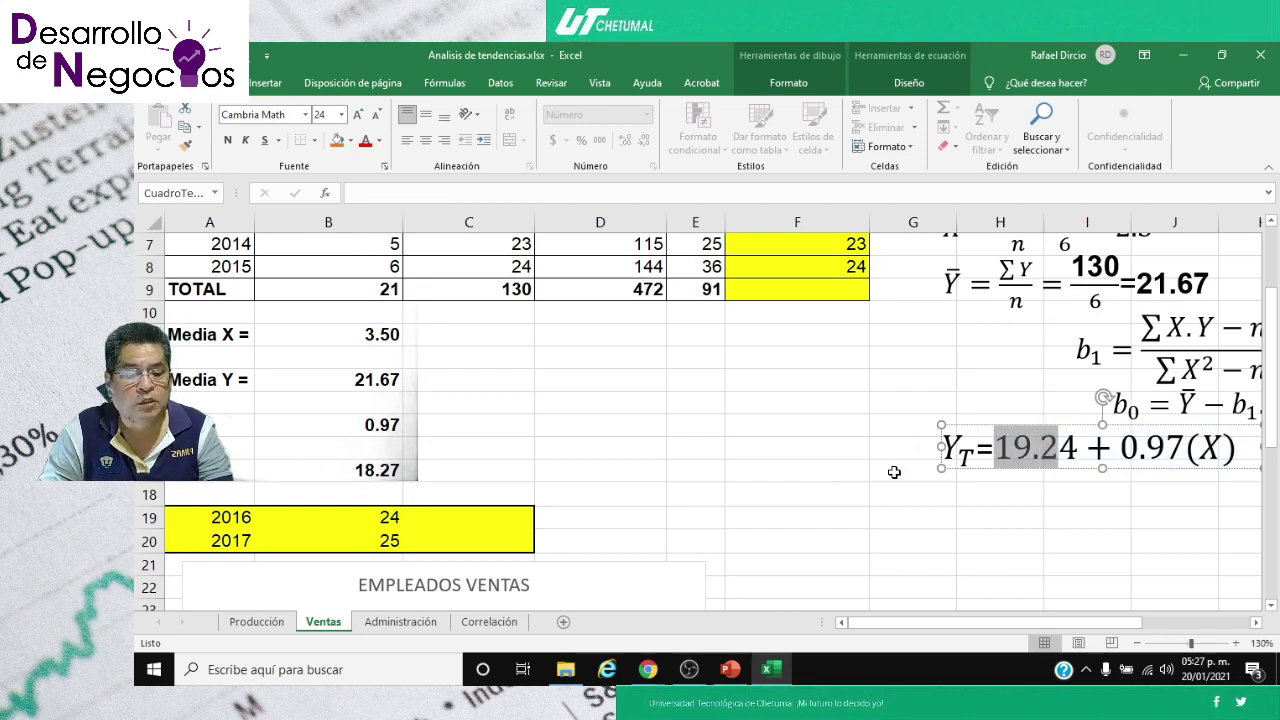
pyautogui.write('18.2')
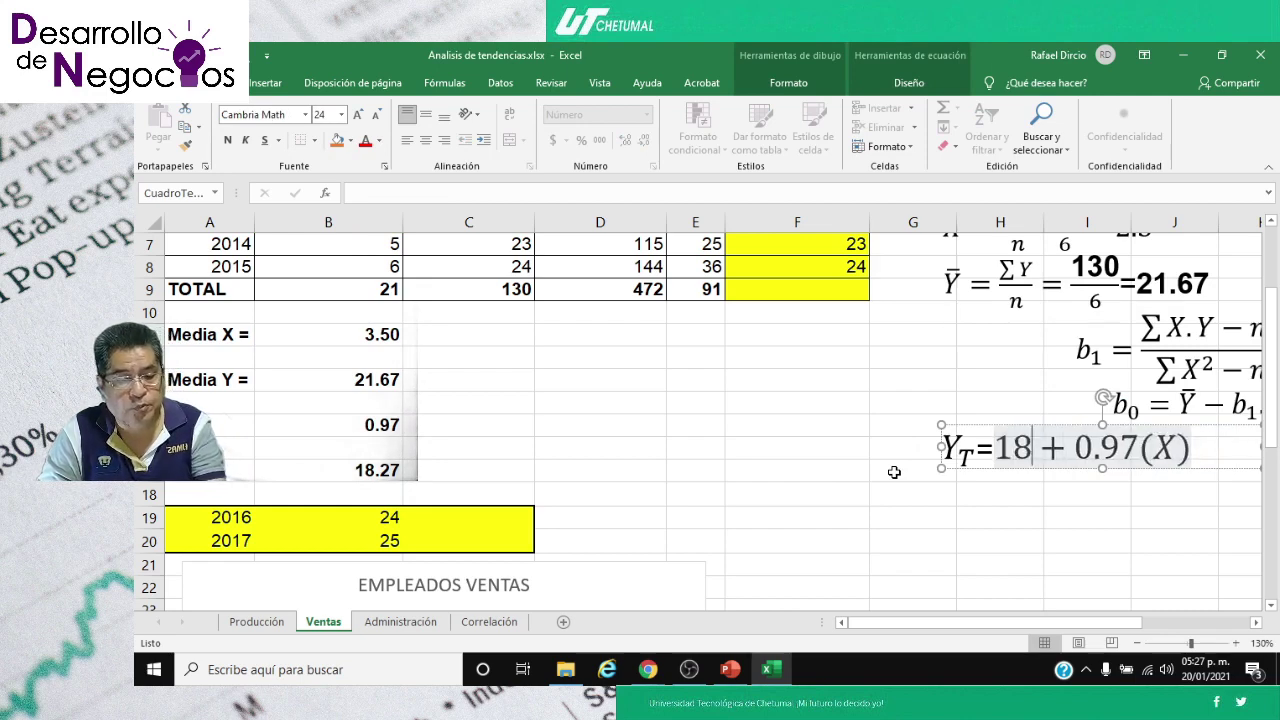
pyautogui.write('7')
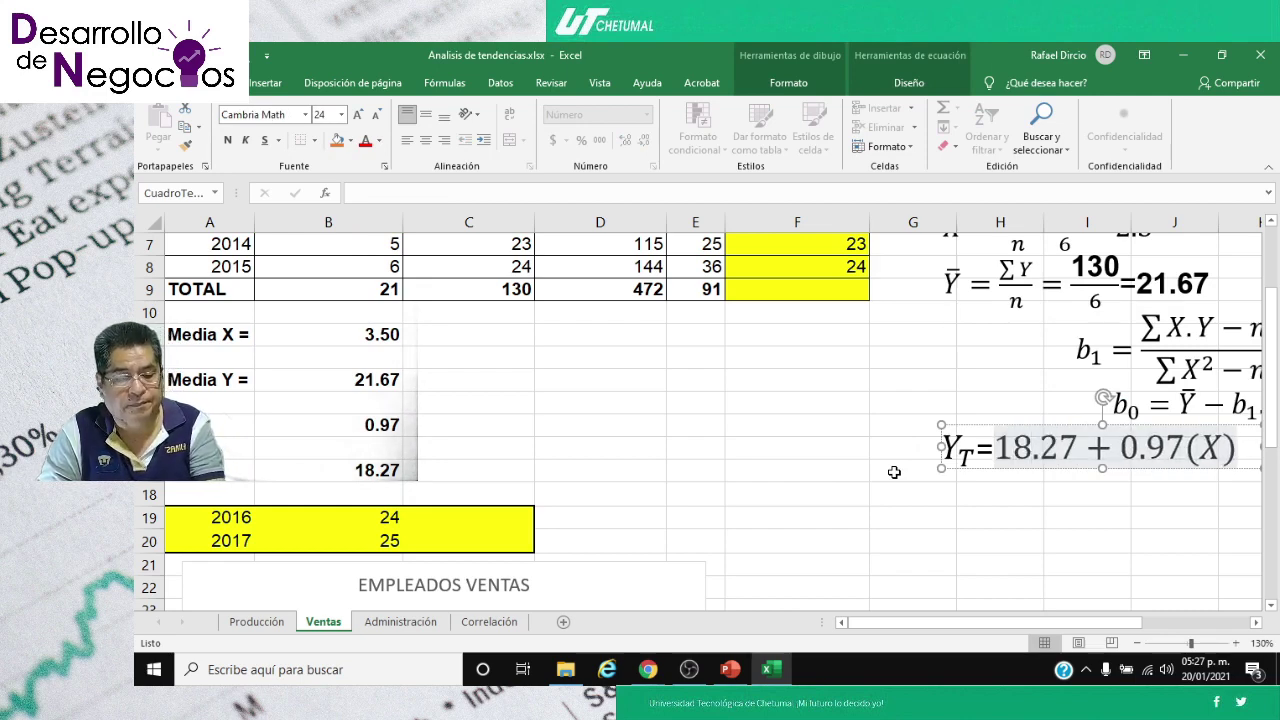
pyautogui.click(1015, 540)
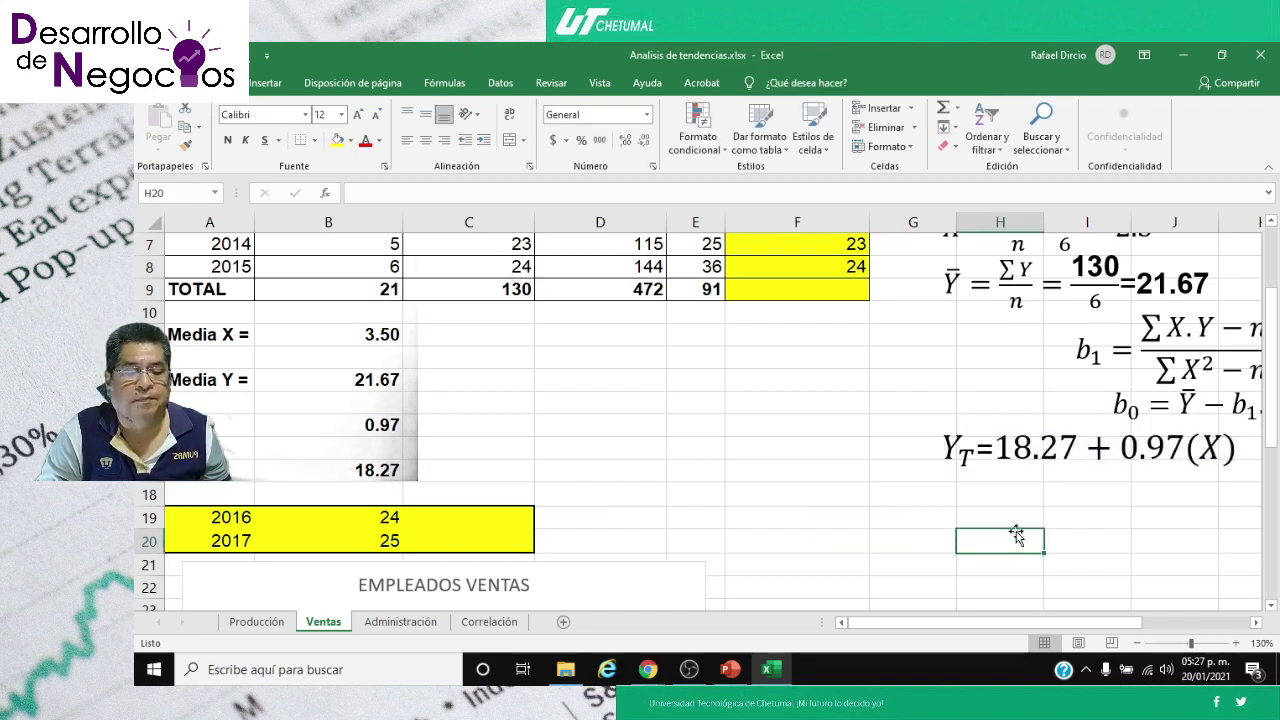
# - Compare the EMPLEADOS VENTAS chart's trendline equation with the Ventas trend equation, and revisit the Producción sheet's forecasts and chart
pyautogui.scroll(-2, 718, 494)
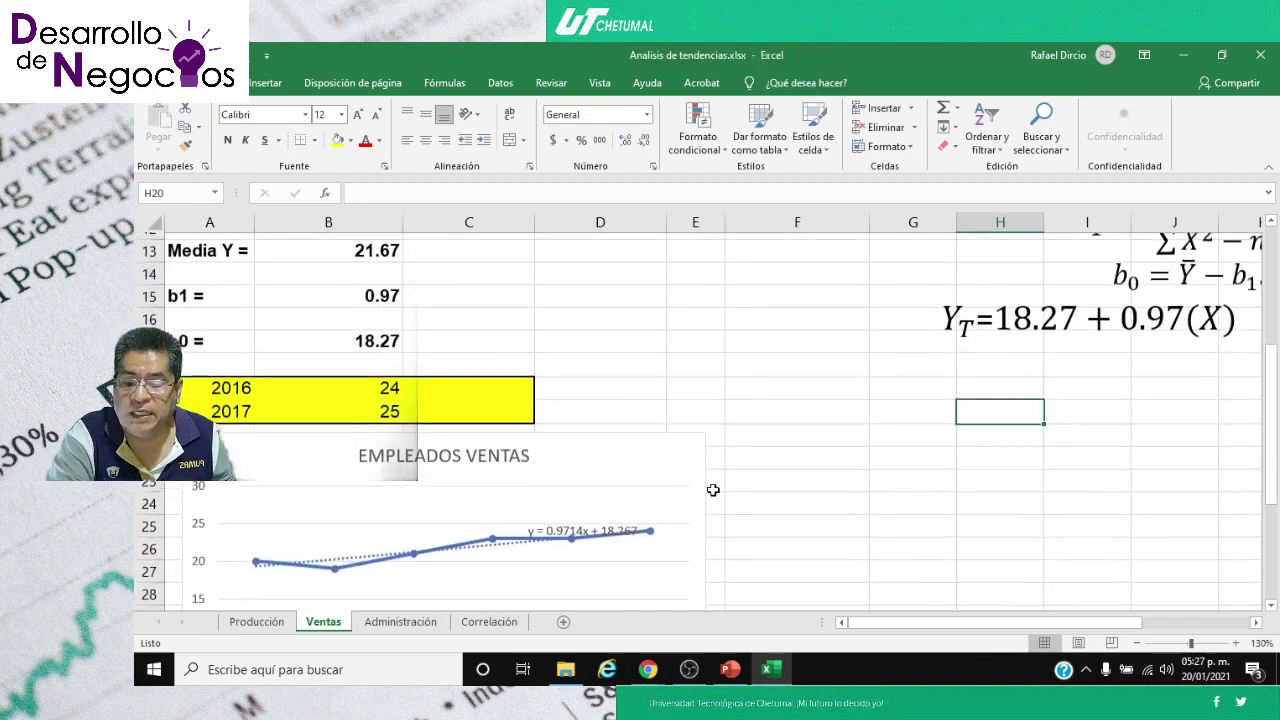
pyautogui.scroll(3, 718, 492)
pyautogui.scroll(1, 718, 492)
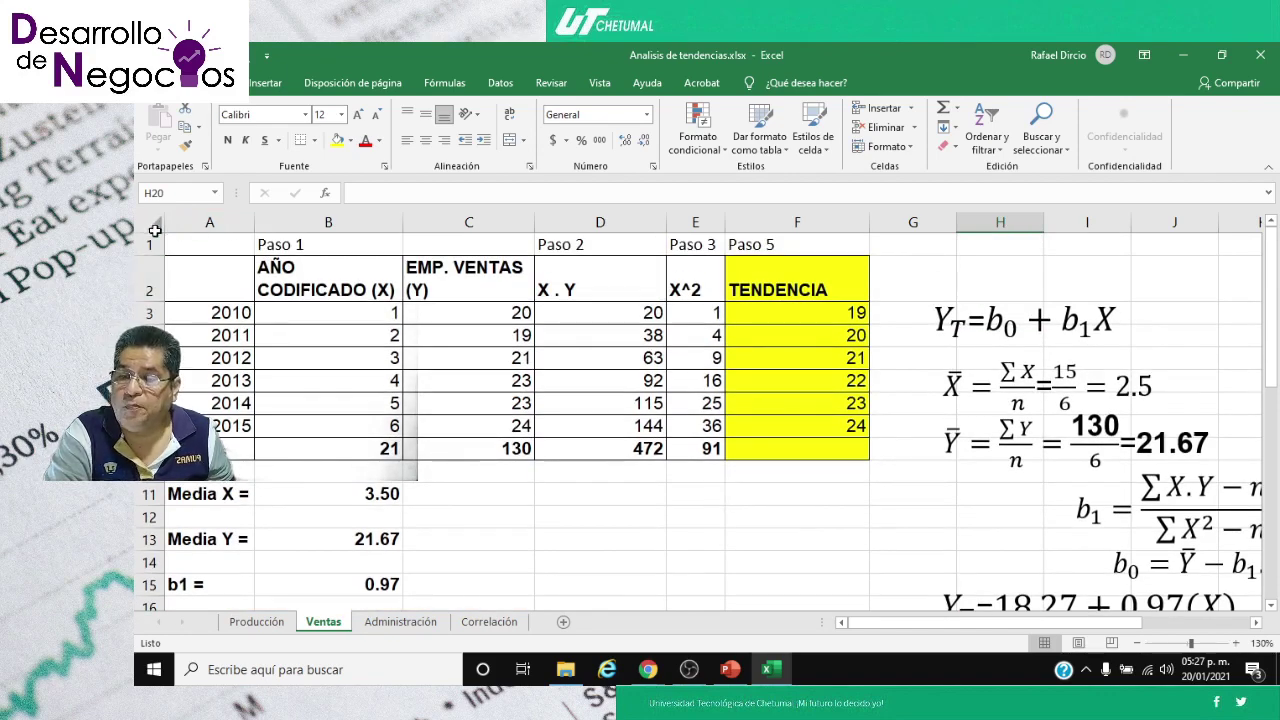
pyautogui.click(256, 622)
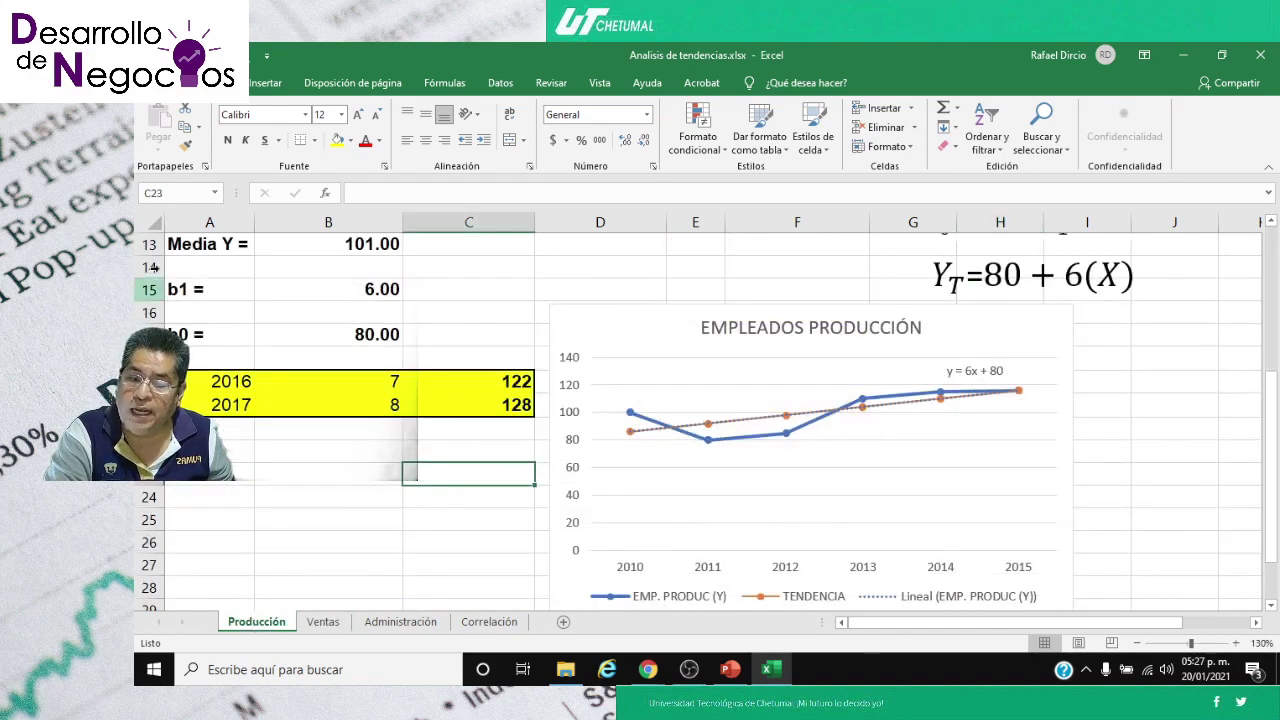
pyautogui.click(152, 224)
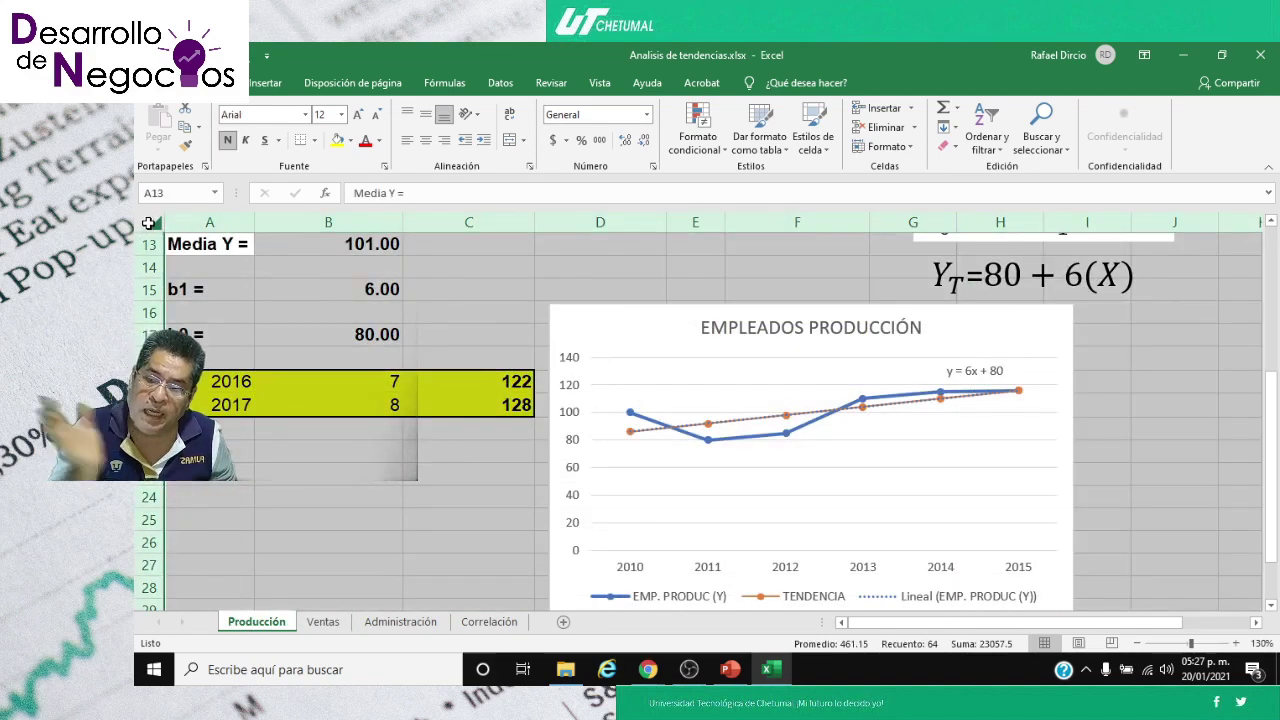
pyautogui.click(323, 622)
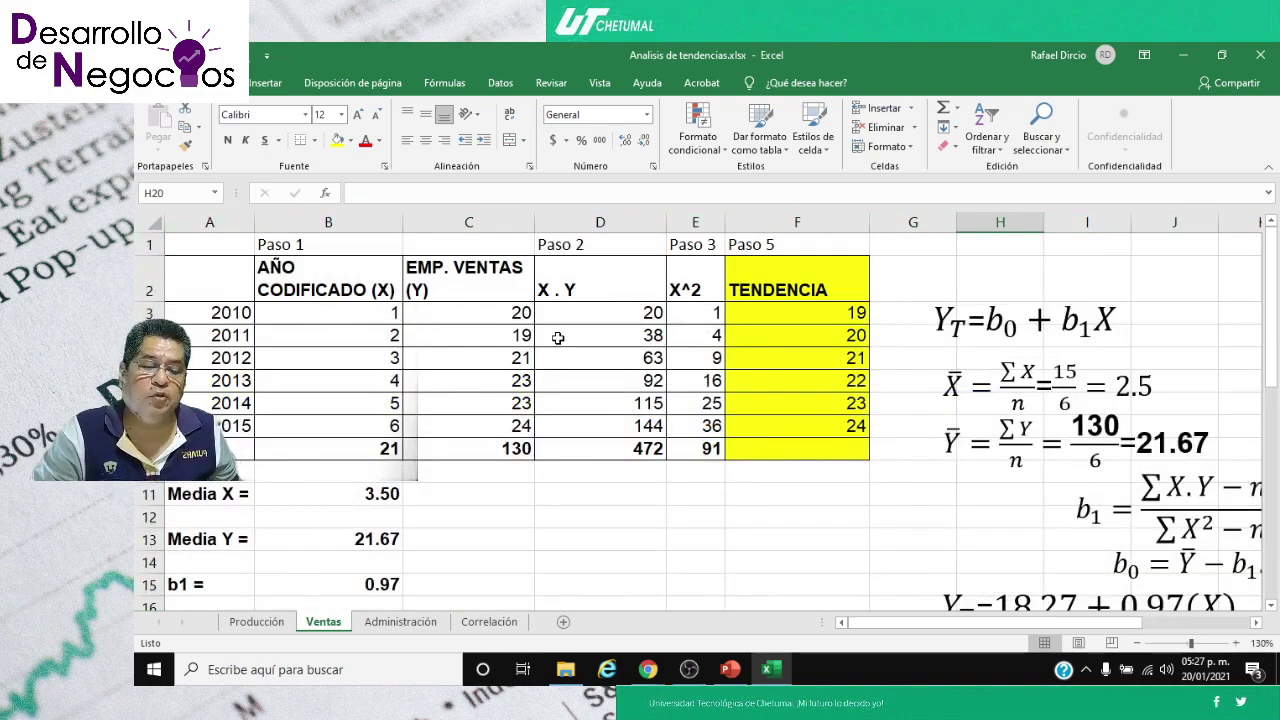
# - Review the Ventas coded years and the EMP. VENTAS (Y) values for 2010 through 2015, ending at their total
pyautogui.click(515, 495)
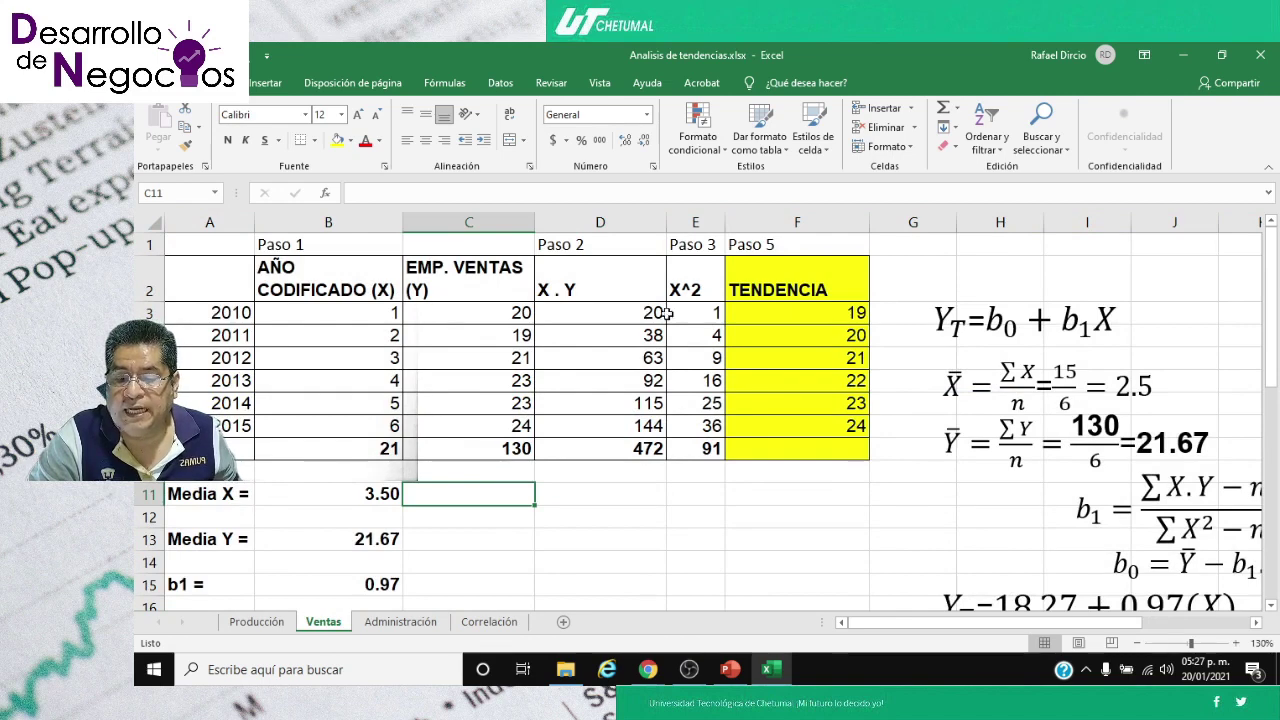
pyautogui.click(489, 315)
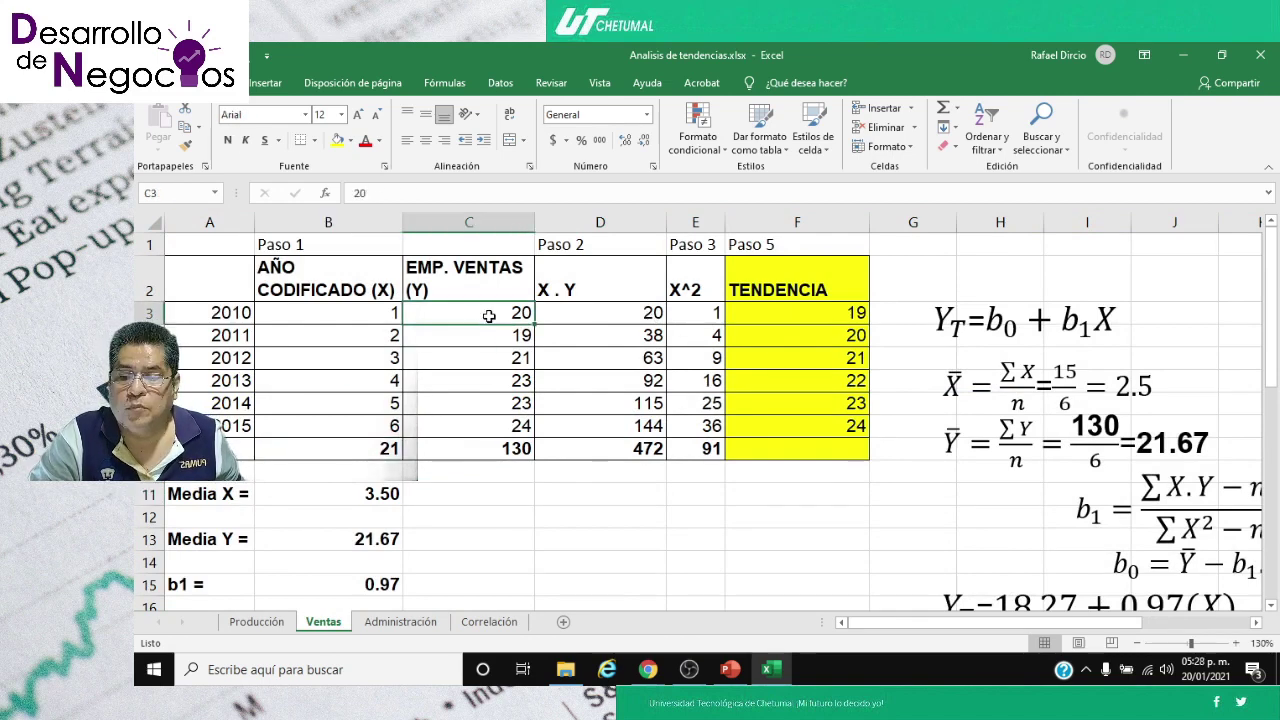
pyautogui.click(349, 311)
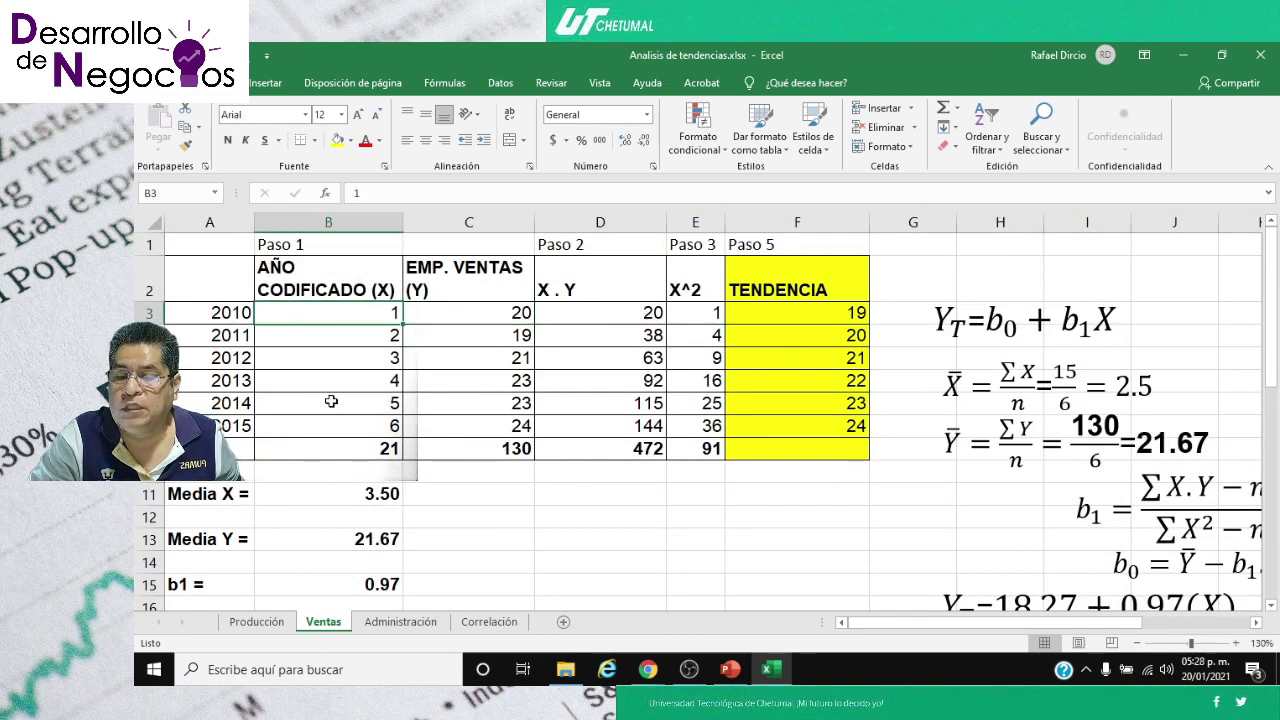
pyautogui.click(460, 314)
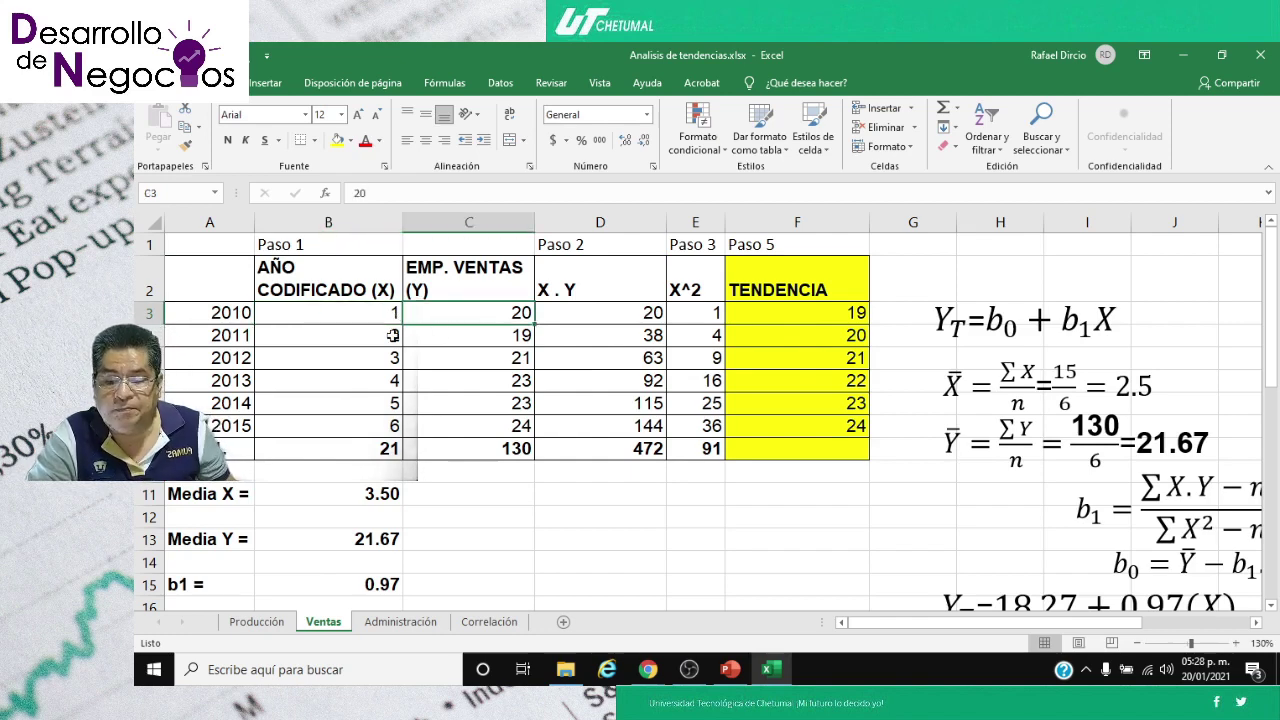
pyautogui.press('Down')
pyautogui.press('Down')
pyautogui.press('Down')
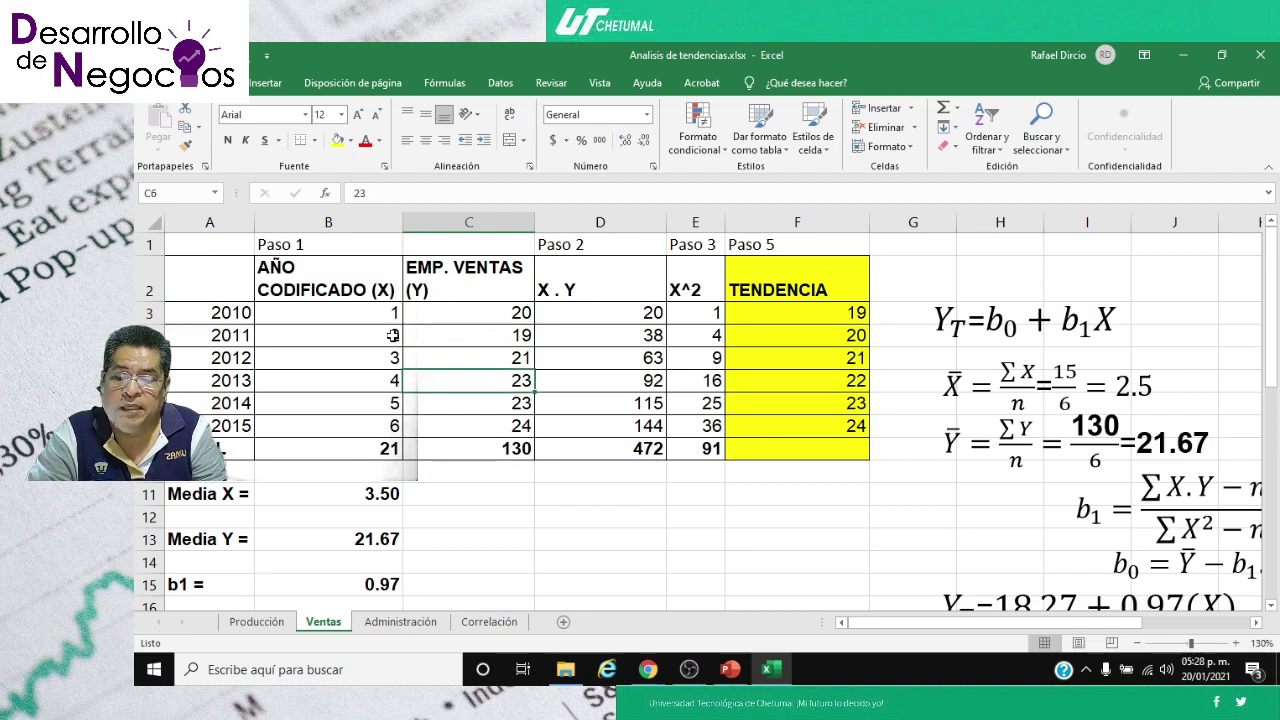
pyautogui.press('Down')
pyautogui.press('Down')
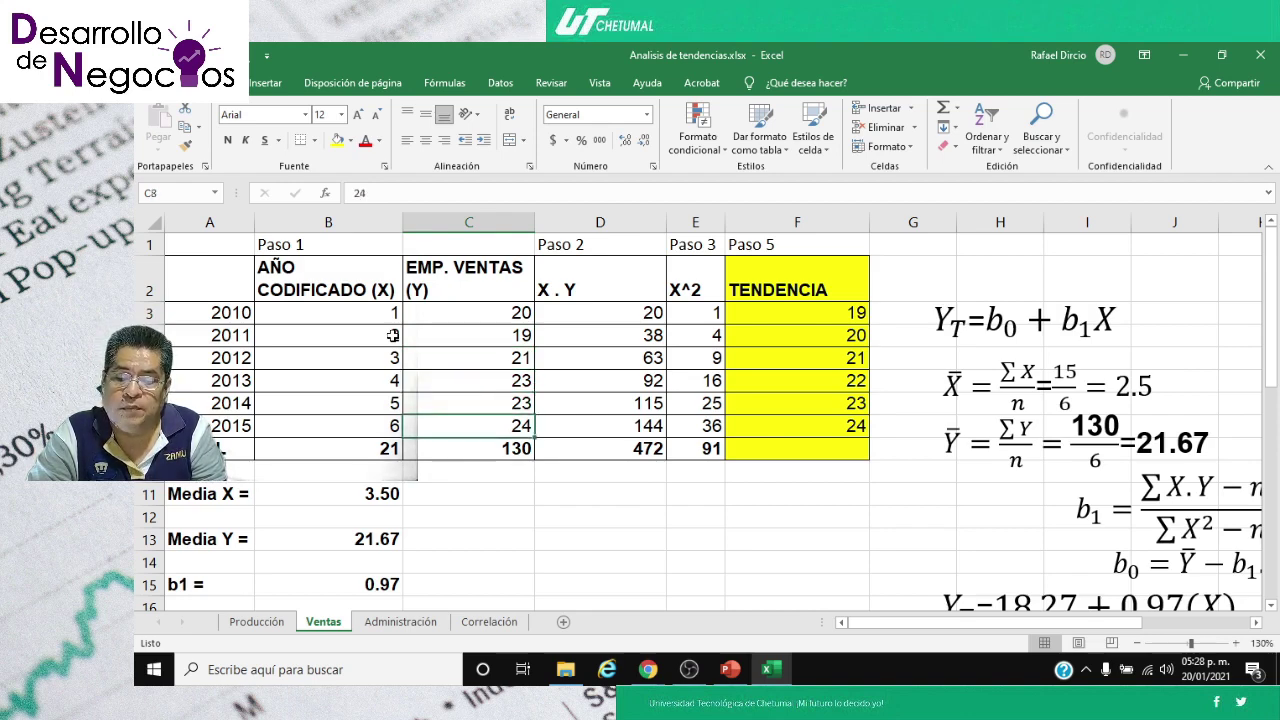
pyautogui.press('Down')
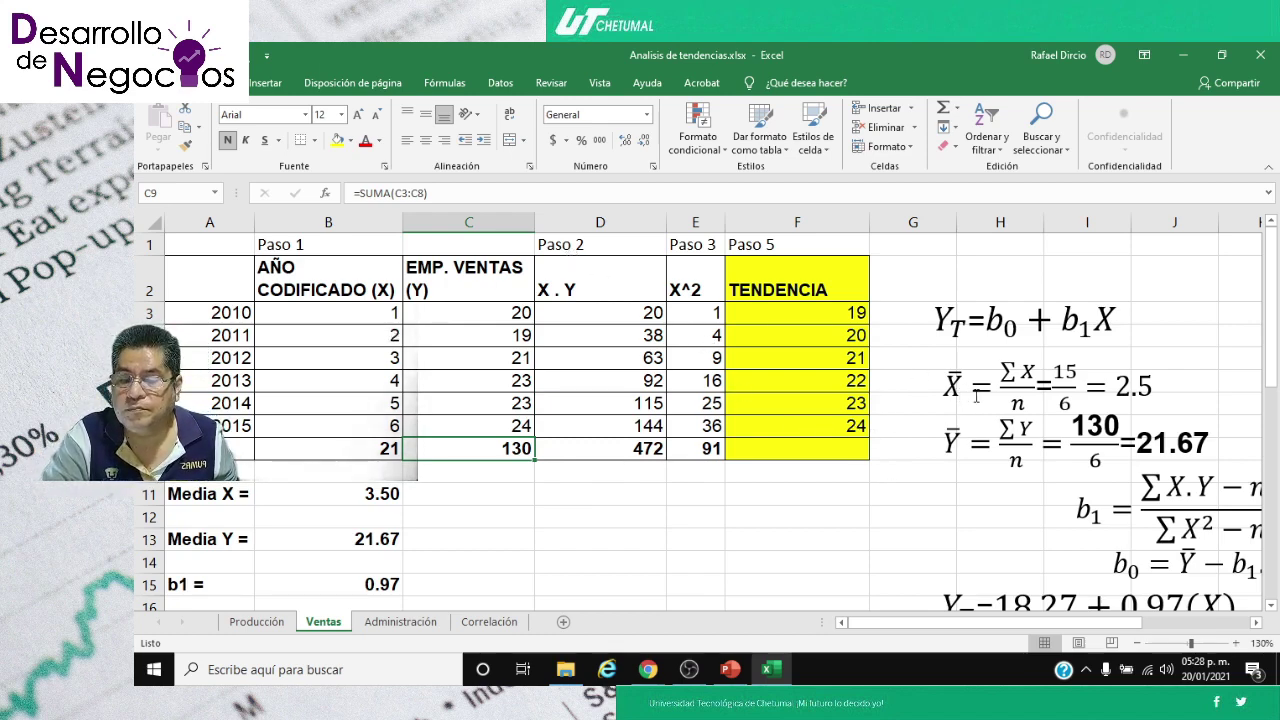
# - Change the numerator in the written X mean equation on the Ventas sheet to 21
pyautogui.click(1055, 376)
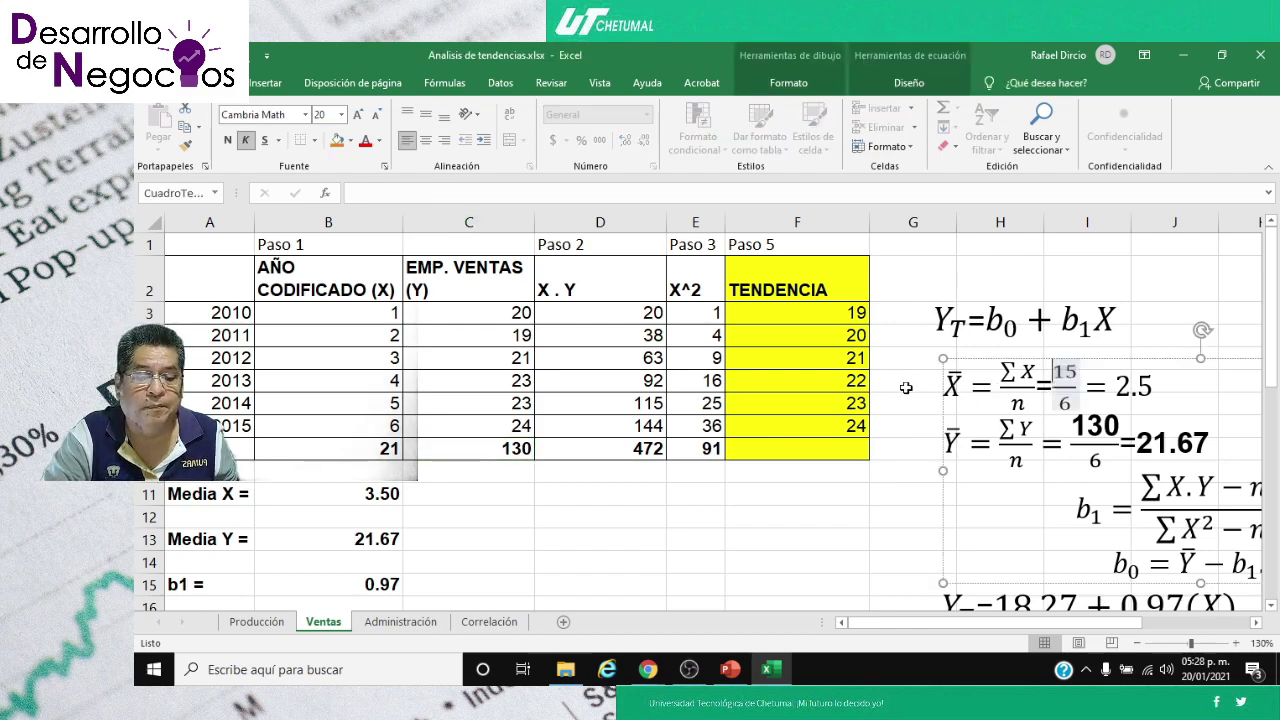
pyautogui.hotkey('shift', 'Left')
pyautogui.hotkey('shift', 'Left')
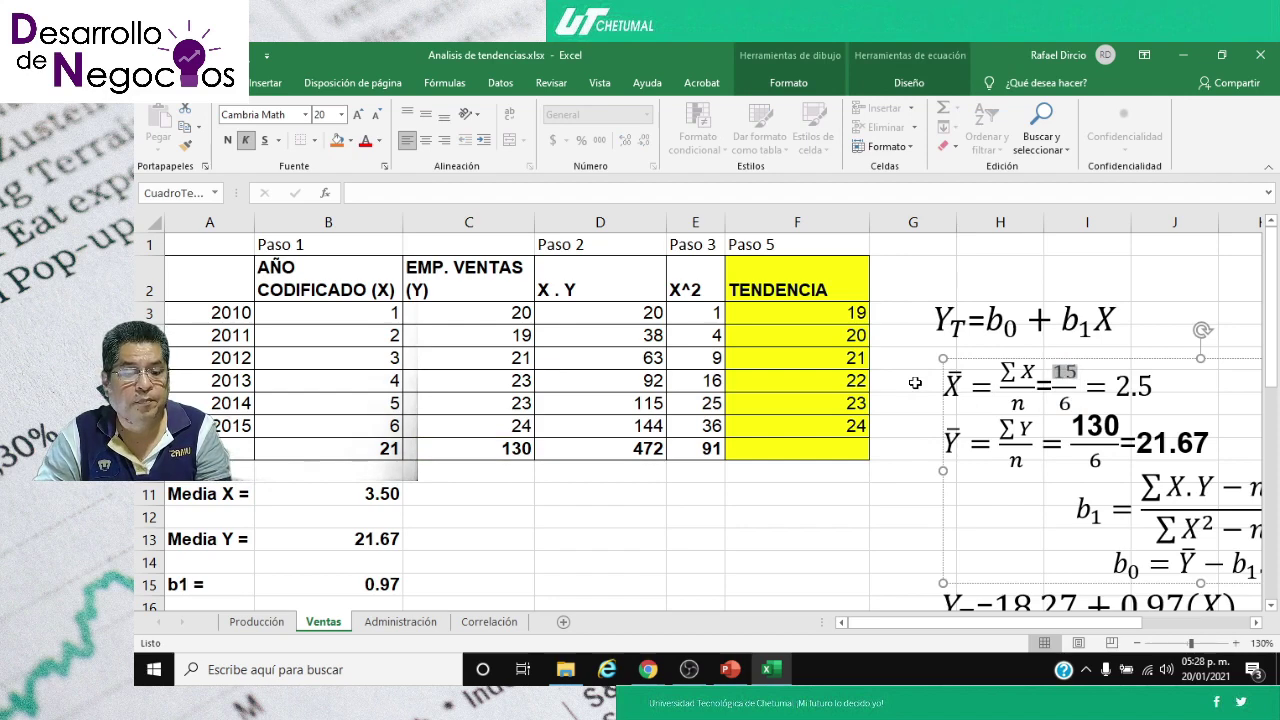
pyautogui.write('21')
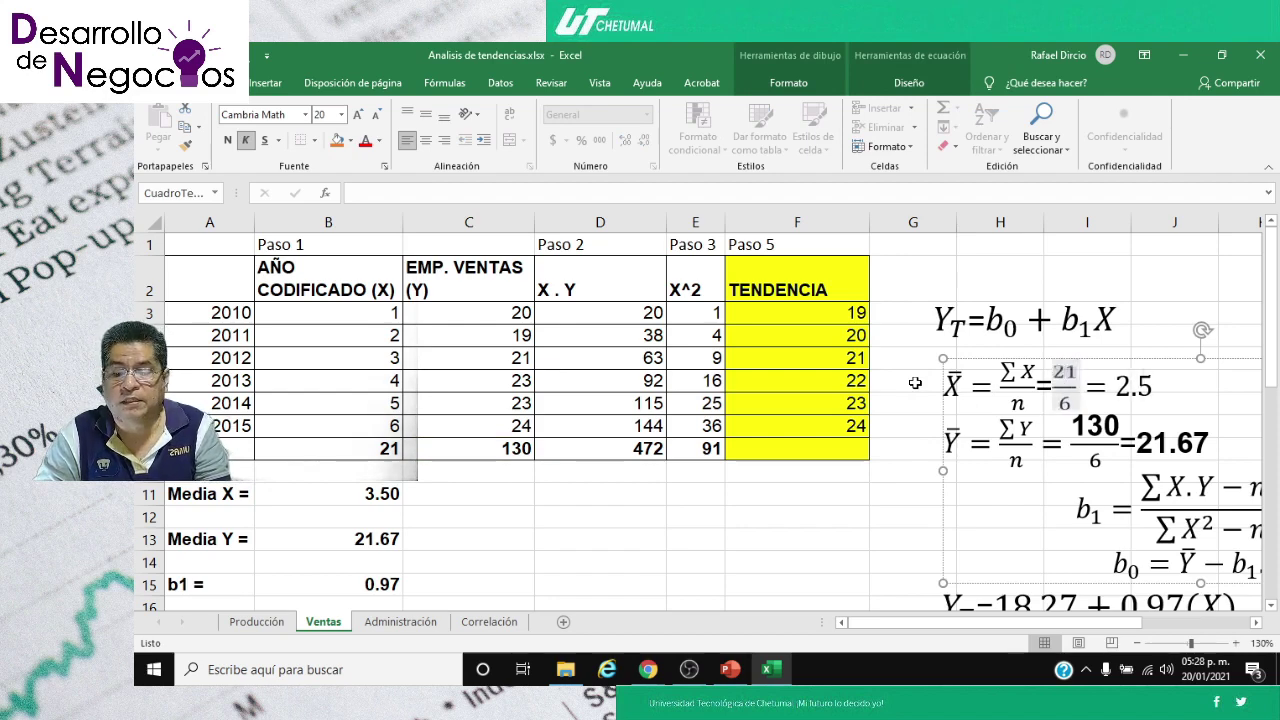
# - Change the result of the written X mean equation to 3.50 so it reads 21/6 = 3.50
pyautogui.press('Down')
pyautogui.press('Right')
pyautogui.press('Right')
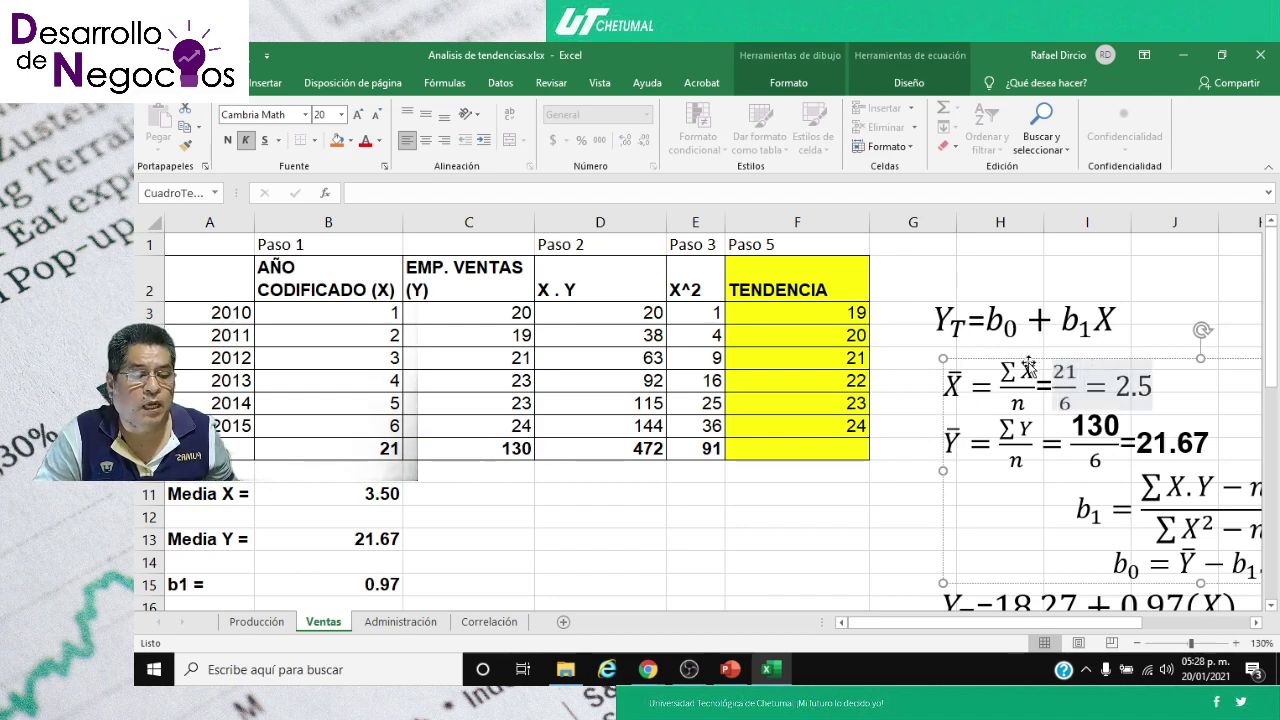
pyautogui.click(1118, 395)
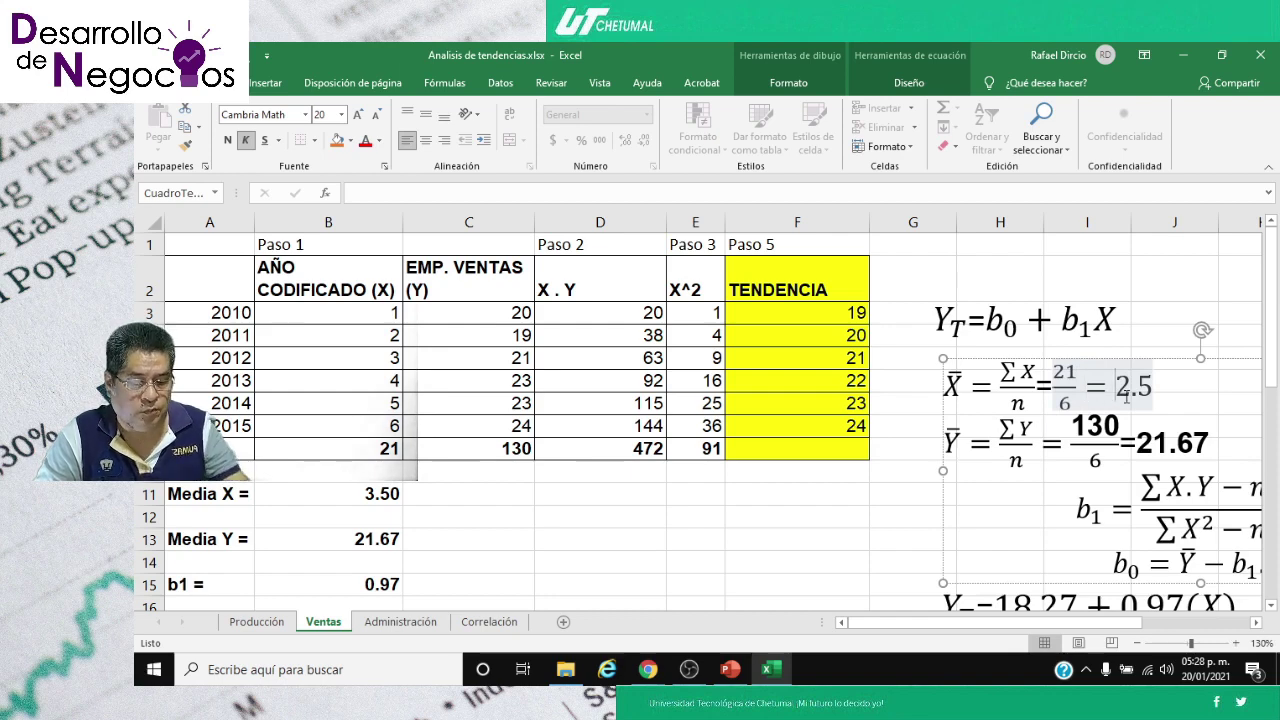
pyautogui.write('3')
pyautogui.press('Delete')
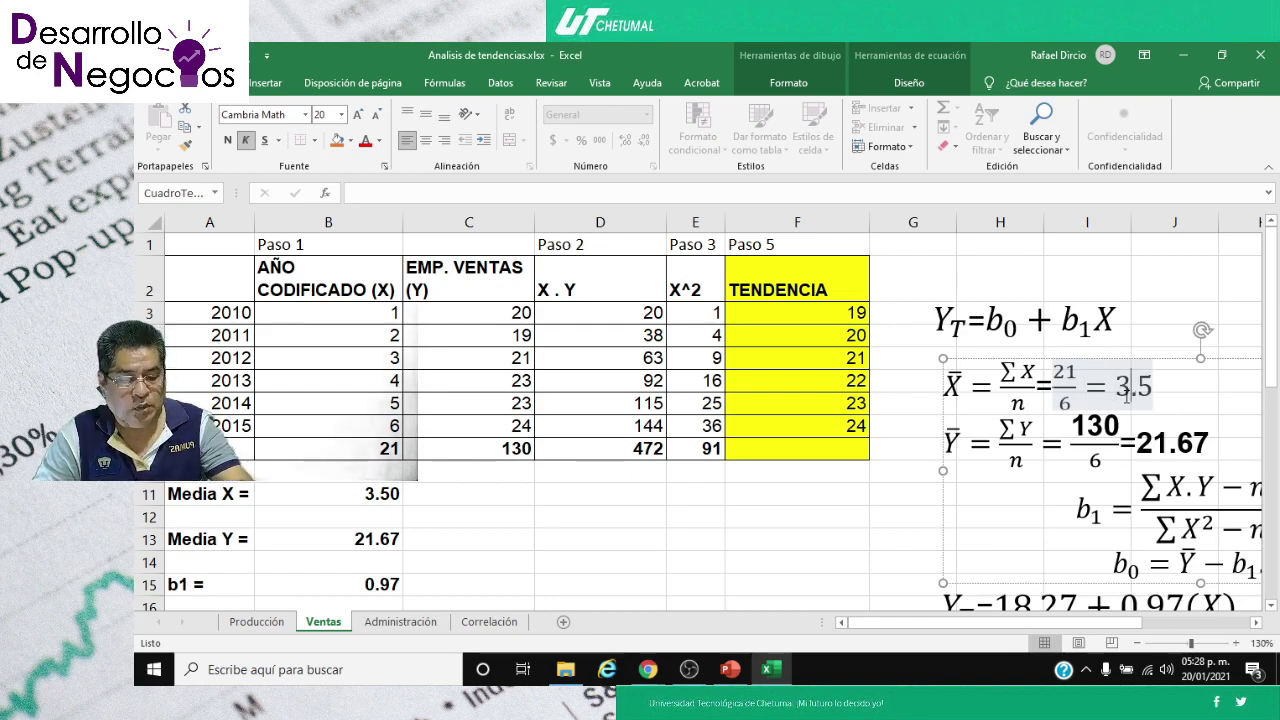
pyautogui.write('0')
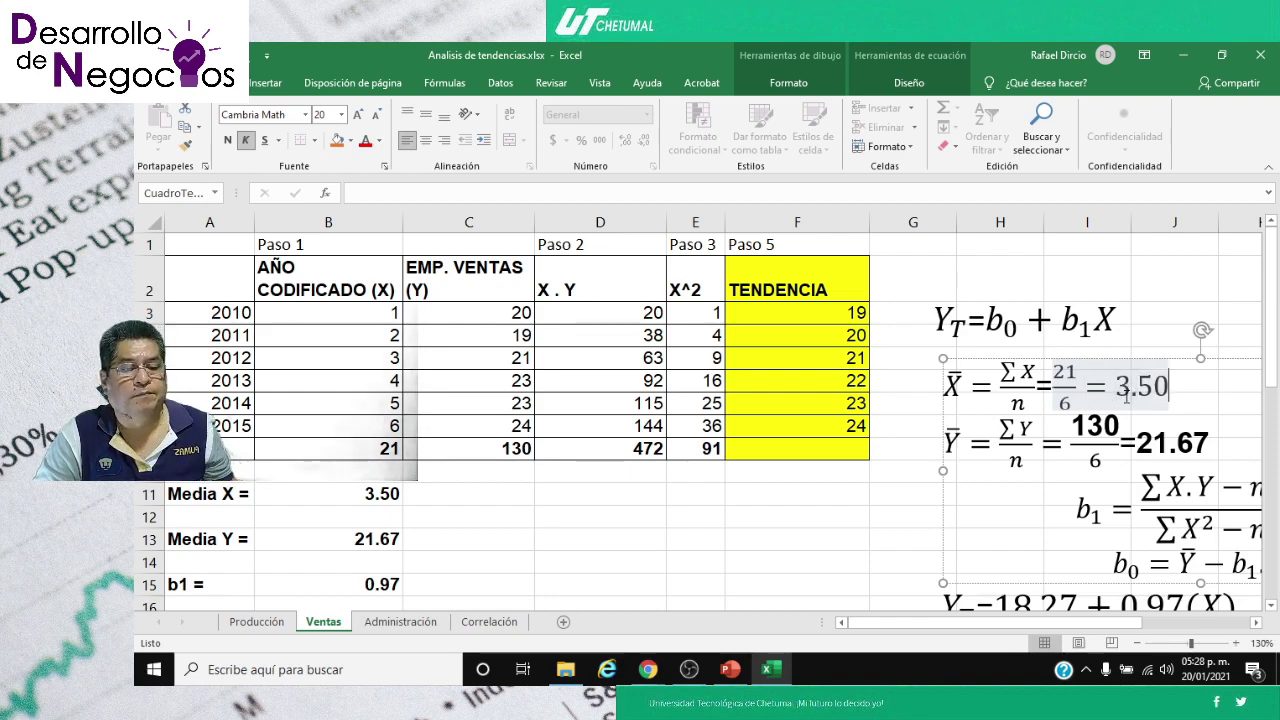
pyautogui.click(913, 562)
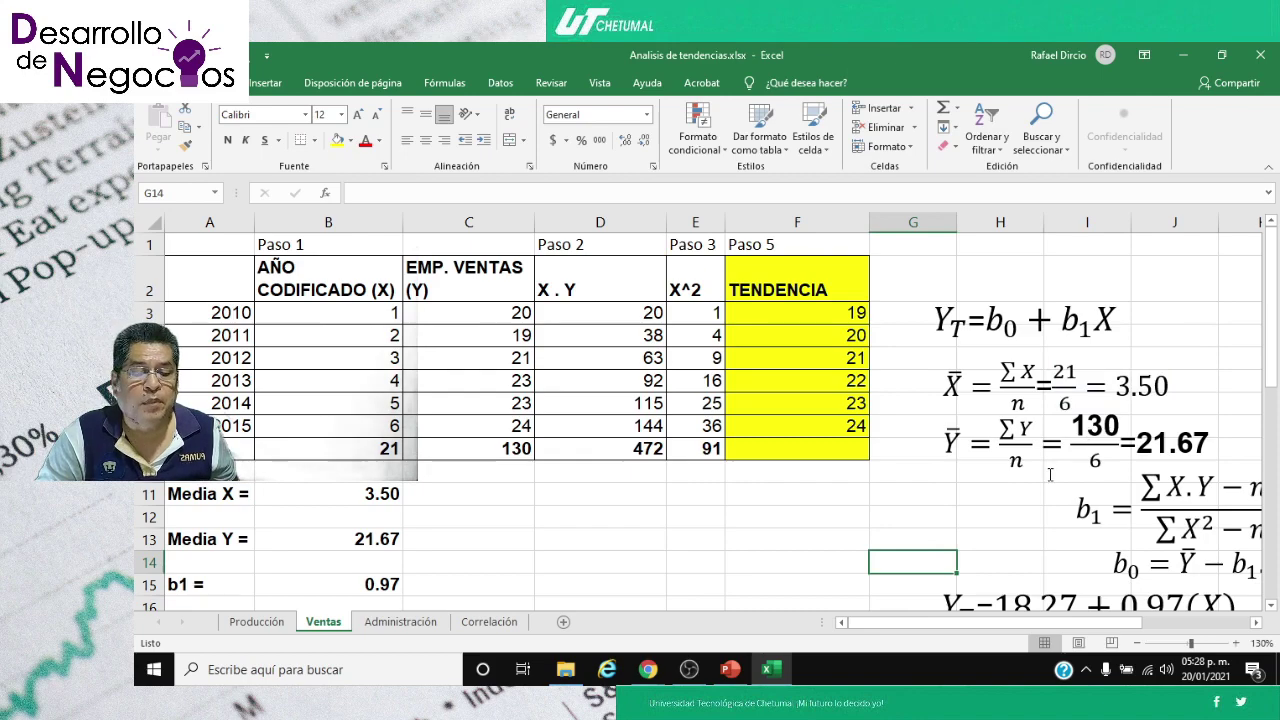
# - Inspect the 2016 and 2017 forecast formulas in B19 and B20, and review the Ventas table and the EMPLEADOS VENTAS chart
pyautogui.scroll(-1, 1030, 498)
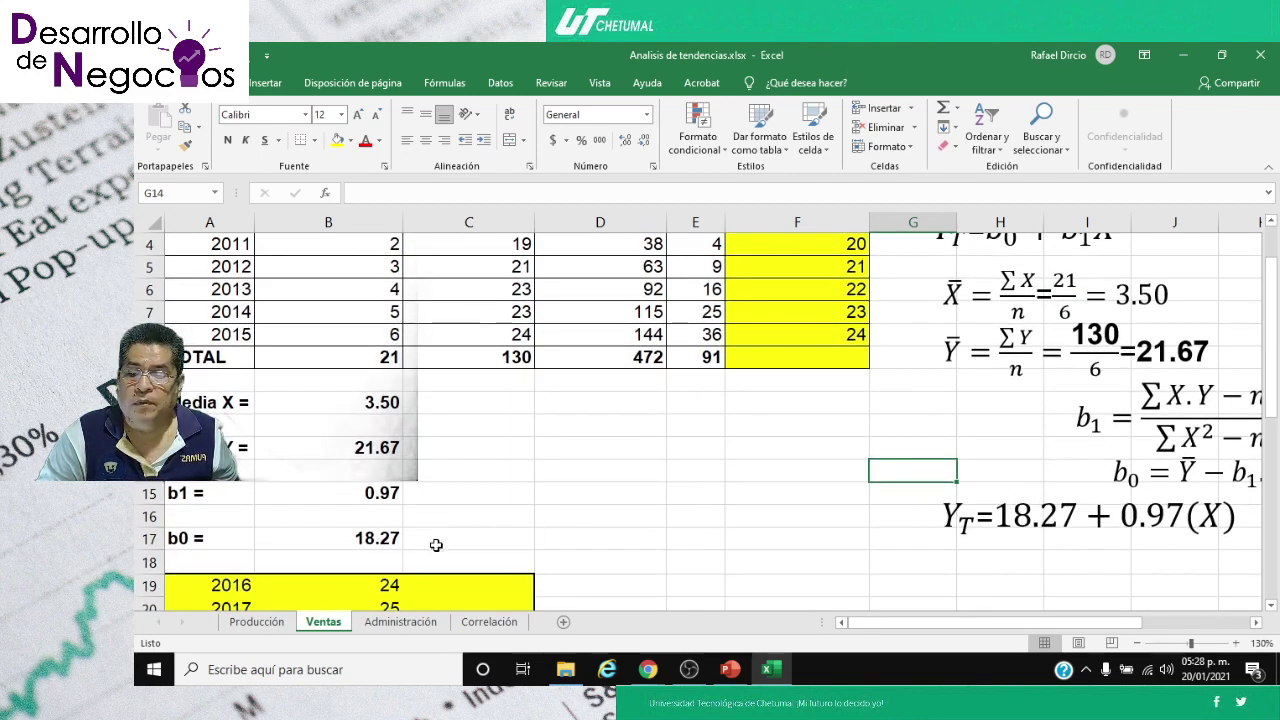
pyautogui.scroll(-1, 343, 508)
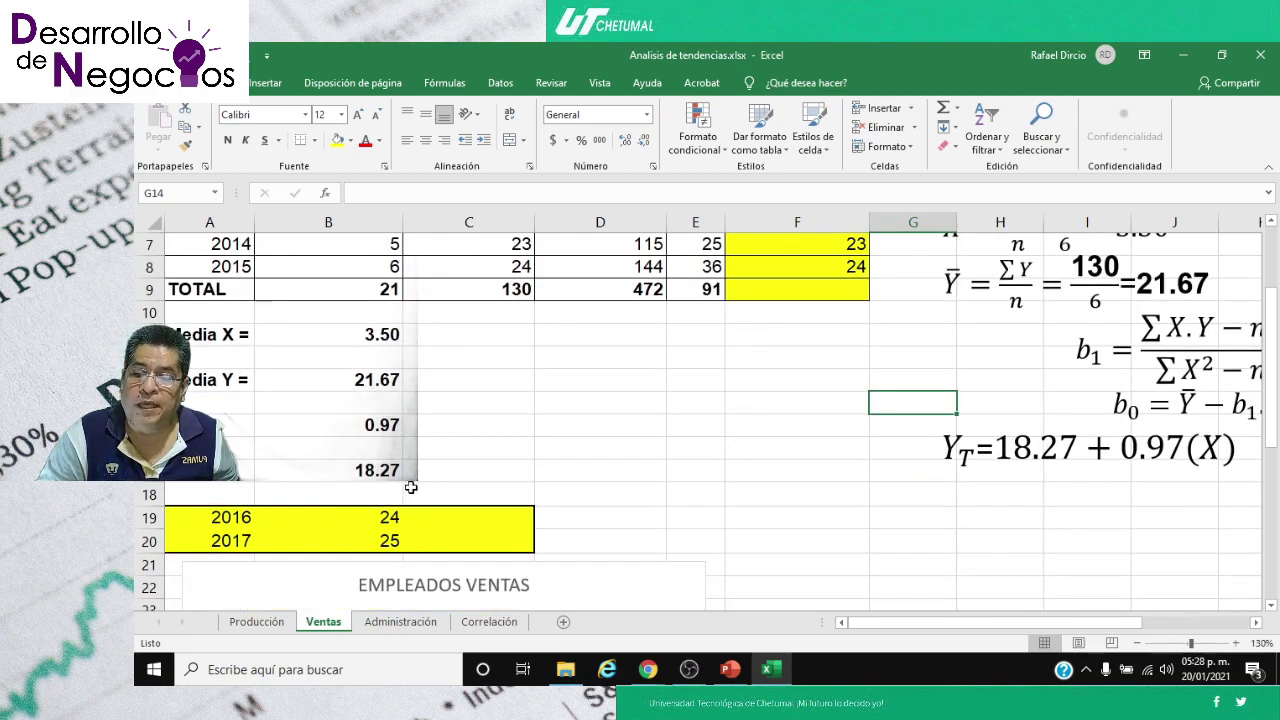
pyautogui.click(353, 520)
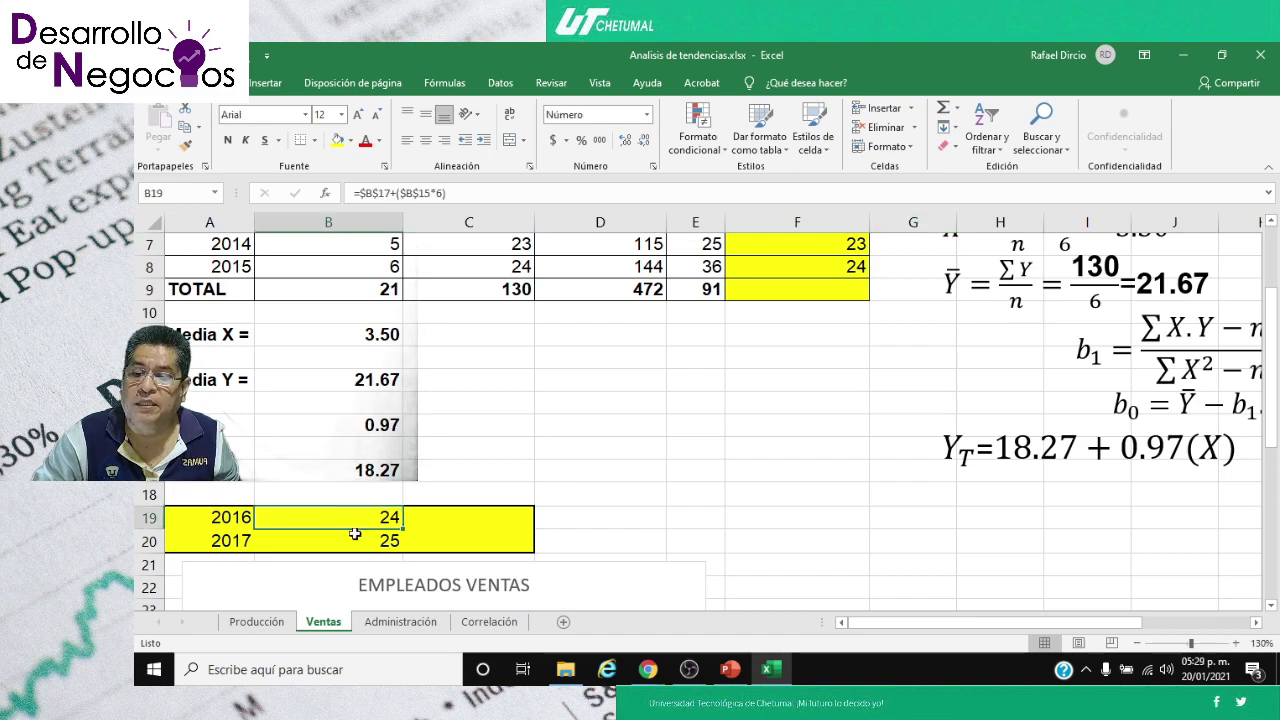
pyautogui.click(355, 540)
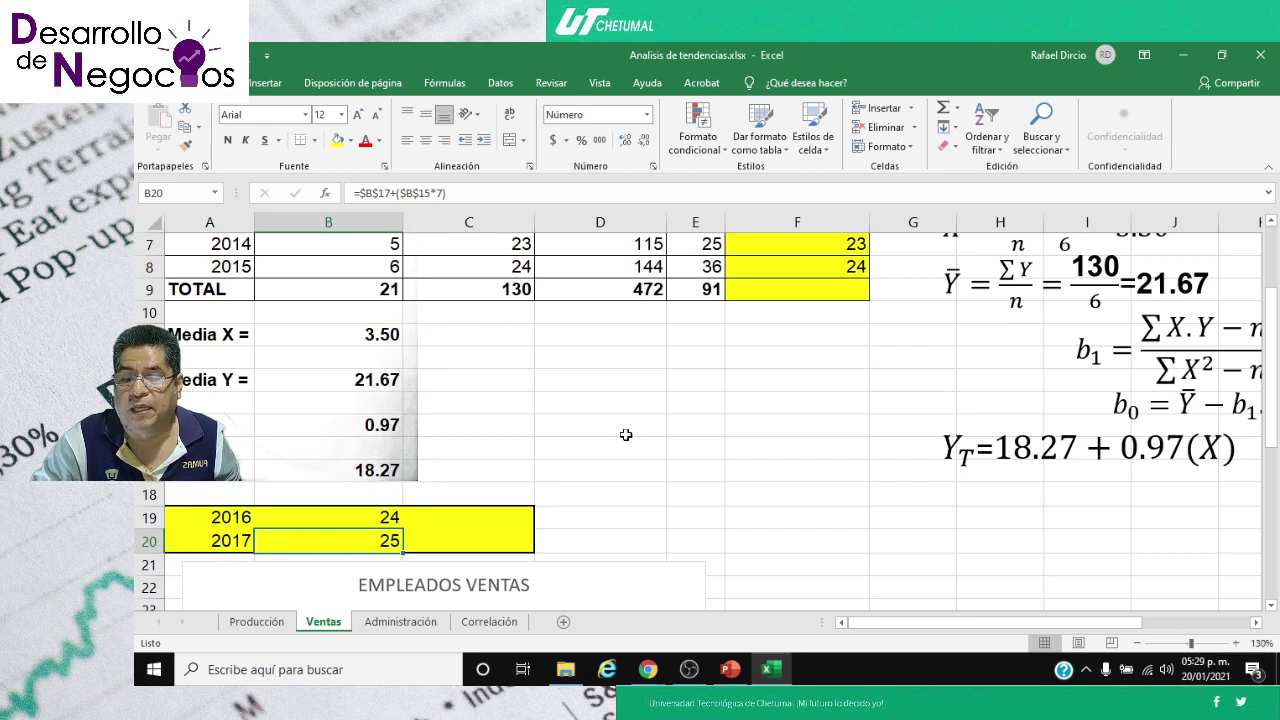
pyautogui.scroll(1, 626, 435)
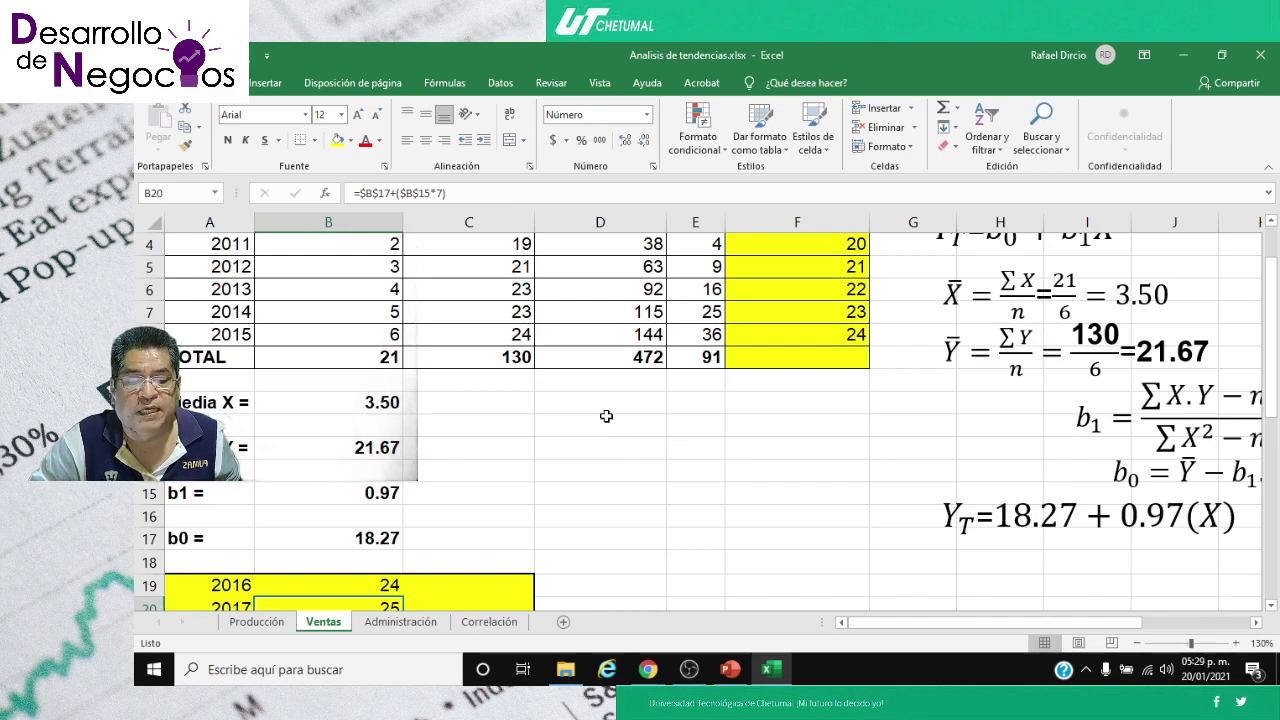
pyautogui.scroll(1, 606, 416)
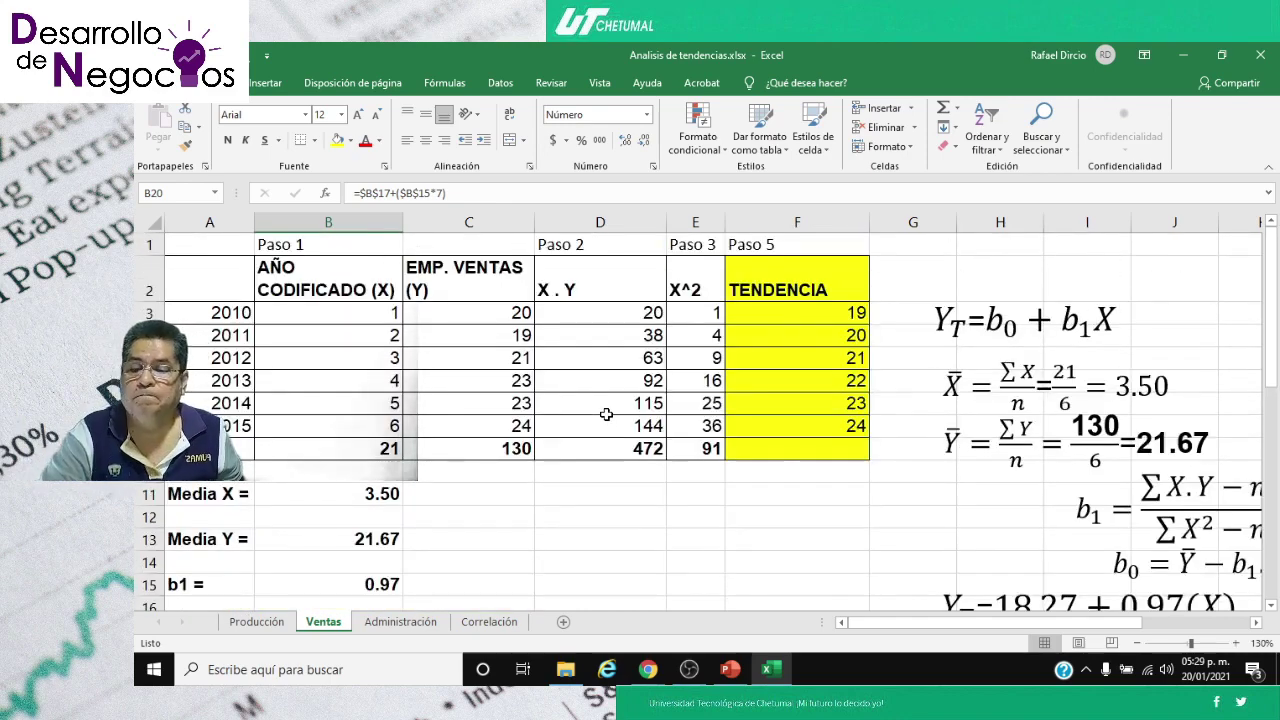
pyautogui.scroll(-1, 606, 410)
pyautogui.scroll(1, 600, 410)
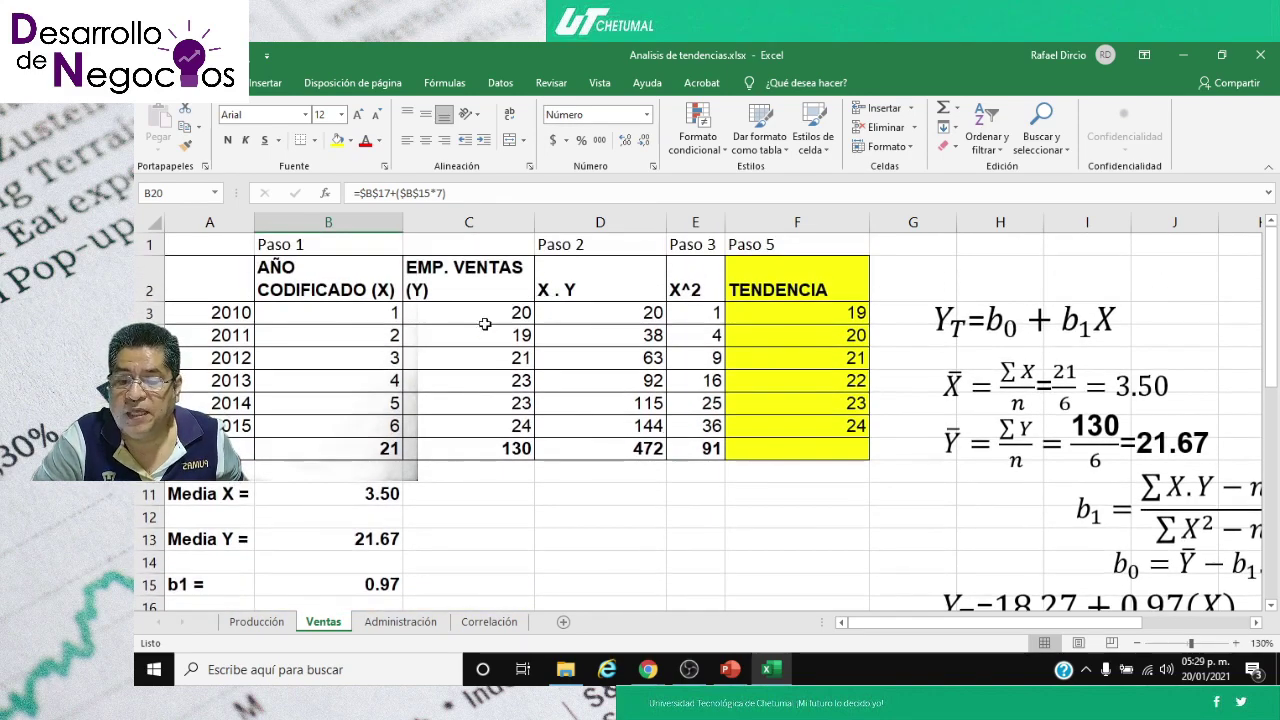
pyautogui.click(447, 271)
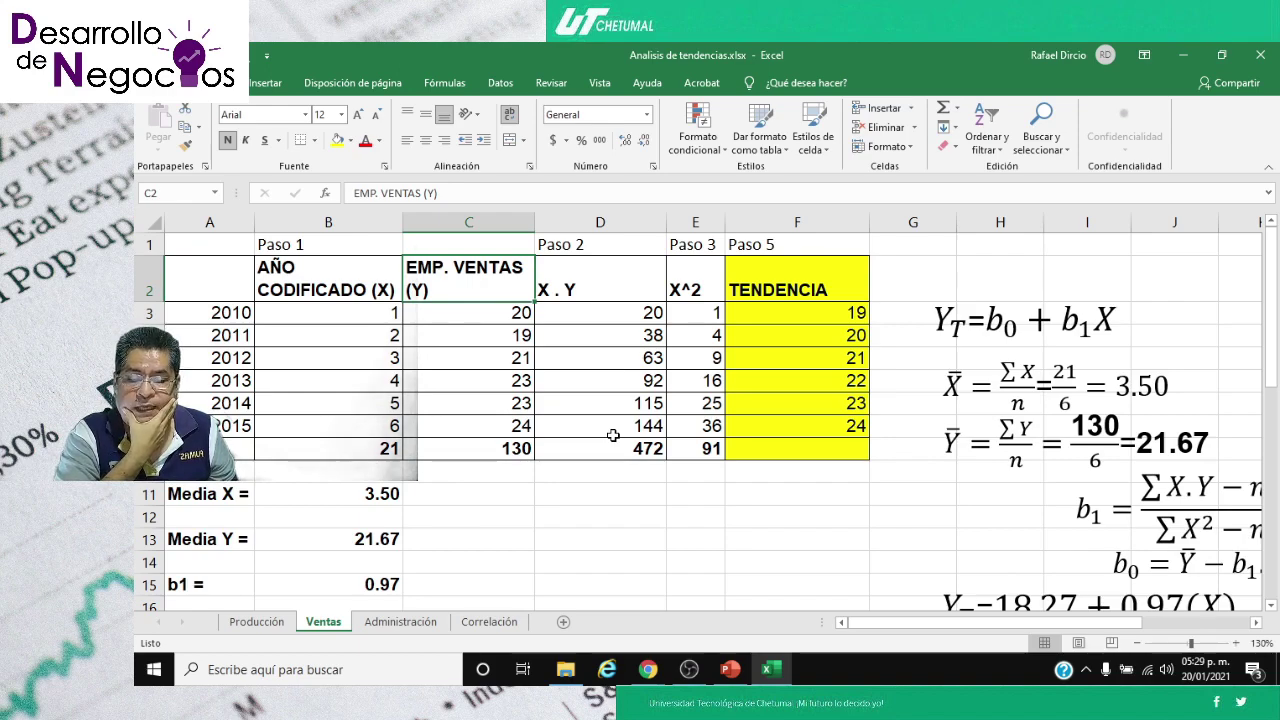
pyautogui.scroll(-1, 613, 435)
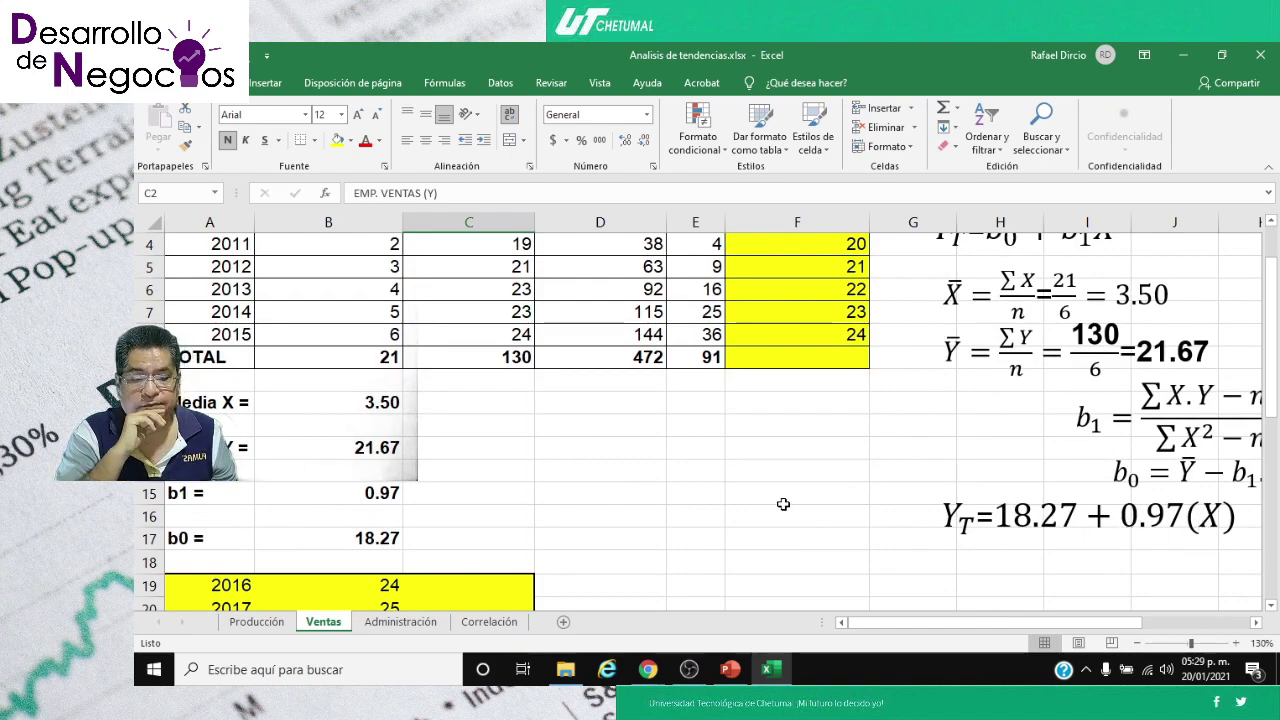
pyautogui.scroll(-3, 783, 504)
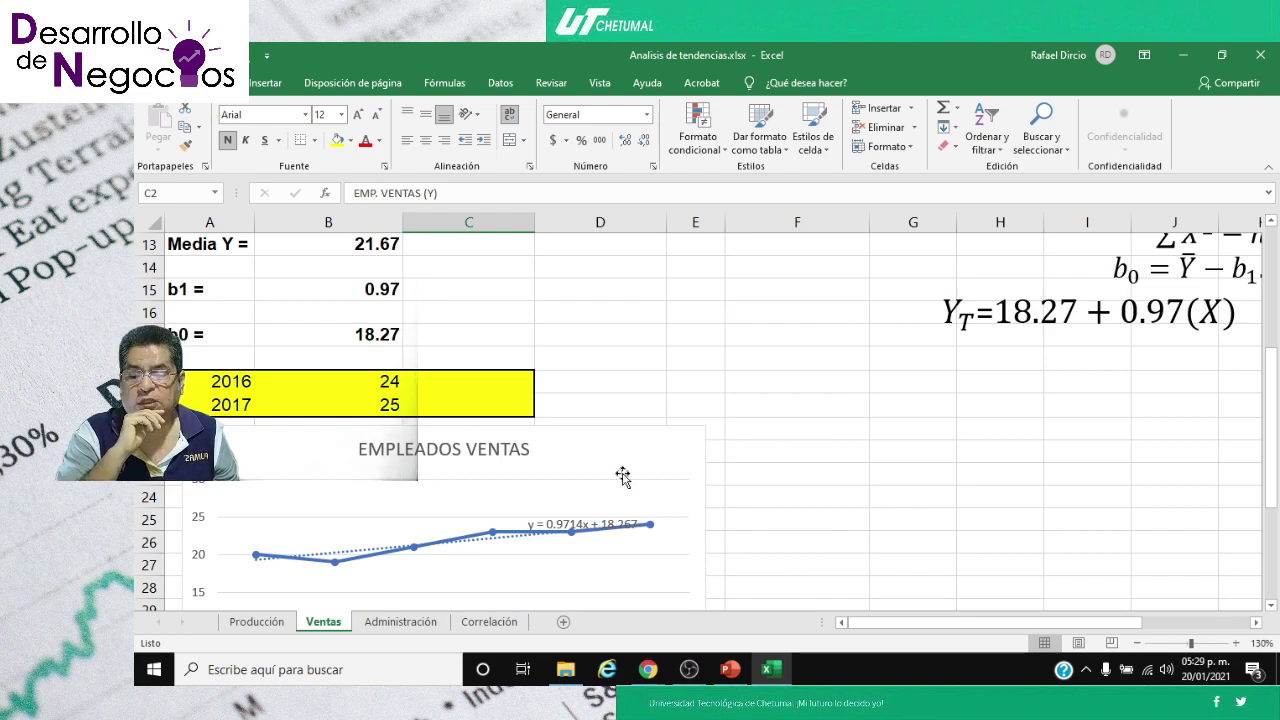
# - Show two more decimal places for the b1 and b0 values in B15 and B17
pyautogui.scroll(2, 614, 471)
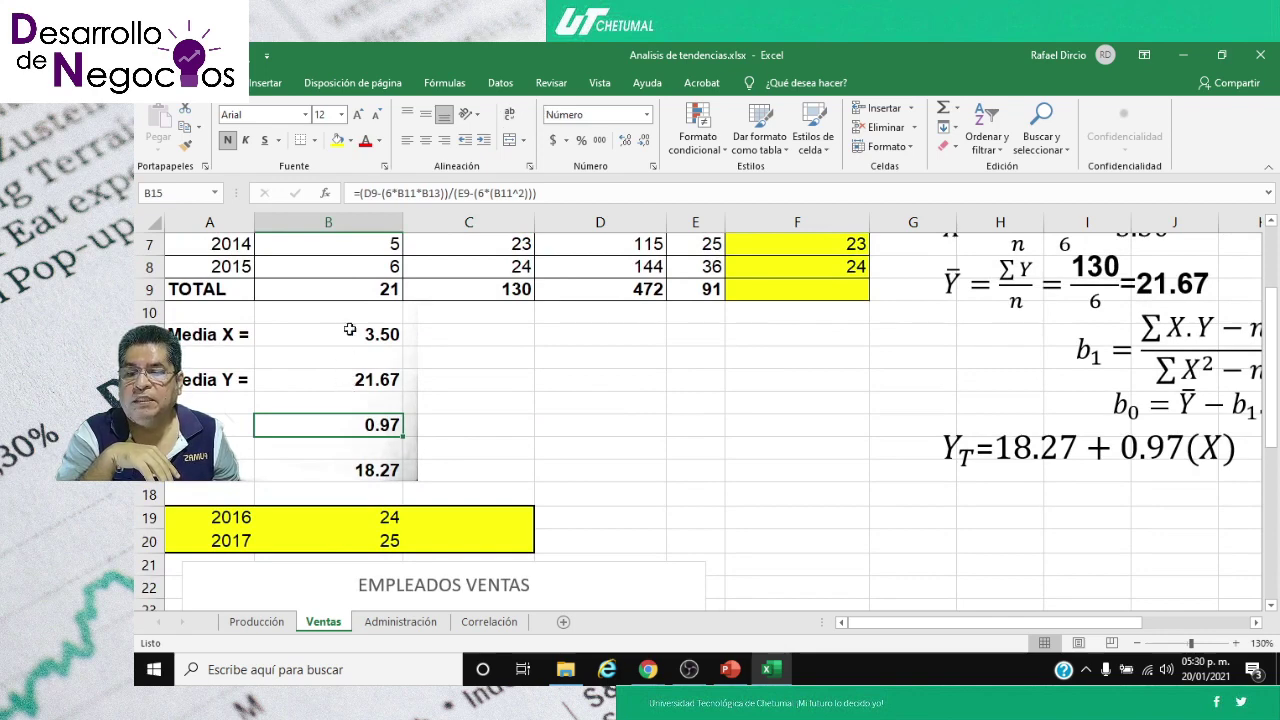
pyautogui.click(627, 146)
pyautogui.click(627, 146)
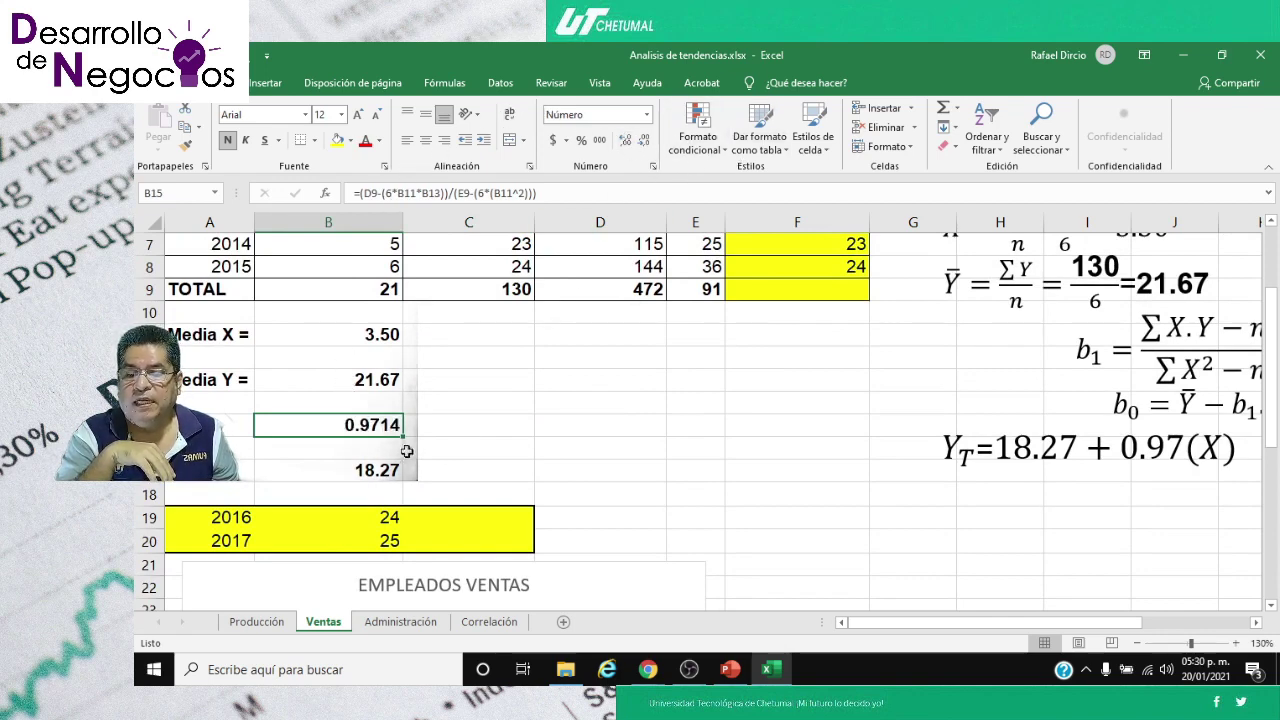
pyautogui.click(373, 472)
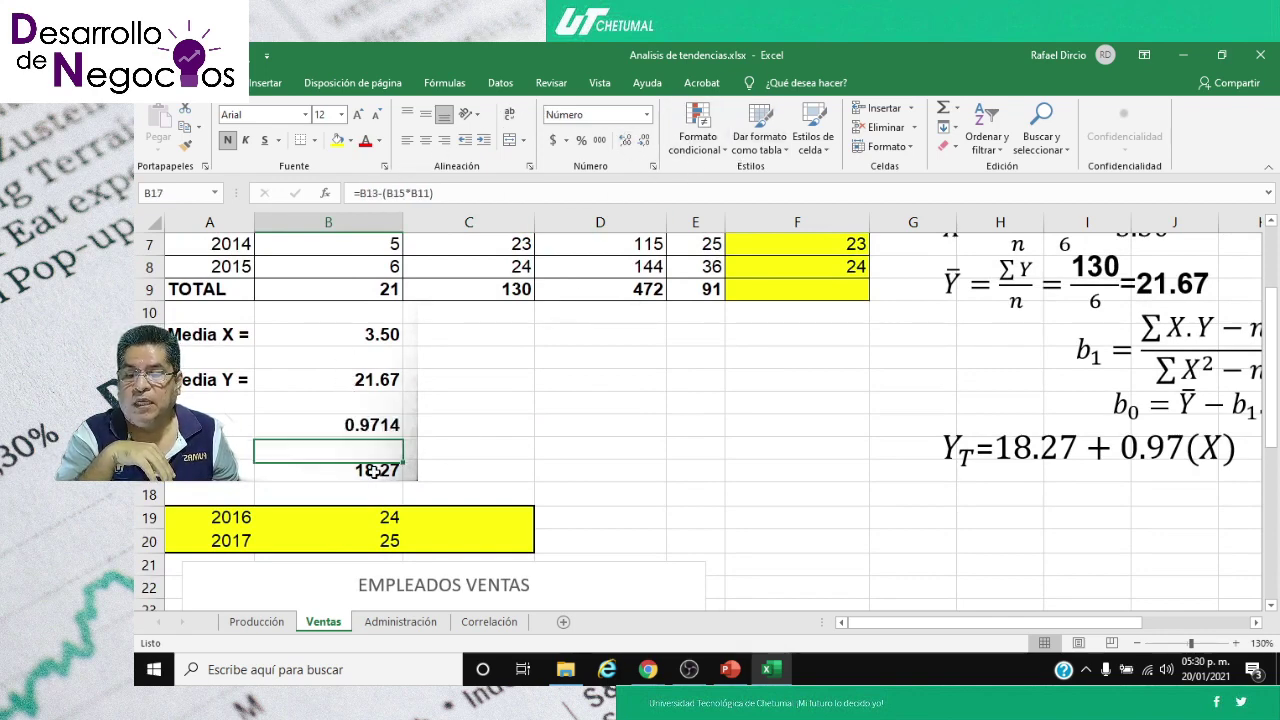
pyautogui.click(627, 146)
pyautogui.click(627, 146)
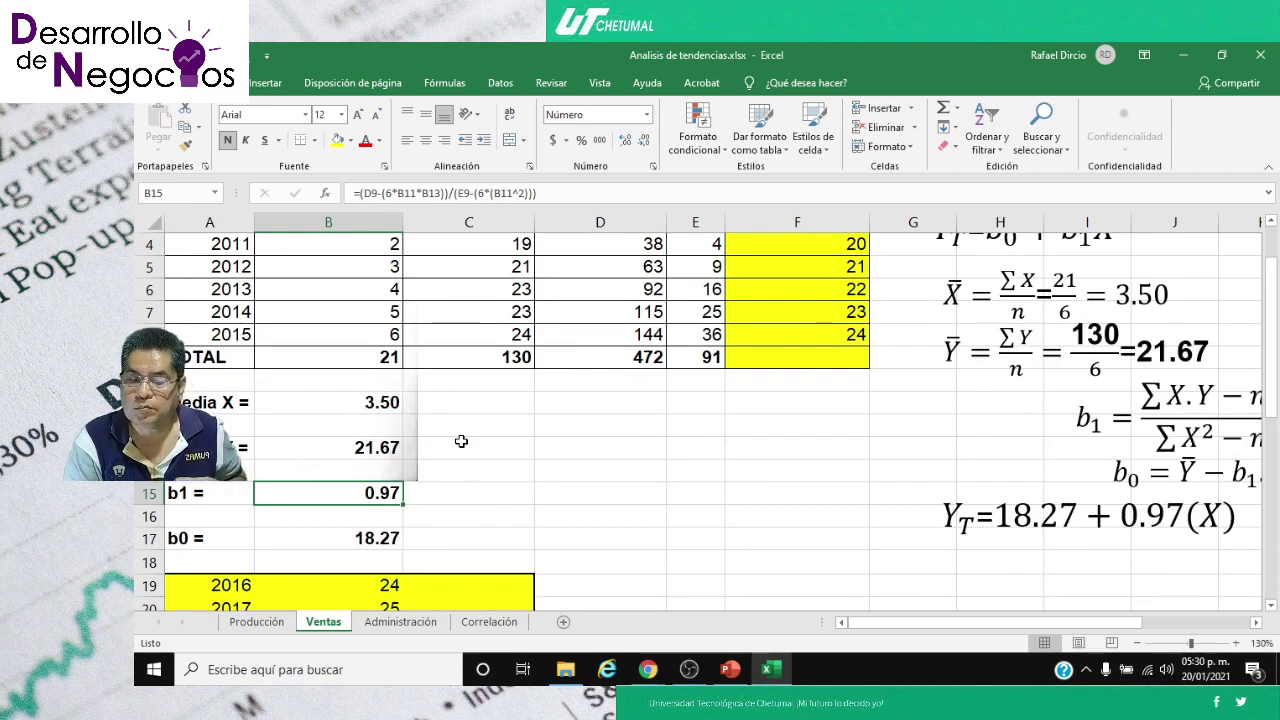
# - Change the 2016 forecast formula in B19 to =$B$17+($B$15*7)
pyautogui.scroll(-1, 461, 441)
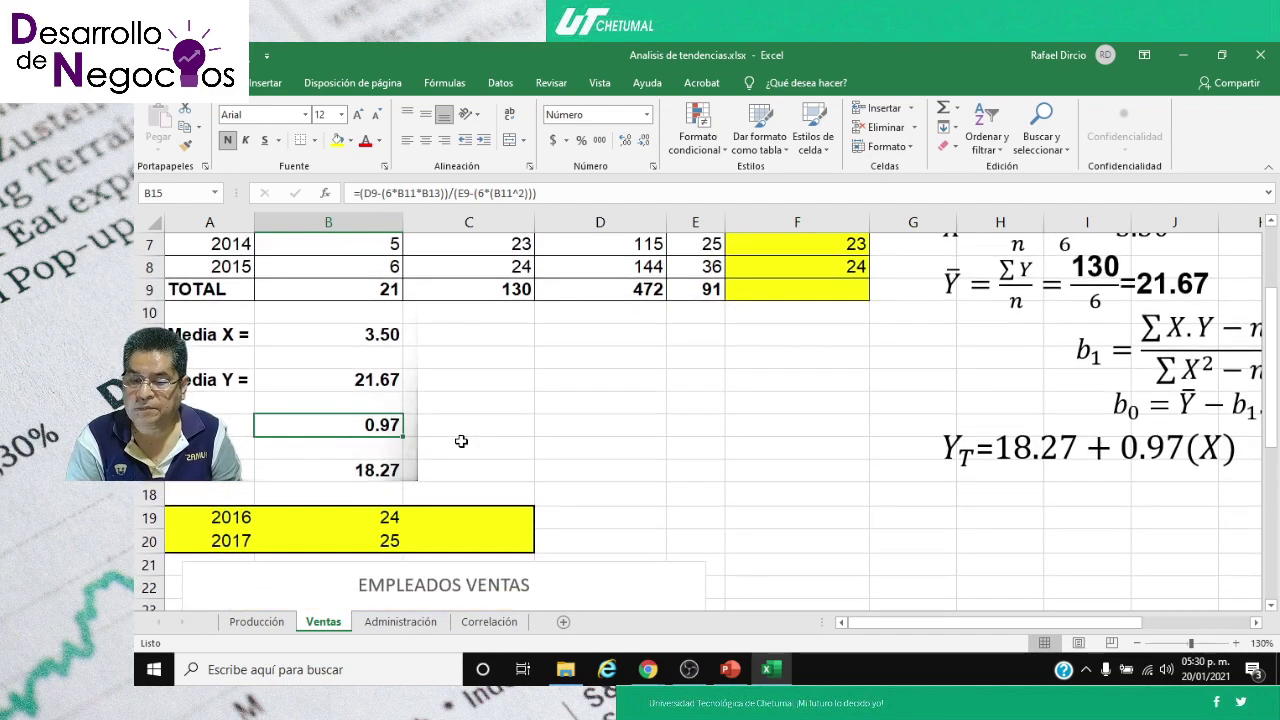
pyautogui.click(364, 517)
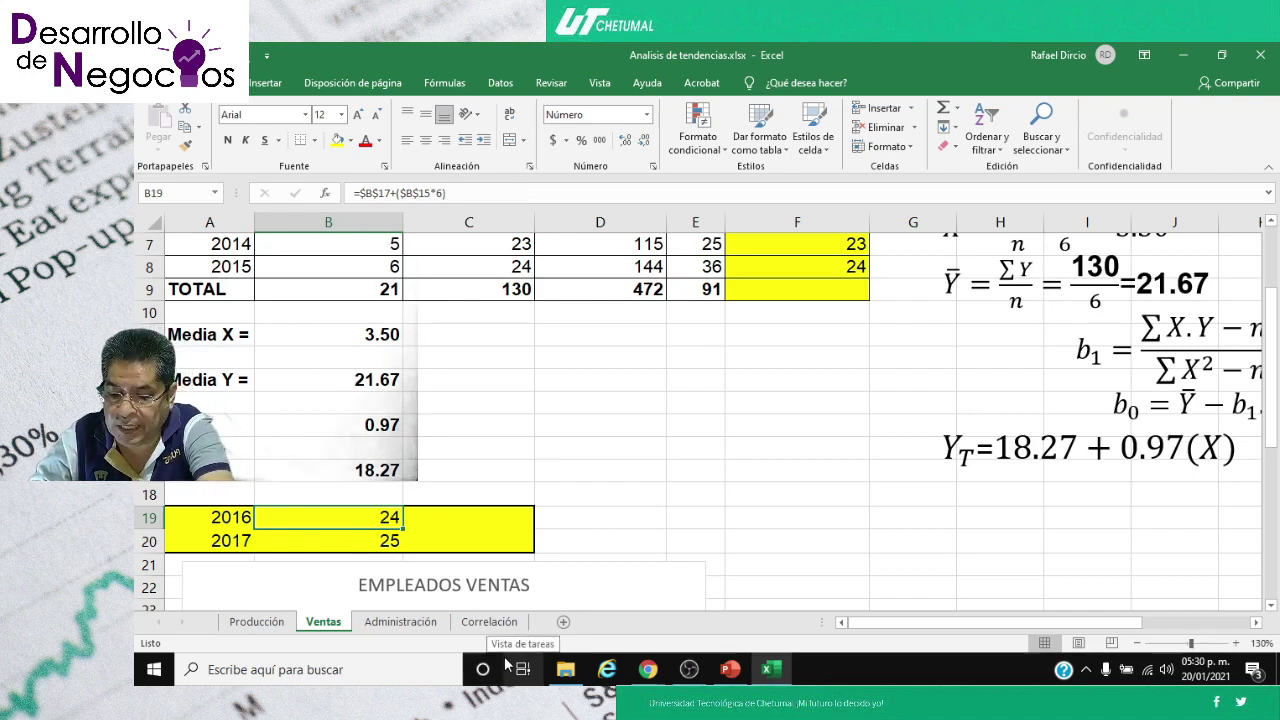
pyautogui.press('F2')
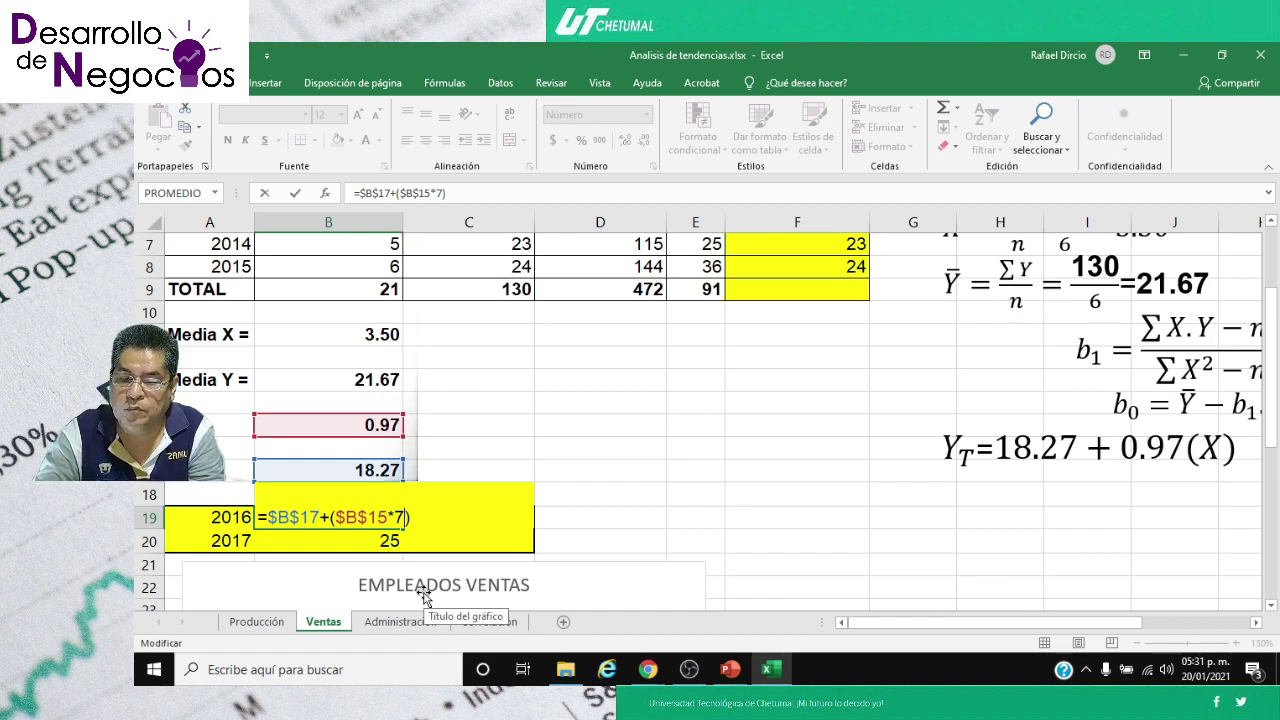
pyautogui.press('Return')
pyautogui.press('Up')
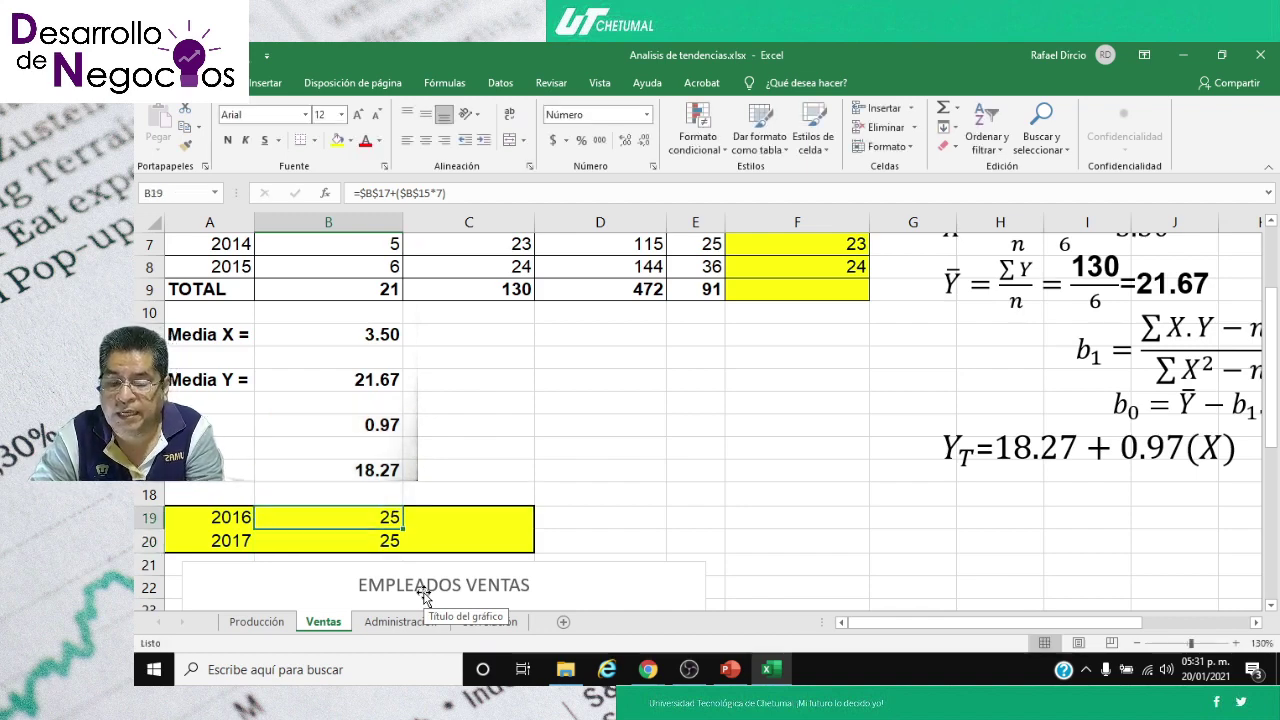
# - Replace the 2016 and 2017 forecast formulas in B19 and B20 with the coded years 7 and 8
pyautogui.write('7')
pyautogui.press('Return')
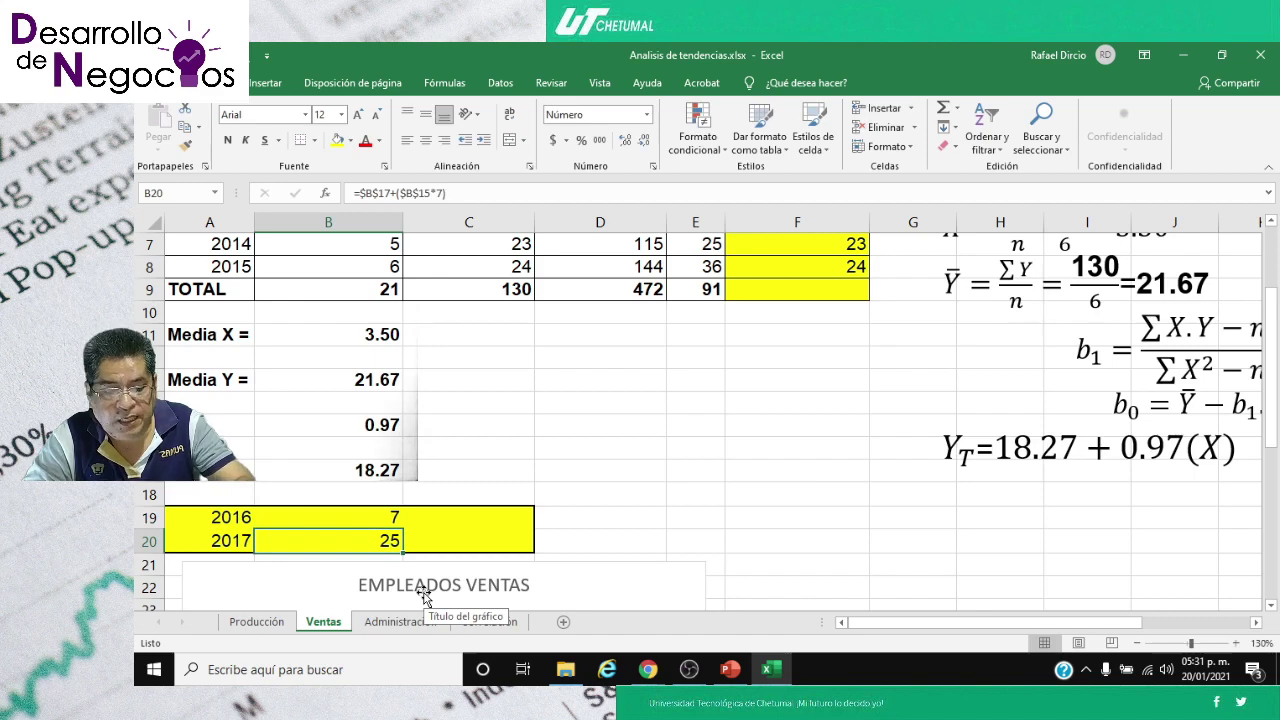
pyautogui.write('8')
pyautogui.press('Tab')
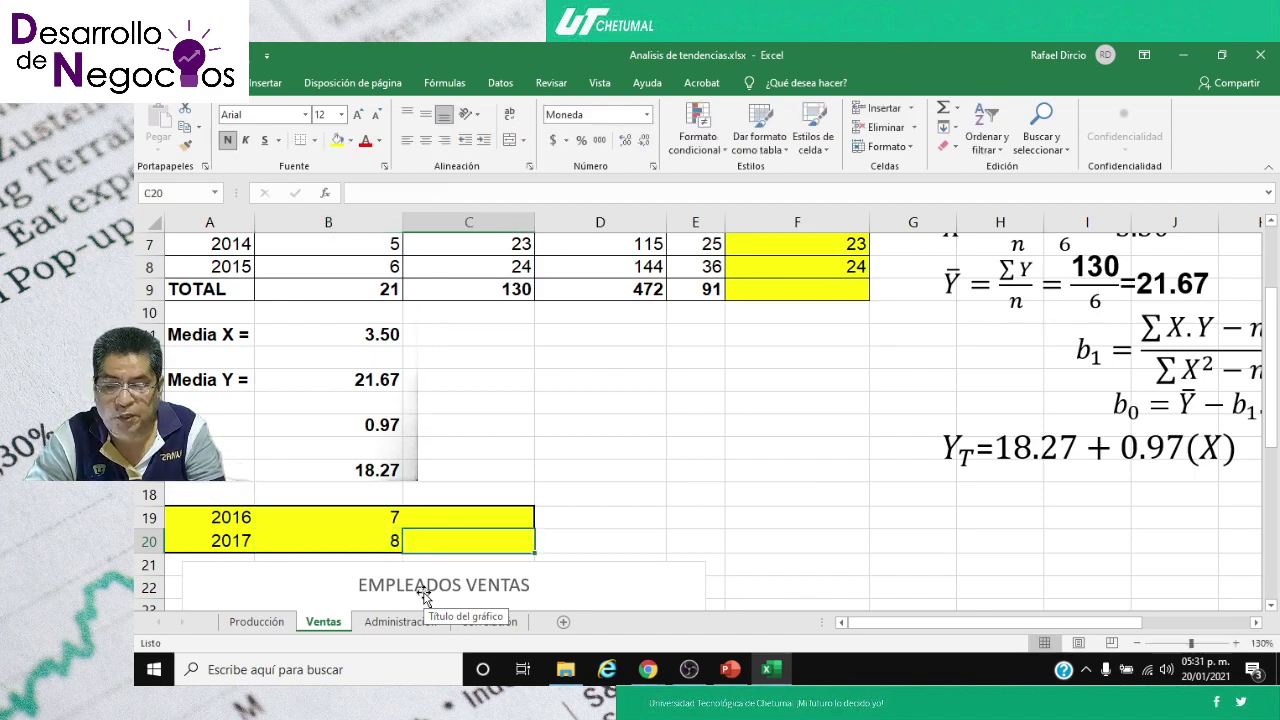
# - Enter the 2016 forecast formula =$B$17+($B$15*B19) in cell C19, with absolute references to b0 and b1
pyautogui.press('Up')
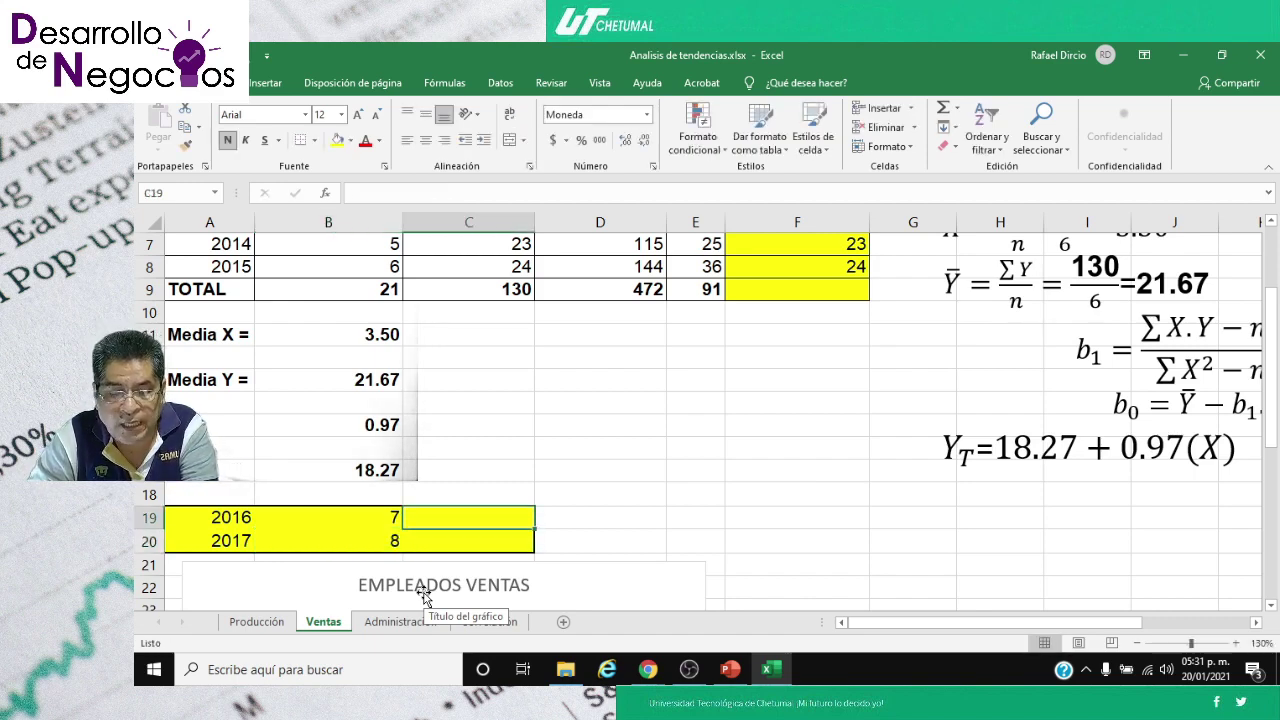
pyautogui.write('=')
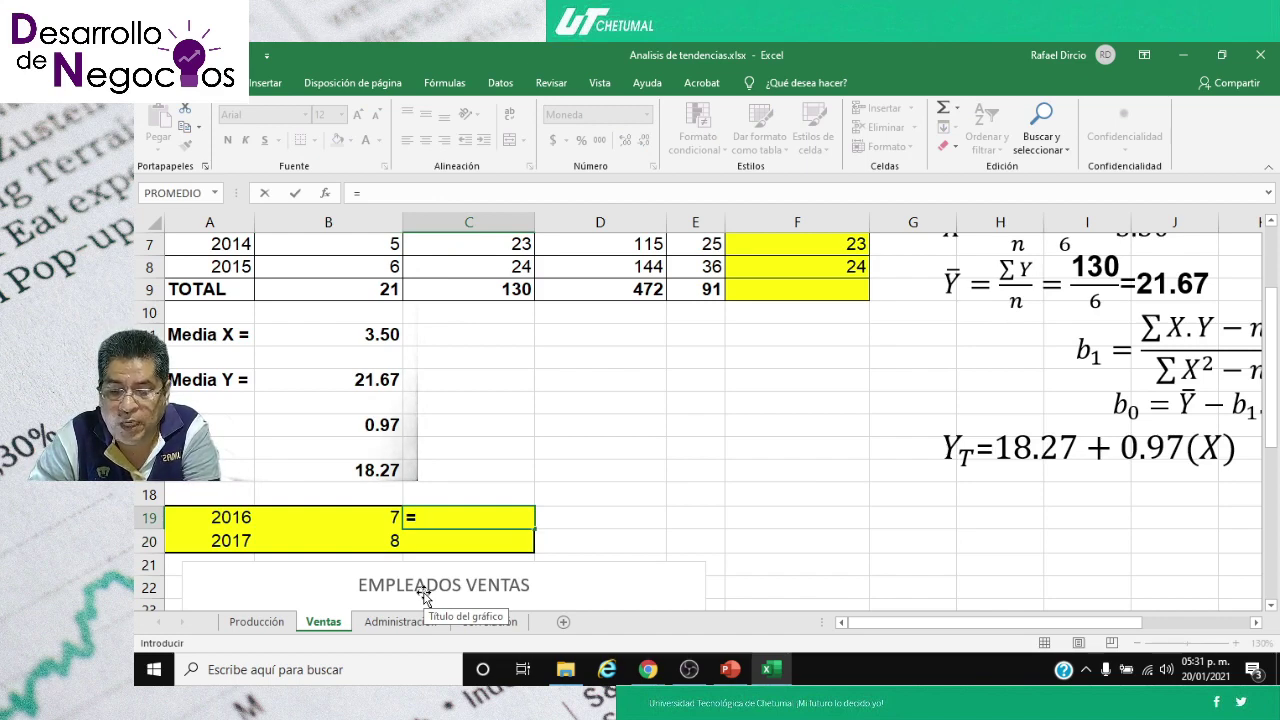
pyautogui.write('(')
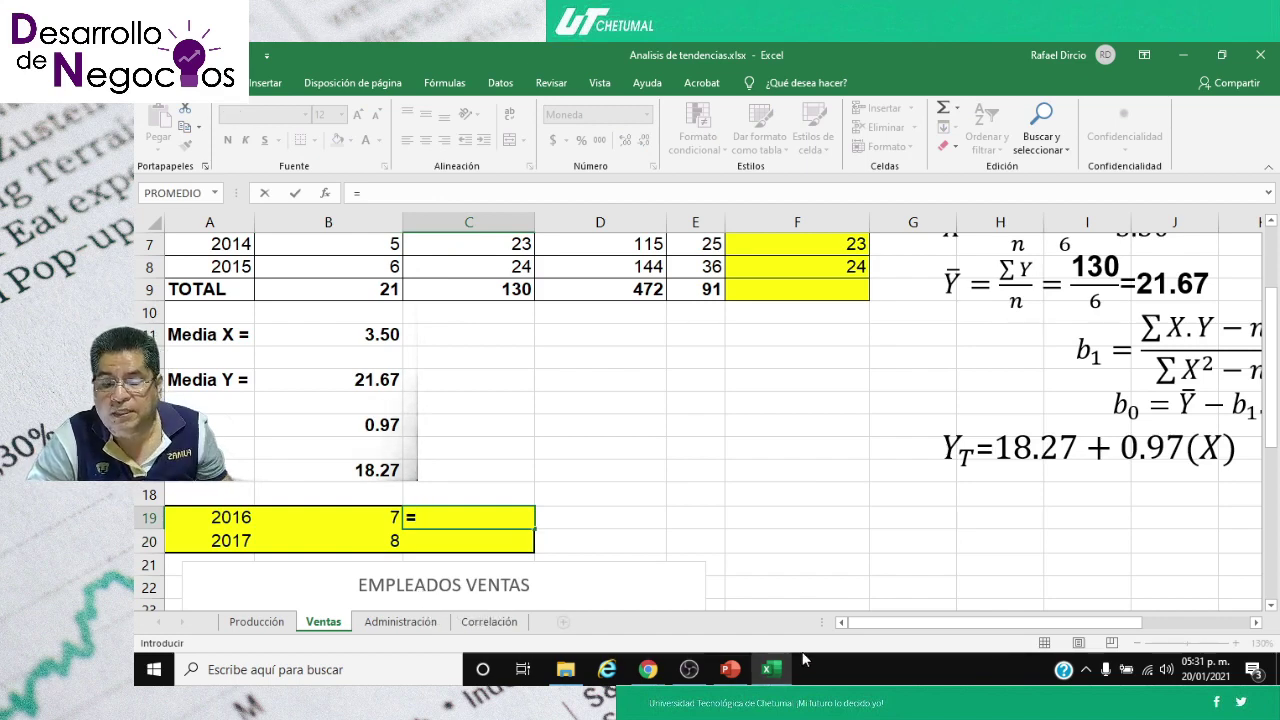
pyautogui.click(349, 469)
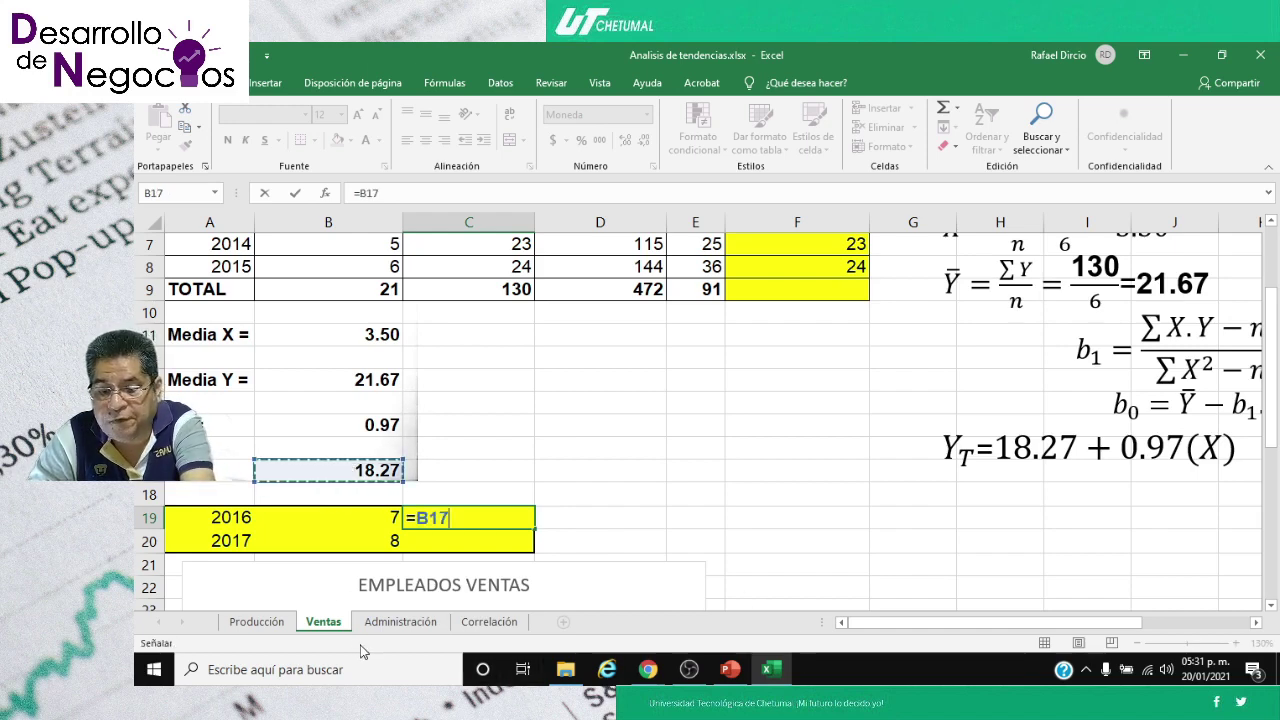
pyautogui.press('F4')
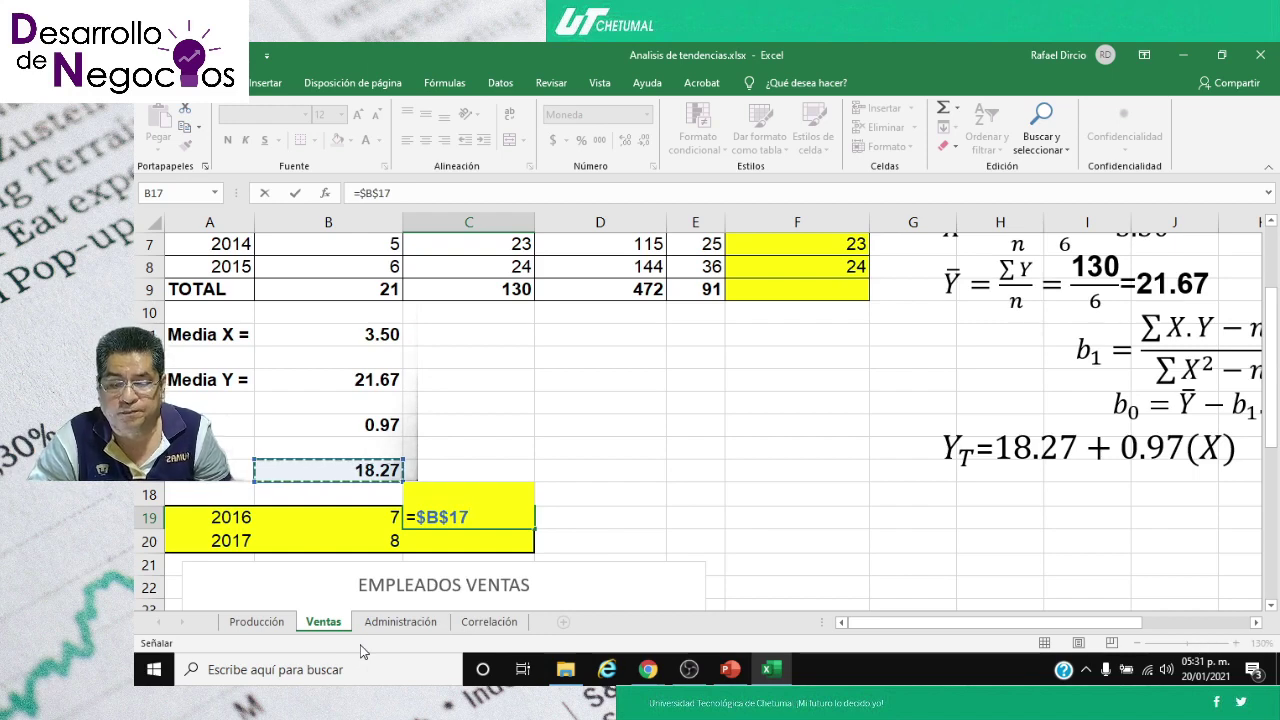
pyautogui.write('+')
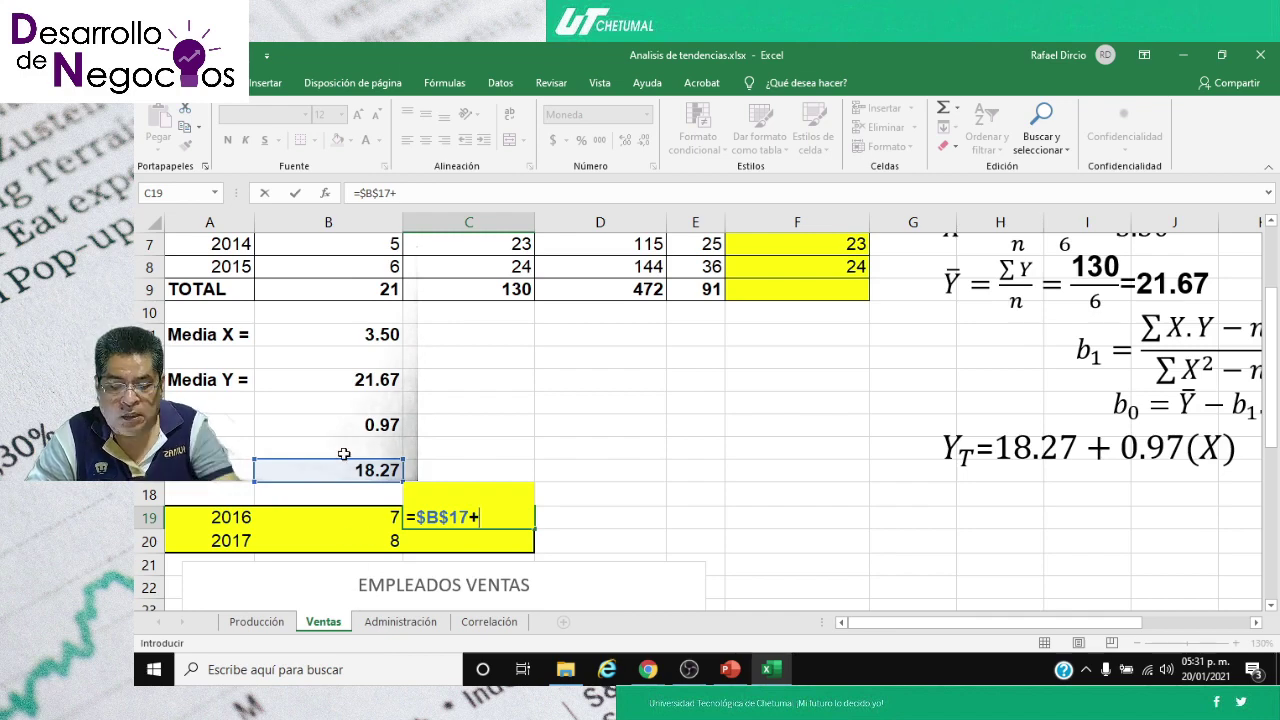
pyautogui.write('(')
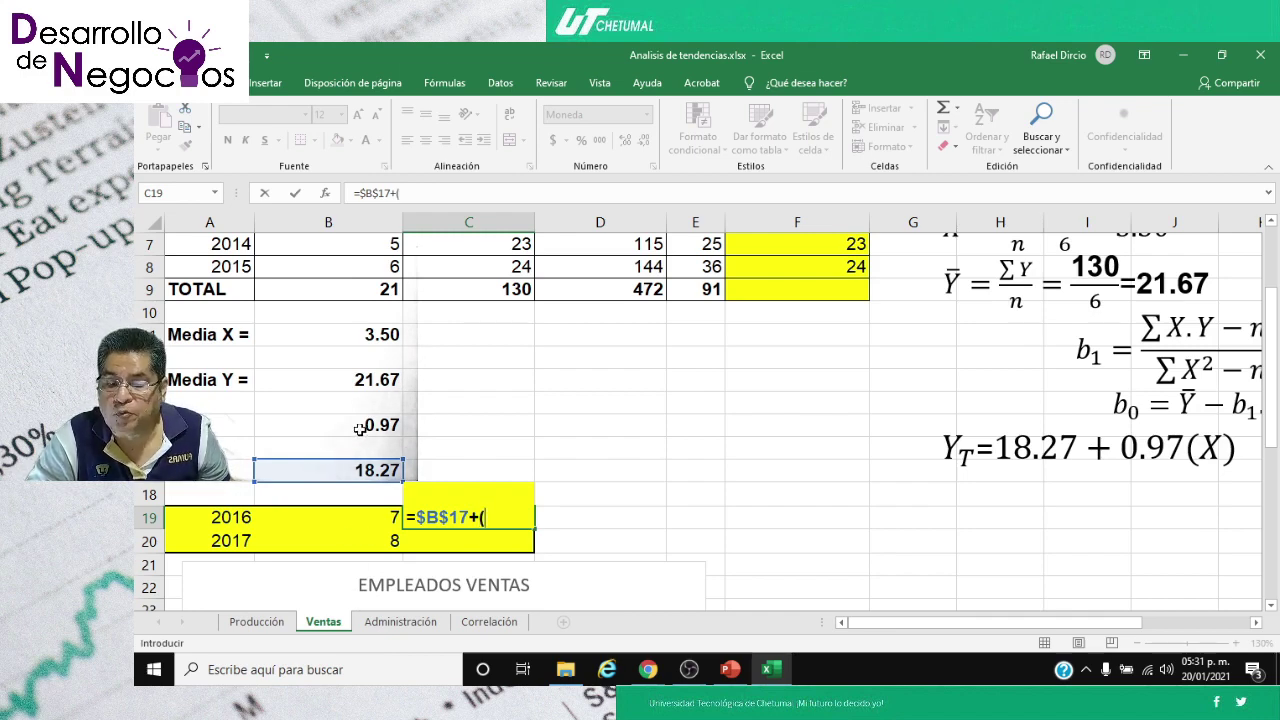
pyautogui.click(359, 426)
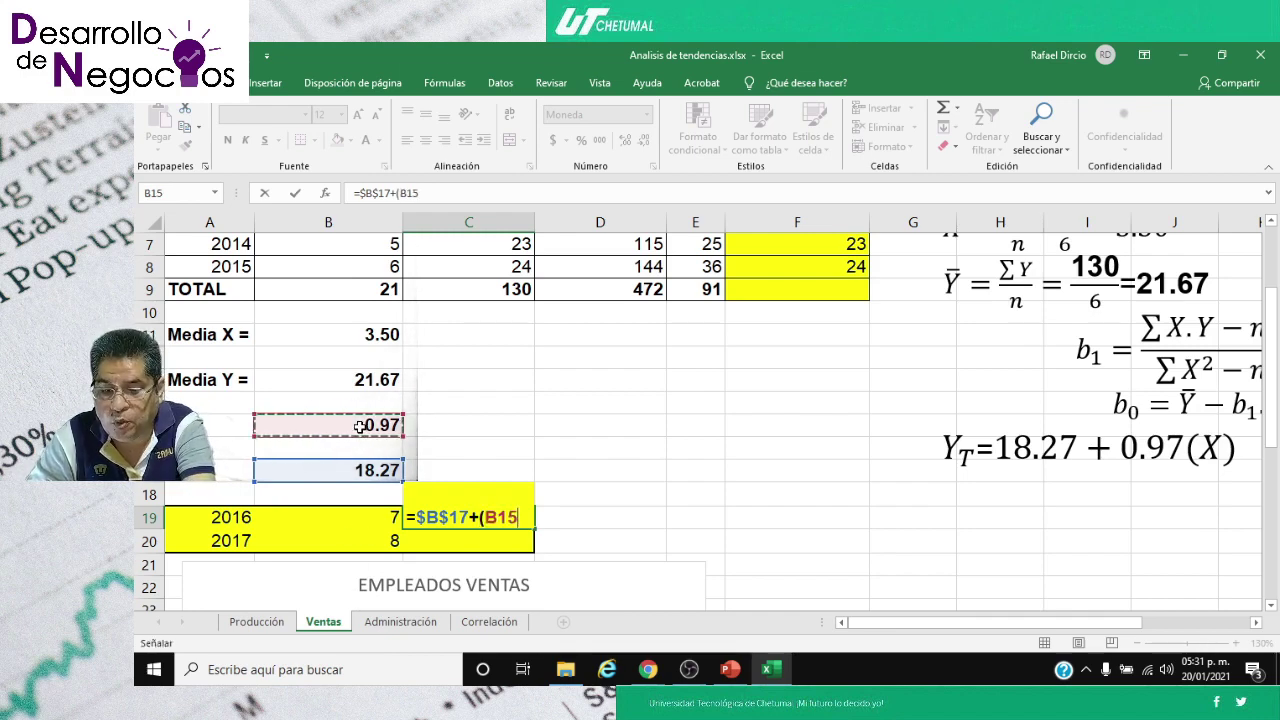
pyautogui.press('F4')
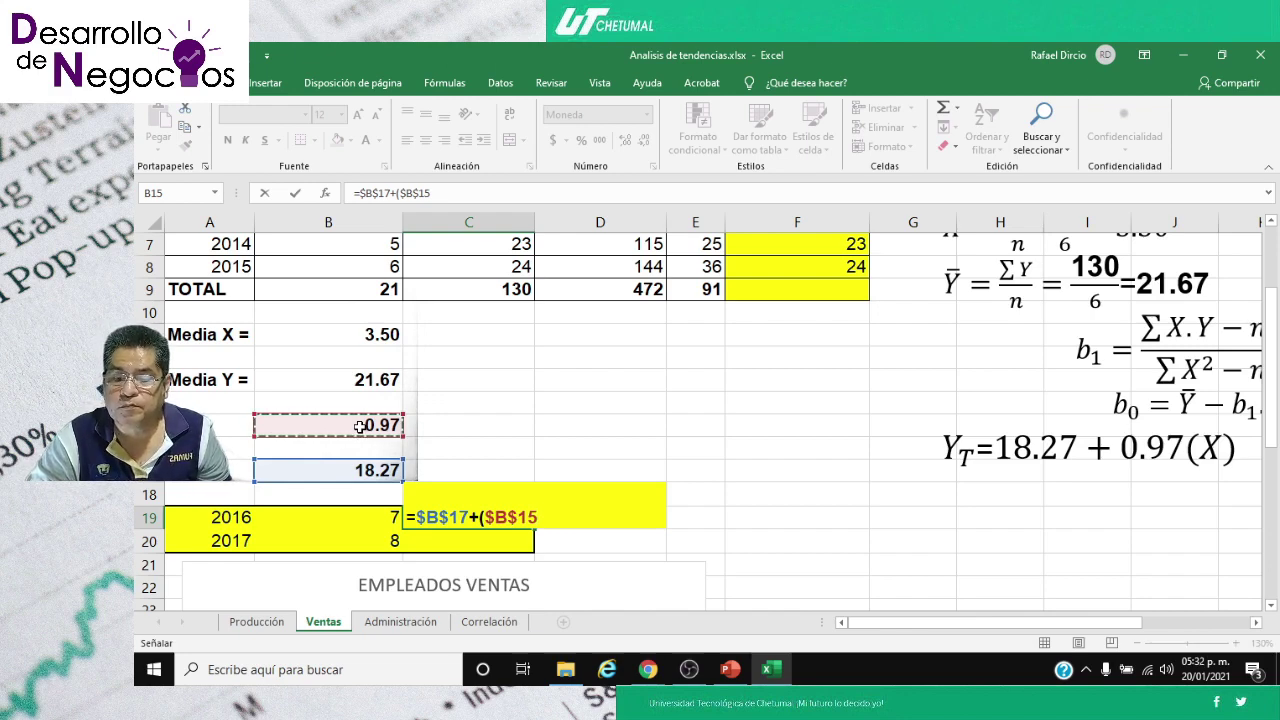
pyautogui.write('*')
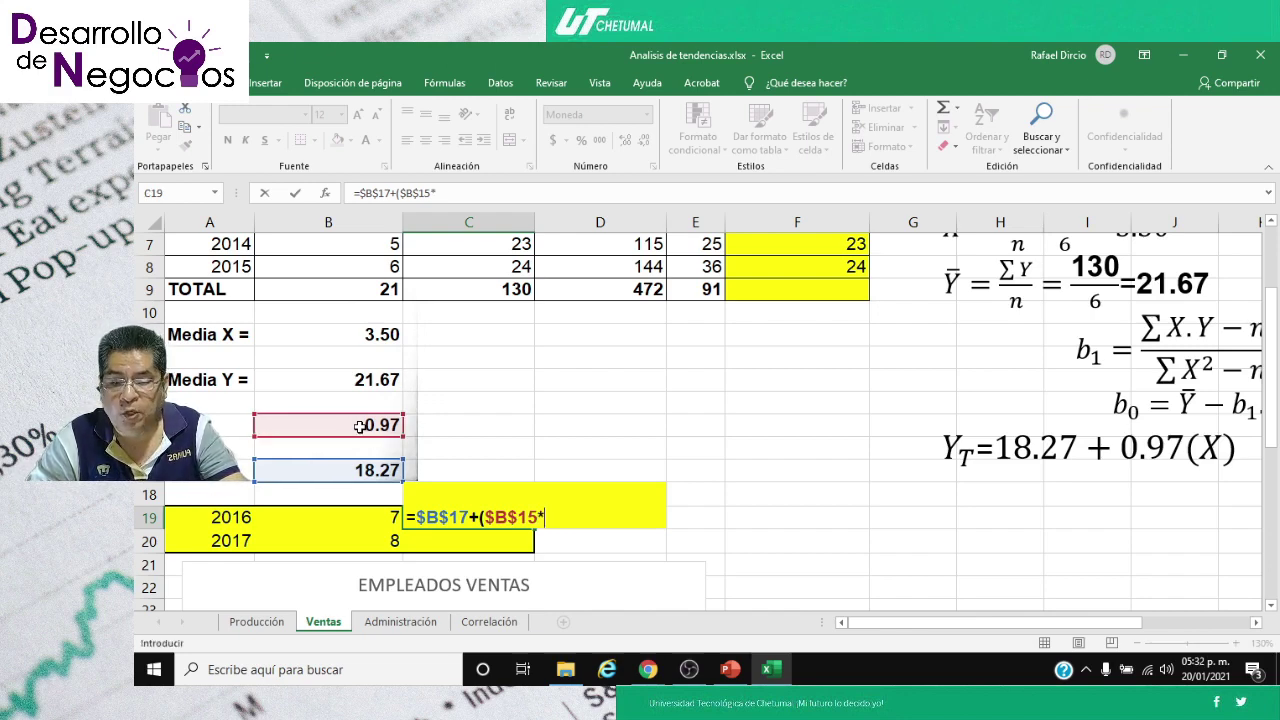
pyautogui.press('Left')
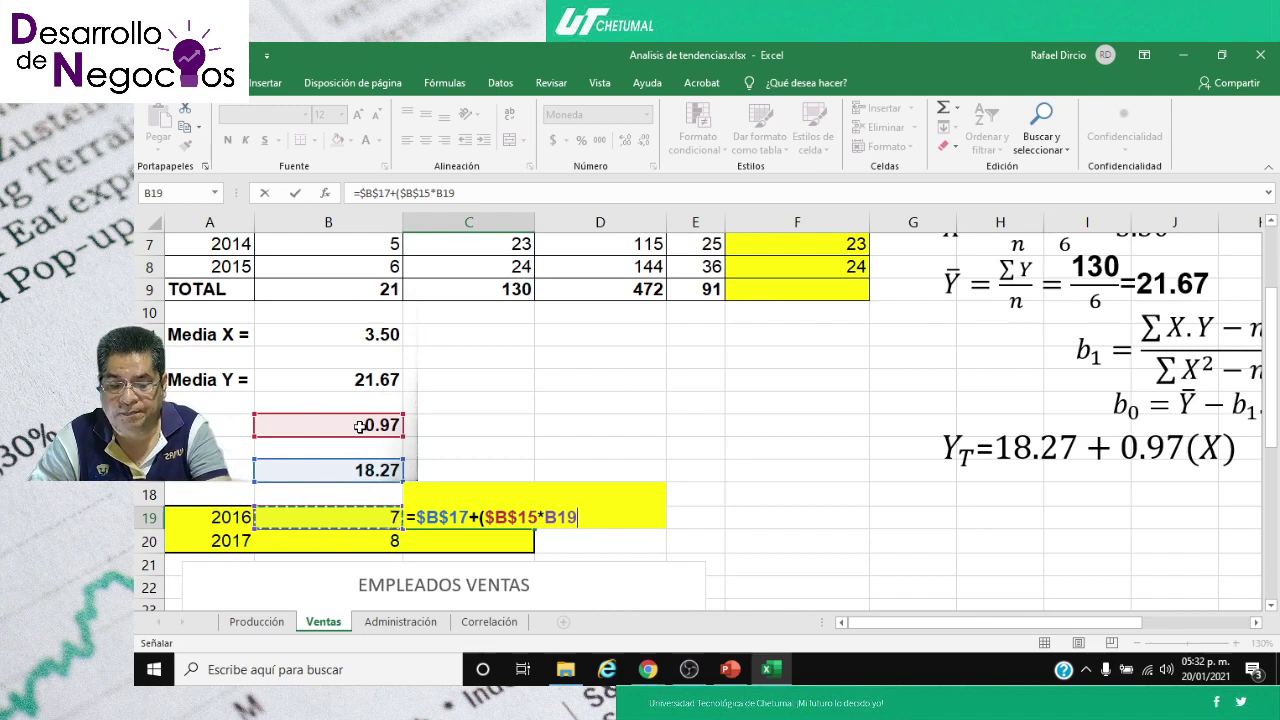
pyautogui.write(')')
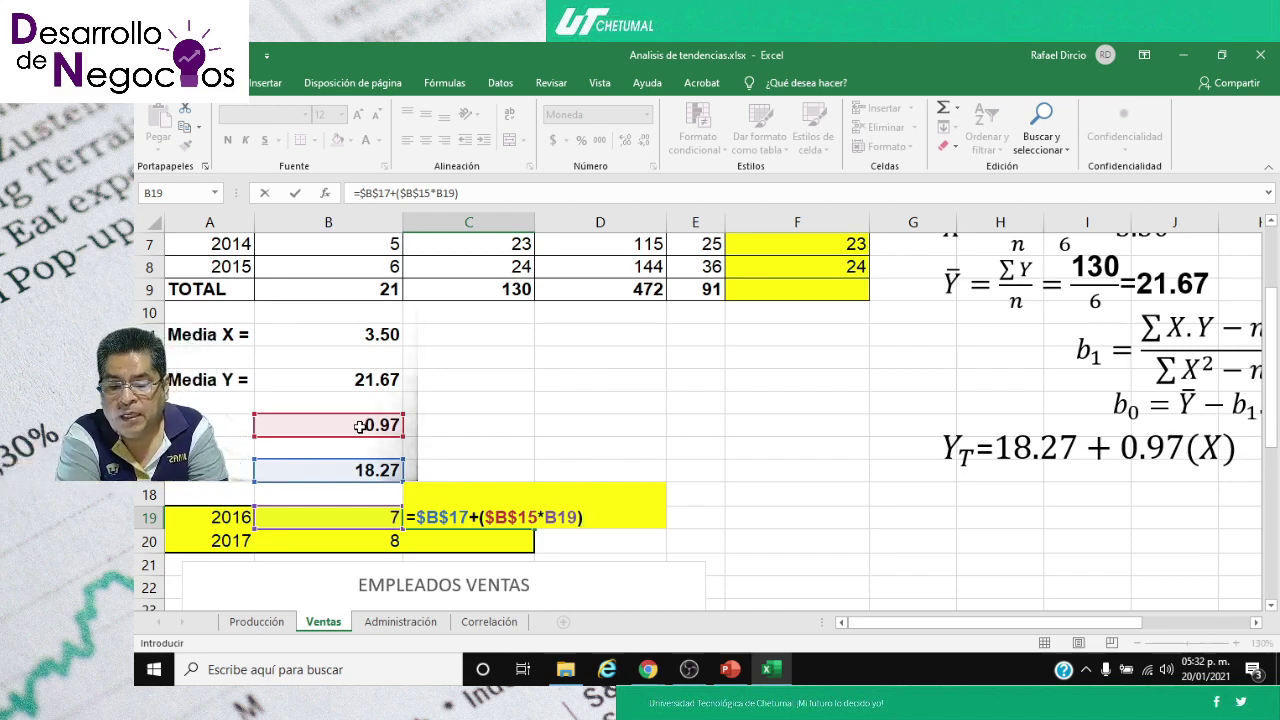
pyautogui.press('Return')
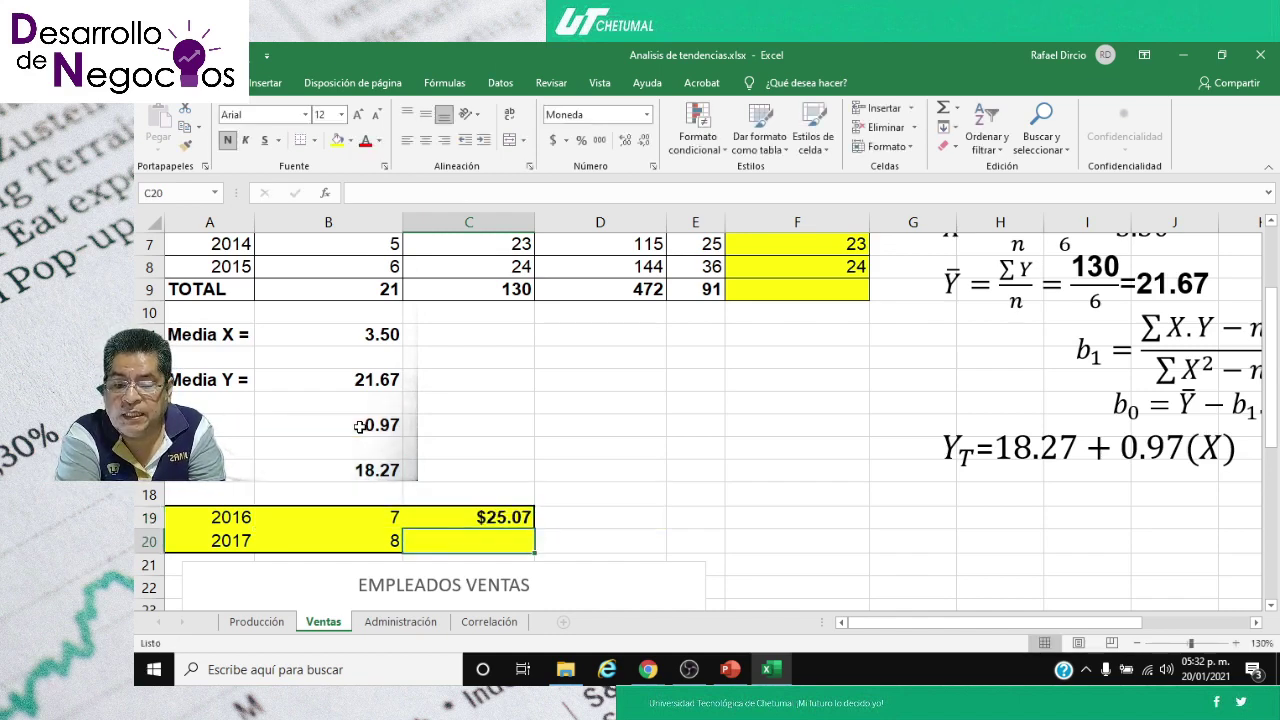
# - Copy the 2016 forecast formula from C19 into C20 for the 2017 forecast
pyautogui.press('Up')
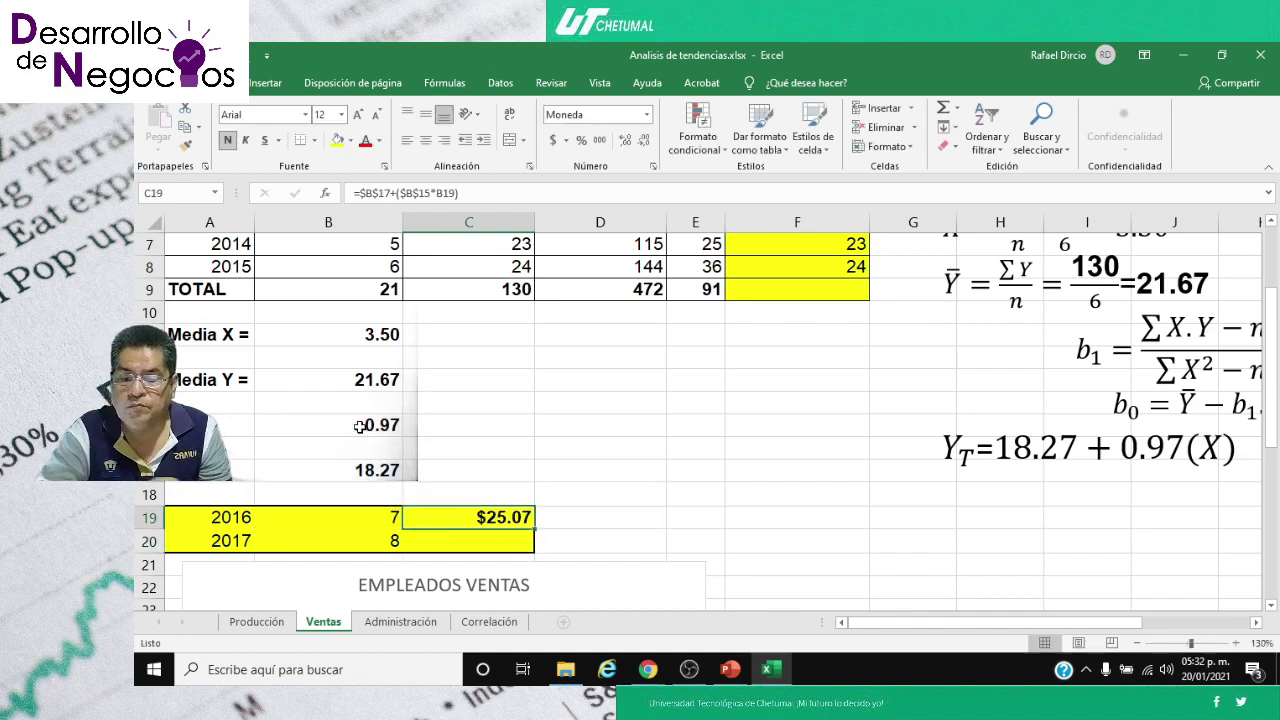
pyautogui.hotkey('ctrl', 'c')
pyautogui.press('Down')
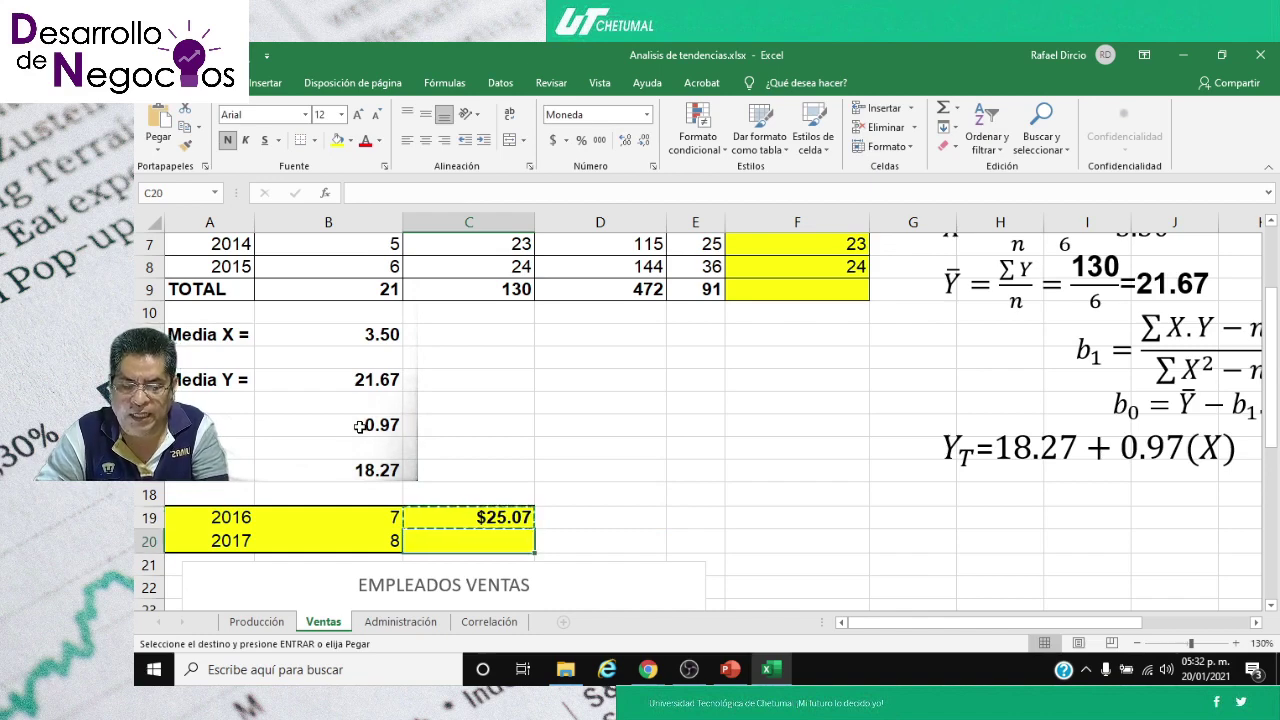
pyautogui.press('Return')
# - Format the forecasts in C19:C20 as Number with 0 decimal places
pyautogui.scroll(-1, 359, 427)
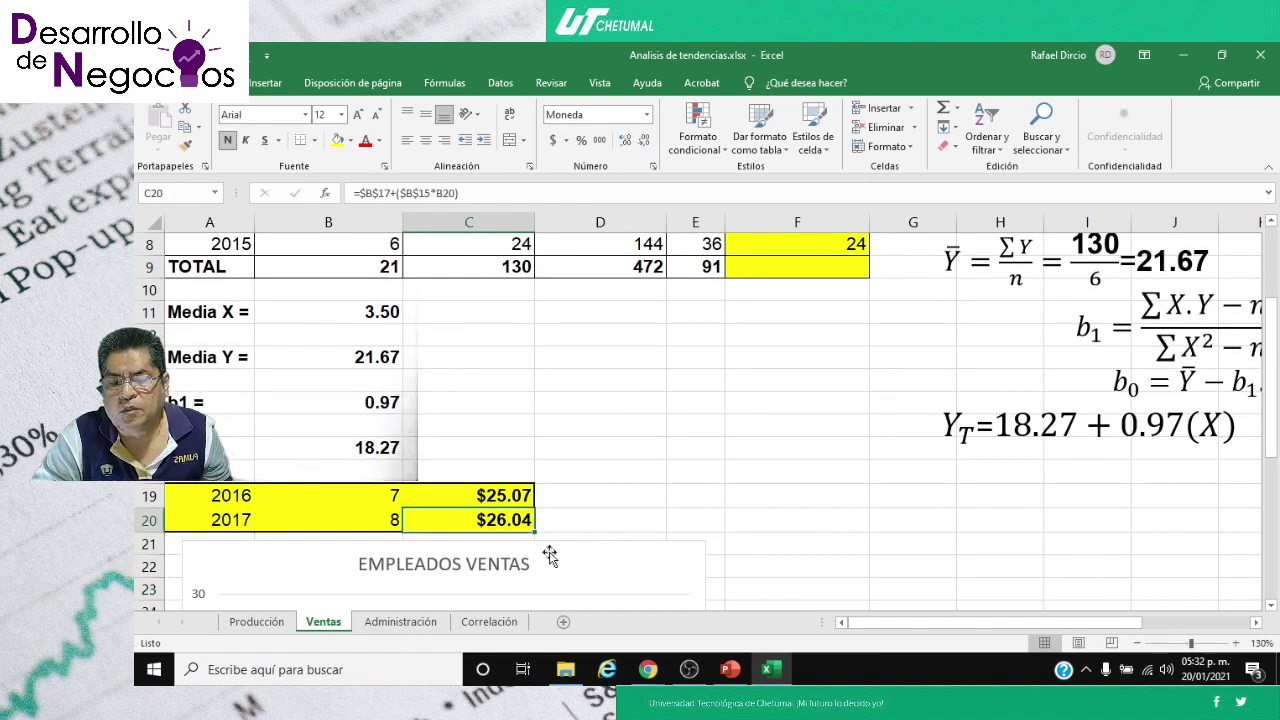
pyautogui.moveTo(477, 495); pyautogui.dragTo(477, 517)
pyautogui.rightClick(476, 516)
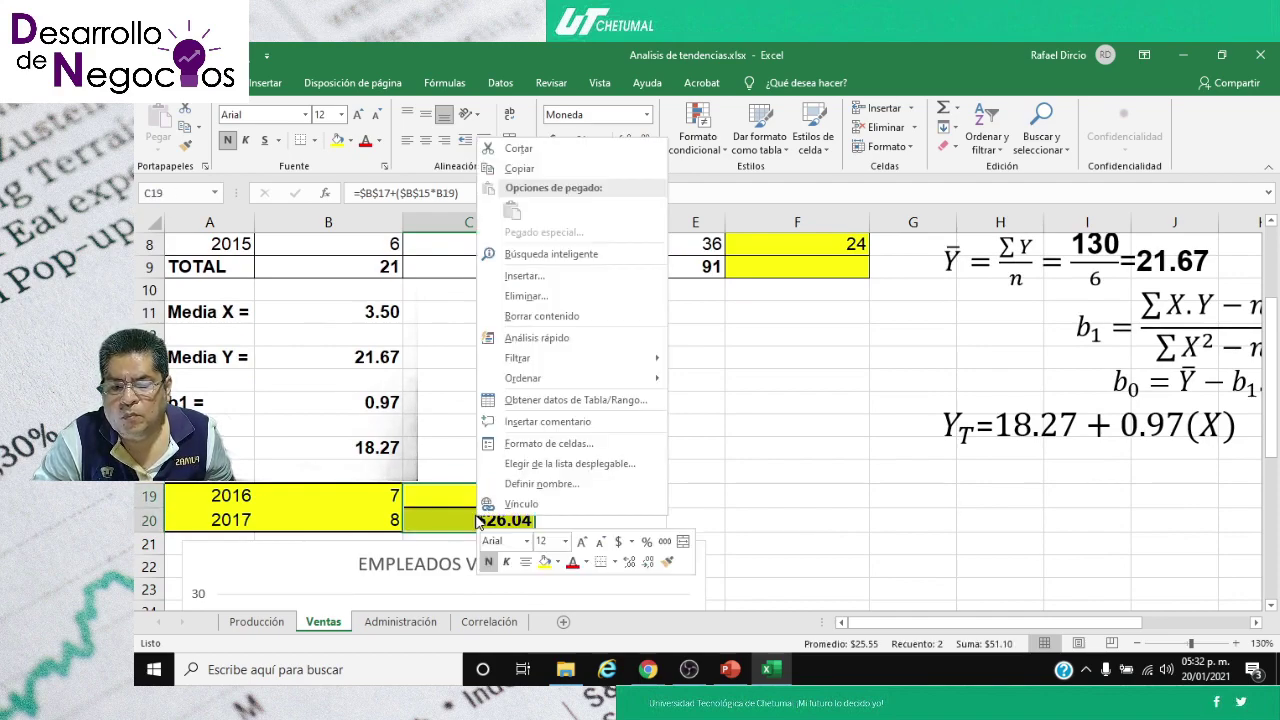
pyautogui.click(538, 448)
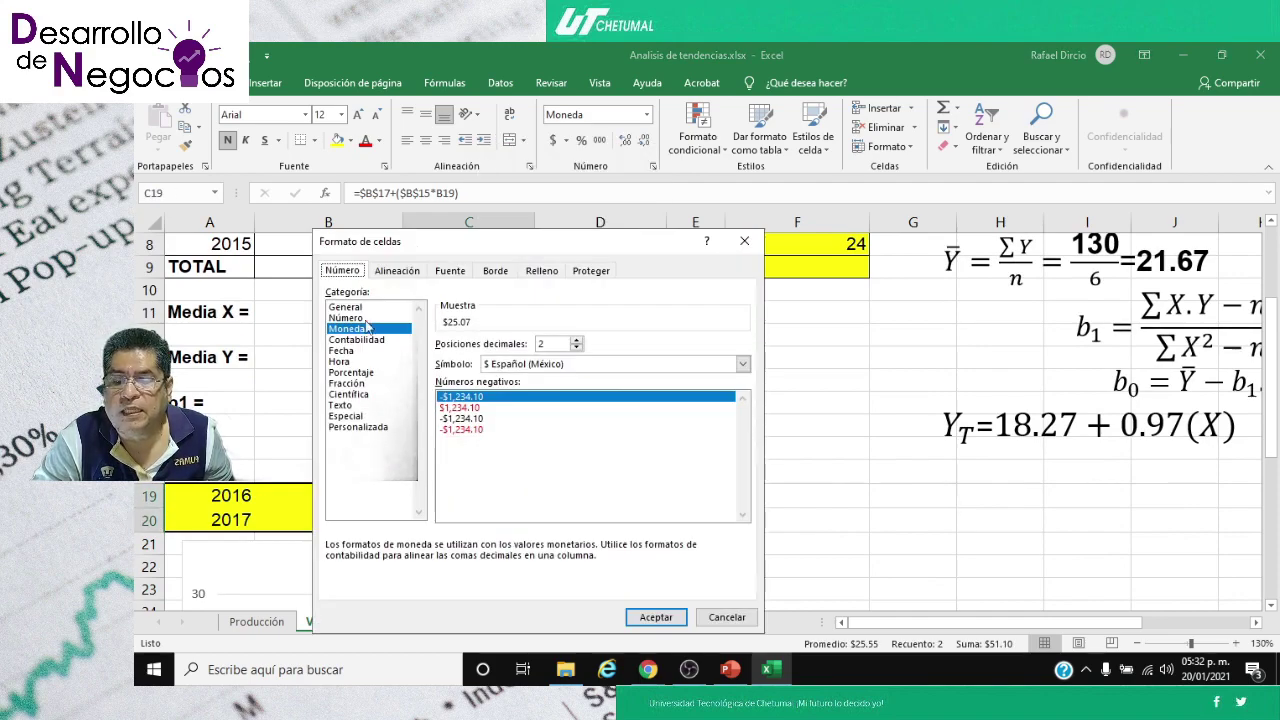
pyautogui.press('Up')
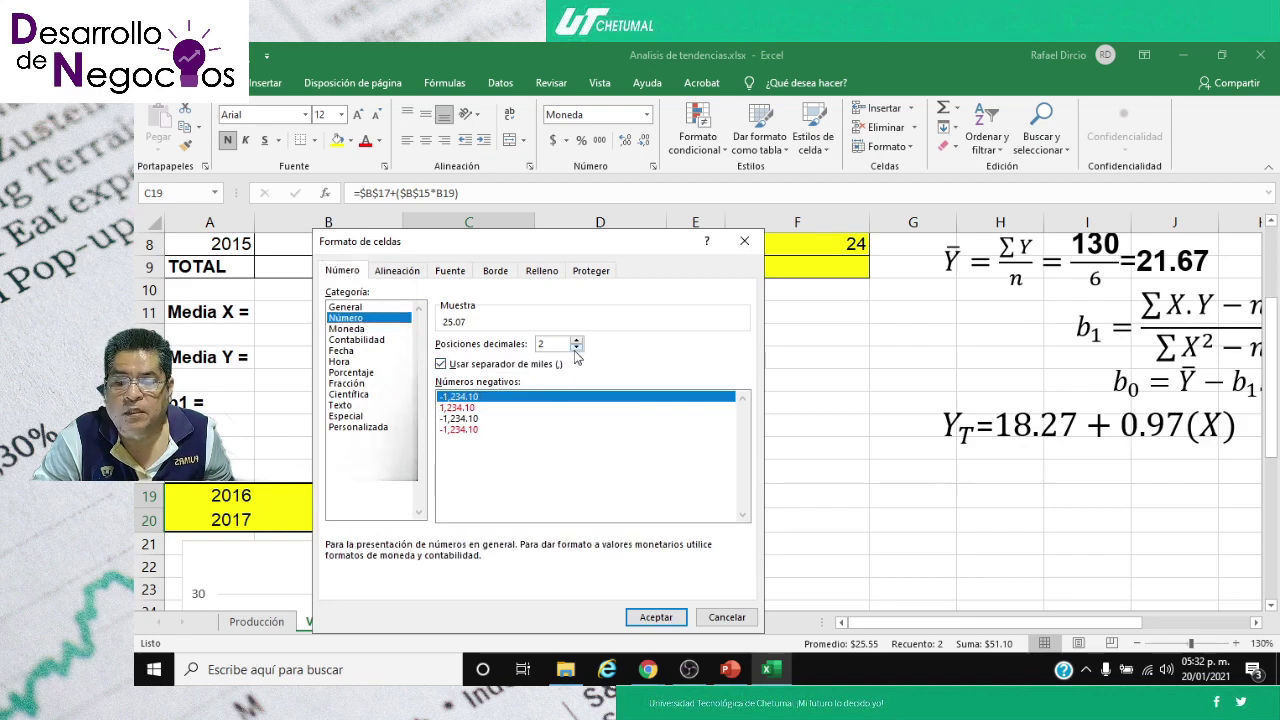
pyautogui.click(576, 347)
pyautogui.click(576, 347)
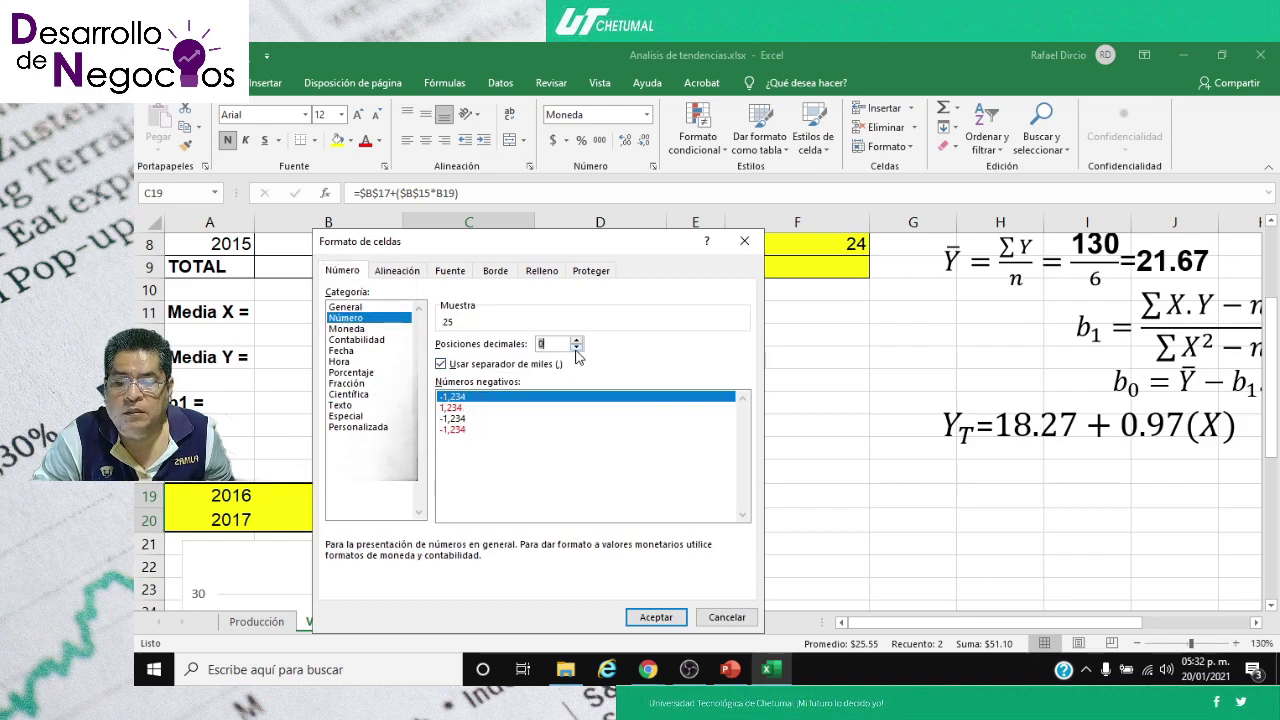
pyautogui.click(656, 617)
# - Remove the border line between C19 and C20 and add a border along the bottom of C20
pyautogui.rightClick(449, 500)
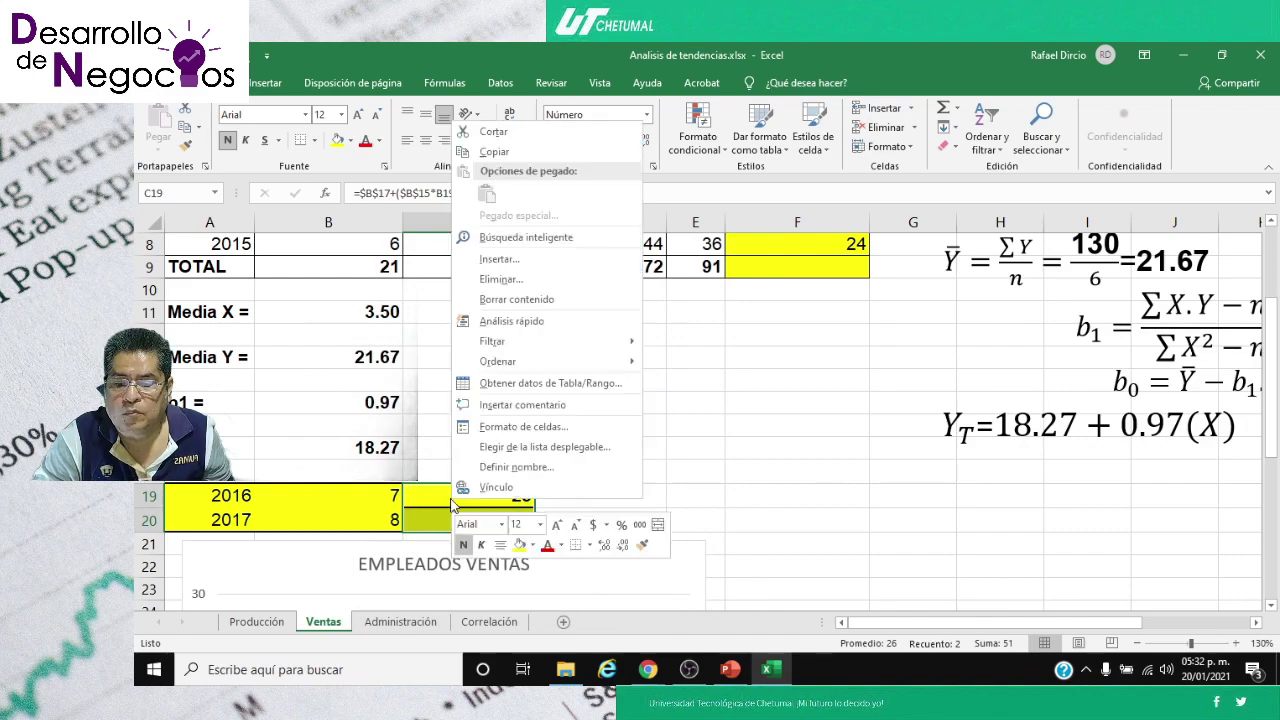
pyautogui.click(516, 427)
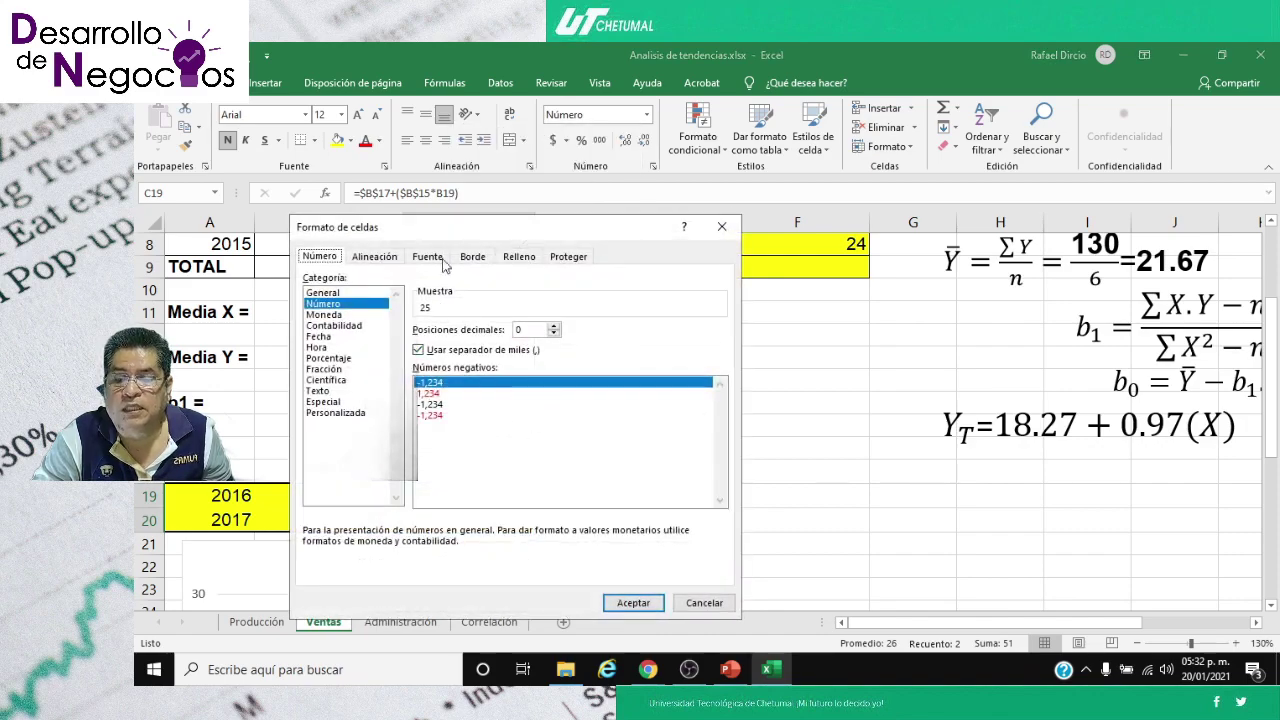
pyautogui.click(473, 257)
pyautogui.click(517, 400)
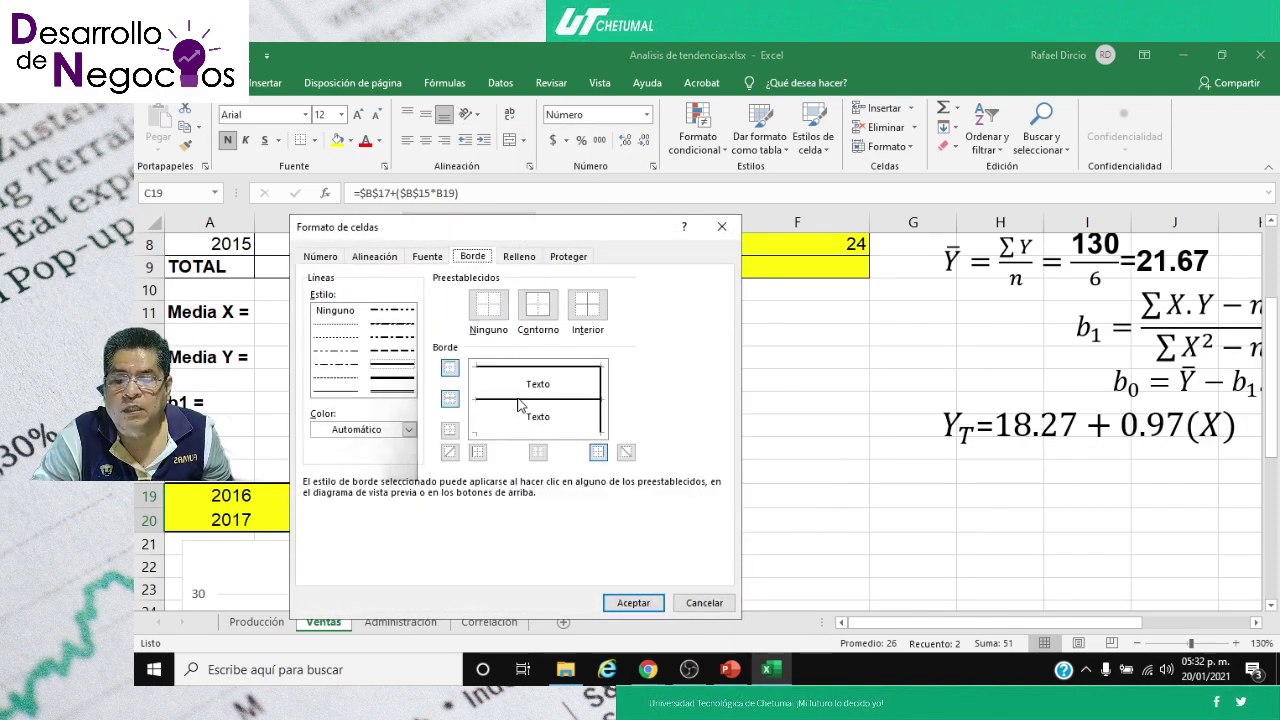
pyautogui.click(519, 400)
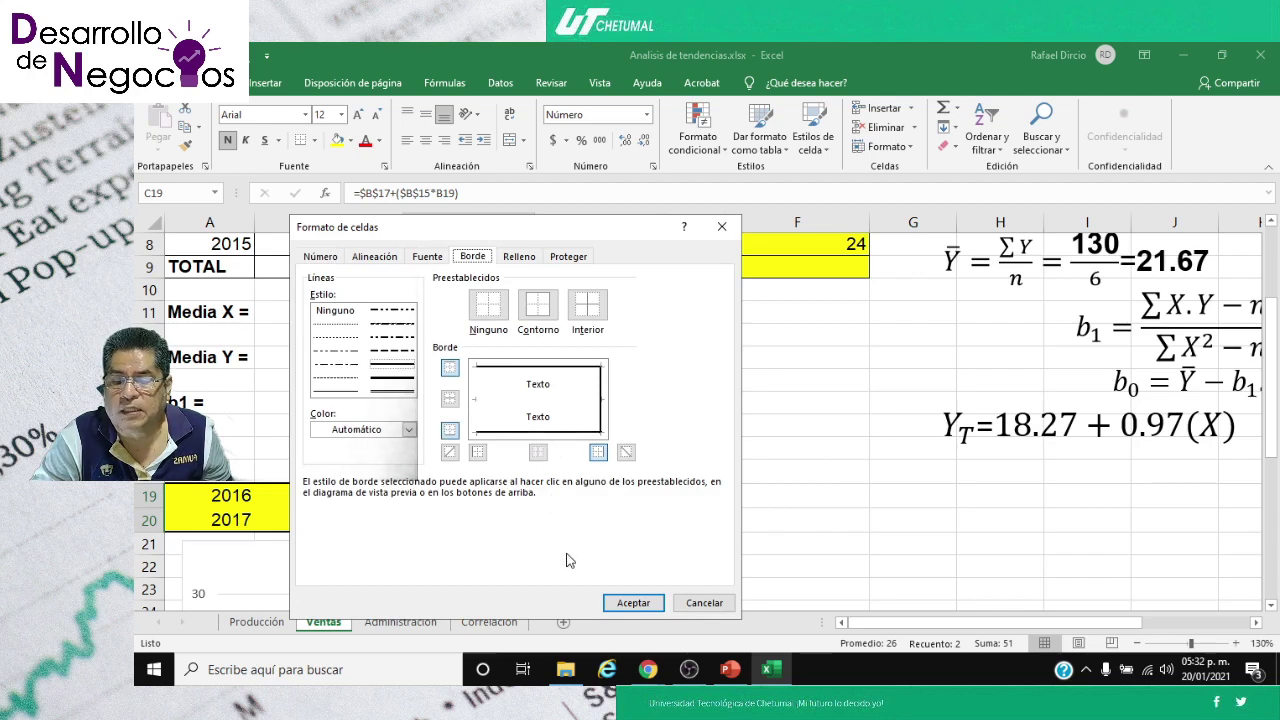
pyautogui.click(633, 602)
pyautogui.click(614, 516)
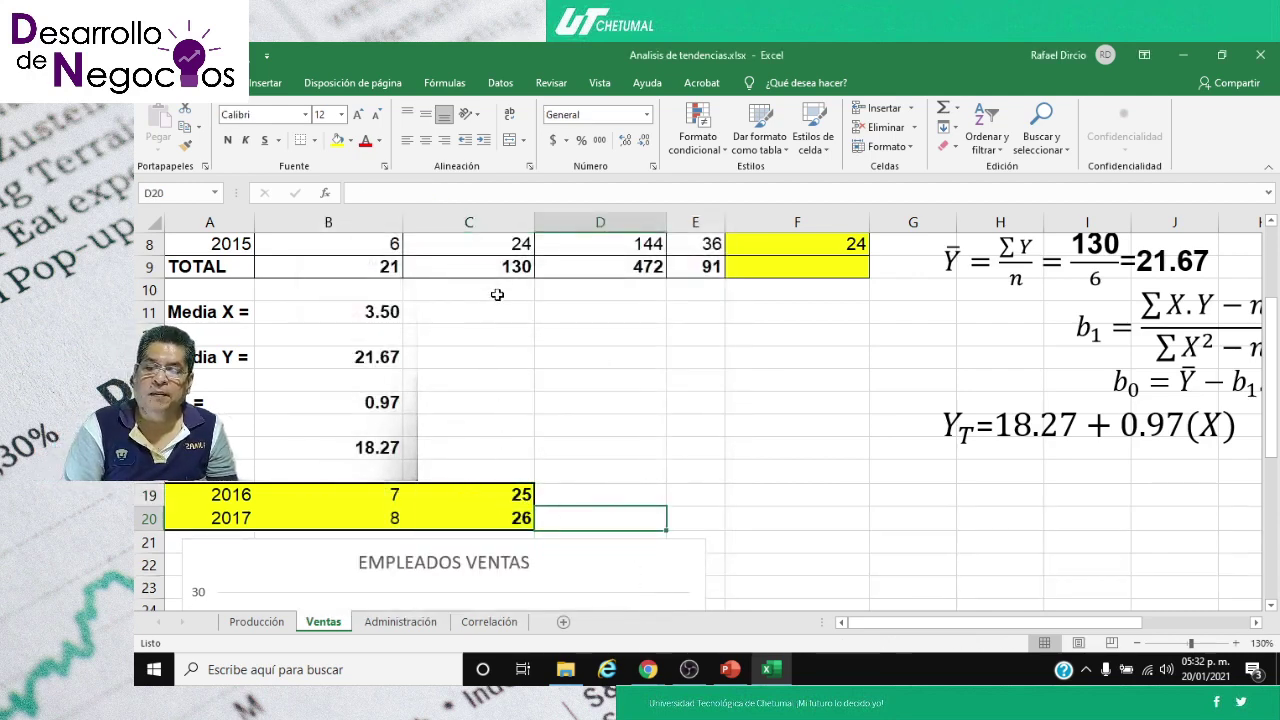
# - Inspect the forecasts in C19 and C20, and compare b1 and b0 with the trendline equation in the EMPLEADOS VENTAS chart and the Ventas table
pyautogui.click(445, 500)
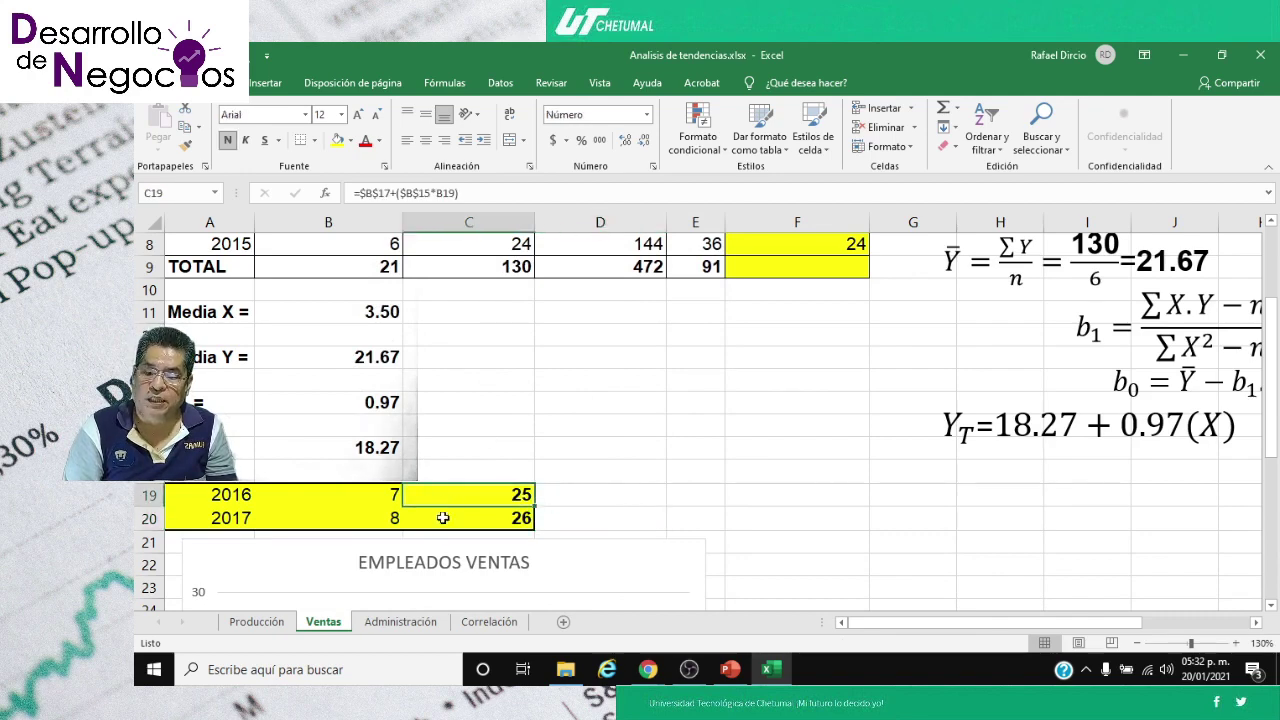
pyautogui.click(456, 518)
pyautogui.scroll(-2, 694, 551)
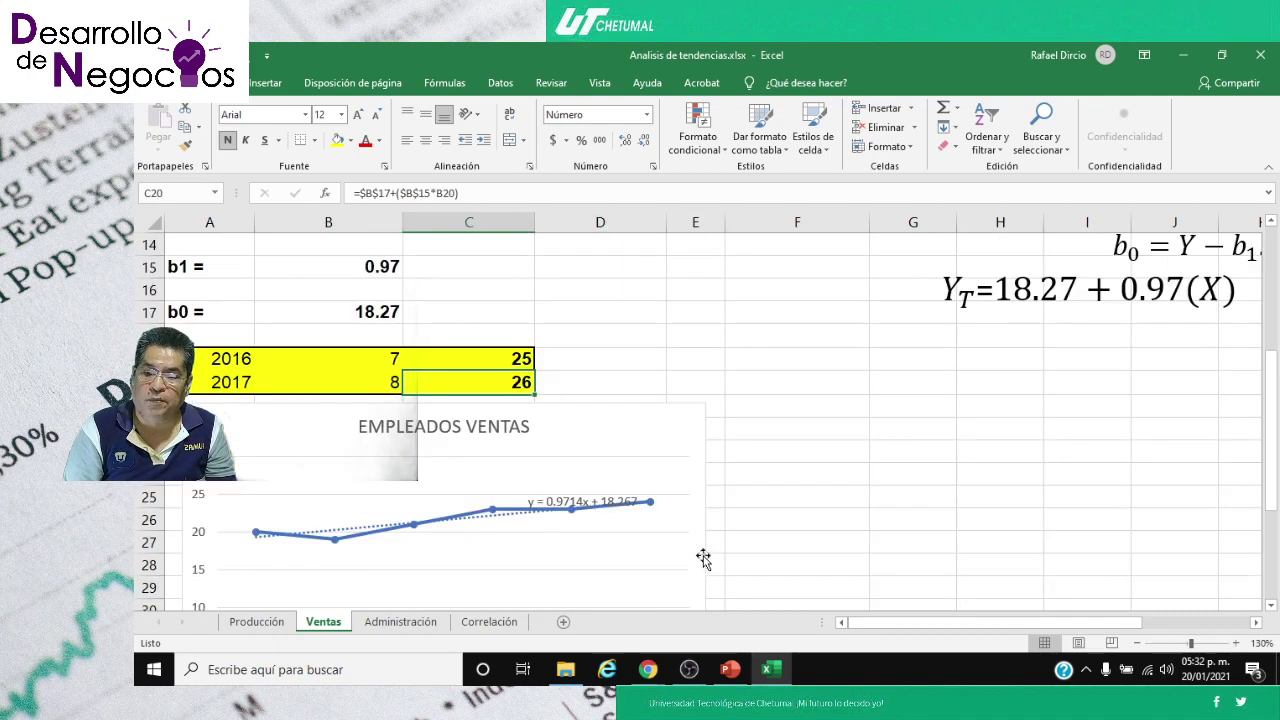
pyautogui.scroll(-1, 701, 558)
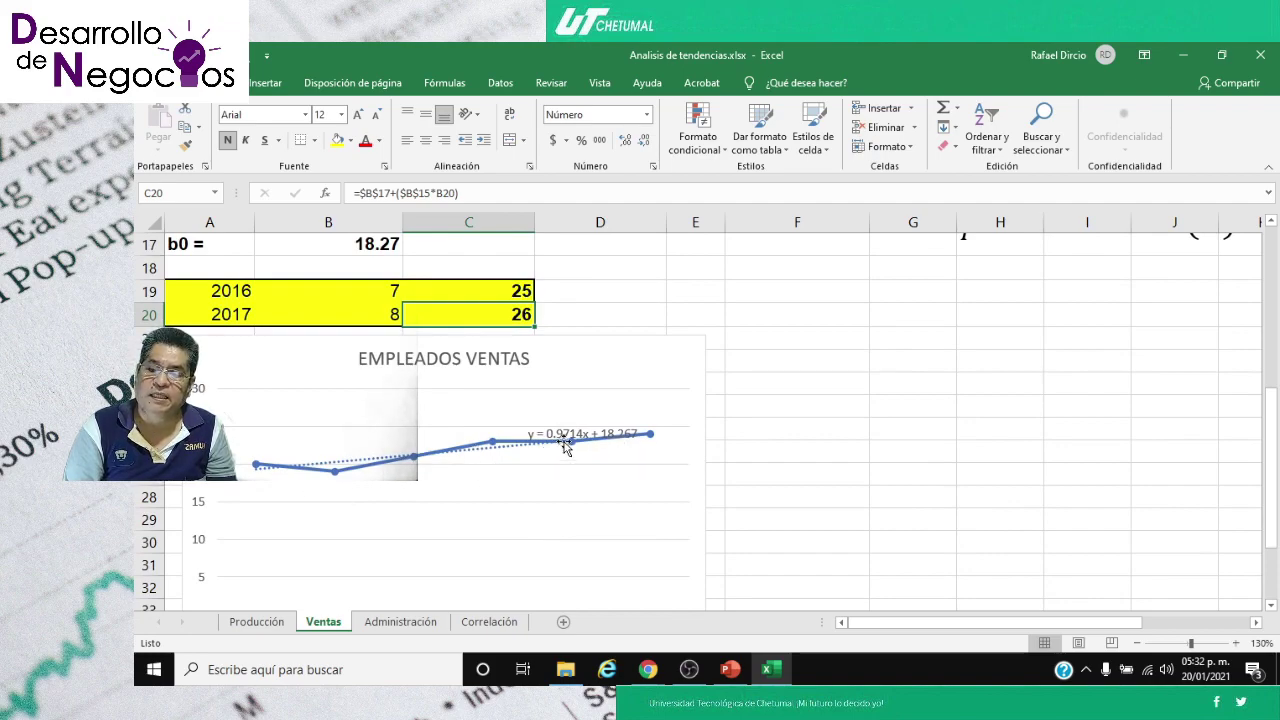
pyautogui.scroll(1, 558, 442)
pyautogui.scroll(3, 558, 442)
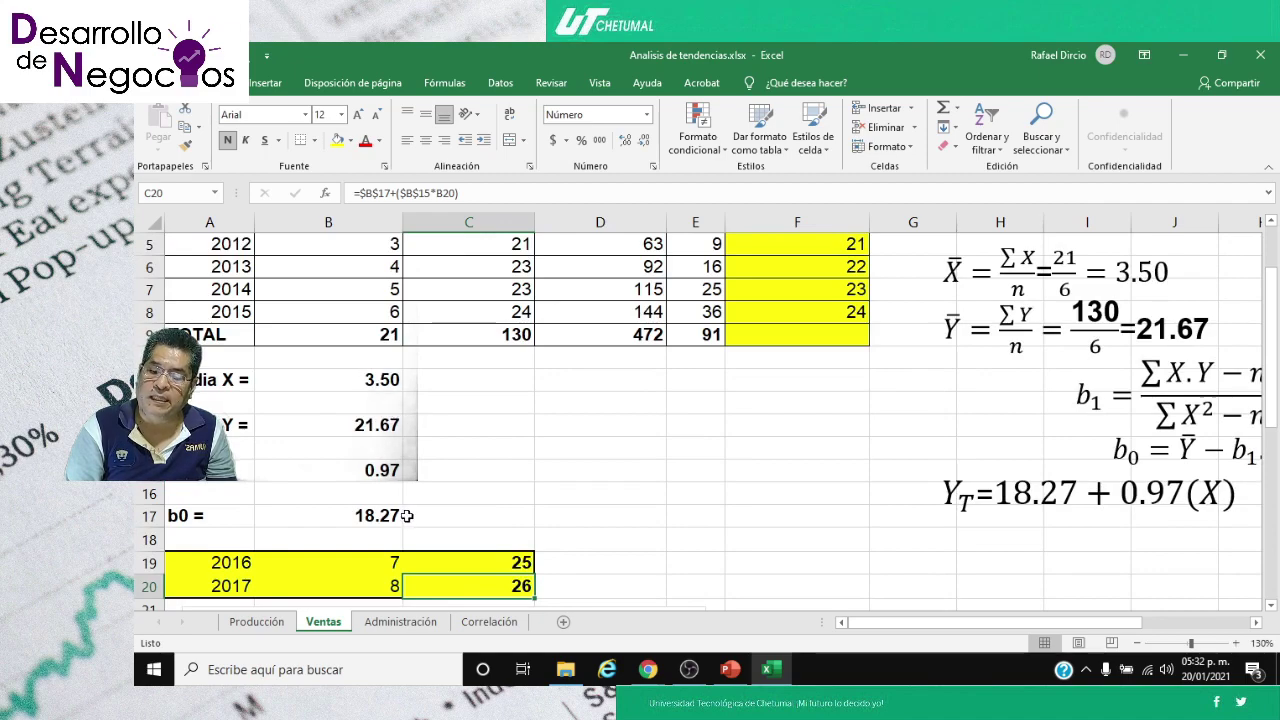
pyautogui.scroll(-2, 410, 515)
pyautogui.scroll(-1, 493, 494)
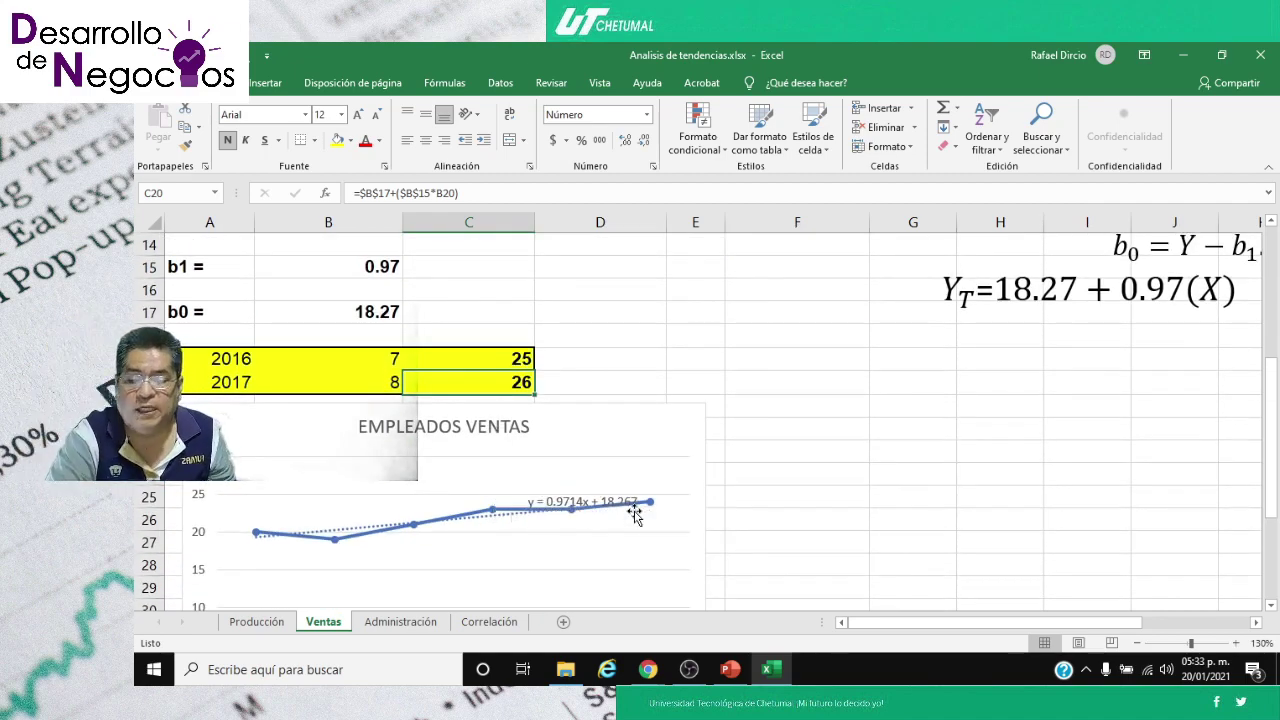
pyautogui.scroll(-1, 634, 513)
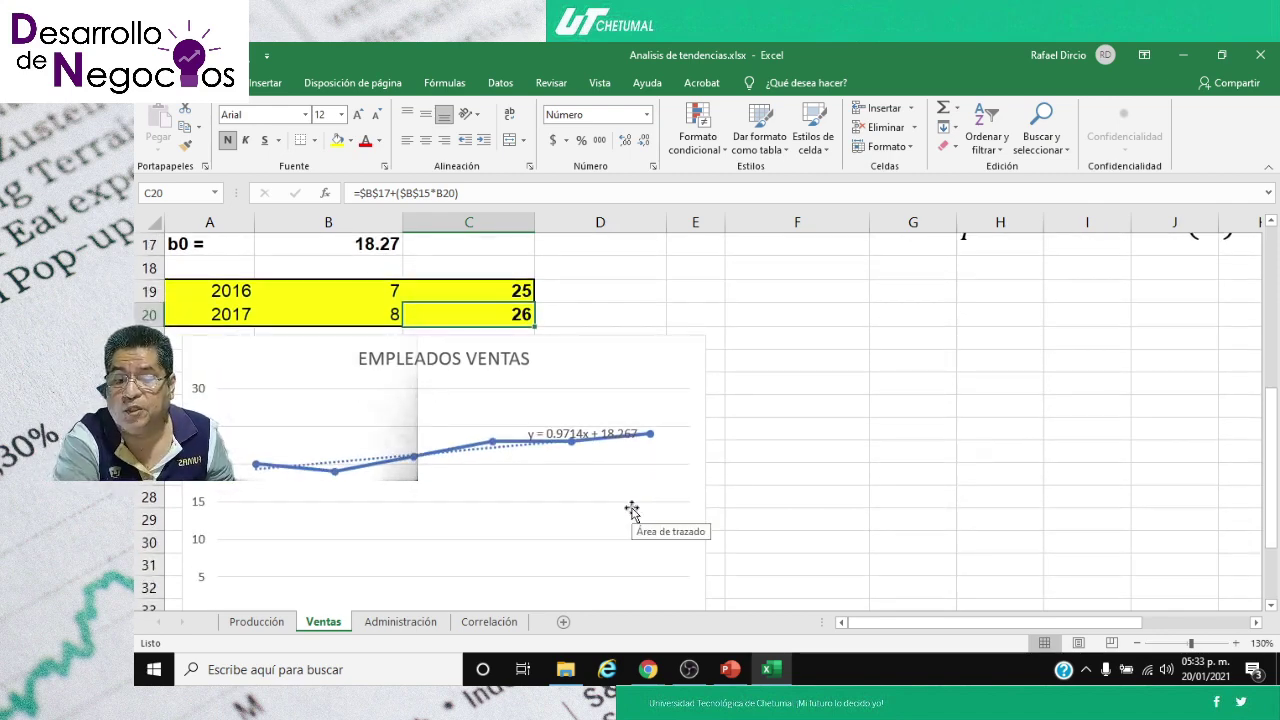
pyautogui.scroll(-1, 628, 515)
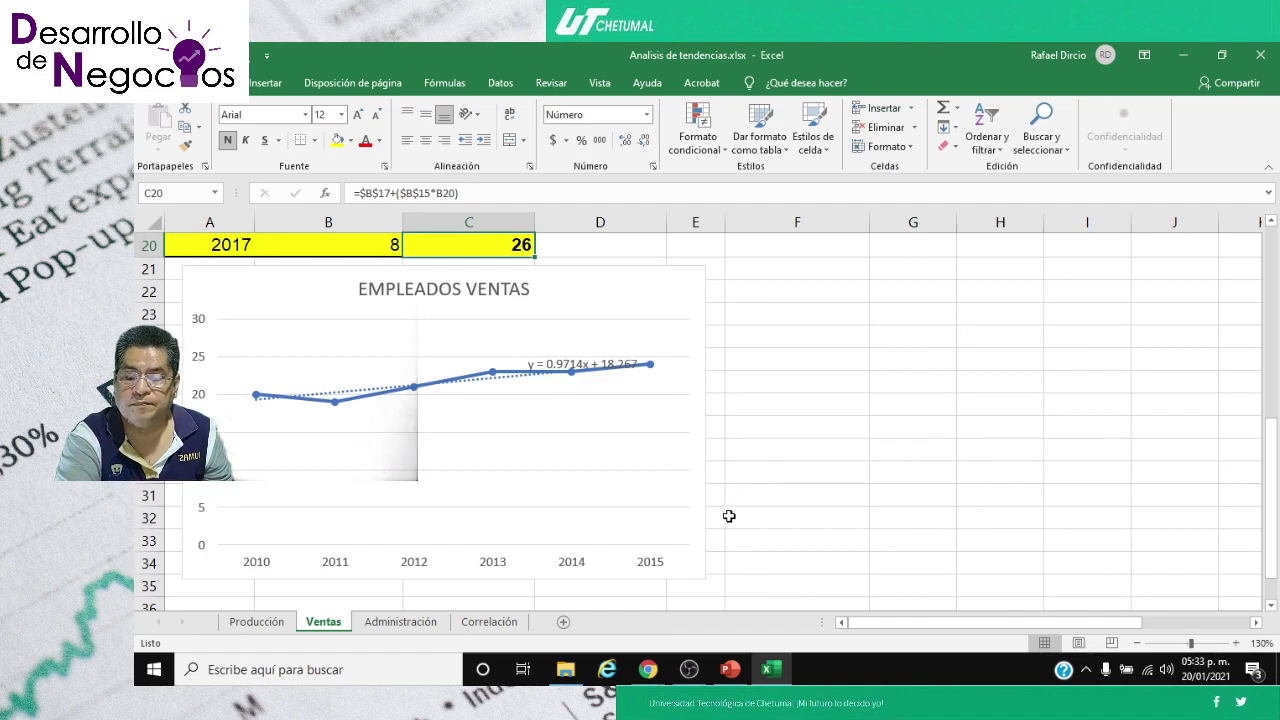
pyautogui.scroll(3, 716, 479)
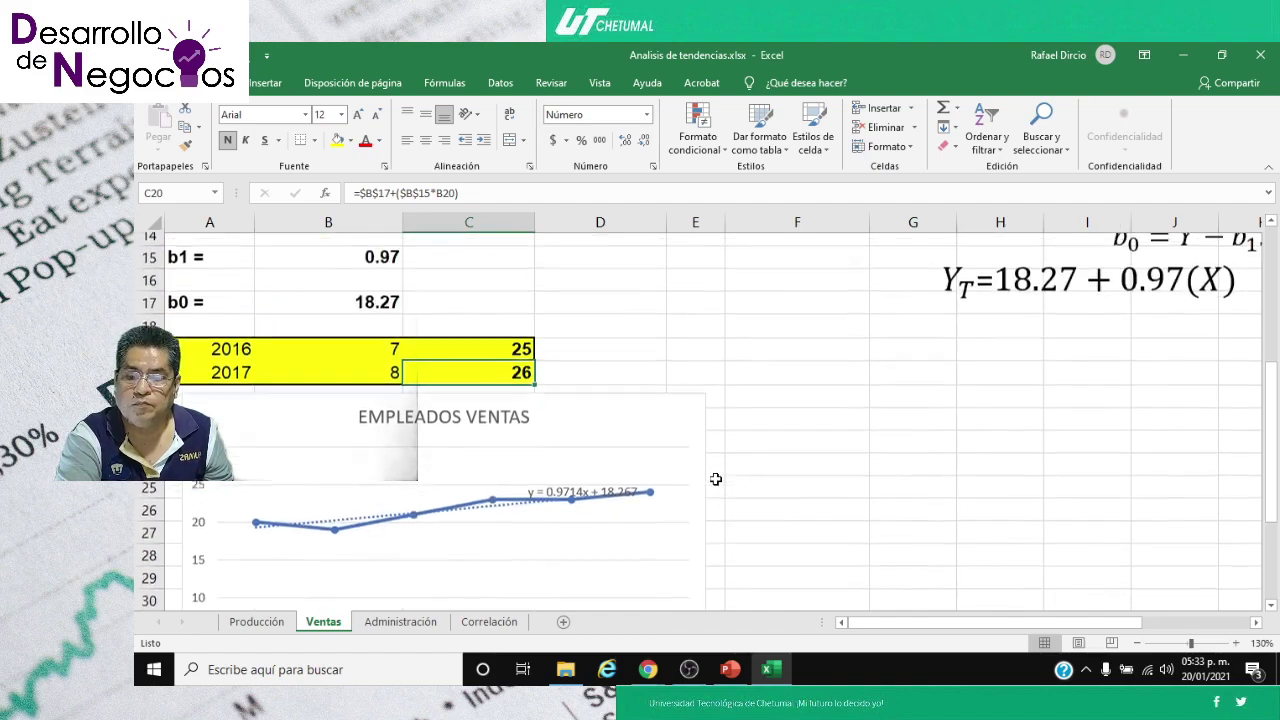
pyautogui.scroll(3, 716, 479)
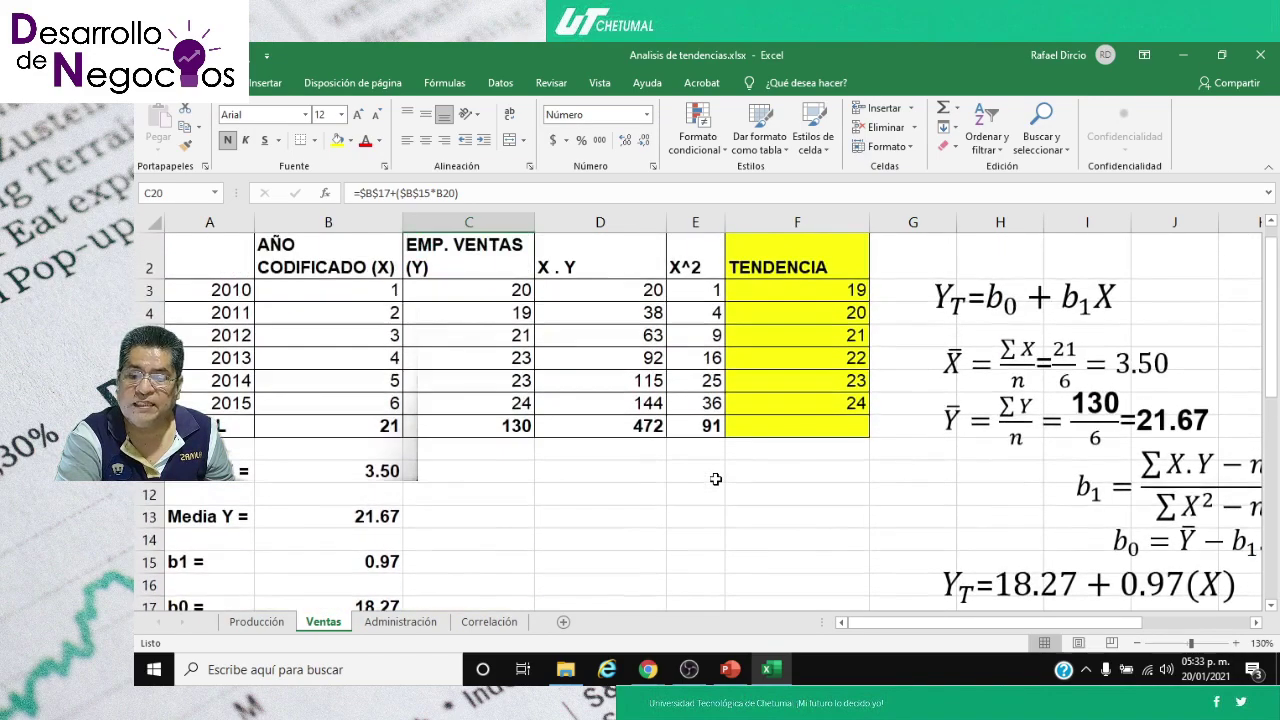
pyautogui.scroll(-5, 524, 358)
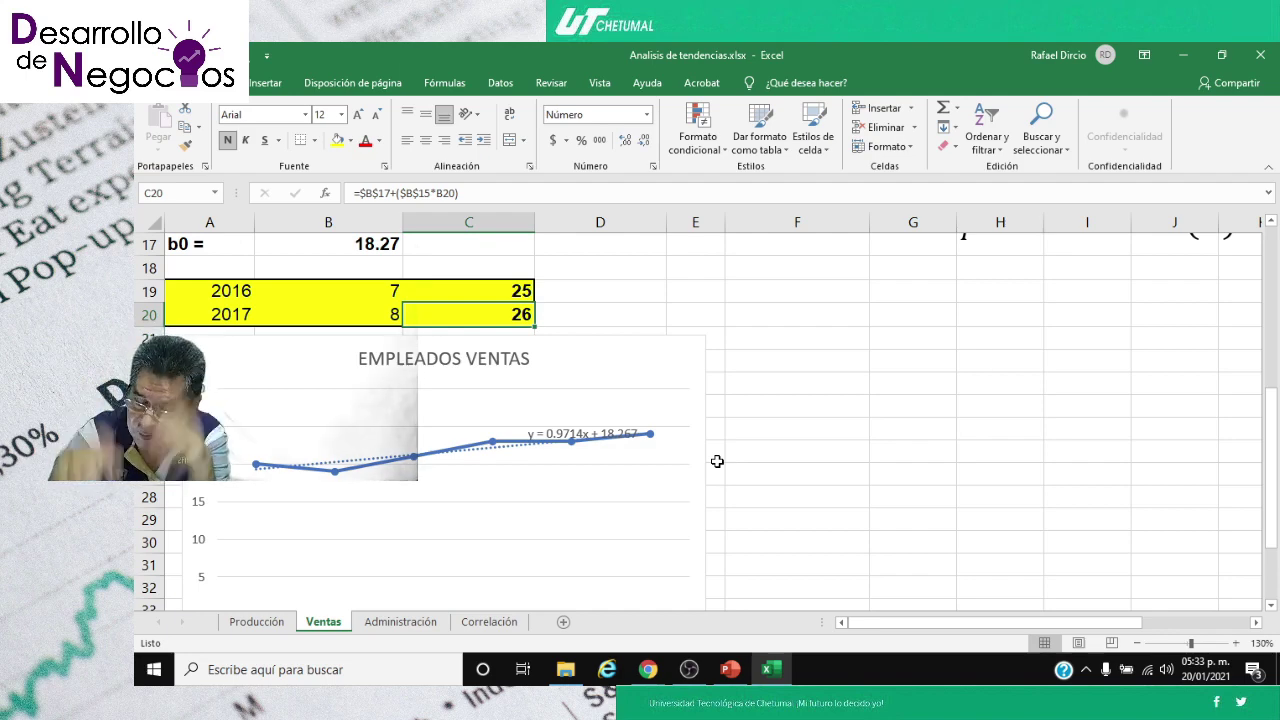
# - Delete the EMPLEADOS VENTAS chart below the forecasts on the Ventas sheet
pyautogui.click(621, 345)
pyautogui.press('Delete')
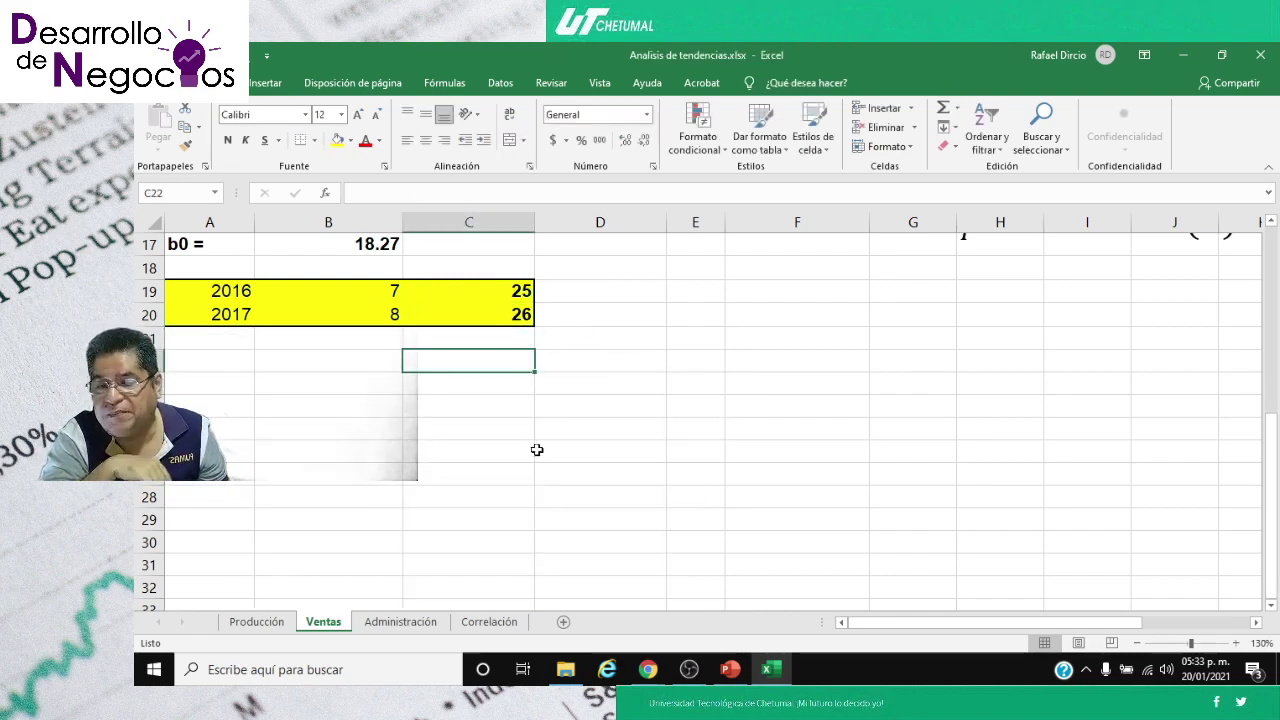
pyautogui.scroll(5, 537, 449)
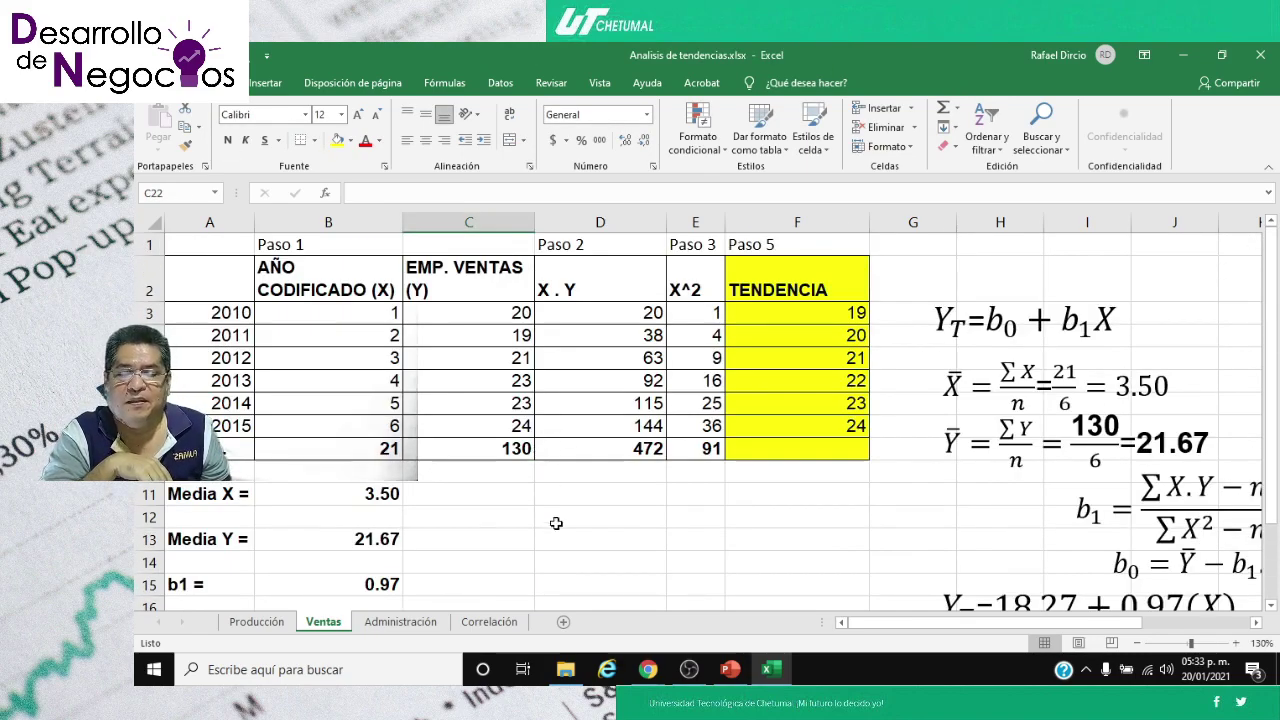
pyautogui.scroll(-3, 390, 561)
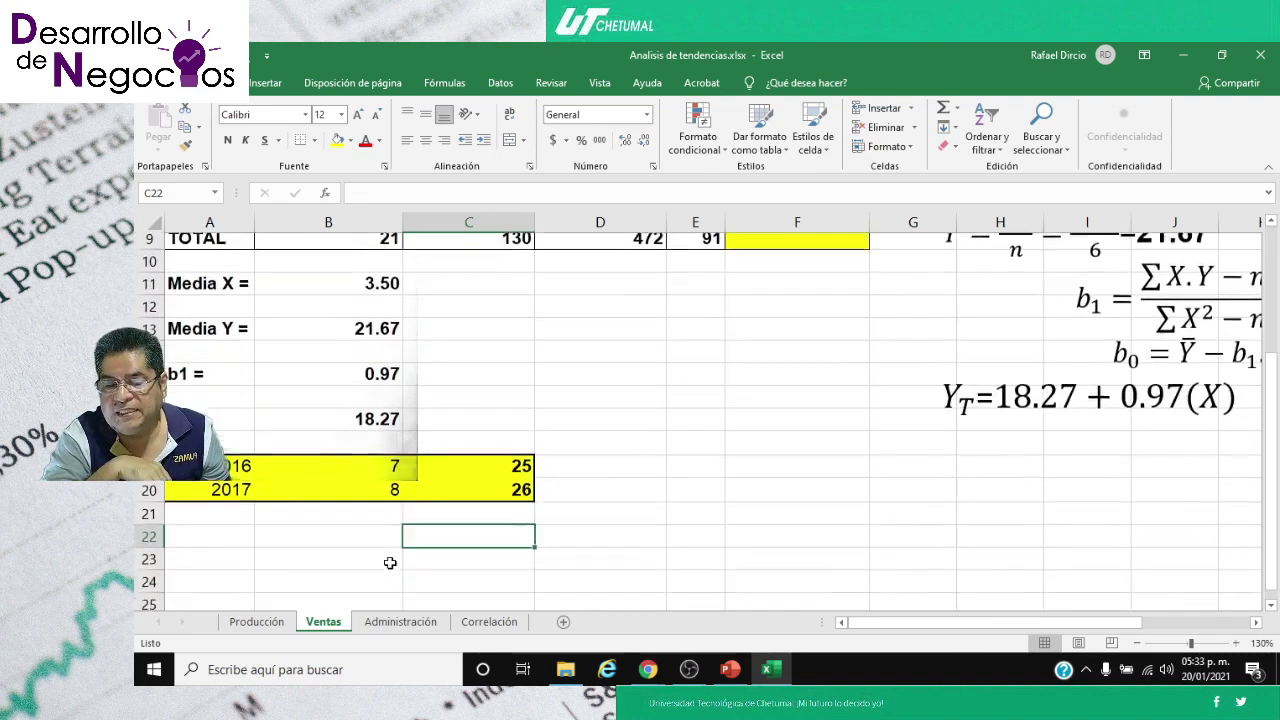
# - Insert a 2D line chart with markers from the years A2:A8, EMP. VENTAS (Y) C2:C8 and TENDENCIA F2:F8
pyautogui.scroll(3, 390, 561)
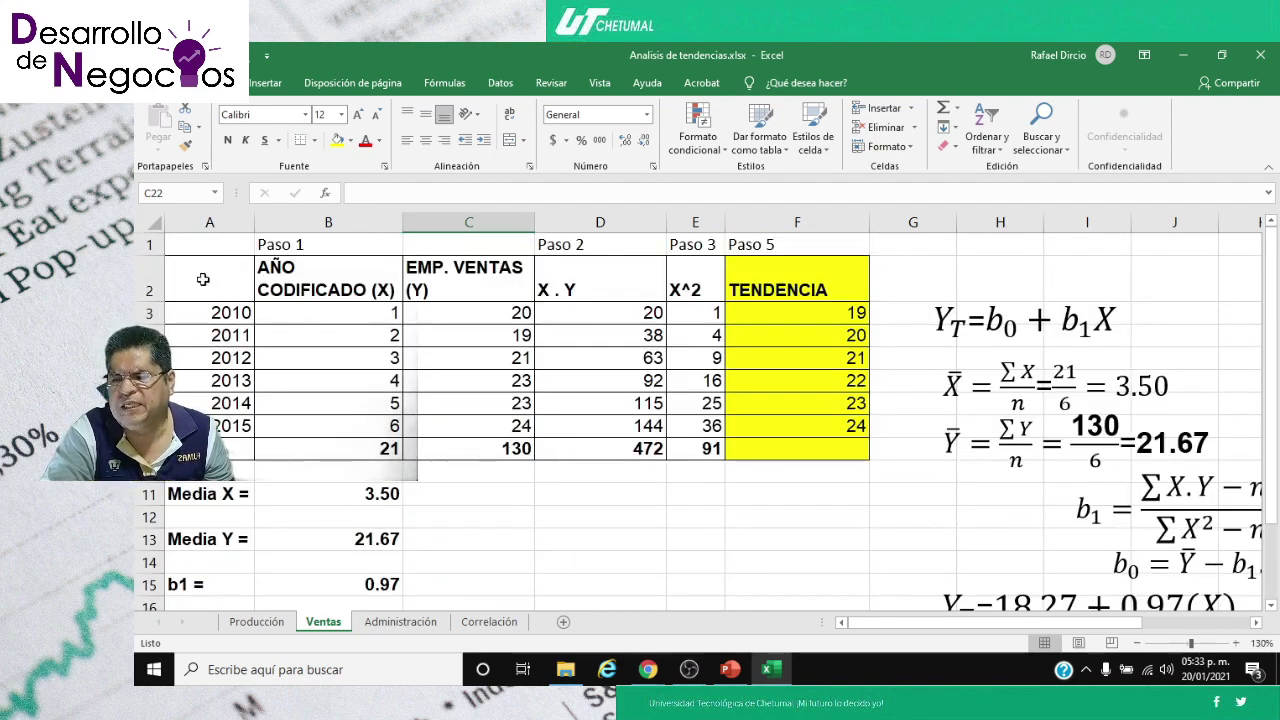
pyautogui.moveTo(214, 270); pyautogui.dragTo(229, 417)
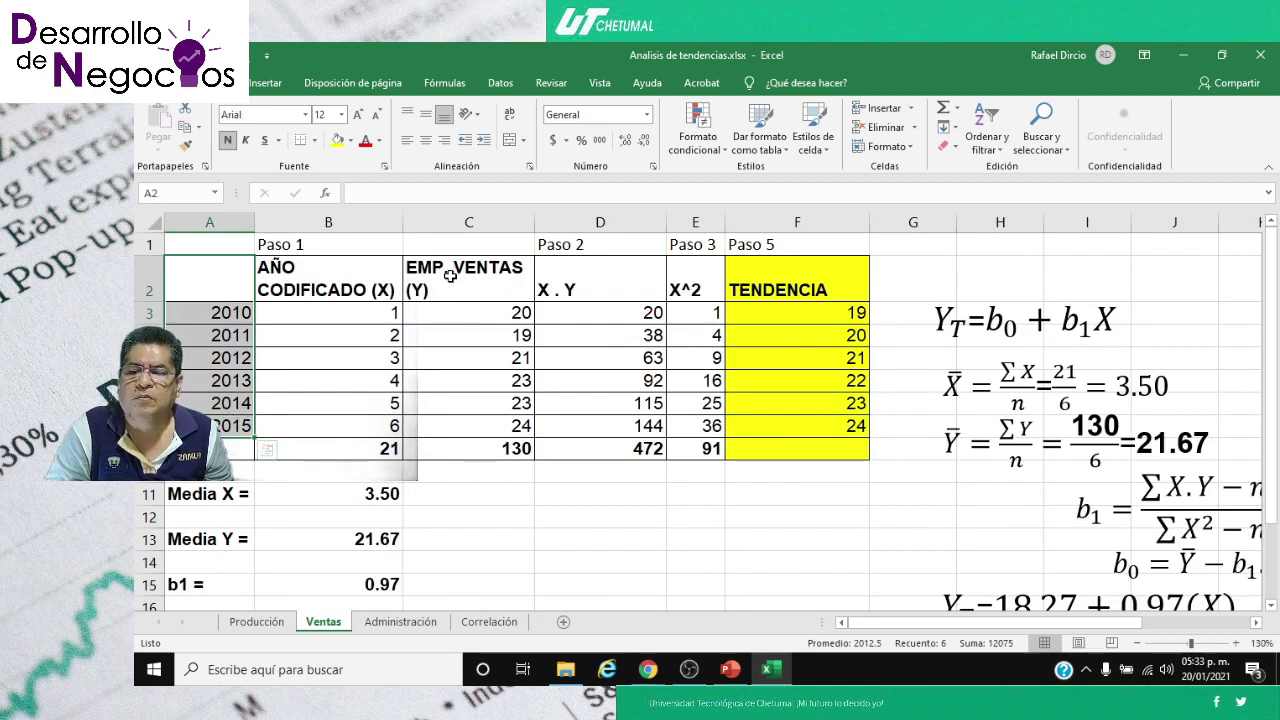
pyautogui.moveTo(451, 265); pyautogui.dragTo(453, 426)
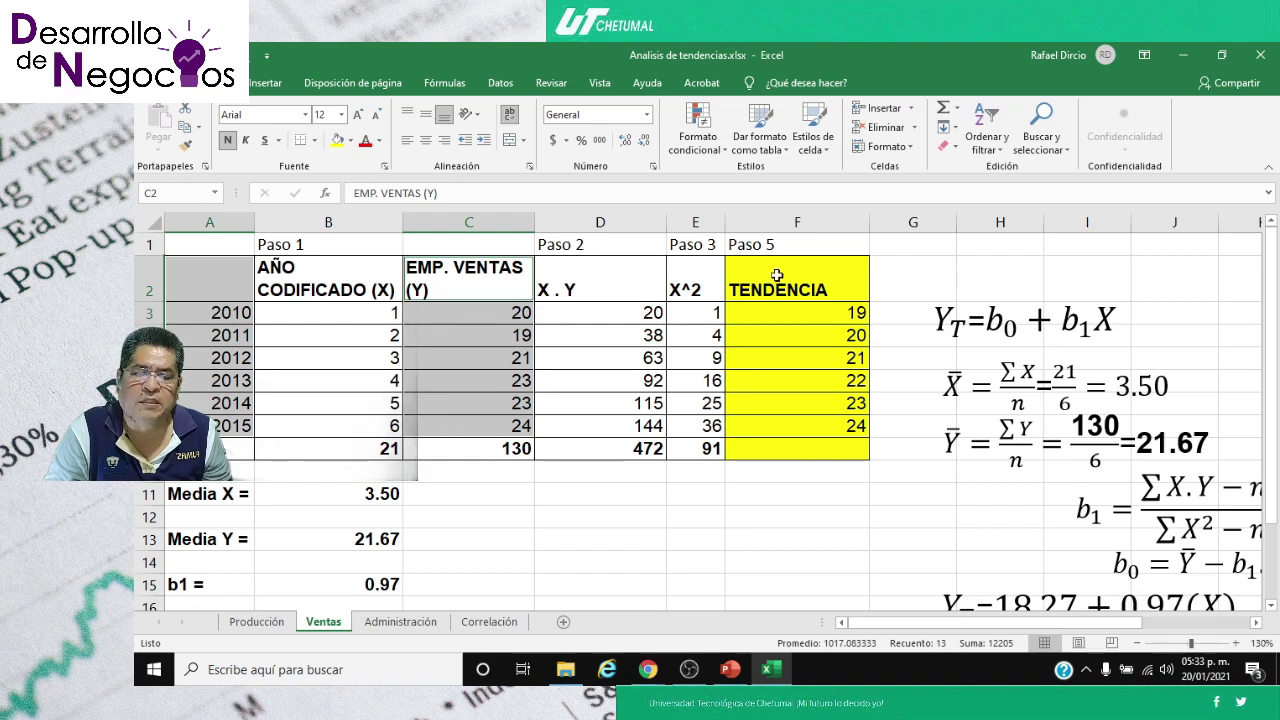
pyautogui.moveTo(776, 275); pyautogui.dragTo(794, 423)
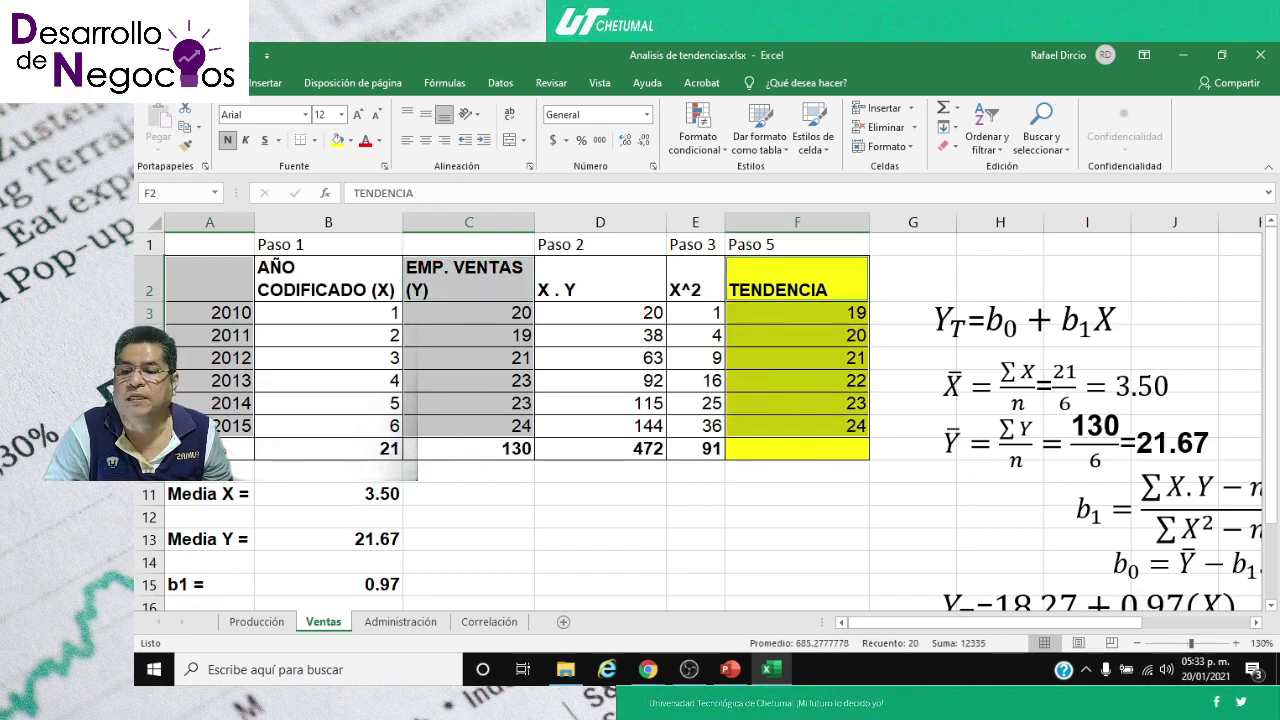
pyautogui.click(265, 83)
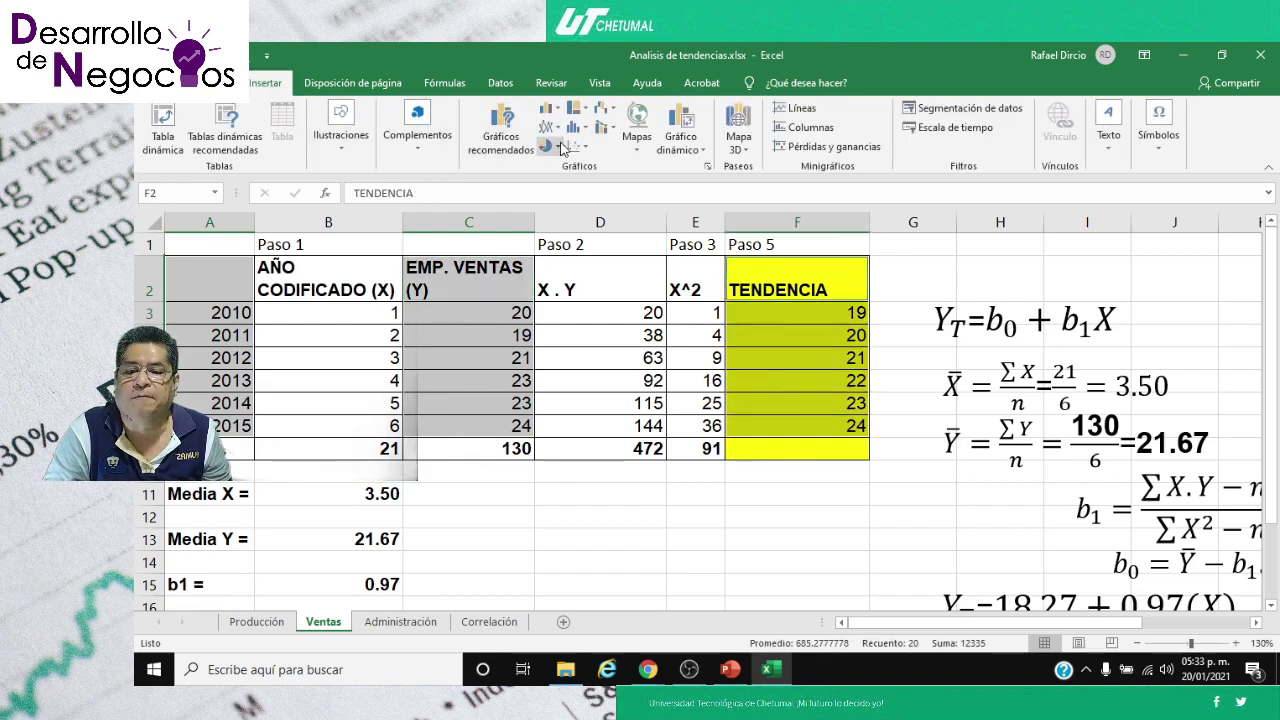
pyautogui.click(549, 132)
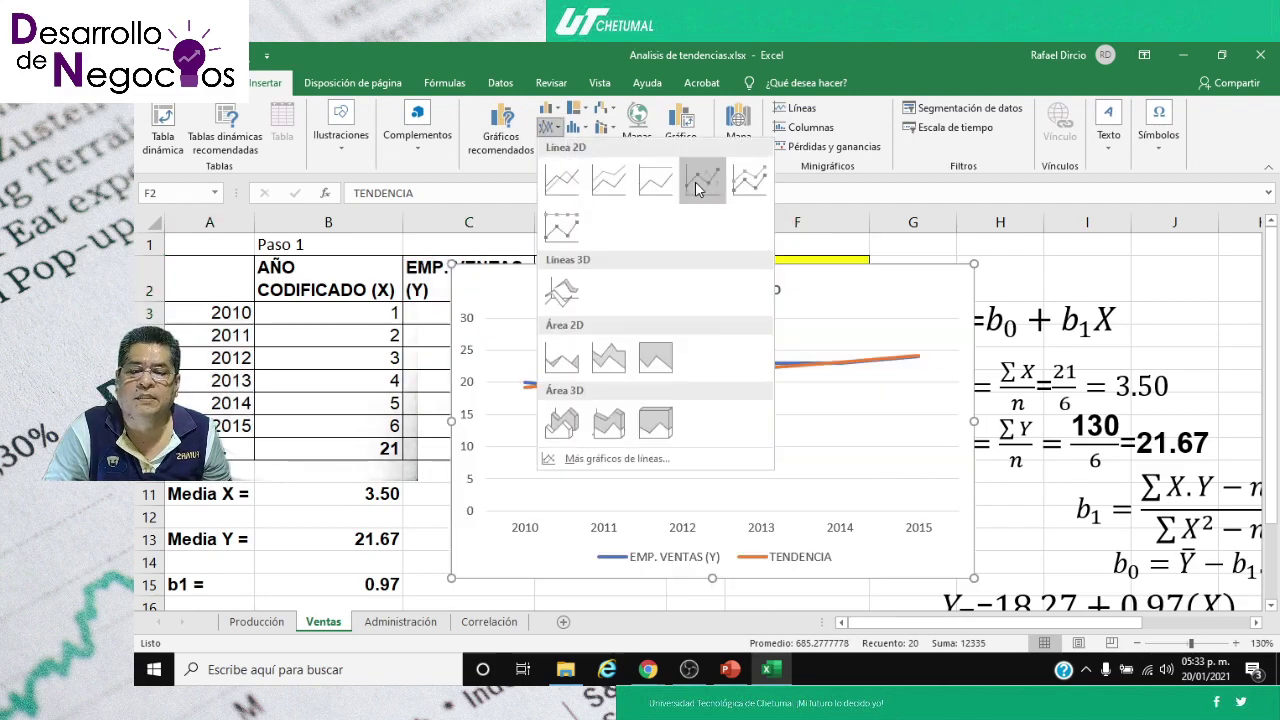
pyautogui.click(703, 183)
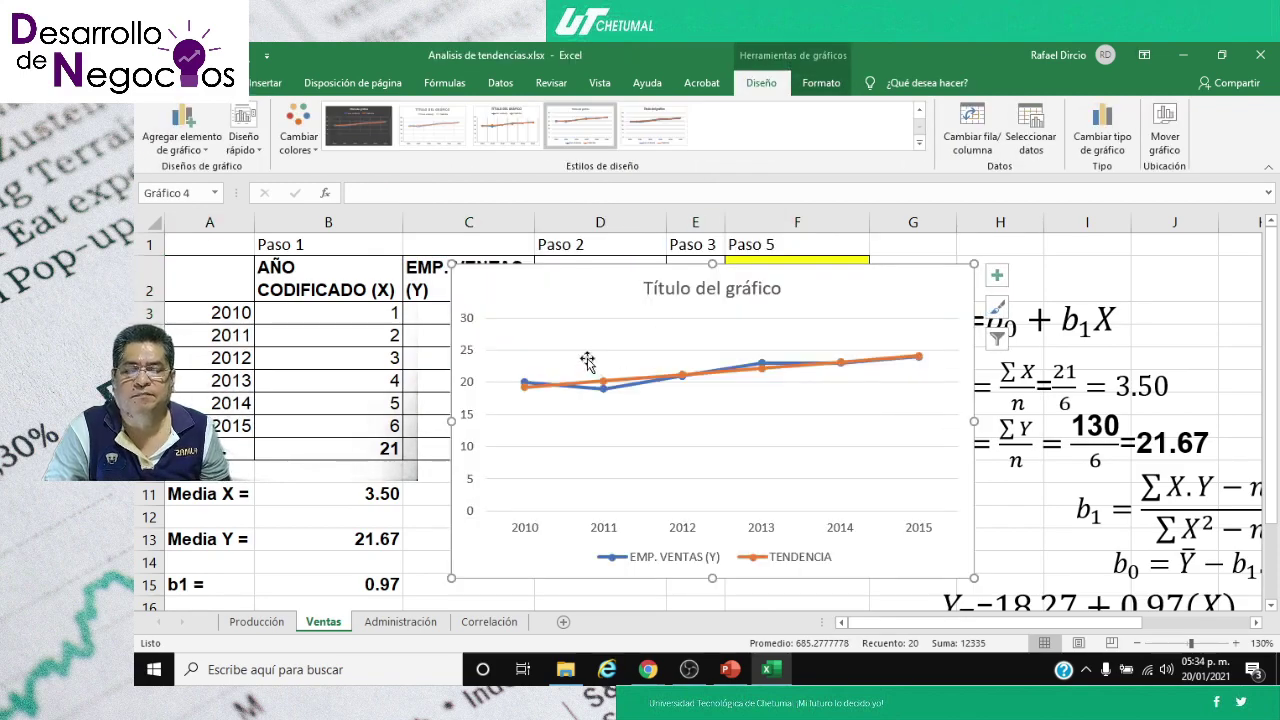
# - Move the new chart to the empty area beside the 2016 and 2017 forecasts, starting around column D
pyautogui.moveTo(626, 281); pyautogui.dragTo(659, 530)
pyautogui.scroll(-3, 660, 525)
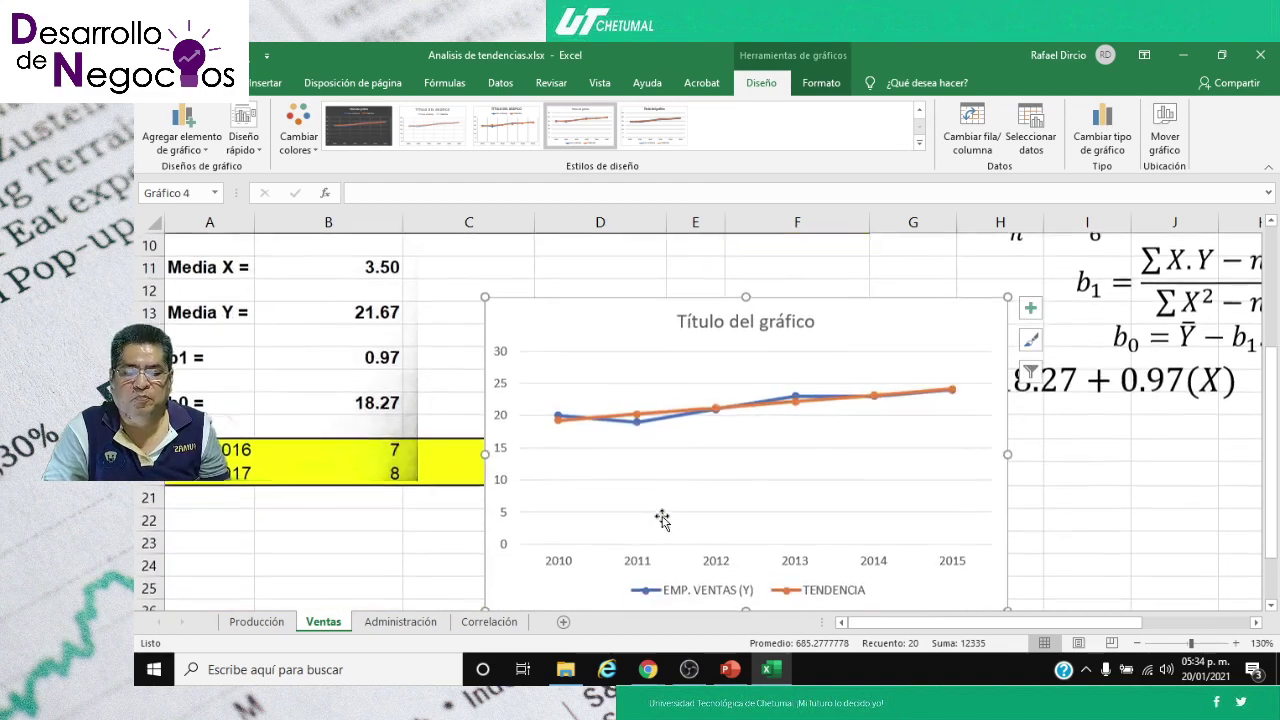
pyautogui.moveTo(589, 297); pyautogui.dragTo(634, 407)
pyautogui.click(1143, 514)
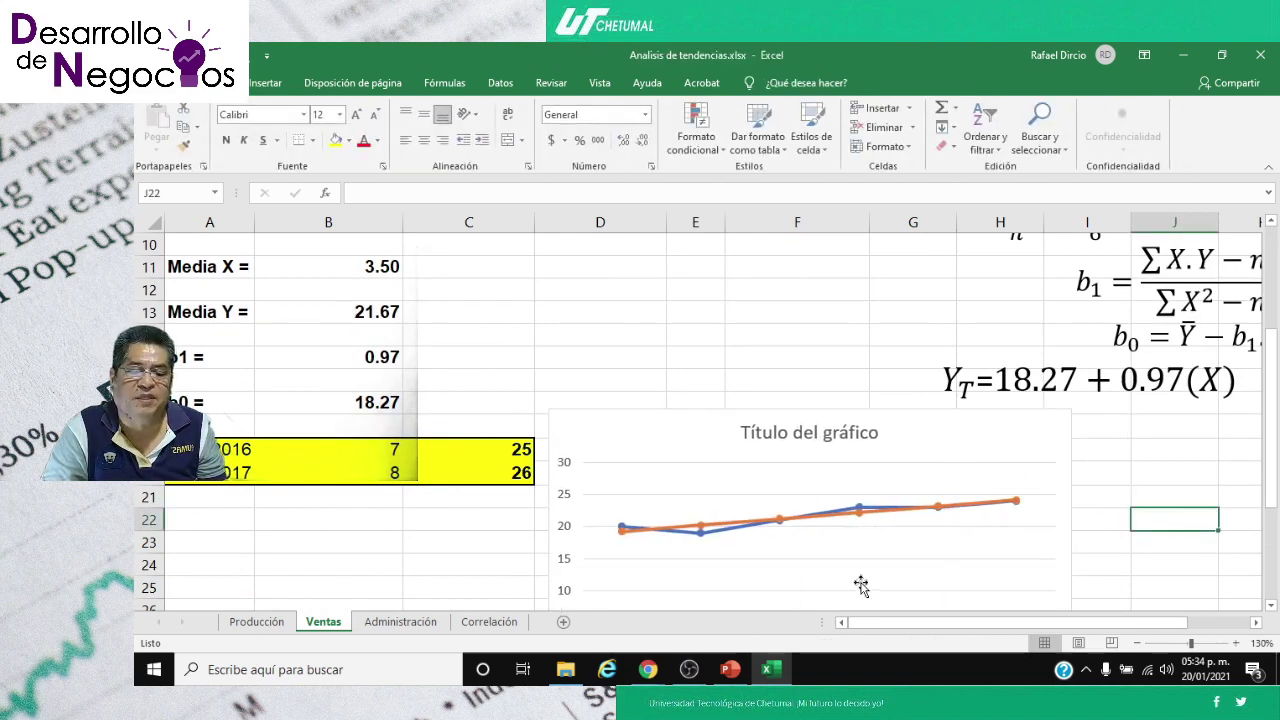
pyautogui.scroll(-3, 787, 587)
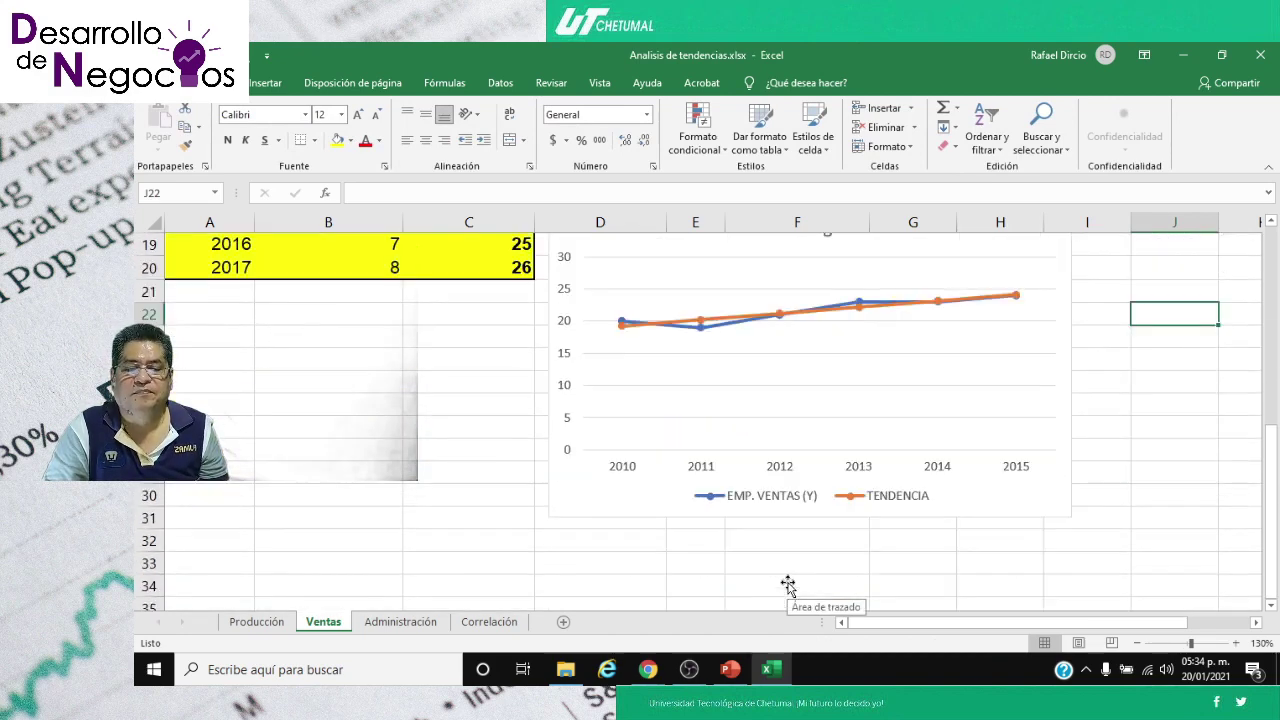
pyautogui.scroll(1, 787, 587)
# - Replace the placeholder title of the new line chart with EMPLEADOS DE VENTAS
pyautogui.click(745, 297)
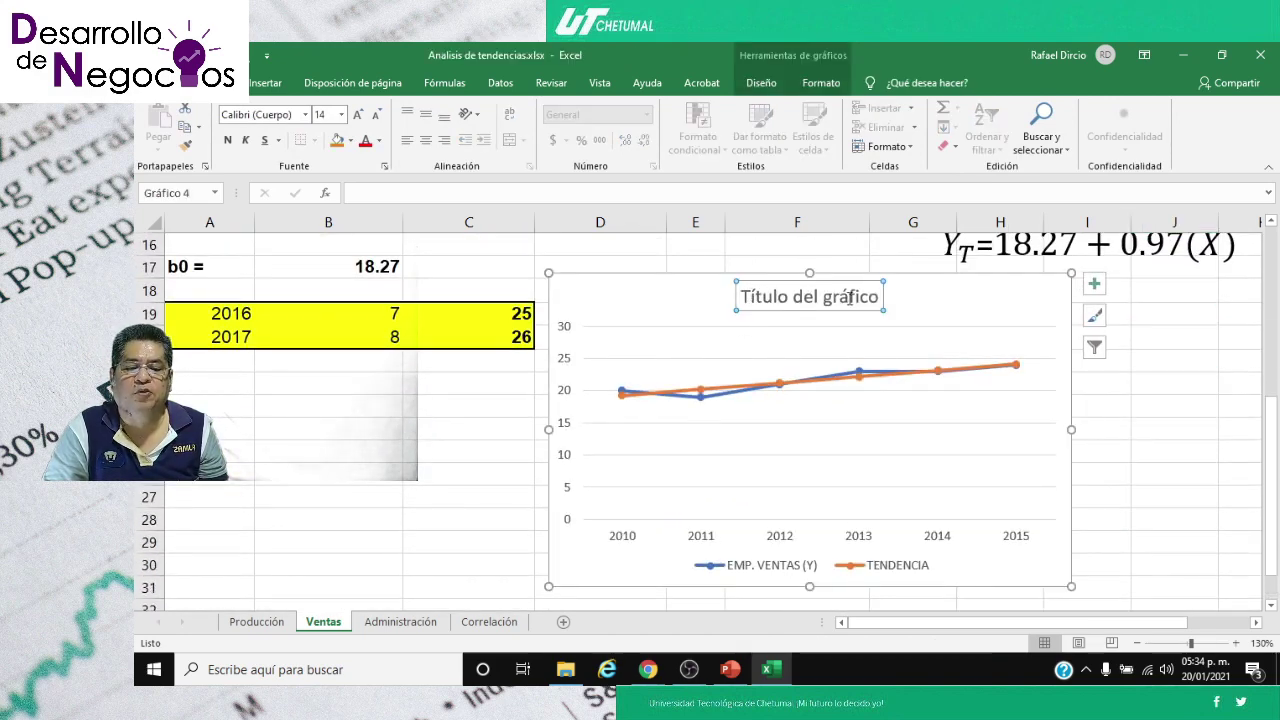
pyautogui.click(876, 297)
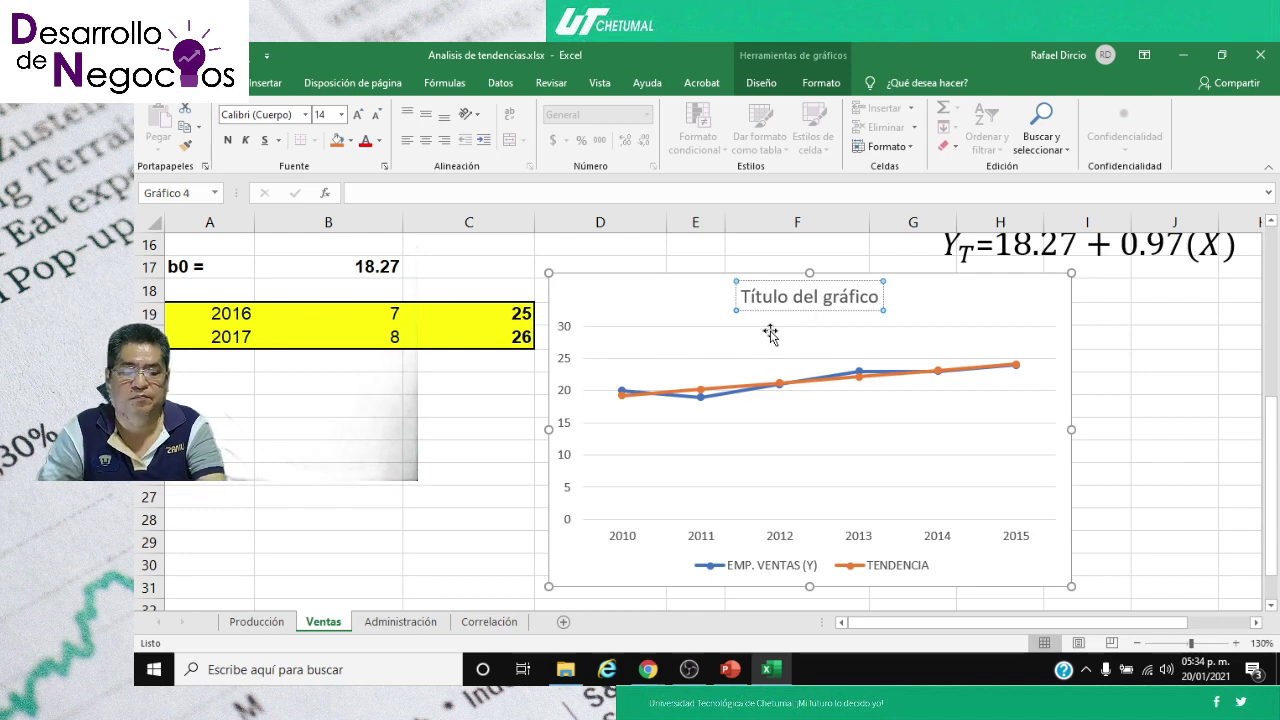
pyautogui.press('BackSpace')
pyautogui.press('BackSpace')
pyautogui.press('BackSpace')
pyautogui.press('BackSpace')
pyautogui.press('BackSpace')
pyautogui.press('BackSpace')
pyautogui.press('BackSpace')
pyautogui.press('BackSpace')
pyautogui.press('BackSpace')
pyautogui.press('BackSpace')
pyautogui.press('BackSpace')
pyautogui.press('BackSpace')
pyautogui.press('BackSpace')
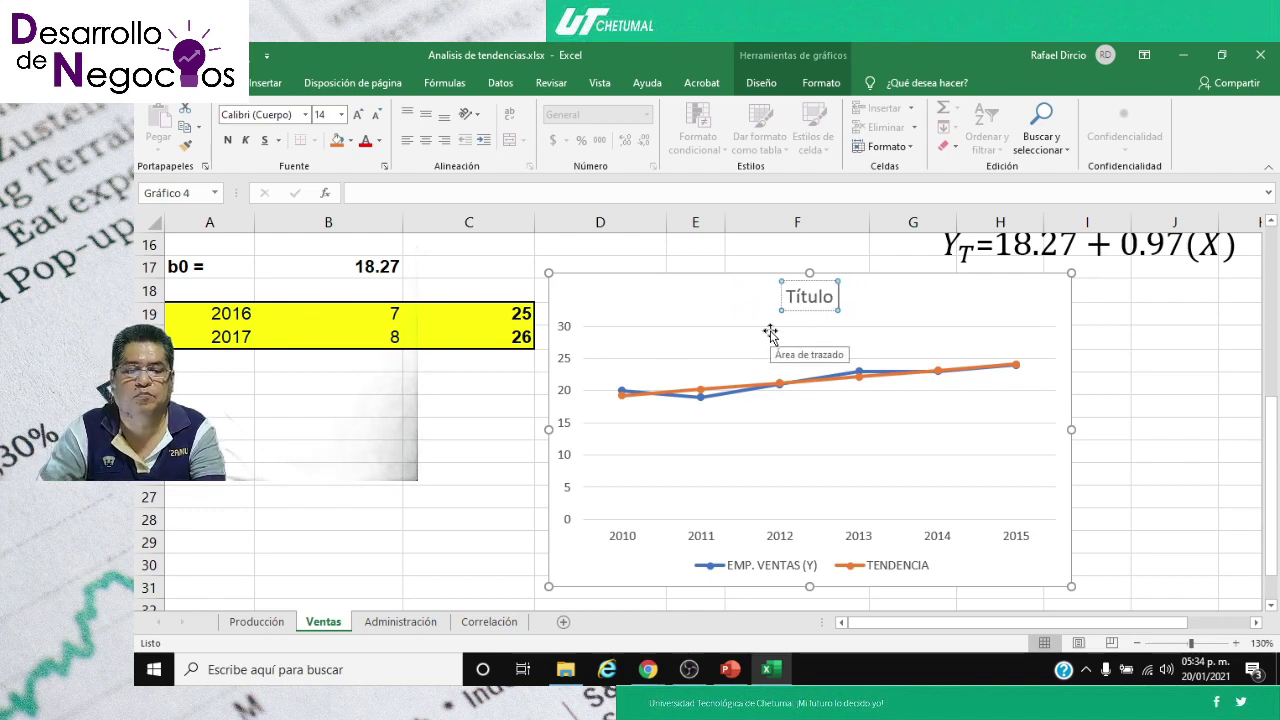
pyautogui.press('BackSpace')
pyautogui.press('BackSpace')
pyautogui.press('BackSpace')
pyautogui.press('BackSpace')
pyautogui.press('BackSpace')
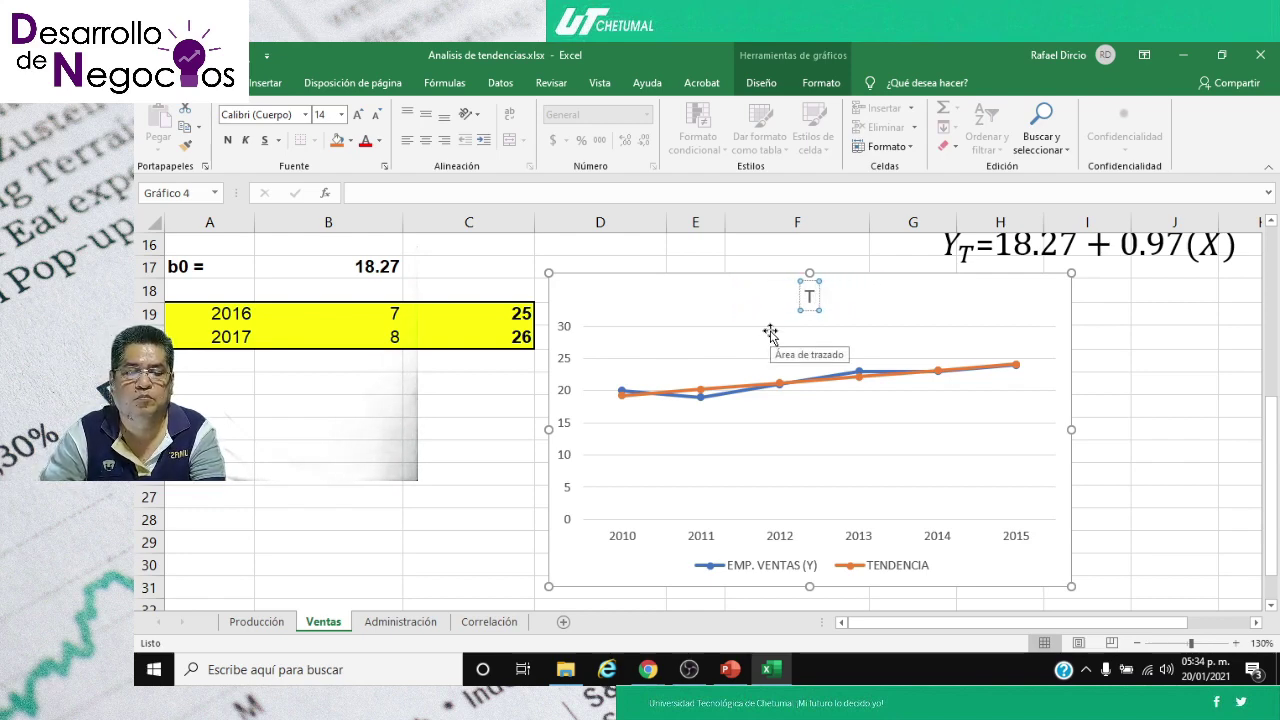
pyautogui.write('EMPLEA')
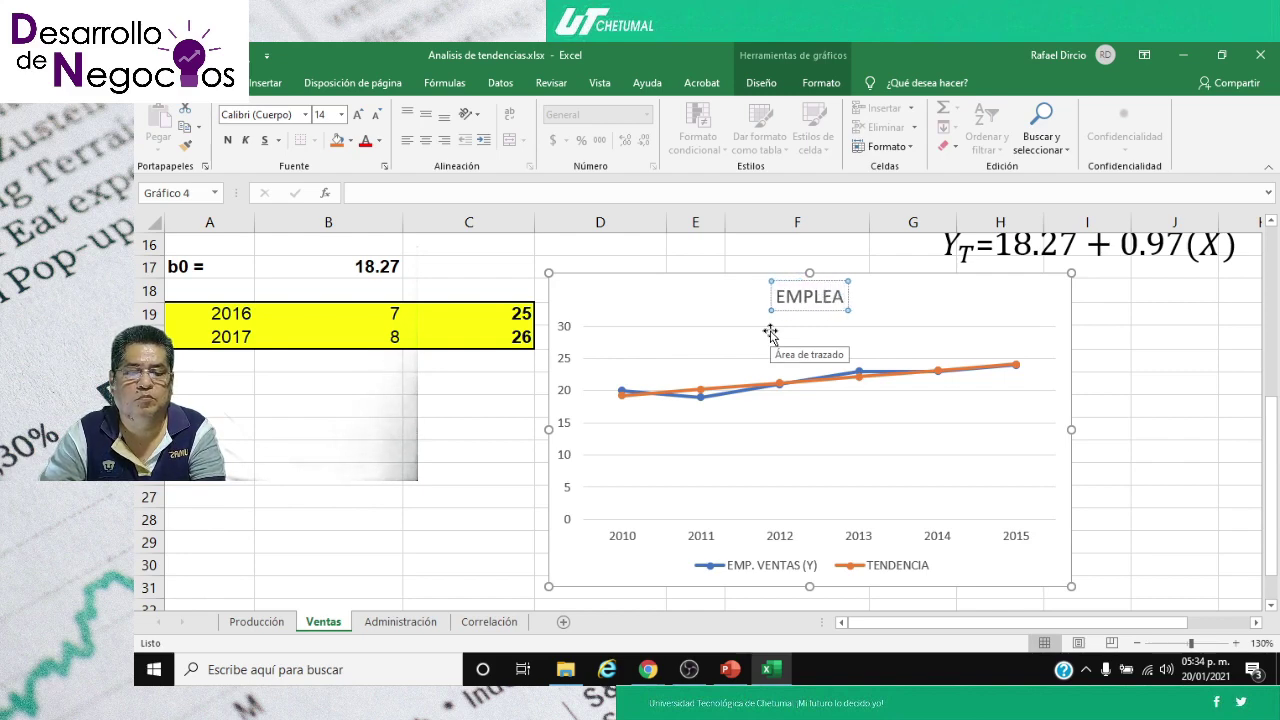
pyautogui.write('DOS DE B')
pyautogui.press('BackSpace')
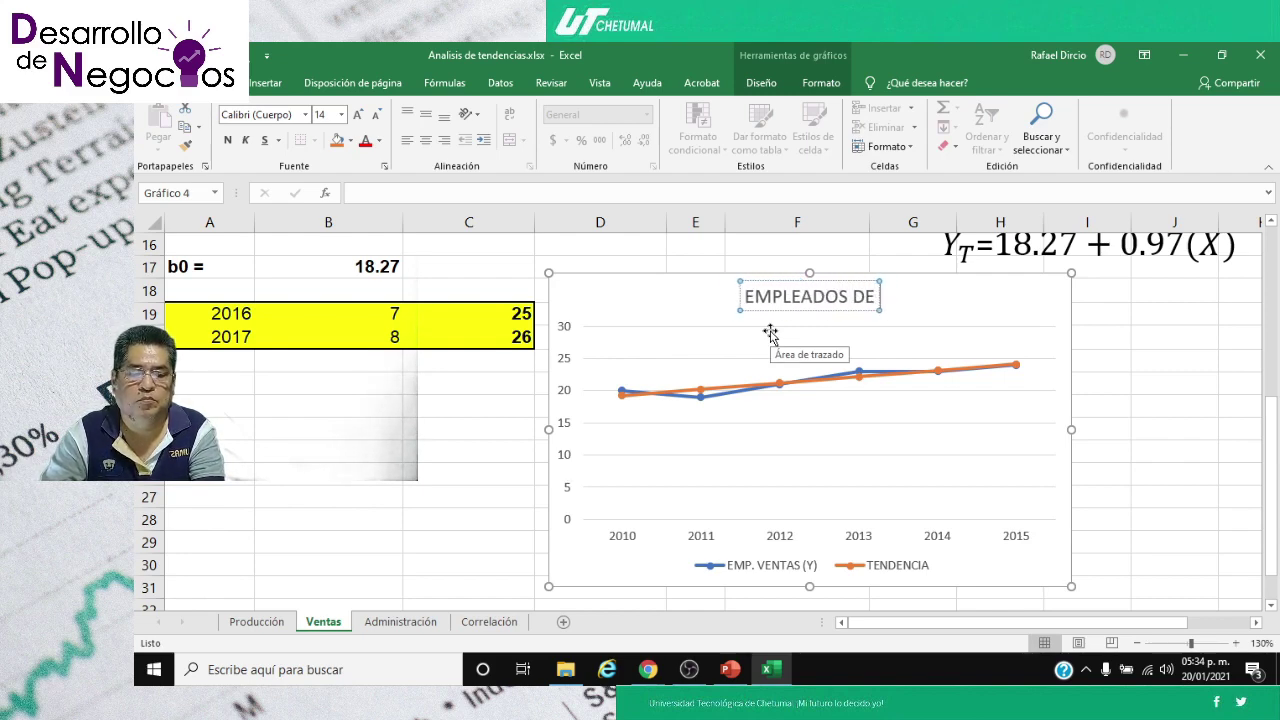
pyautogui.write('VENTAS')
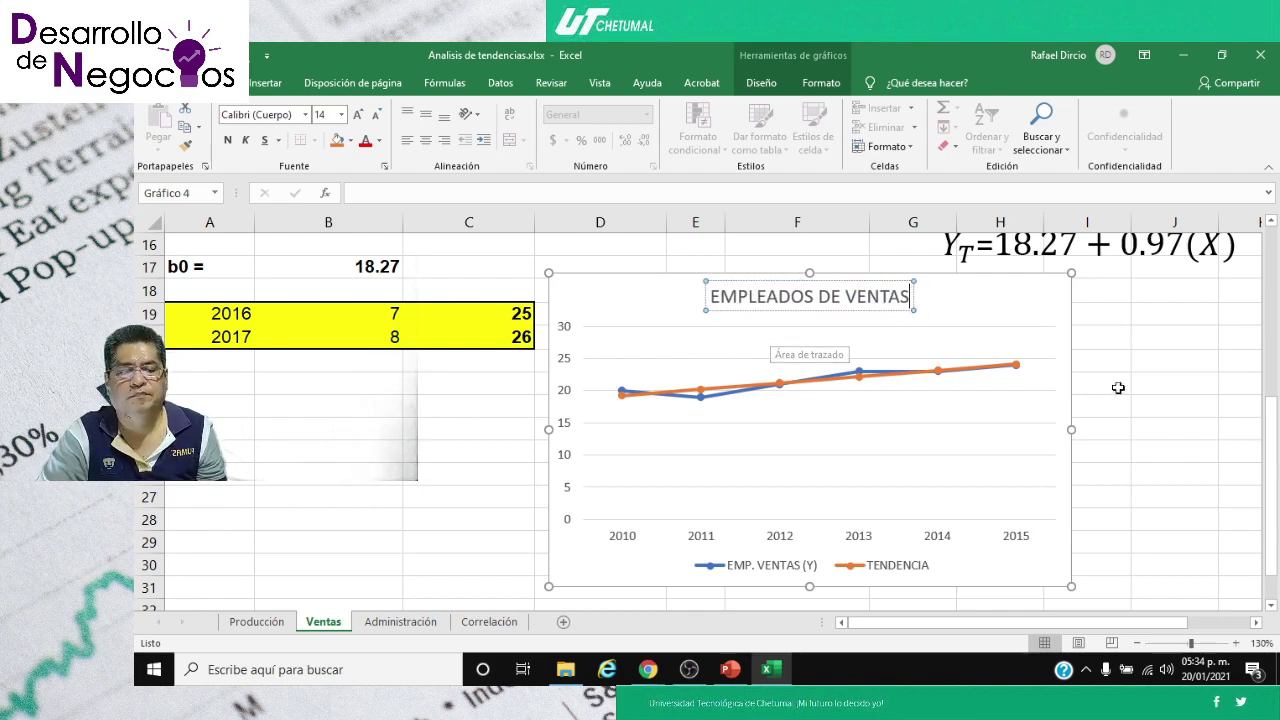
pyautogui.click(1140, 386)
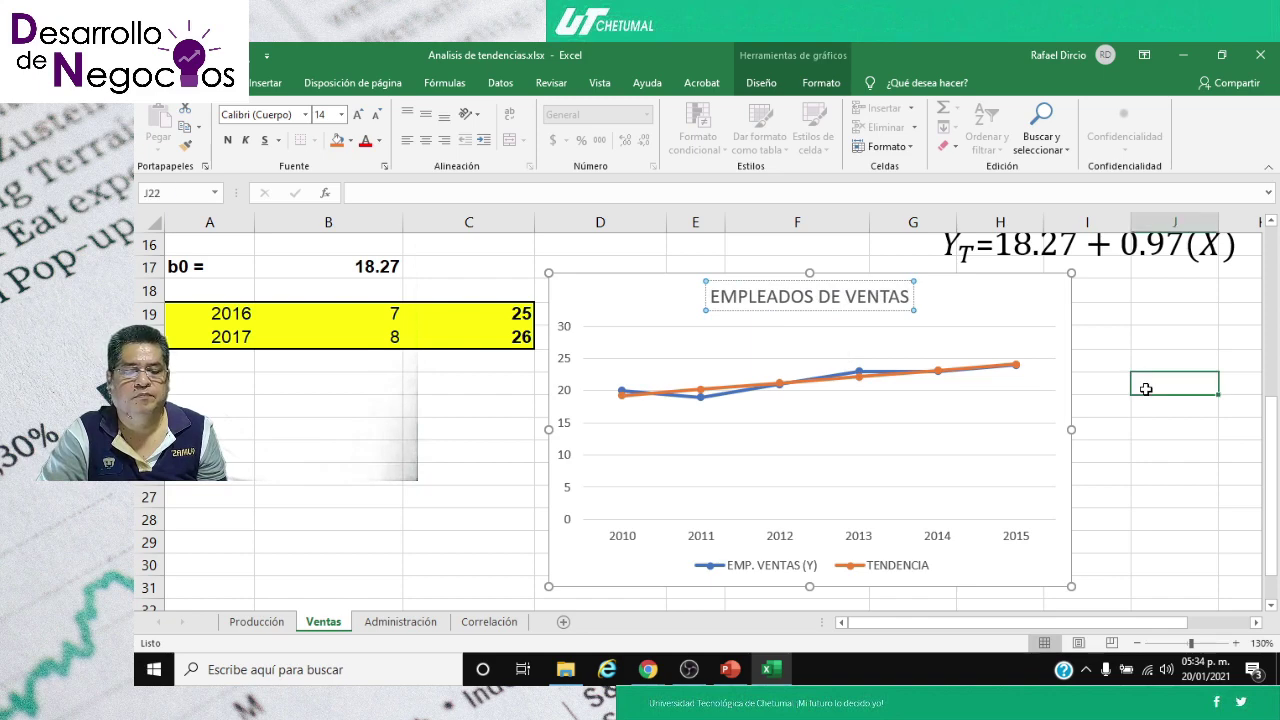
# - Reduce the line width of the TENDENCIA series in the EMPLEADOS DE VENTAS chart
pyautogui.click(837, 387)
pyautogui.rightClick(837, 387)
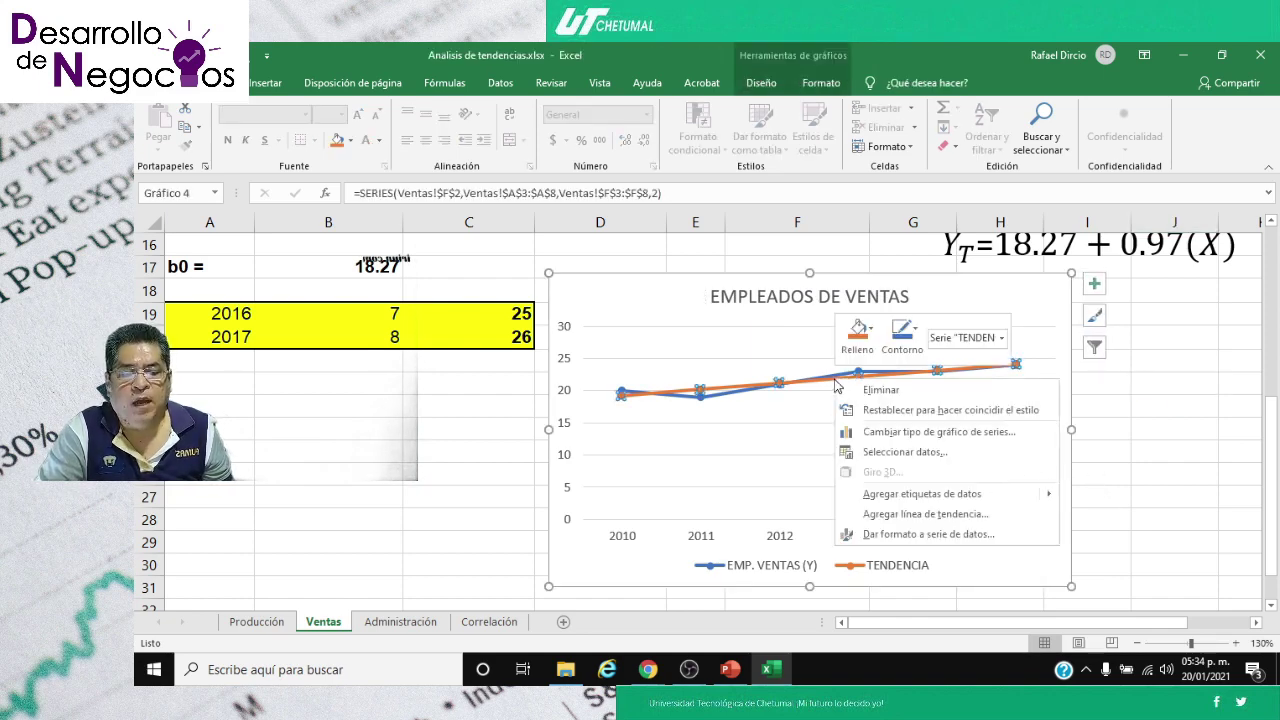
pyautogui.click(909, 527)
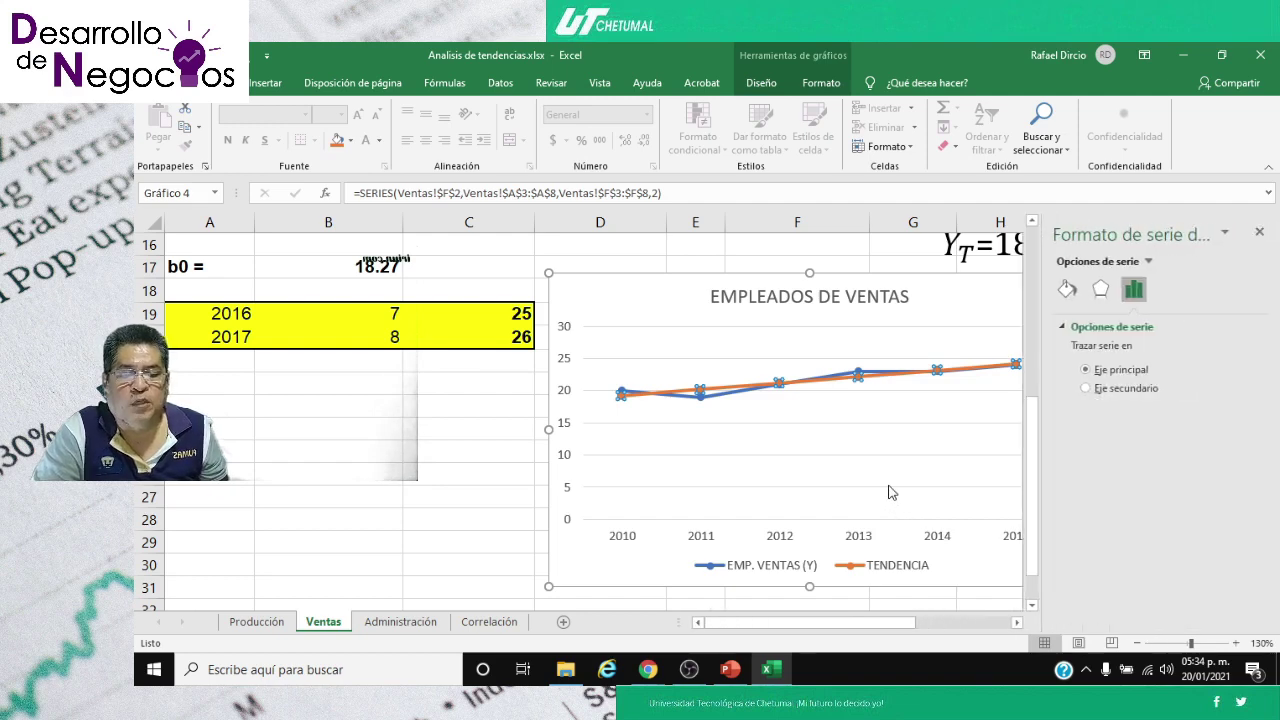
pyautogui.click(1066, 289)
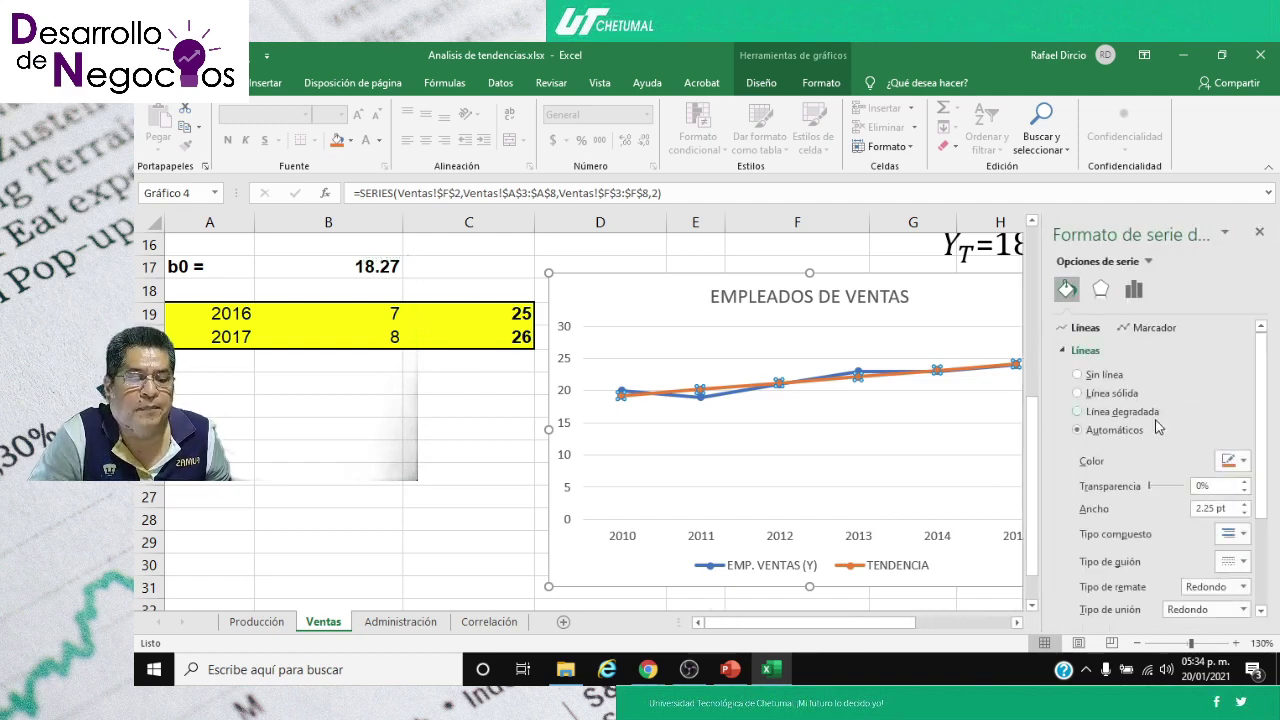
pyautogui.click(1244, 514)
pyautogui.press('Escape')
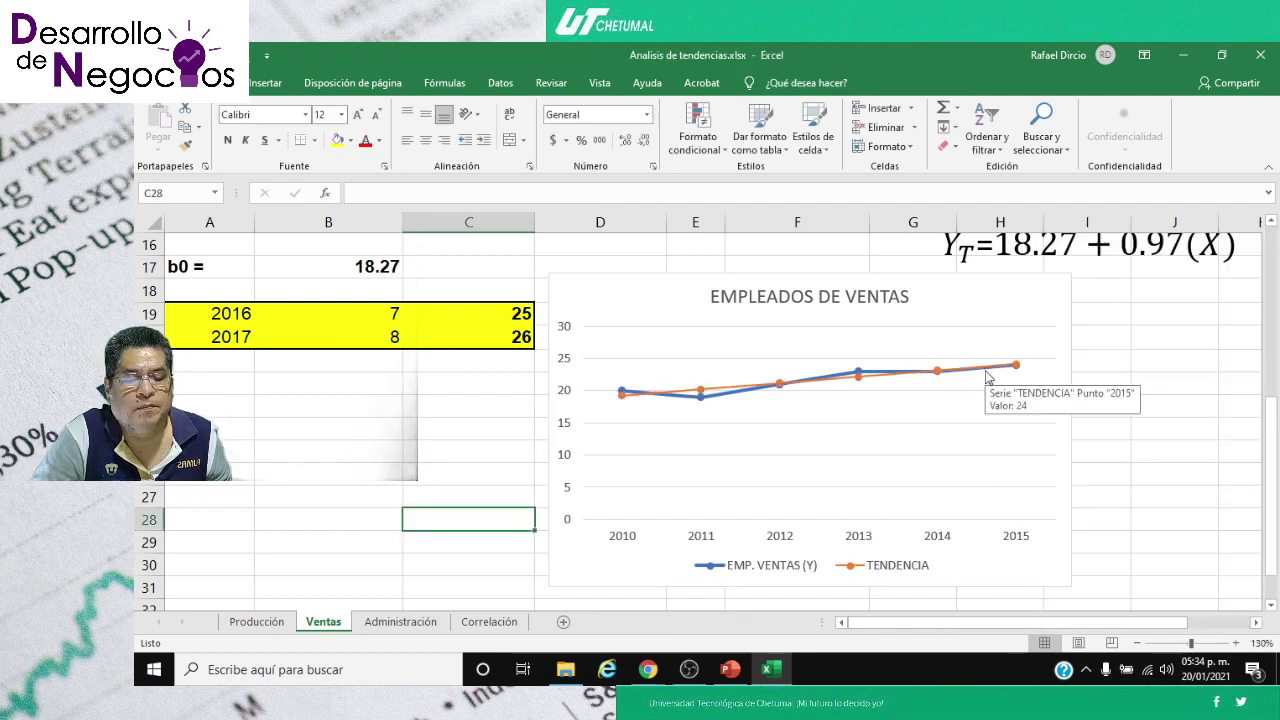
# - Add a linear trendline with its equation displayed to the EMP. VENTAS (Y) series and place the equation just above the line
pyautogui.click(858, 373)
pyautogui.rightClick(857, 373)
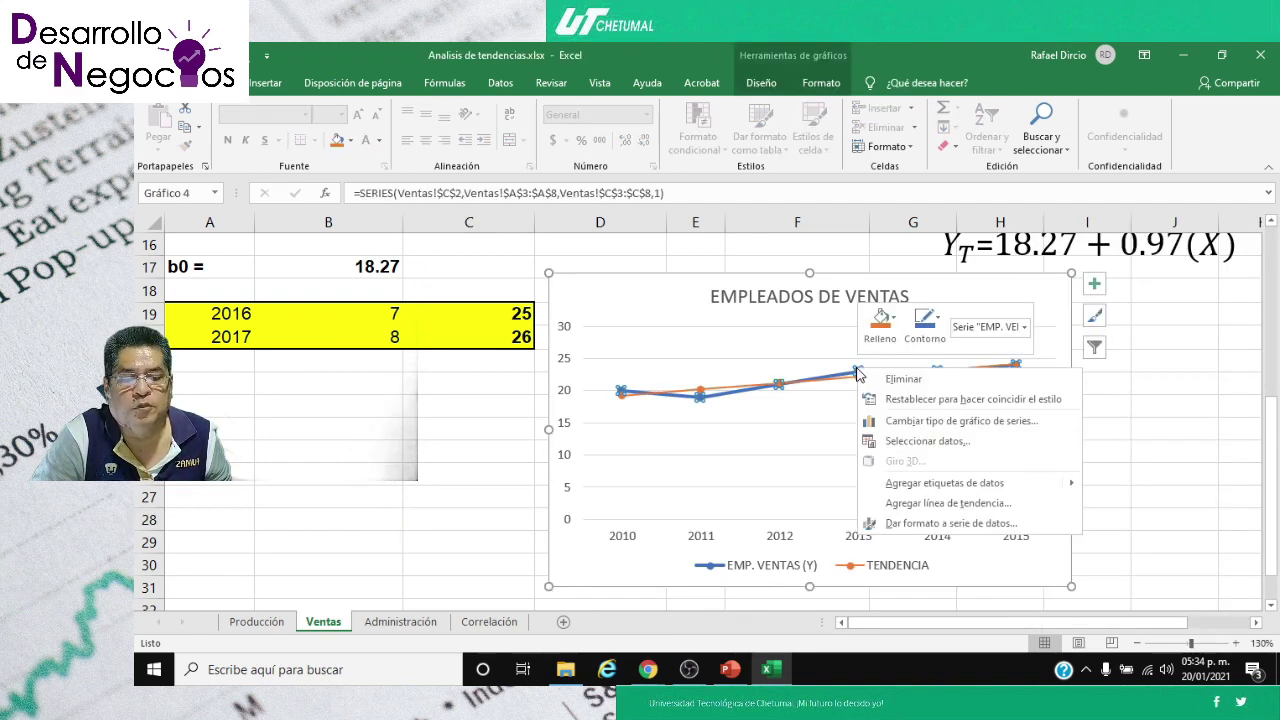
pyautogui.click(890, 503)
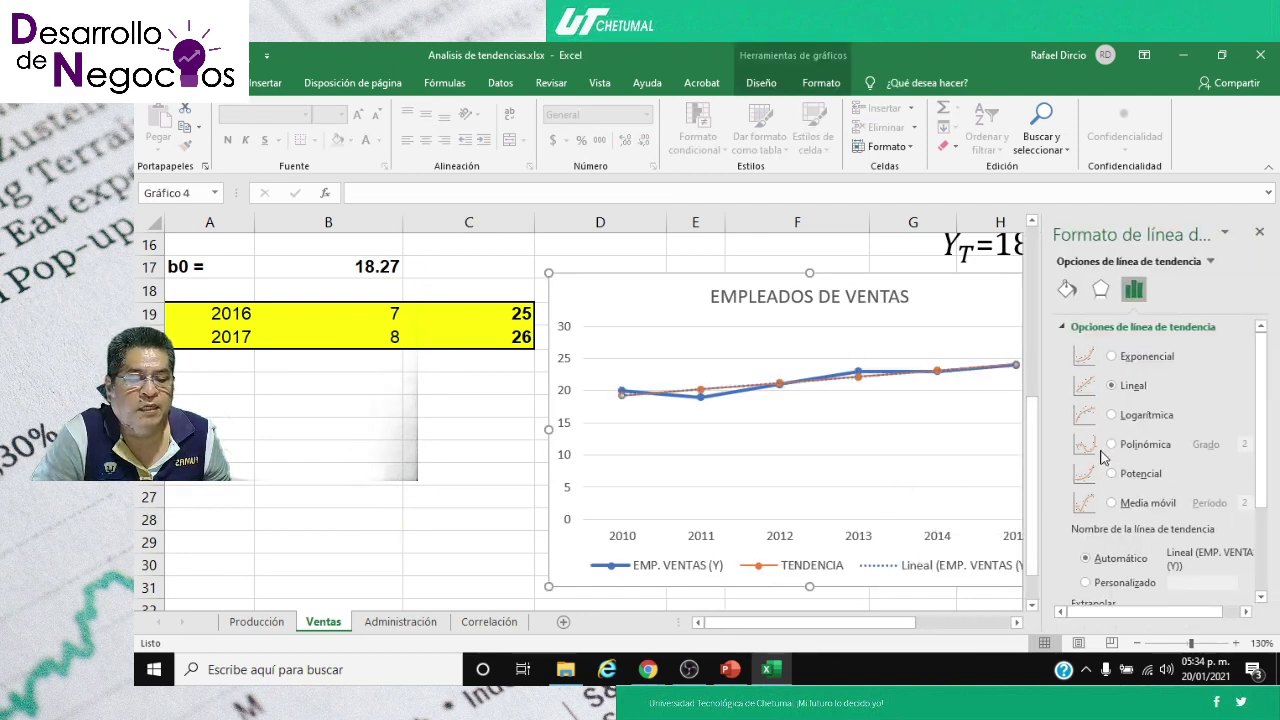
pyautogui.scroll(-3, 1137, 400)
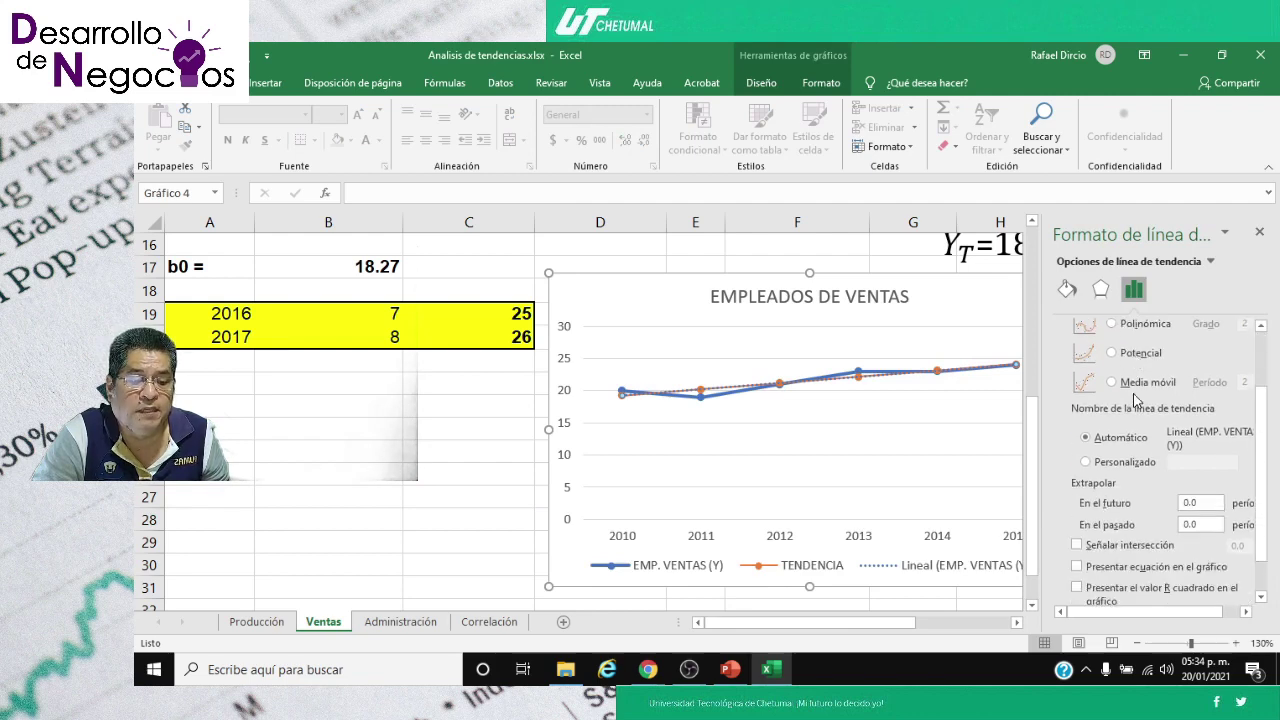
pyautogui.click(1076, 556)
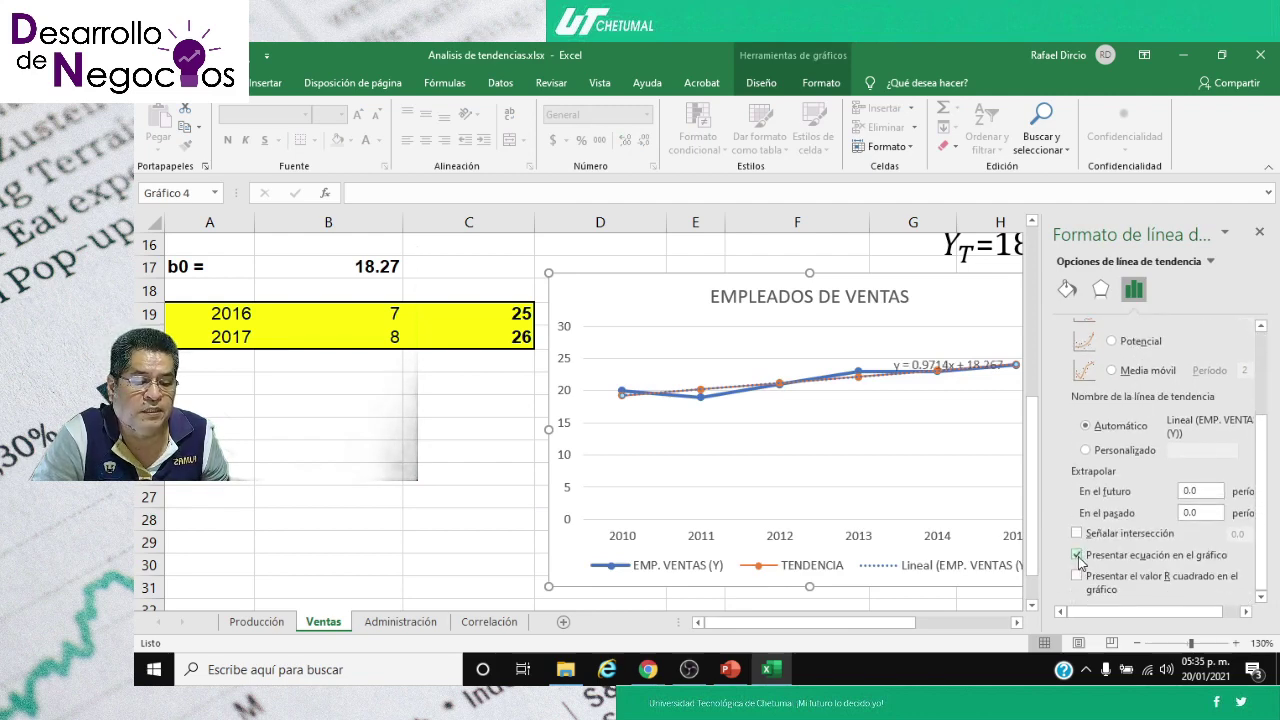
pyautogui.click(1259, 232)
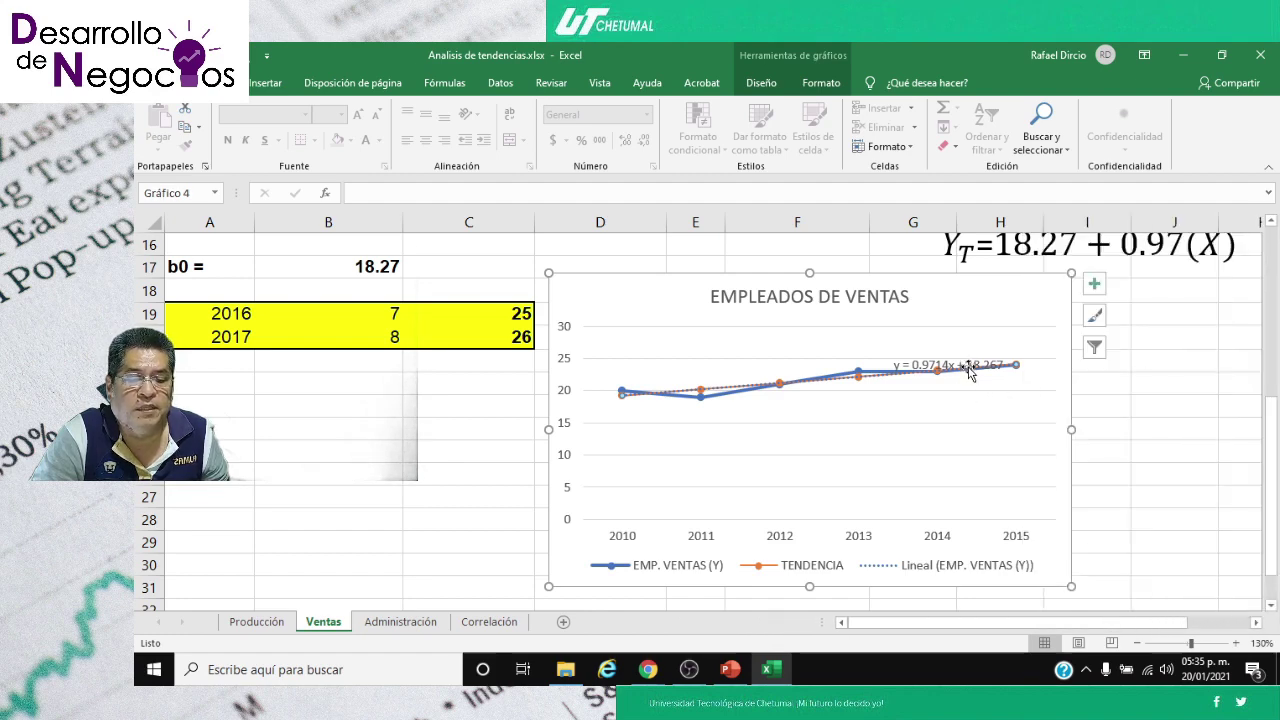
pyautogui.moveTo(968, 370); pyautogui.dragTo(971, 353)
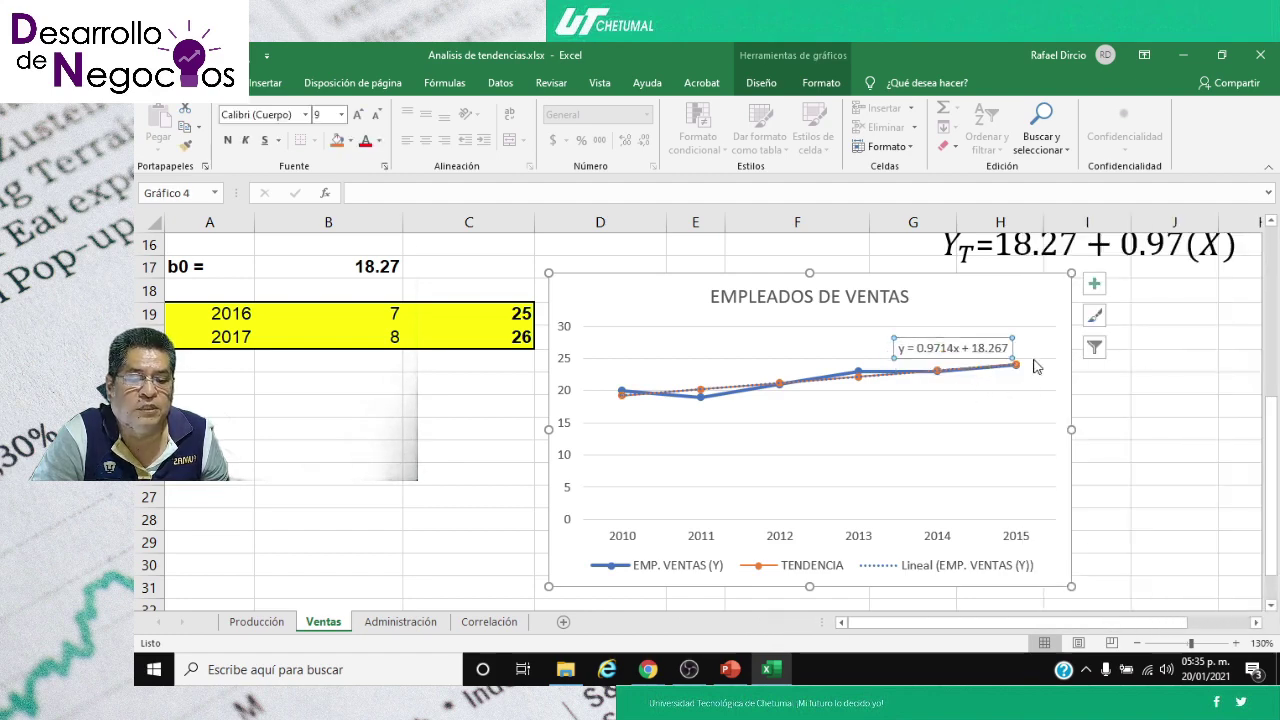
pyautogui.click(1149, 314)
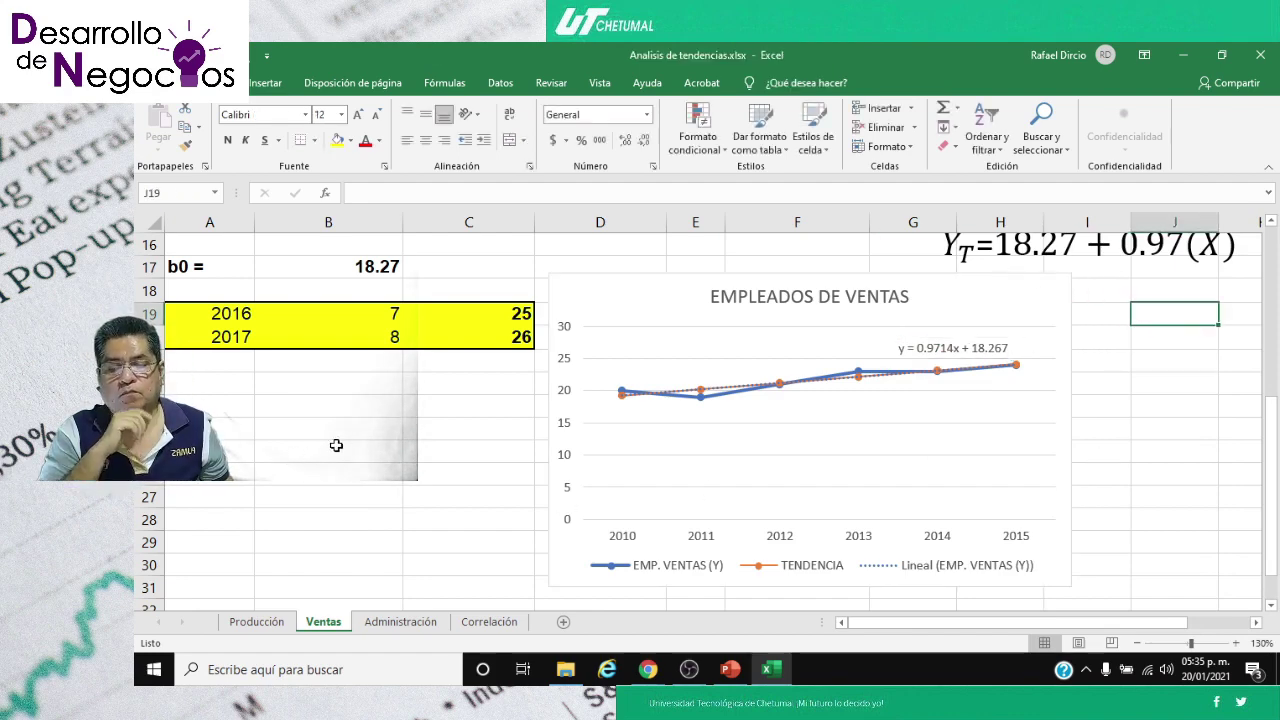
# - Compare b1 in B15 and b0 in B17 with the trendline equation in the EMPLEADOS DE VENTAS chart
pyautogui.click(300, 392)
pyautogui.scroll(2, 300, 395)
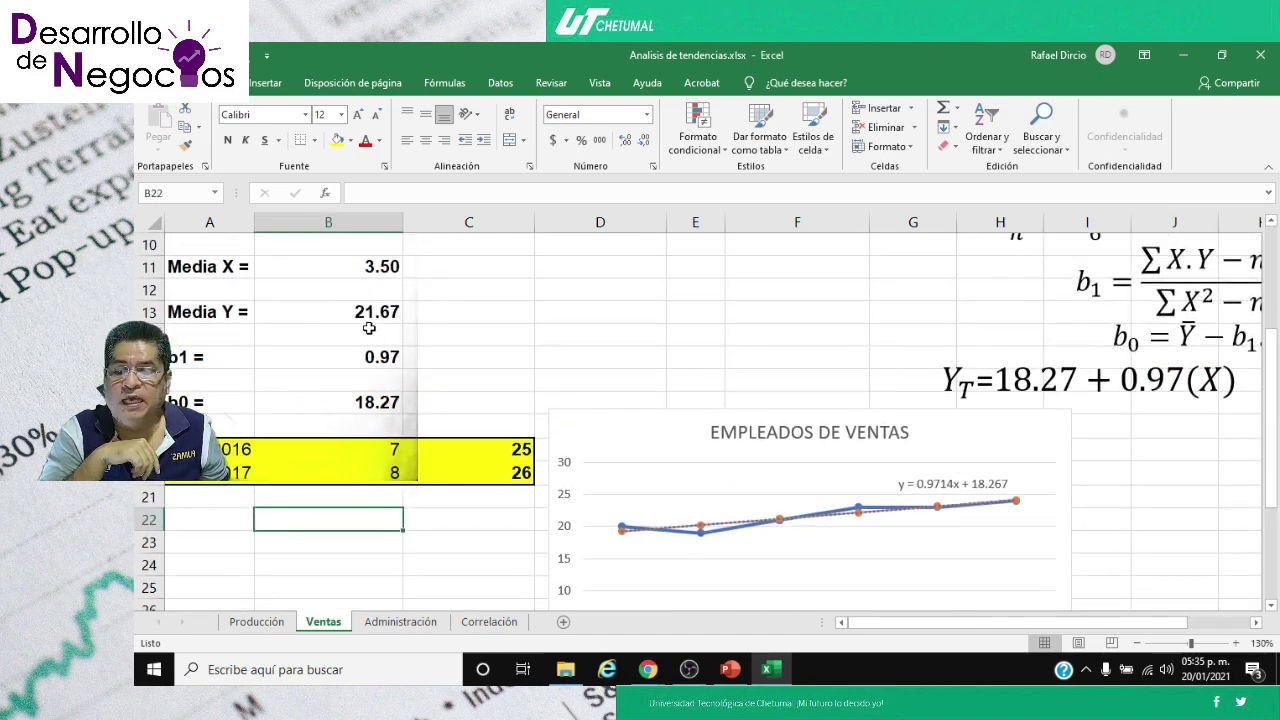
pyautogui.click(326, 357)
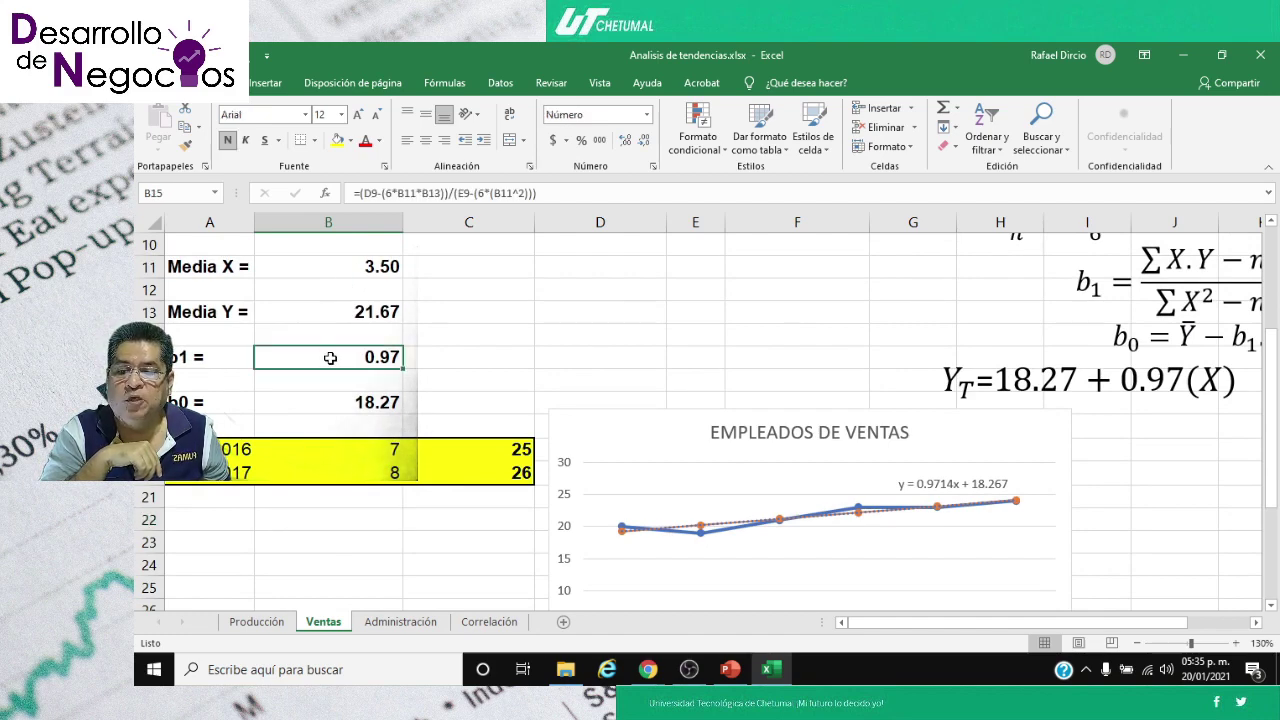
pyautogui.click(316, 402)
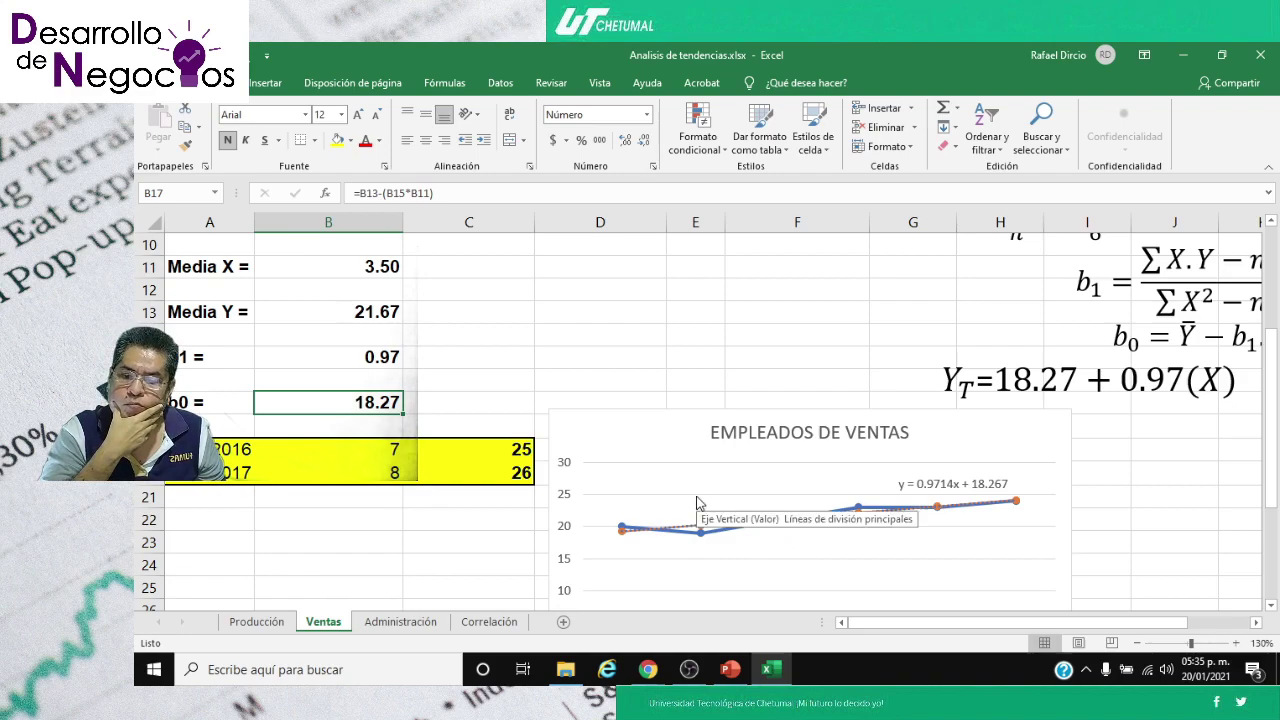
# - Select the years, EMP. VENTAS (Y) and TENDENCIA columns from the header row through 2015 to review the chart's source data
pyautogui.scroll(3, 698, 503)
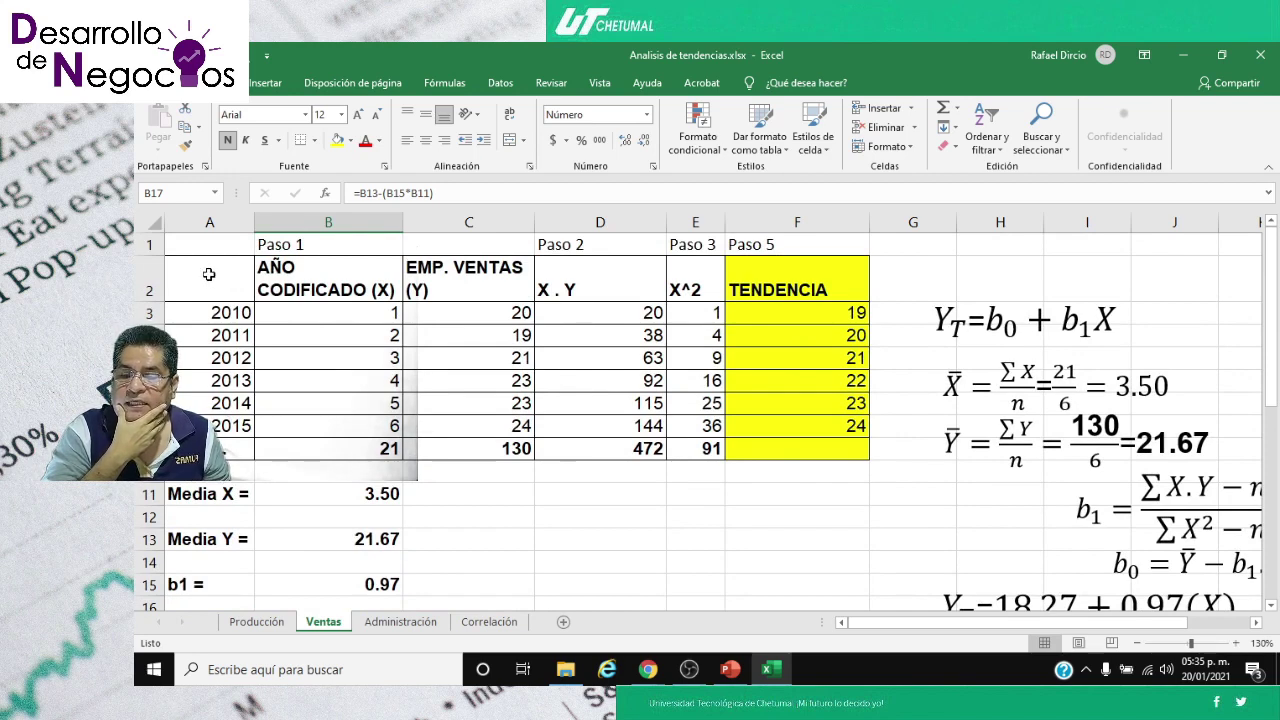
pyautogui.moveTo(209, 274); pyautogui.dragTo(217, 422)
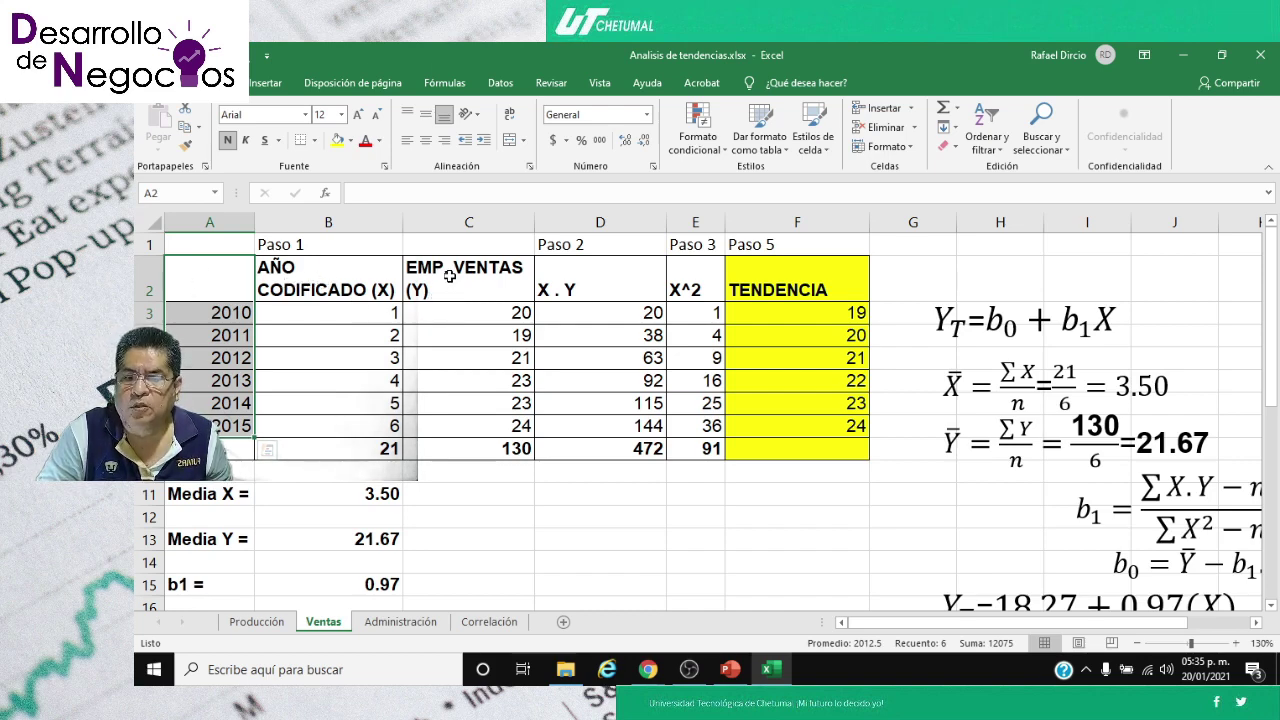
pyautogui.moveTo(450, 274); pyautogui.dragTo(465, 428)
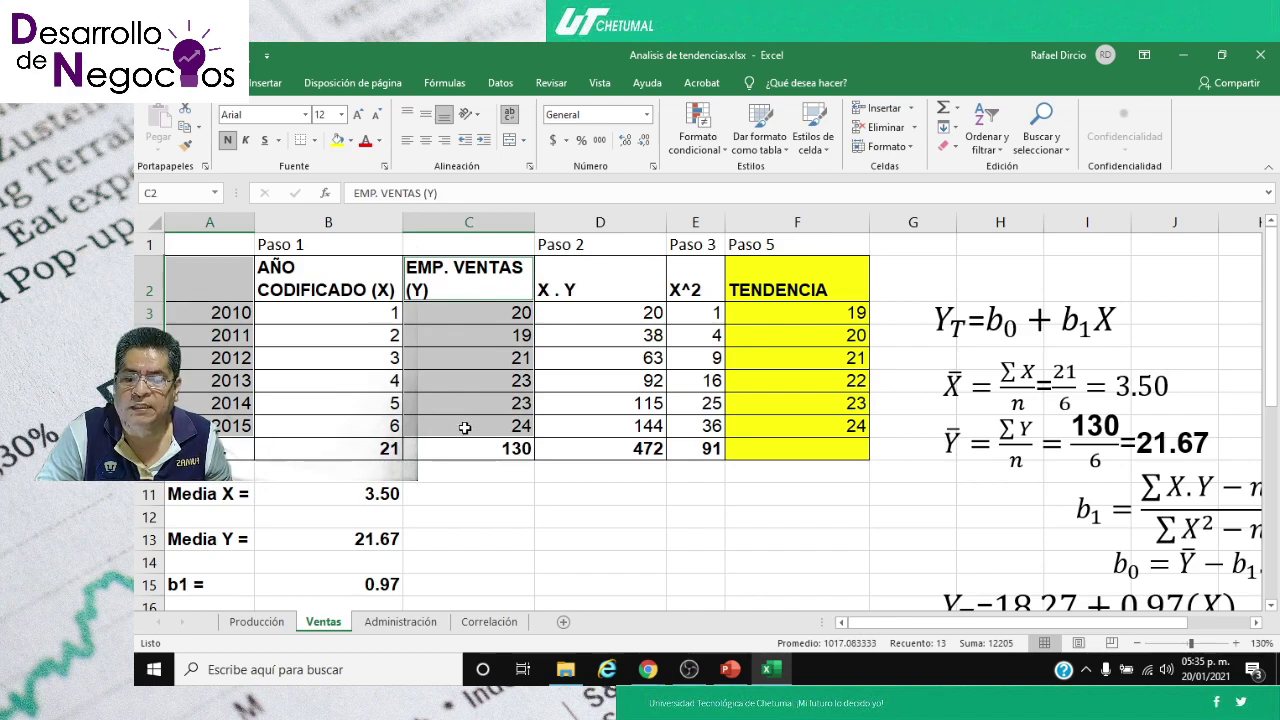
pyautogui.moveTo(767, 283); pyautogui.dragTo(771, 431)
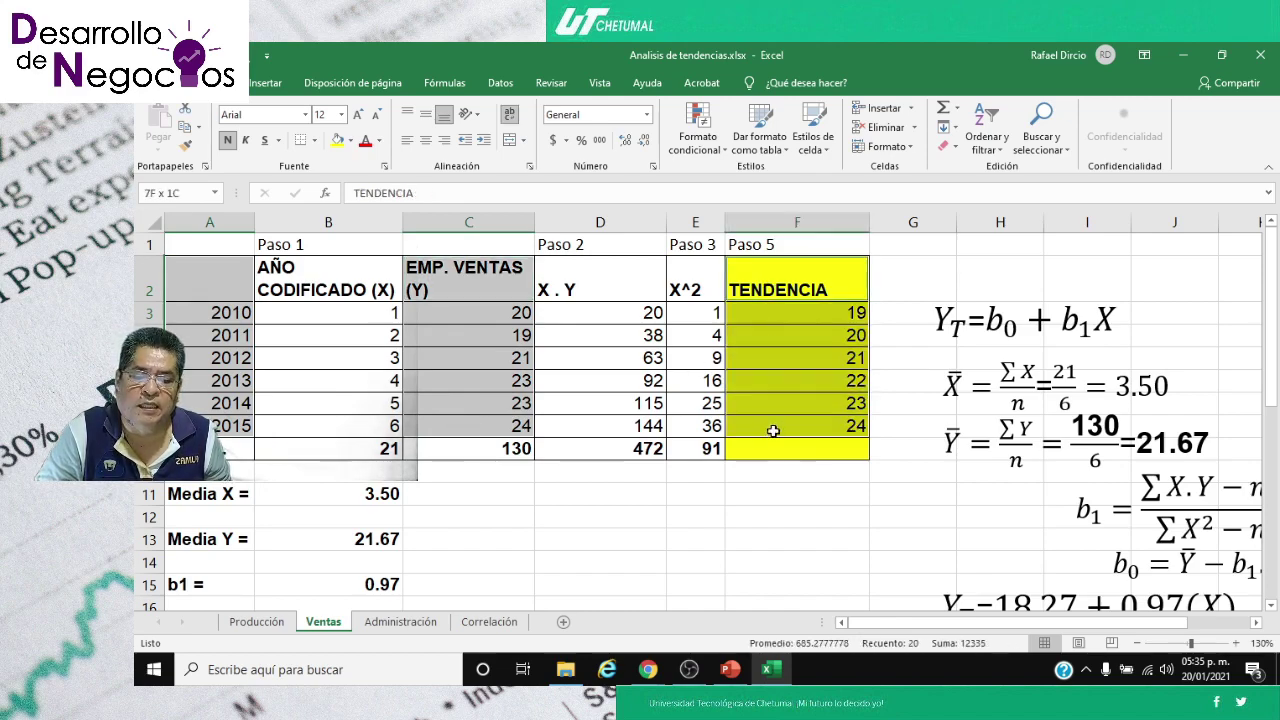
pyautogui.click(528, 514)
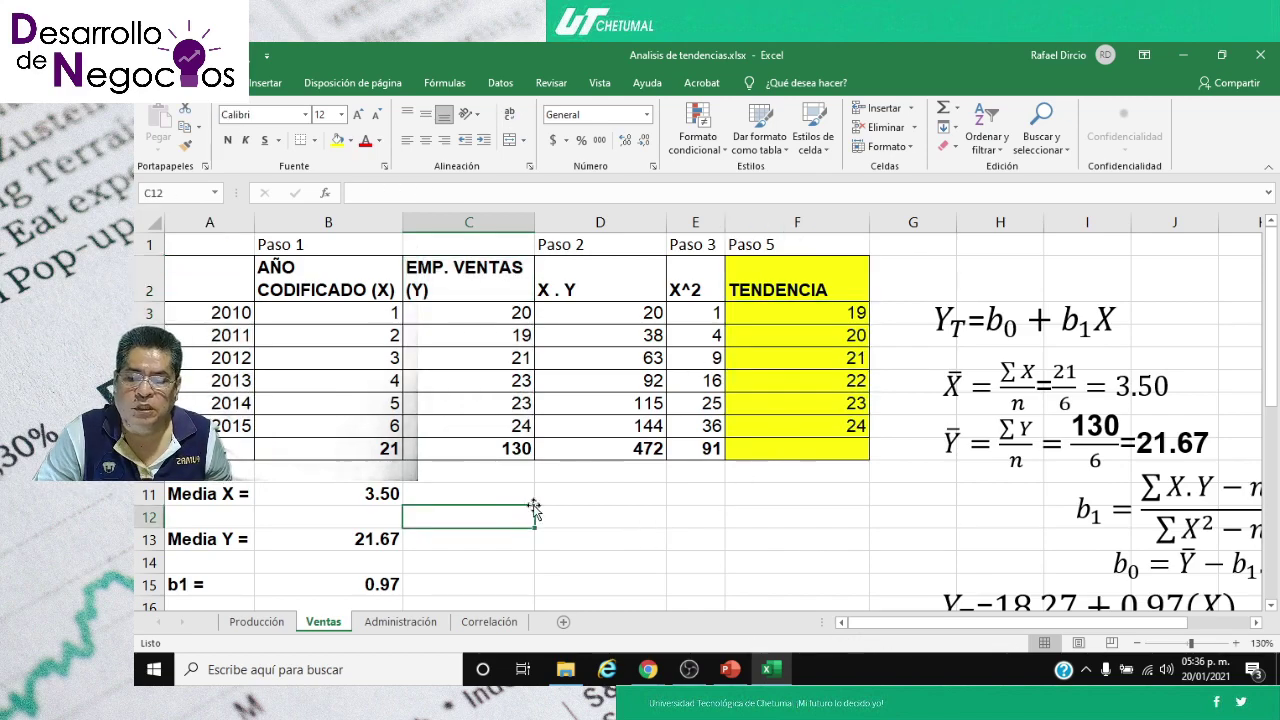
pyautogui.scroll(-4, 620, 500)
pyautogui.scroll(4, 474, 354)
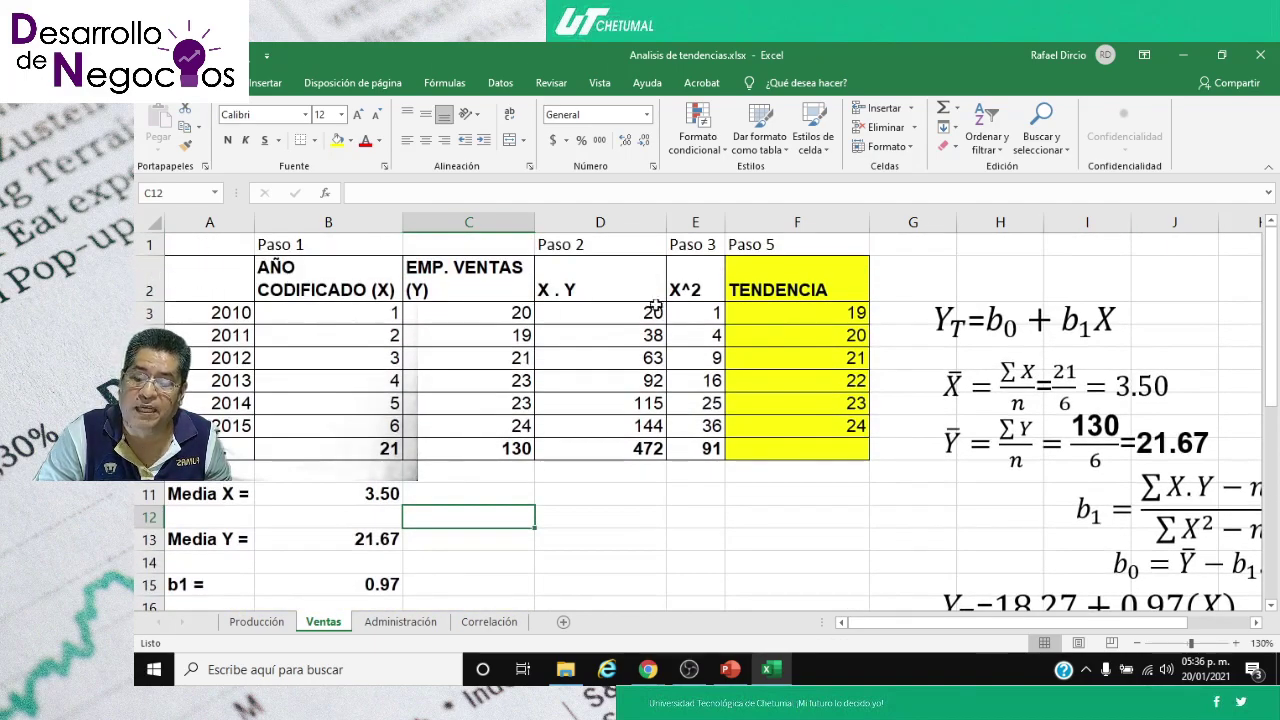
# - Fill A1, C1 and F1 with light green to mark the columns used in the chart
pyautogui.click(206, 245)
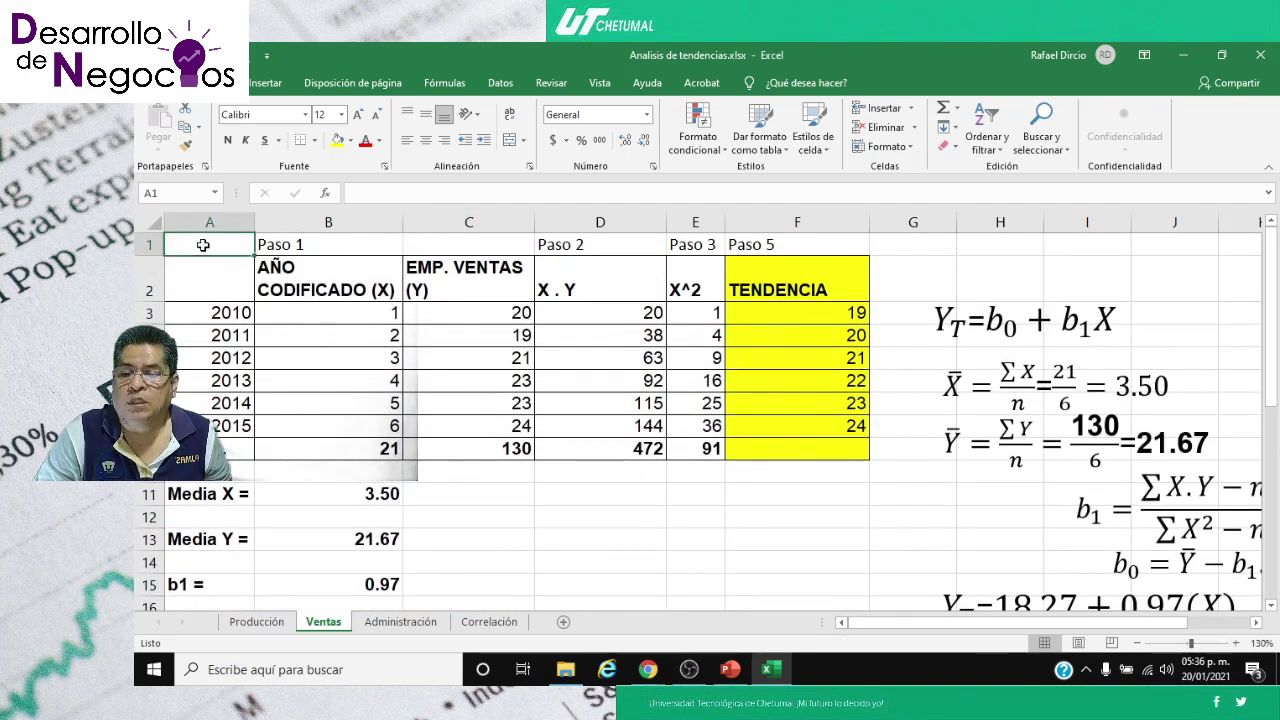
pyautogui.click(352, 143)
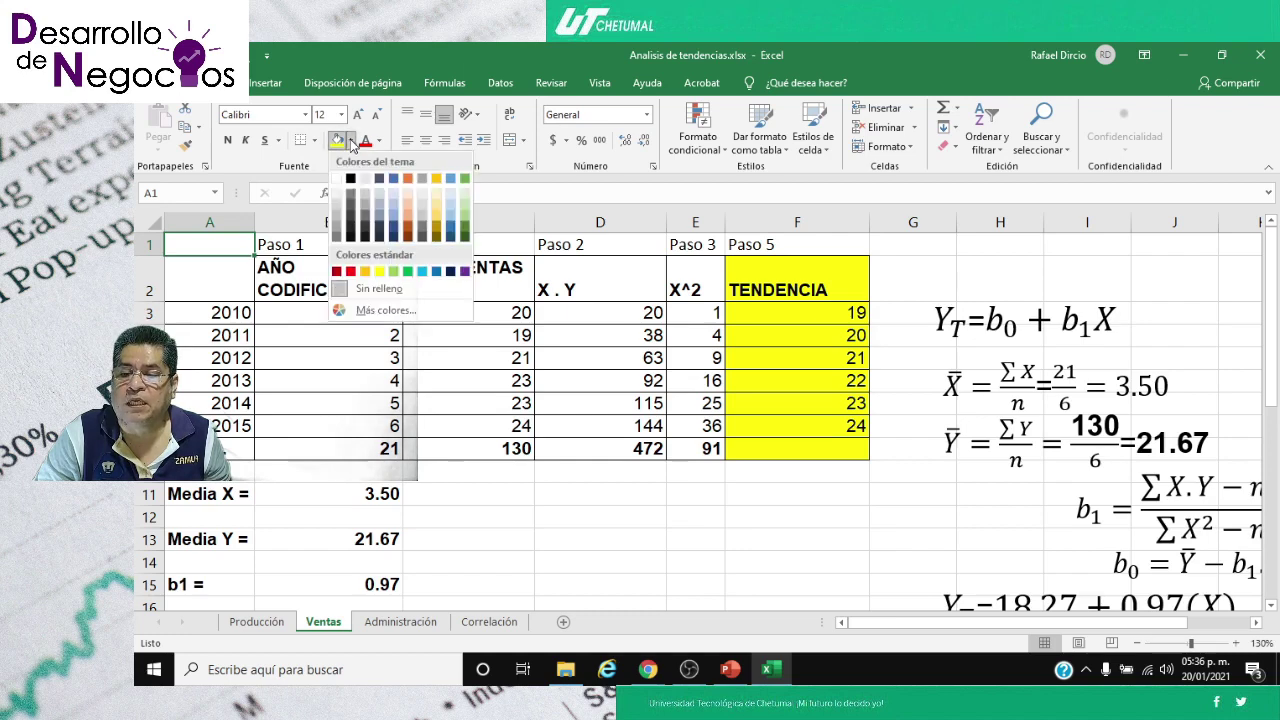
pyautogui.click(369, 265)
pyautogui.click(321, 244)
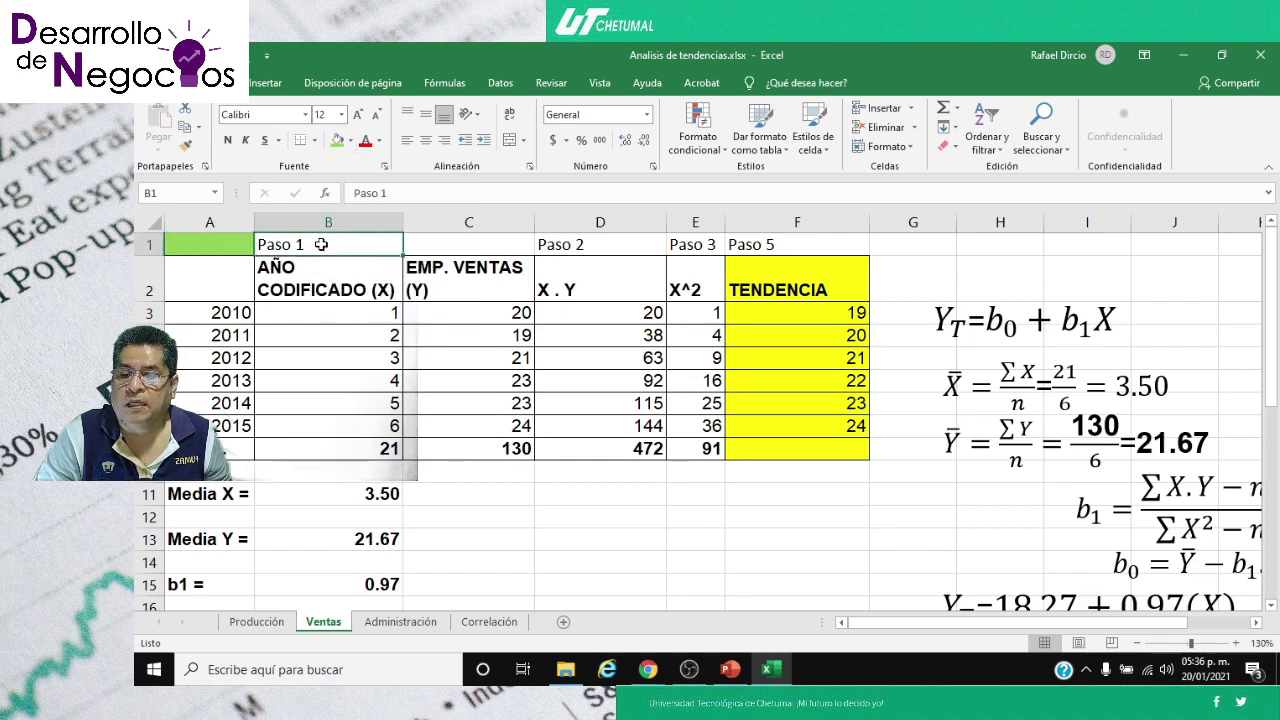
pyautogui.click(429, 241)
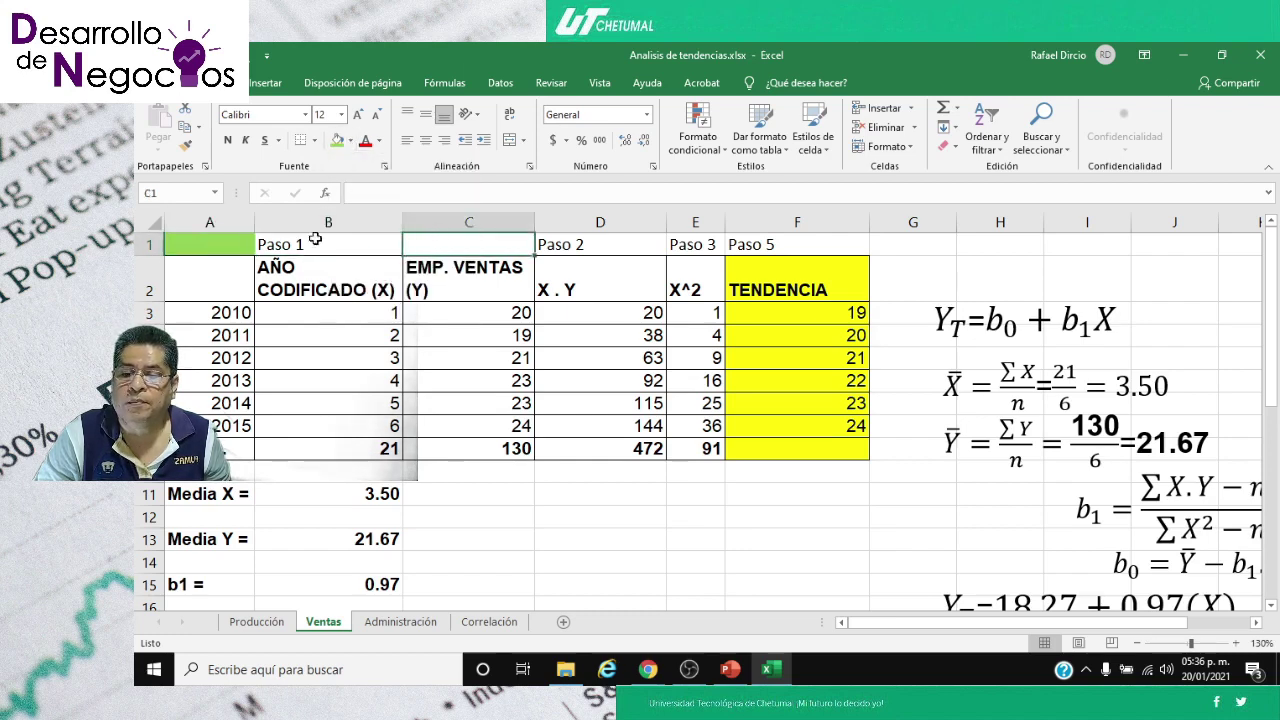
pyautogui.click(337, 141)
pyautogui.click(743, 241)
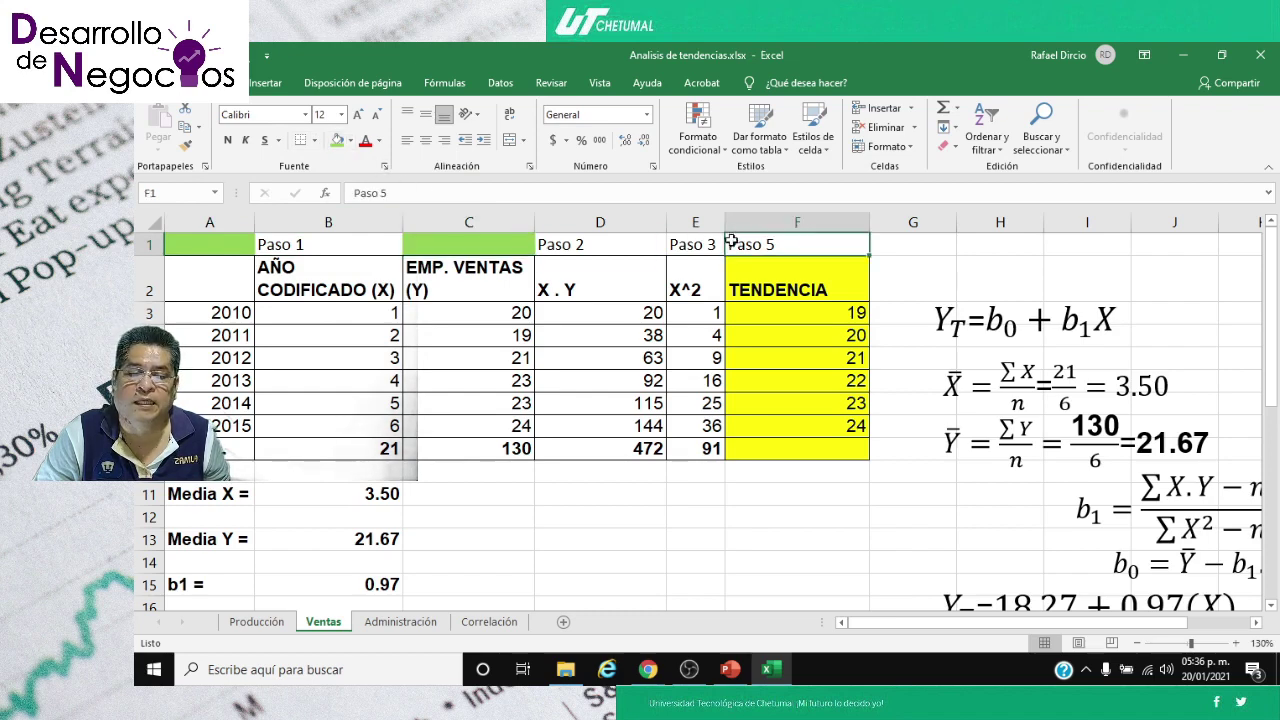
pyautogui.click(337, 141)
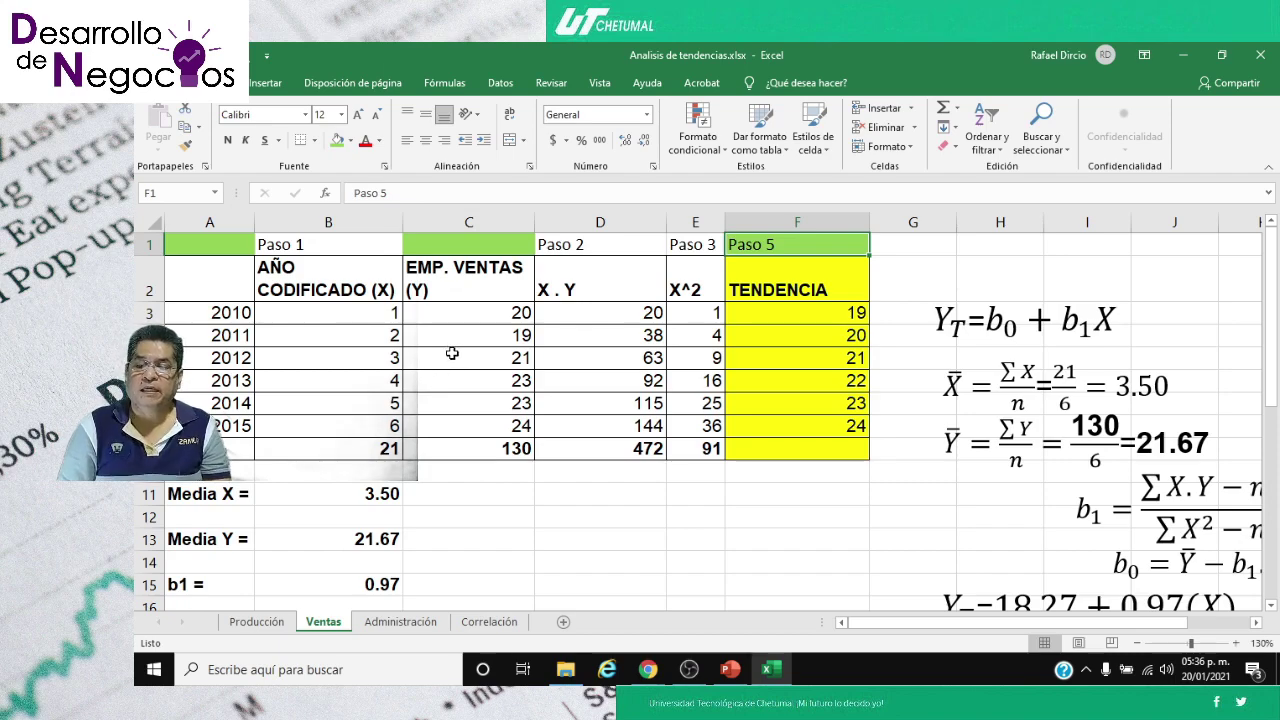
# - Examine the 2016 forecast formula in C19 and its inputs: b1 in B15, b0 in B17 and the coded year in B19
pyautogui.scroll(-1, 341, 389)
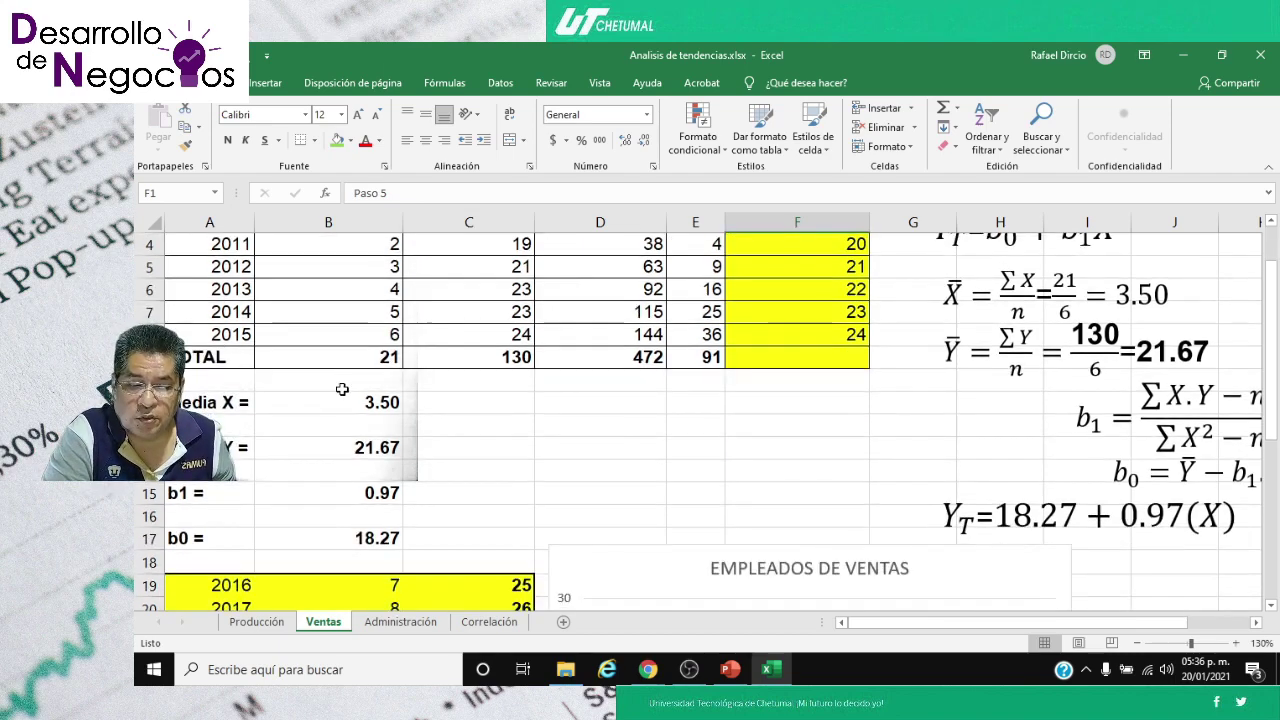
pyautogui.scroll(1, 341, 389)
pyautogui.scroll(-1, 345, 385)
pyautogui.scroll(-4, 345, 385)
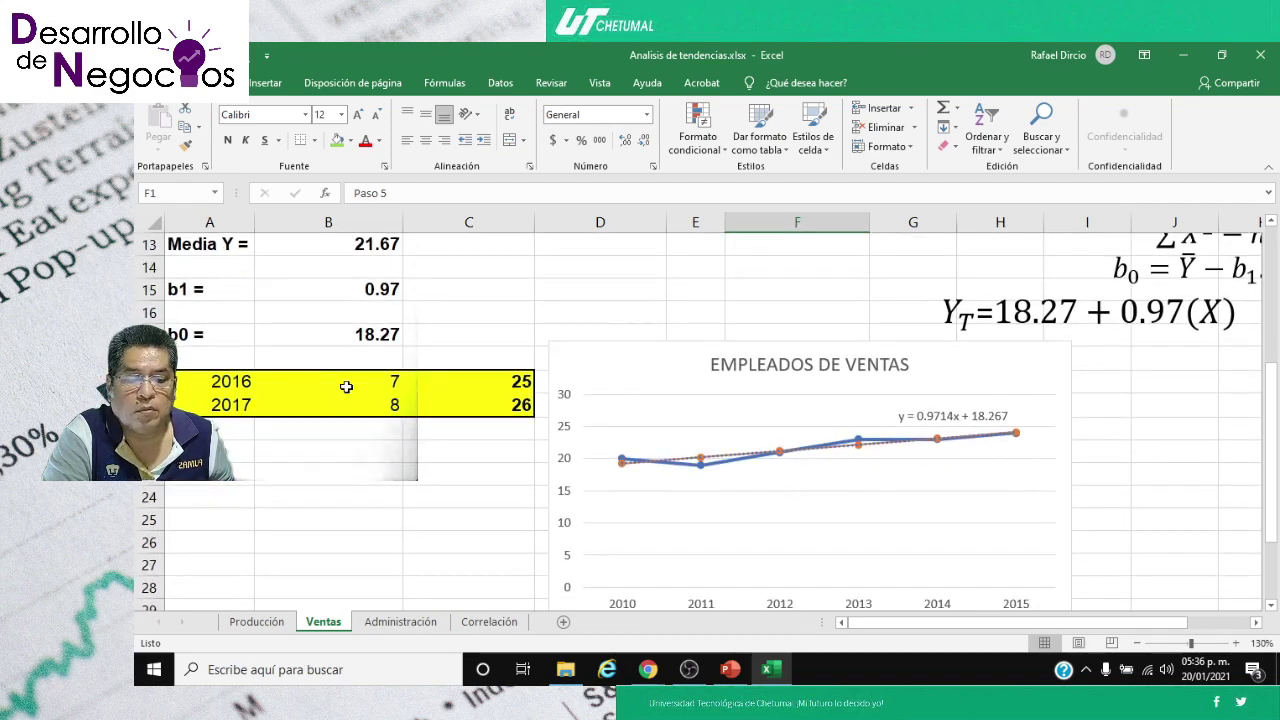
pyautogui.scroll(-1, 346, 387)
pyautogui.scroll(1, 623, 376)
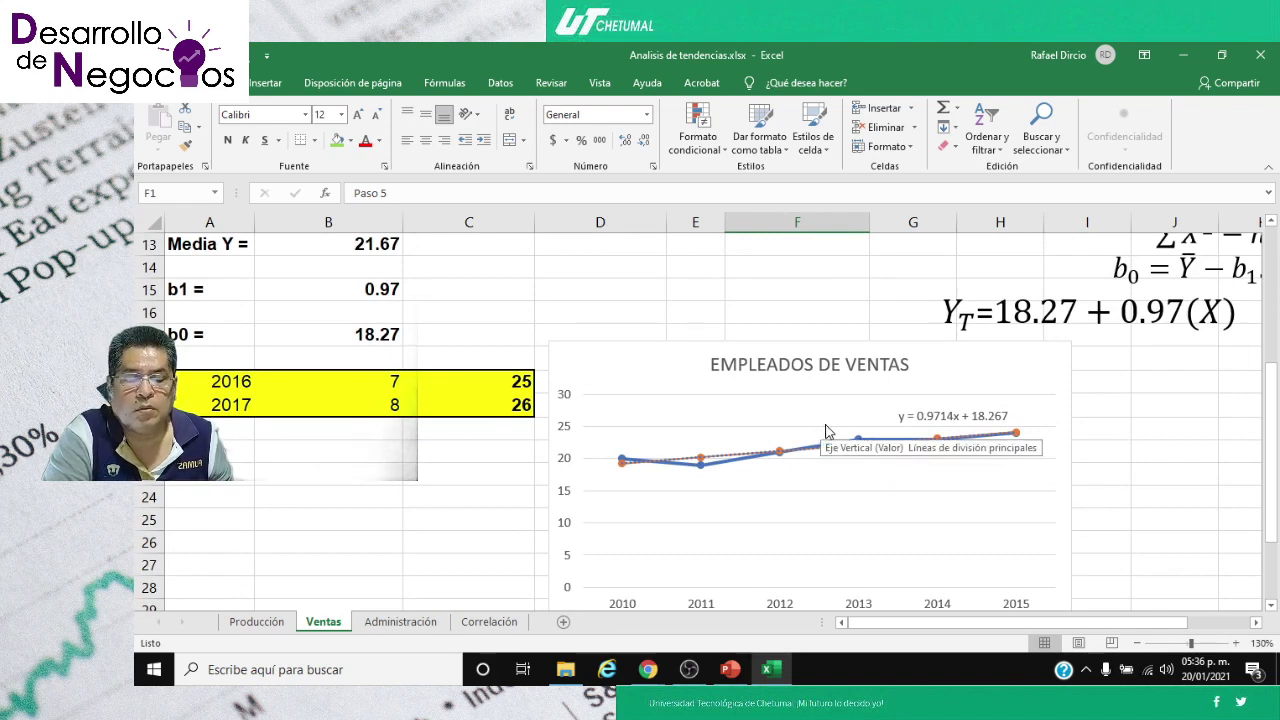
pyautogui.scroll(1, 797, 375)
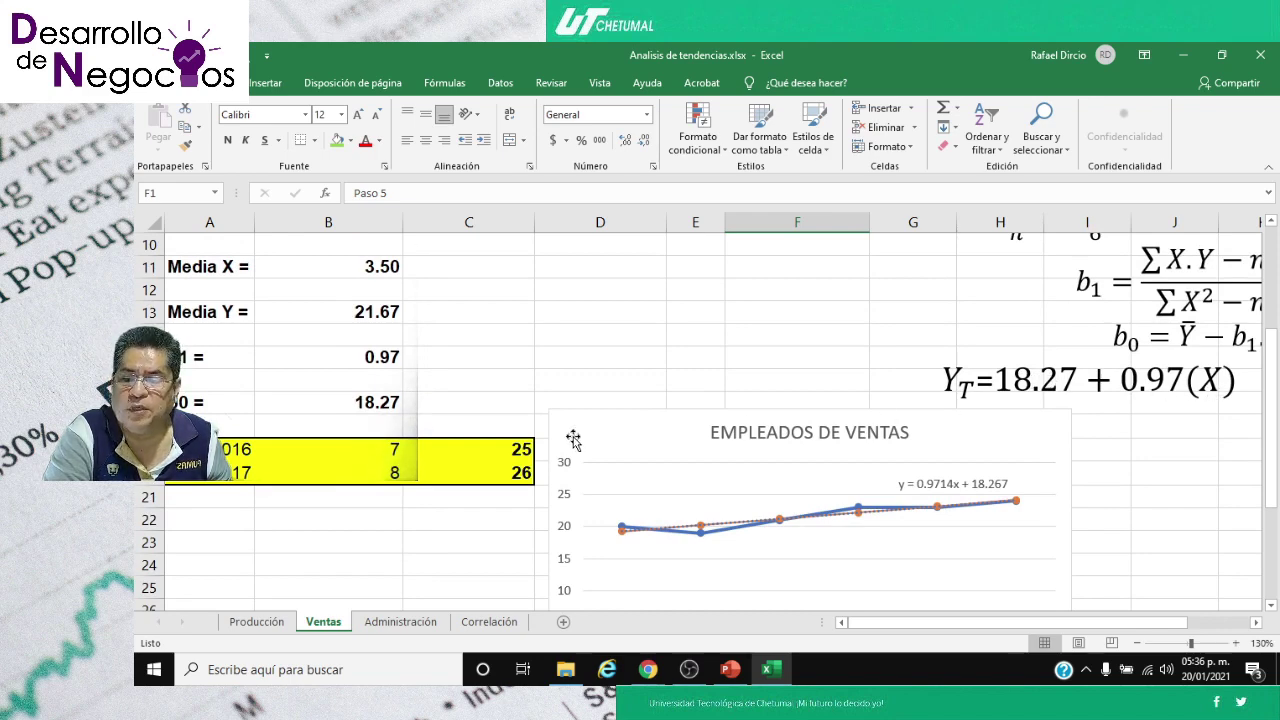
pyautogui.click(496, 451)
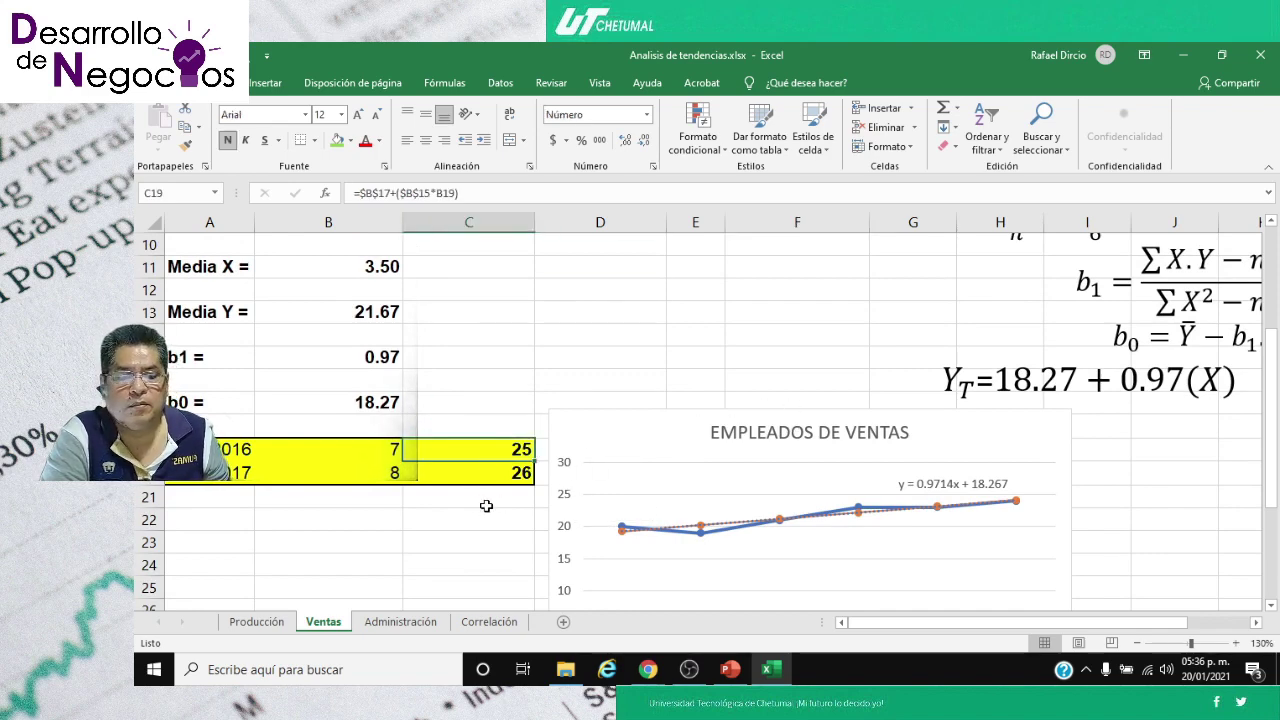
pyautogui.click(326, 358)
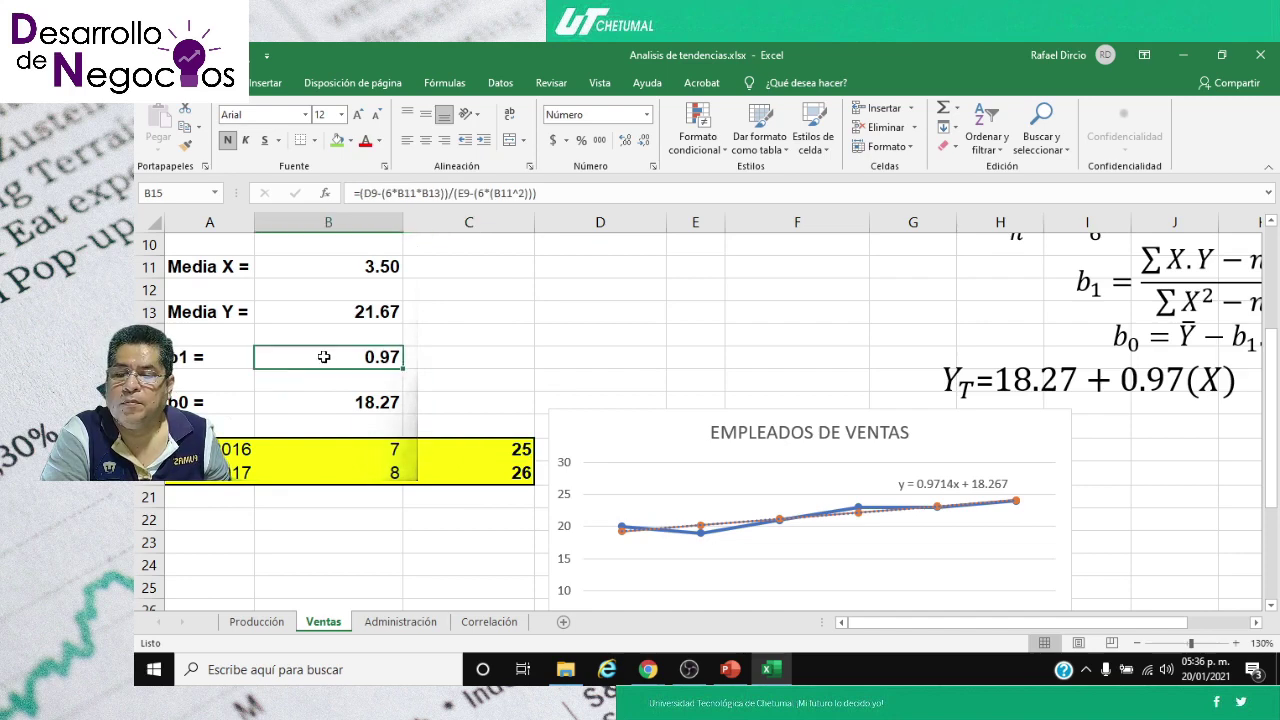
pyautogui.click(311, 406)
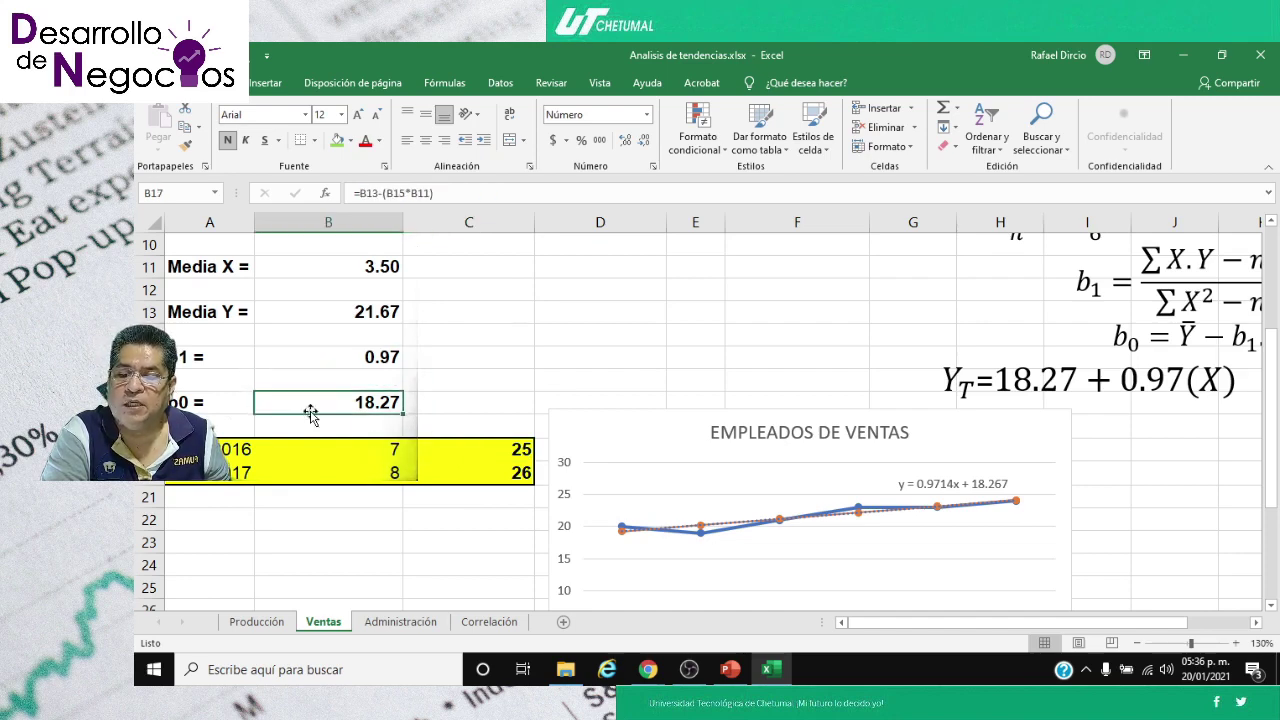
pyautogui.click(320, 452)
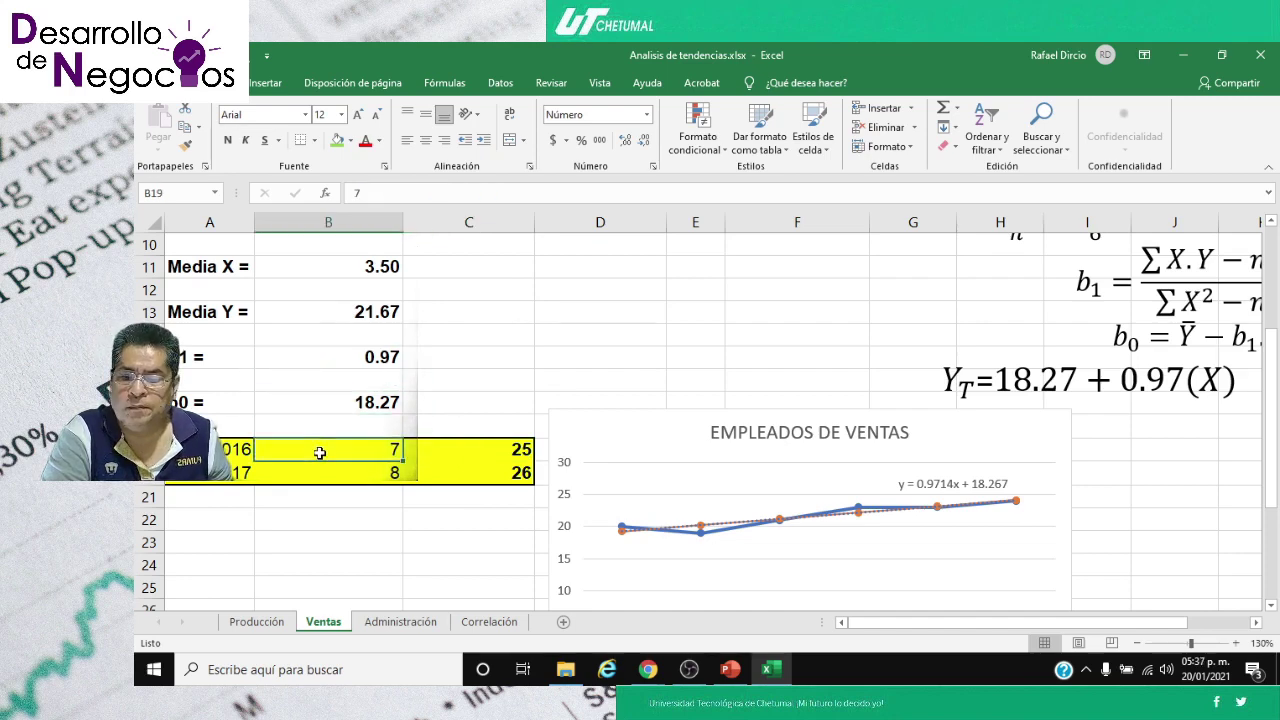
pyautogui.click(420, 450)
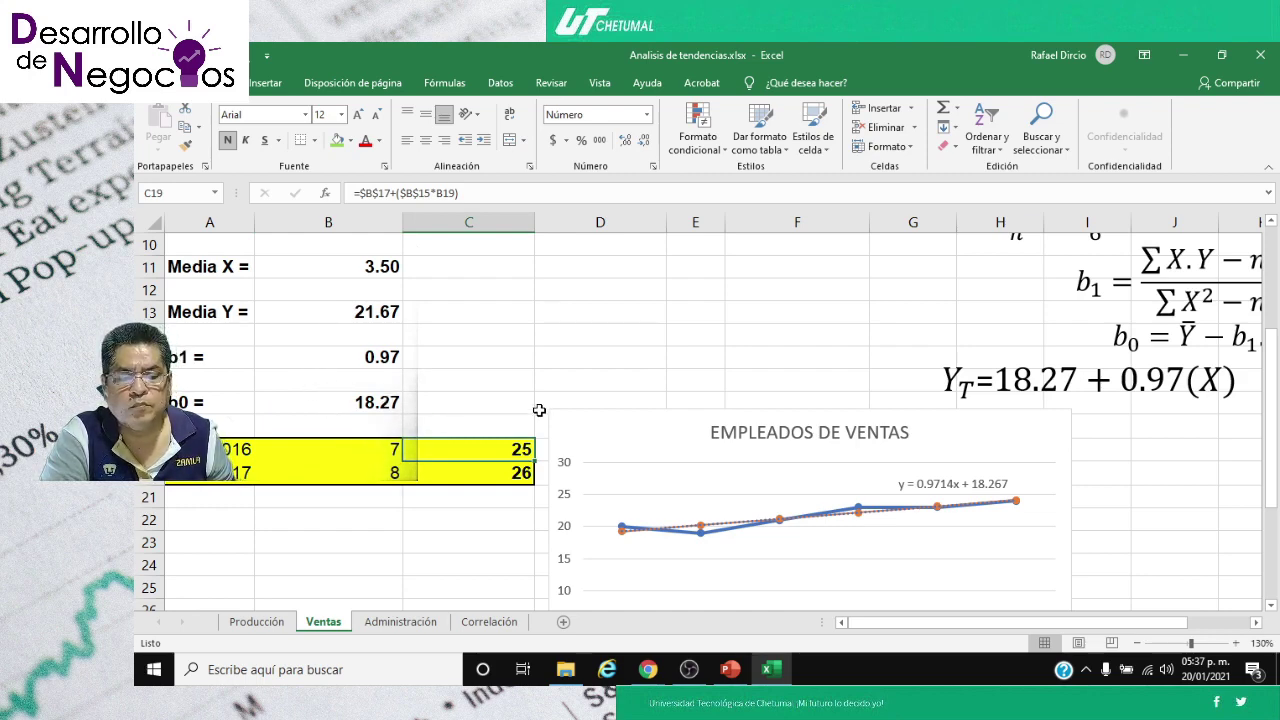
# - Inspect the cell references of the TENDENCIA formula in F3, tracing b0 in B17, b1 in B15 and the coded year in B3
pyautogui.scroll(2, 539, 410)
pyautogui.scroll(-4, 525, 408)
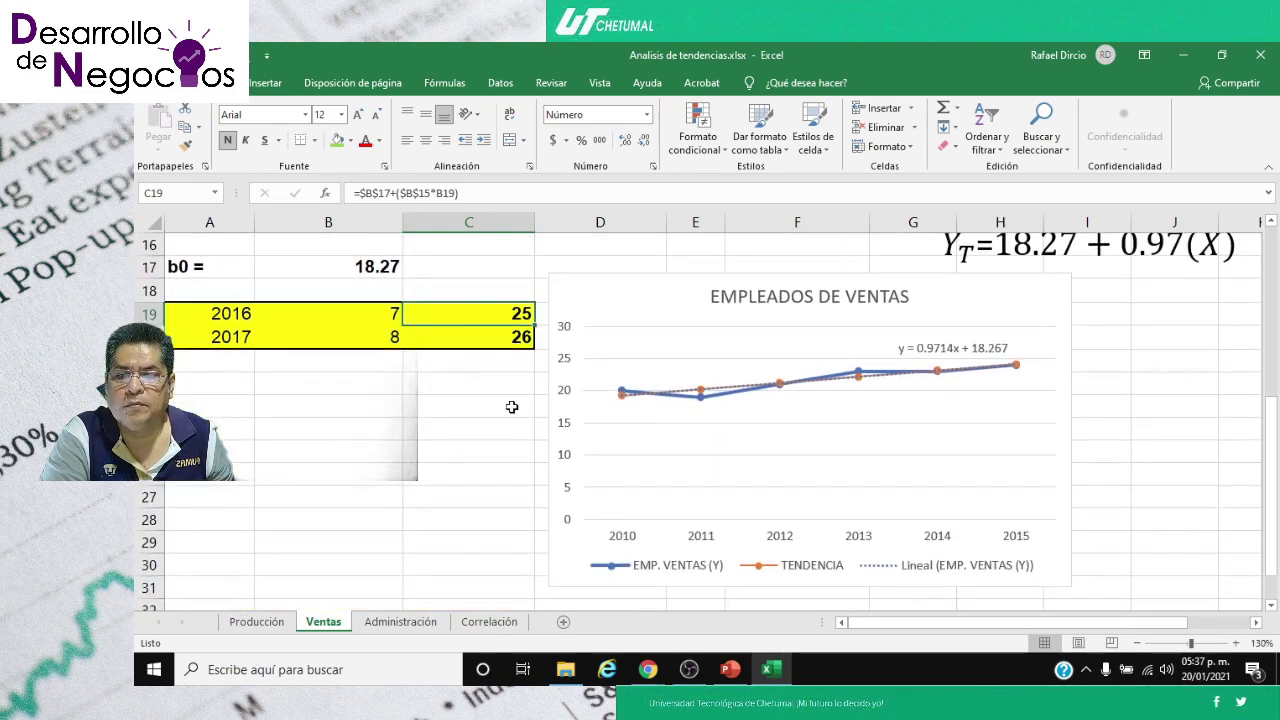
pyautogui.scroll(1, 511, 407)
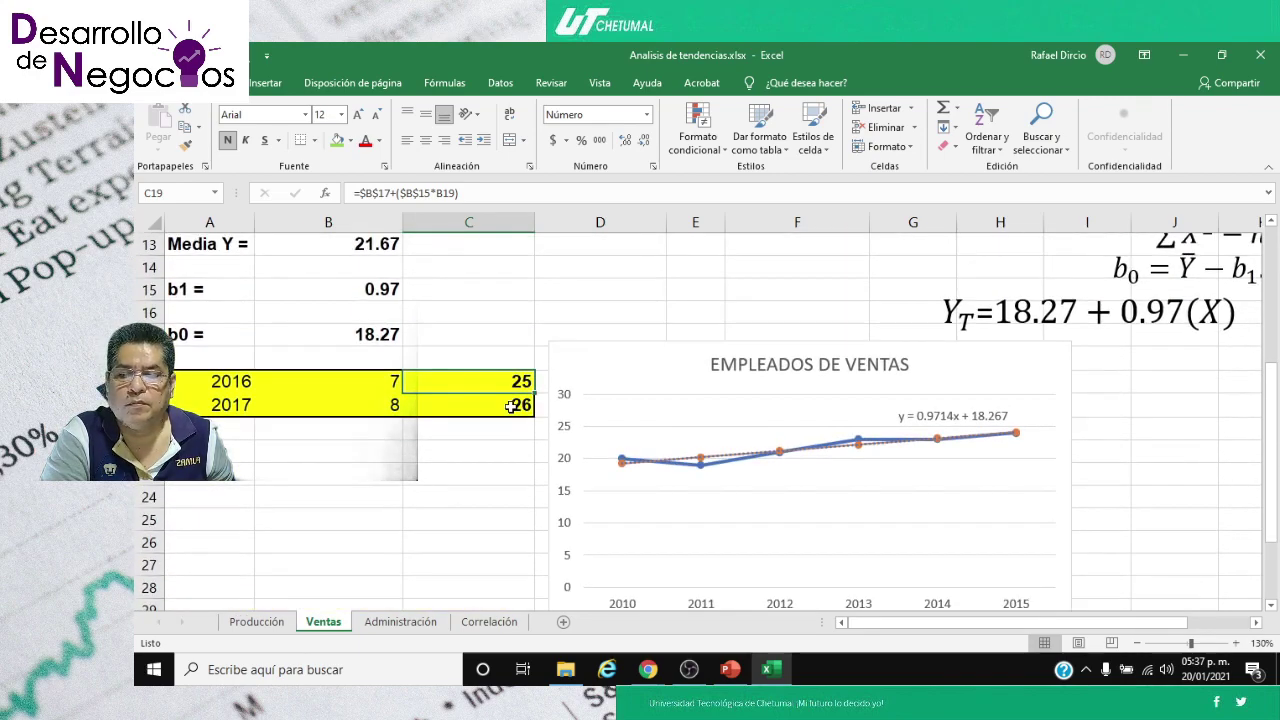
pyautogui.scroll(1, 511, 406)
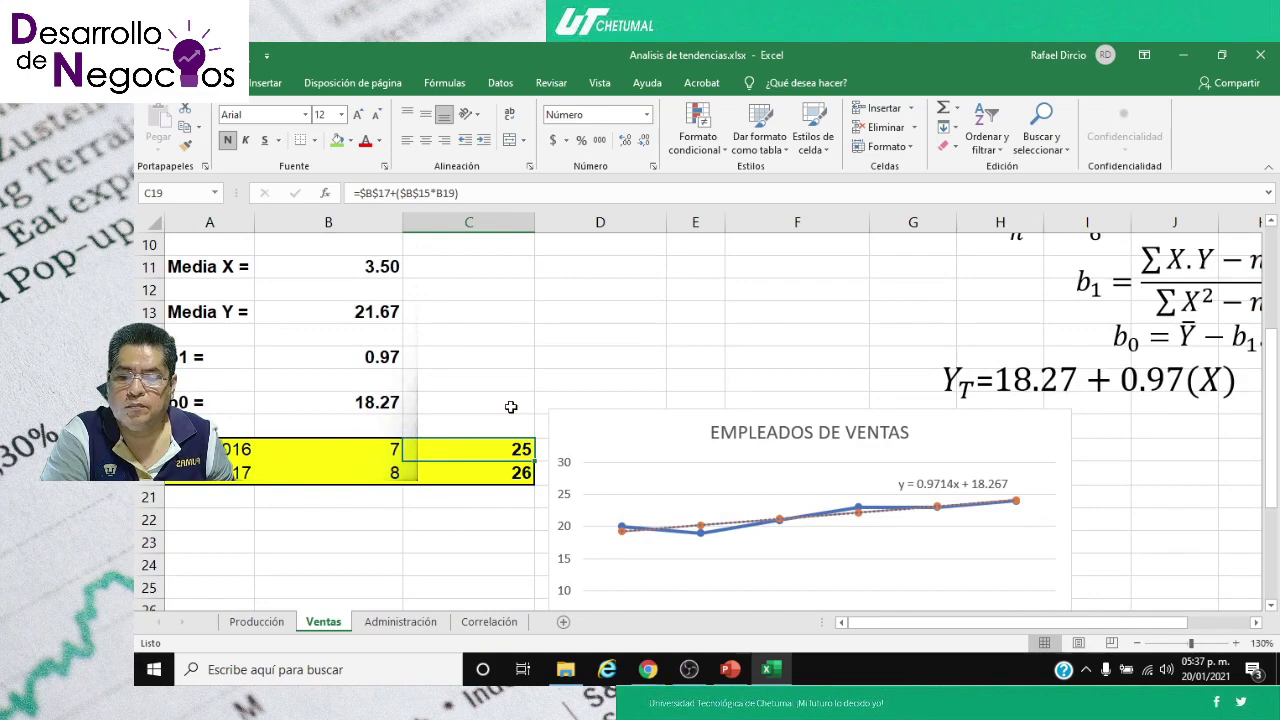
pyautogui.scroll(3, 511, 407)
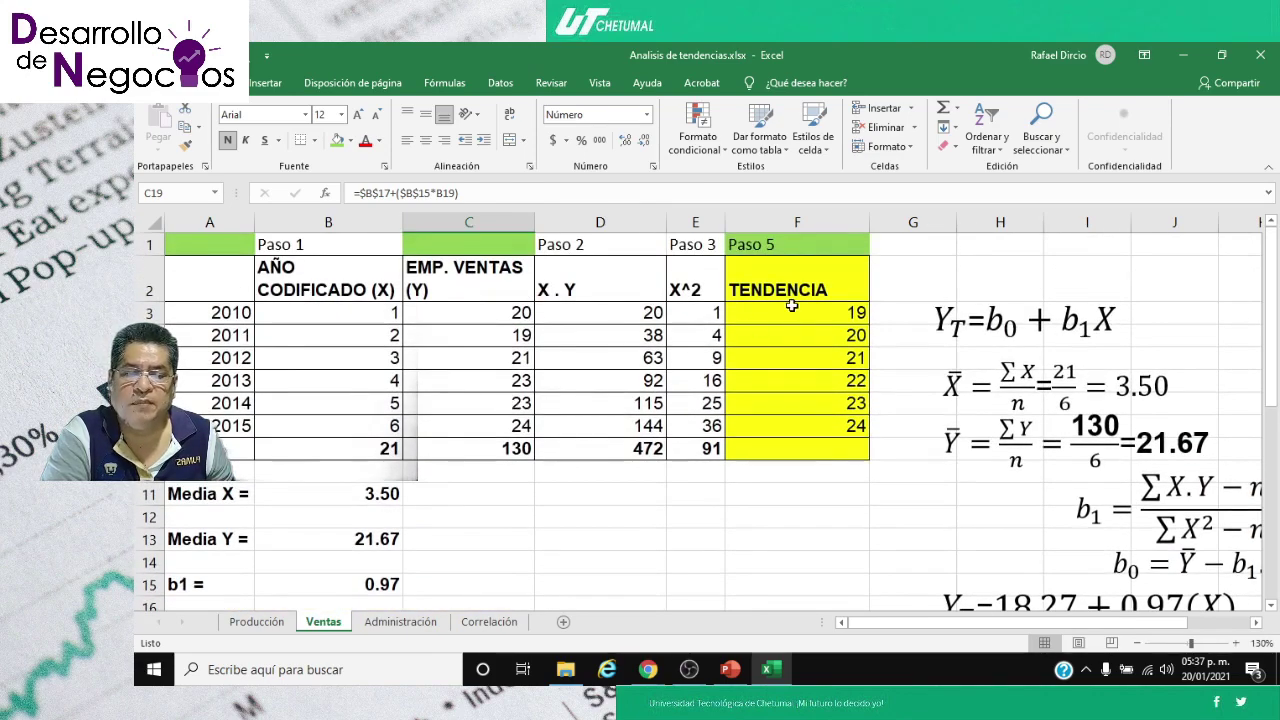
pyautogui.click(791, 309)
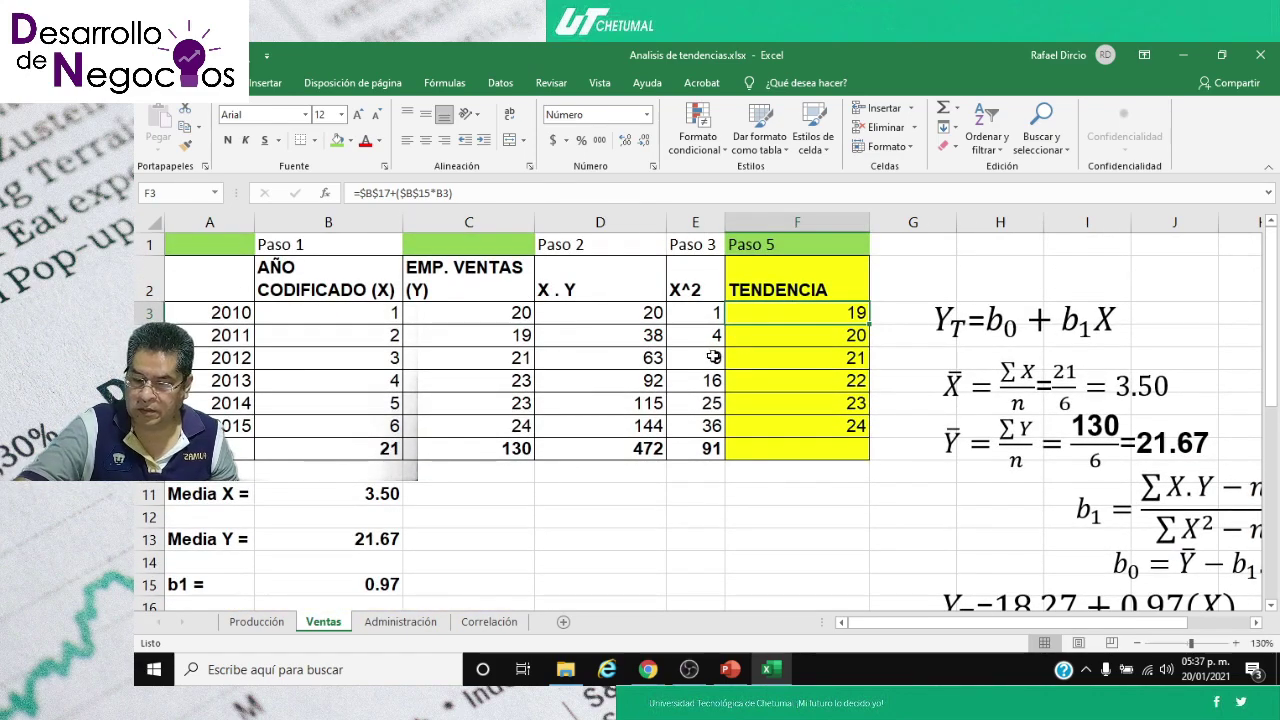
pyautogui.press('F2')
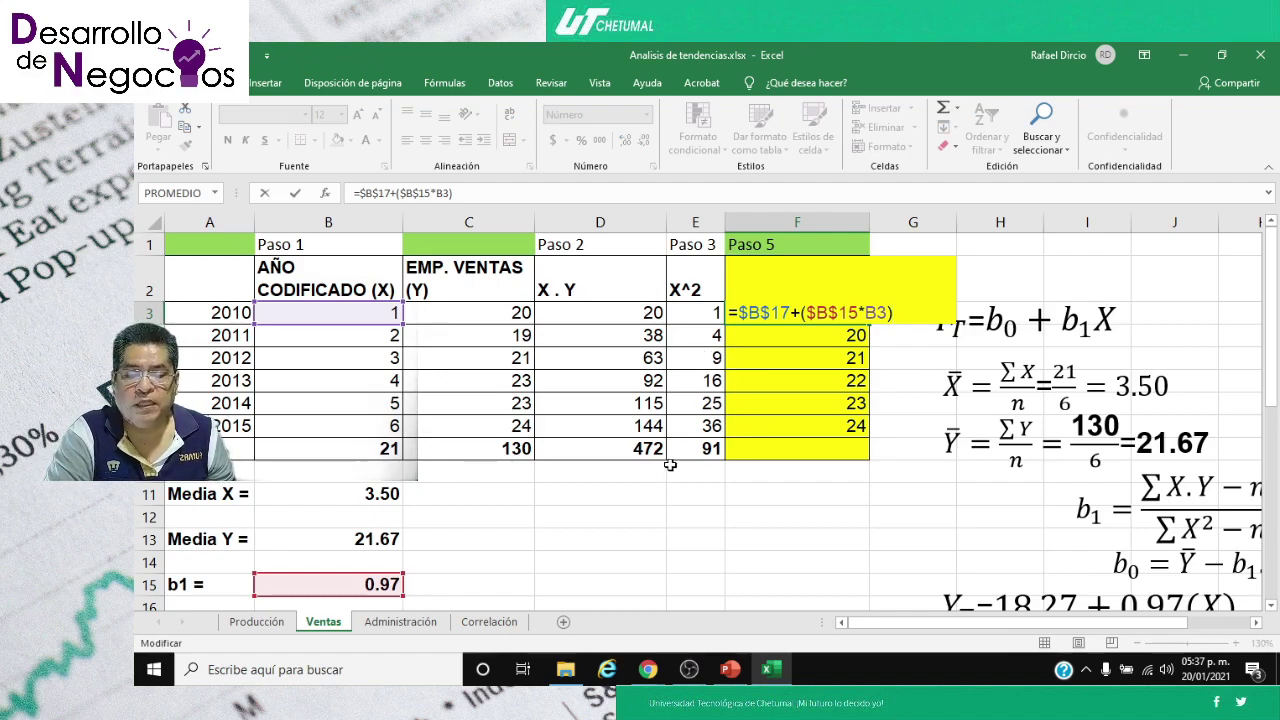
pyautogui.scroll(-1, 668, 466)
pyautogui.scroll(1, 668, 466)
pyautogui.scroll(-1, 843, 502)
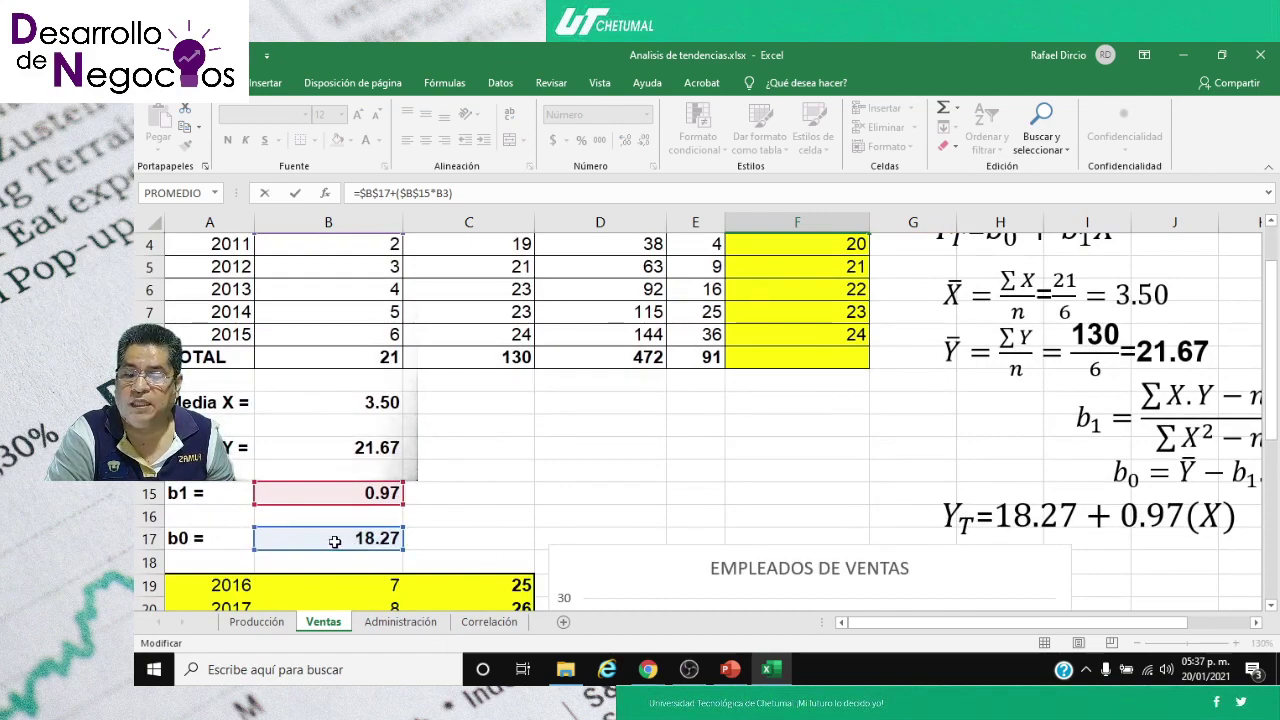
pyautogui.scroll(1, 549, 528)
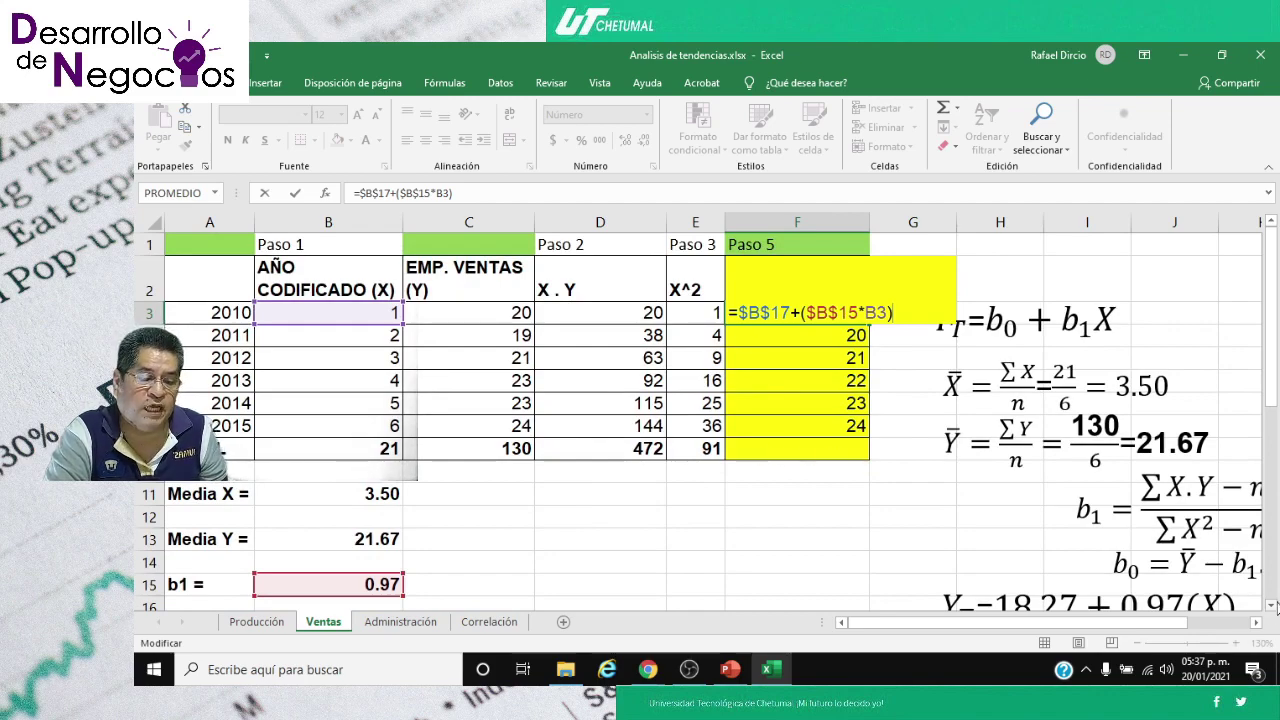
pyautogui.click(1272, 605)
pyautogui.click(1272, 605)
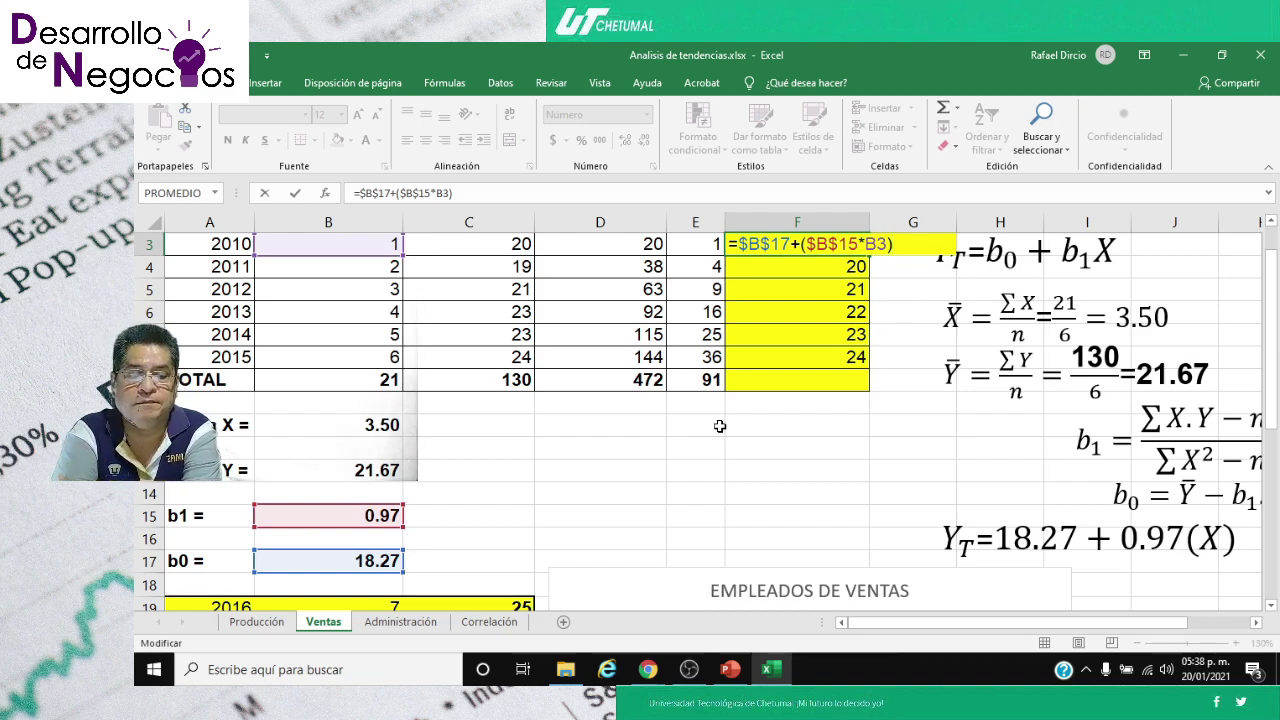
pyautogui.press('Return')
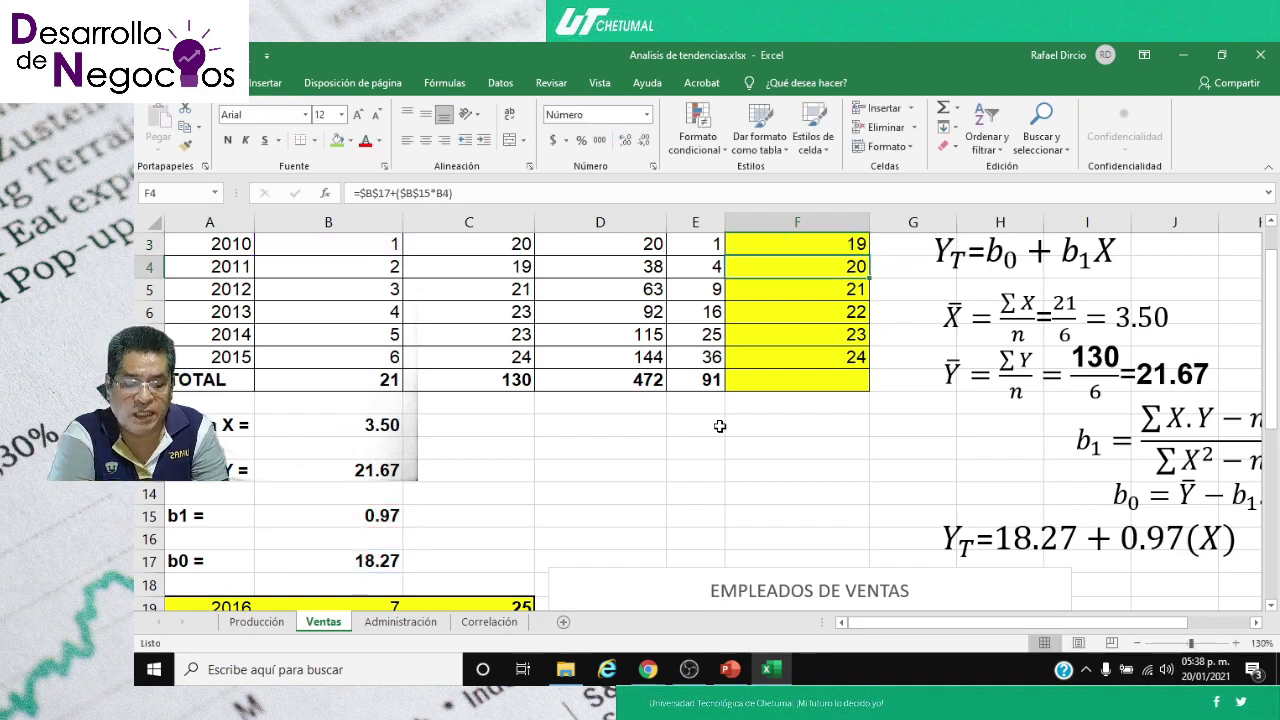
# - Check the remaining TENDENCIA formulas below F4, and review the 2016 and 2017 forecasts beside the EMPLEADOS DE VENTAS chart
pyautogui.press('Down')
pyautogui.press('Down')
pyautogui.press('Down')
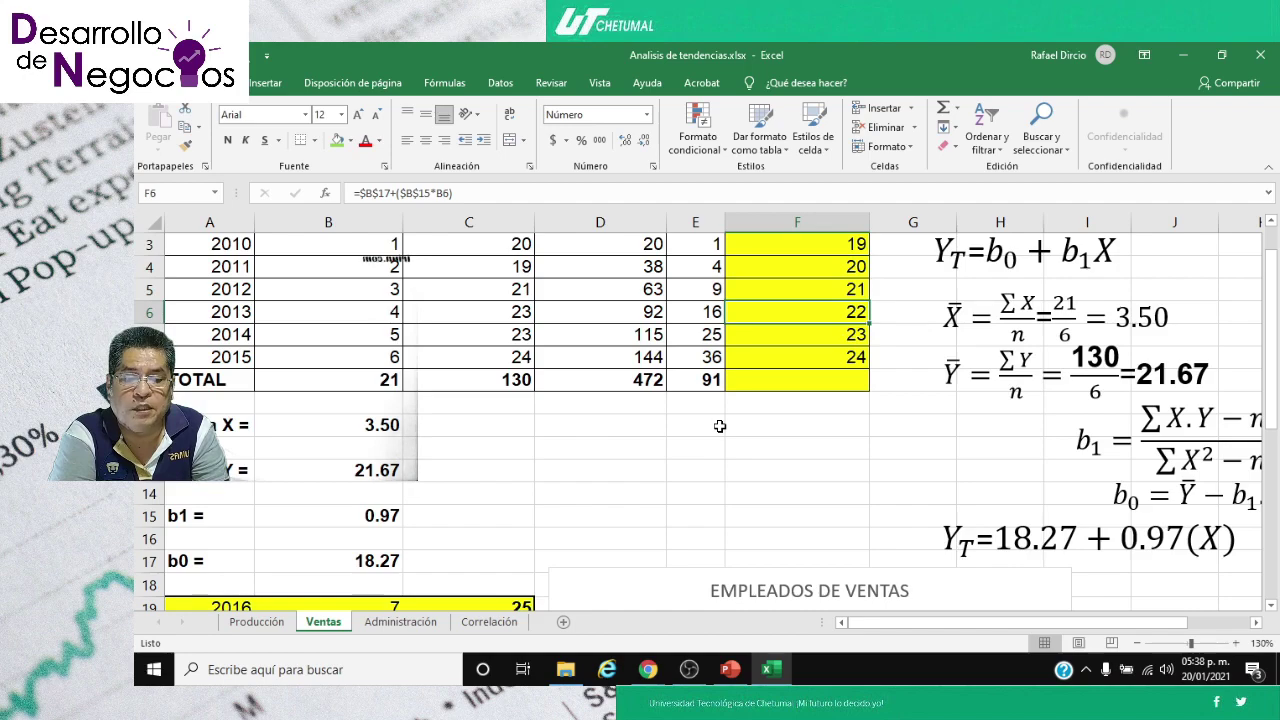
pyautogui.press('Down')
pyautogui.press('Down')
pyautogui.press('Down')
pyautogui.press('Down')
pyautogui.press('Down')
pyautogui.press('Down')
pyautogui.press('Down')
pyautogui.scroll(1, 563, 486)
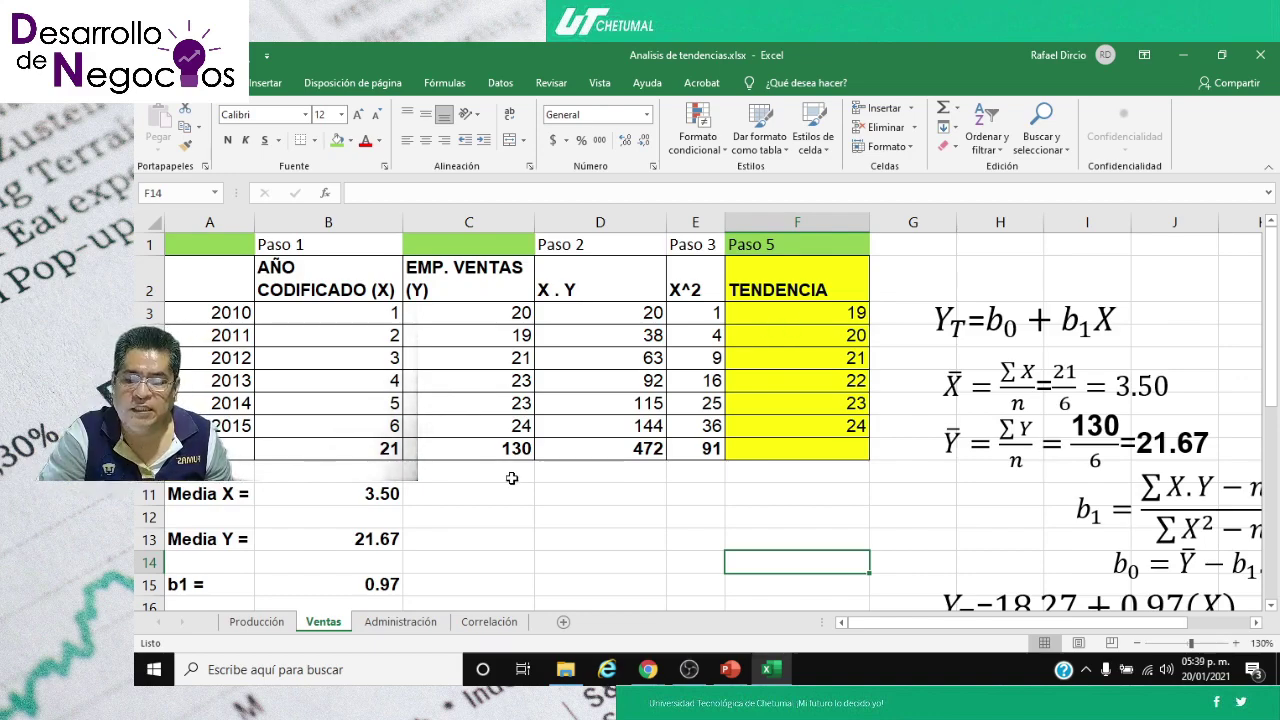
pyautogui.scroll(-3, 511, 478)
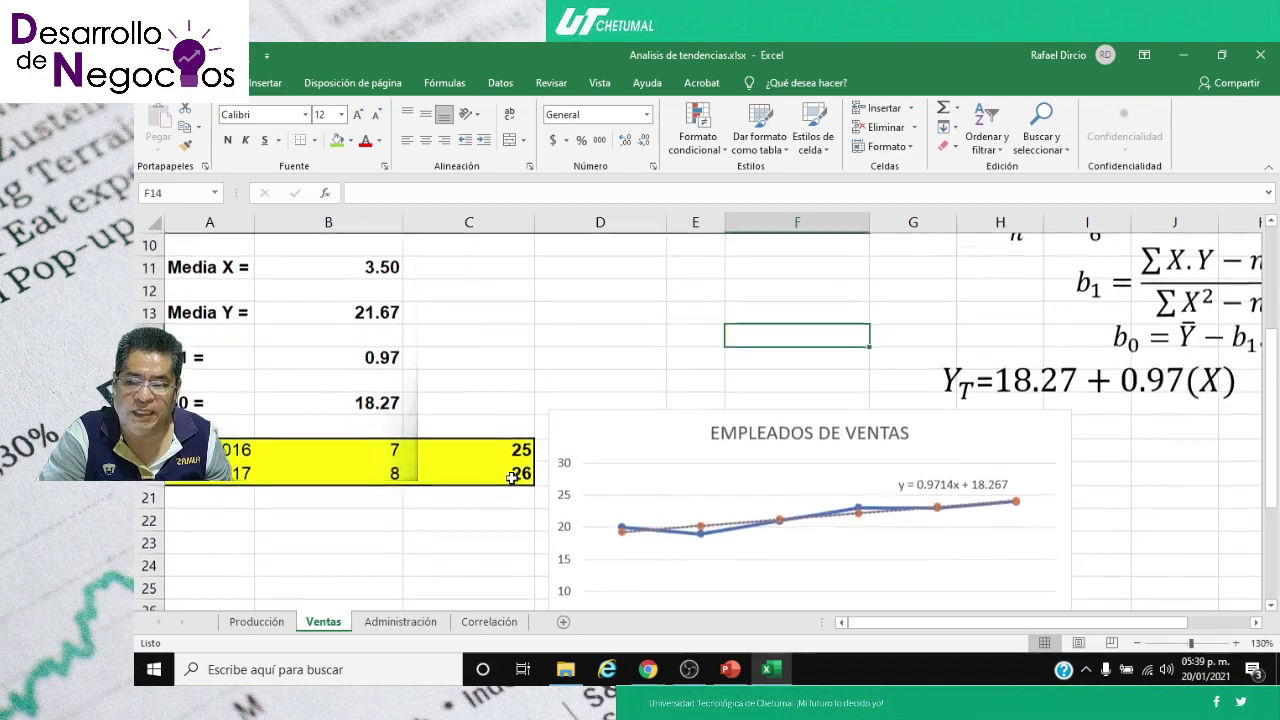
pyautogui.scroll(-2, 511, 476)
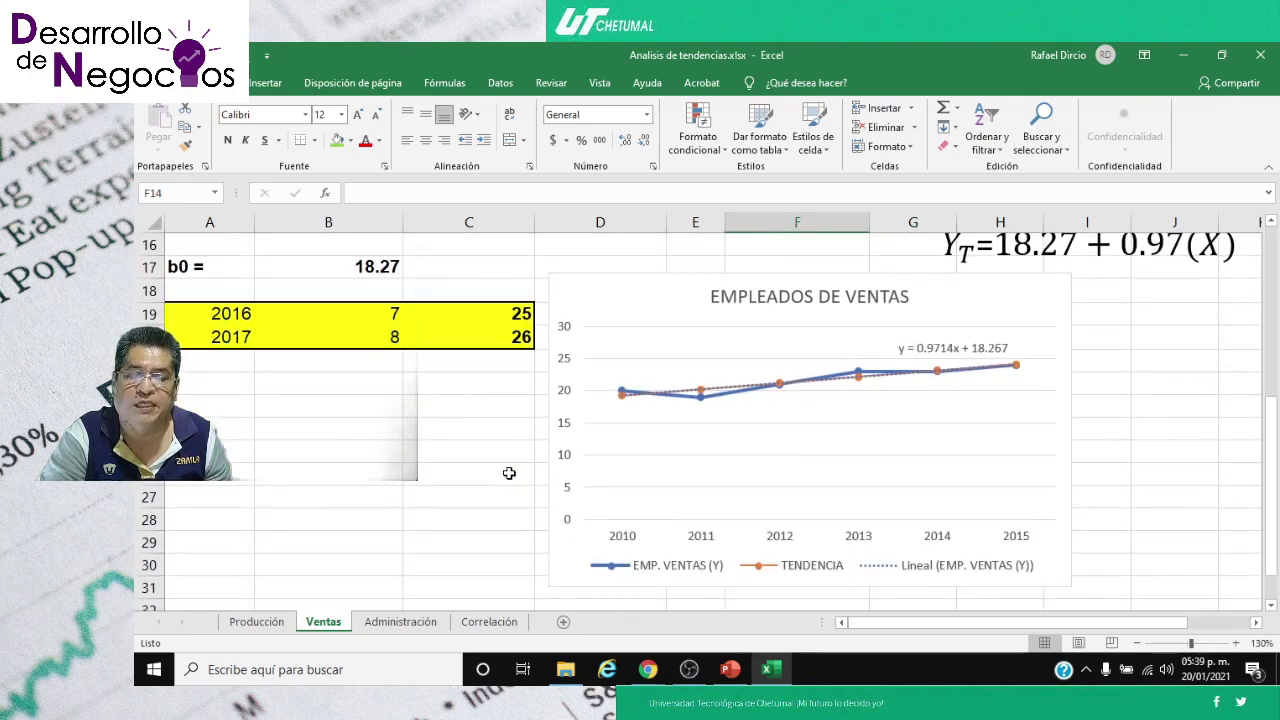
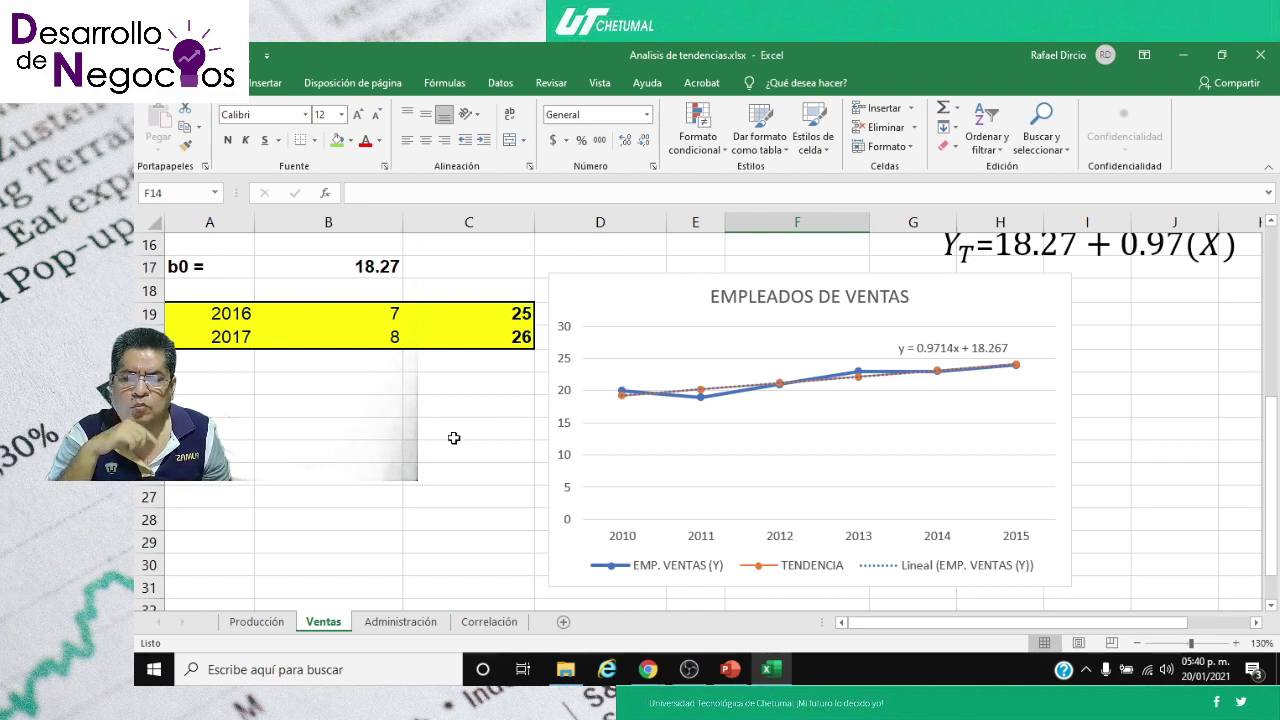
# - Review the sales trend table on the Ventas sheet together with the full trend equations beside it
pyautogui.scroll(3, 454, 438)
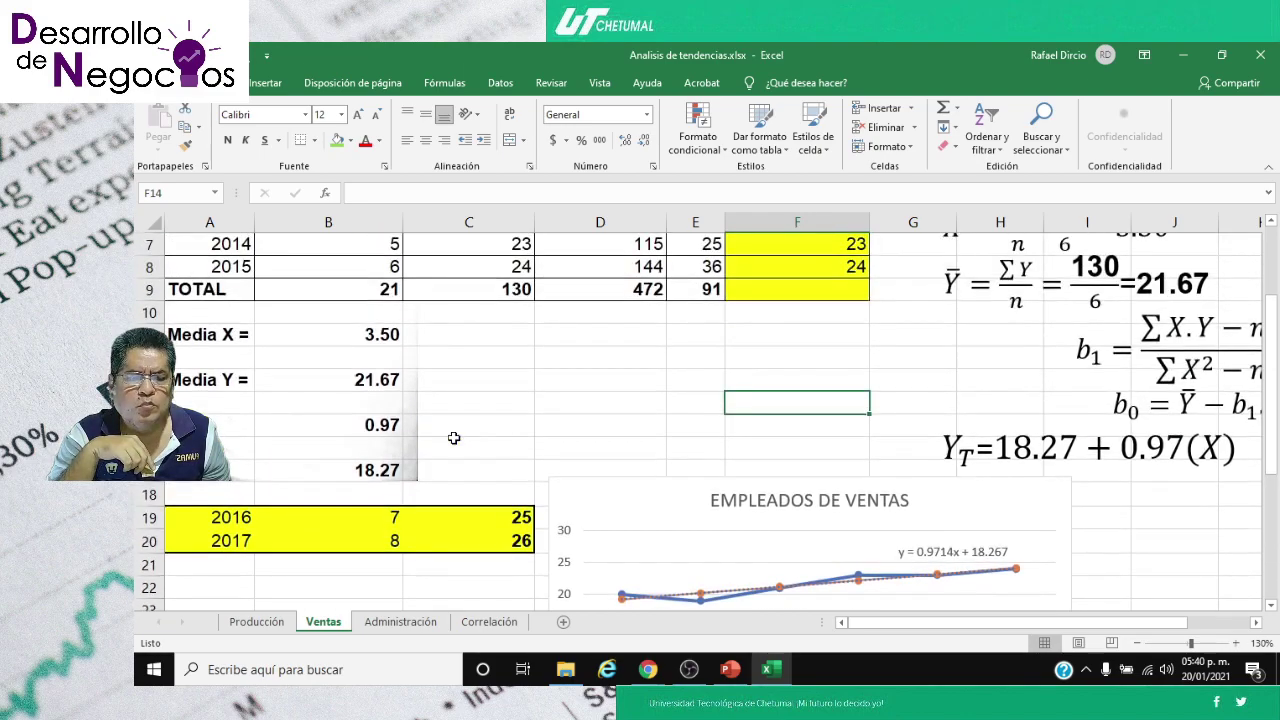
pyautogui.scroll(2, 454, 438)
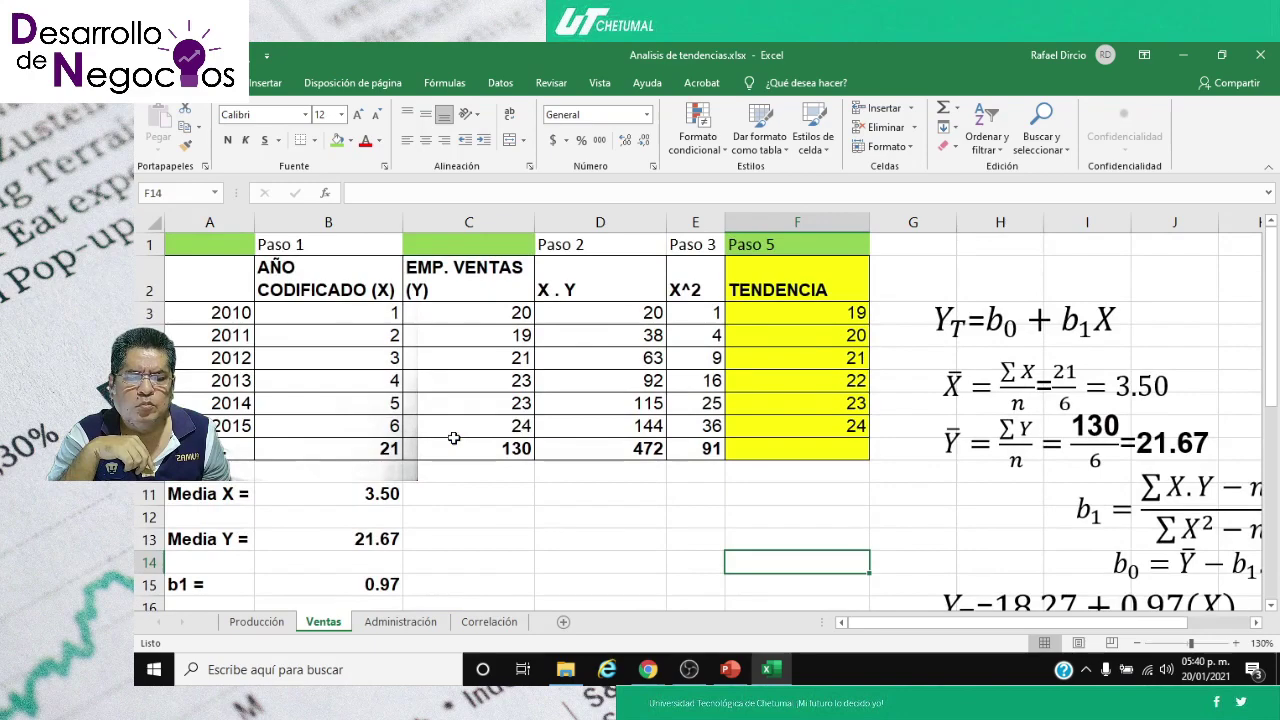
pyautogui.scroll(-1, 454, 438)
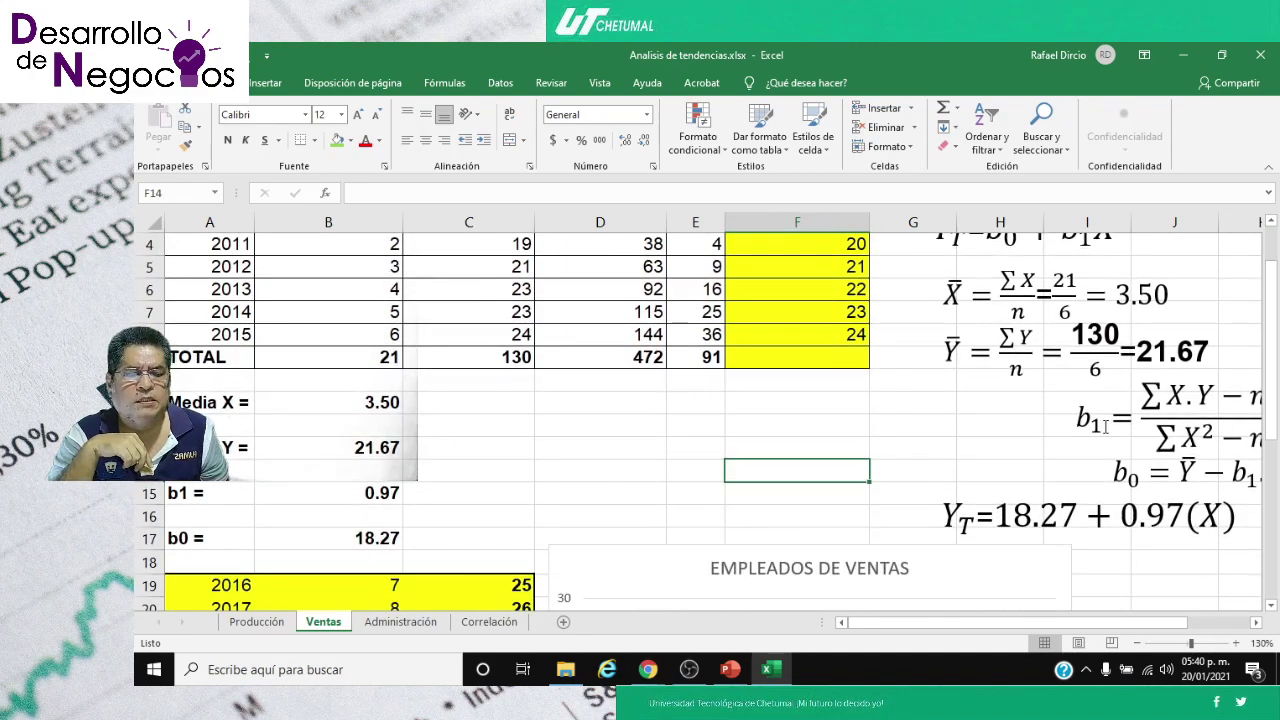
pyautogui.scroll(1, 534, 515)
pyautogui.keyDown('ctrl'); pyautogui.scroll(-1, 534, 515); pyautogui.keyUp('ctrl')
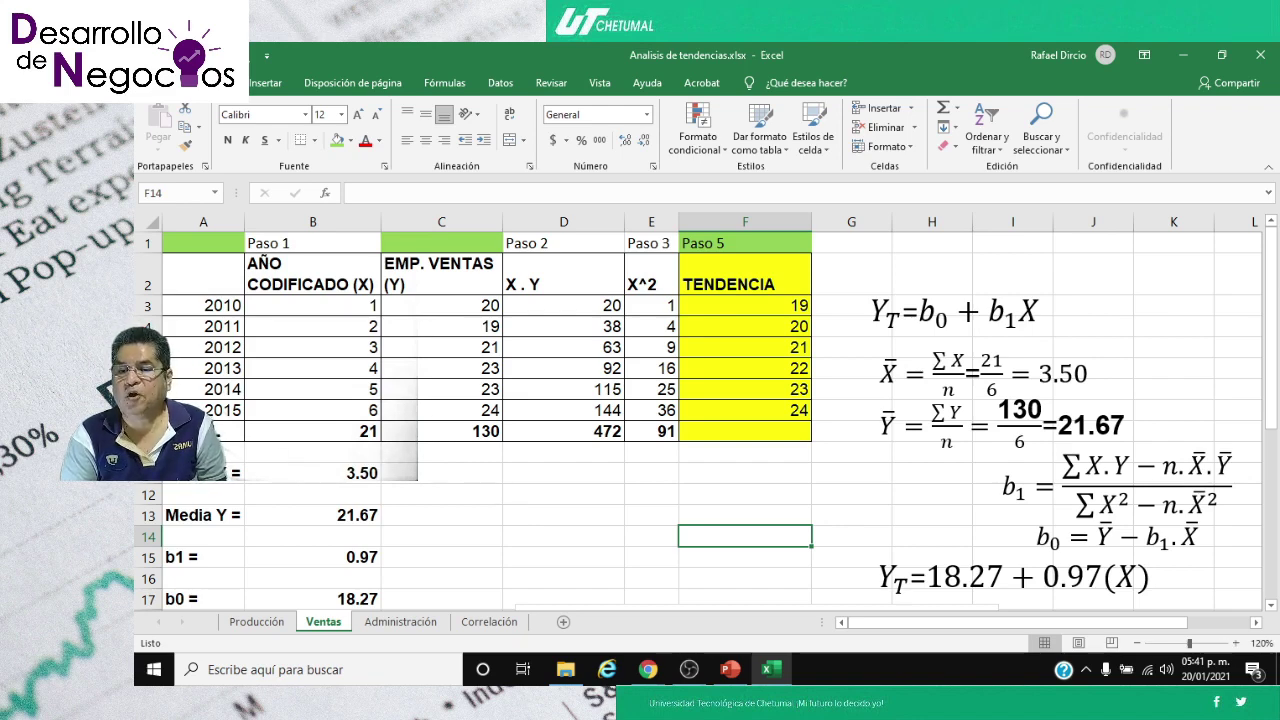
pyautogui.click(147, 219)
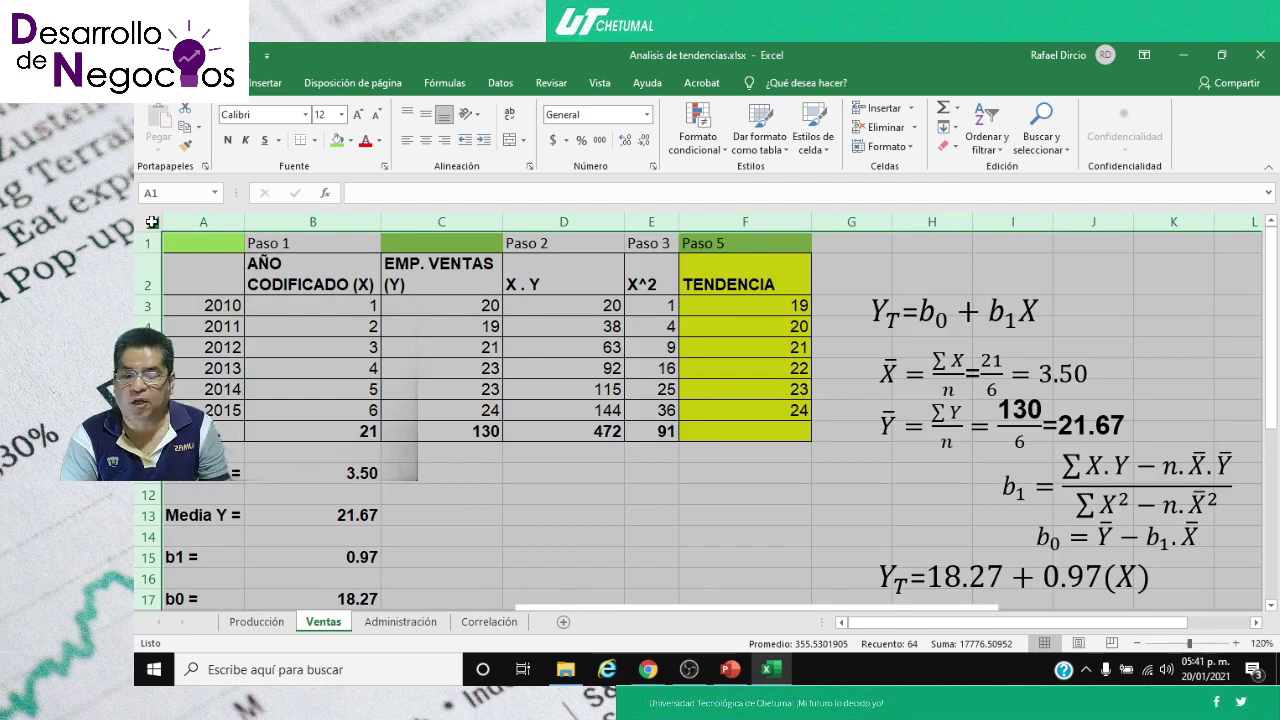
# - Open the Administración sheet and enlarge its trend table to 140% zoom
pyautogui.click(397, 622)
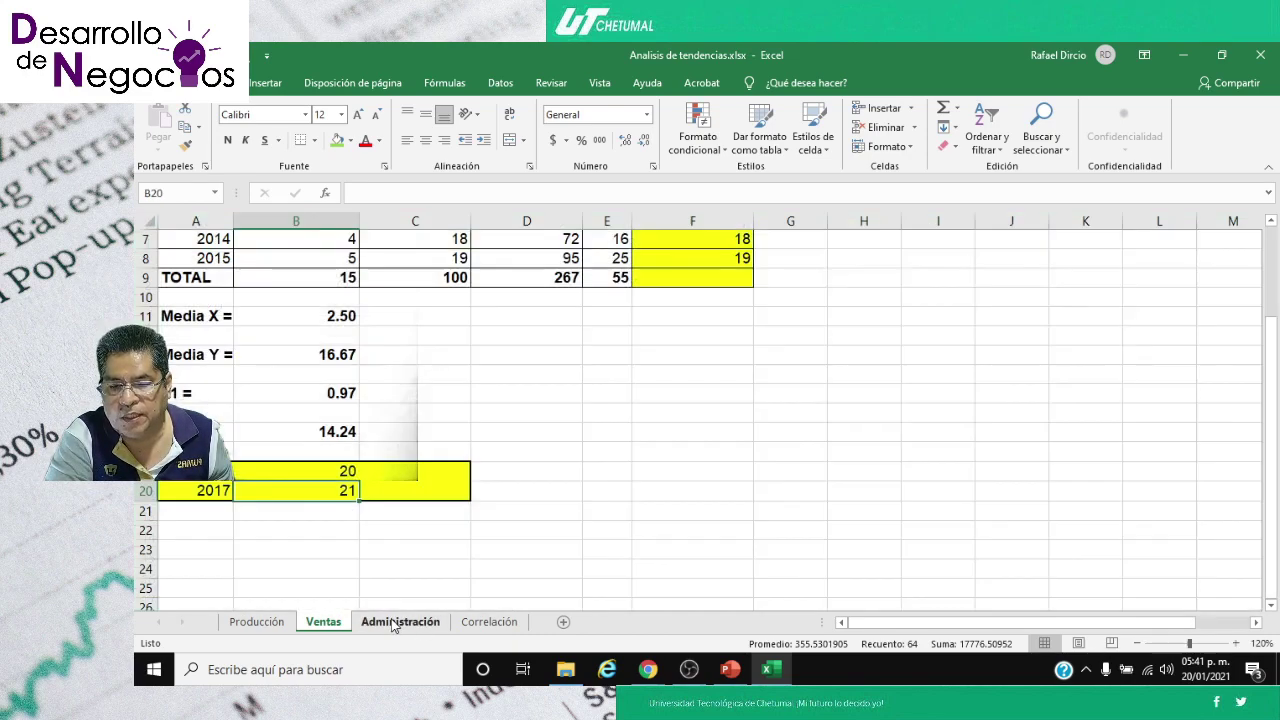
pyautogui.scroll(2, 413, 530)
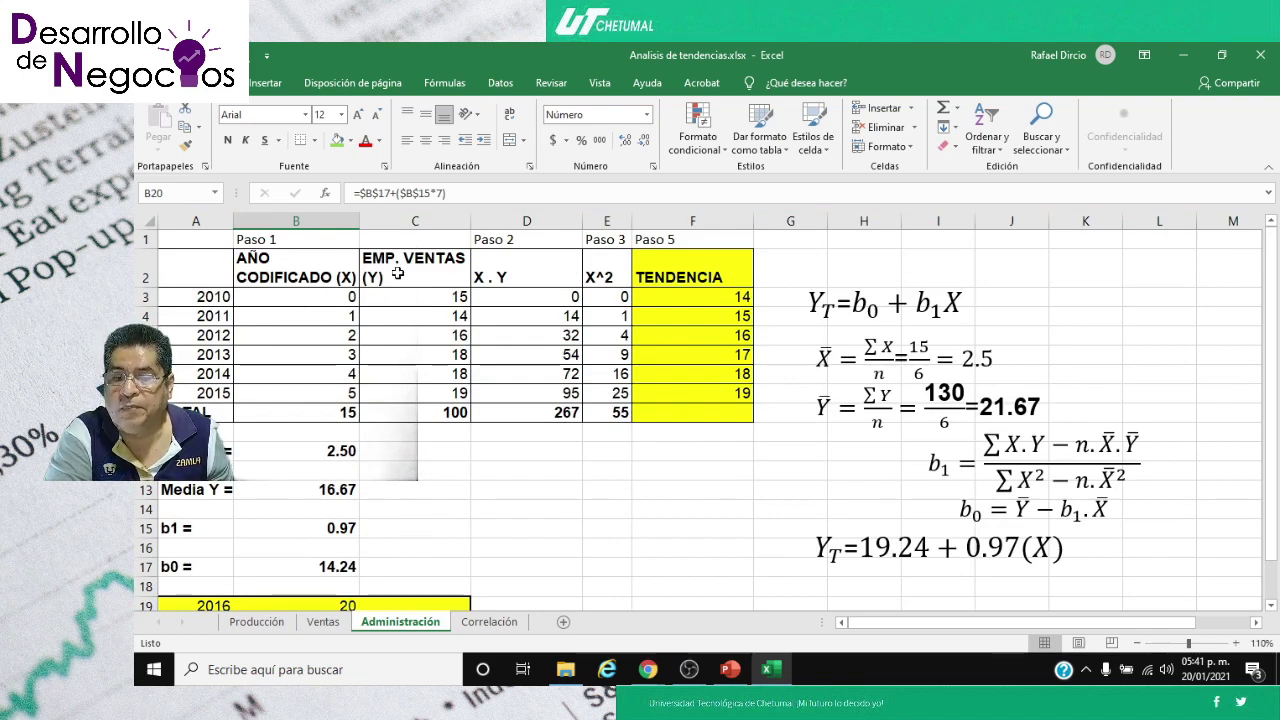
pyautogui.click(335, 300)
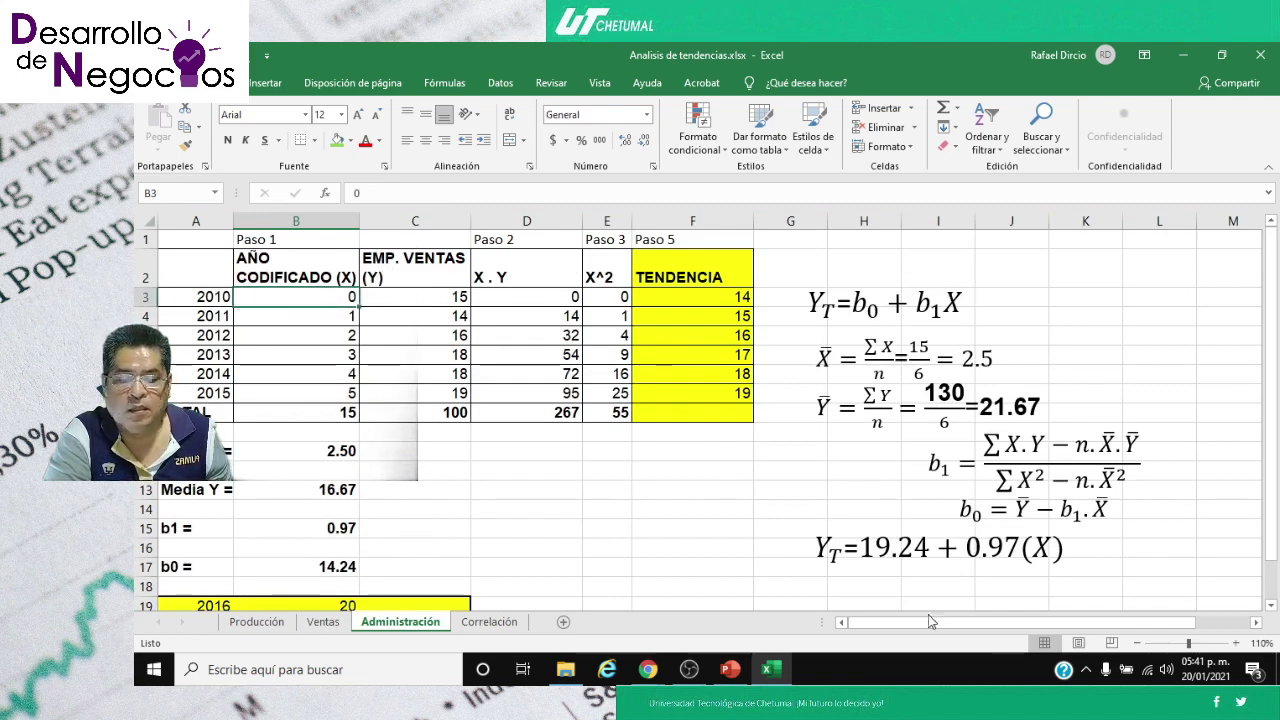
pyautogui.click(1236, 643)
pyautogui.click(1236, 643)
pyautogui.click(1236, 643)
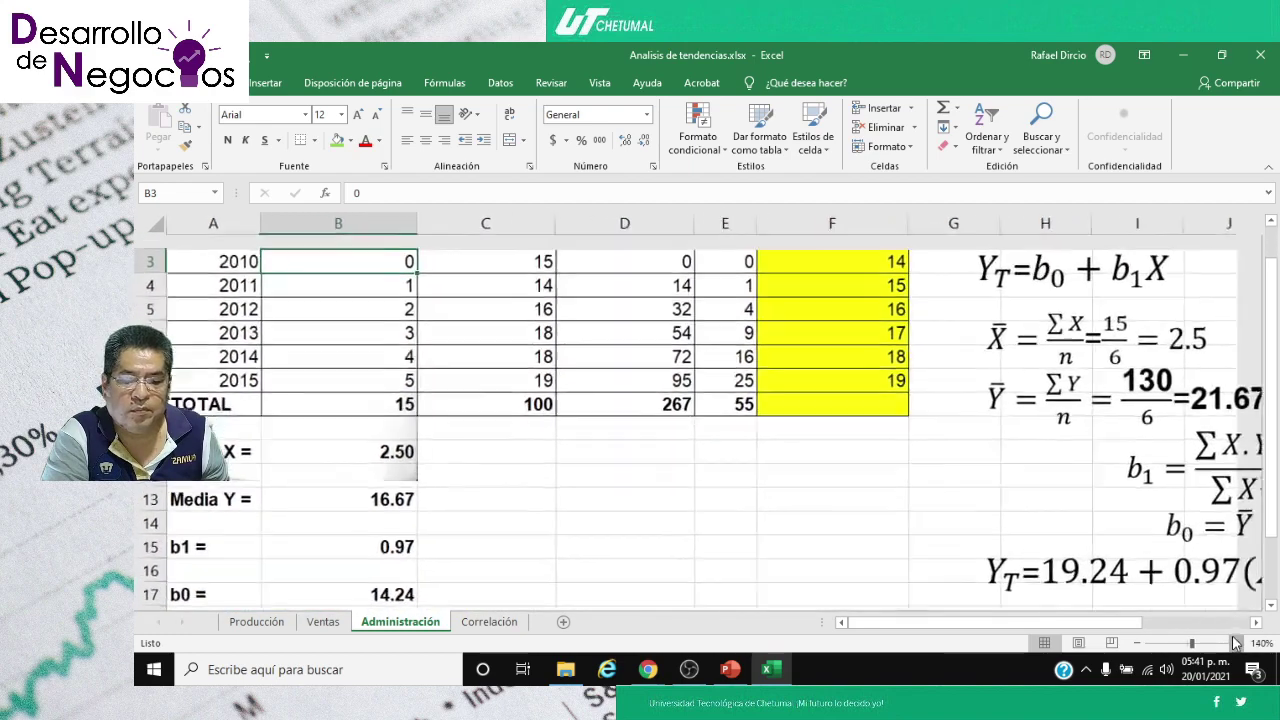
pyautogui.scroll(1, 794, 493)
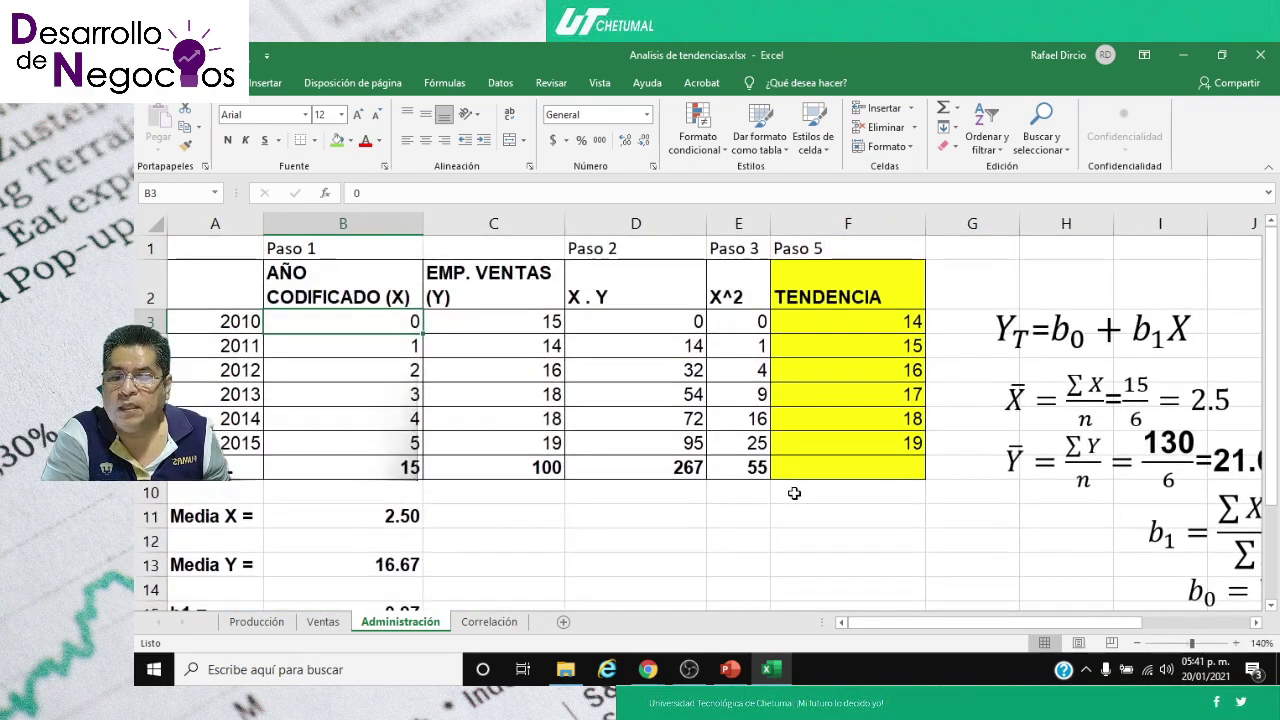
# - Rename the column header in C2 as EMP. ADMÓN (Y)
pyautogui.click(478, 284)
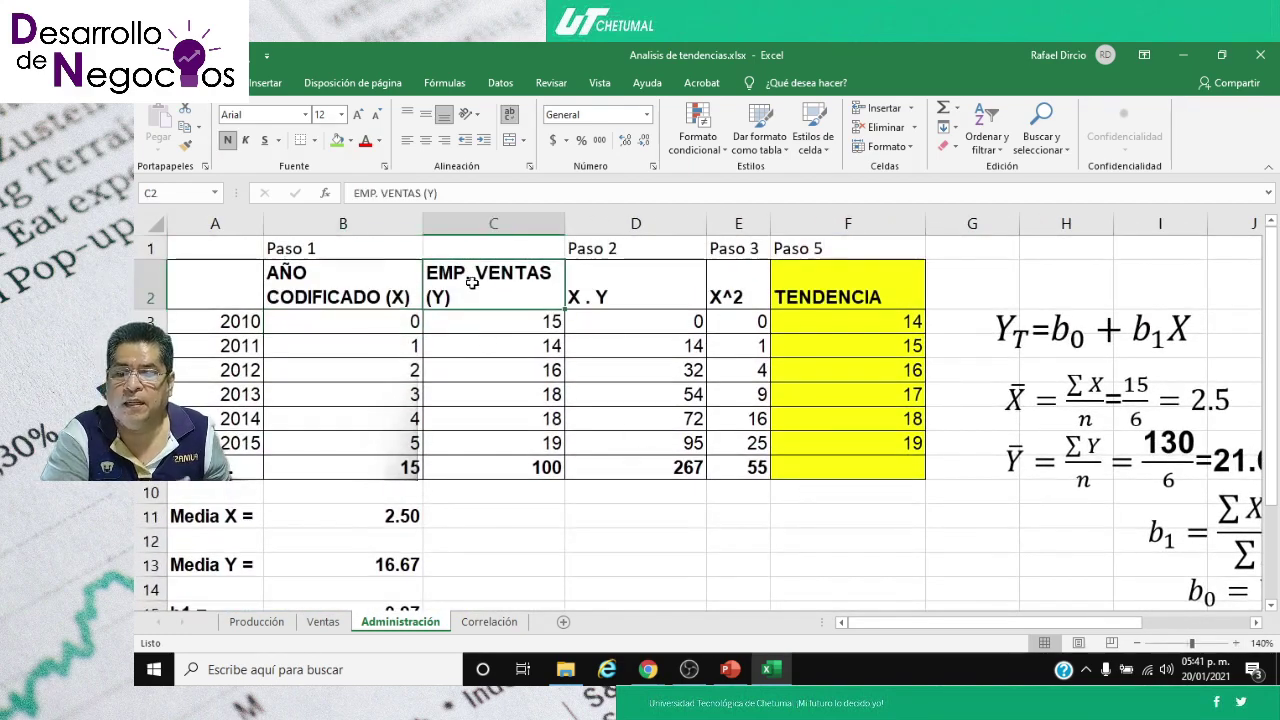
pyautogui.click(429, 192)
pyautogui.press('BackSpace')
pyautogui.press('BackSpace')
pyautogui.press('BackSpace')
pyautogui.press('BackSpace')
pyautogui.press('BackSpace')
pyautogui.press('BackSpace')
pyautogui.press('BackSpace')
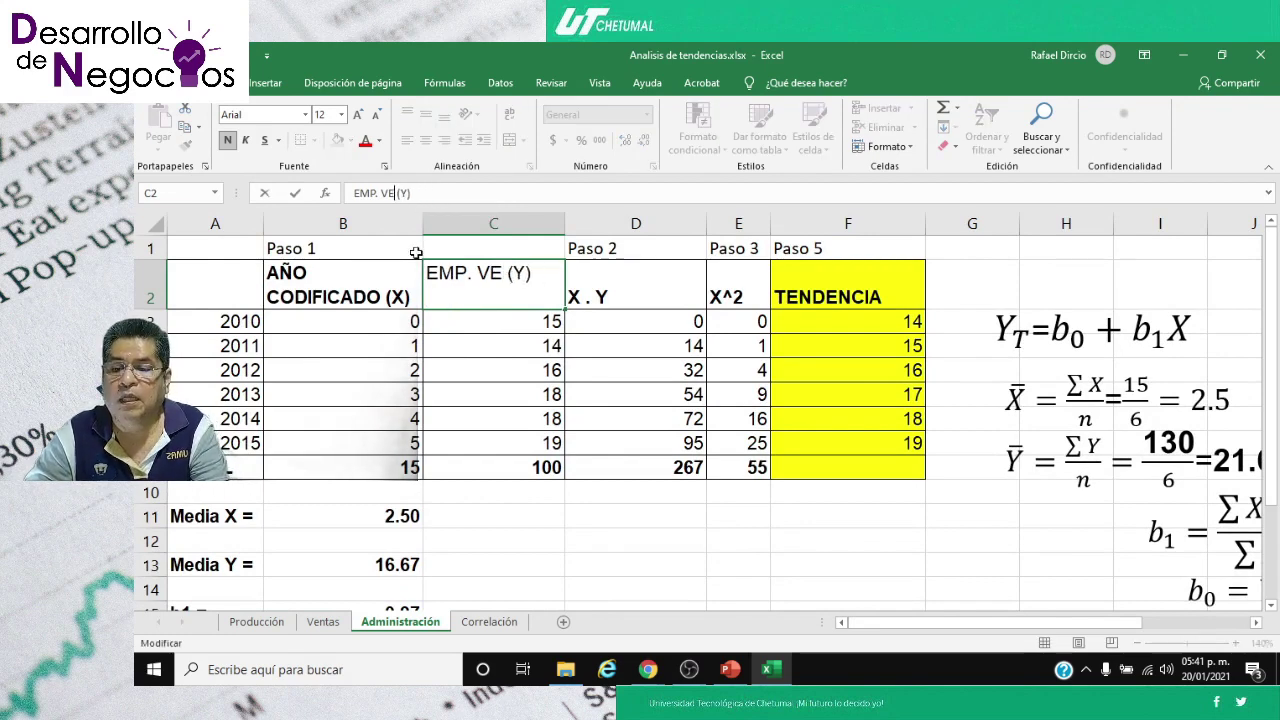
pyautogui.write('ADM')
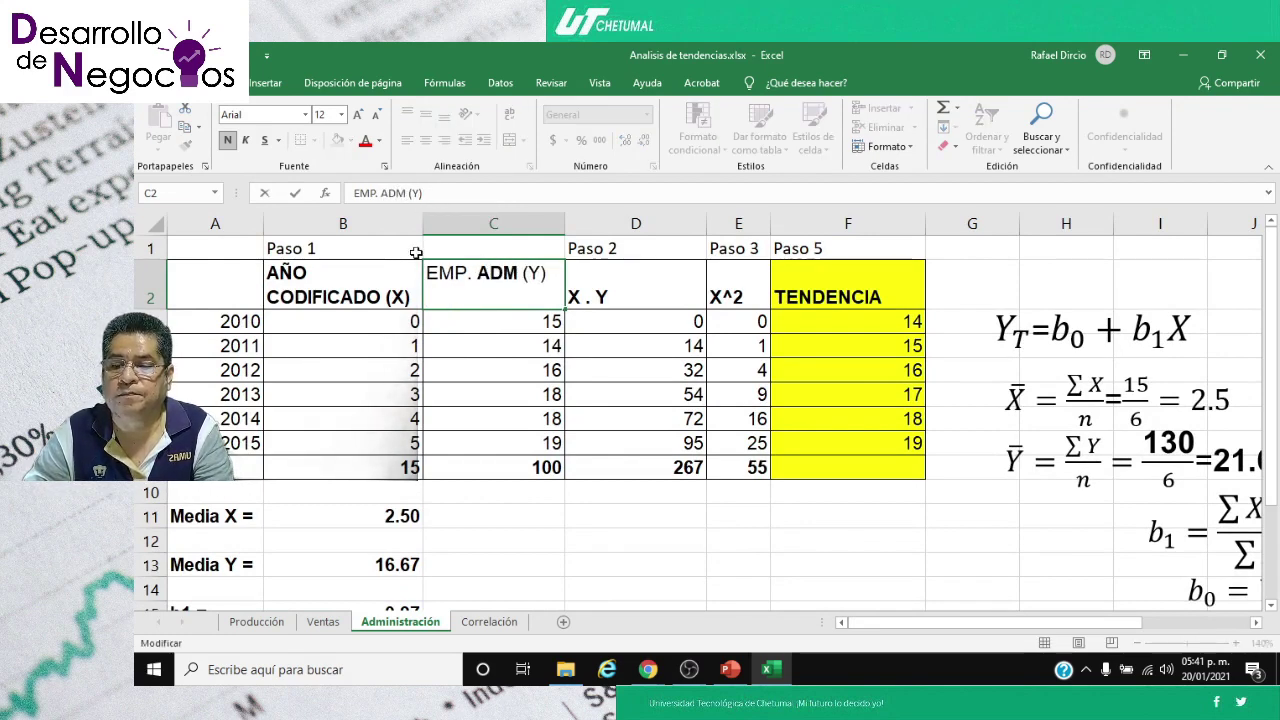
pyautogui.write('ÓN')
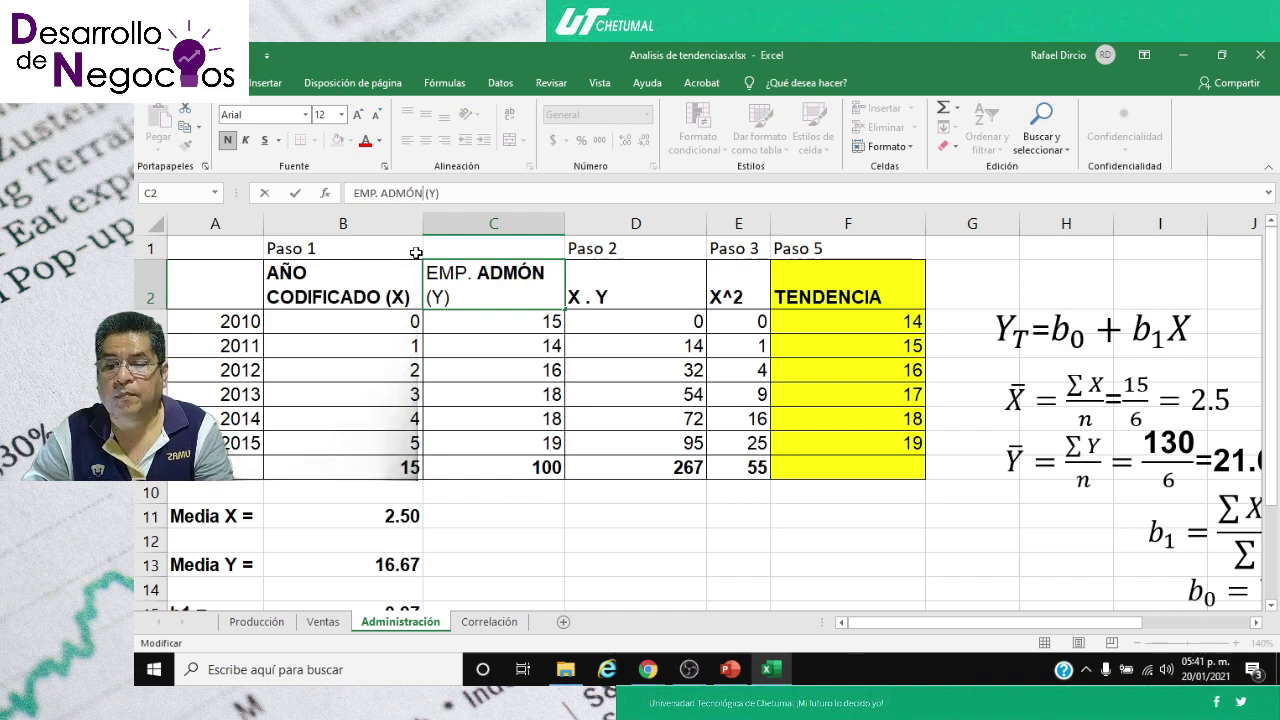
pyautogui.press('Return')
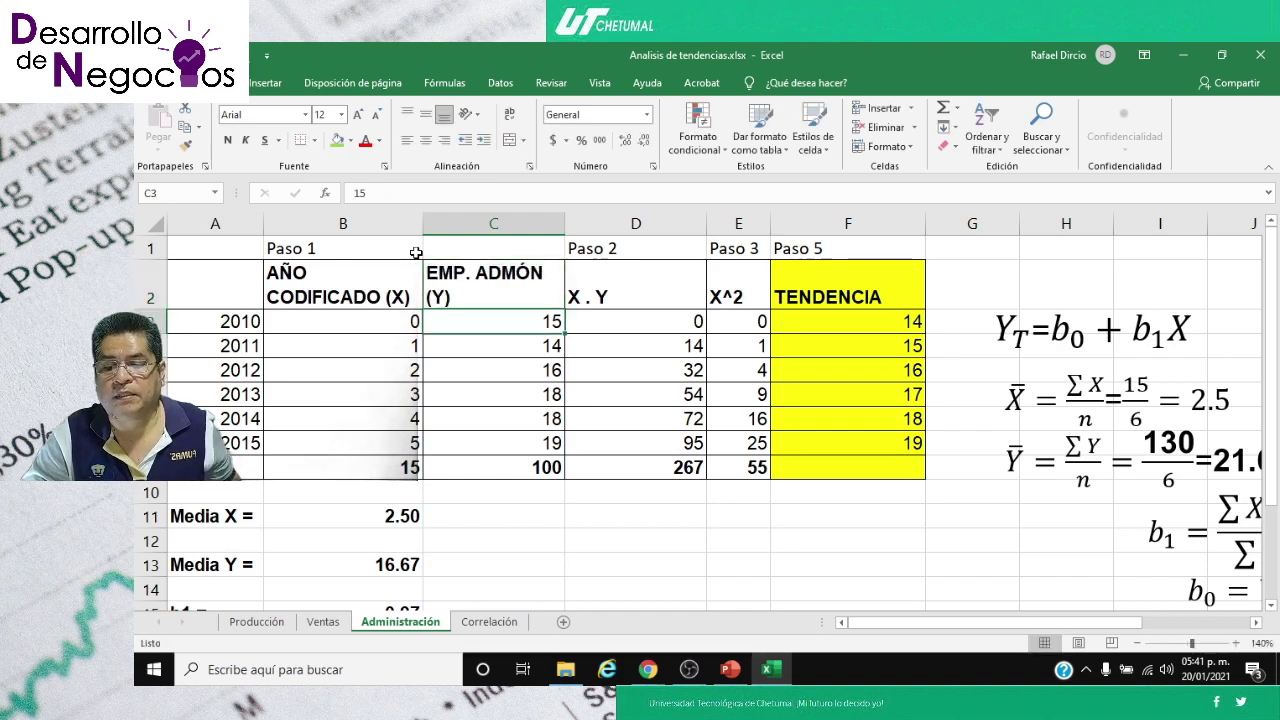
# - Recode the years 2010 to 2015 as 1 through 6 in cells B3 to B8
pyautogui.click(341, 321)
pyautogui.write('1')
pyautogui.press('Return')
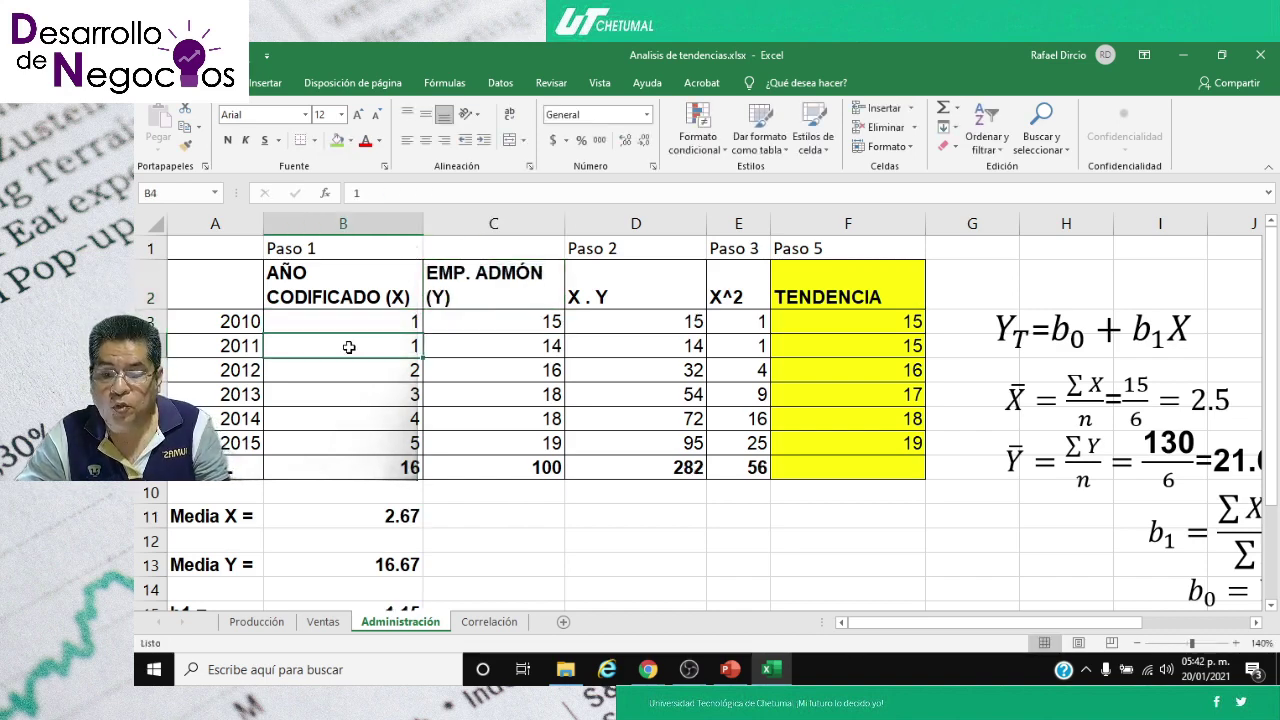
pyautogui.write('2')
pyautogui.press('Return')
pyautogui.write('3')
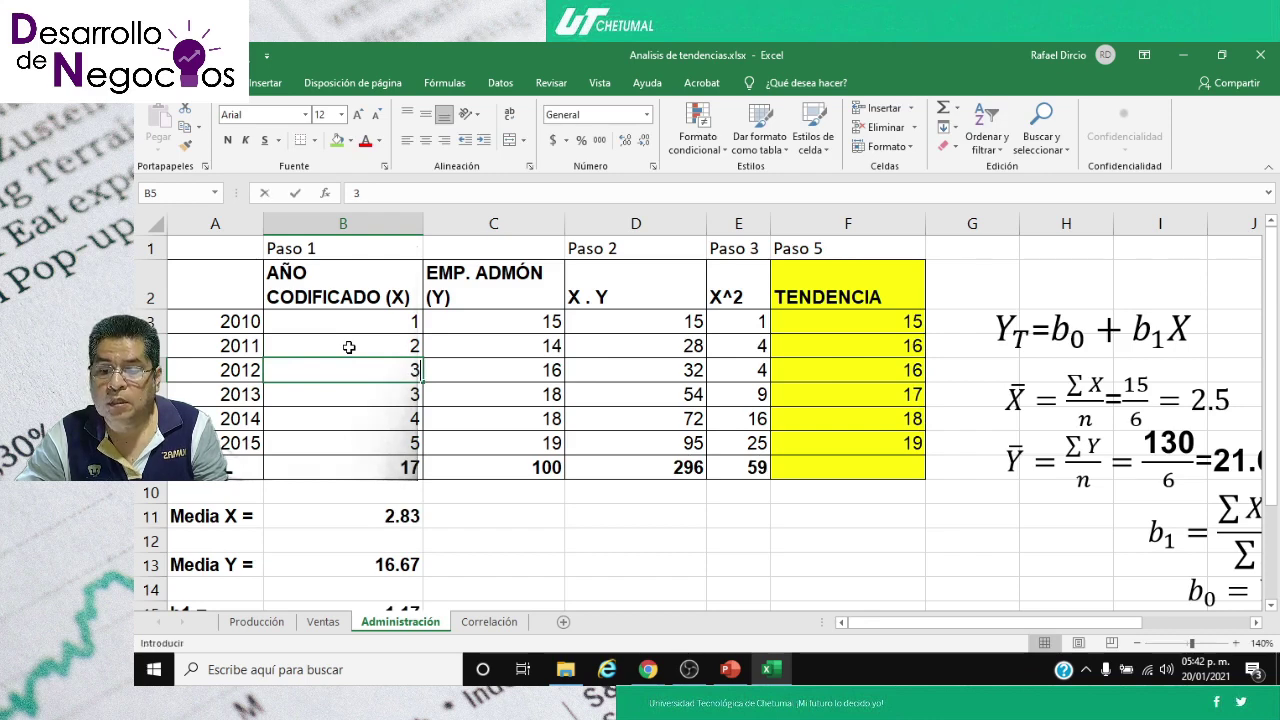
pyautogui.press('Return')
pyautogui.write('4')
pyautogui.press('Return')
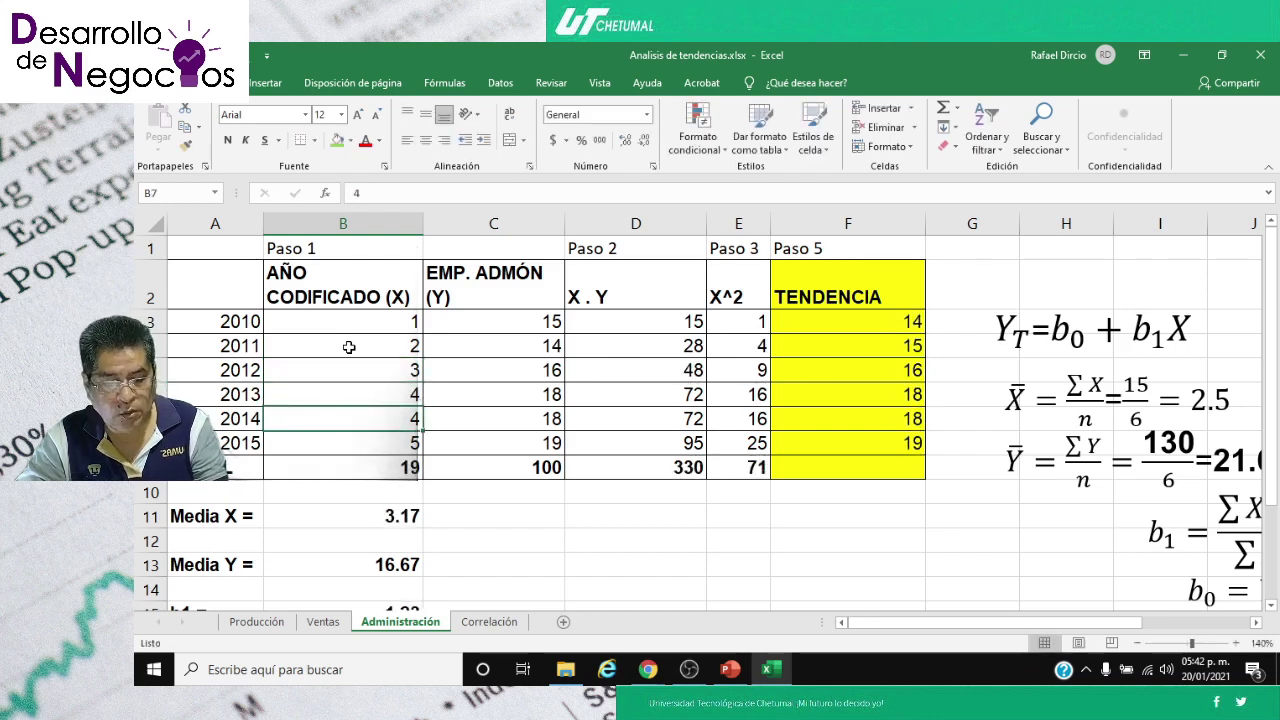
pyautogui.write('5')
pyautogui.press('Return')
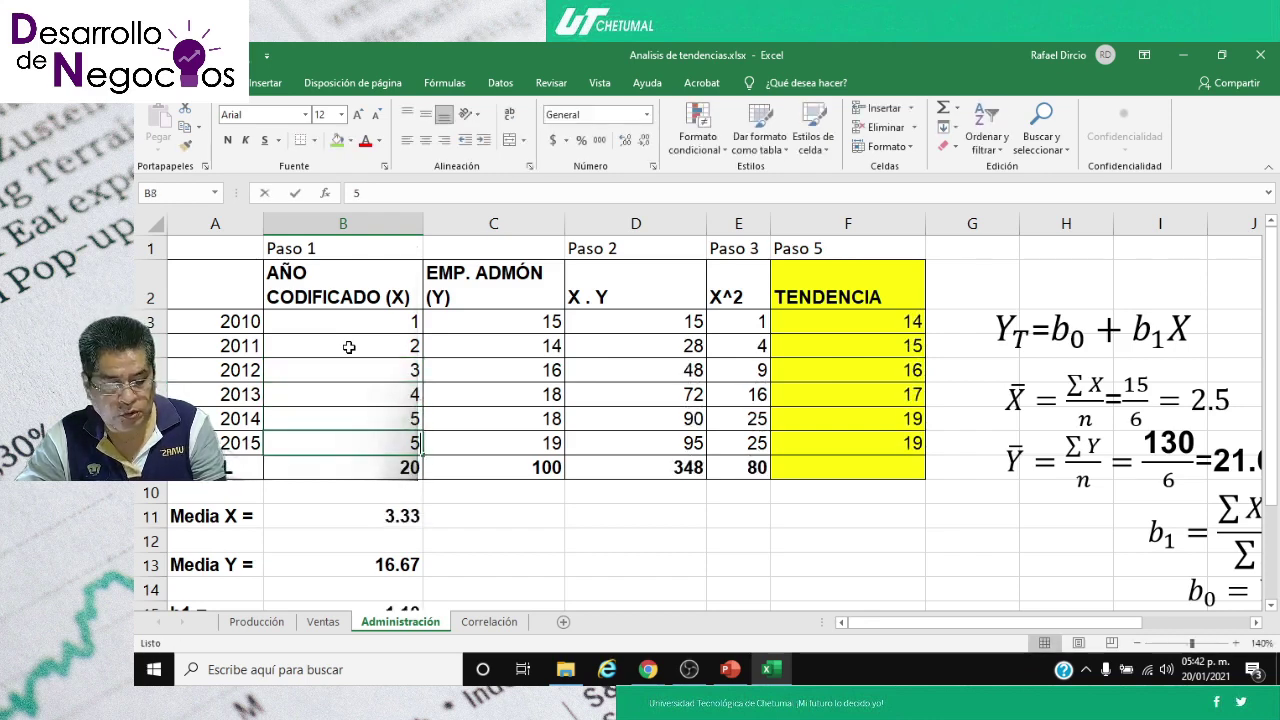
pyautogui.write('6')
pyautogui.press('Return')
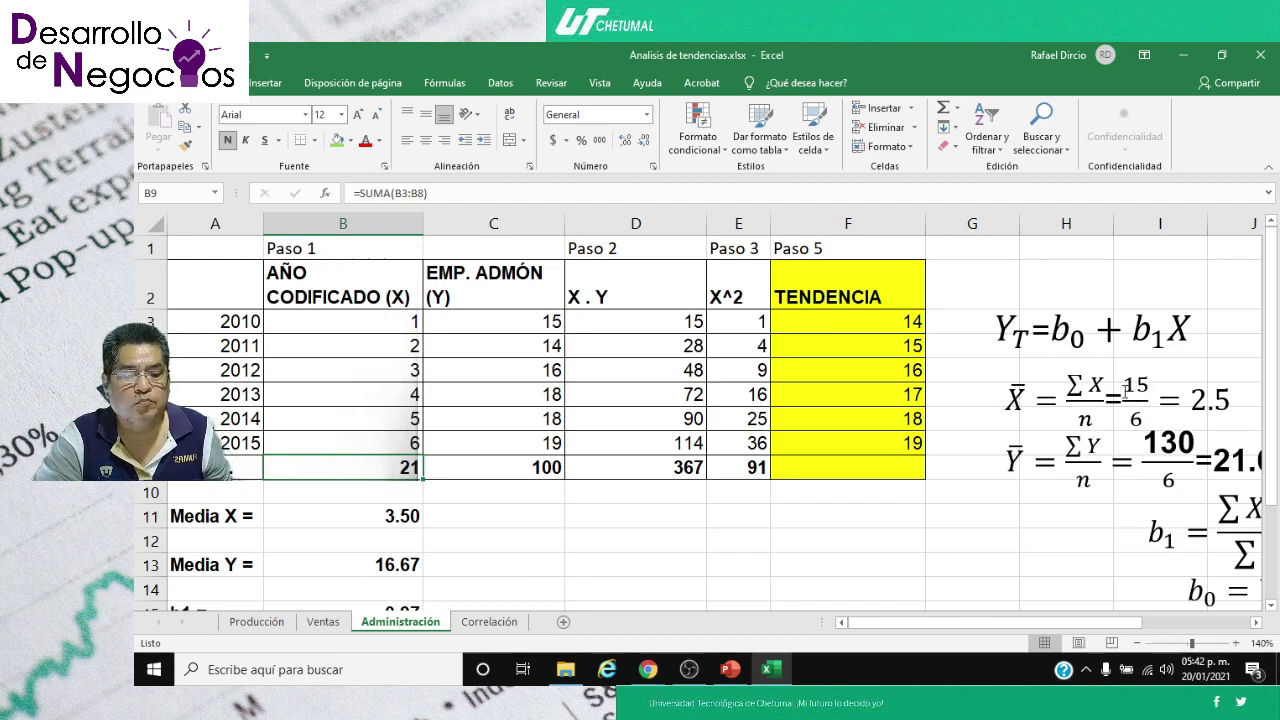
# - Compare with the Ventas sheet, and update the mean of X equation on the Administración sheet to 21/6 = 3.5
pyautogui.click(323, 624)
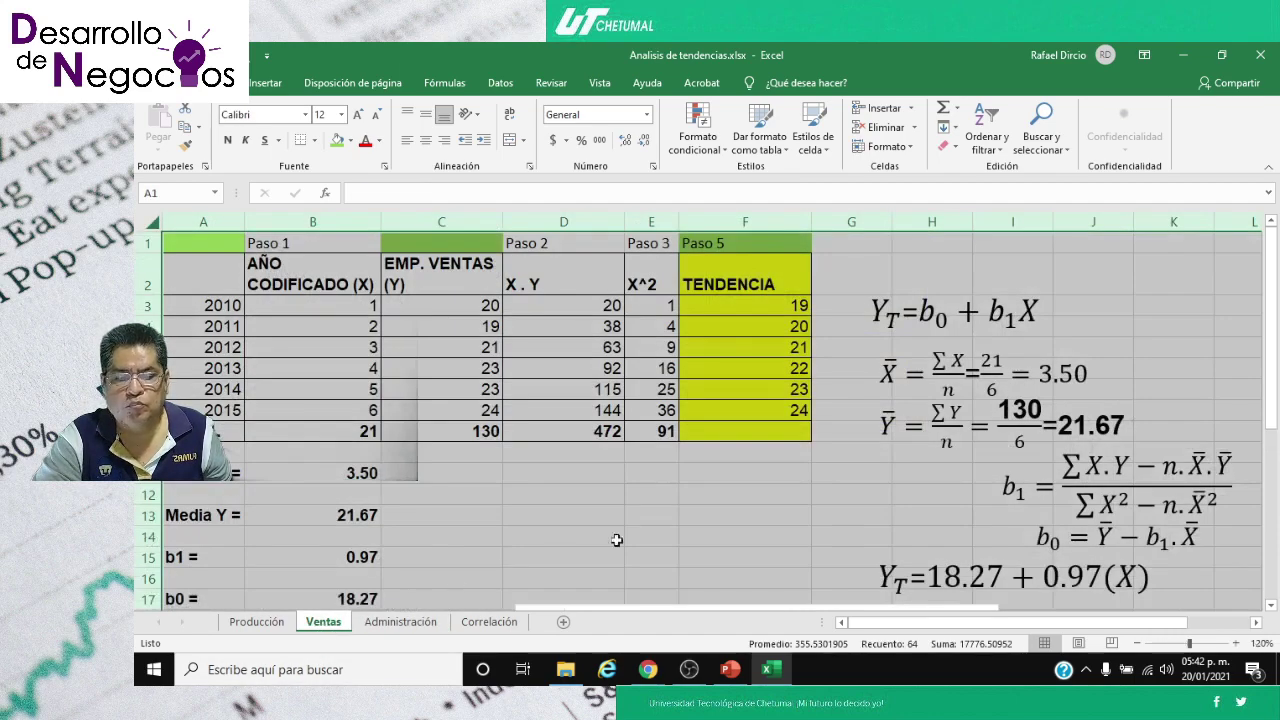
pyautogui.click(403, 621)
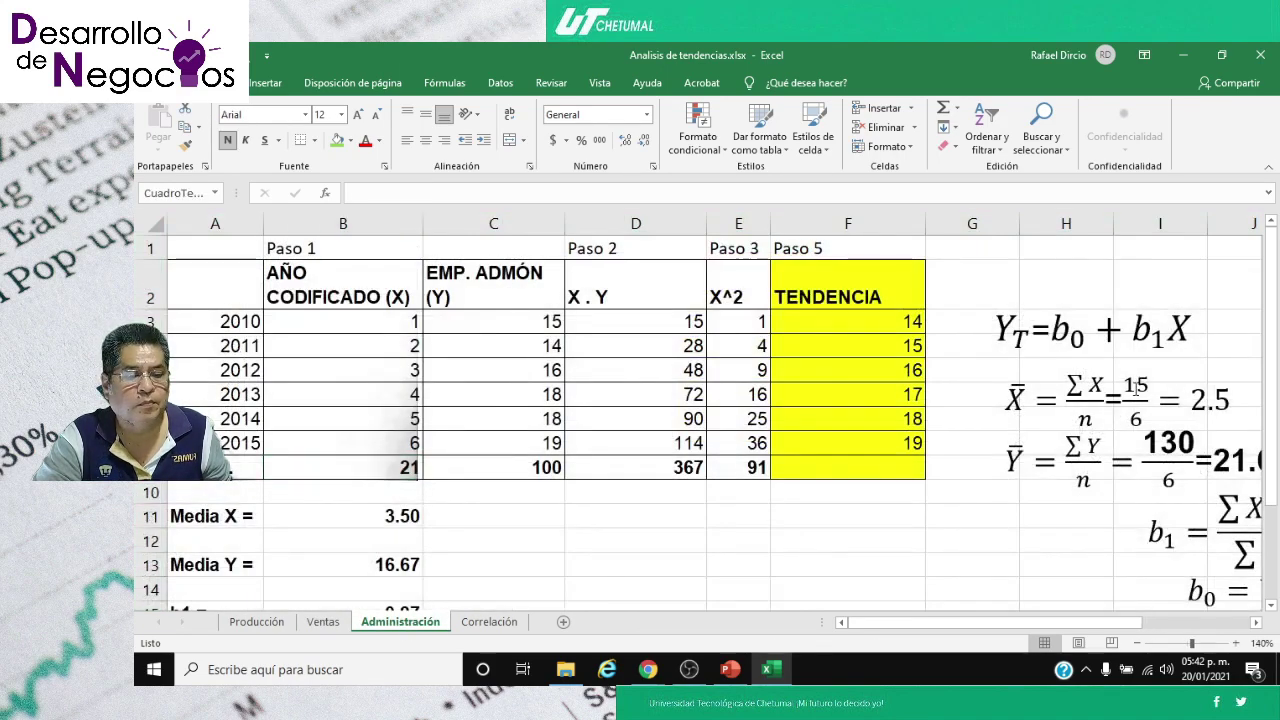
pyautogui.click(1134, 388)
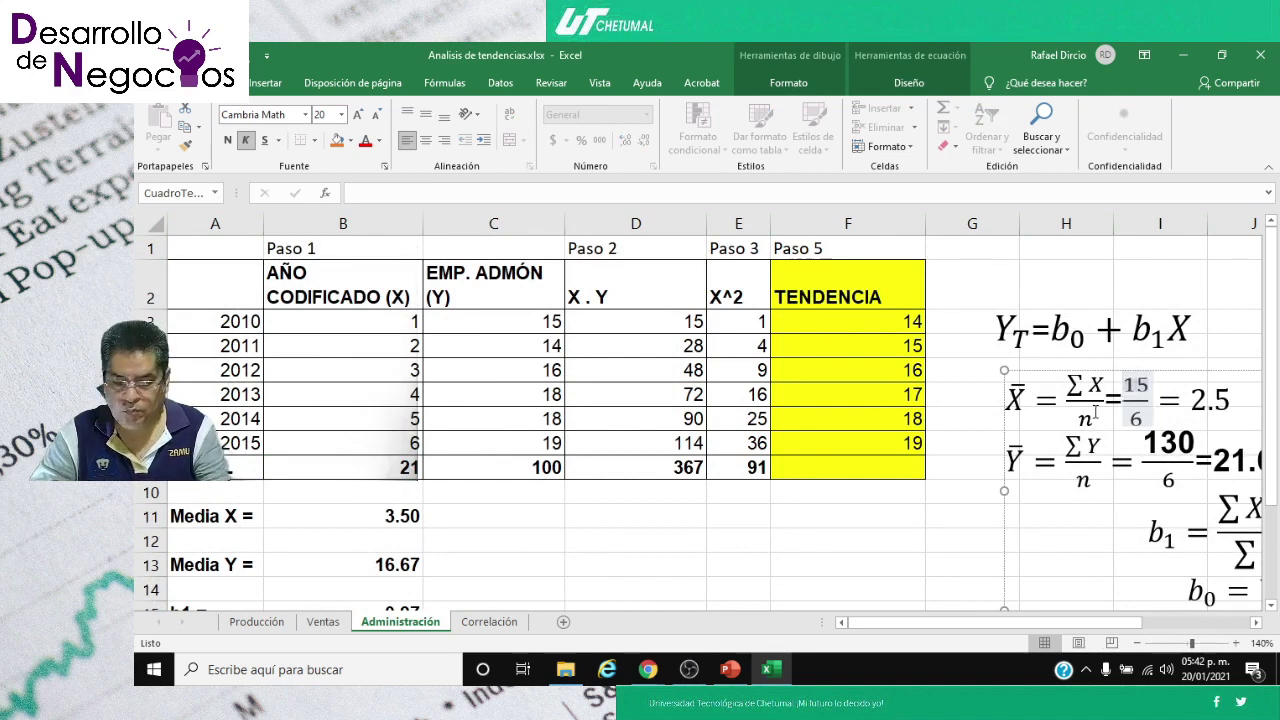
pyautogui.hotkey('shift', 'Left')
pyautogui.press('BackSpace')
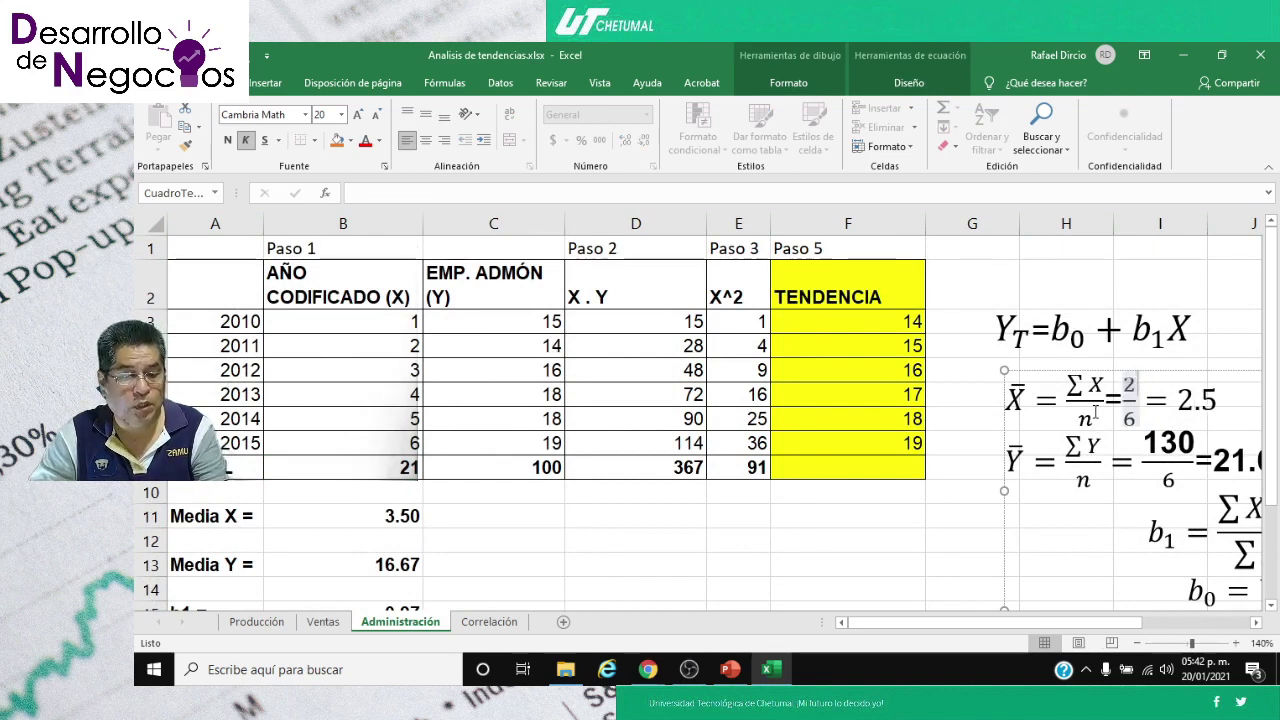
pyautogui.write('21')
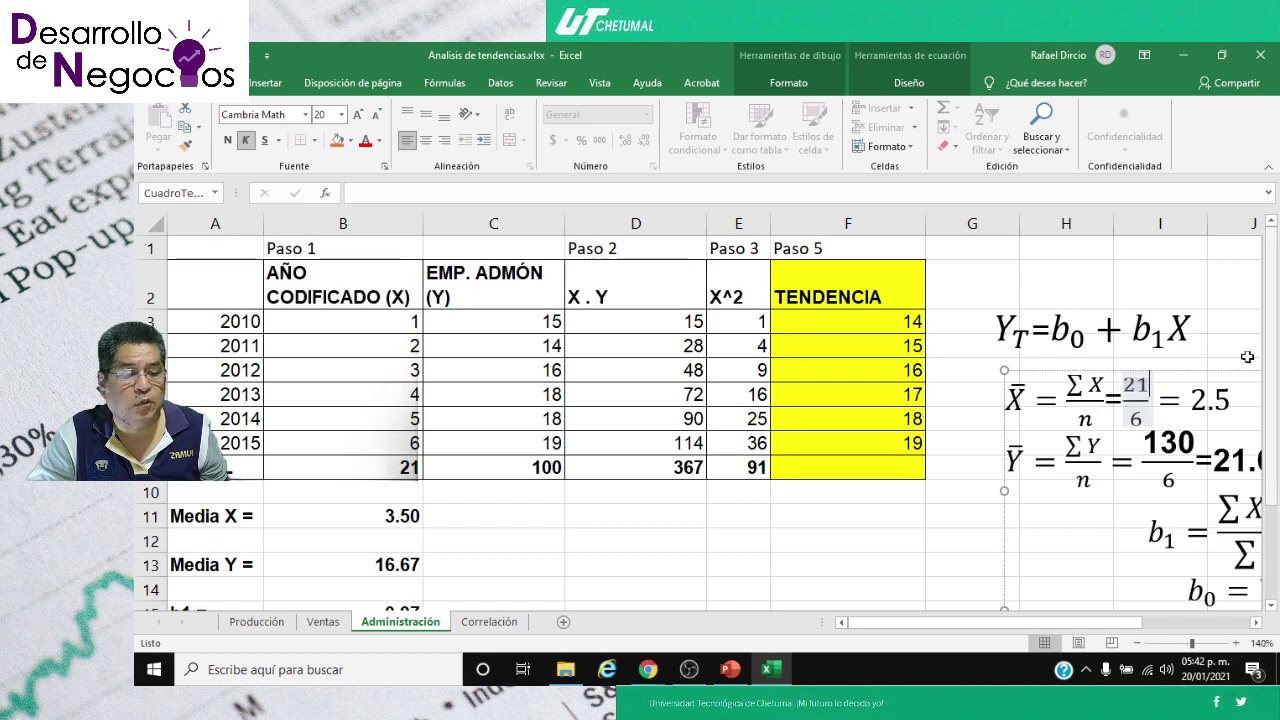
pyautogui.click(1189, 400)
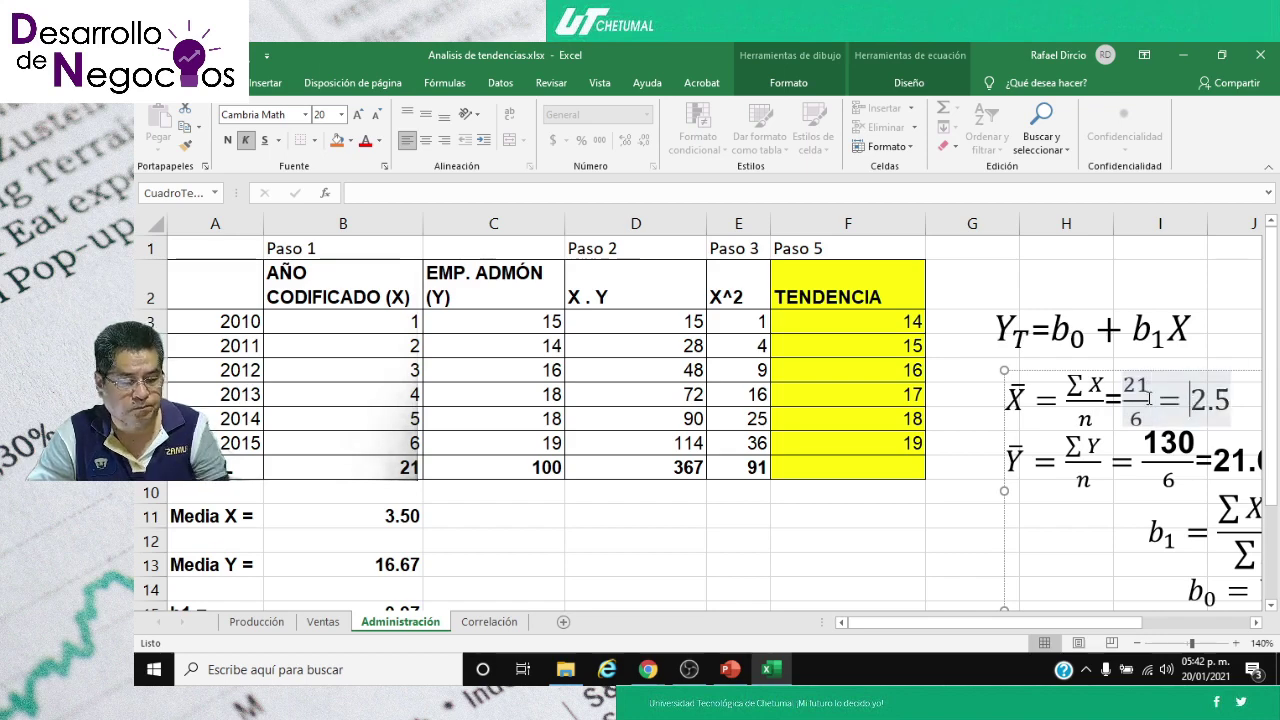
pyautogui.write('3')
pyautogui.press('Delete')
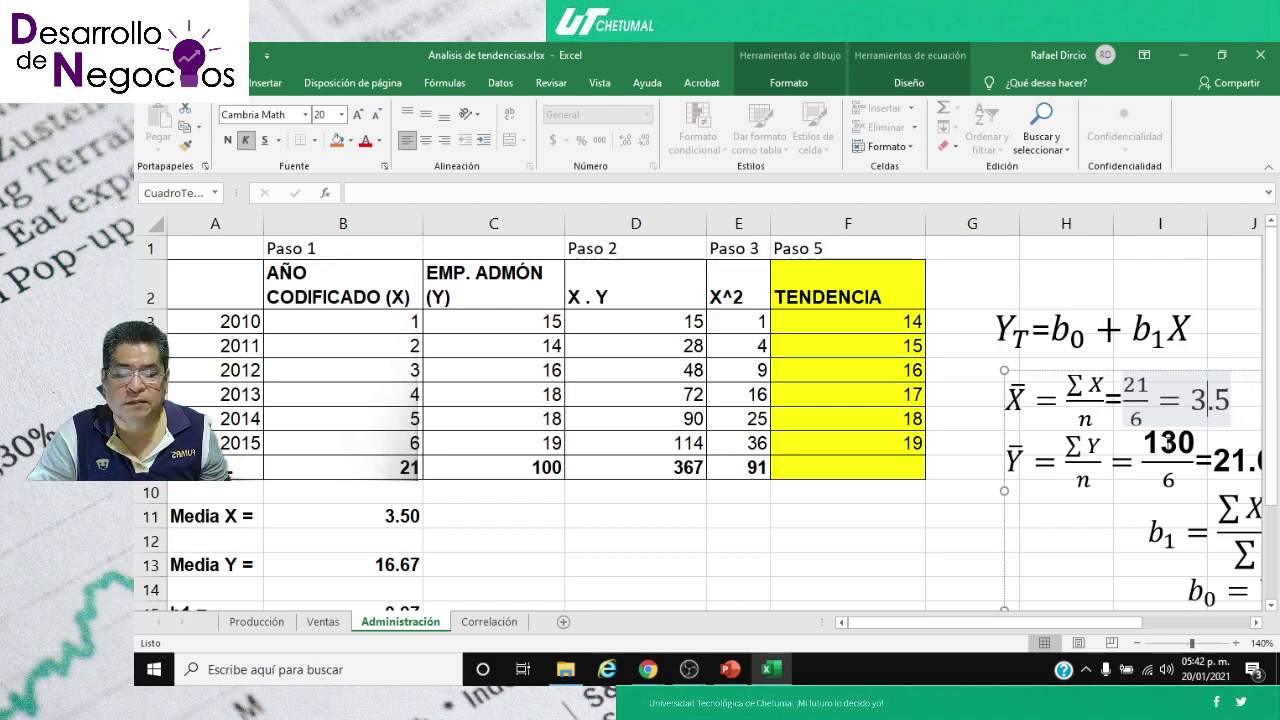
# - Update the mean of Y equation on the Administración sheet to 100/6 = 16.67
pyautogui.click(1158, 445)
pyautogui.write('0')
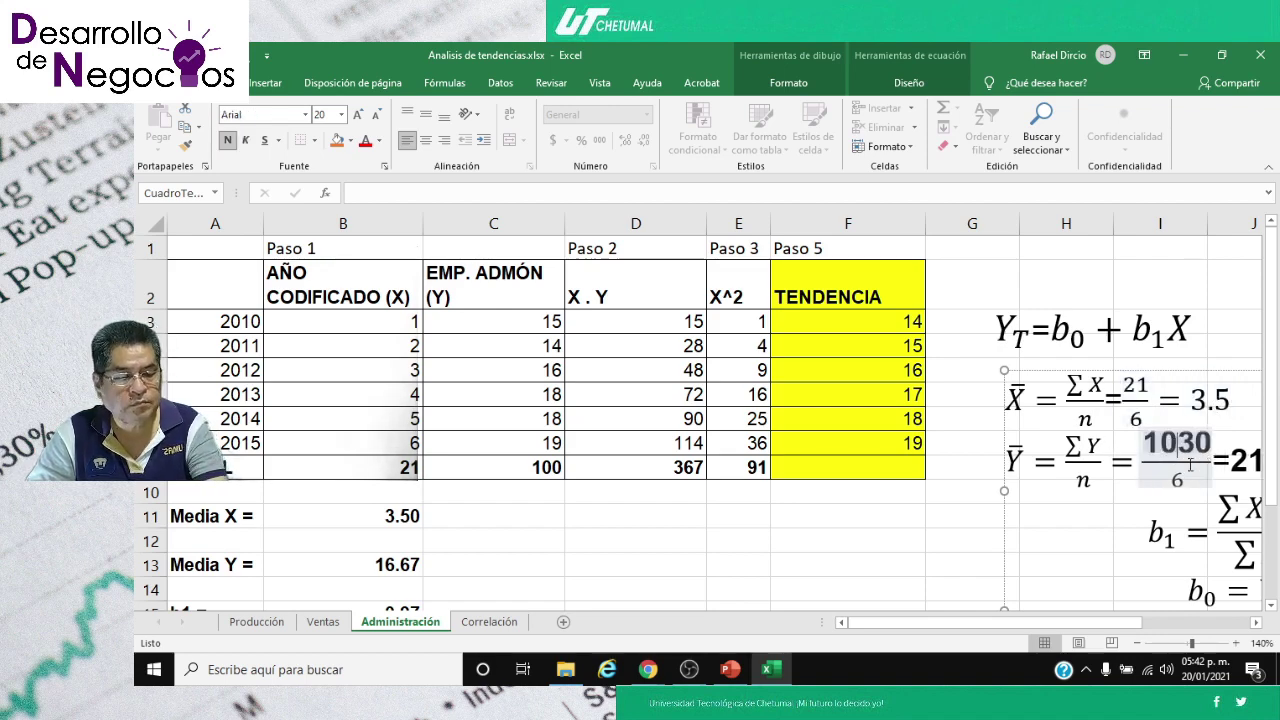
pyautogui.press('Delete')
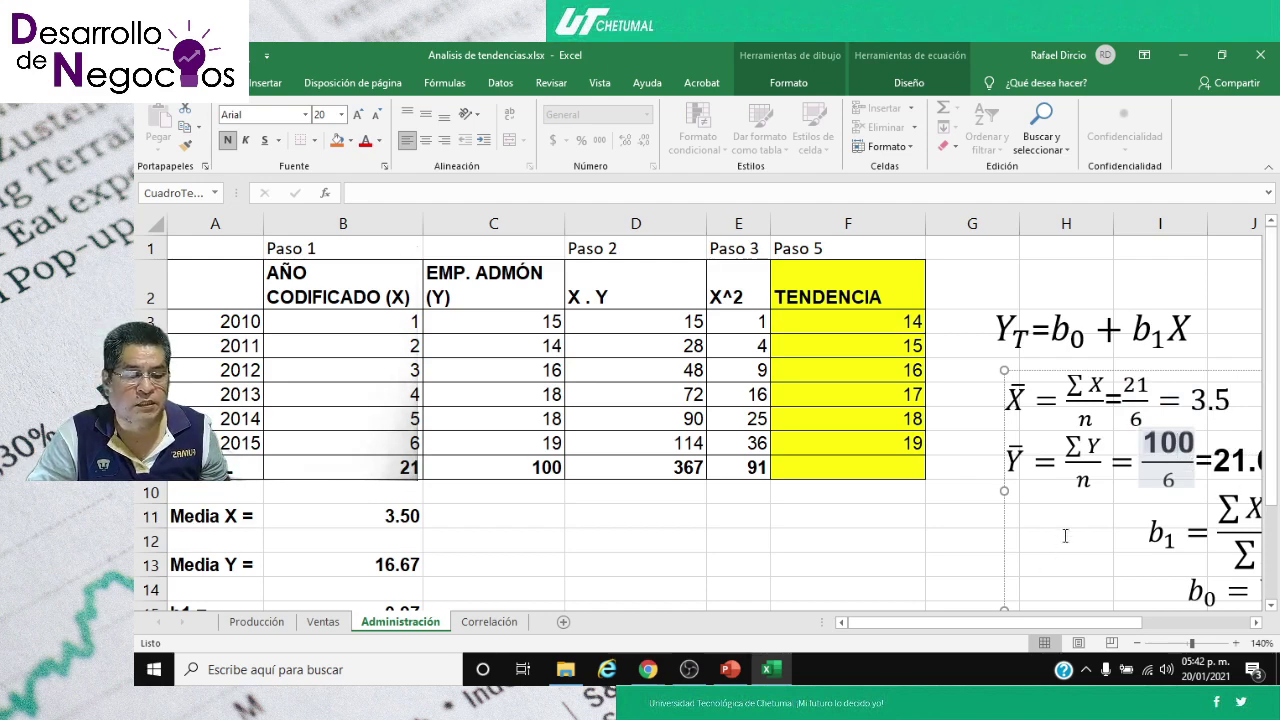
pyautogui.click(1175, 495)
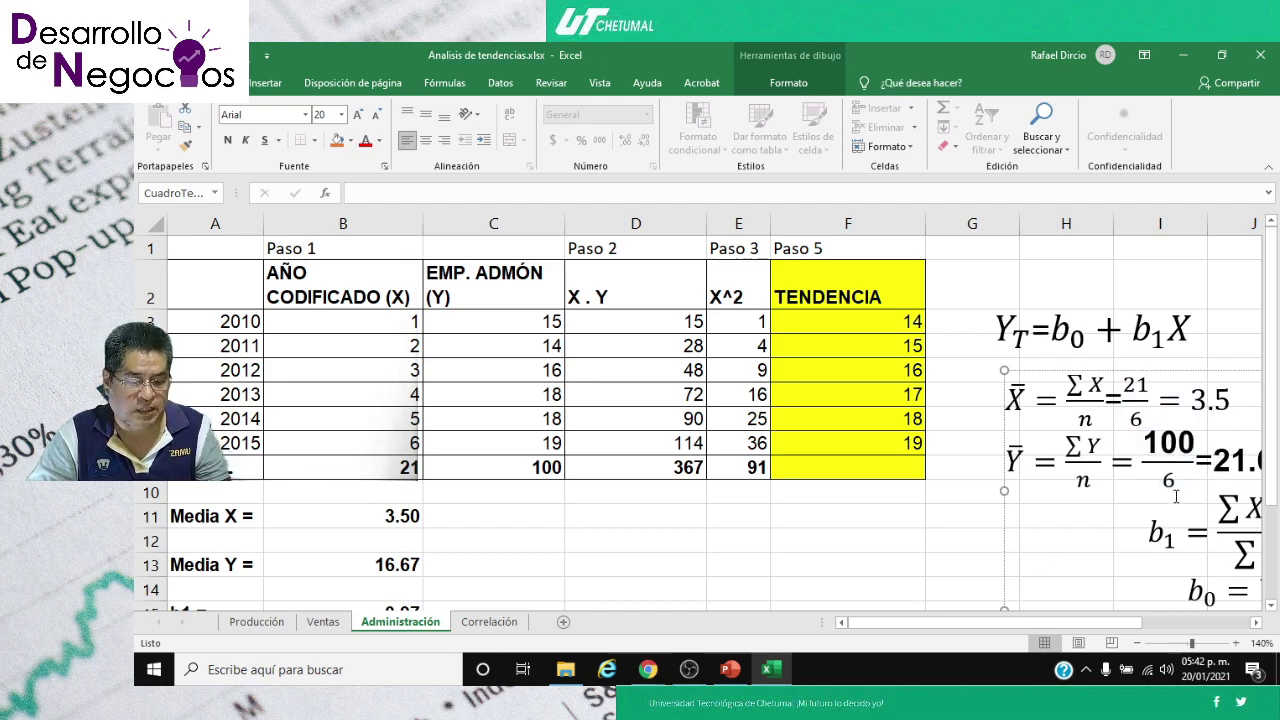
pyautogui.hotkey('shift', 'Right')
pyautogui.hotkey('shift', 'Right')
pyautogui.hotkey('shift', 'Right')
pyautogui.hotkey('shift', 'Right')
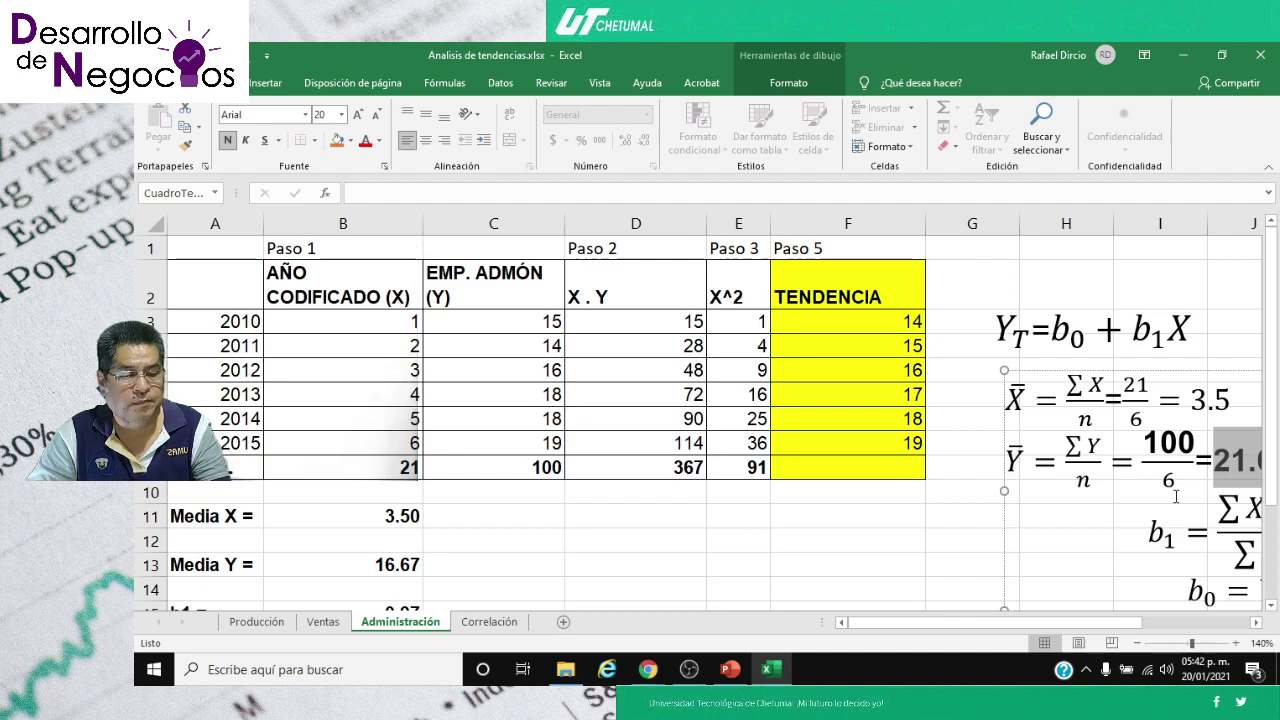
pyautogui.write('16.7')
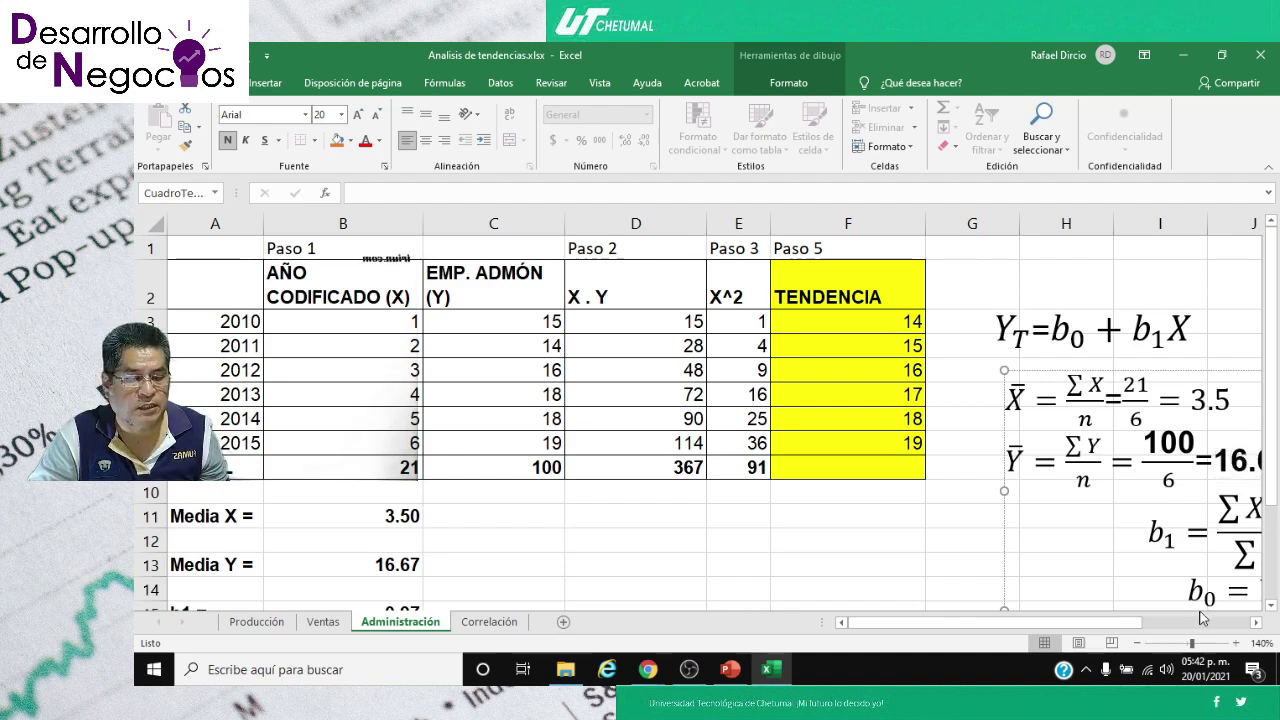
pyautogui.click(1256, 622)
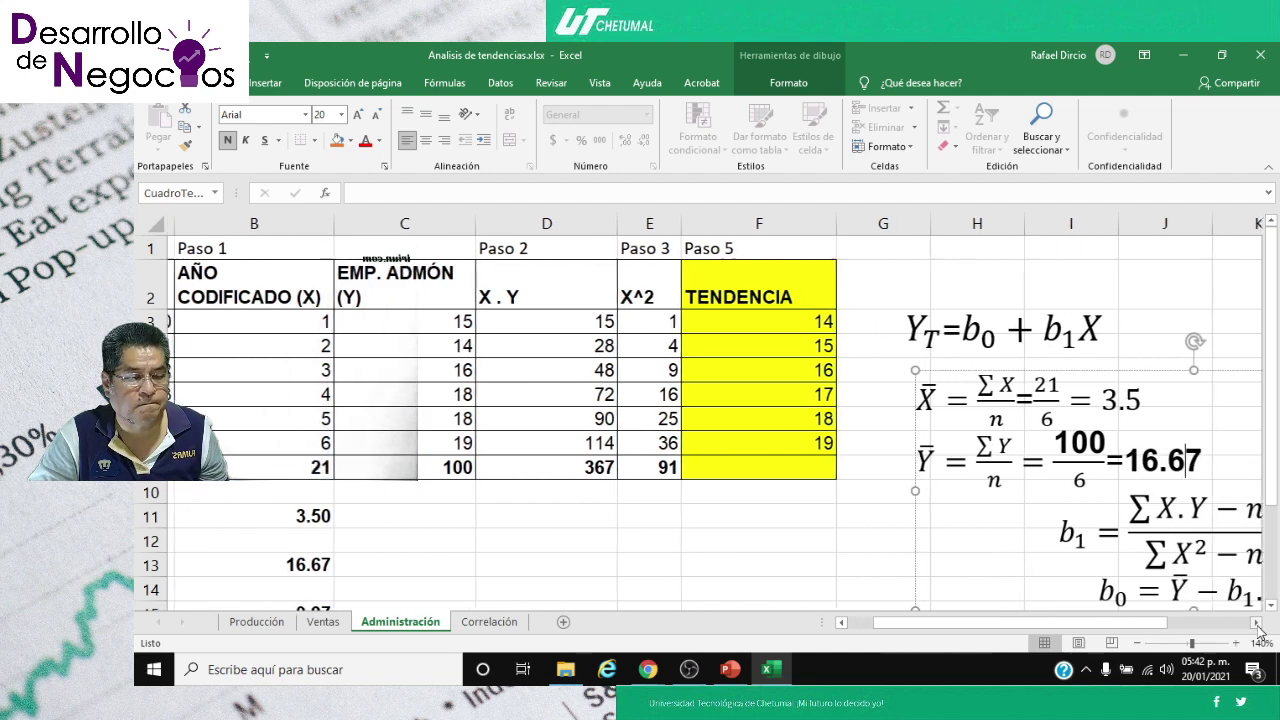
pyautogui.click(833, 512)
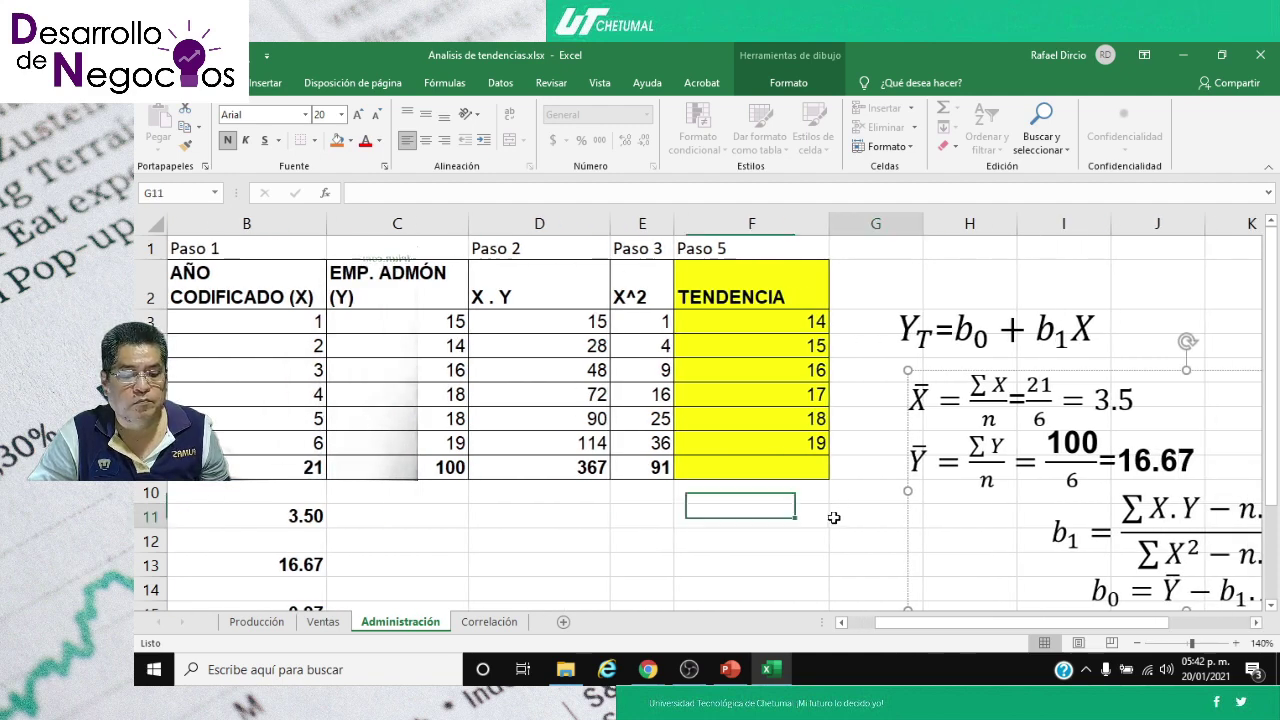
# - Check the trend formulas and coefficients, and move the trend equation text box sideways to start in column G
pyautogui.click(740, 321)
pyautogui.click(727, 345)
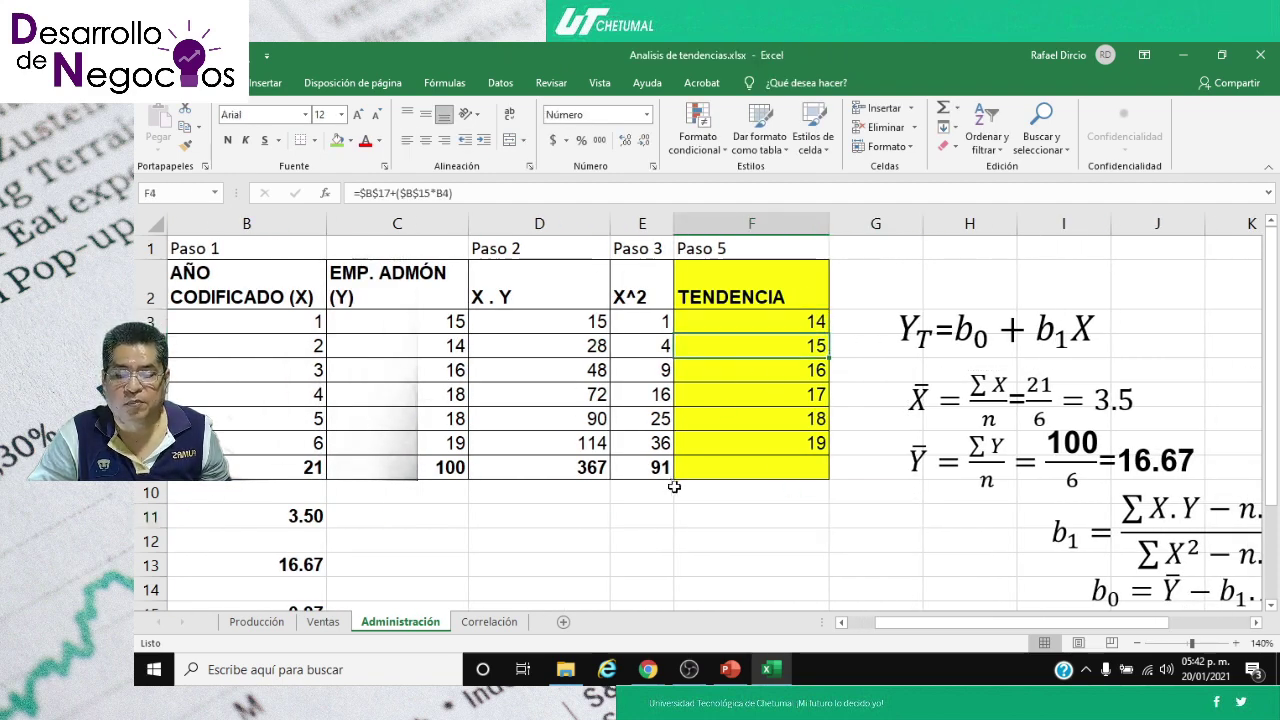
pyautogui.scroll(-2, 674, 487)
pyautogui.click(395, 445)
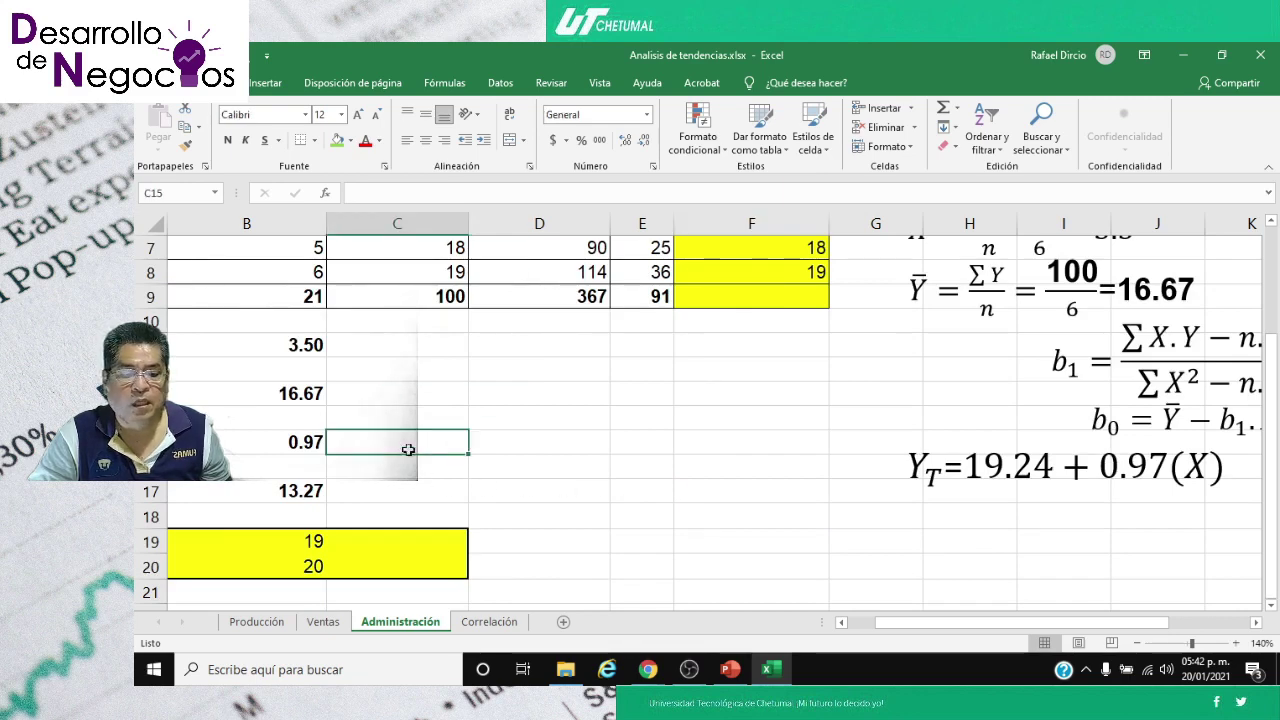
pyautogui.press('Left')
pyautogui.press('Left')
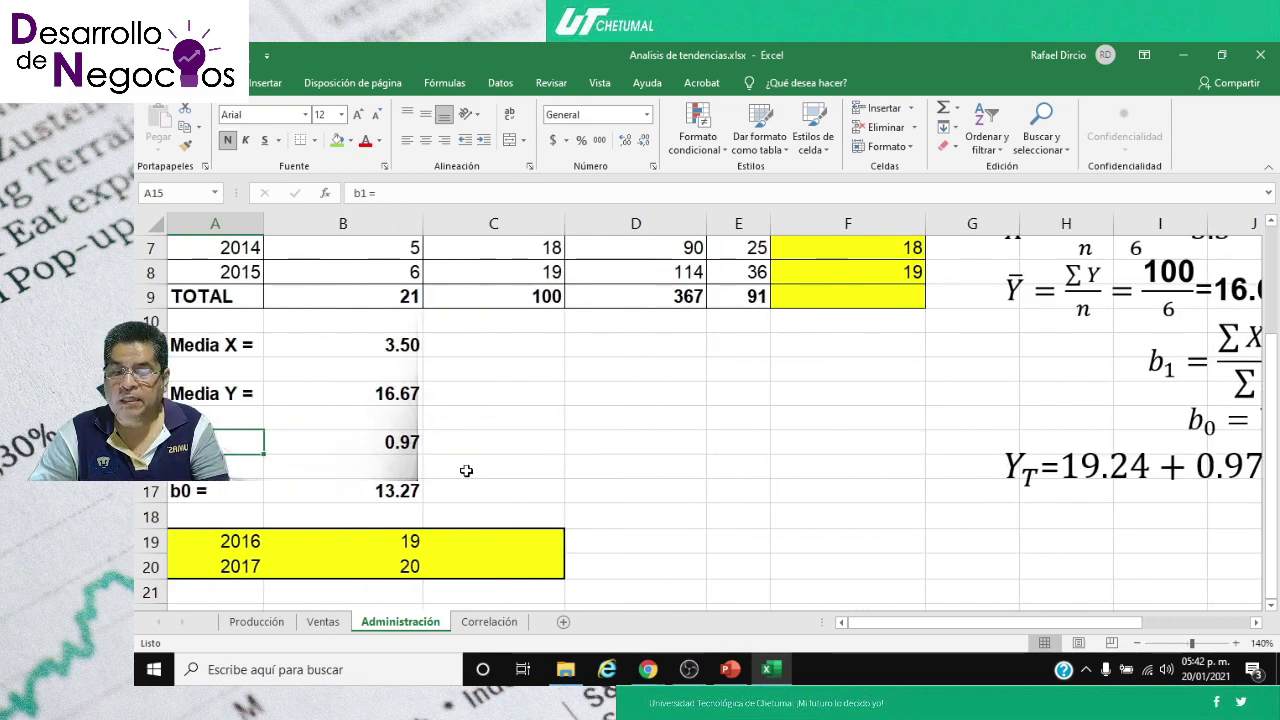
pyautogui.click(1070, 466)
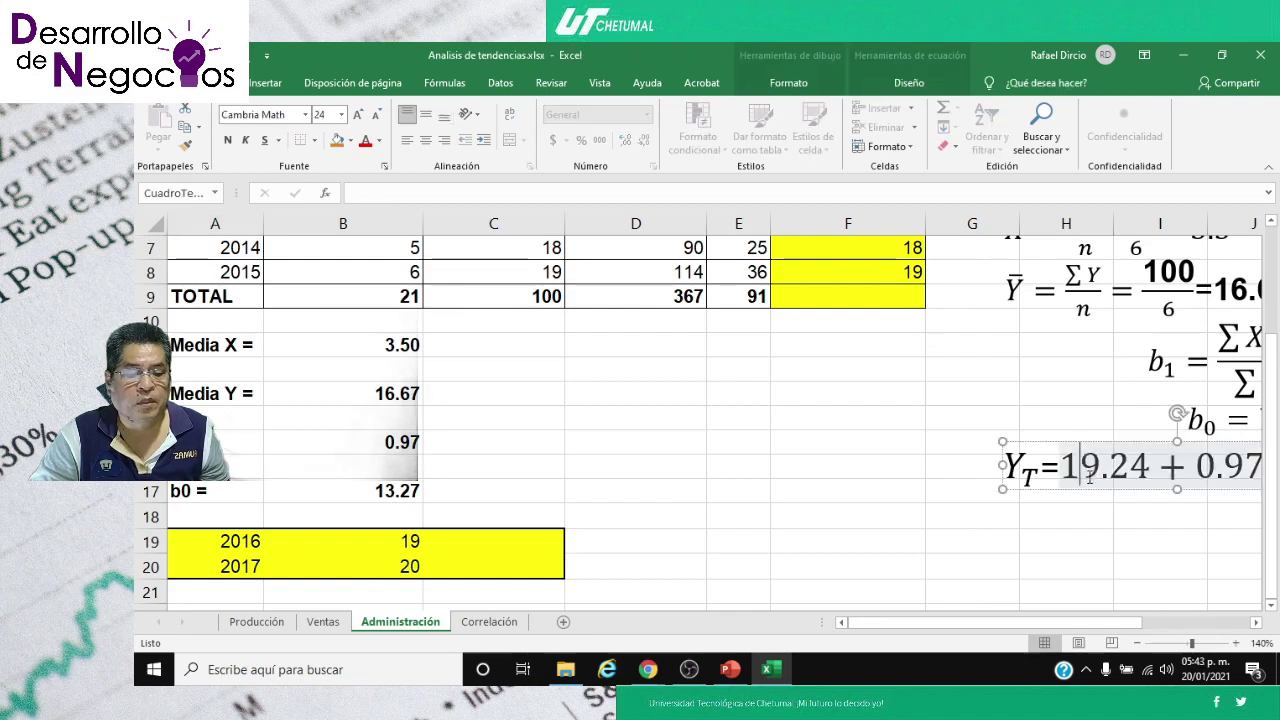
pyautogui.moveTo(1082, 443); pyautogui.dragTo(1003, 438)
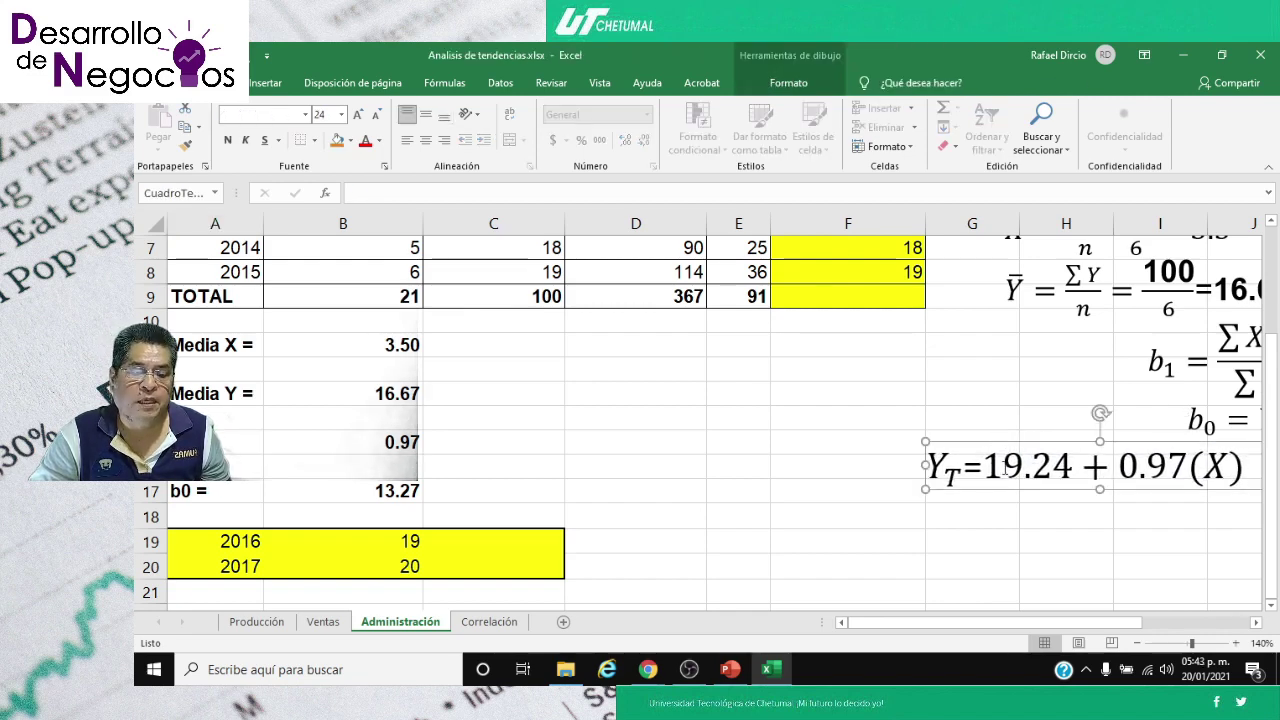
# - Change the constant in the trend equation so it reads YT = 13.27 + 0.97(X)
pyautogui.click(1003, 466)
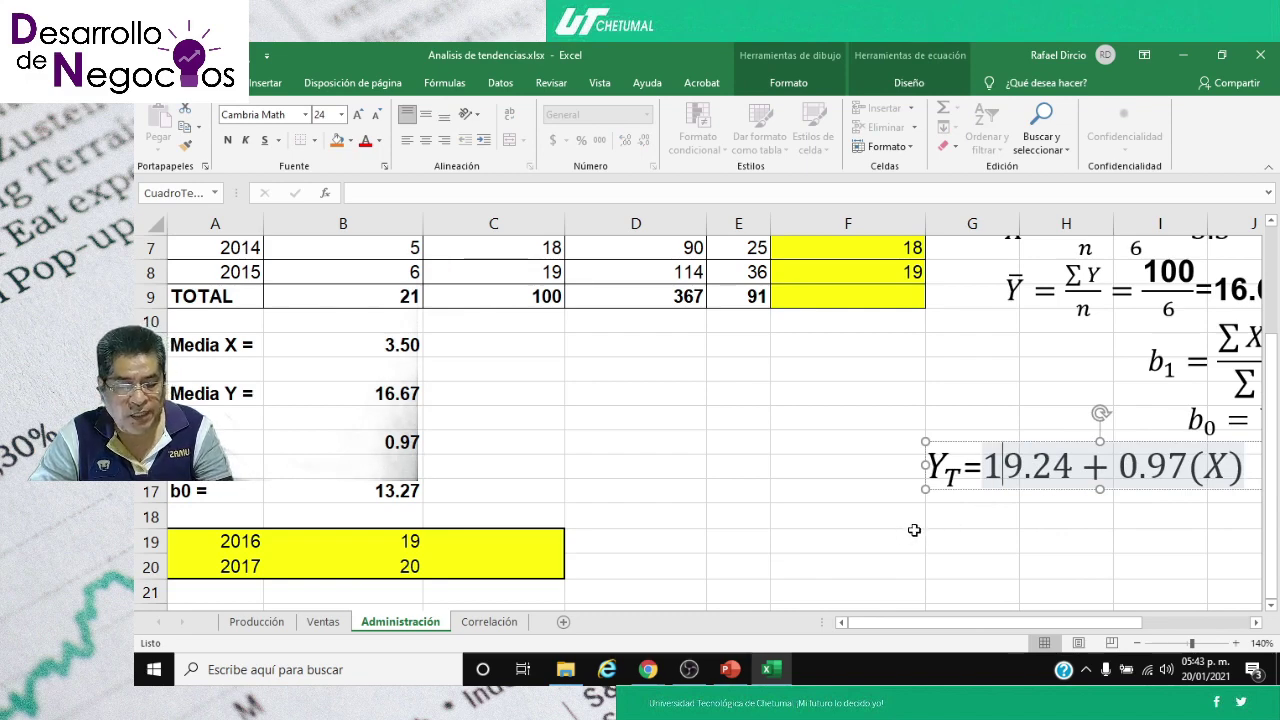
pyautogui.write('3.27')
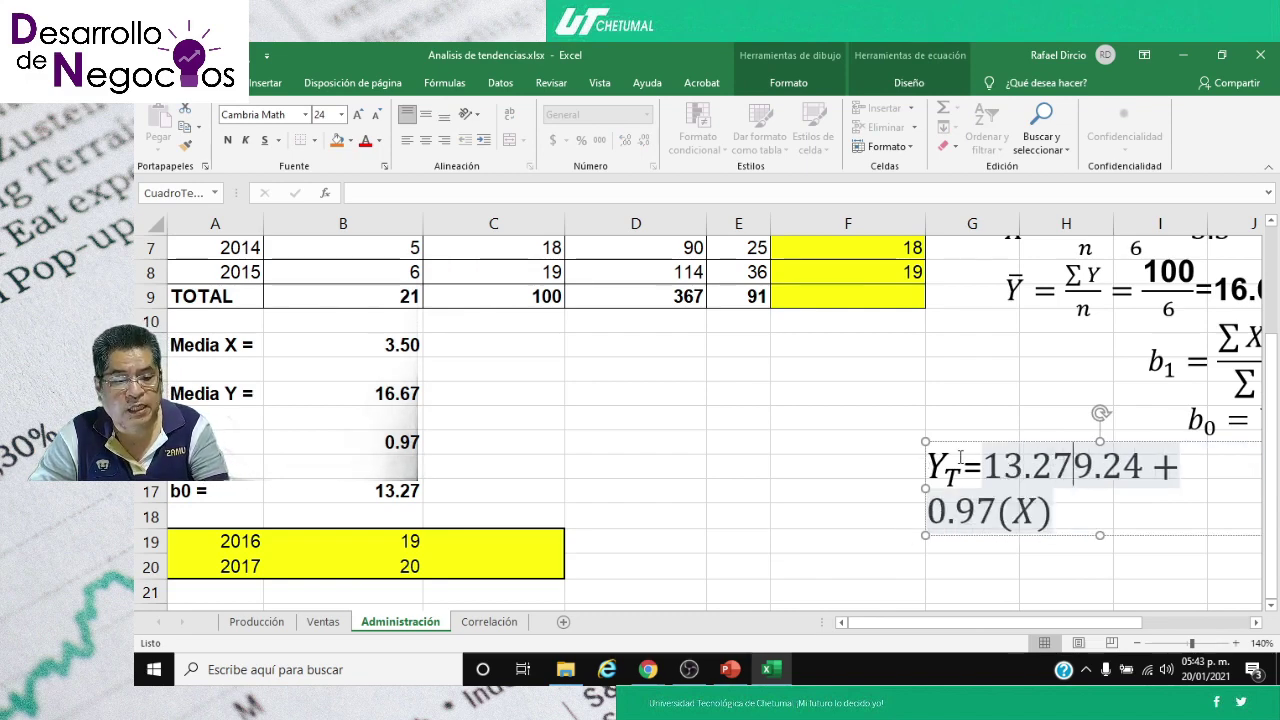
pyautogui.press('Delete')
pyautogui.press('Delete')
pyautogui.press('Delete')
pyautogui.press('Delete')
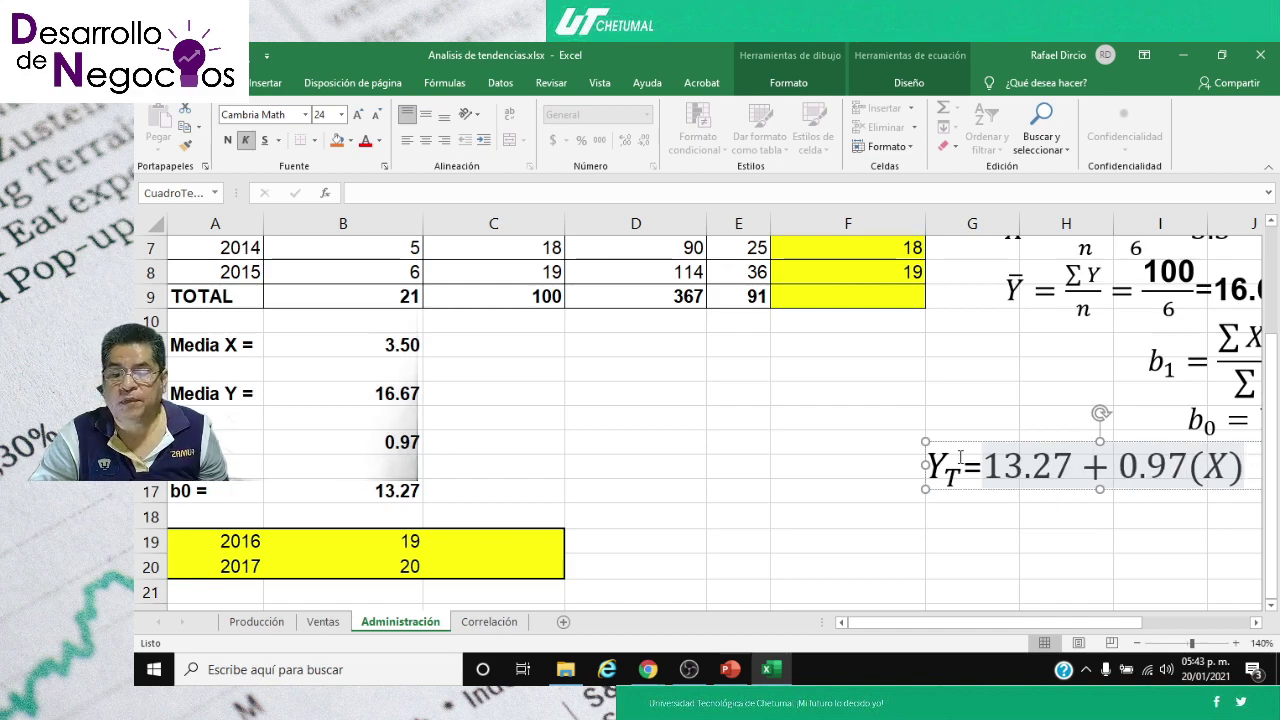
pyautogui.click(995, 514)
# - Clear the old forecasts in B19:B20 and enter the coded years 7 for 2016 and 8 for 2017
pyautogui.click(449, 543)
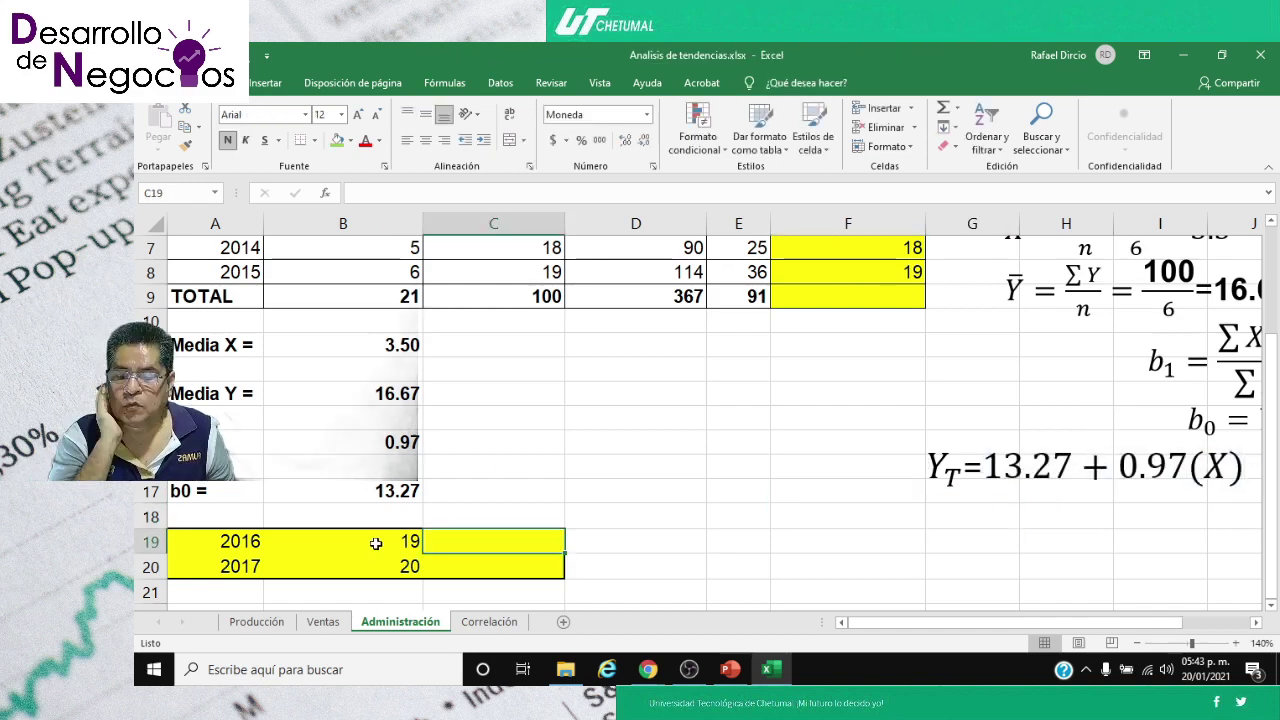
pyautogui.click(376, 543)
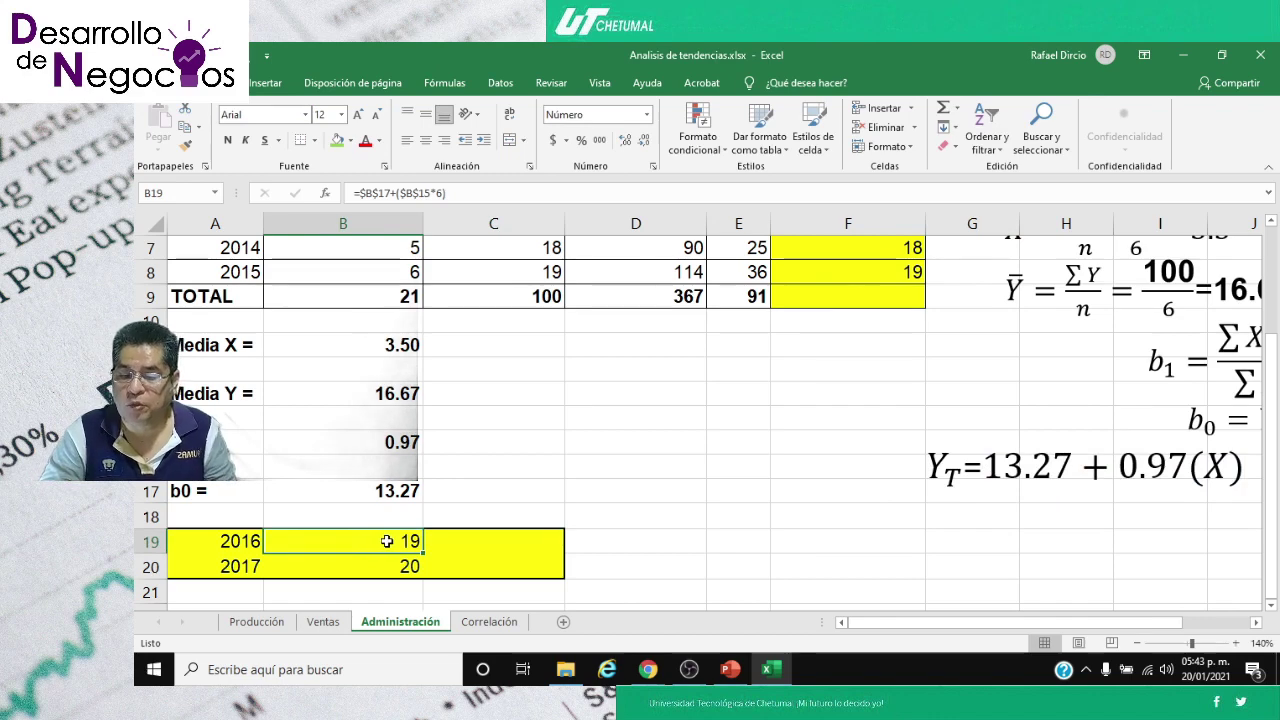
pyautogui.hotkey('shift', 'Down')
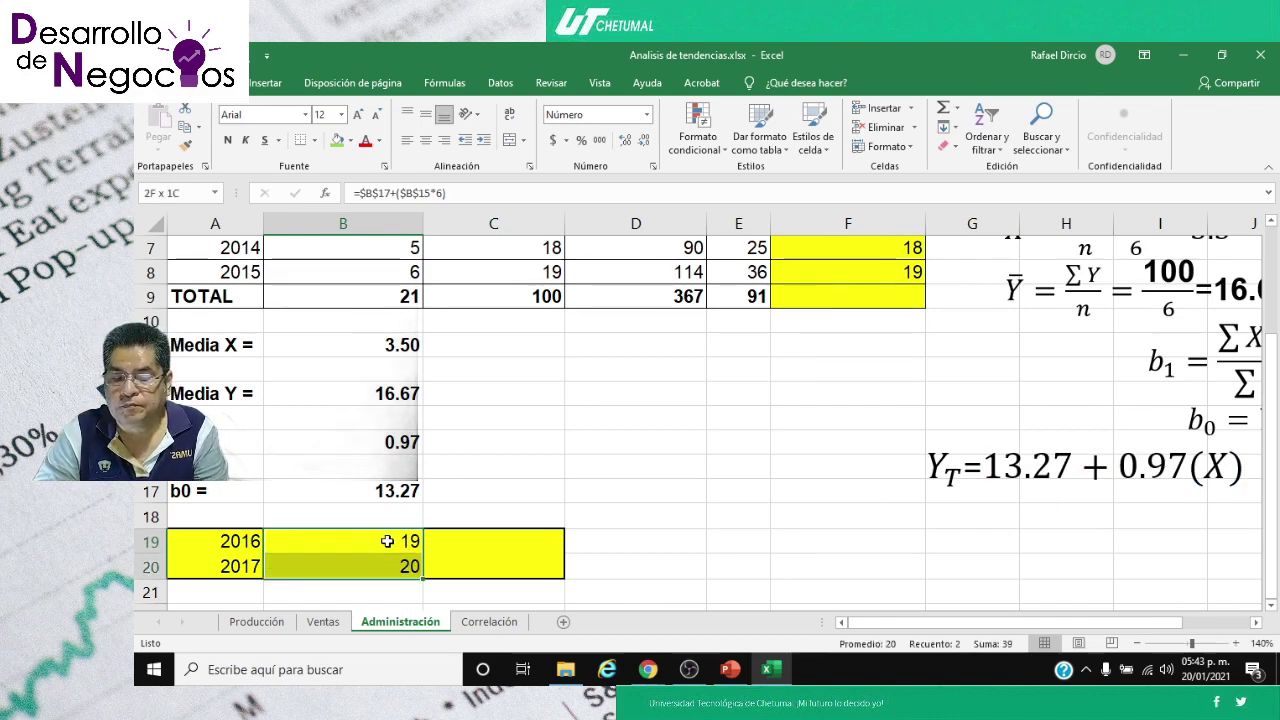
pyautogui.press('Delete')
pyautogui.click(387, 541)
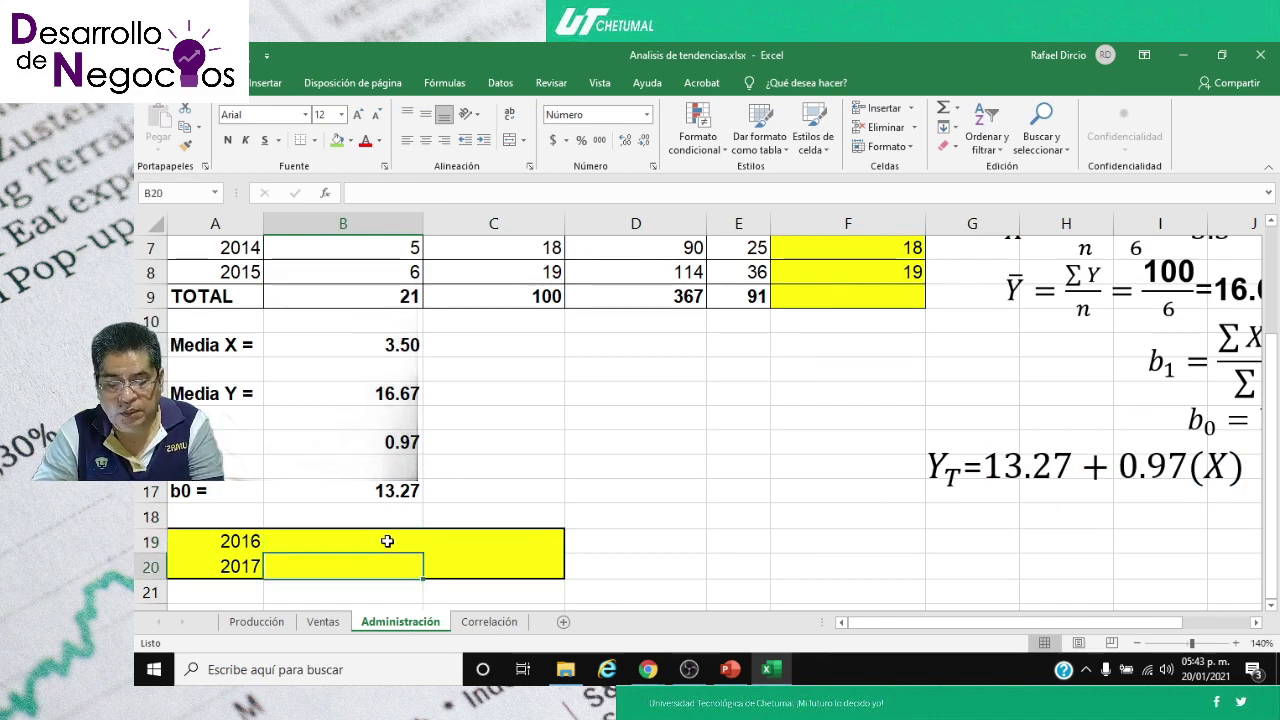
pyautogui.write('7')
pyautogui.press('Return')
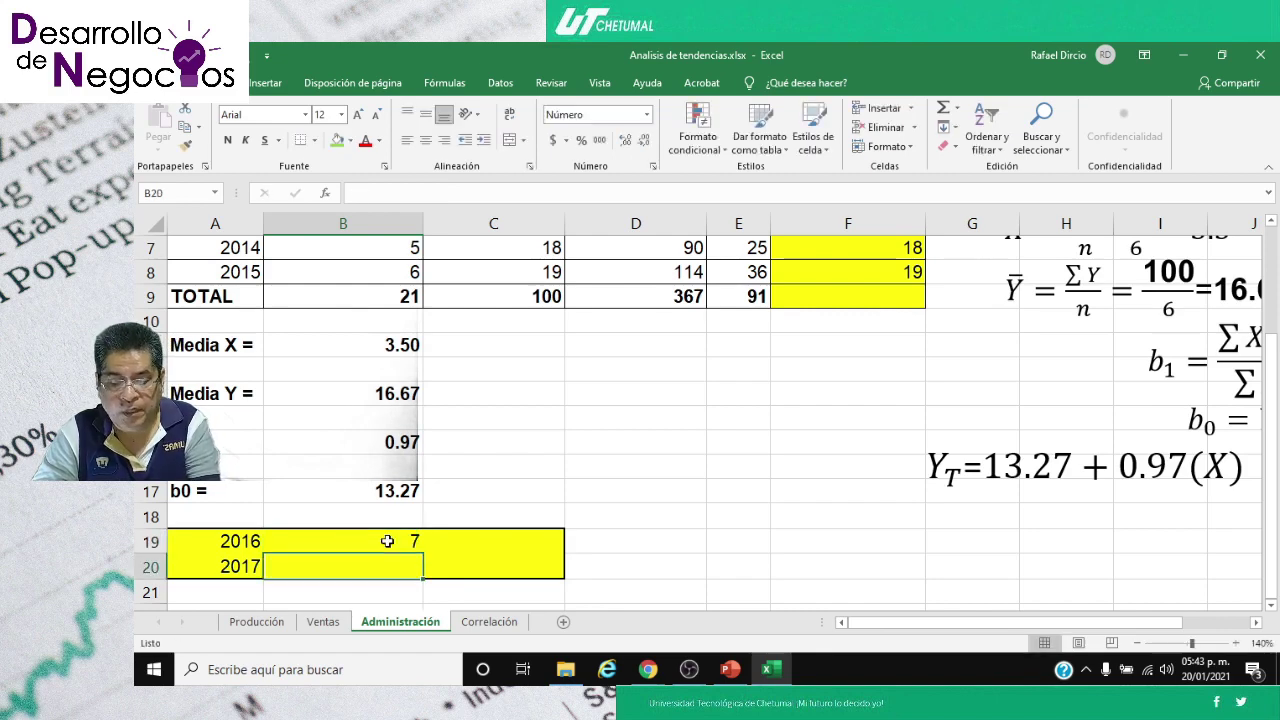
pyautogui.write('8')
pyautogui.press('Tab')
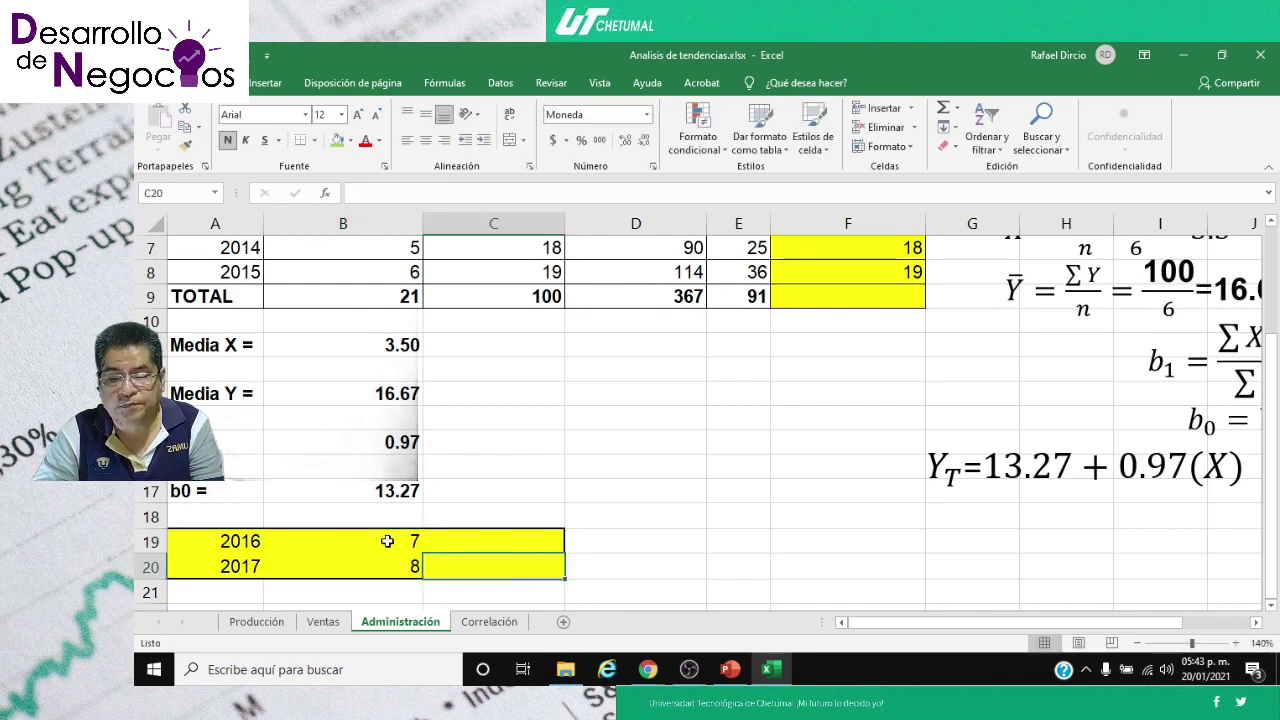
# - Enter the 2016 forecast formula =$B$17+($B$15*B19) in cell C19
pyautogui.press('Up')
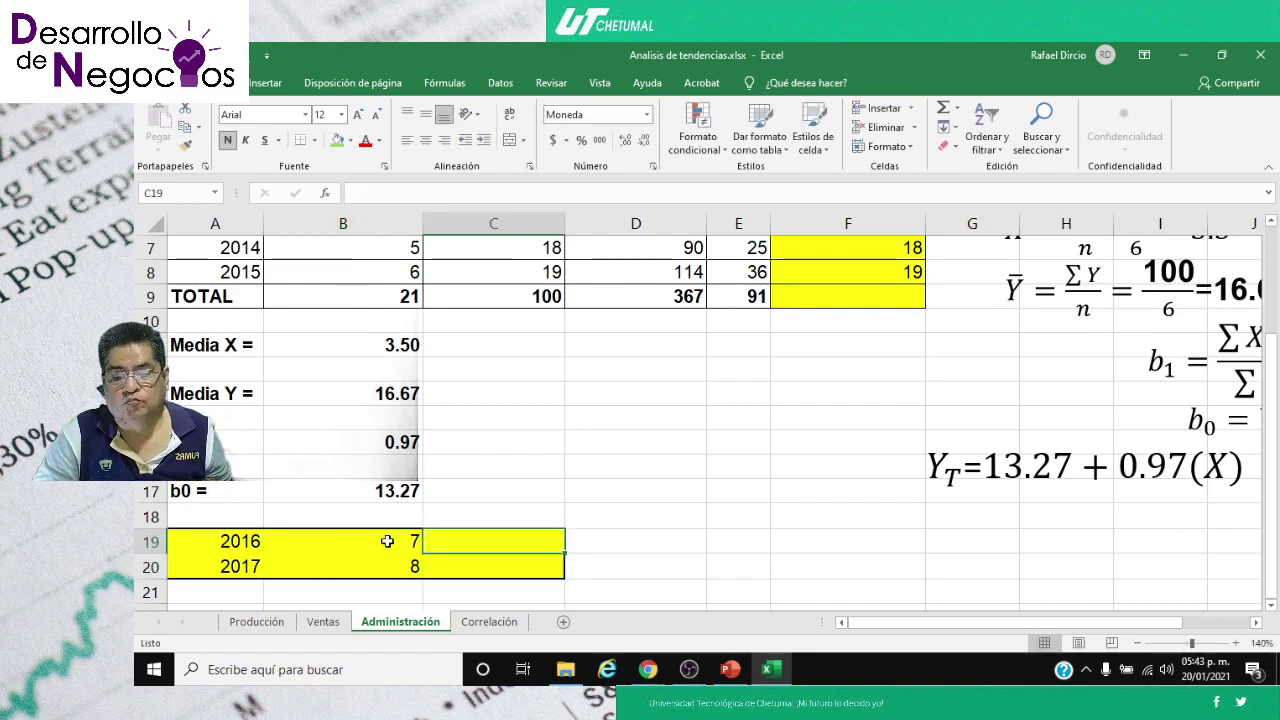
pyautogui.write('=')
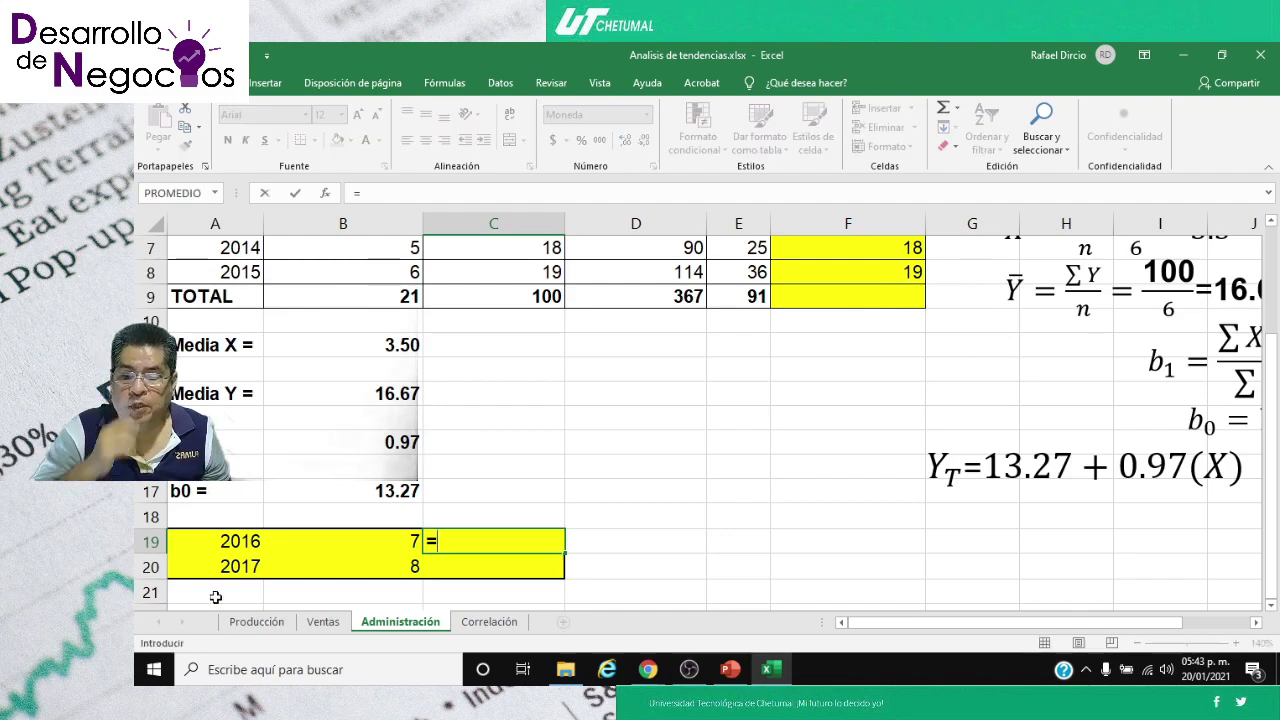
pyautogui.click(339, 488)
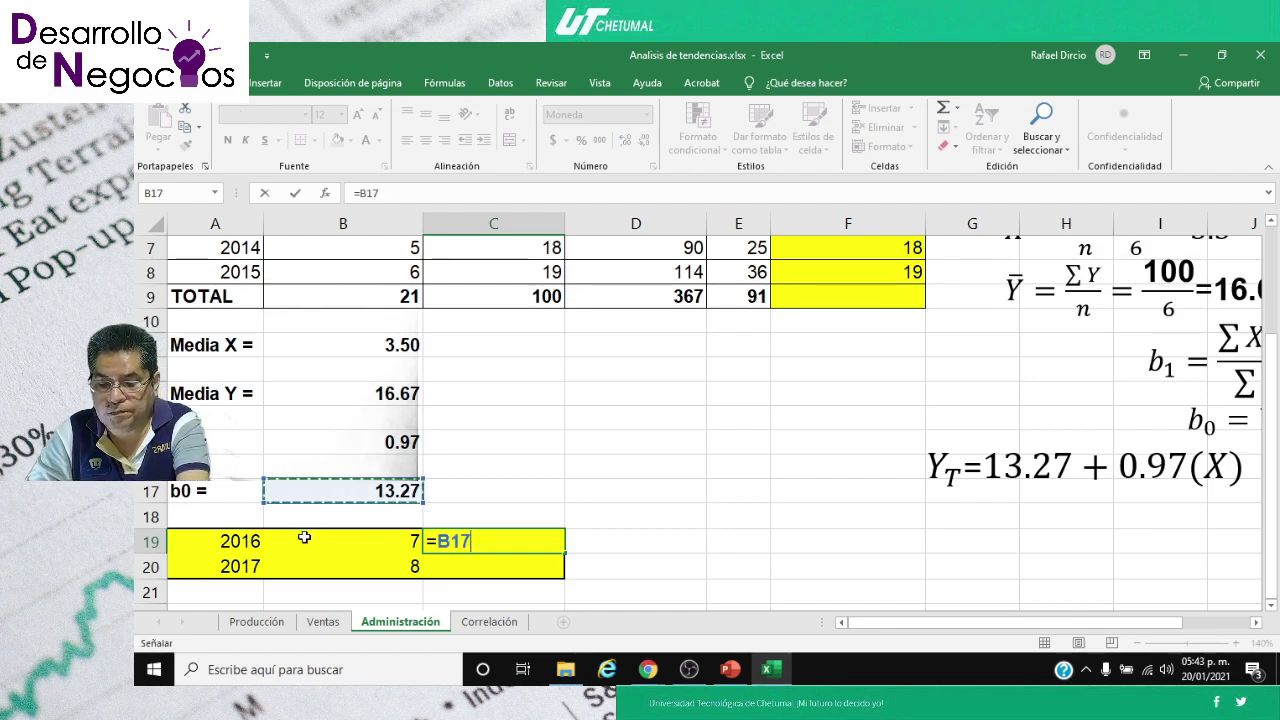
pyautogui.press('F4')
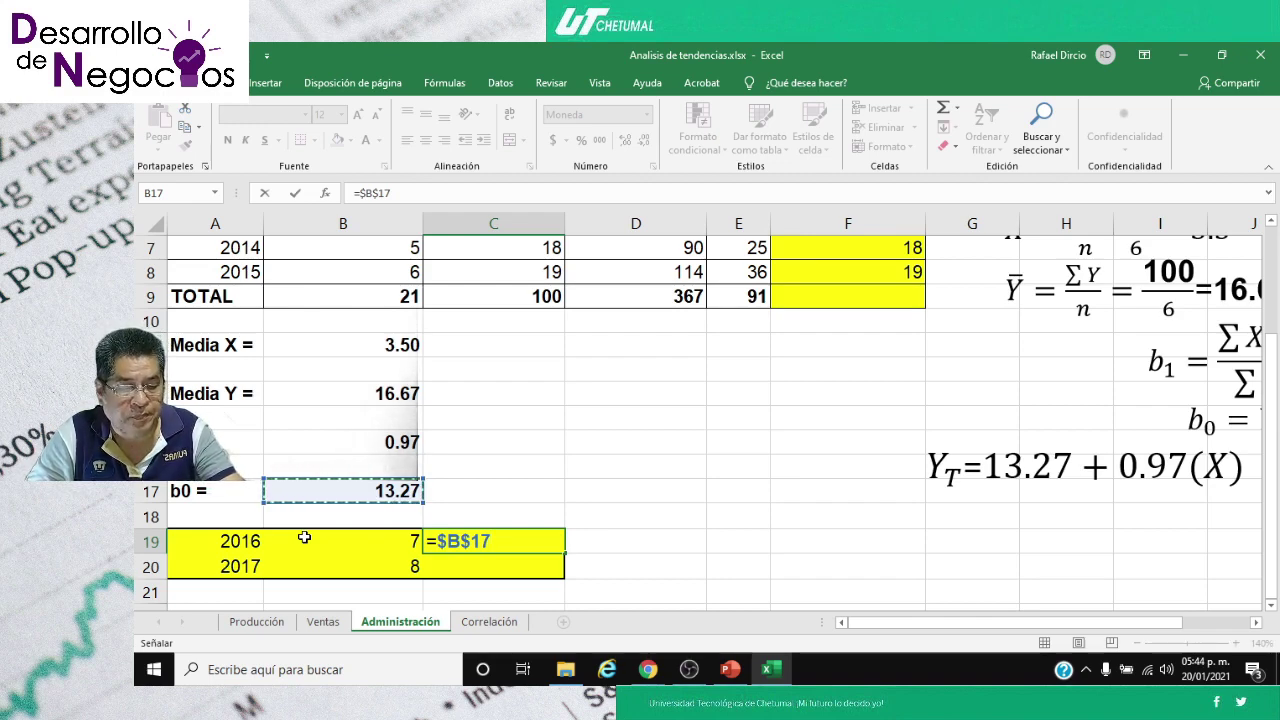
pyautogui.write('+')
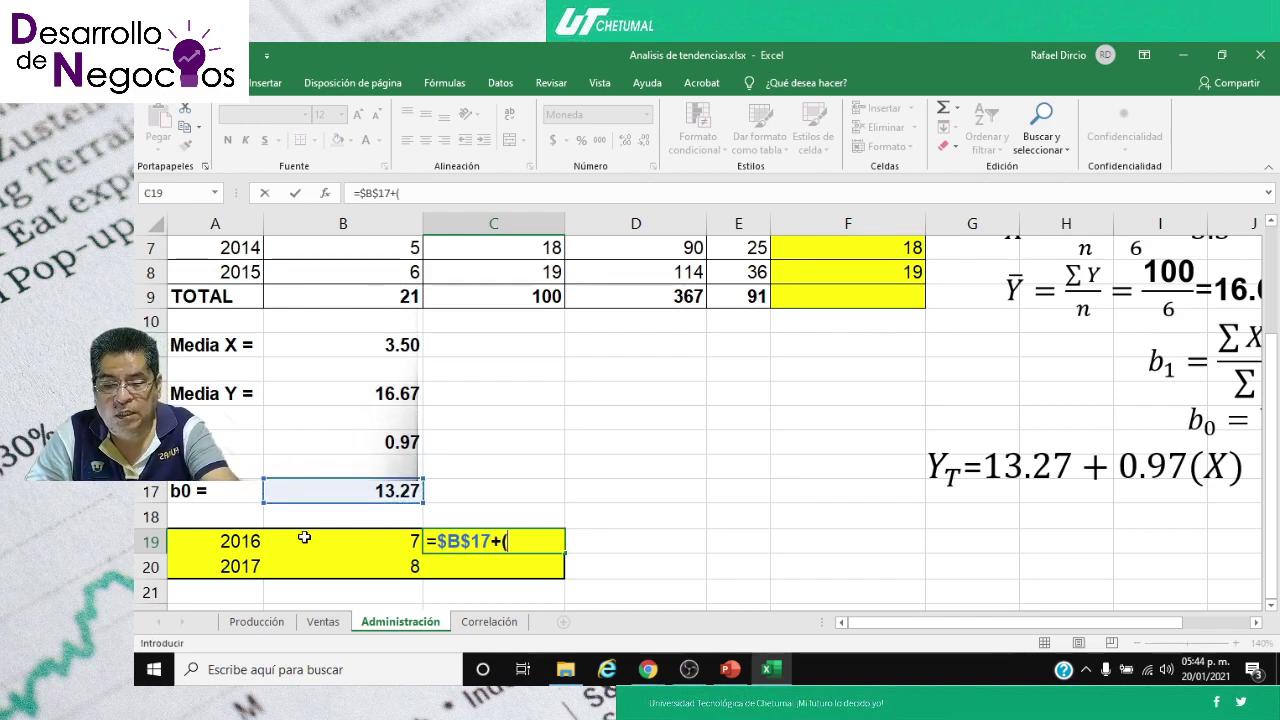
pyautogui.write('(0.97*')
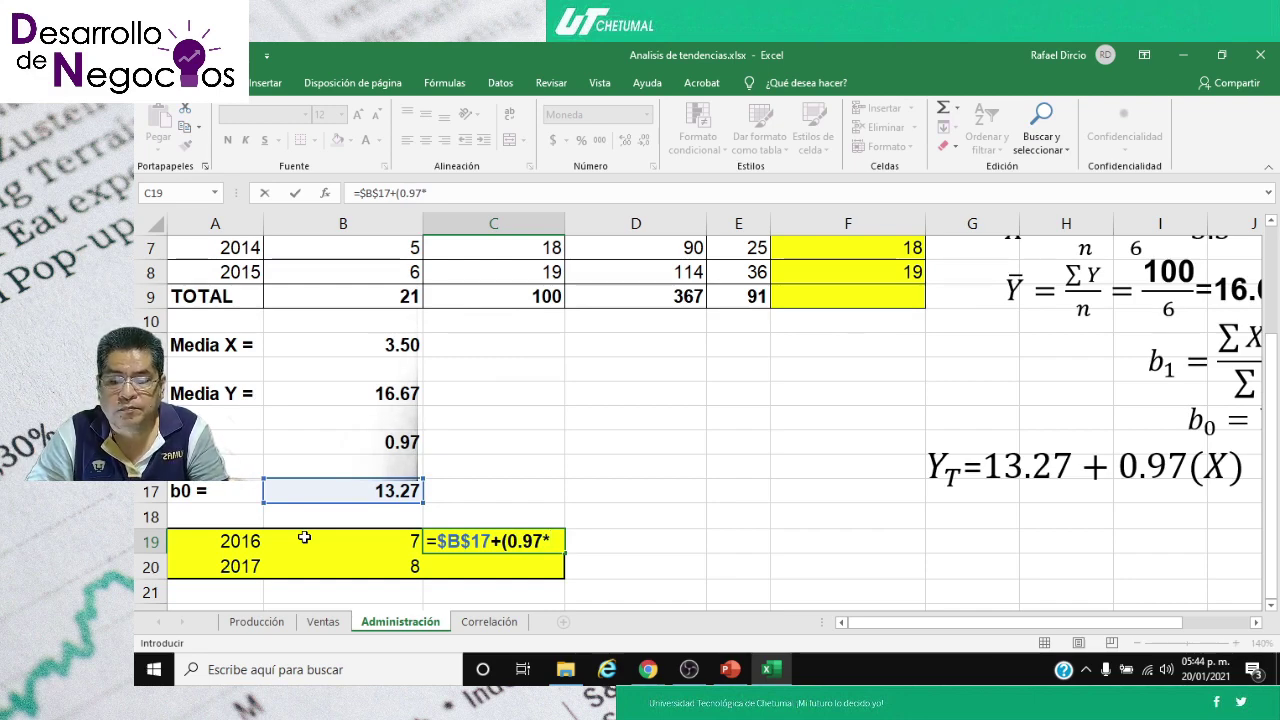
pyautogui.press('BackSpace')
pyautogui.press('BackSpace')
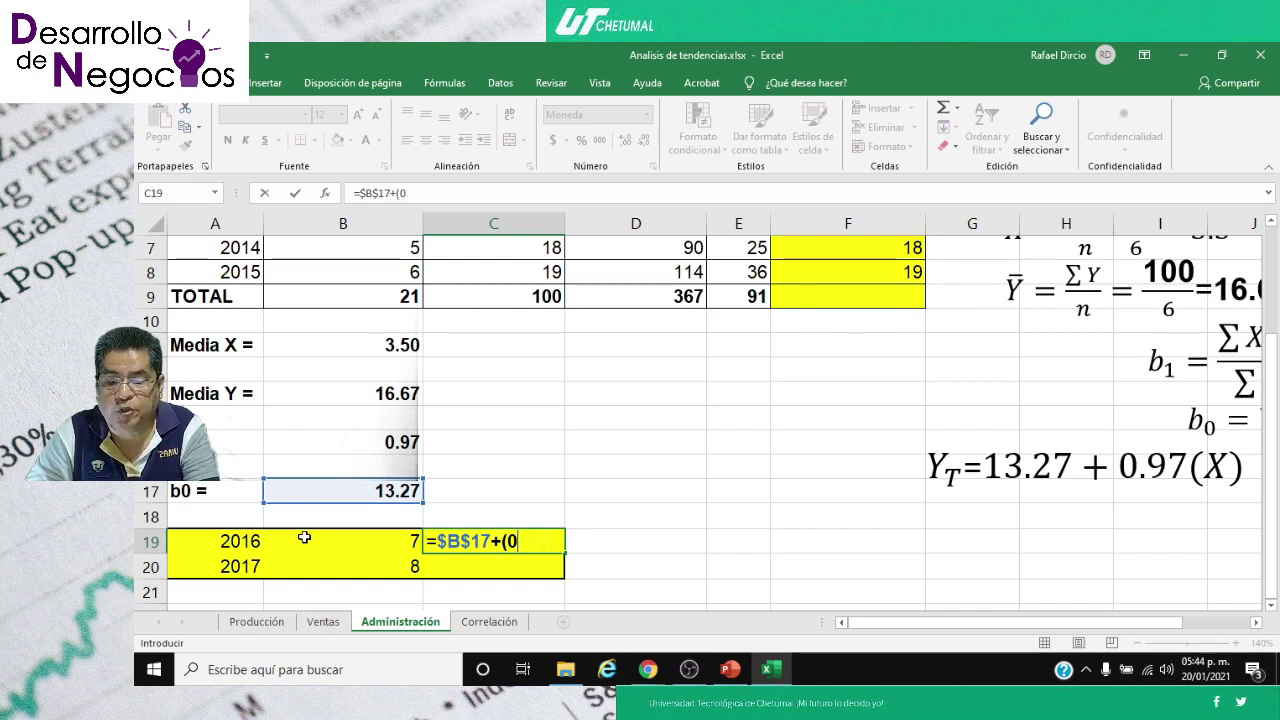
pyautogui.press('BackSpace')
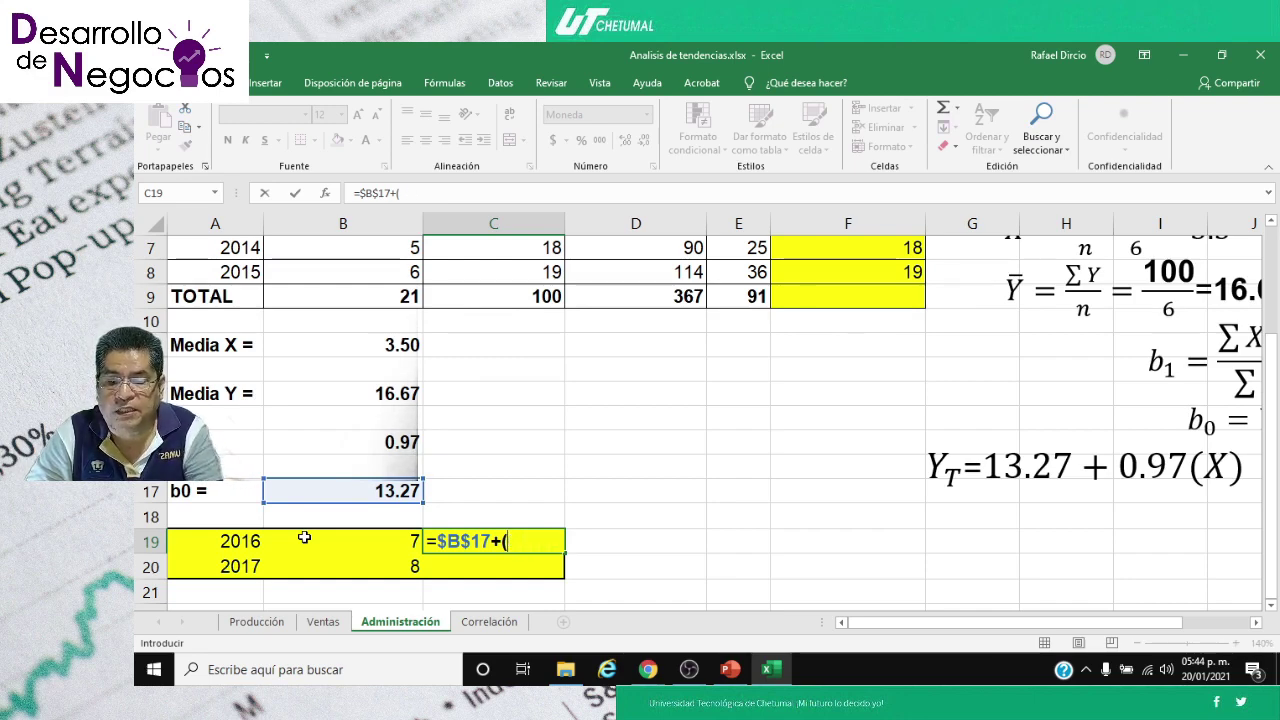
pyautogui.click(312, 440)
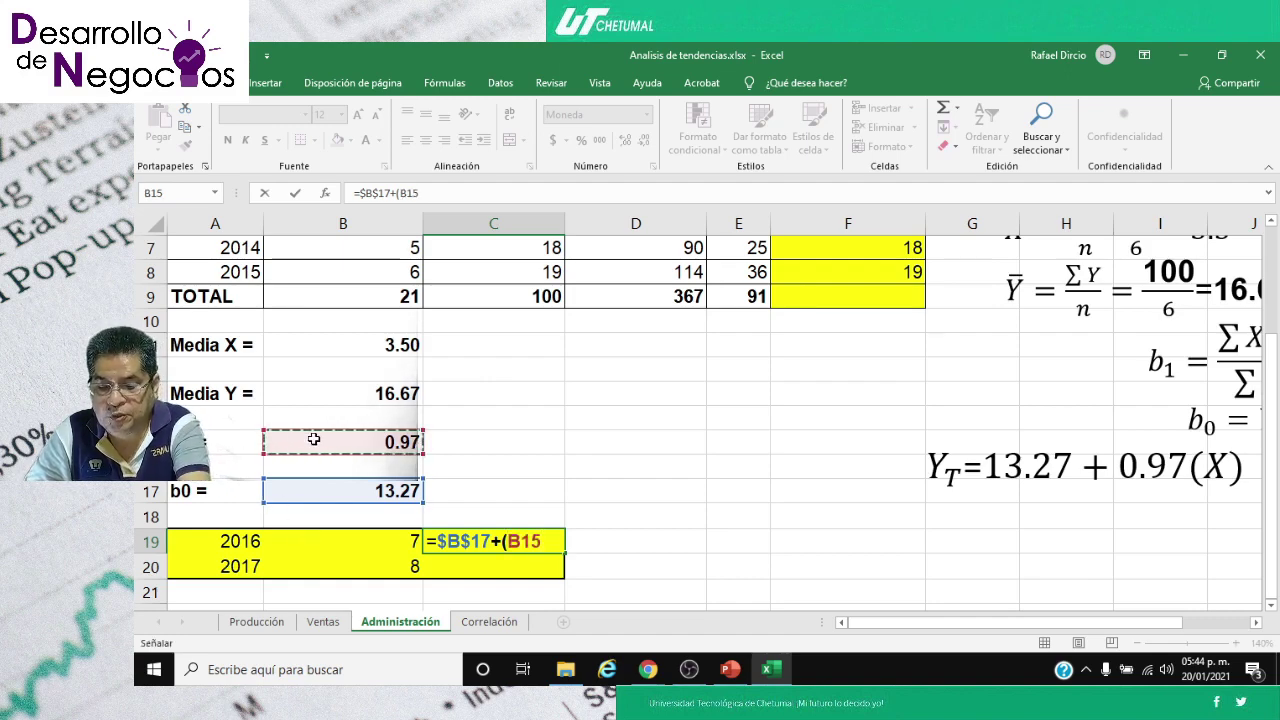
pyautogui.press('F4')
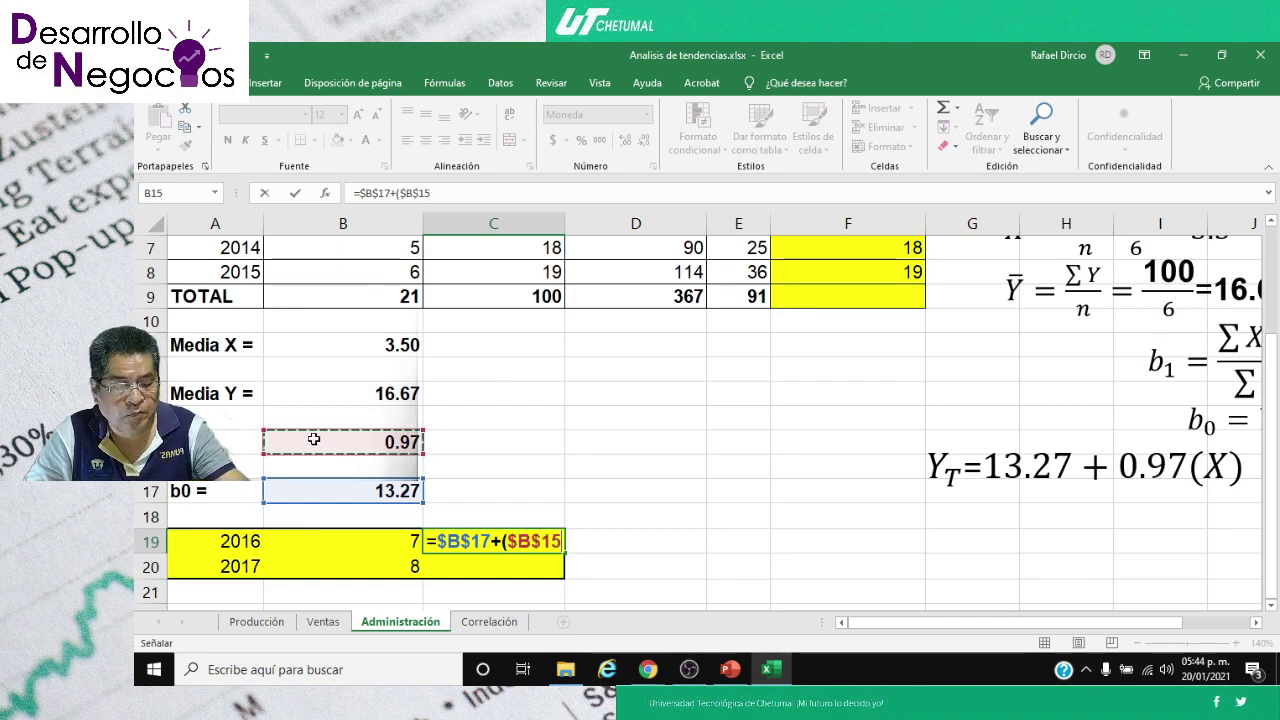
pyautogui.write('*')
pyautogui.press('Left')
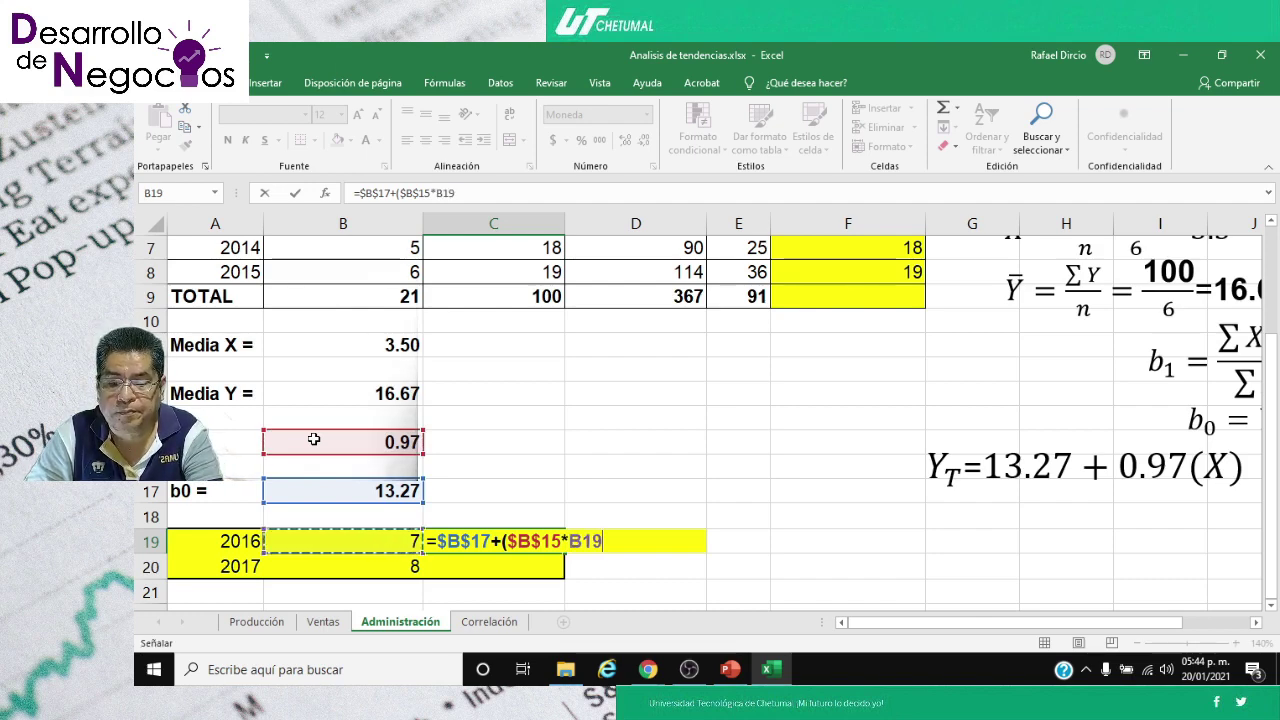
pyautogui.press('Return')
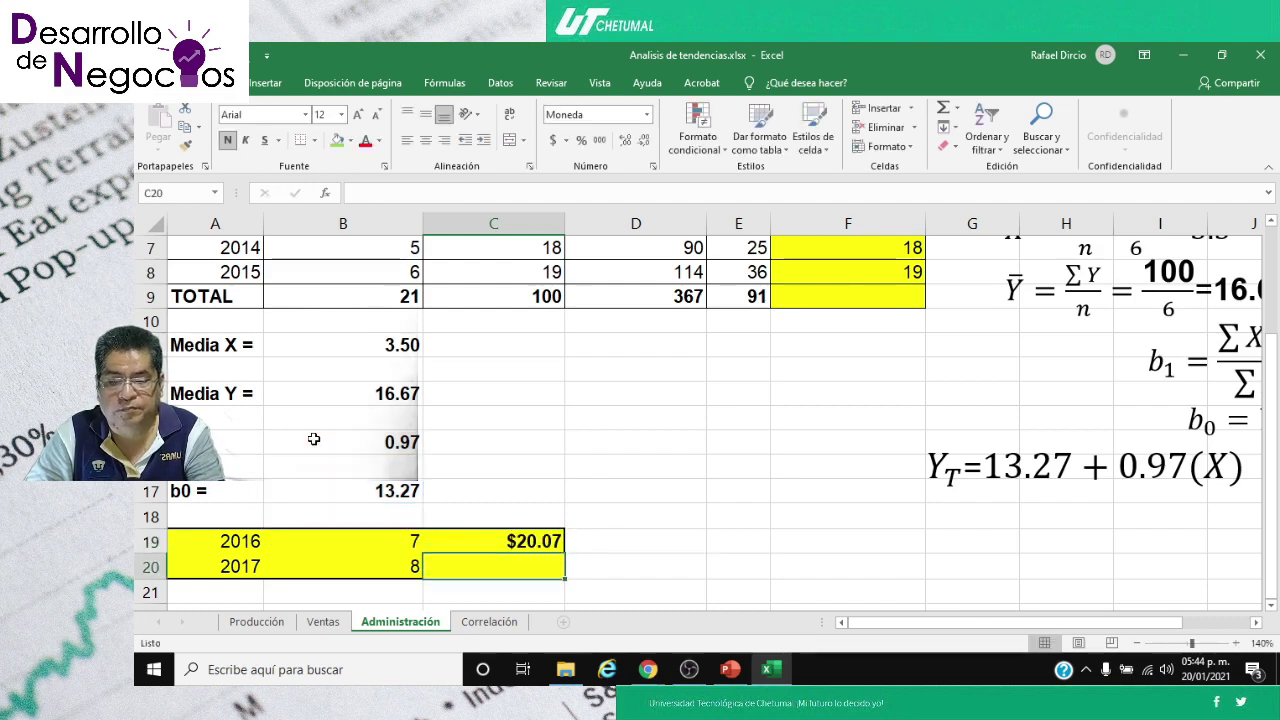
# - Copy the forecast formula from C19 into C20 for 2017
pyautogui.click(494, 544)
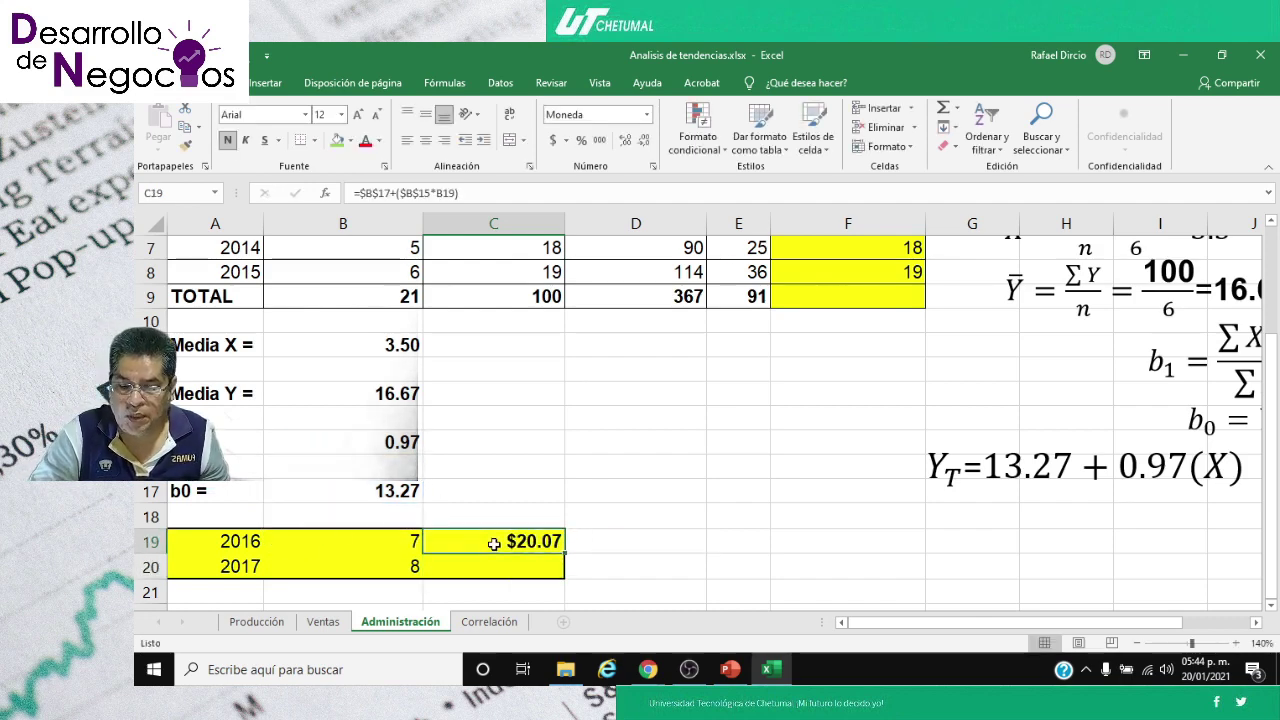
pyautogui.hotkey('ctrl', 'c')
pyautogui.press('Down')
pyautogui.press('Return')
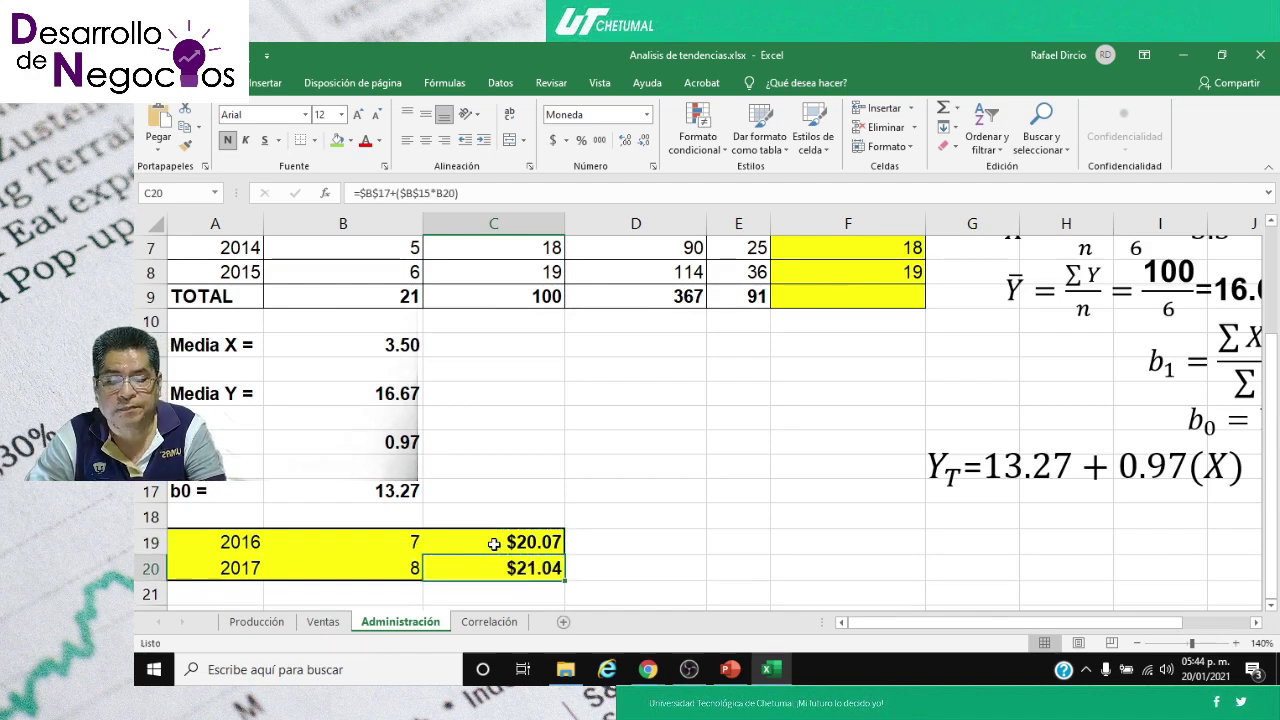
pyautogui.press('Right')
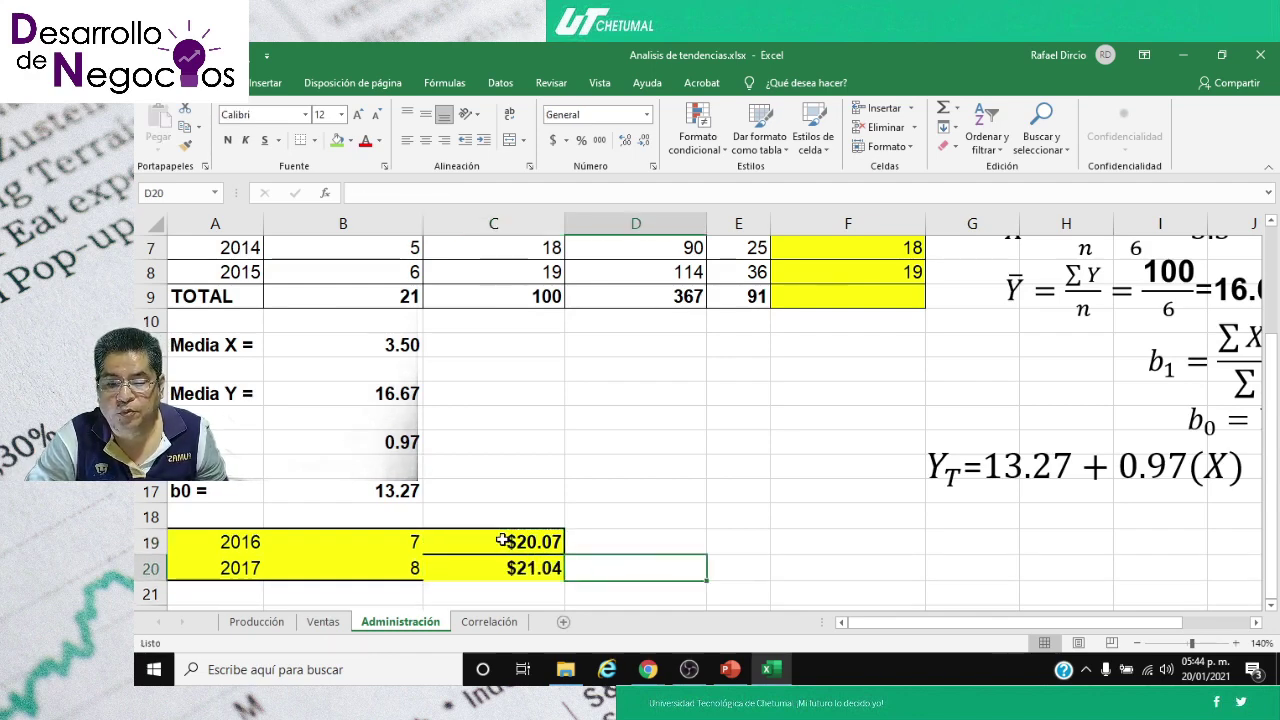
# - Open the cell formatting for C19:C20 and add a bottom border, leaving no line between the two cells
pyautogui.moveTo(502, 541); pyautogui.dragTo(505, 566)
pyautogui.rightClick(498, 568)
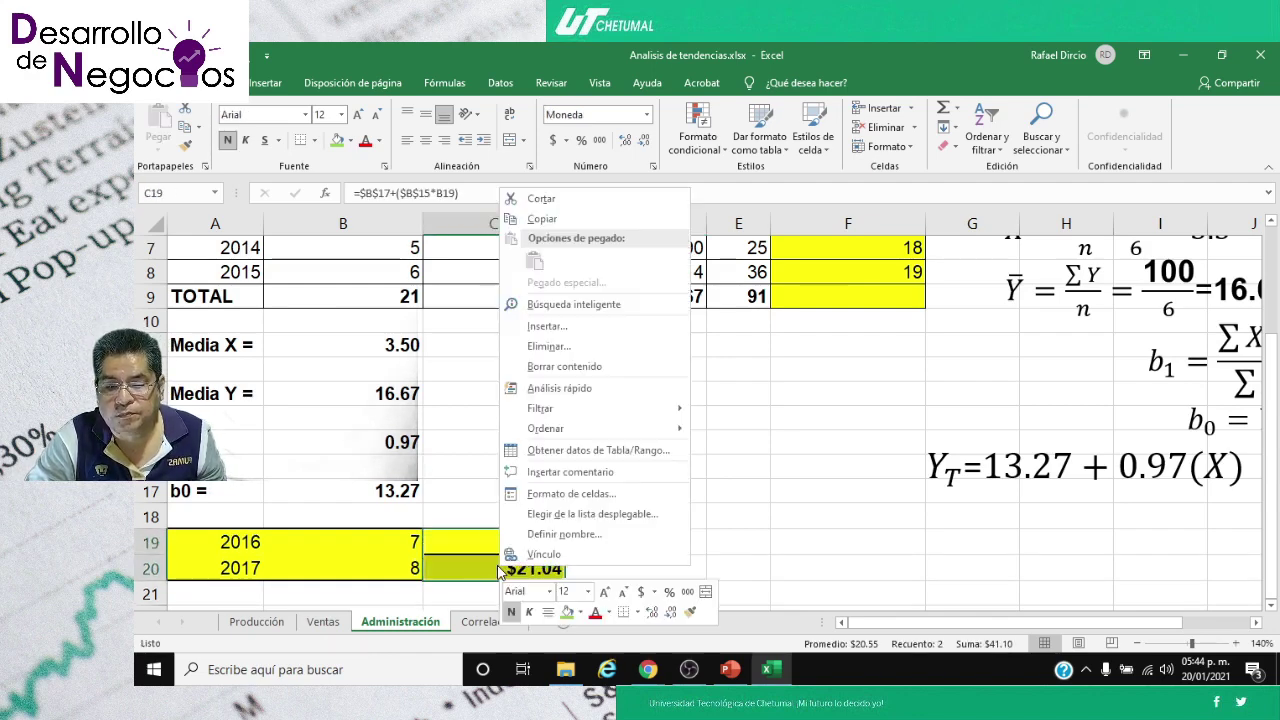
pyautogui.click(565, 494)
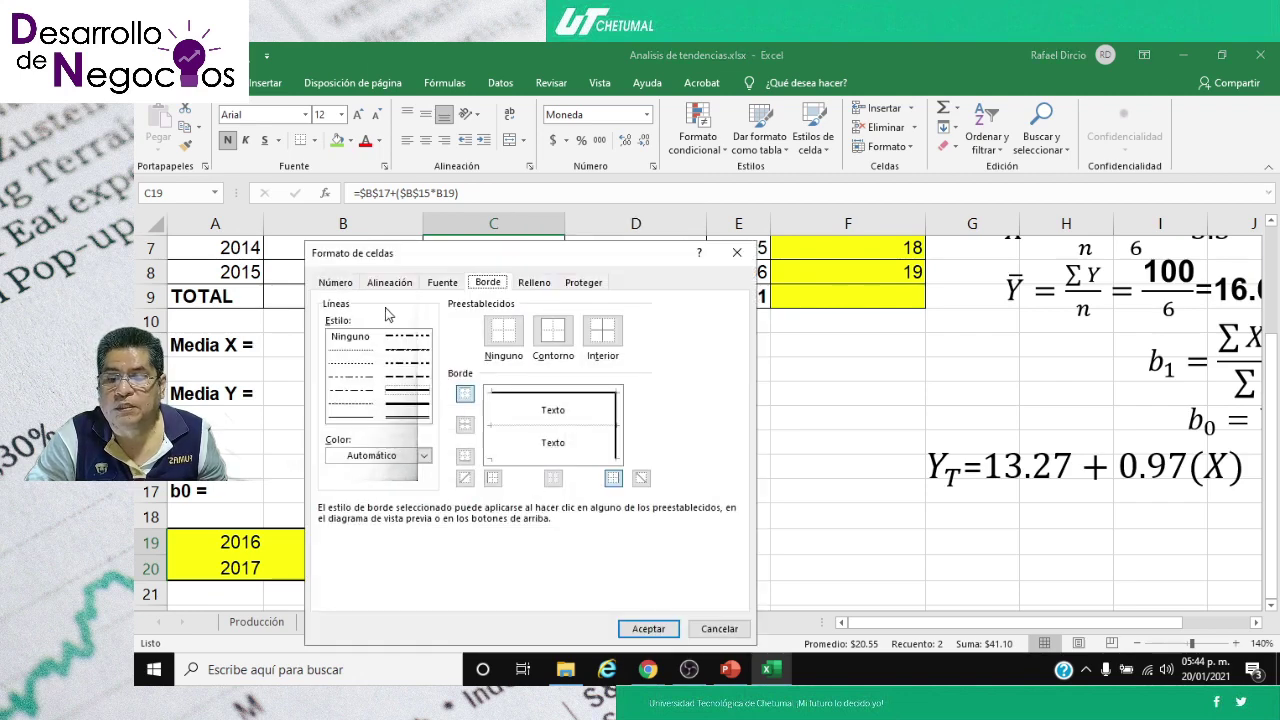
pyautogui.click(537, 427)
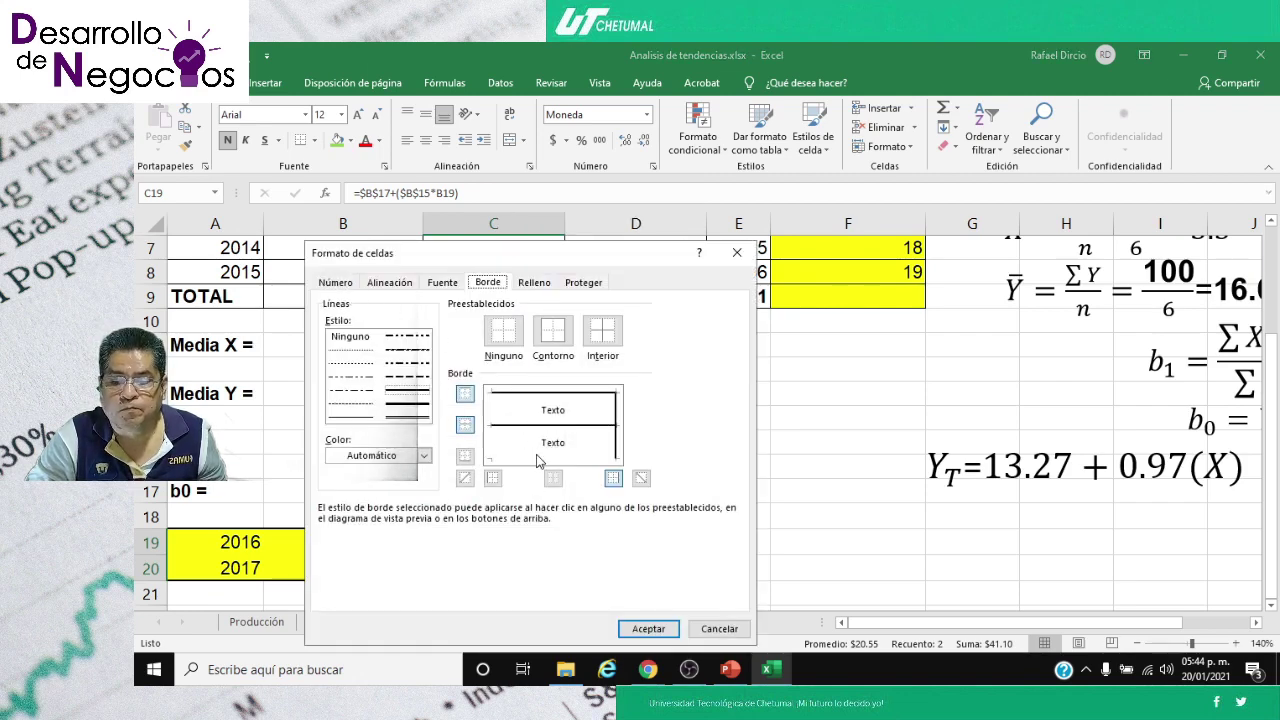
pyautogui.click(543, 428)
pyautogui.click(538, 458)
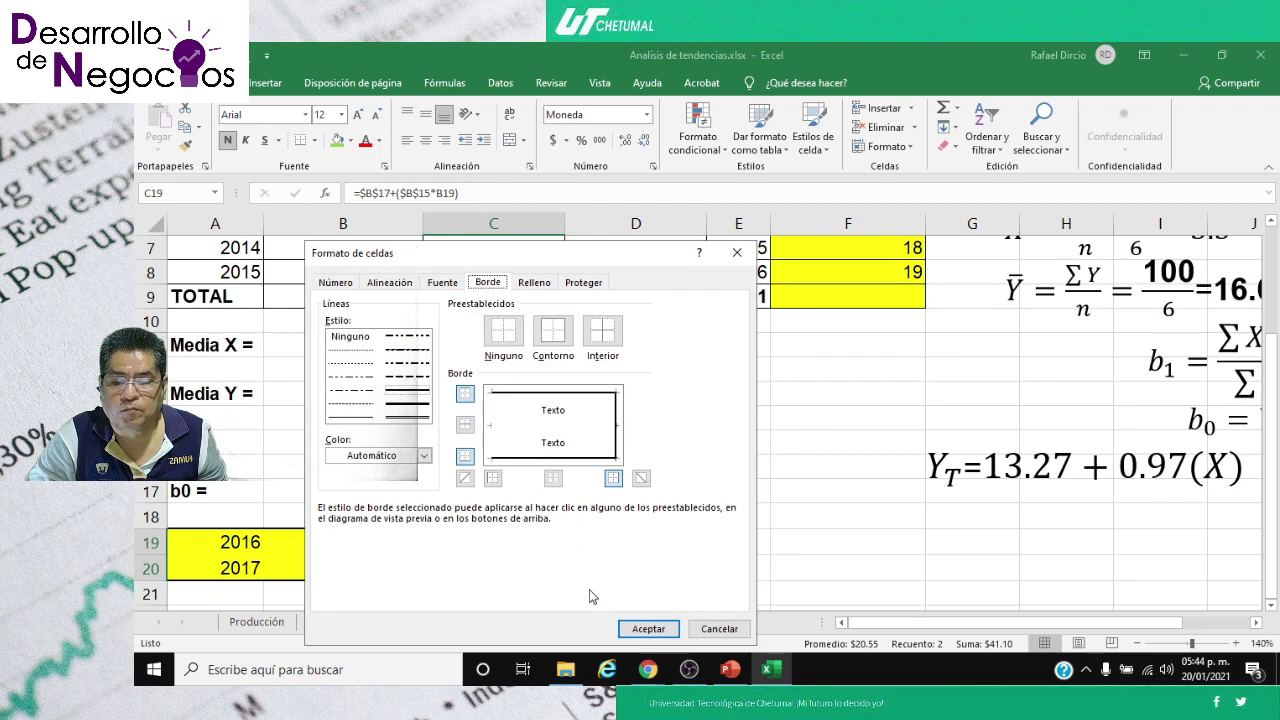
# - Format the forecasts in C19:C20 as plain numbers with 0 decimal places and apply the cell formatting
pyautogui.click(335, 282)
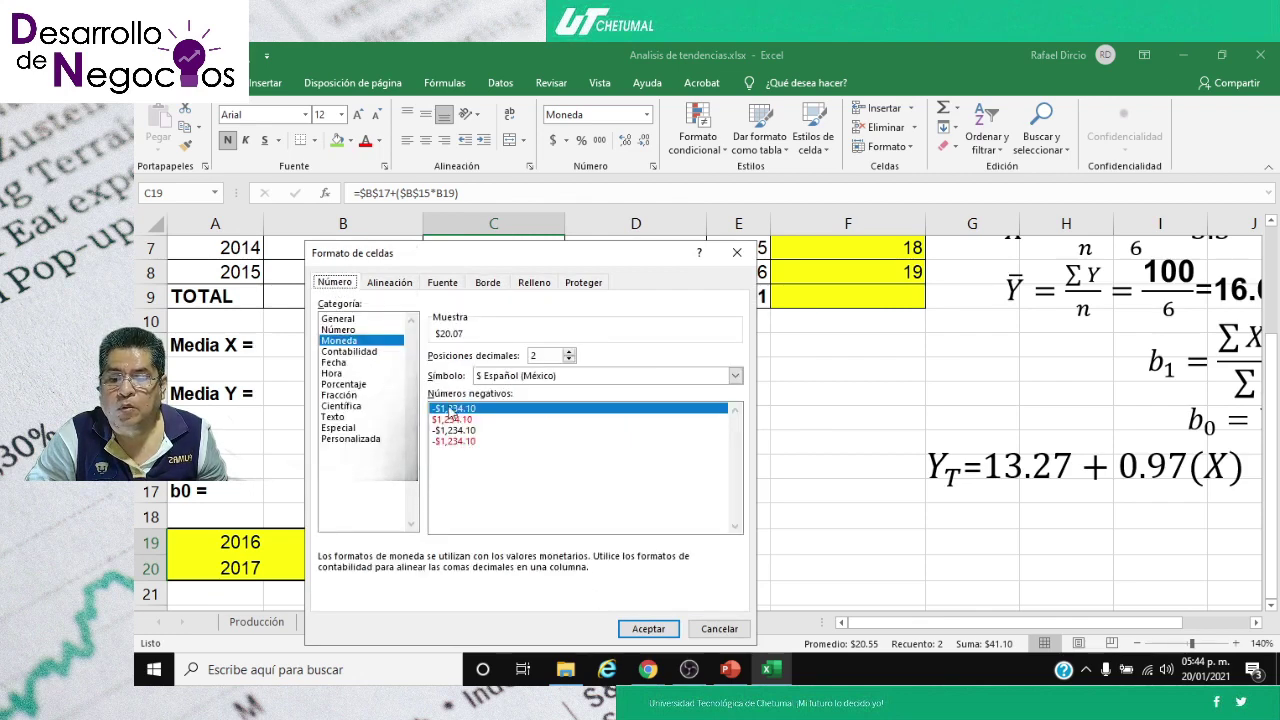
pyautogui.click(357, 330)
pyautogui.click(569, 359)
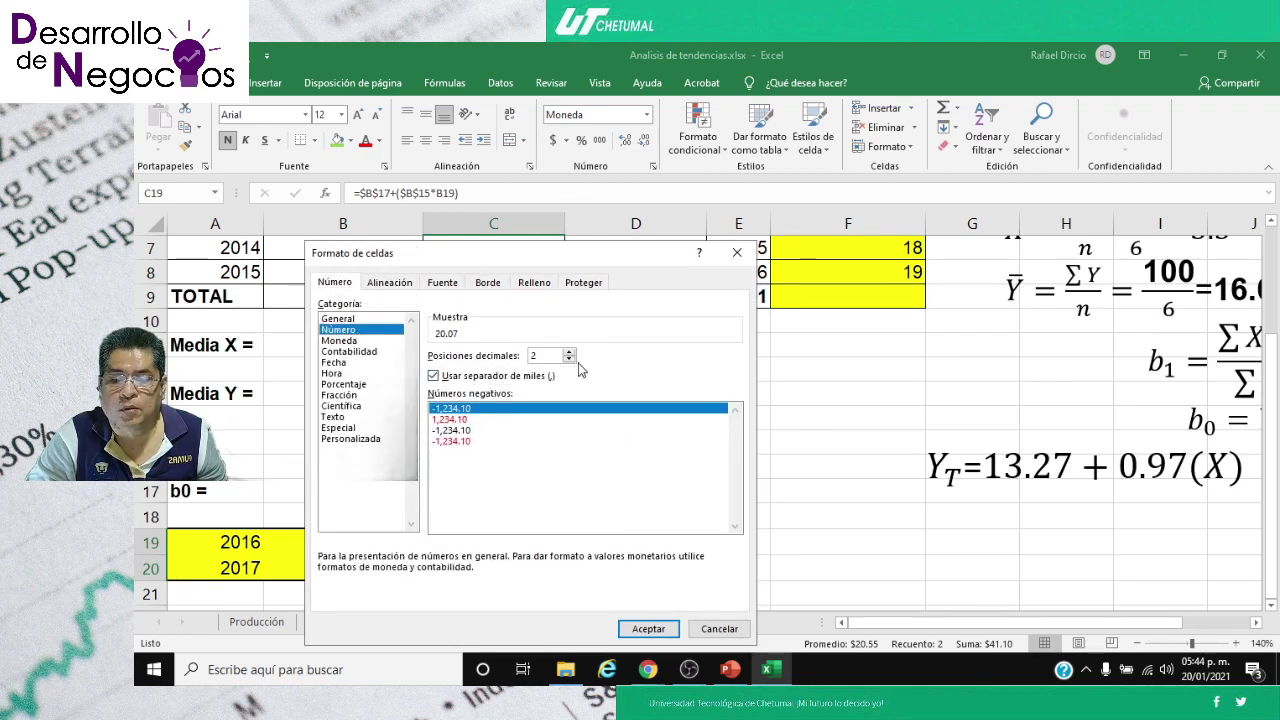
pyautogui.click(569, 359)
pyautogui.click(648, 628)
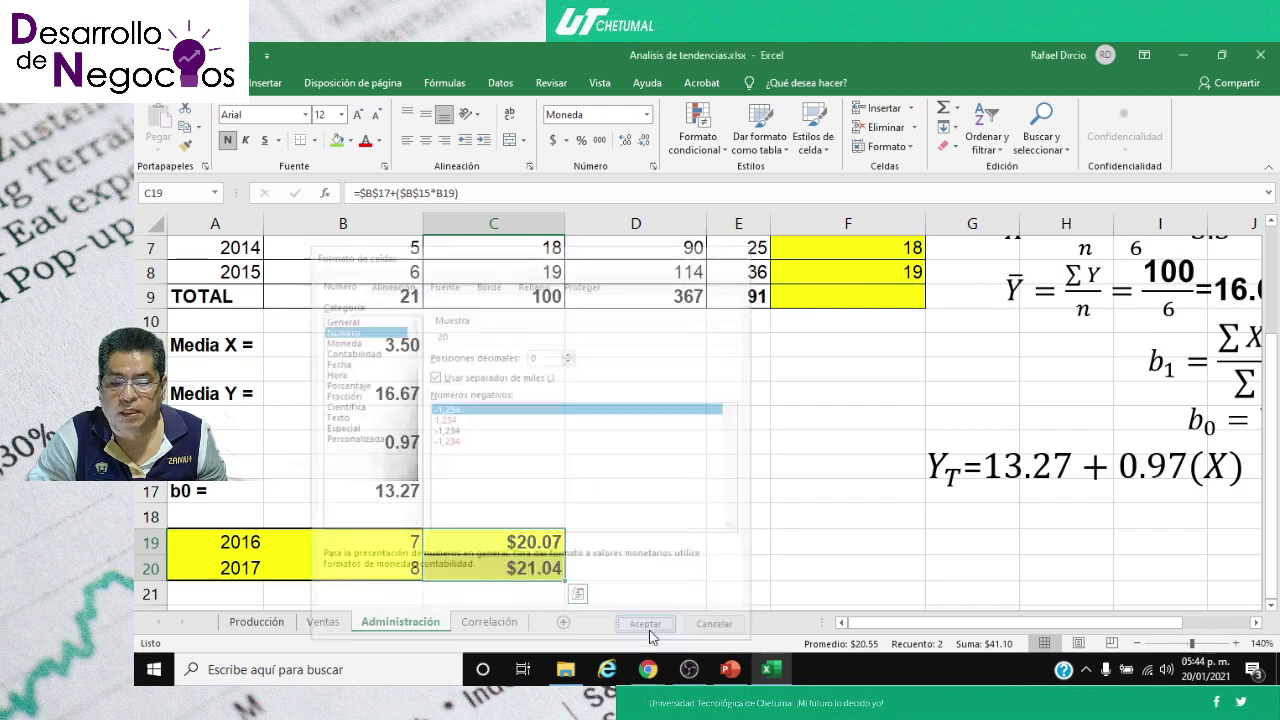
pyautogui.click(680, 566)
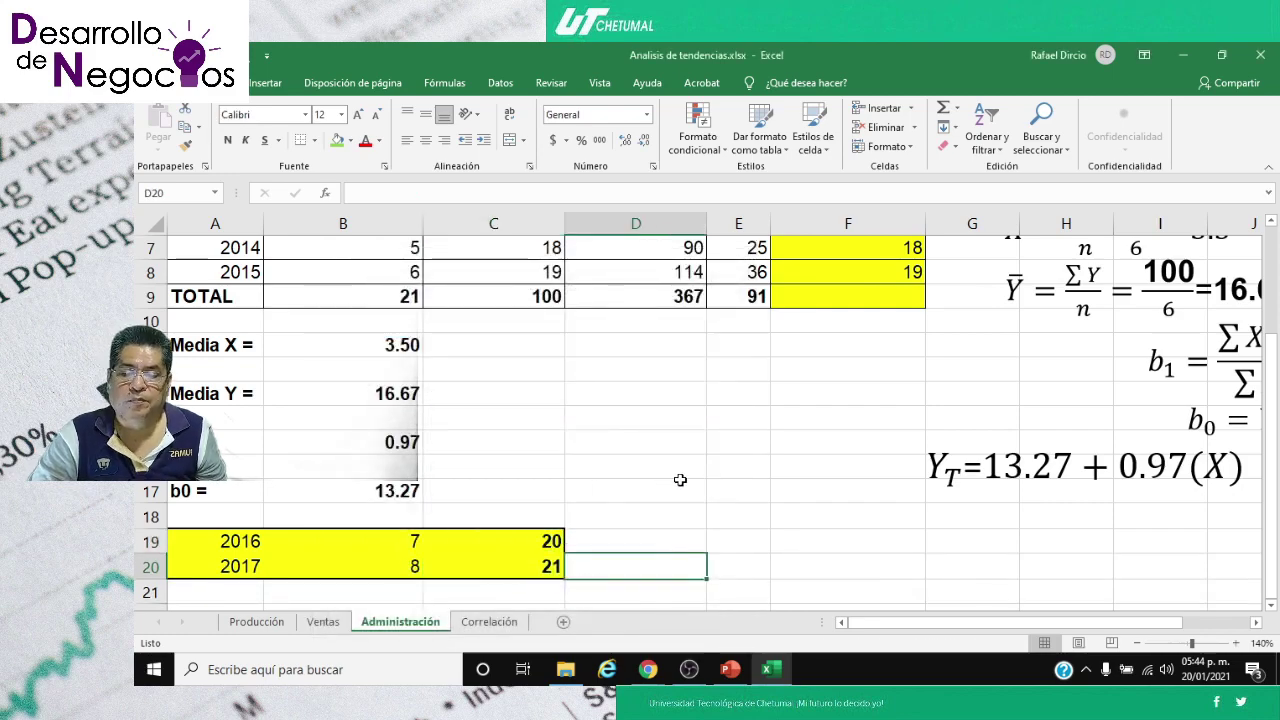
# - Review the trend formulas in F3:F8 on the administration sheet and compare them with the 2016 and 2017 forecasts
pyautogui.scroll(2, 692, 480)
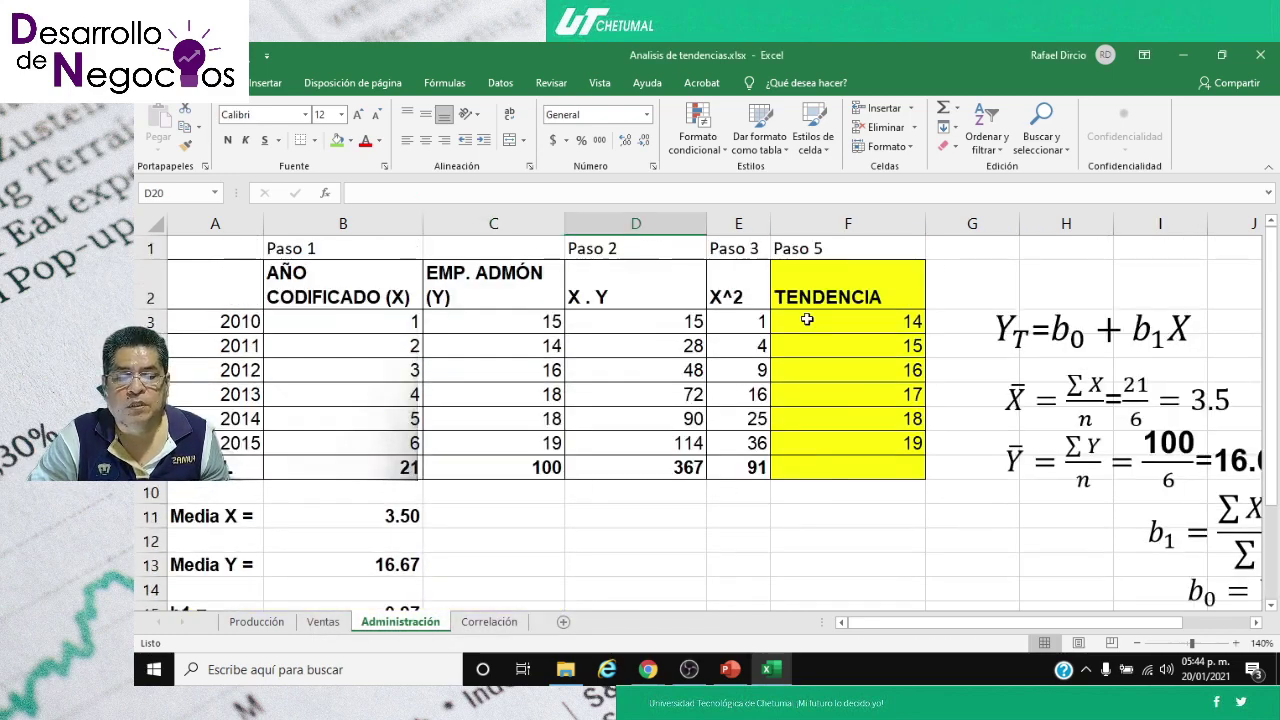
pyautogui.click(808, 320)
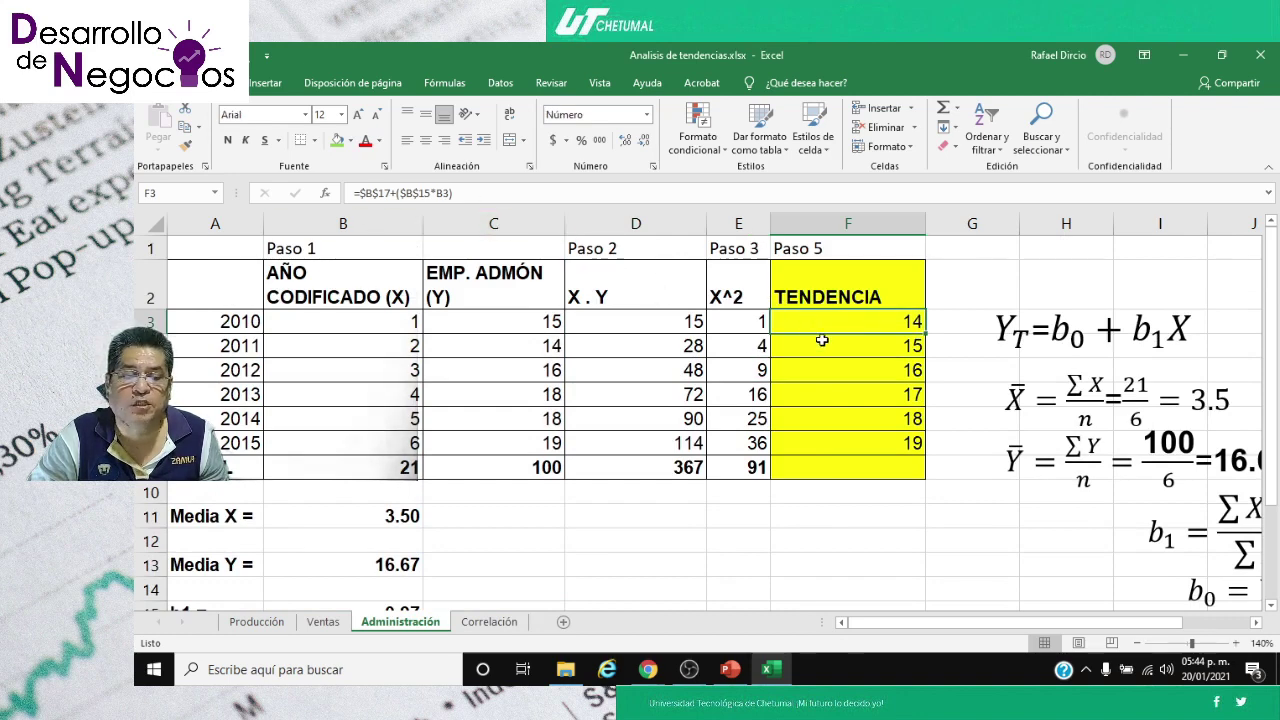
pyautogui.click(819, 343)
pyautogui.click(823, 370)
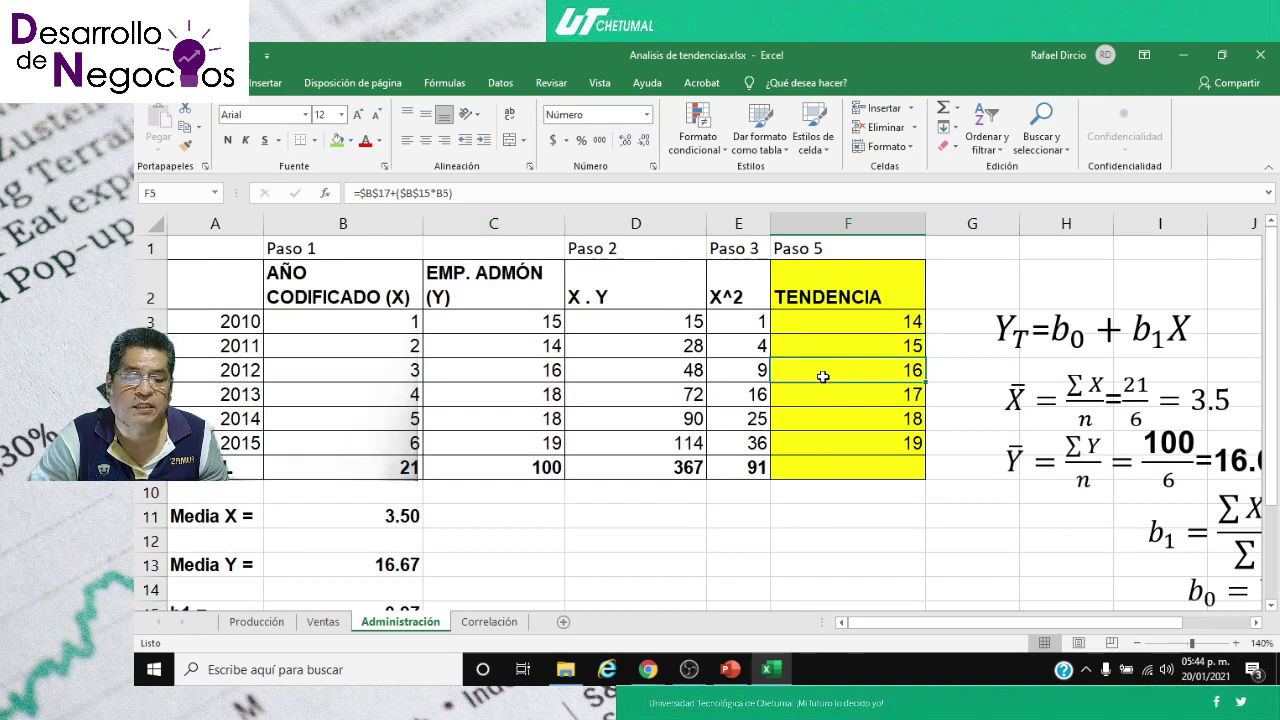
pyautogui.click(822, 395)
pyautogui.click(817, 420)
pyautogui.click(815, 442)
pyautogui.click(818, 462)
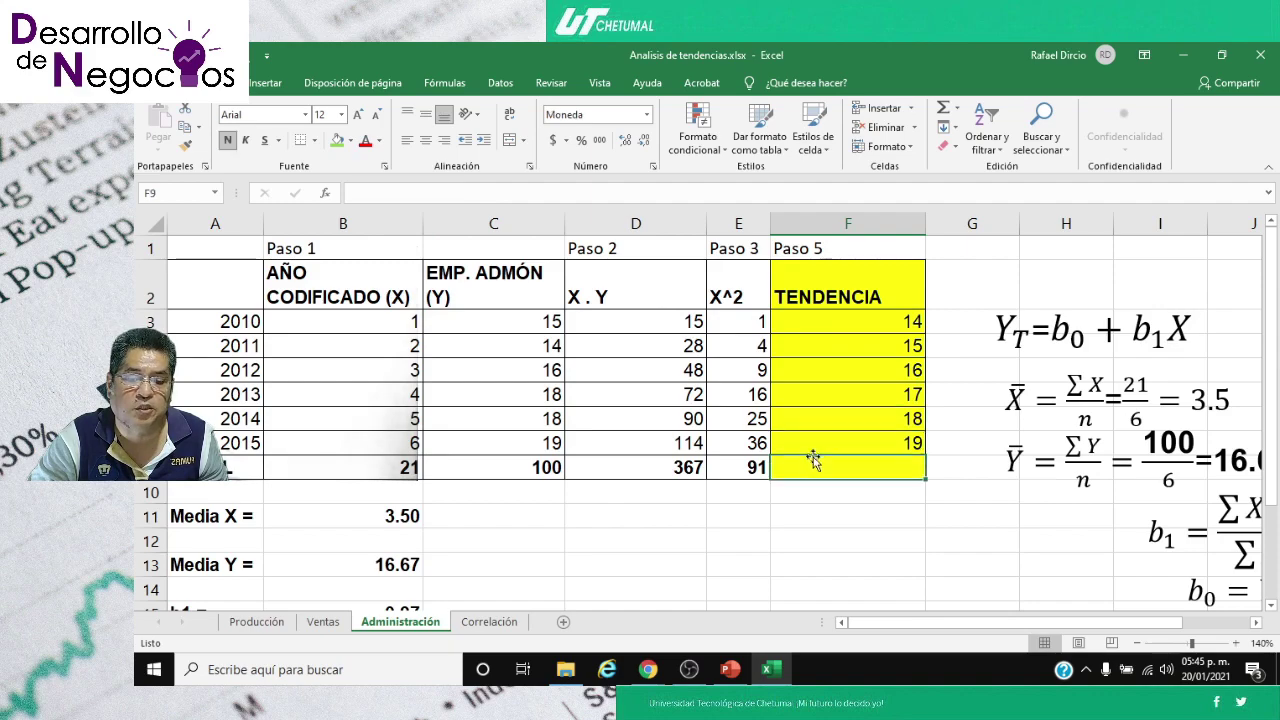
pyautogui.scroll(-1, 818, 456)
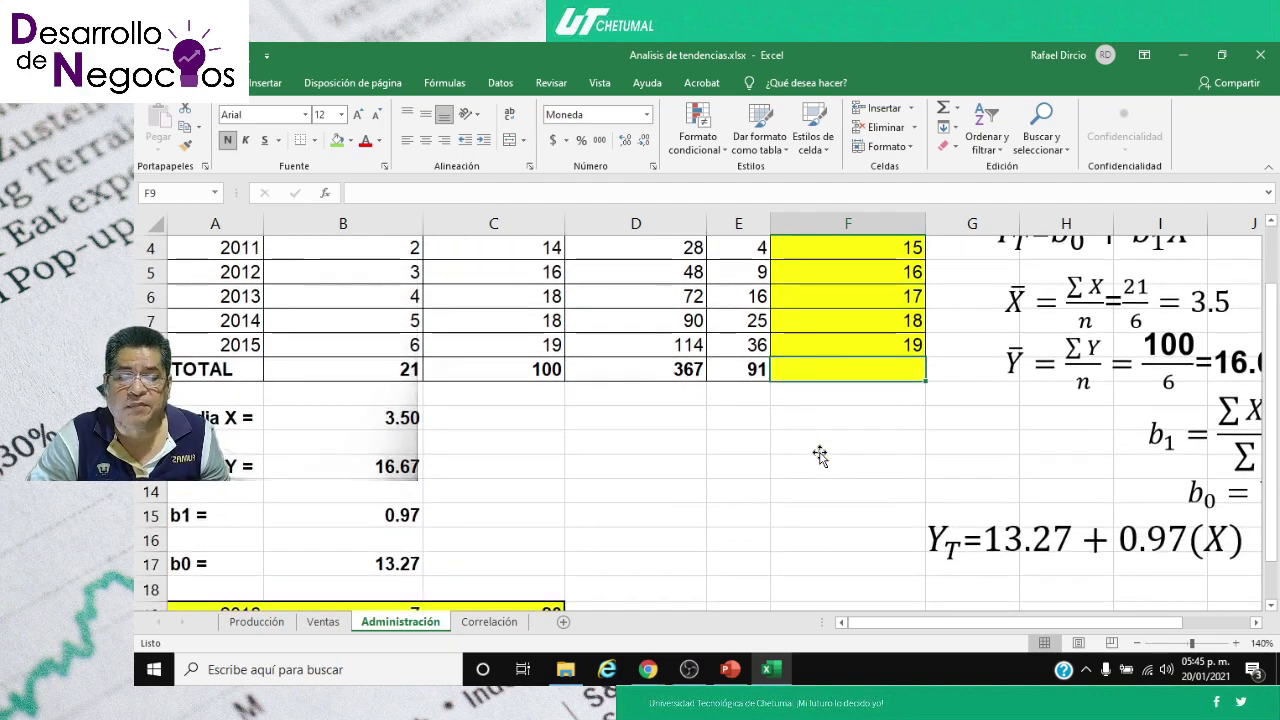
pyautogui.scroll(1, 818, 452)
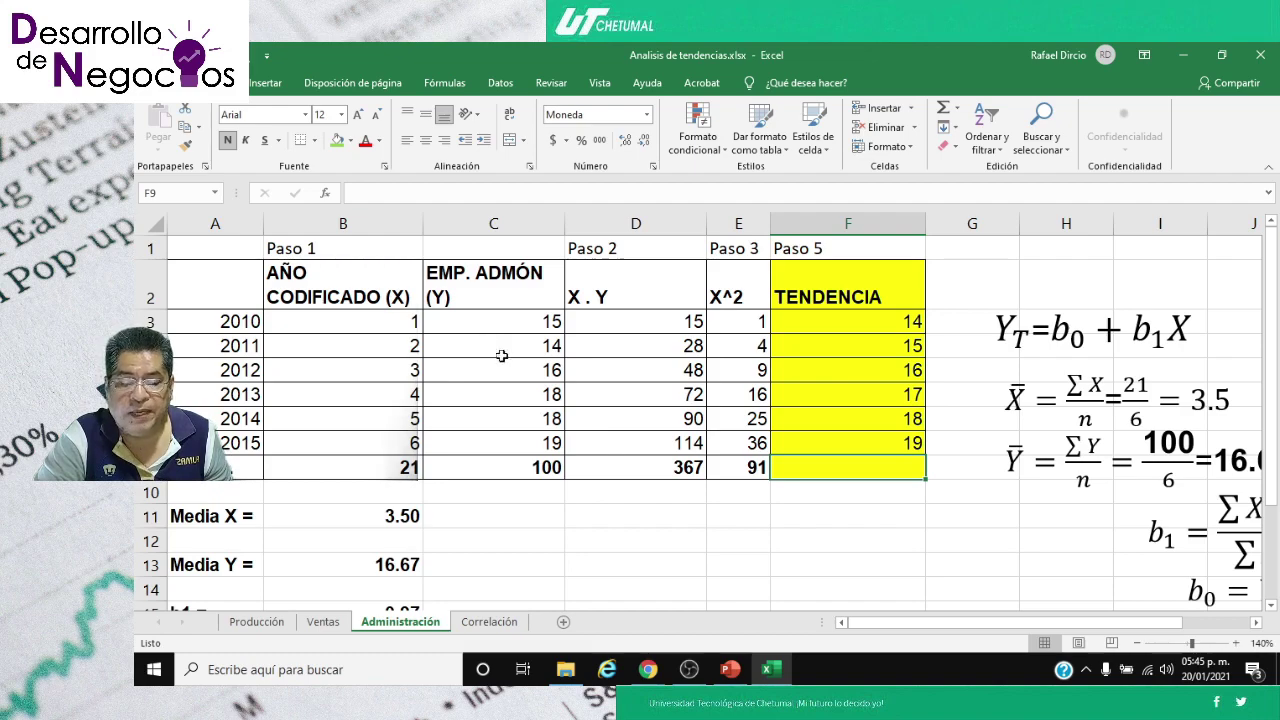
pyautogui.scroll(-4, 603, 431)
pyautogui.click(603, 483)
pyautogui.scroll(-2, 603, 483)
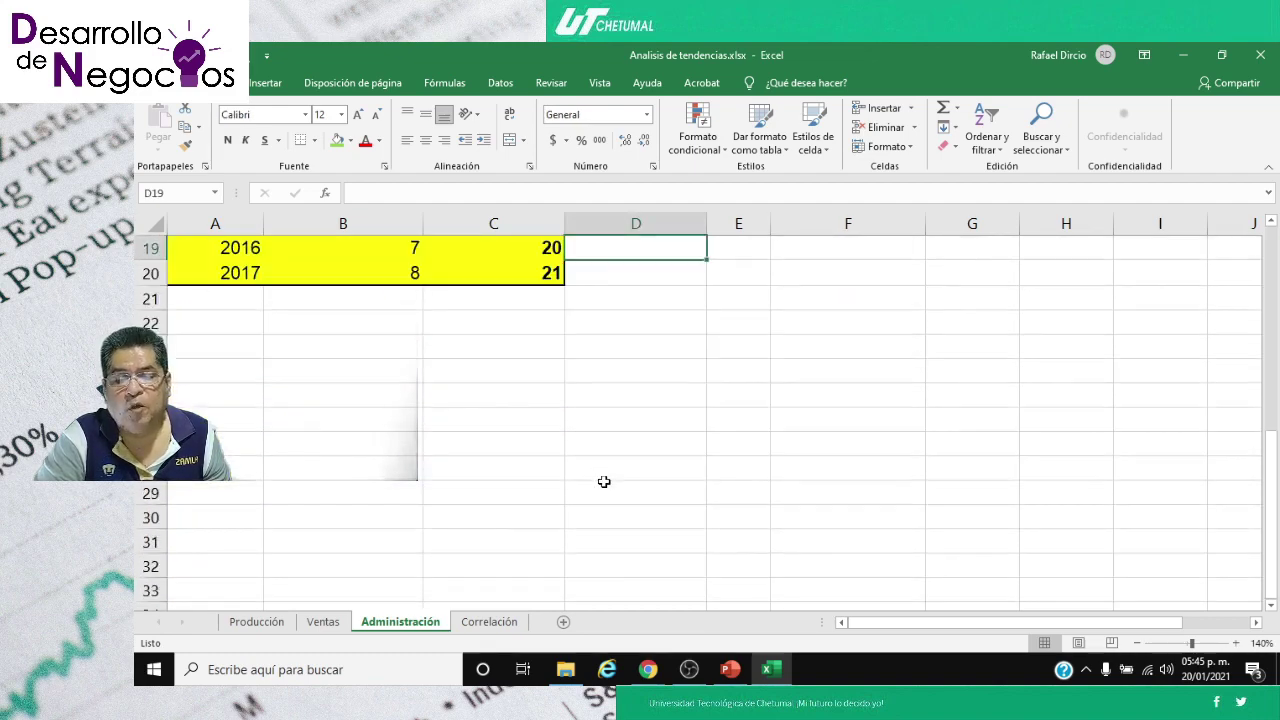
pyautogui.scroll(4, 603, 483)
pyautogui.scroll(-1, 603, 483)
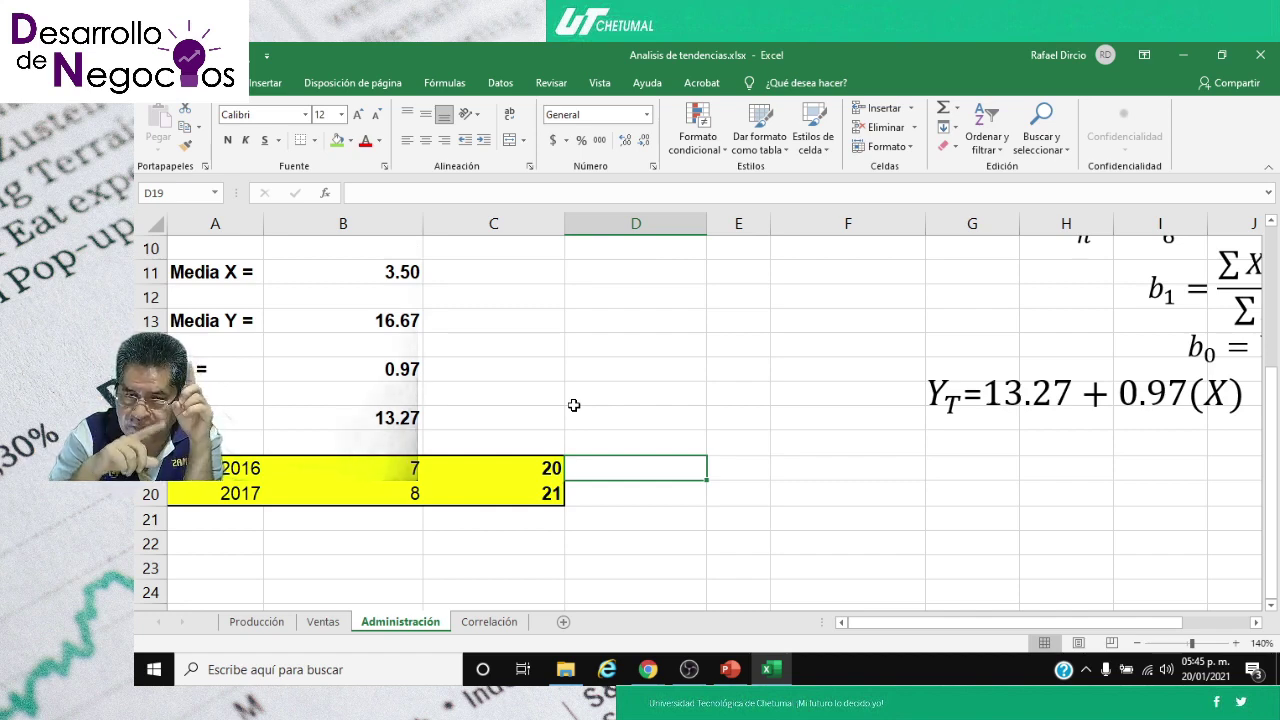
# - Switch to the Google Meet call in Chrome and stop presenting the screen
pyautogui.moveTo(648, 669)
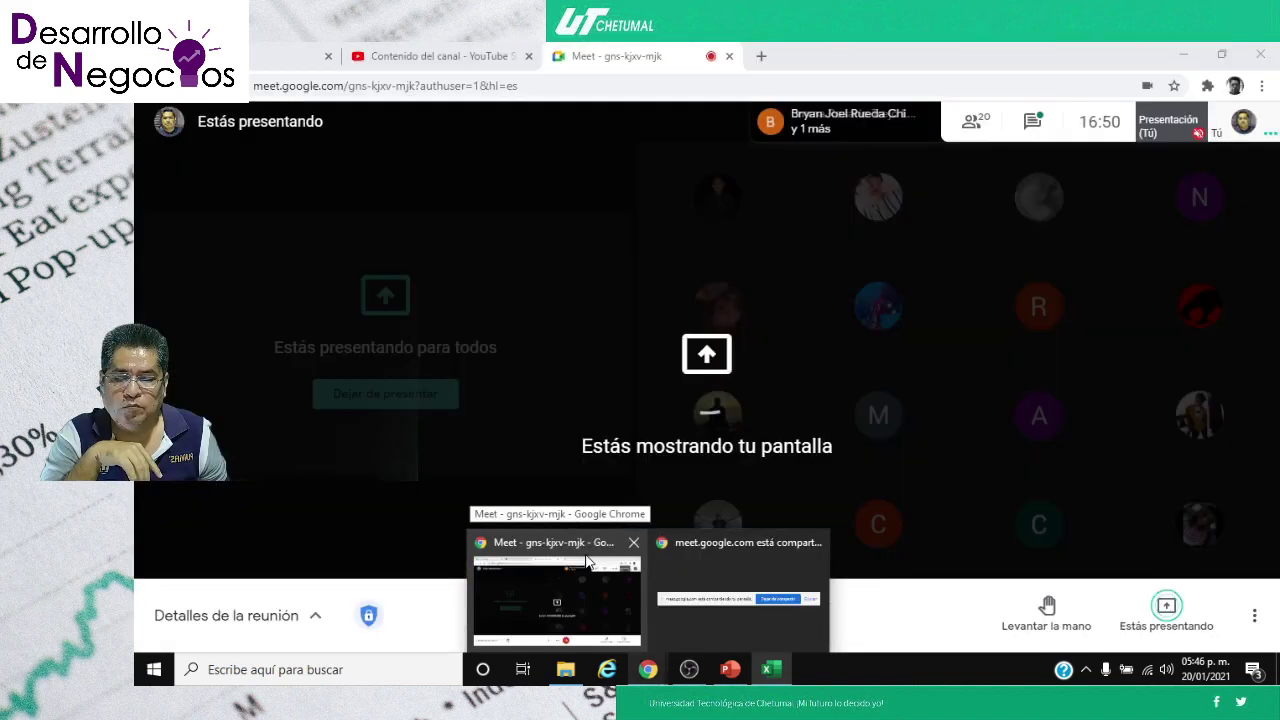
pyautogui.click(588, 562)
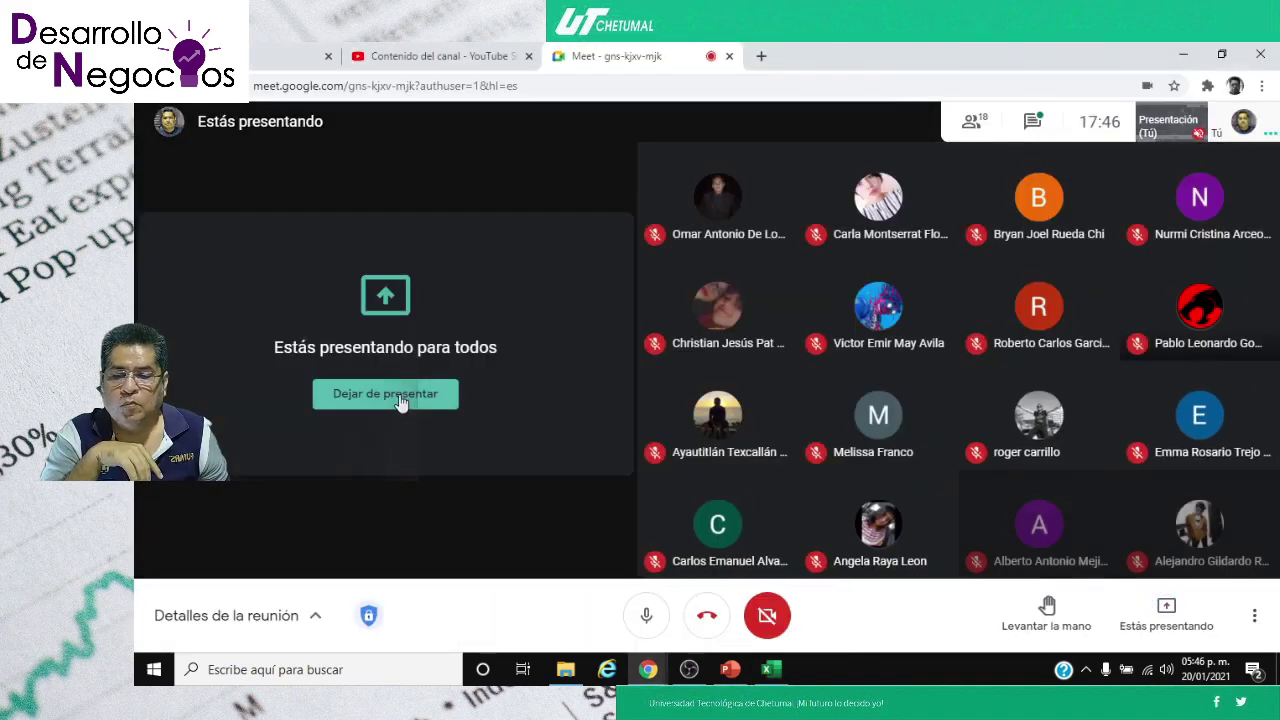
pyautogui.click(400, 395)
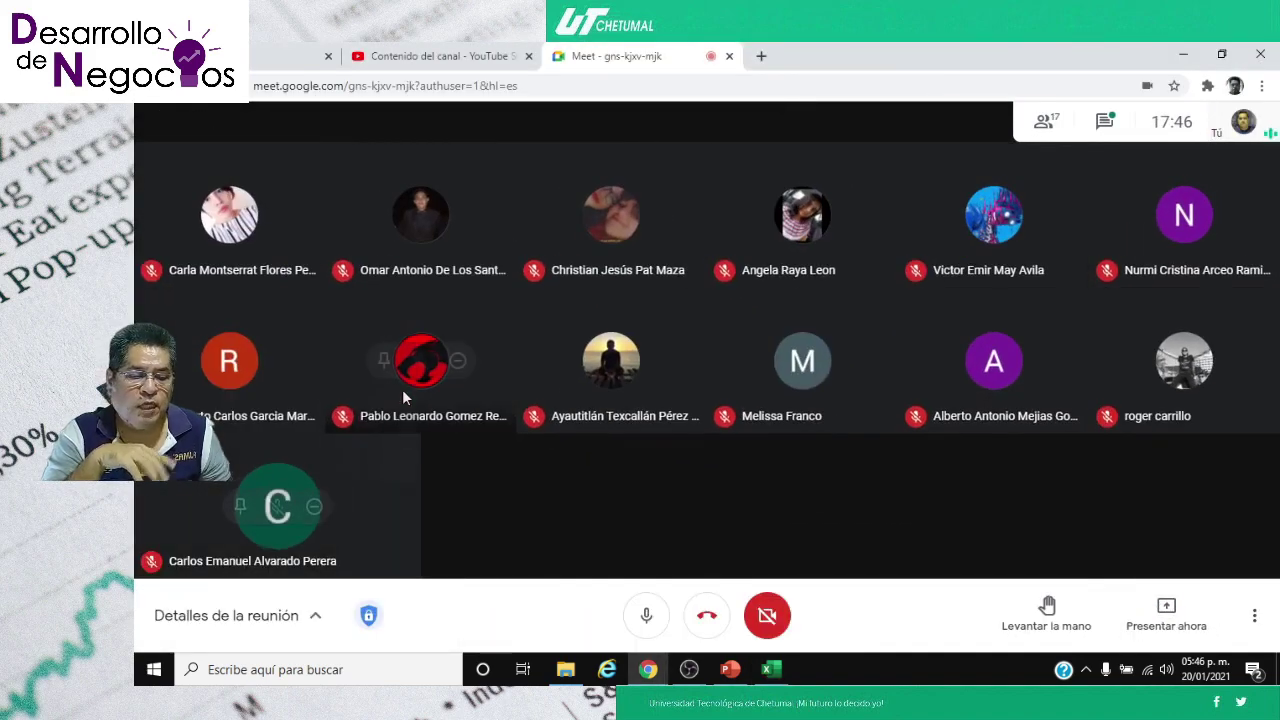